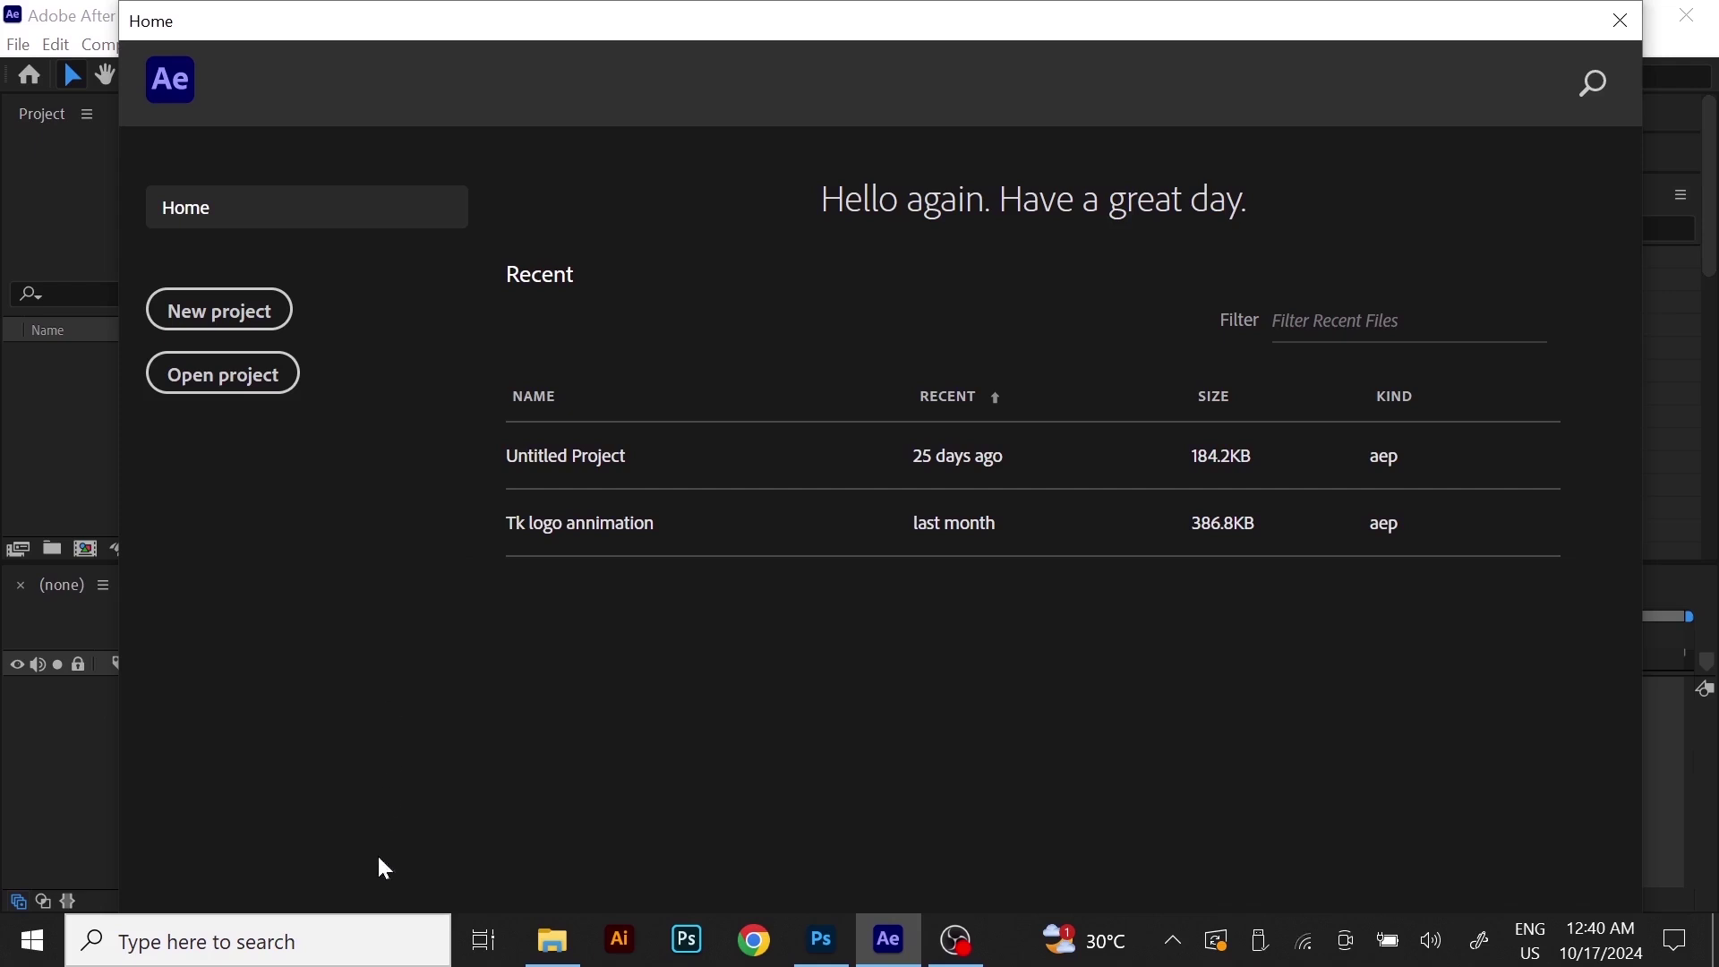
Switch to Photoshop and look over the full thedingyut.psd poster design.
{"action": "mouse_move", "coordinate": [842, 954]}
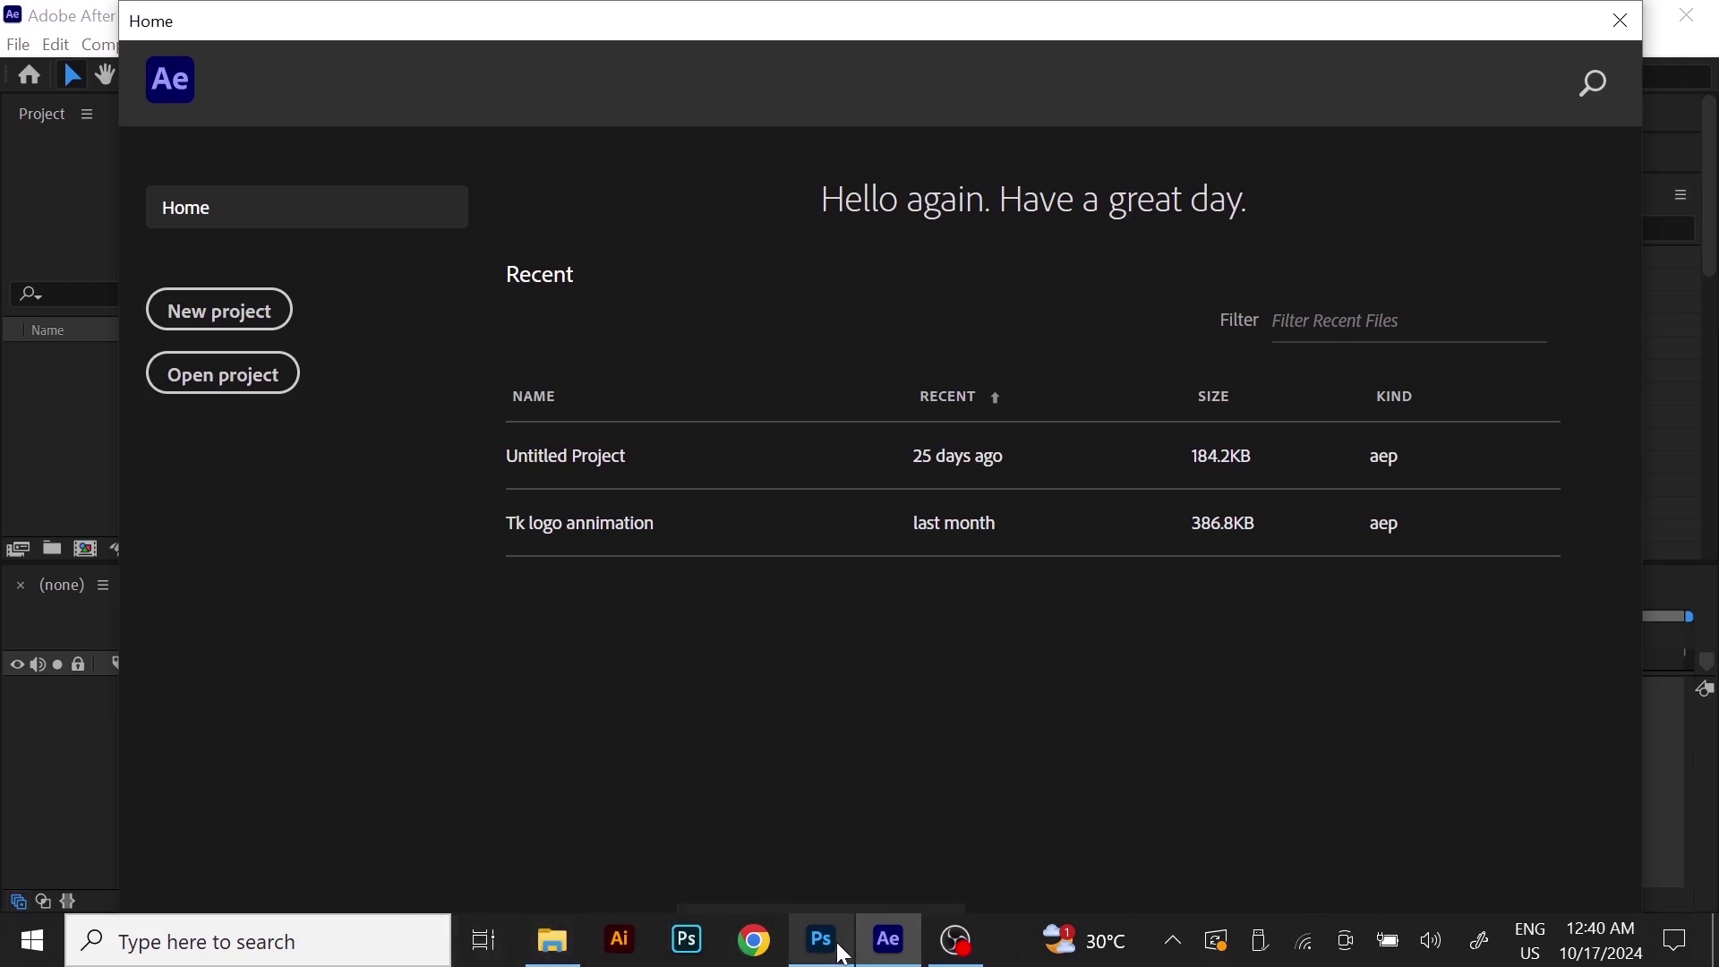
{"action": "left_click", "coordinate": [822, 941]}
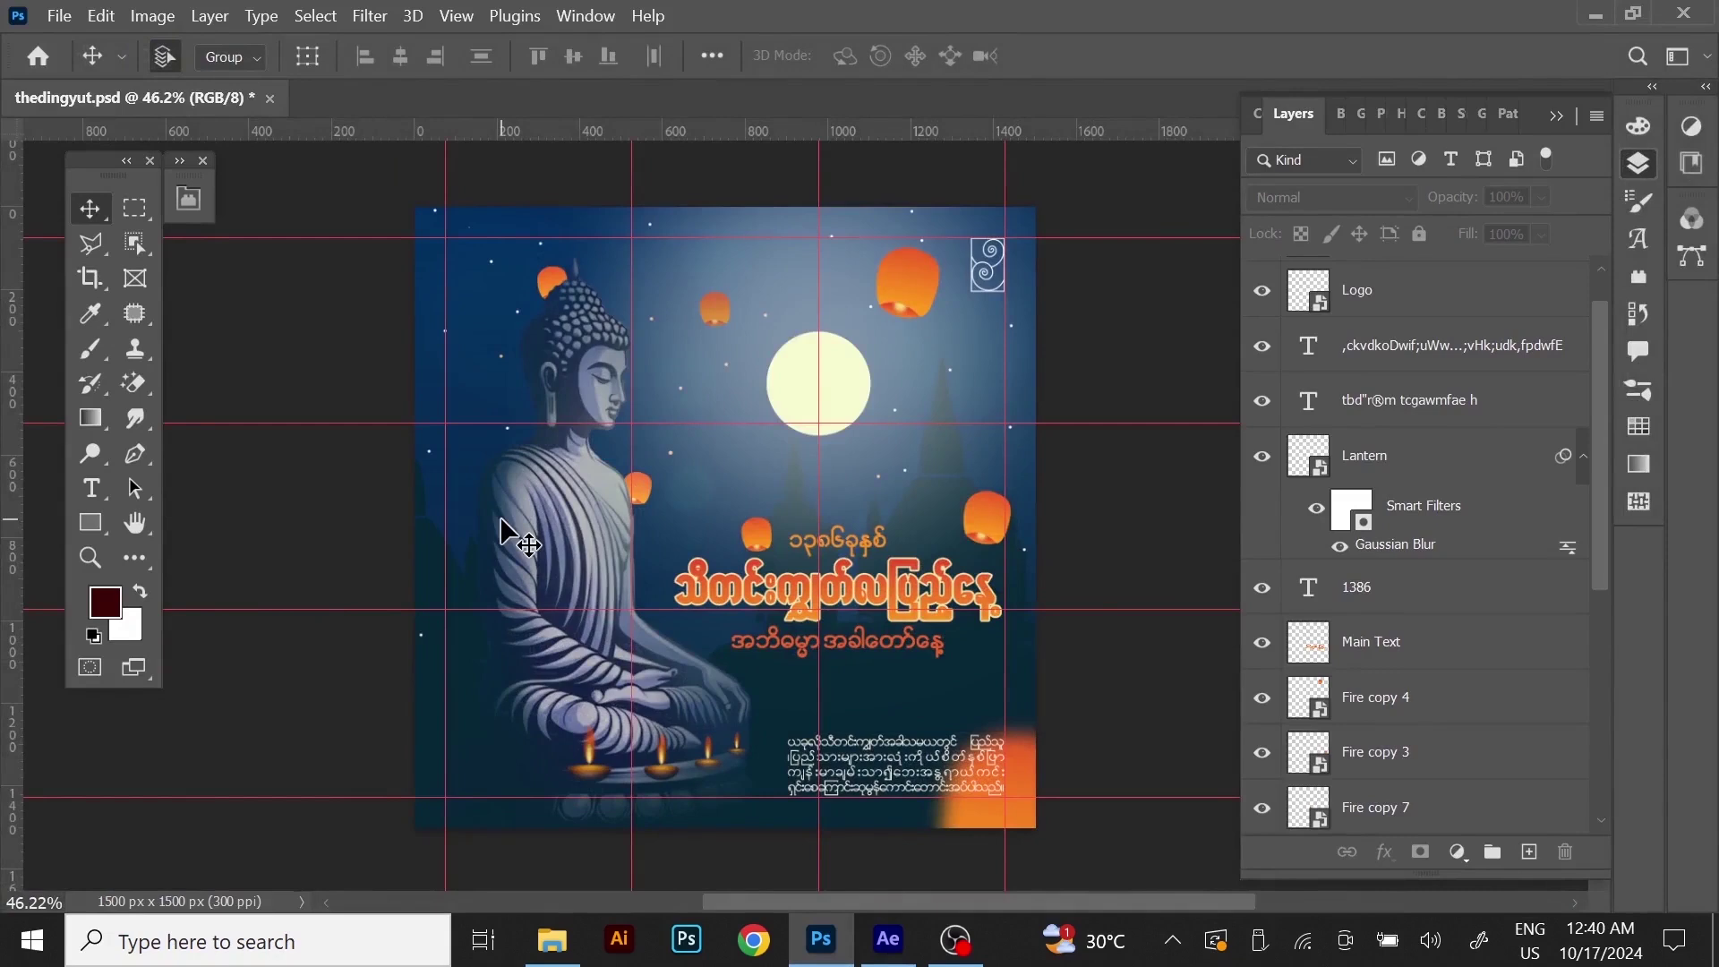
{"action": "scroll", "coordinate": [566, 484], "scroll_direction": "up", "scroll_amount": 1}
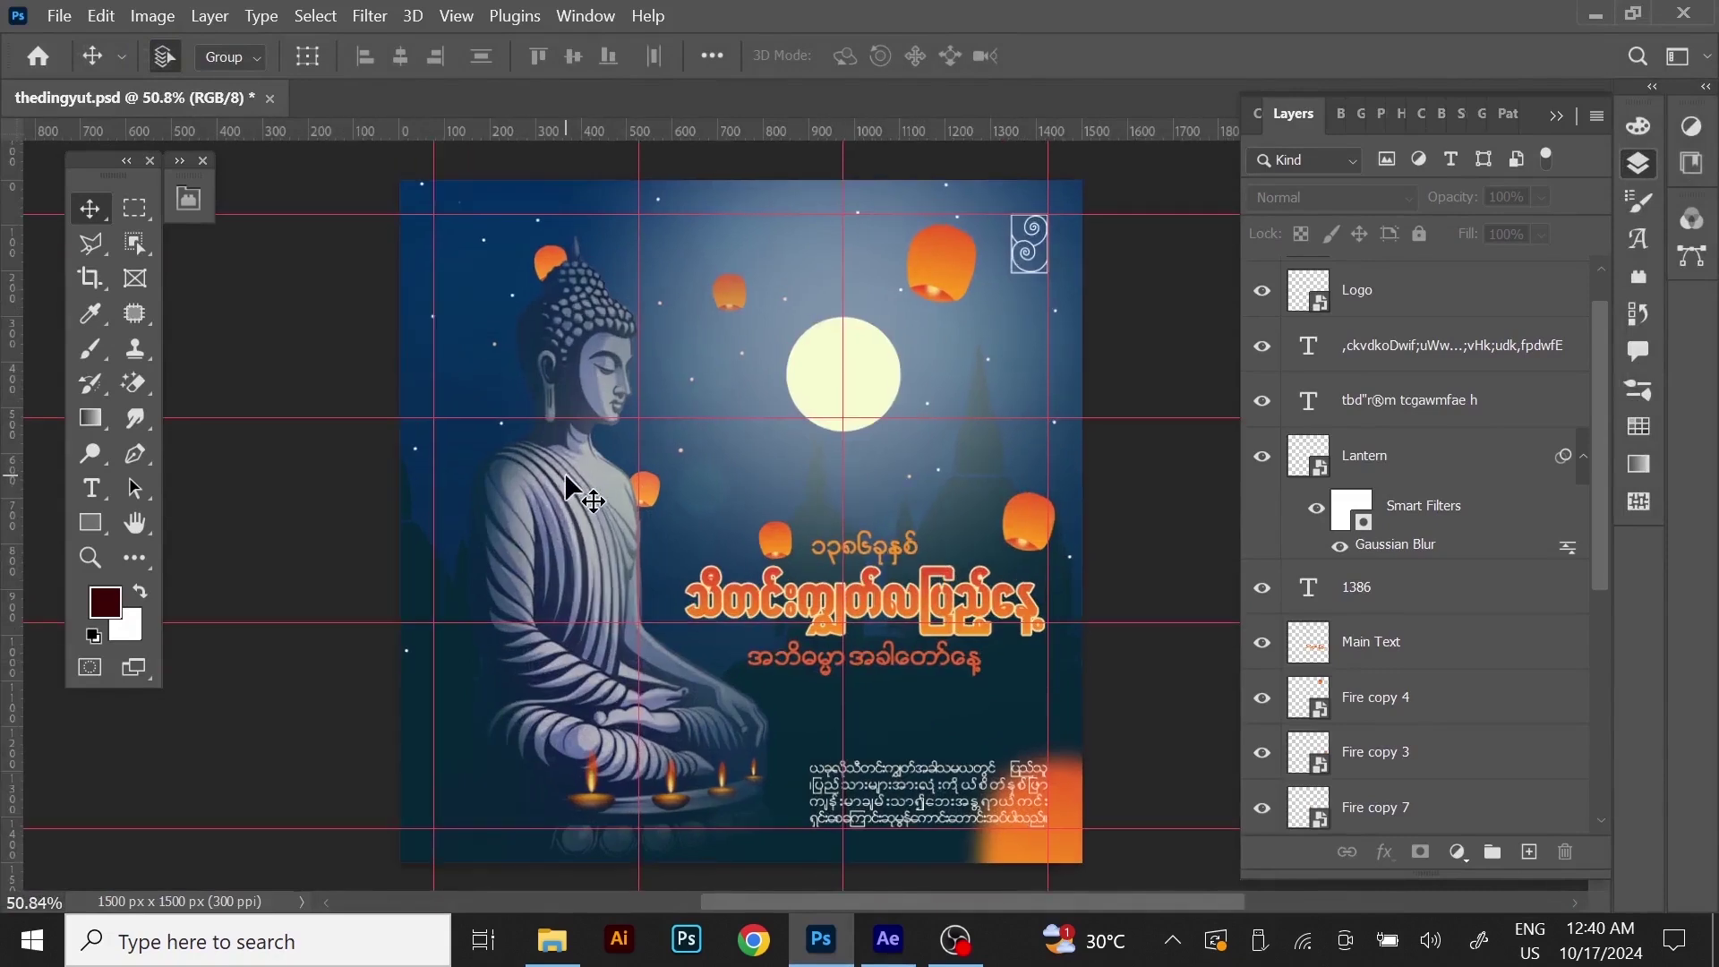
{"action": "left_click_drag", "start_coordinate": [729, 434], "coordinate": [692, 486]}
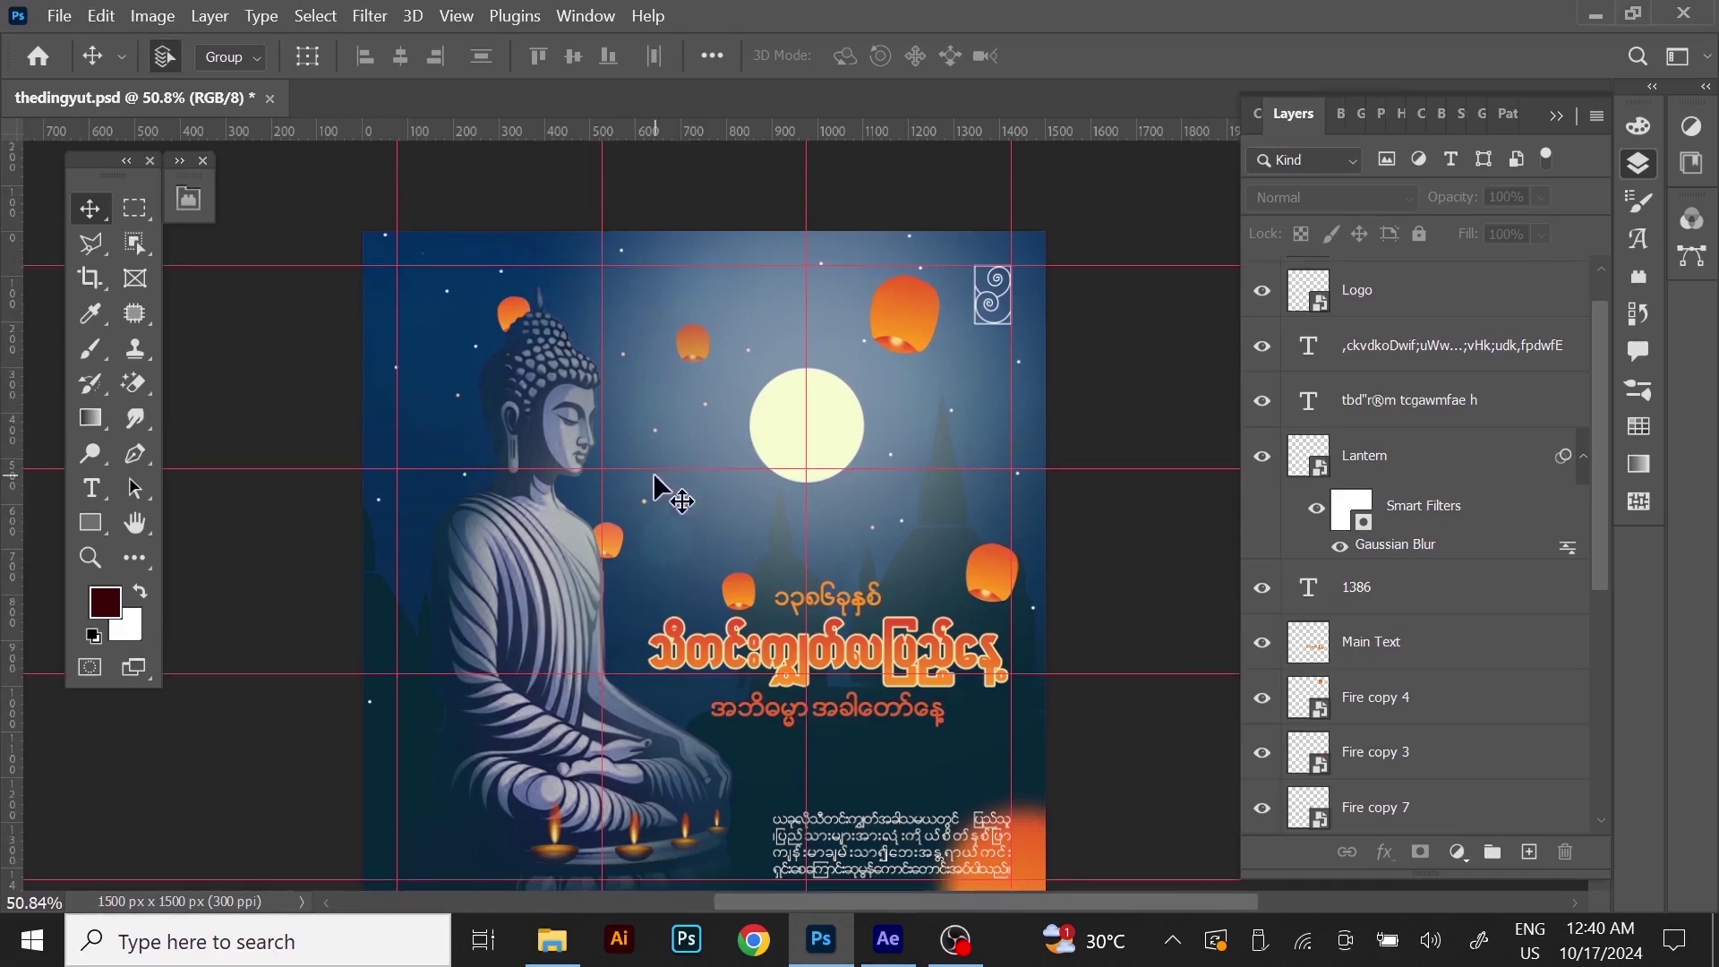
{"action": "scroll", "coordinate": [580, 553], "scroll_direction": "up", "scroll_amount": 1}
{"action": "left_click_drag", "start_coordinate": [557, 595], "coordinate": [584, 532]}
{"action": "scroll", "coordinate": [594, 522], "scroll_direction": "down", "scroll_amount": 1}
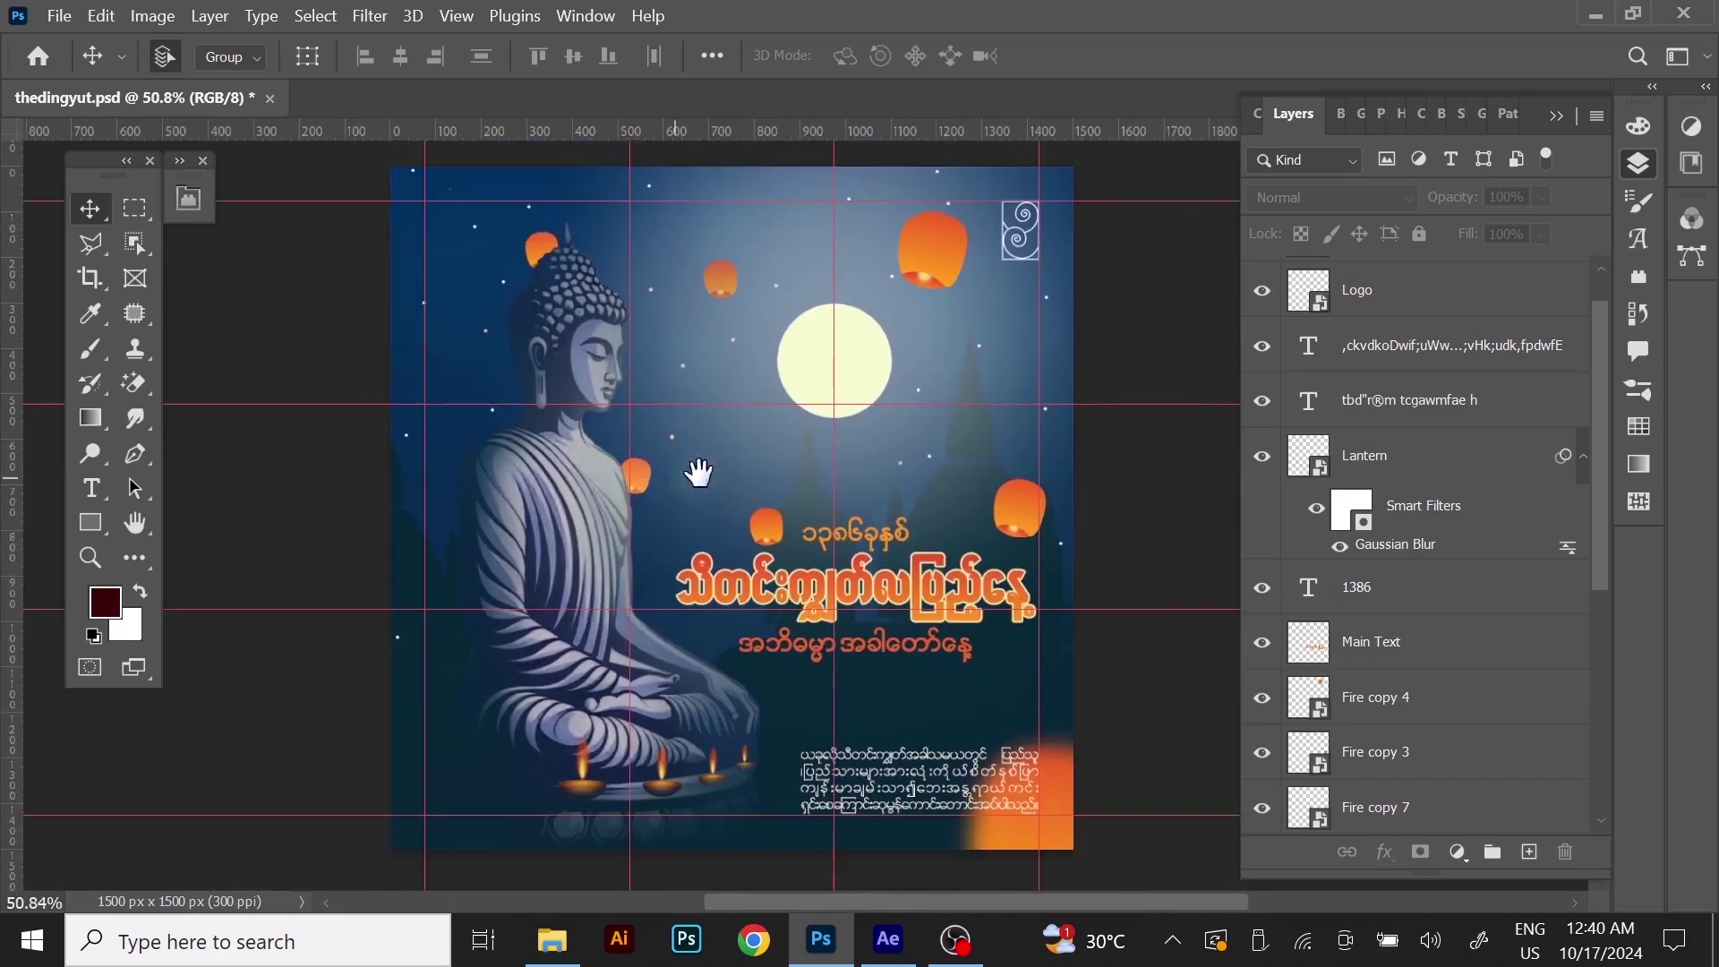
{"action": "left_click_drag", "start_coordinate": [702, 472], "coordinate": [672, 511]}
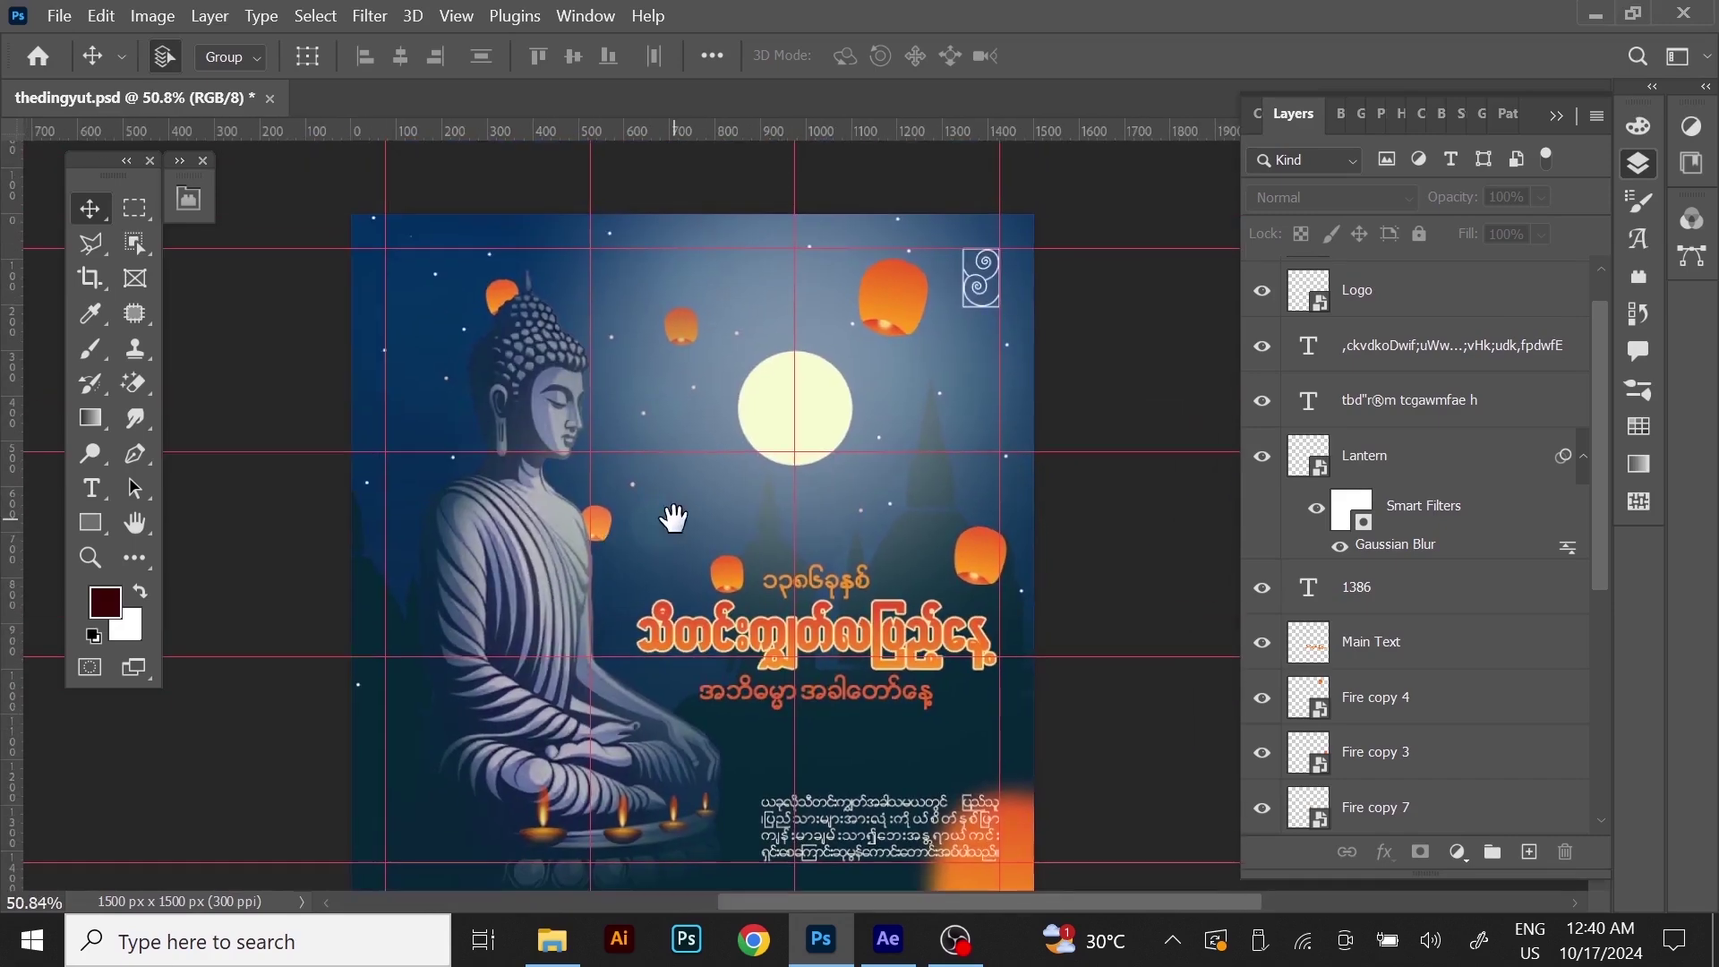
Check how the poster's elements are separated by hiding and showing the Buddha and Moon layers one after the other.
{"action": "left_click", "coordinate": [1371, 303]}
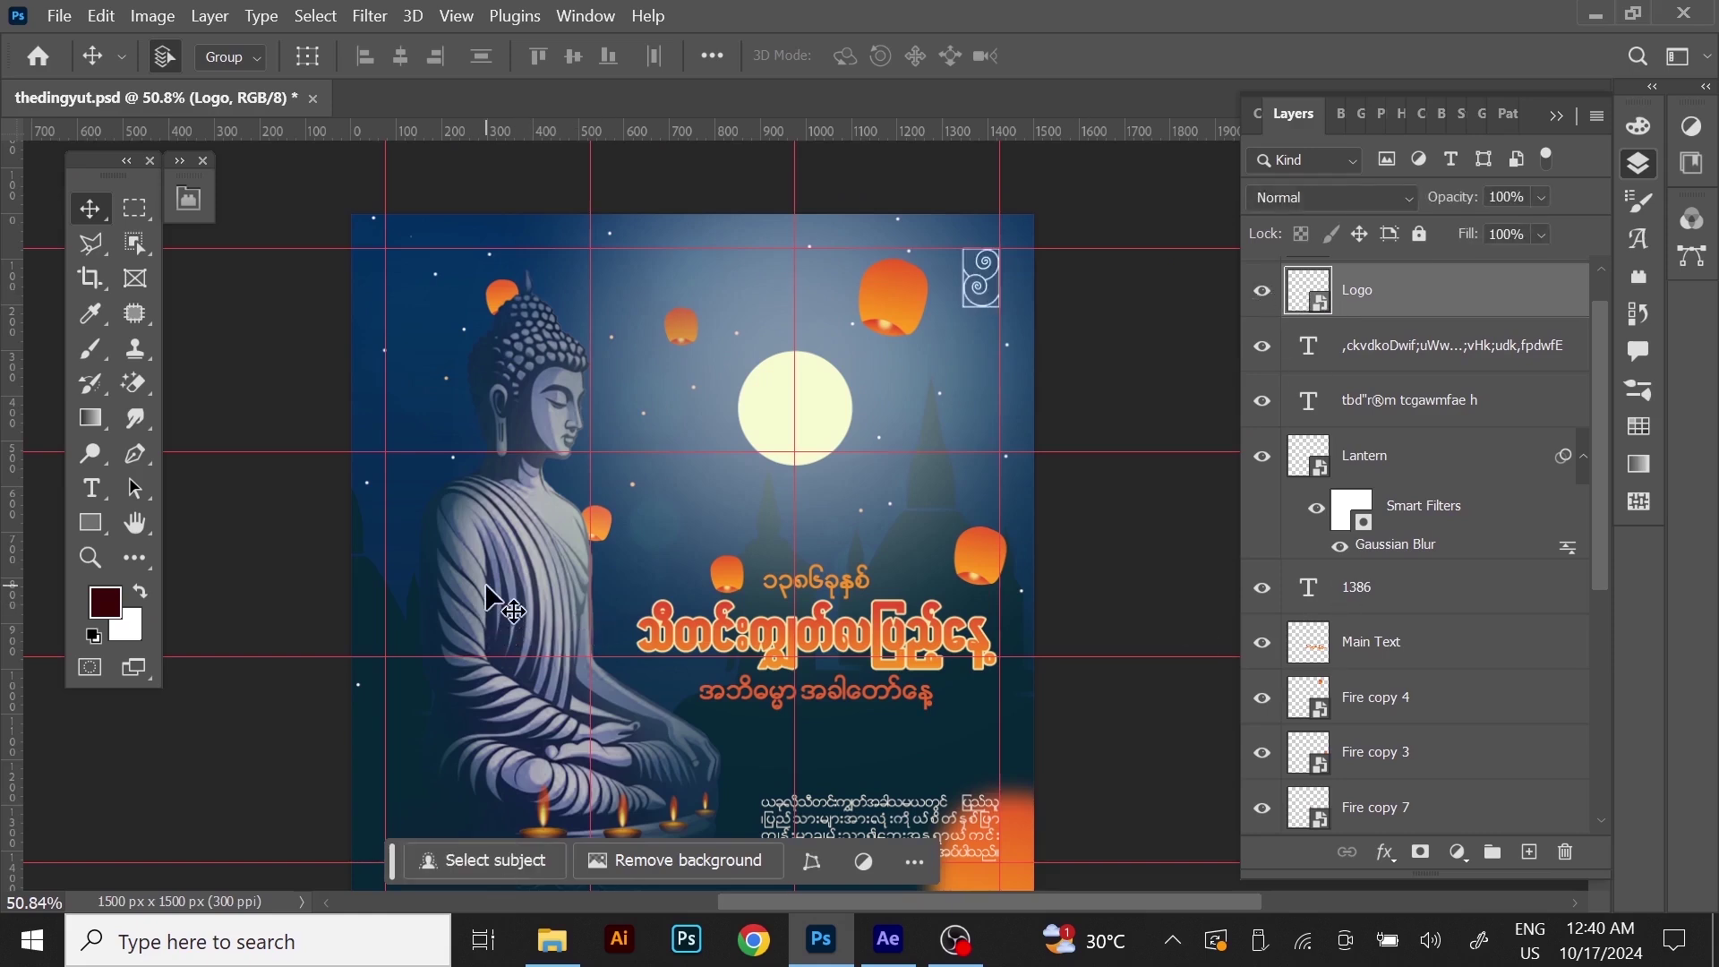
{"action": "left_click", "coordinate": [501, 609], "text": "ctrl"}
{"action": "left_click", "coordinate": [1262, 814]}
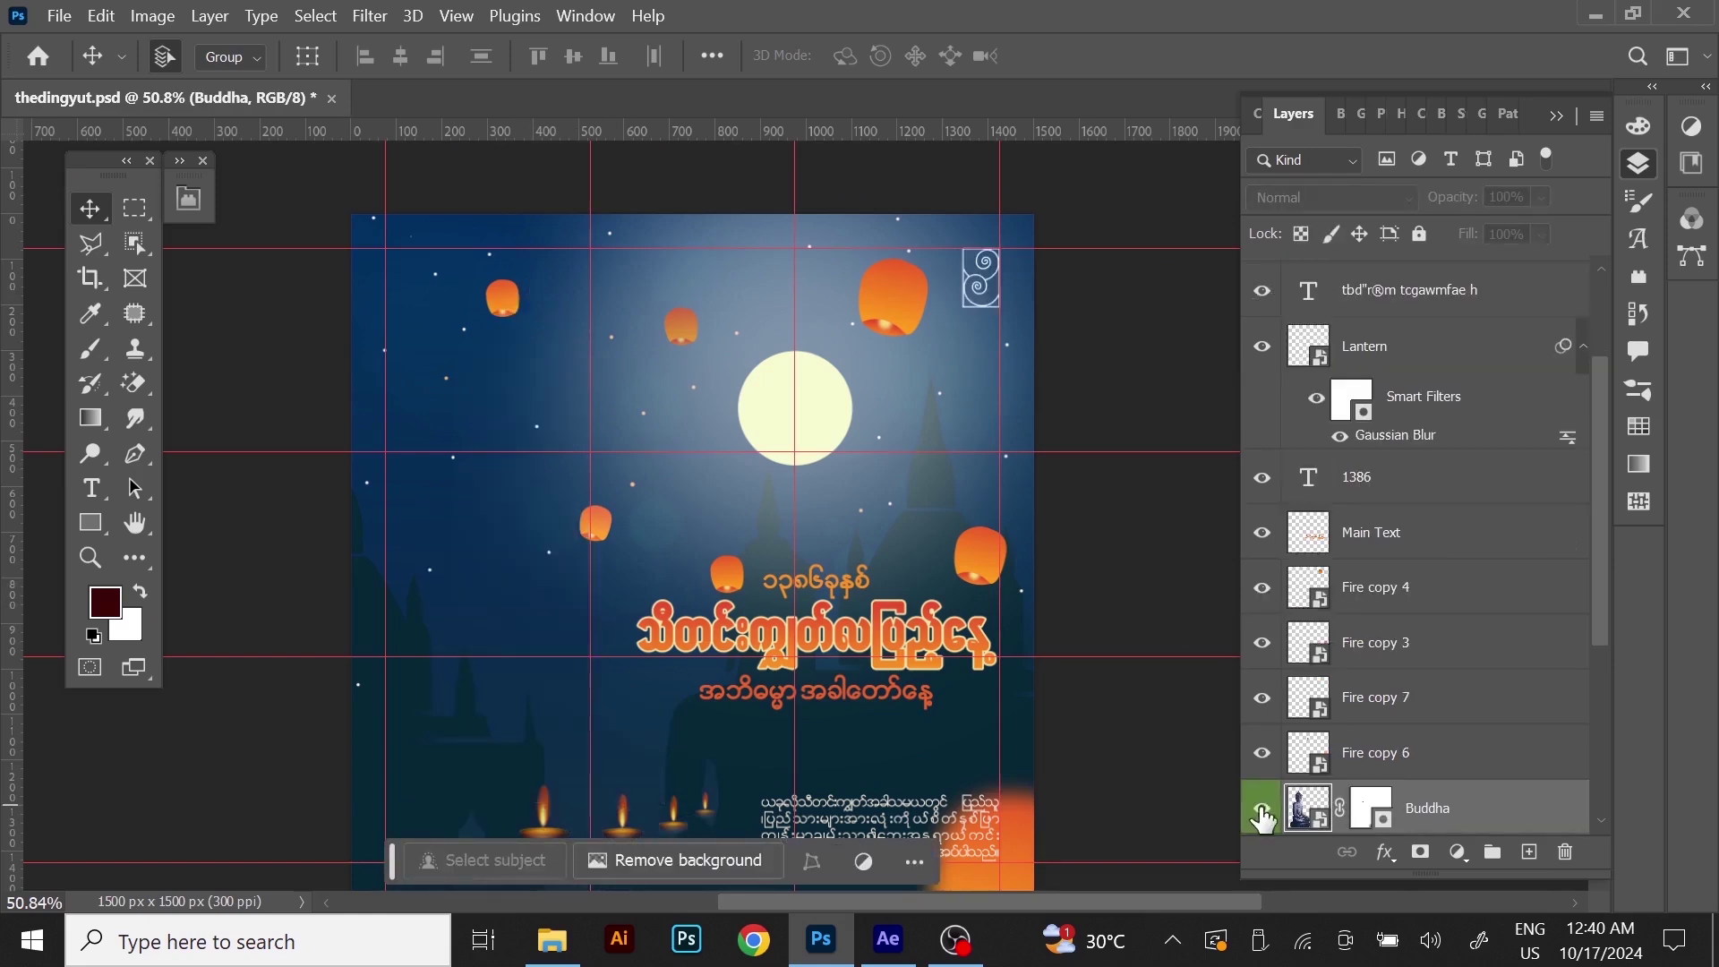
{"action": "left_click", "coordinate": [1263, 815]}
{"action": "left_click", "coordinate": [822, 417], "text": "ctrl"}
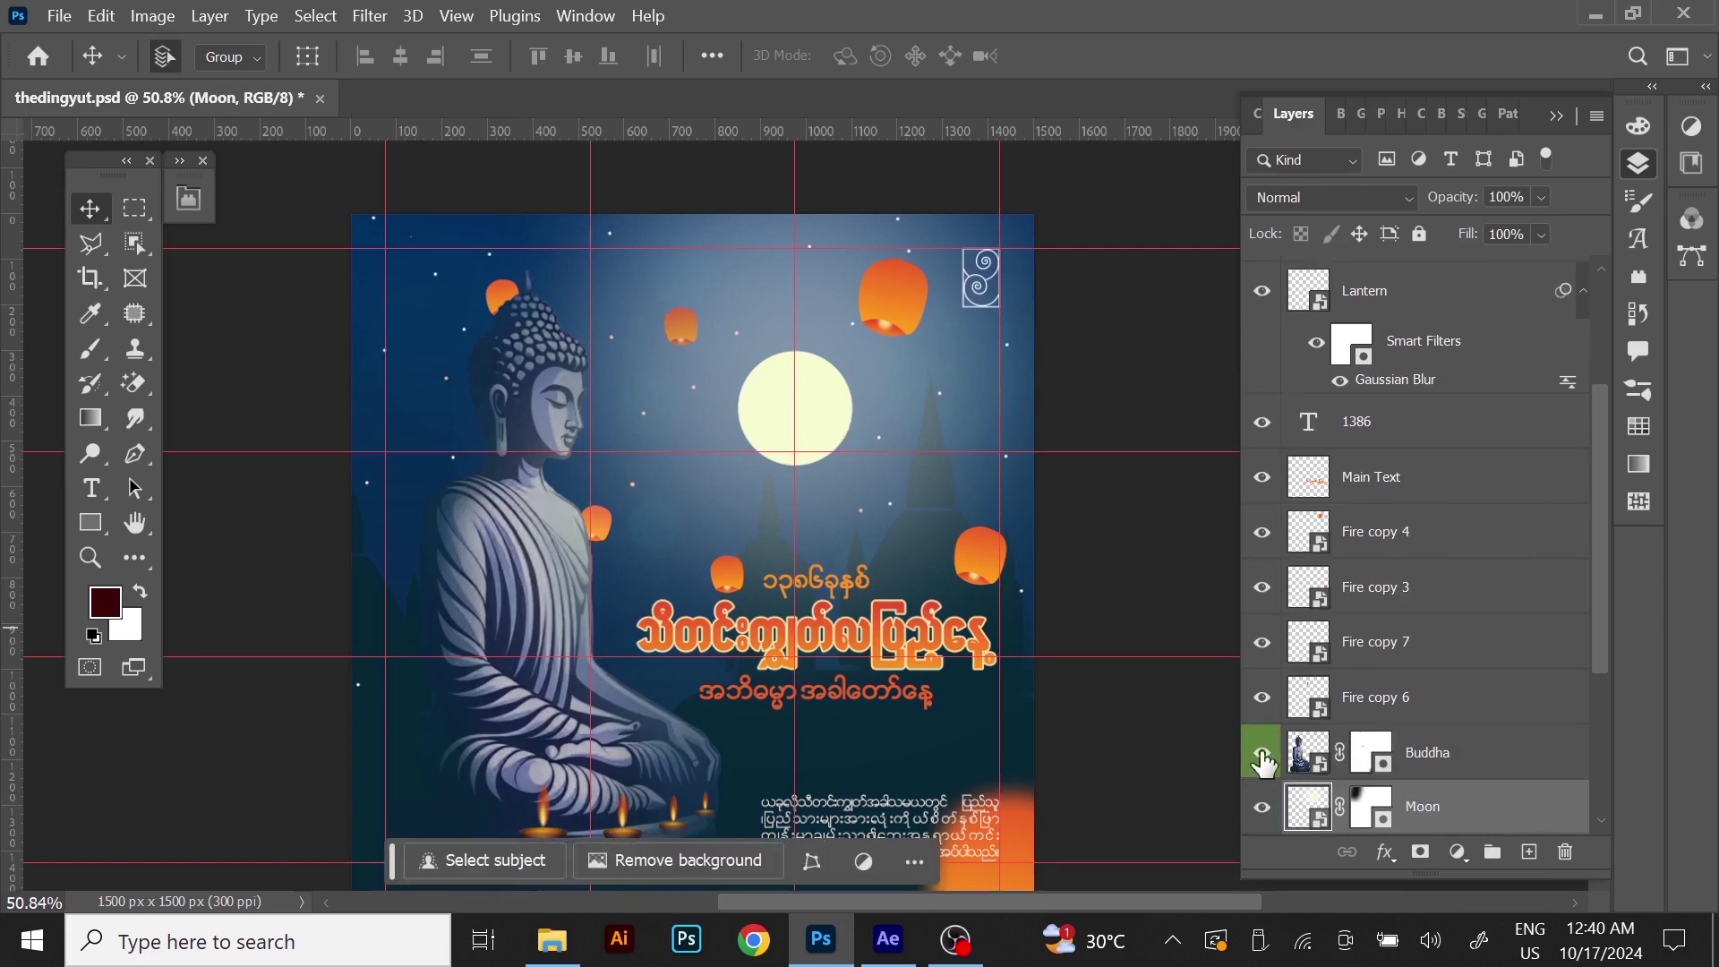
{"action": "left_click", "coordinate": [1263, 811]}
{"action": "left_click", "coordinate": [1263, 810]}
{"action": "scroll", "coordinate": [860, 573], "scroll_direction": "down", "scroll_amount": 1}
Examine the poster's layer stack and identify the layers of the moon, the lantern beside the title and the blurred corner lantern.
{"action": "left_click", "coordinate": [1164, 573]}
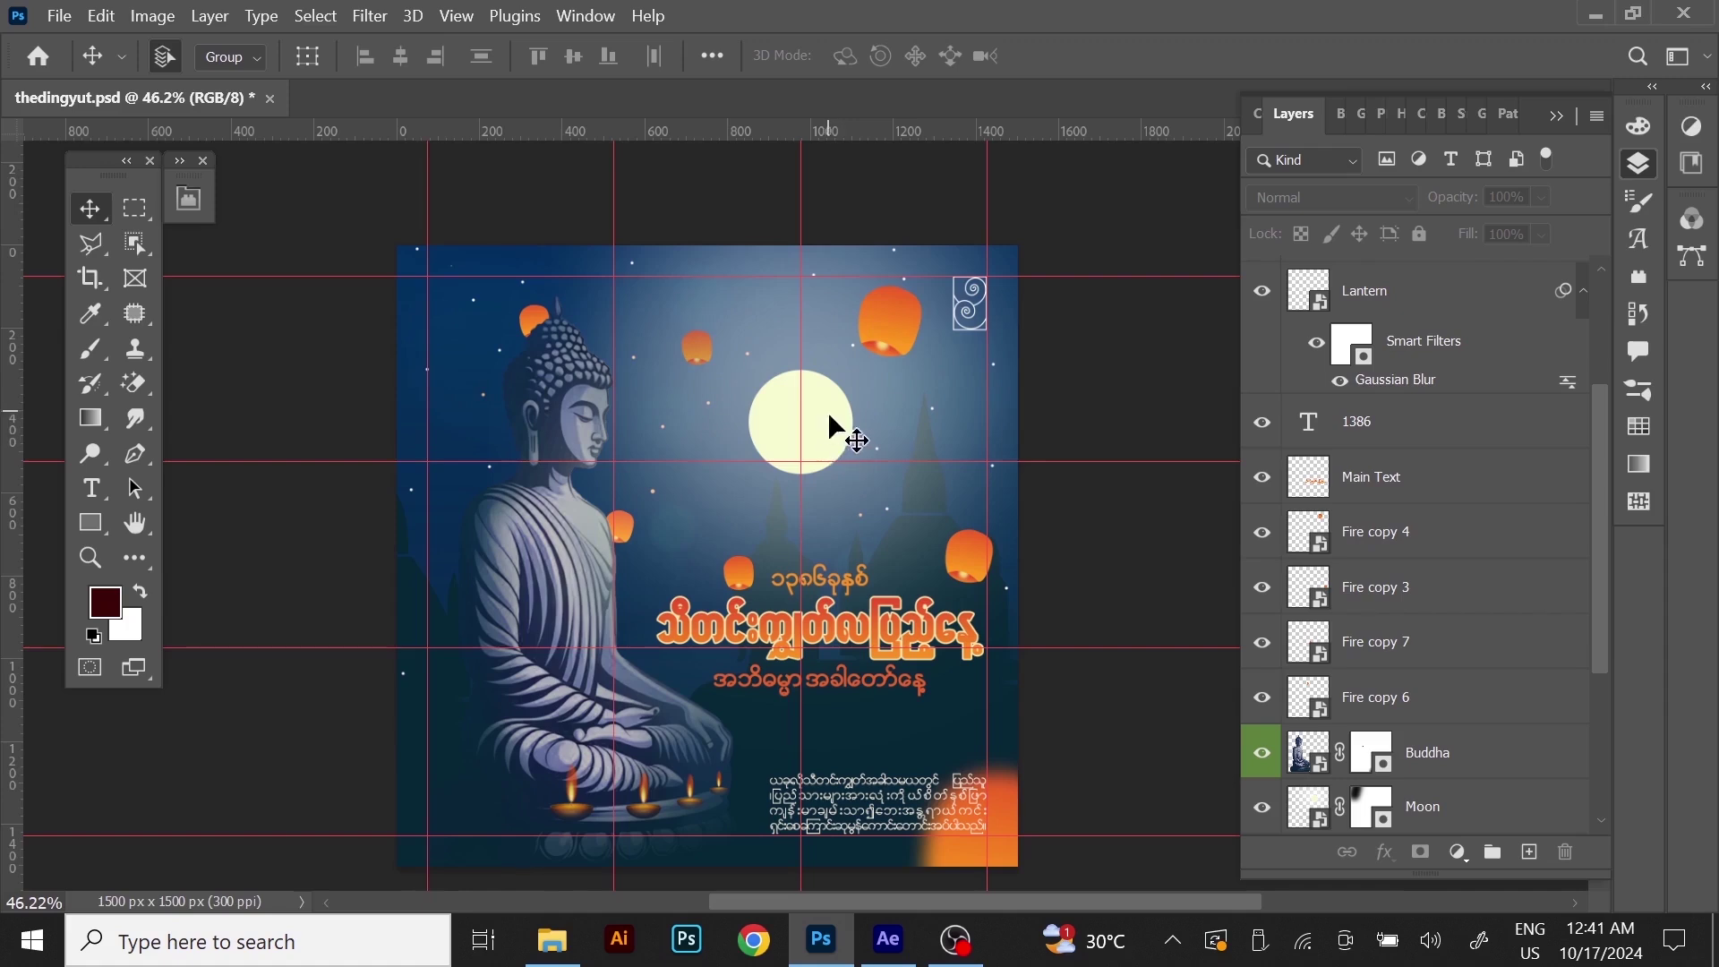
{"action": "left_click_drag", "start_coordinate": [762, 596], "coordinate": [743, 555]}
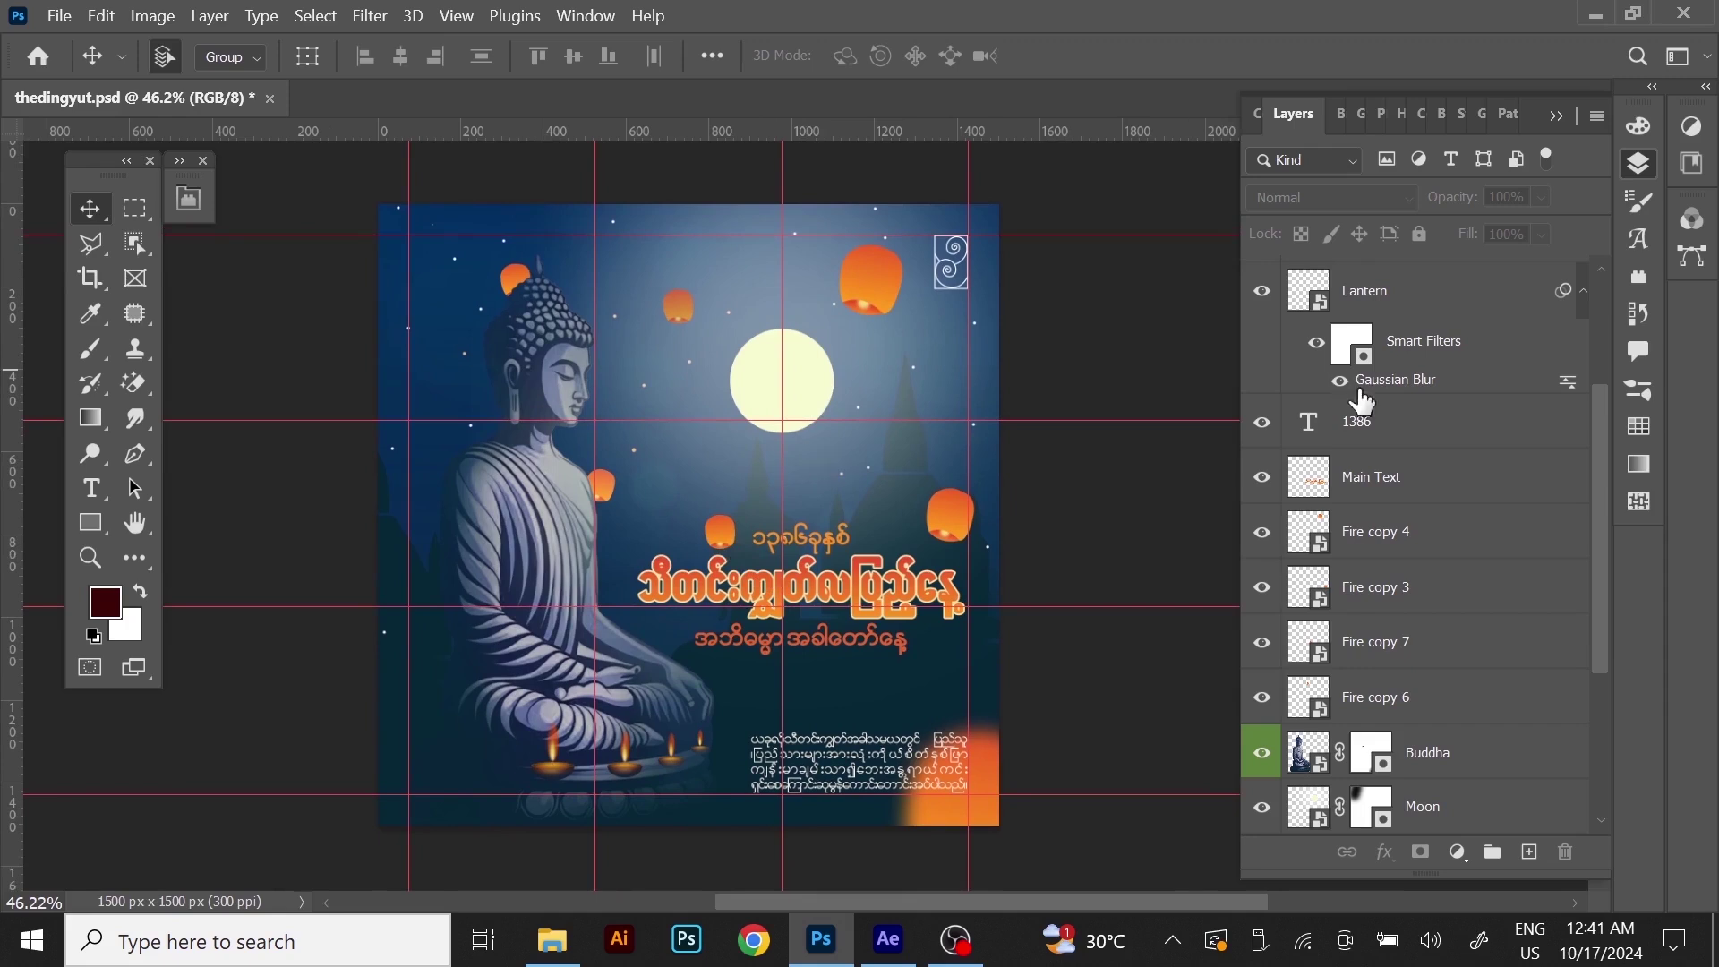
{"action": "scroll", "coordinate": [1388, 421], "scroll_direction": "down", "scroll_amount": 1}
{"action": "scroll", "coordinate": [1408, 479], "scroll_direction": "up", "scroll_amount": 1}
{"action": "scroll", "coordinate": [1403, 491], "scroll_direction": "down", "scroll_amount": 1}
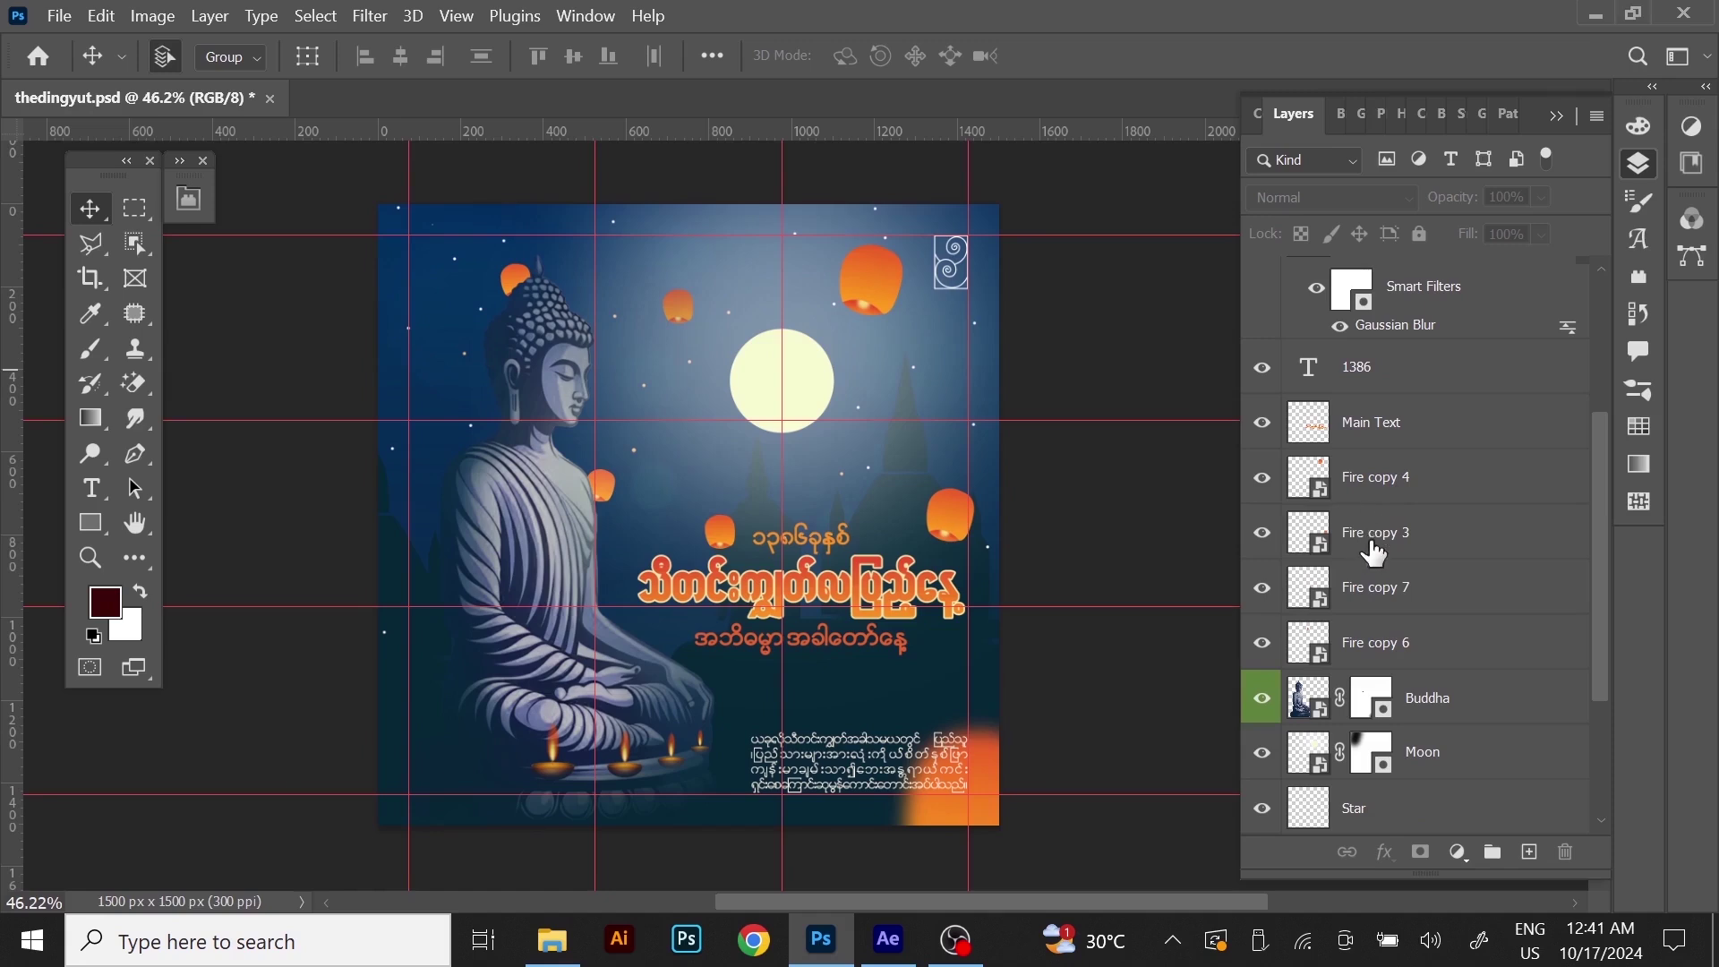
{"action": "left_click", "coordinate": [806, 385]}
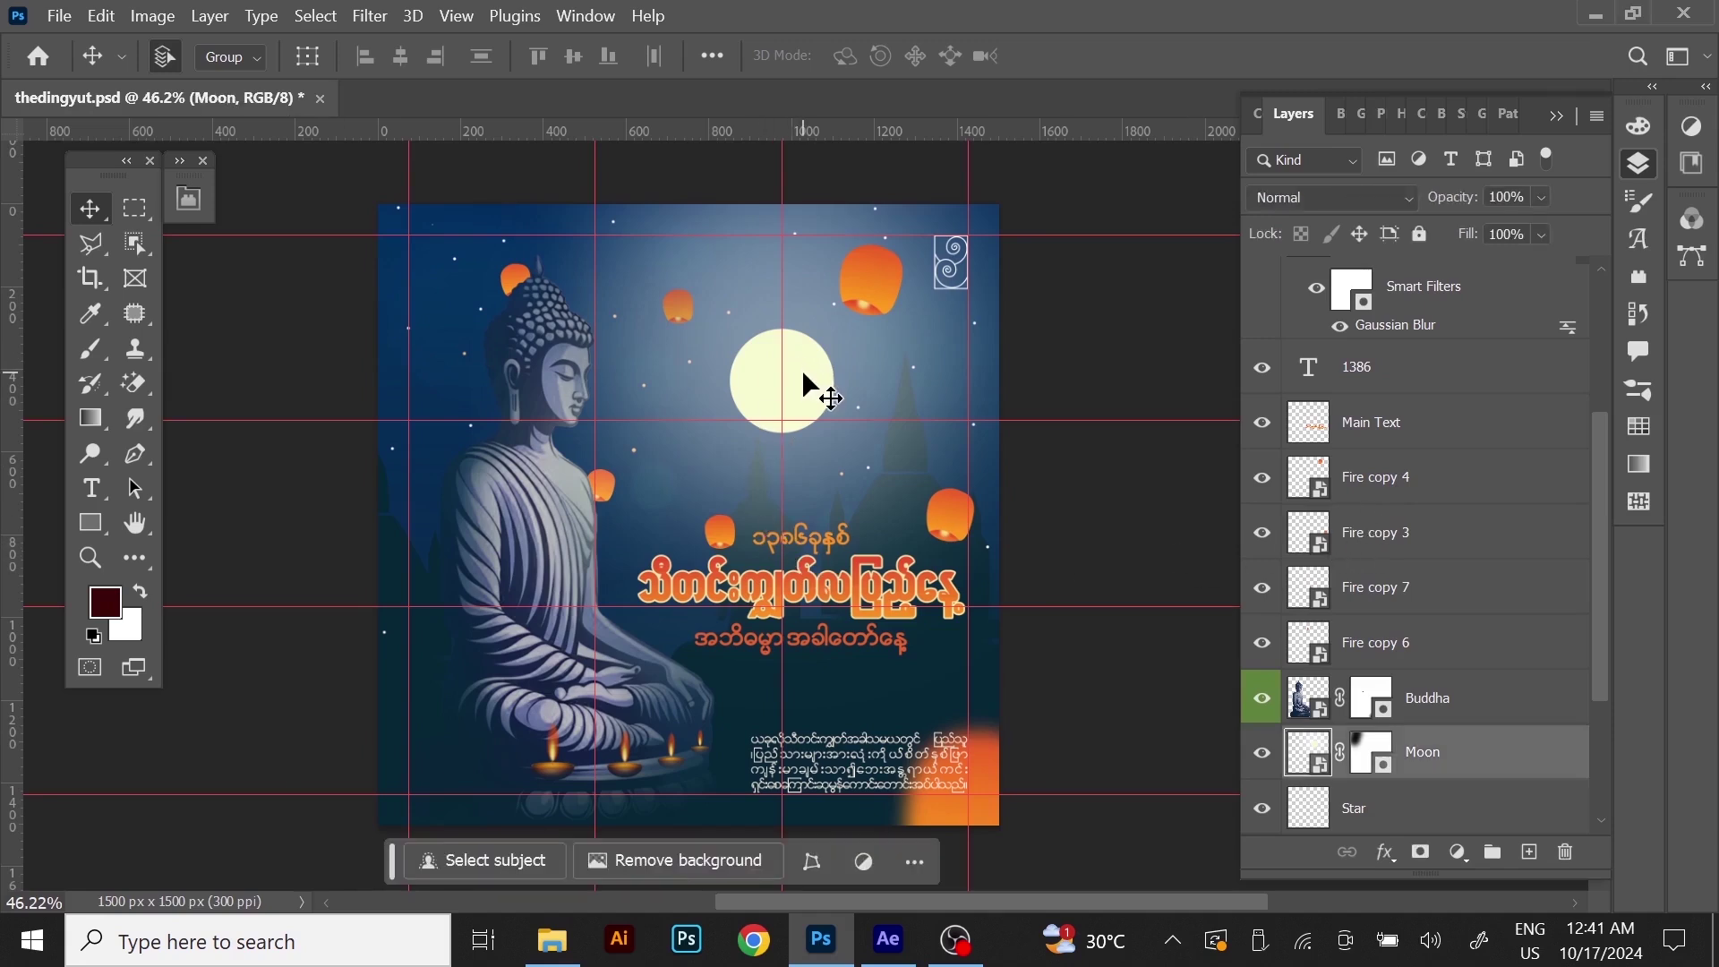
{"action": "left_click", "coordinate": [956, 508]}
{"action": "left_click", "coordinate": [981, 550]}
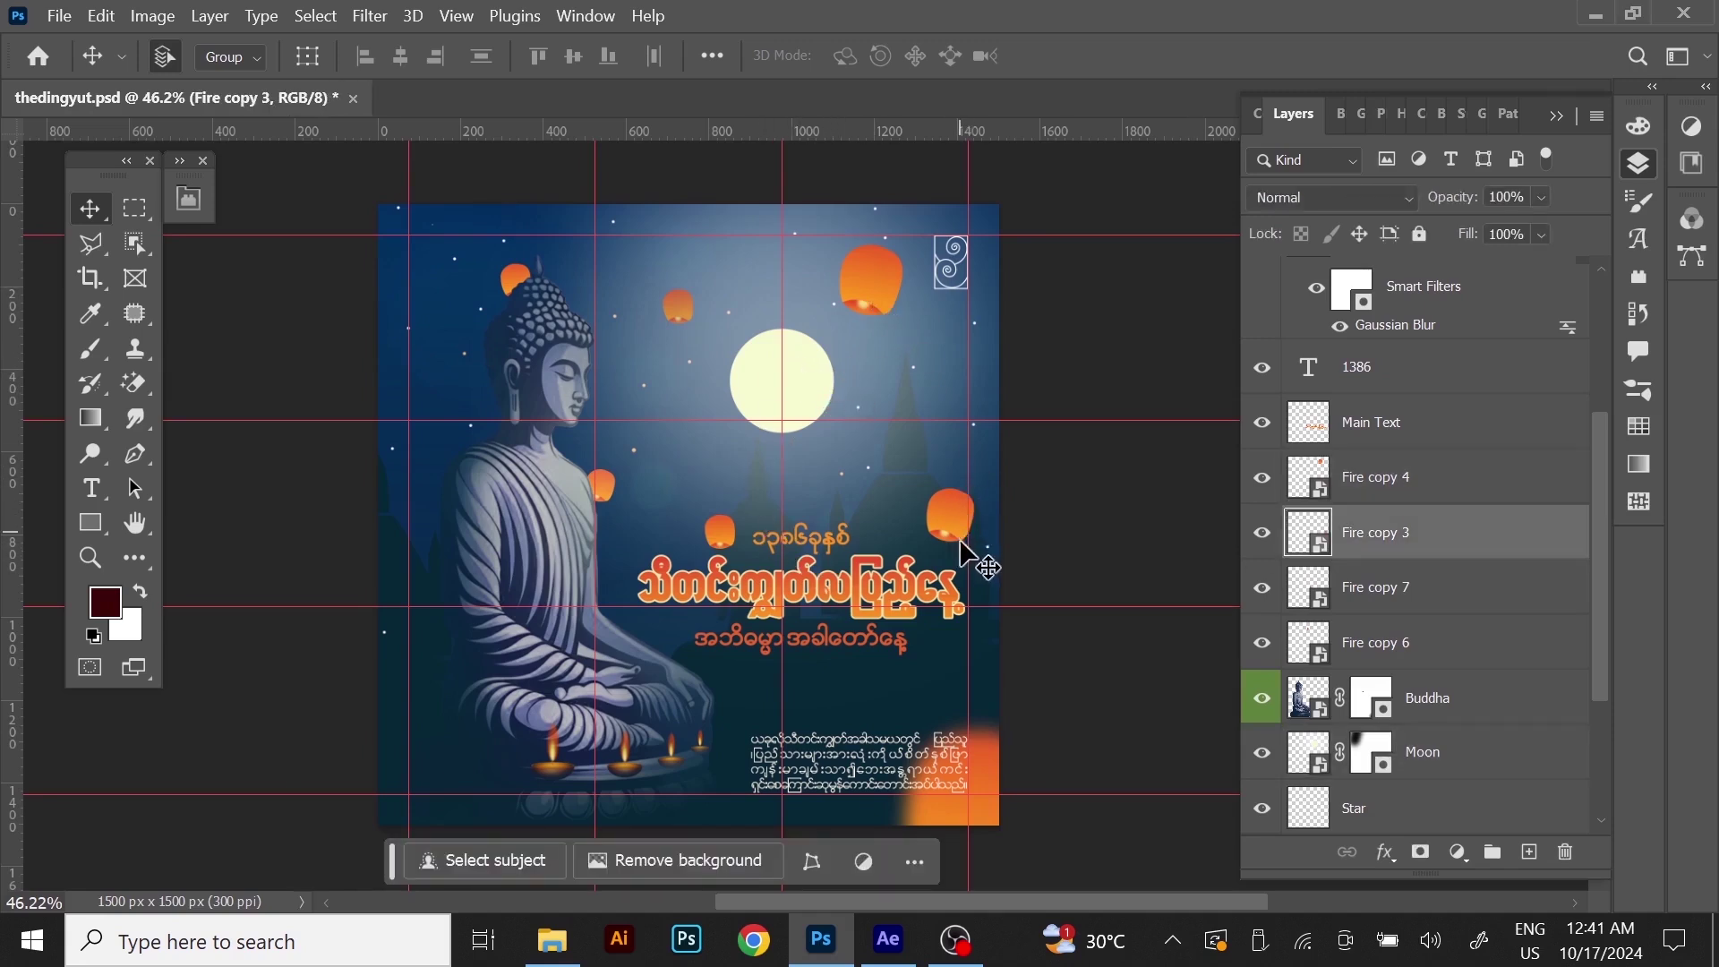
{"action": "left_click", "coordinate": [976, 770]}
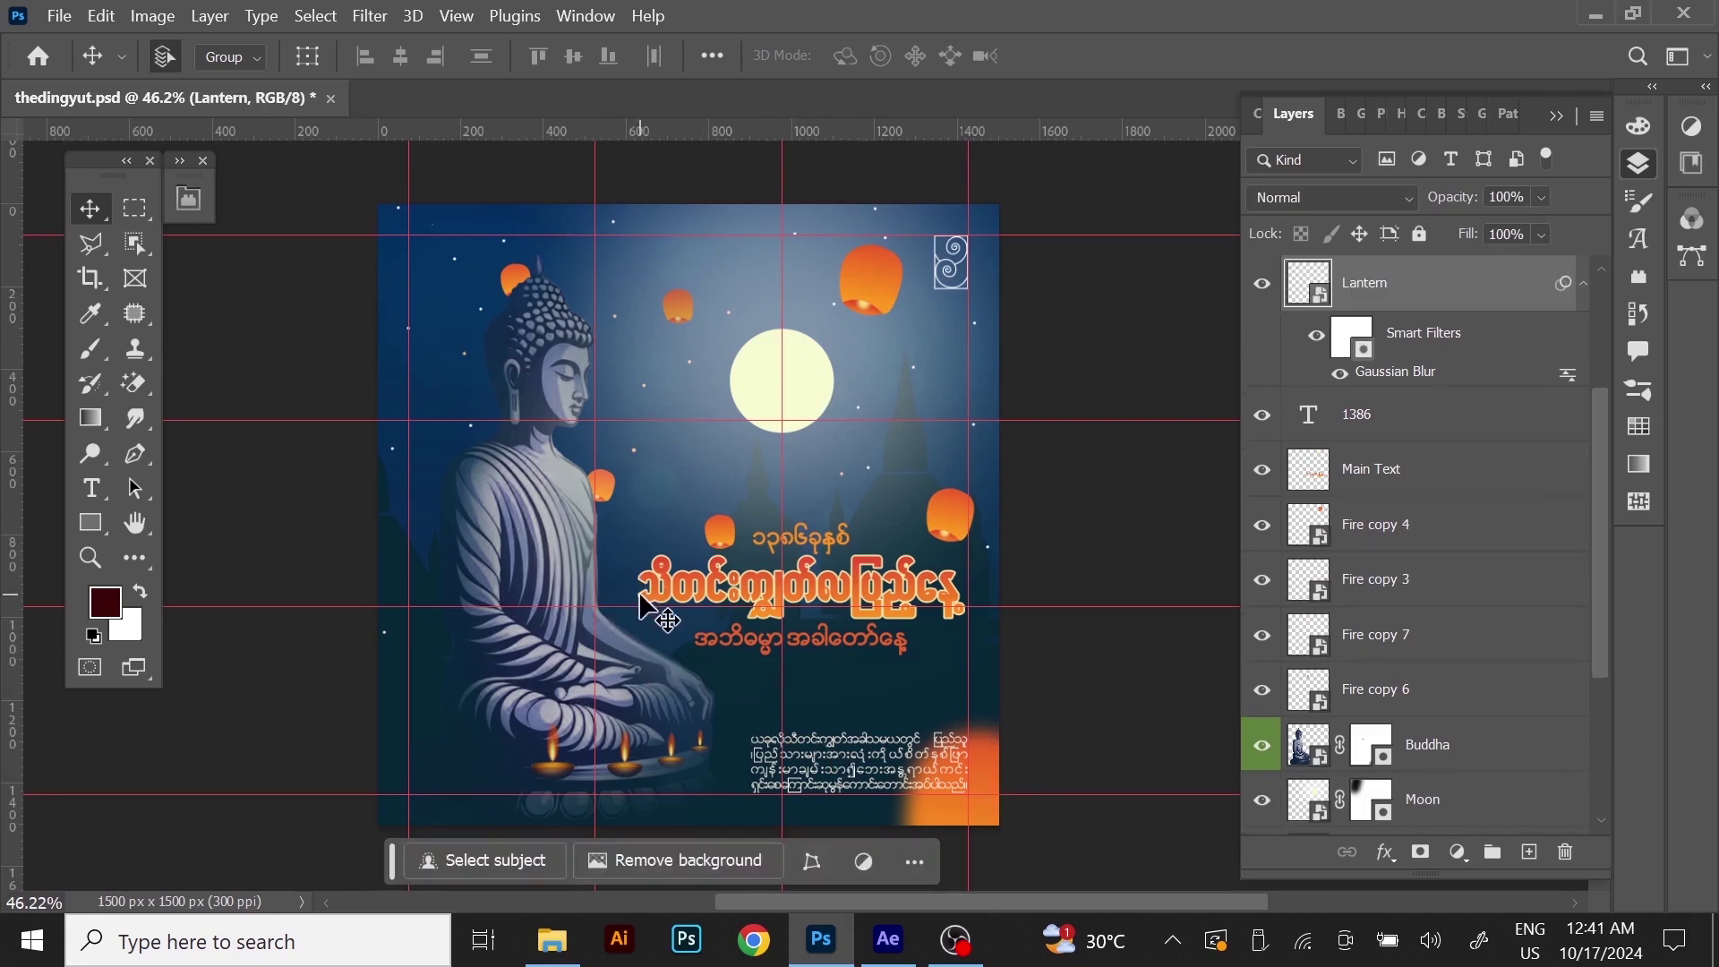
Switch to File Explorer and review the audio, image, PSD and fireworks video files in the Thedingyut folder.
{"action": "left_click", "coordinate": [555, 942]}
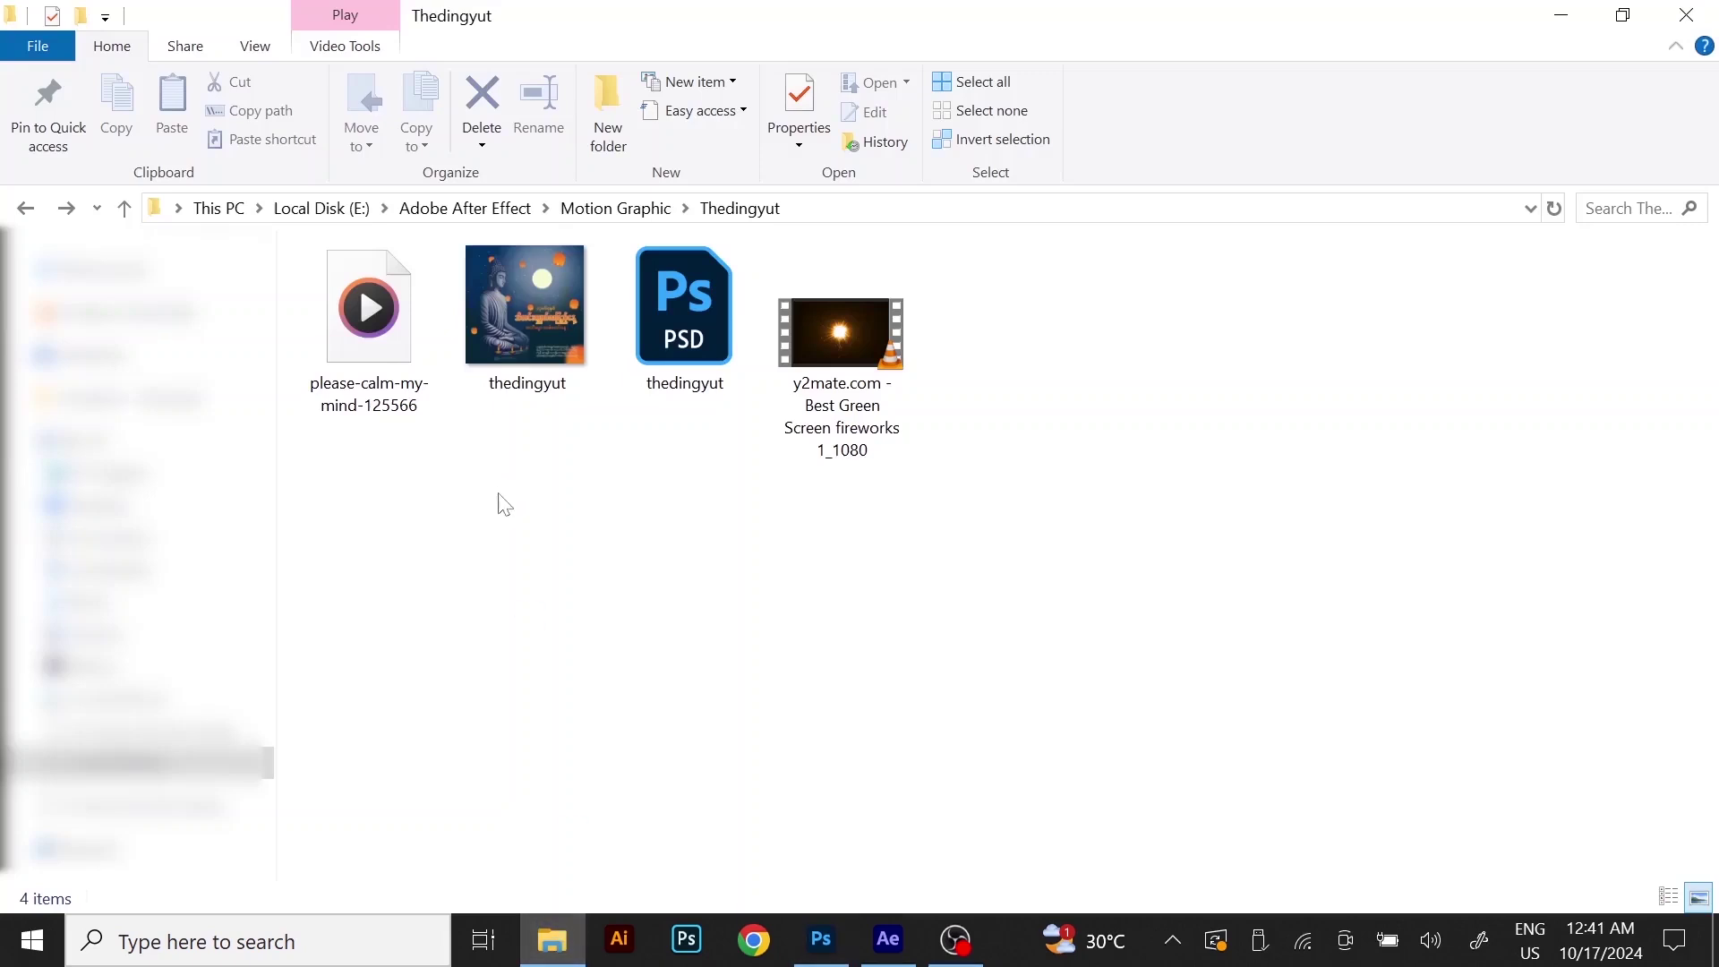
{"action": "mouse_move", "coordinate": [674, 361]}
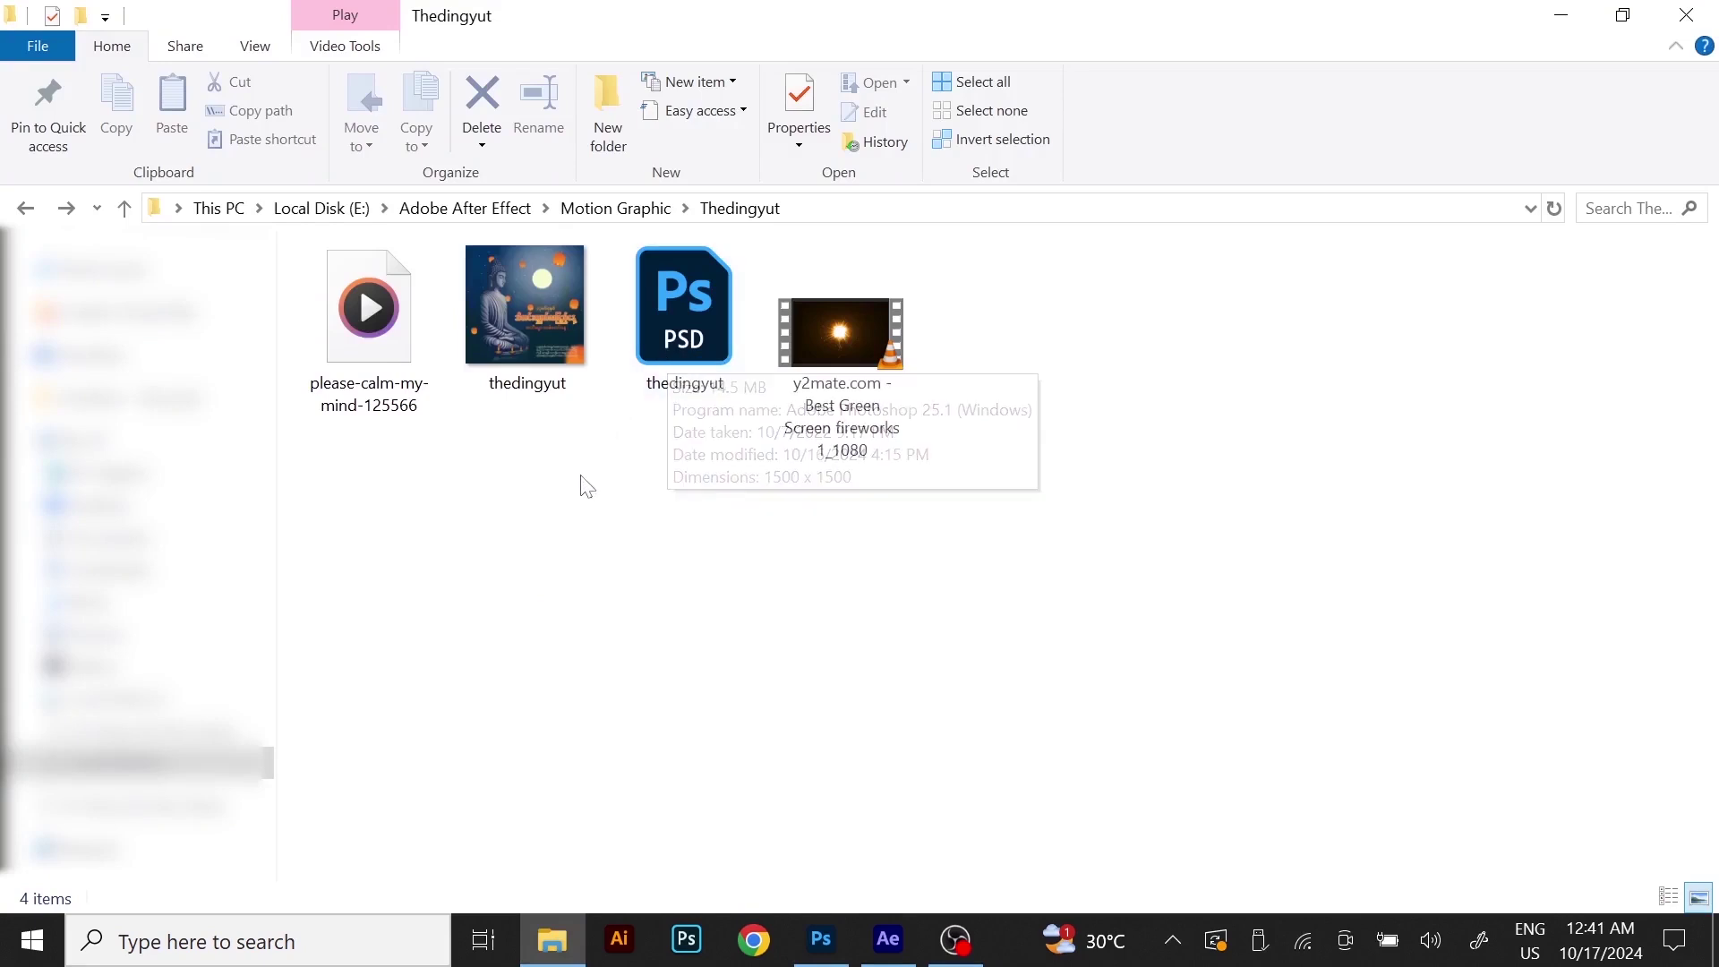
{"action": "left_click", "coordinate": [390, 394]}
{"action": "left_click", "coordinate": [620, 548]}
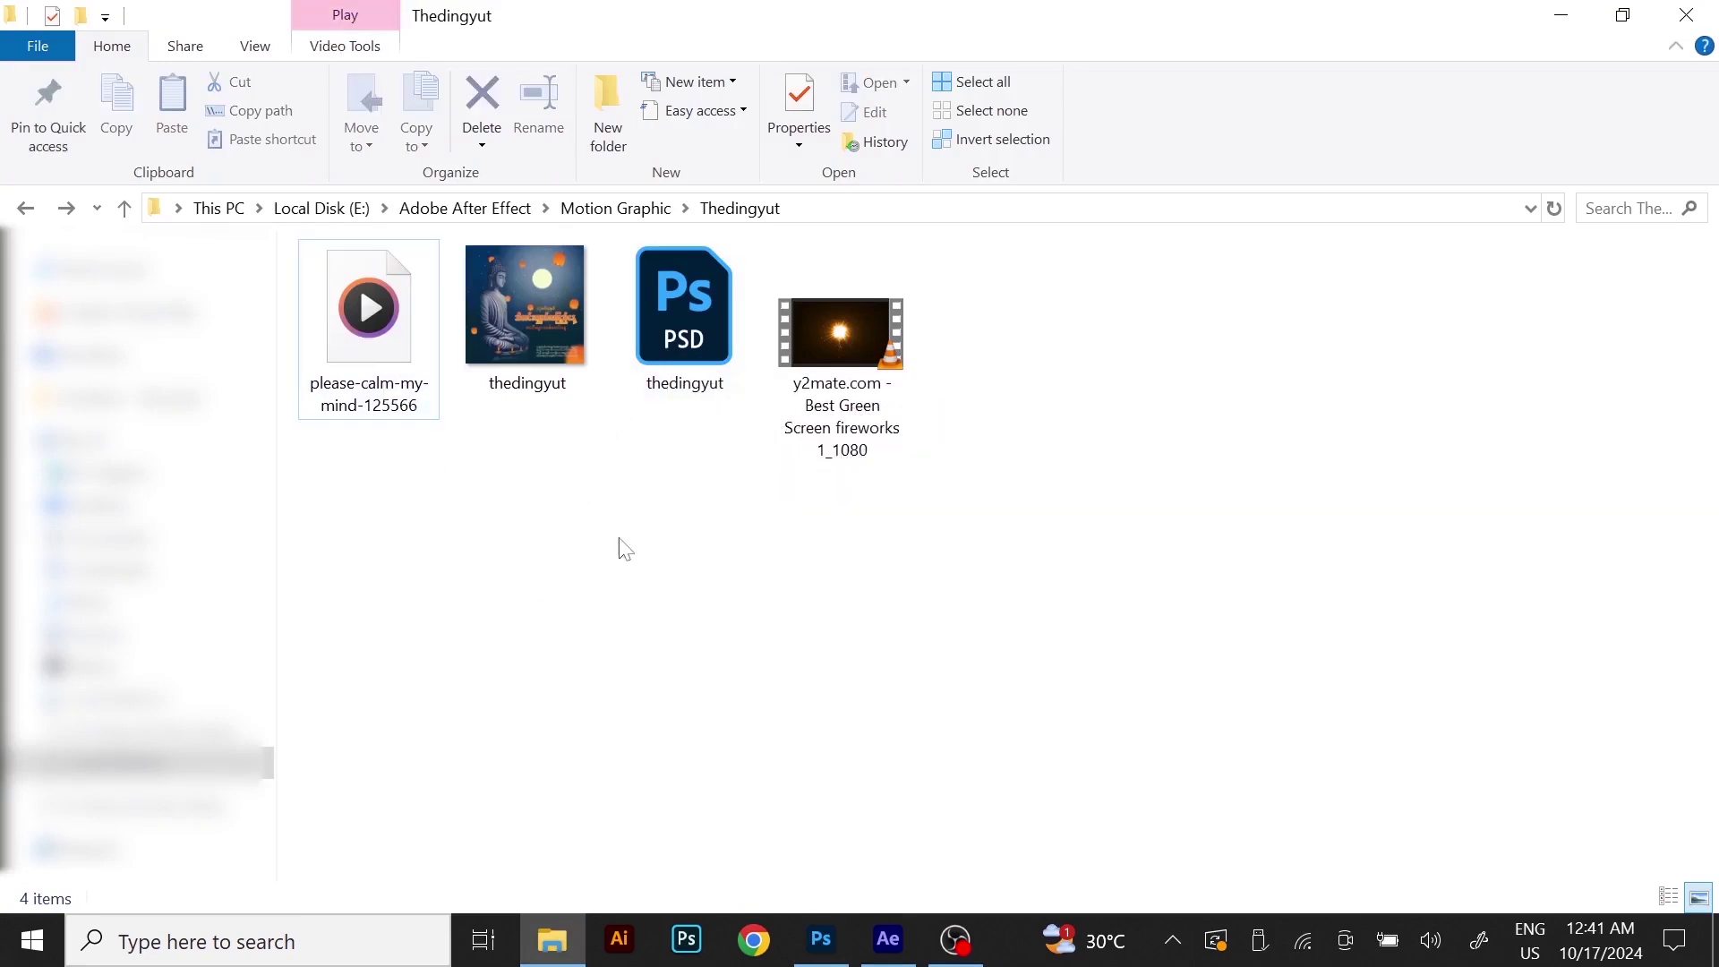
{"action": "left_click", "coordinate": [873, 372]}
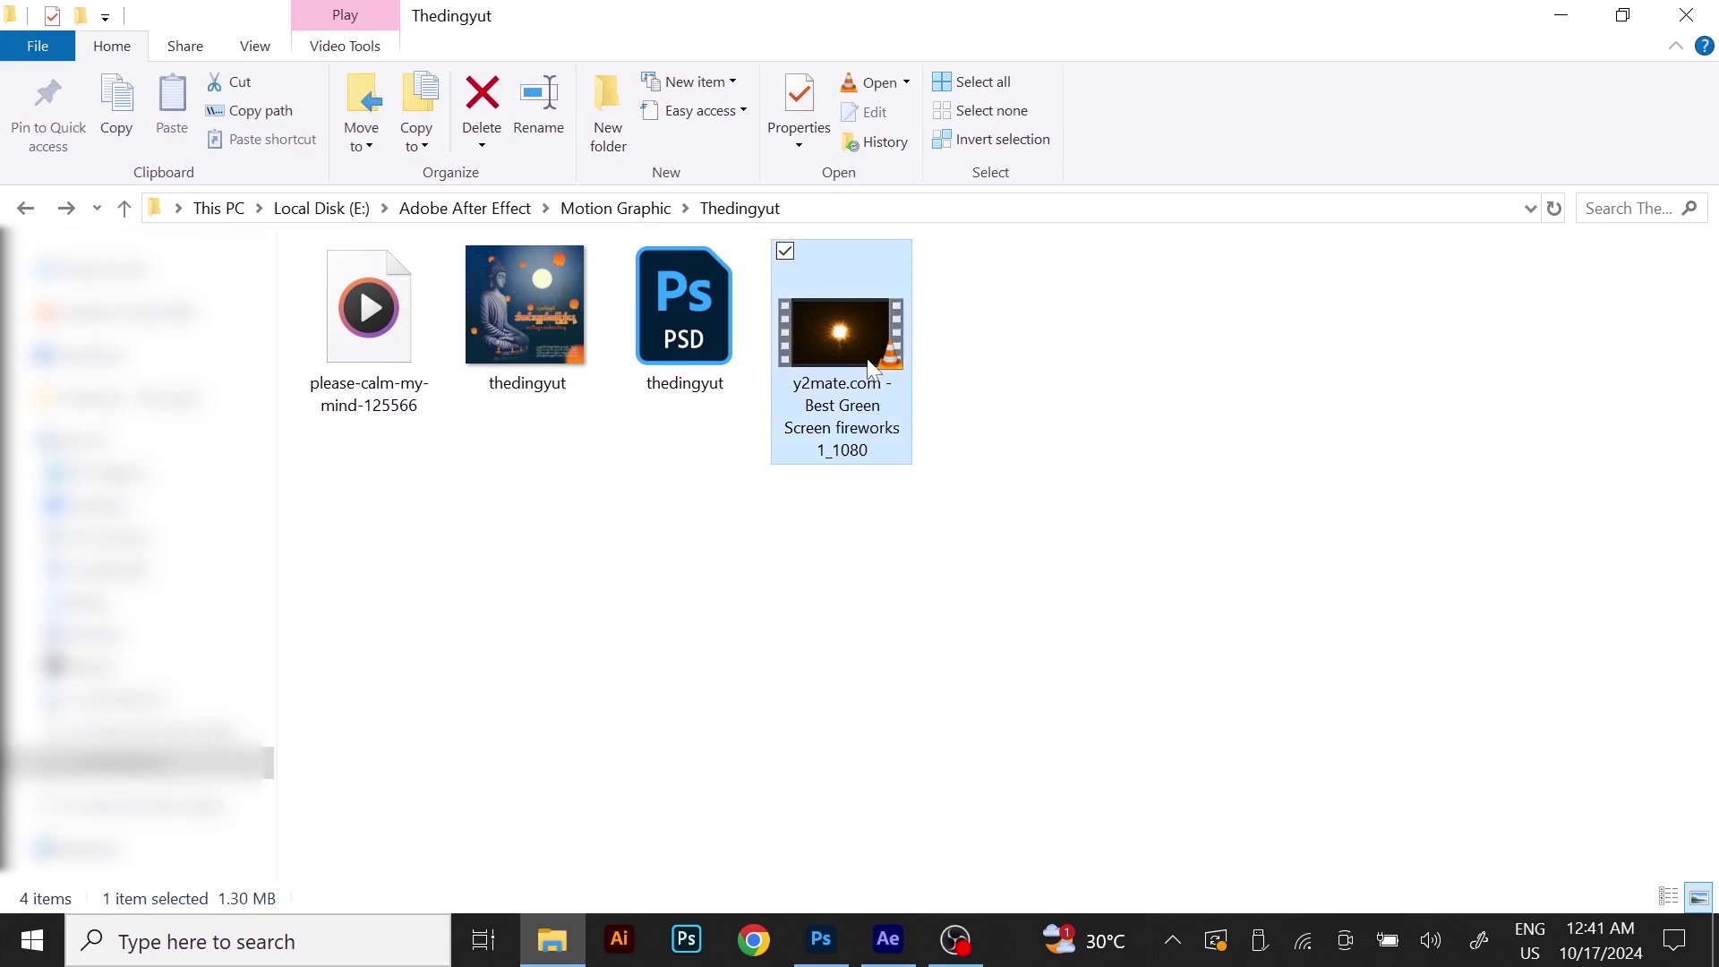
{"action": "left_click_drag", "start_coordinate": [1050, 325], "coordinate": [373, 497]}
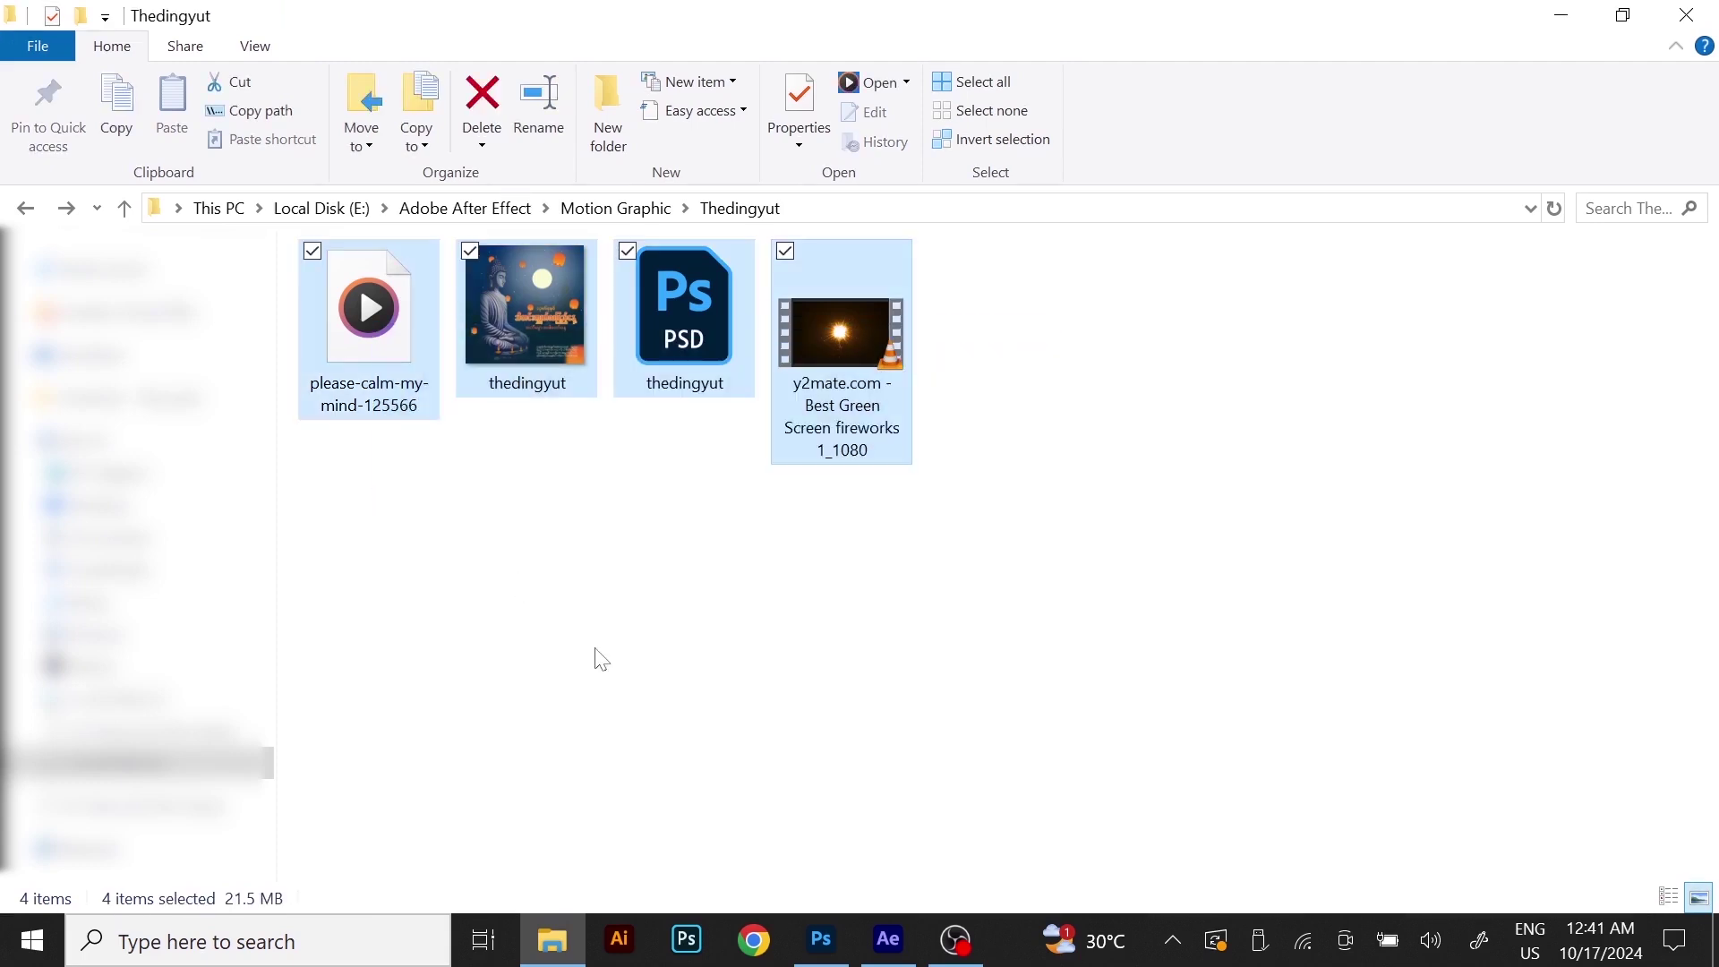
{"action": "left_click", "coordinate": [603, 663]}
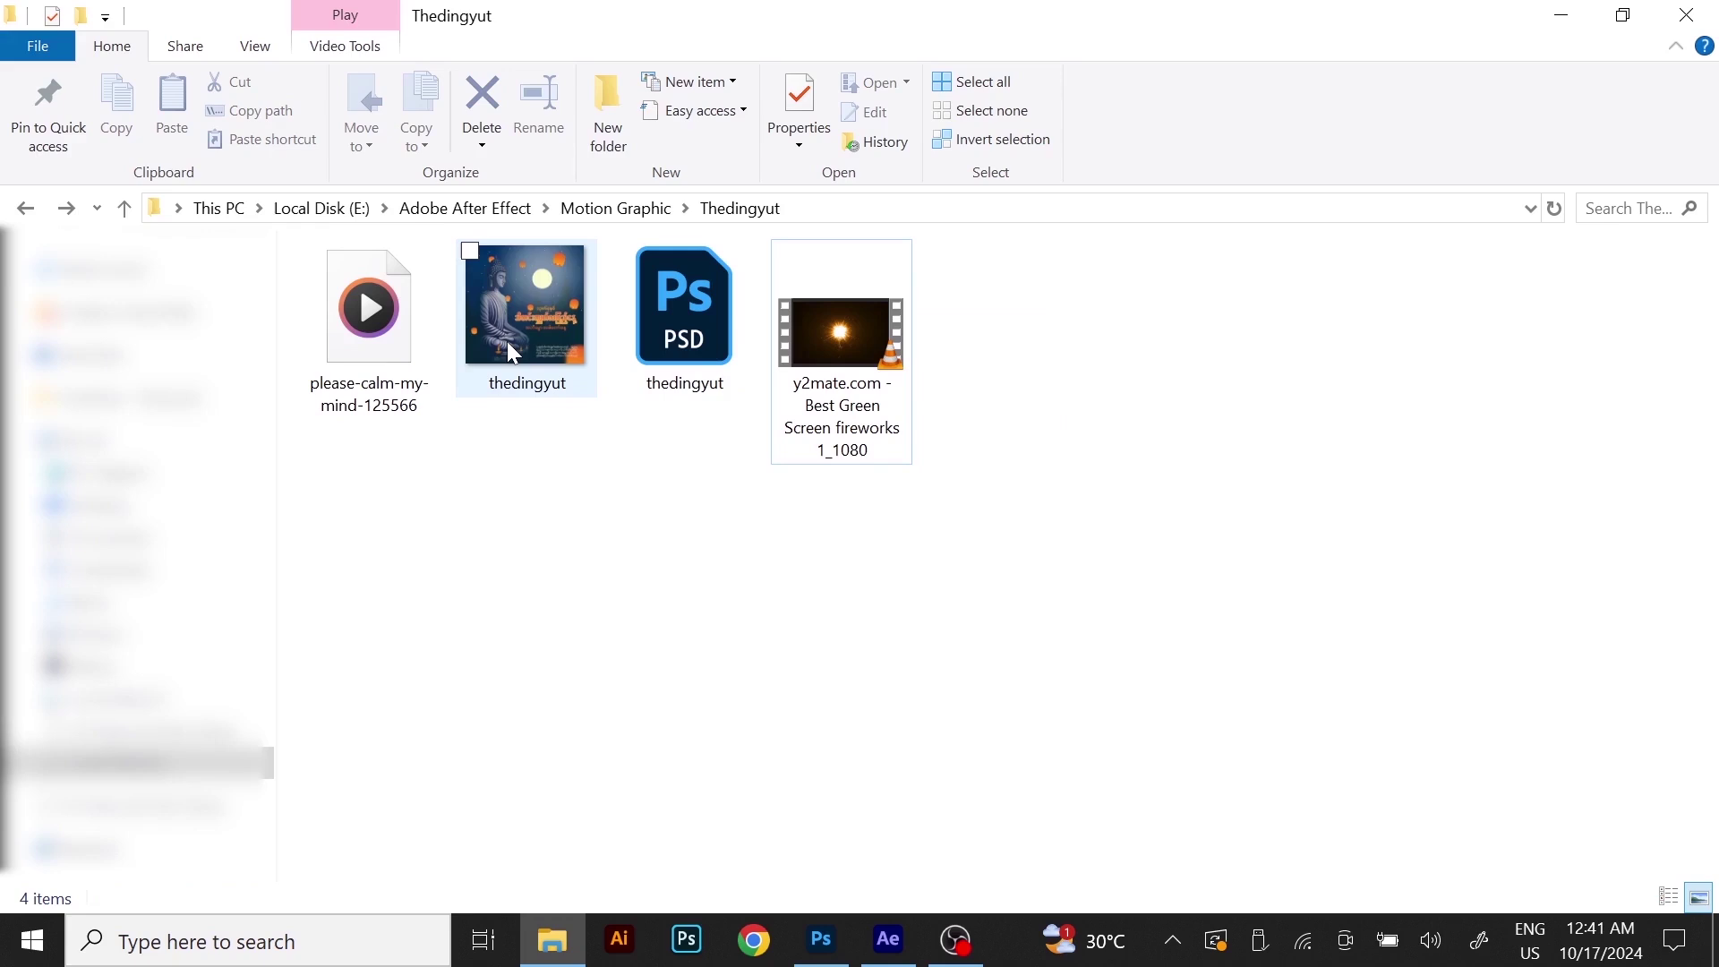
{"action": "mouse_move", "coordinate": [508, 343]}
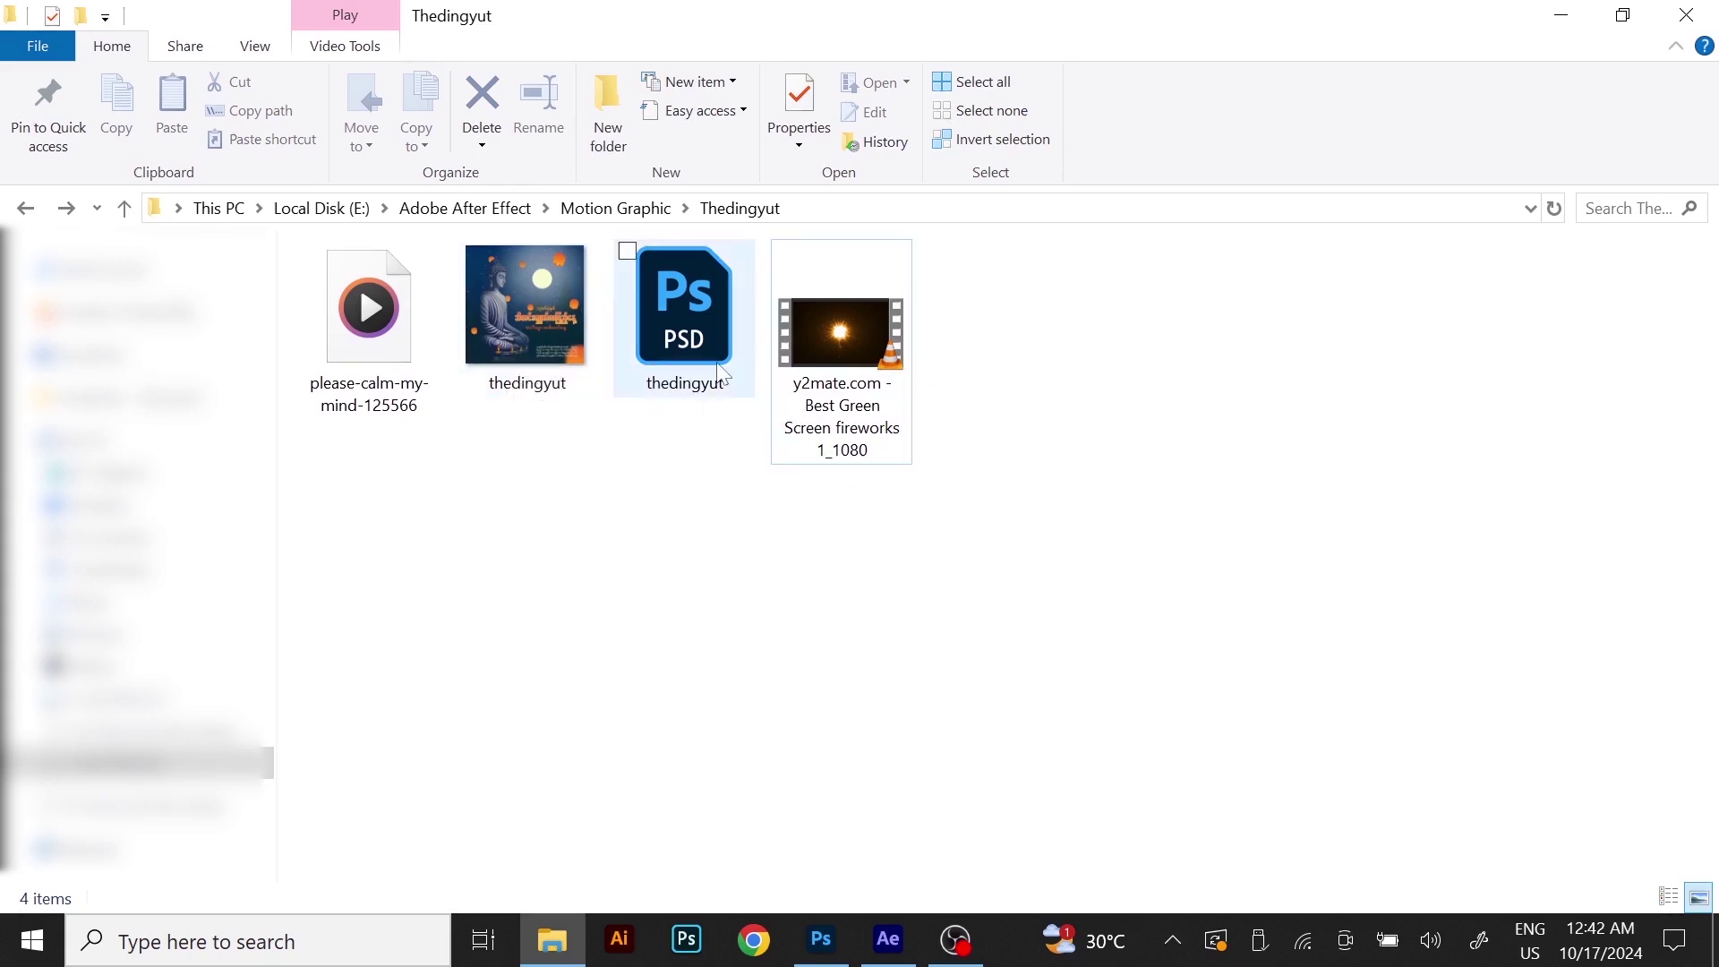
Switch to After Effects and close its Home screen to reach the empty project workspace.
{"action": "left_click", "coordinate": [889, 942]}
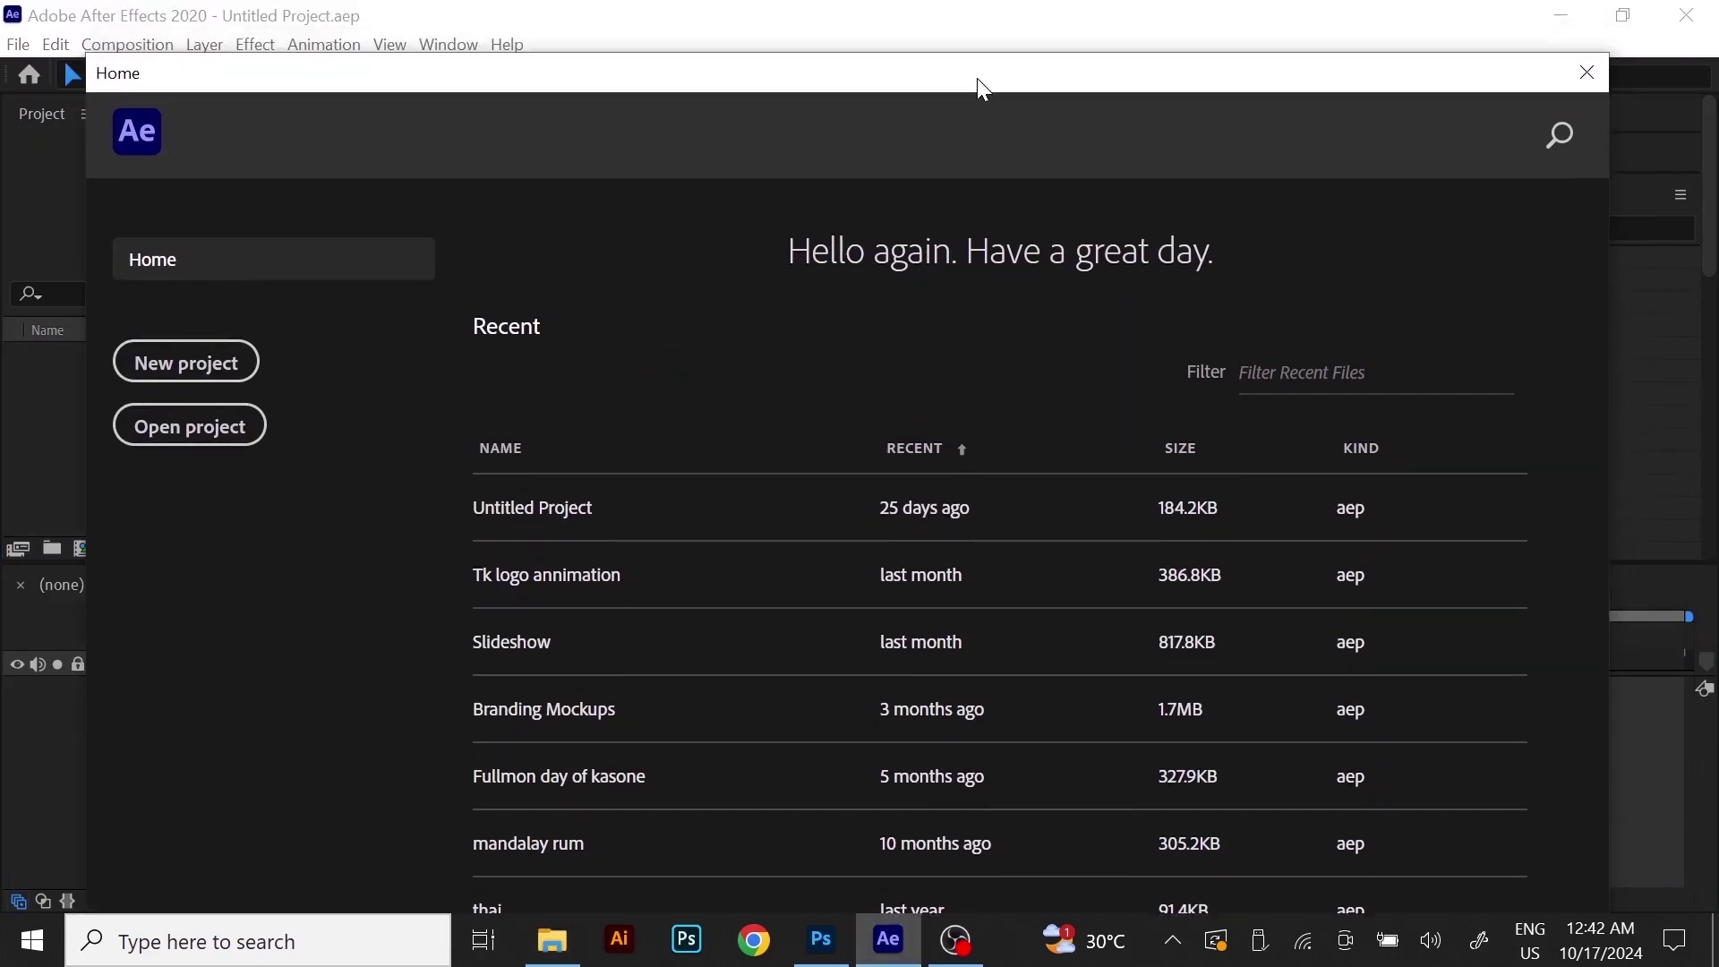
{"action": "left_click_drag", "start_coordinate": [929, 80], "coordinate": [973, 72]}
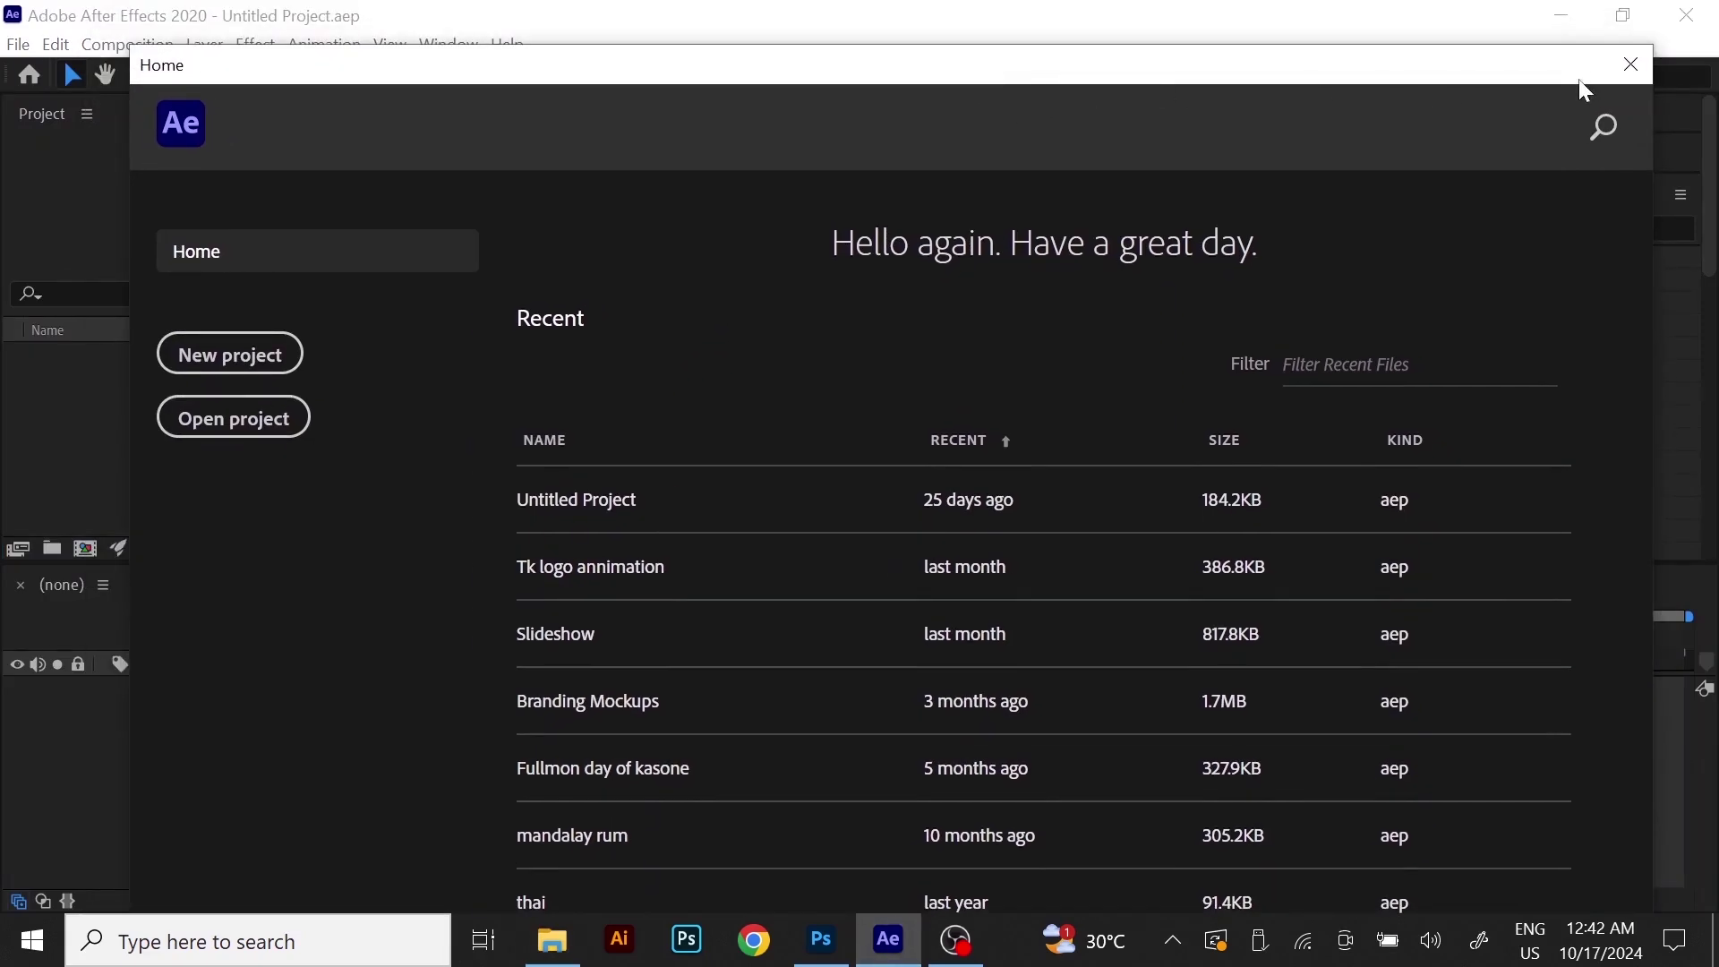
{"action": "left_click", "coordinate": [1642, 59]}
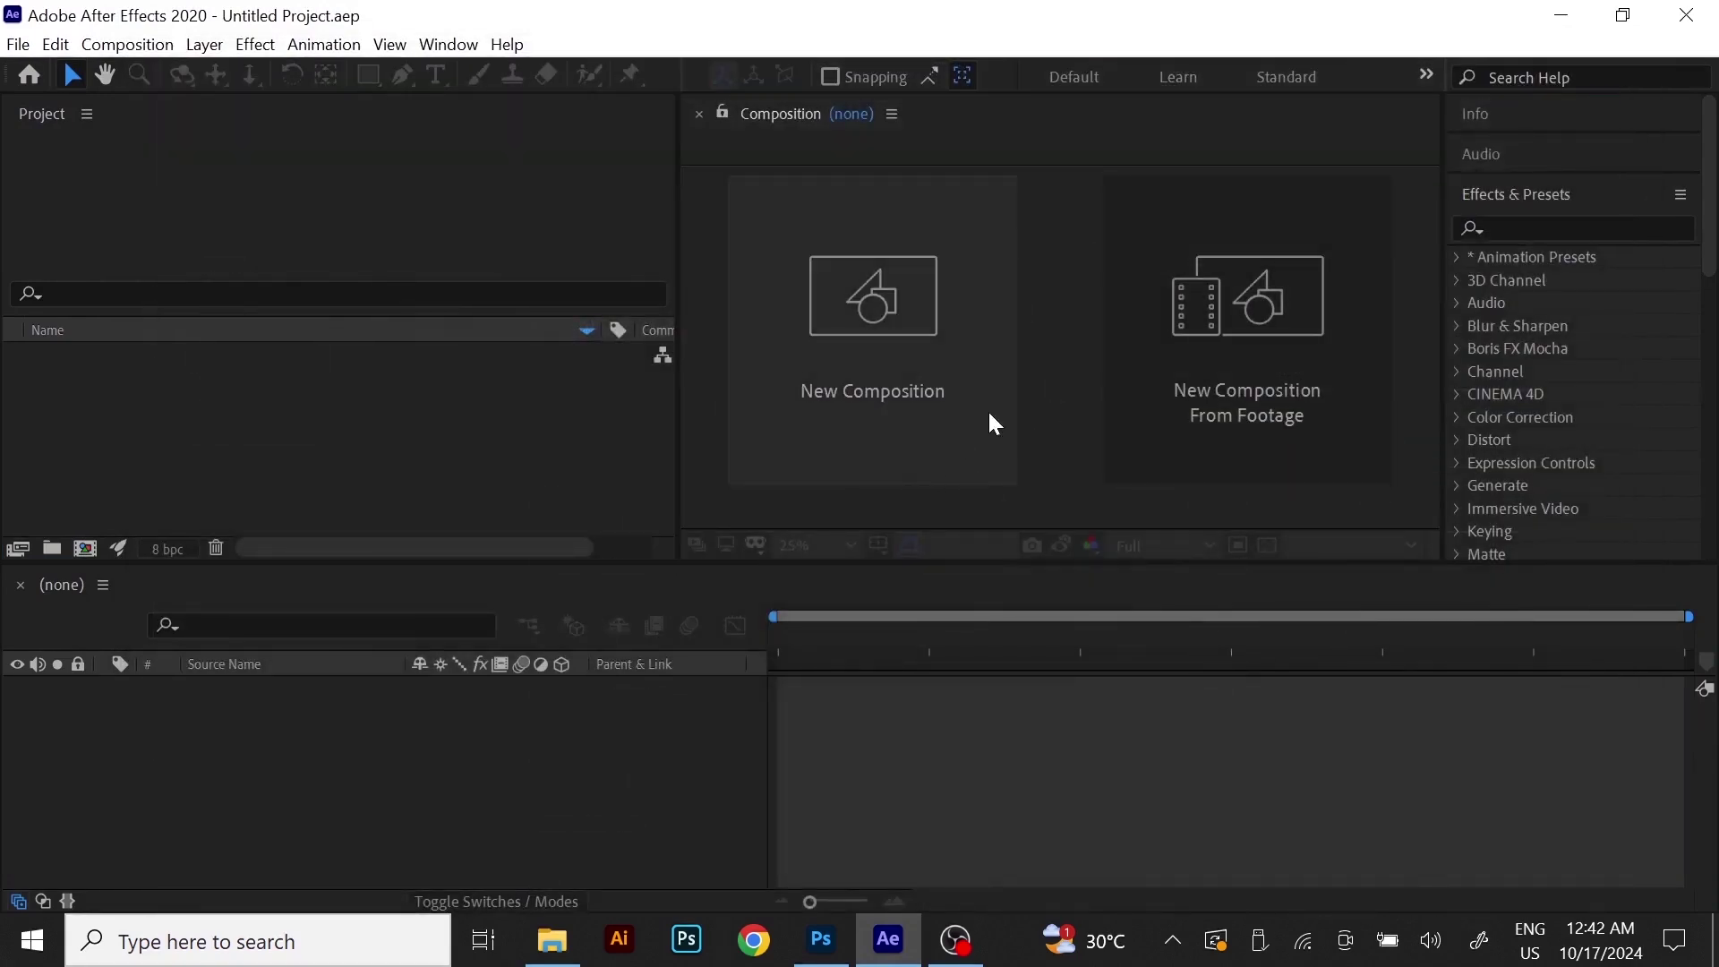
{"action": "left_click", "coordinate": [18, 46]}
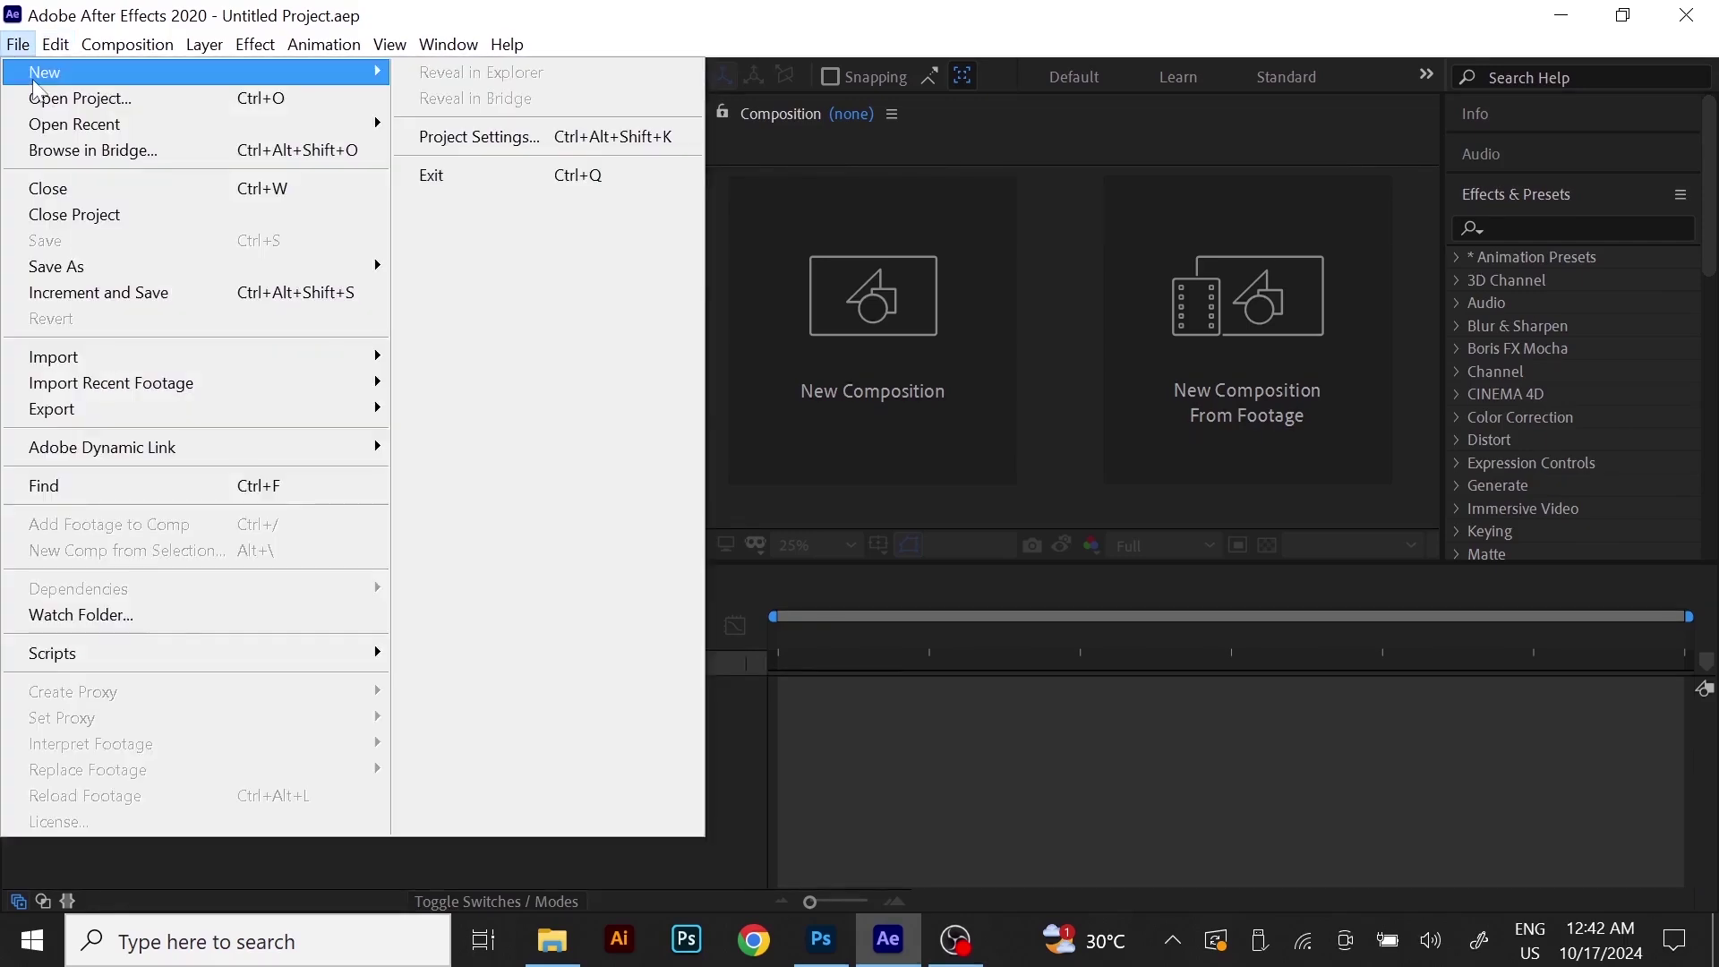
{"action": "mouse_move", "coordinate": [34, 81]}
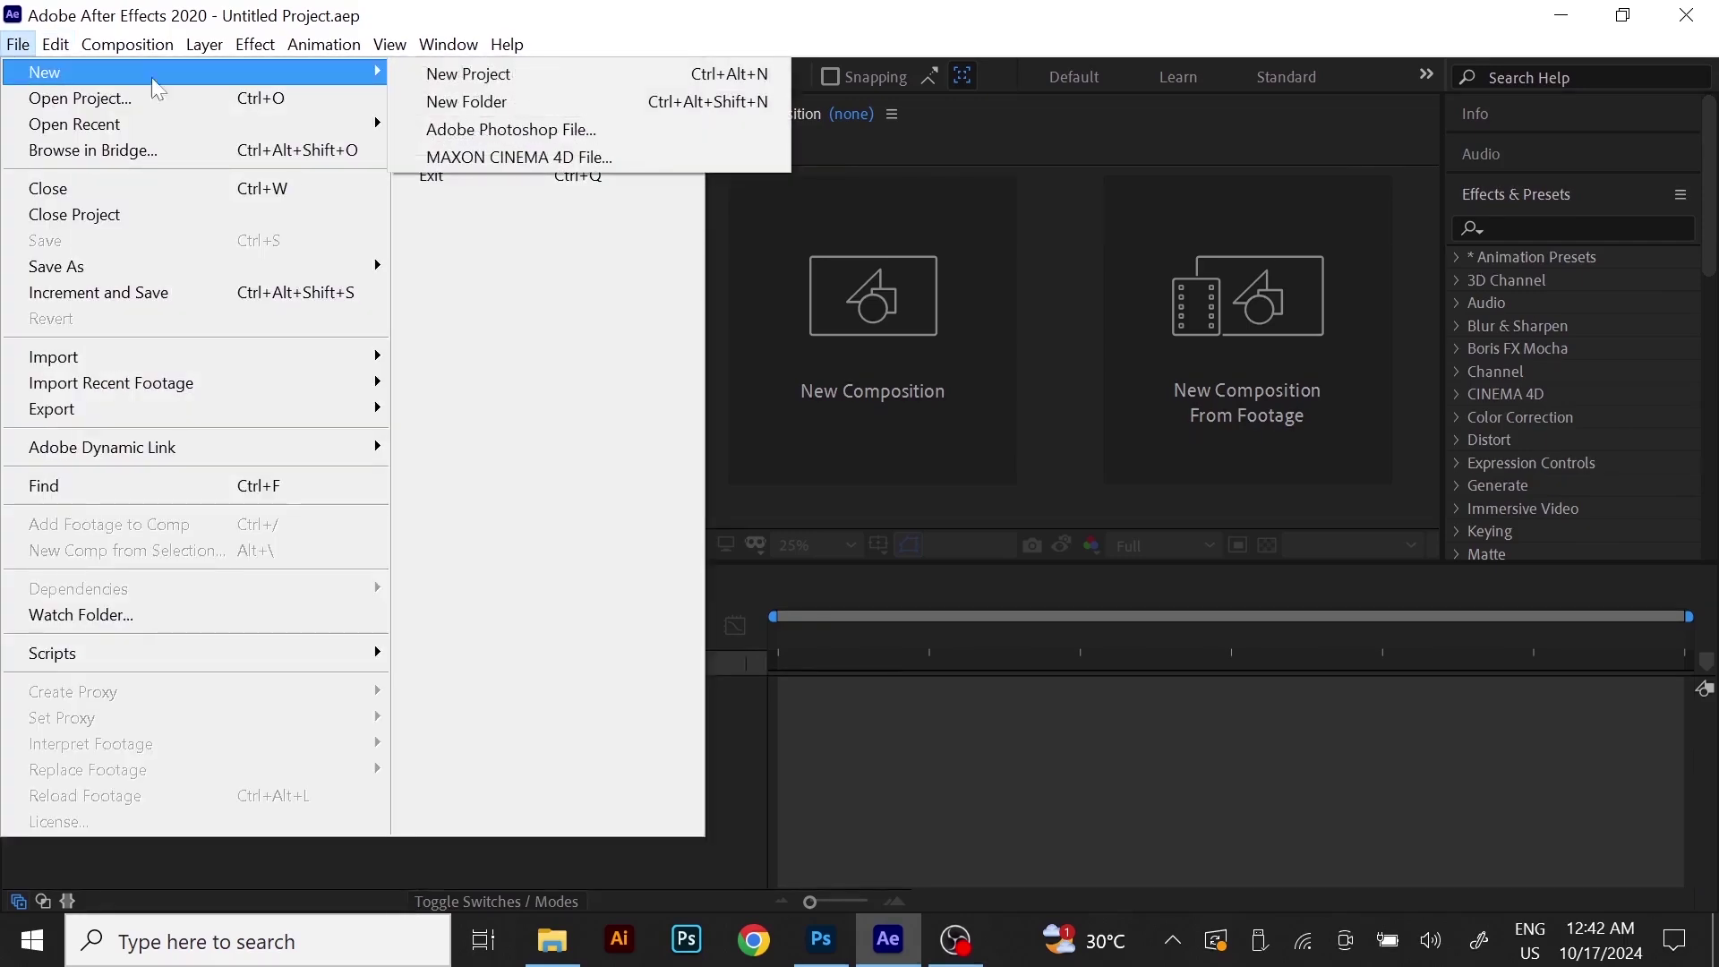
{"action": "left_click", "coordinate": [1034, 443]}
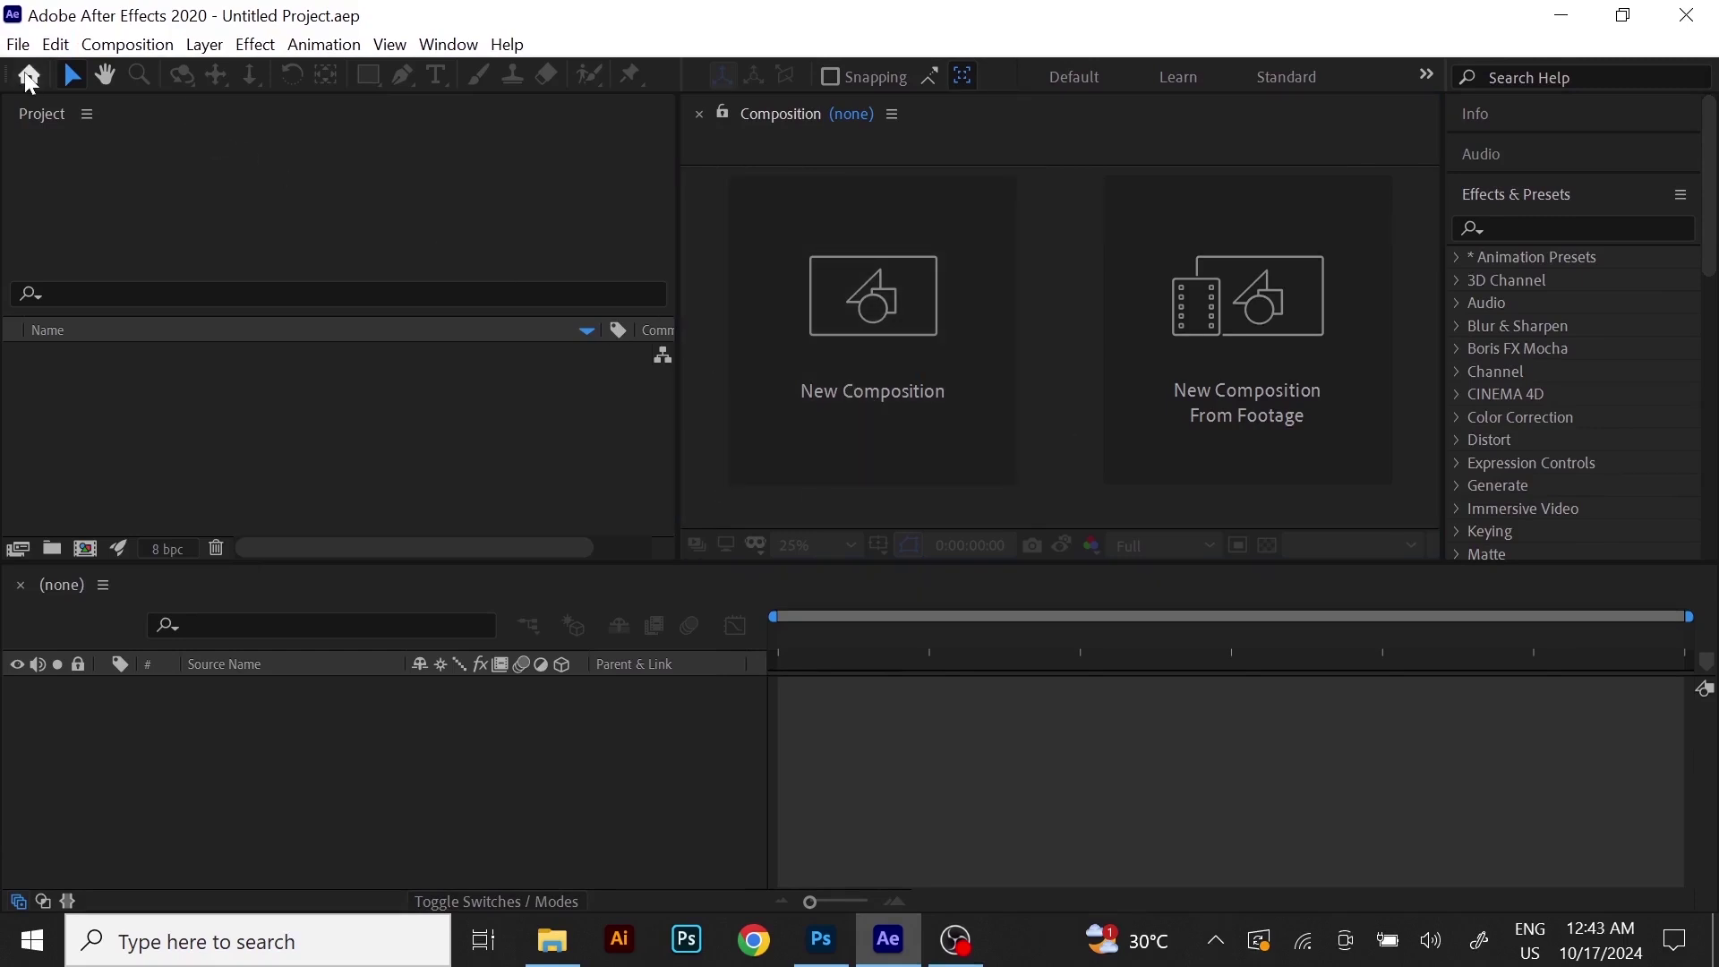
Start a new composition, name it Thedingyut, and check its width and height settings.
{"action": "left_click", "coordinate": [848, 387]}
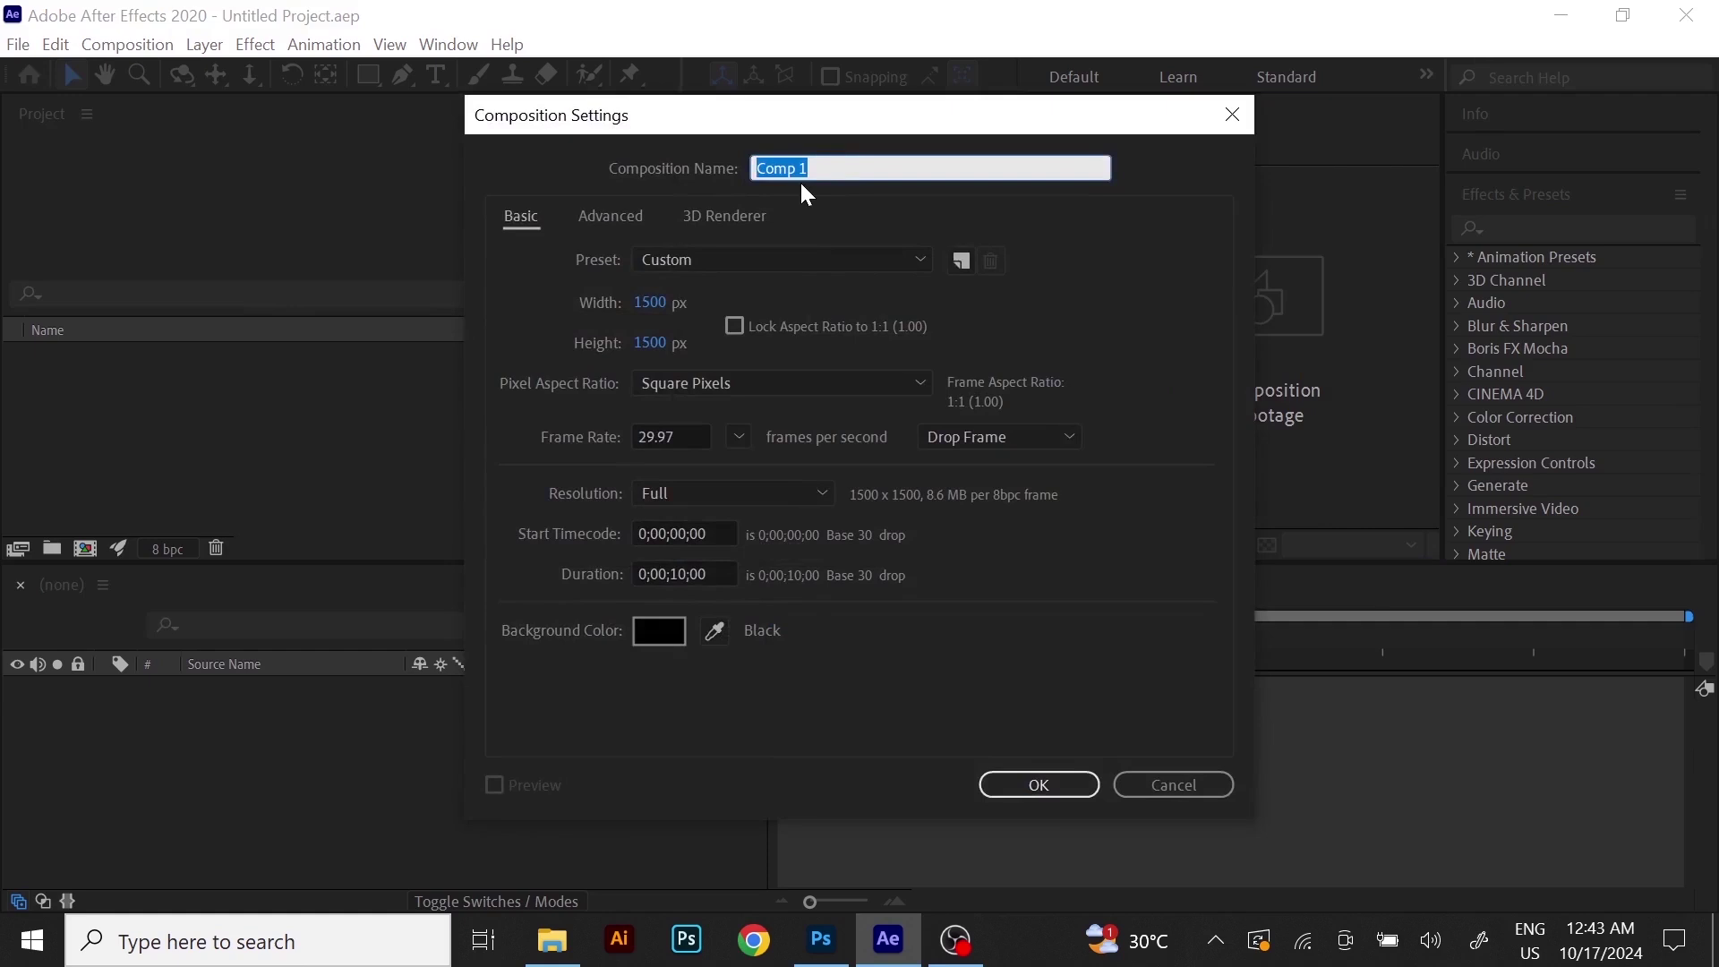
{"action": "type", "text": "Thedingyut"}
{"action": "left_click", "coordinate": [654, 299]}
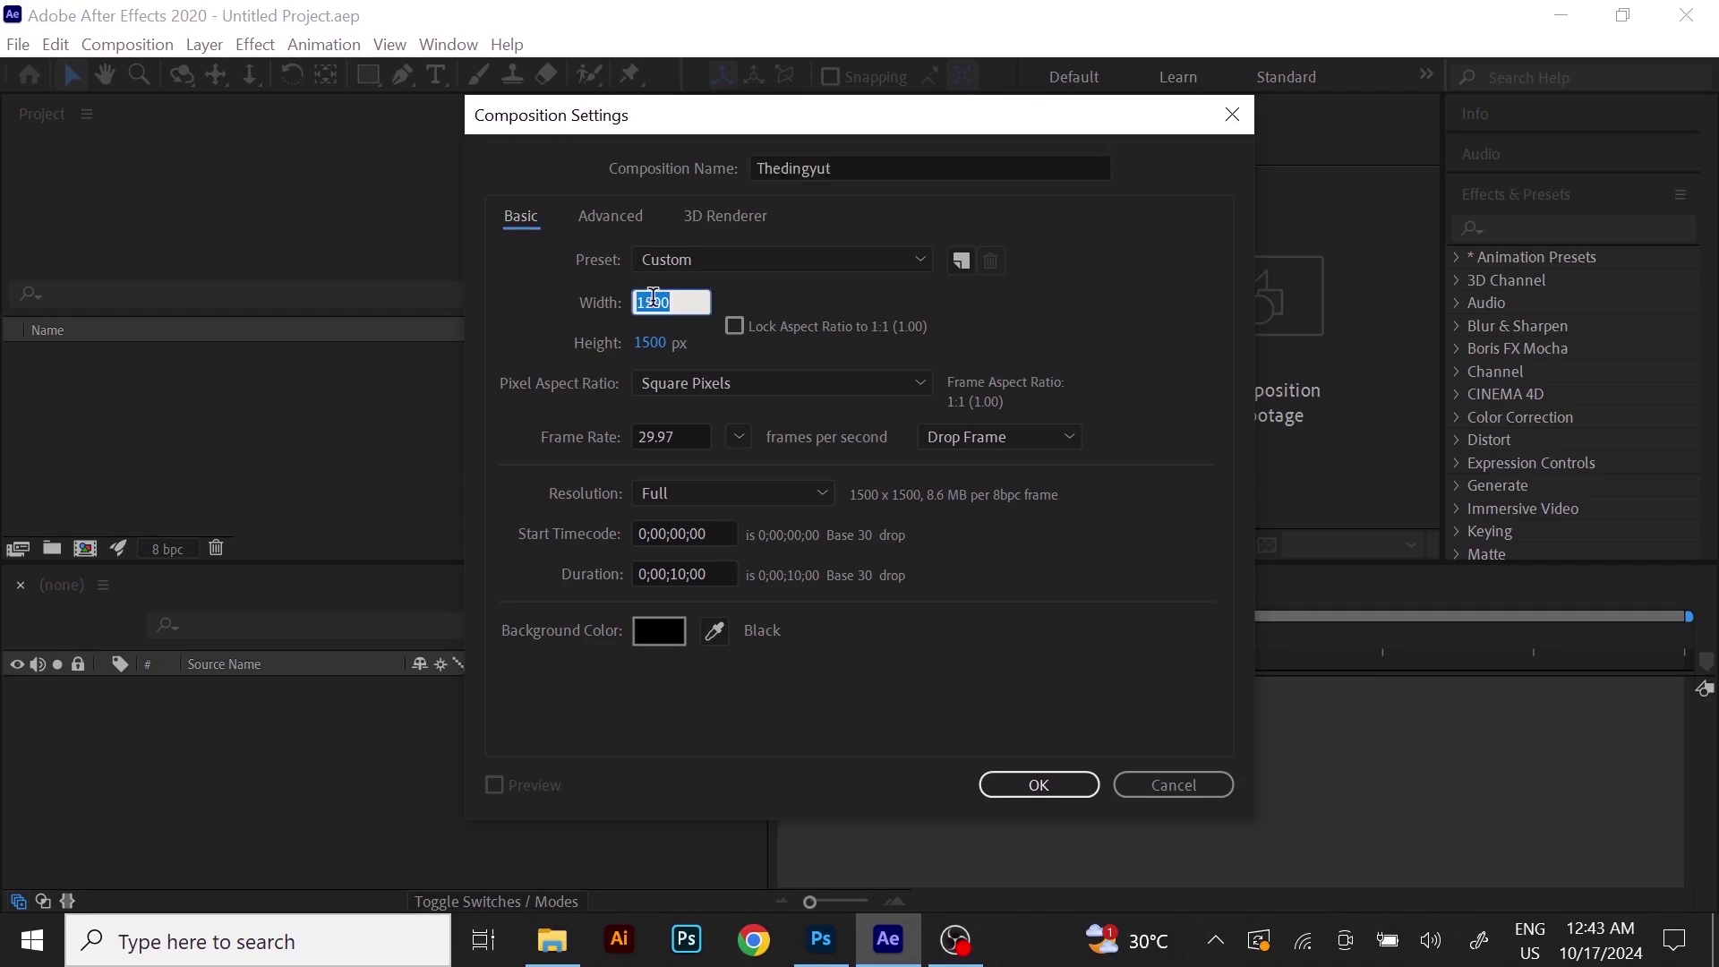
{"action": "left_click", "coordinate": [651, 342]}
{"action": "left_click", "coordinate": [656, 299]}
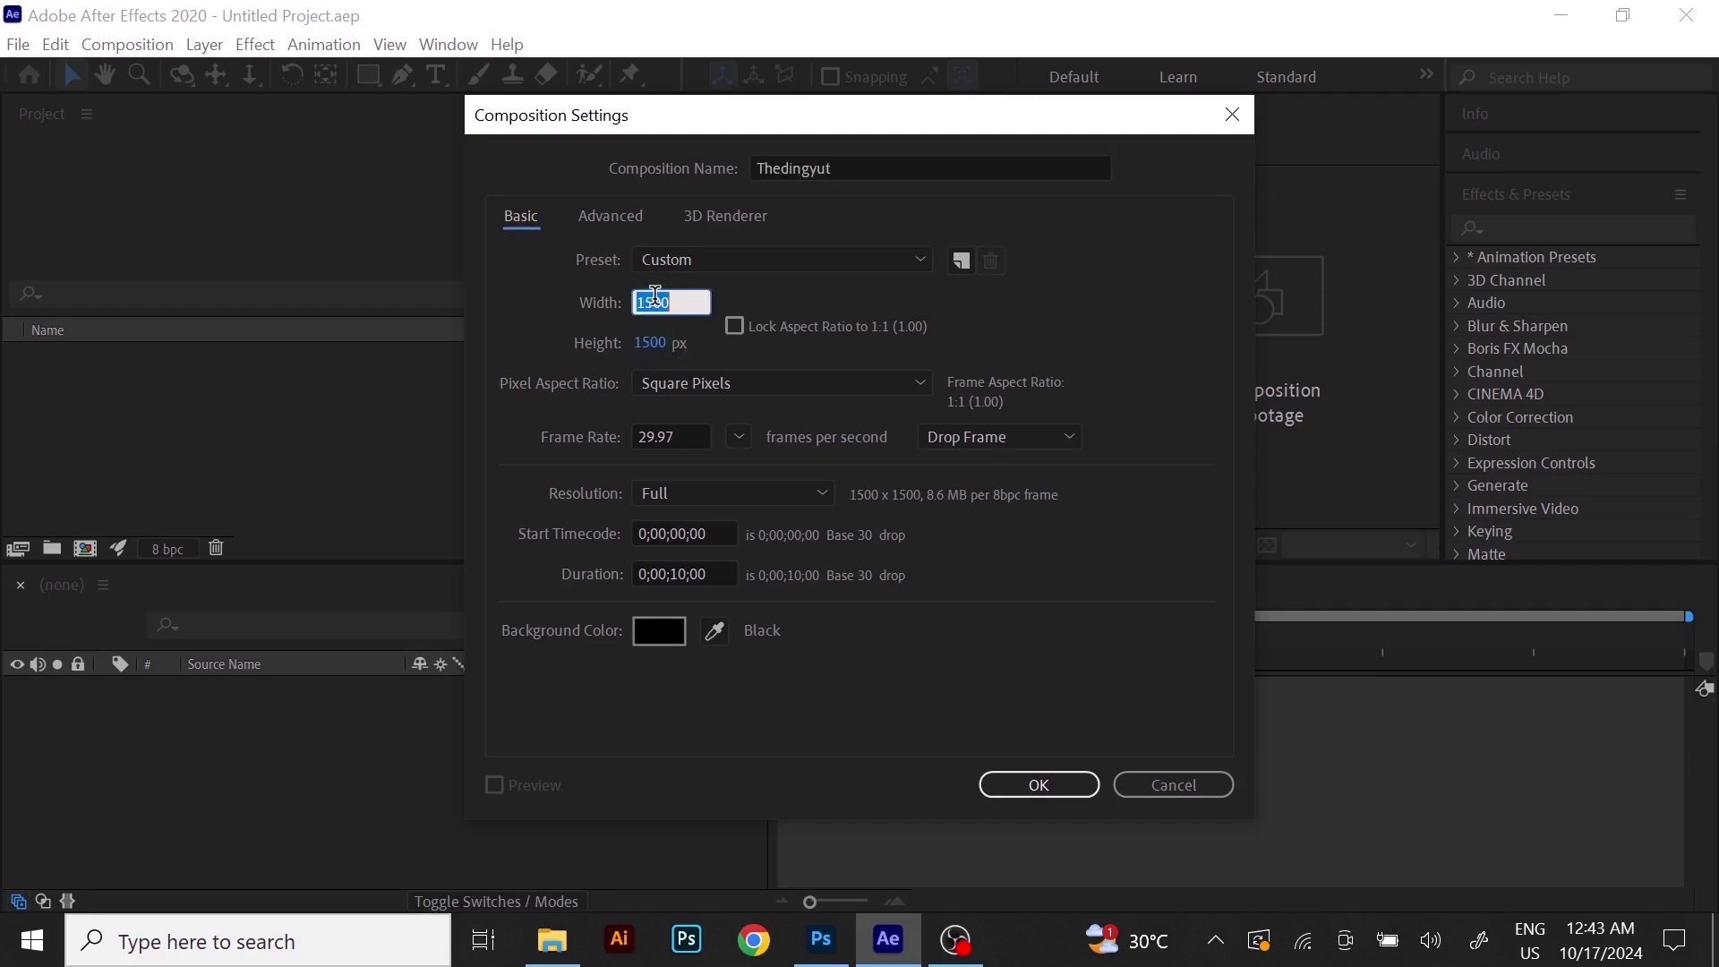
{"action": "left_click", "coordinate": [656, 343]}
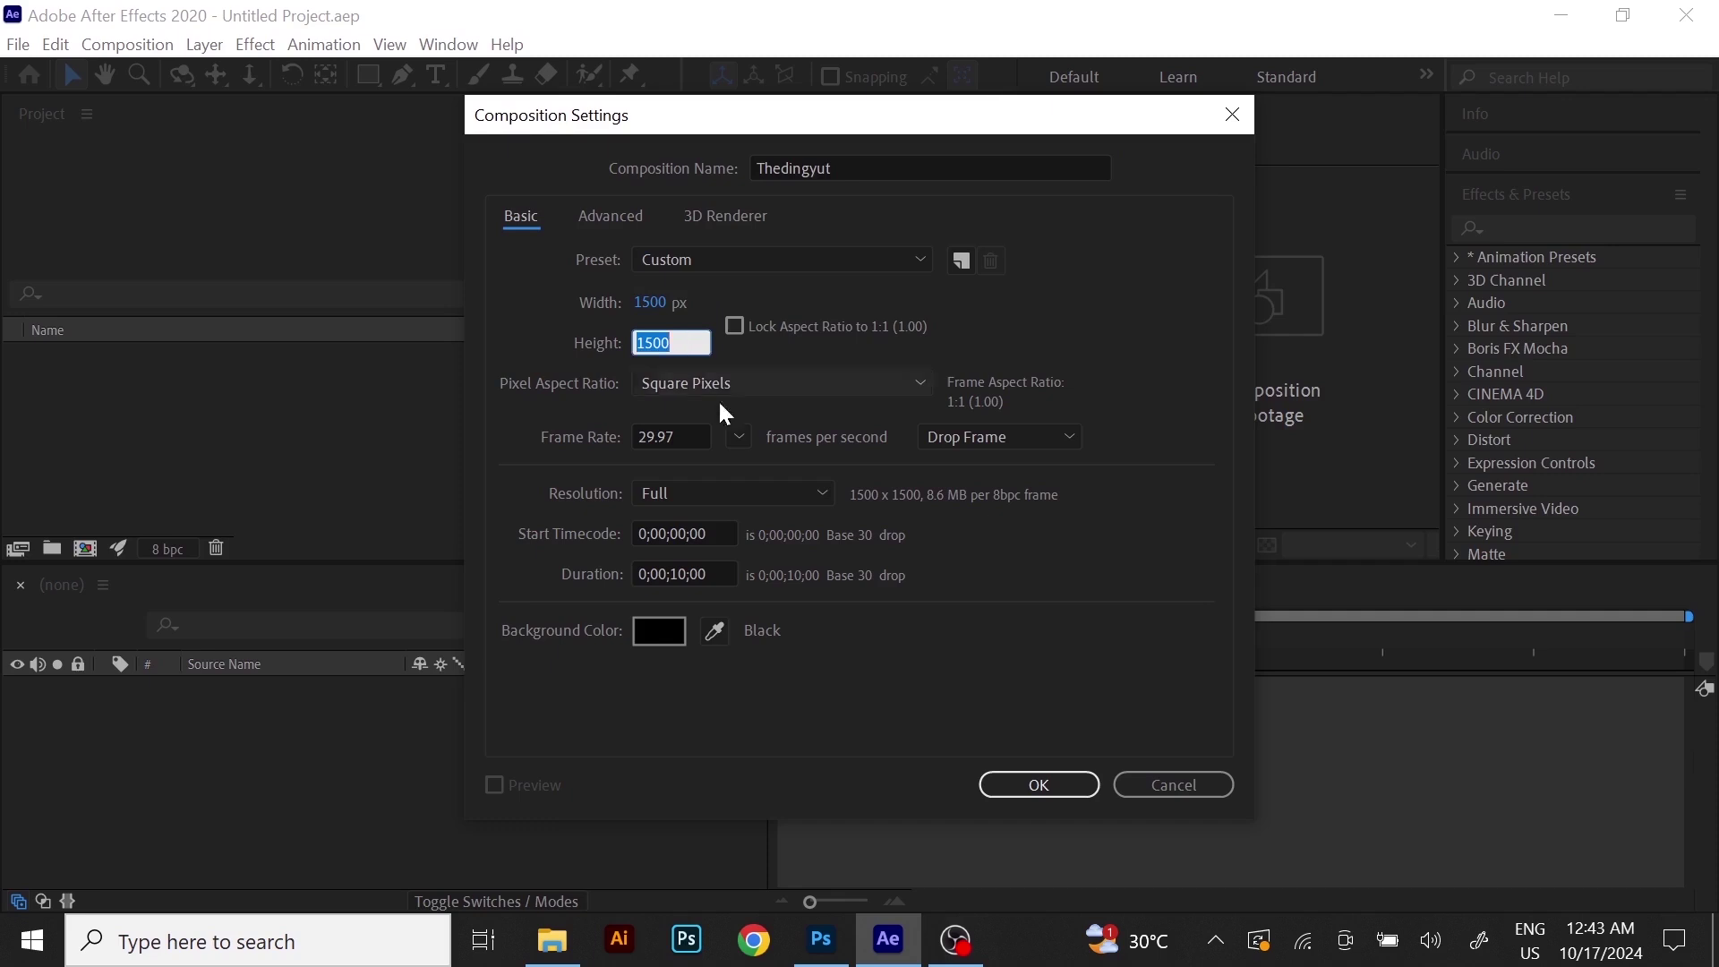
Check the poster's canvas size in Photoshop, and return to the composition settings in After Effects.
{"action": "left_click", "coordinate": [821, 940]}
{"action": "left_click", "coordinate": [159, 17]}
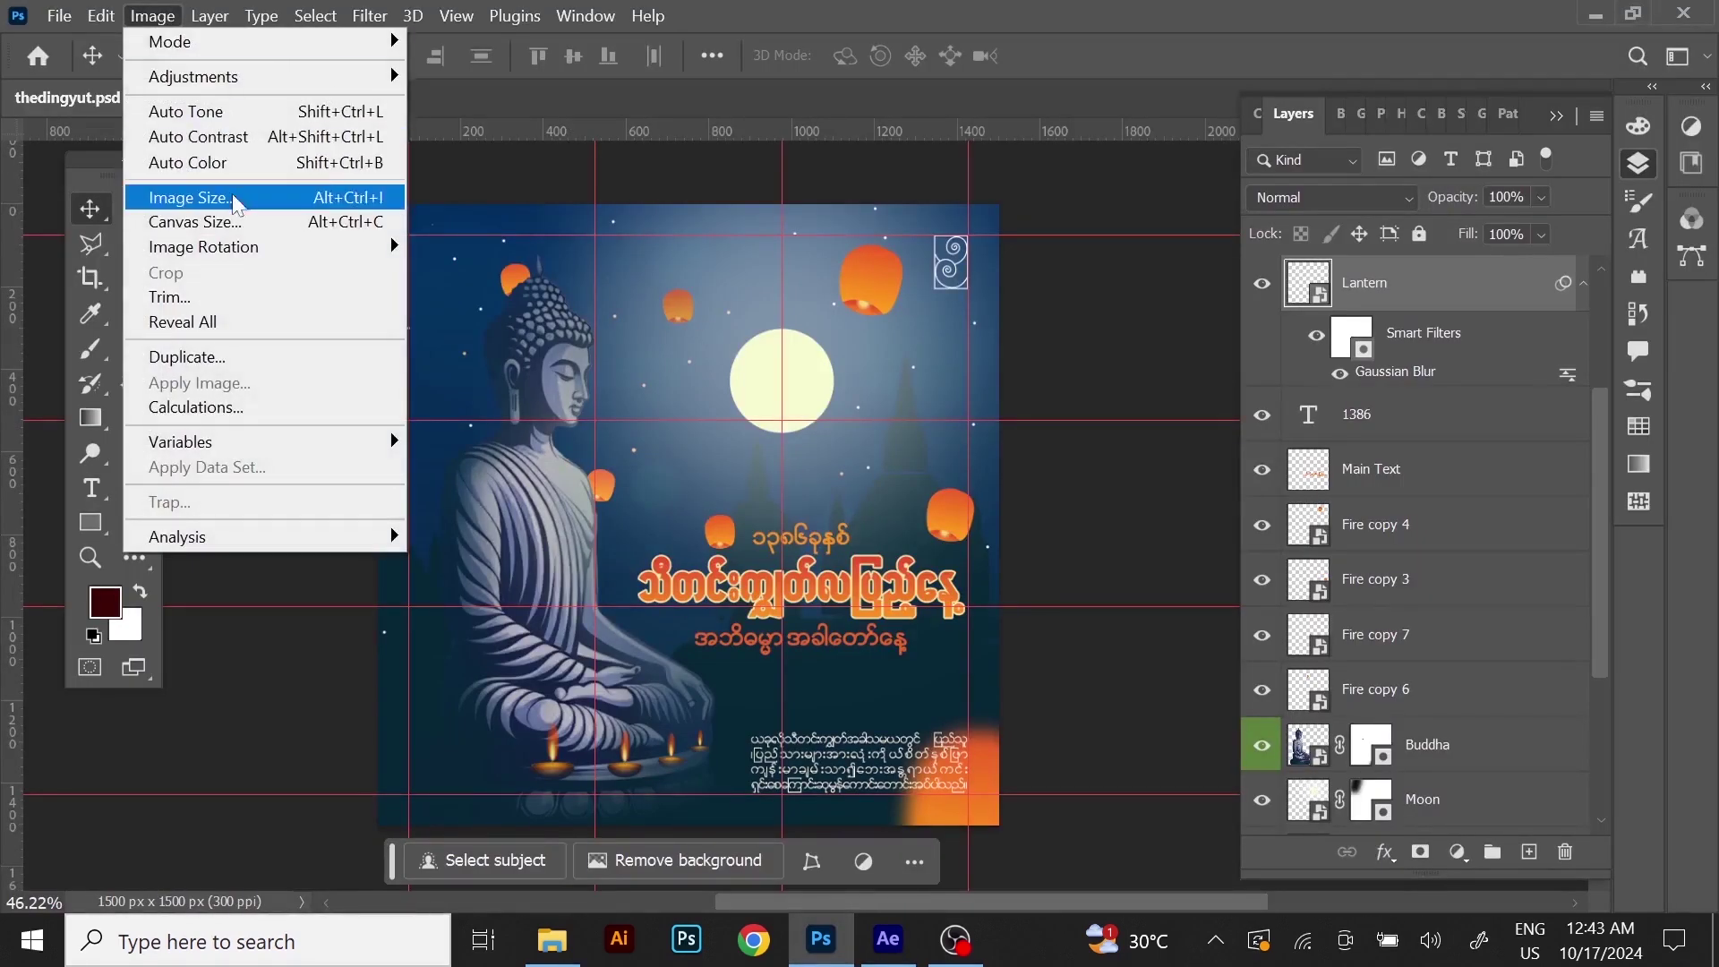
{"action": "left_click", "coordinate": [195, 222]}
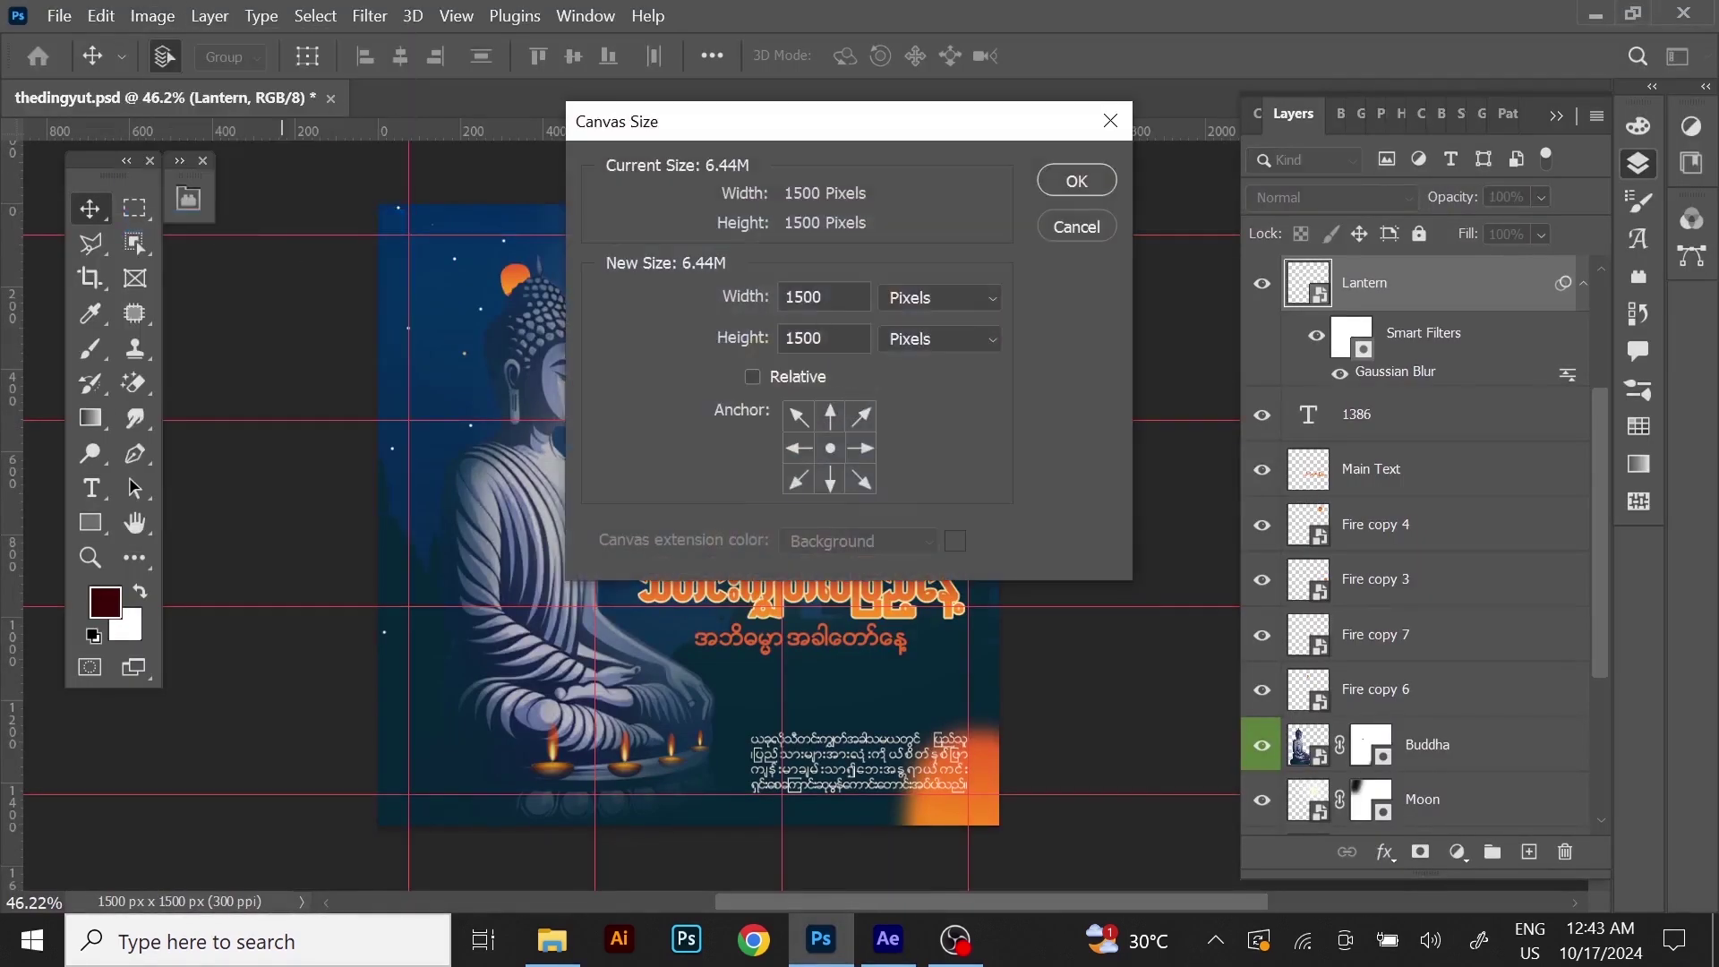
{"action": "left_click", "coordinate": [888, 940]}
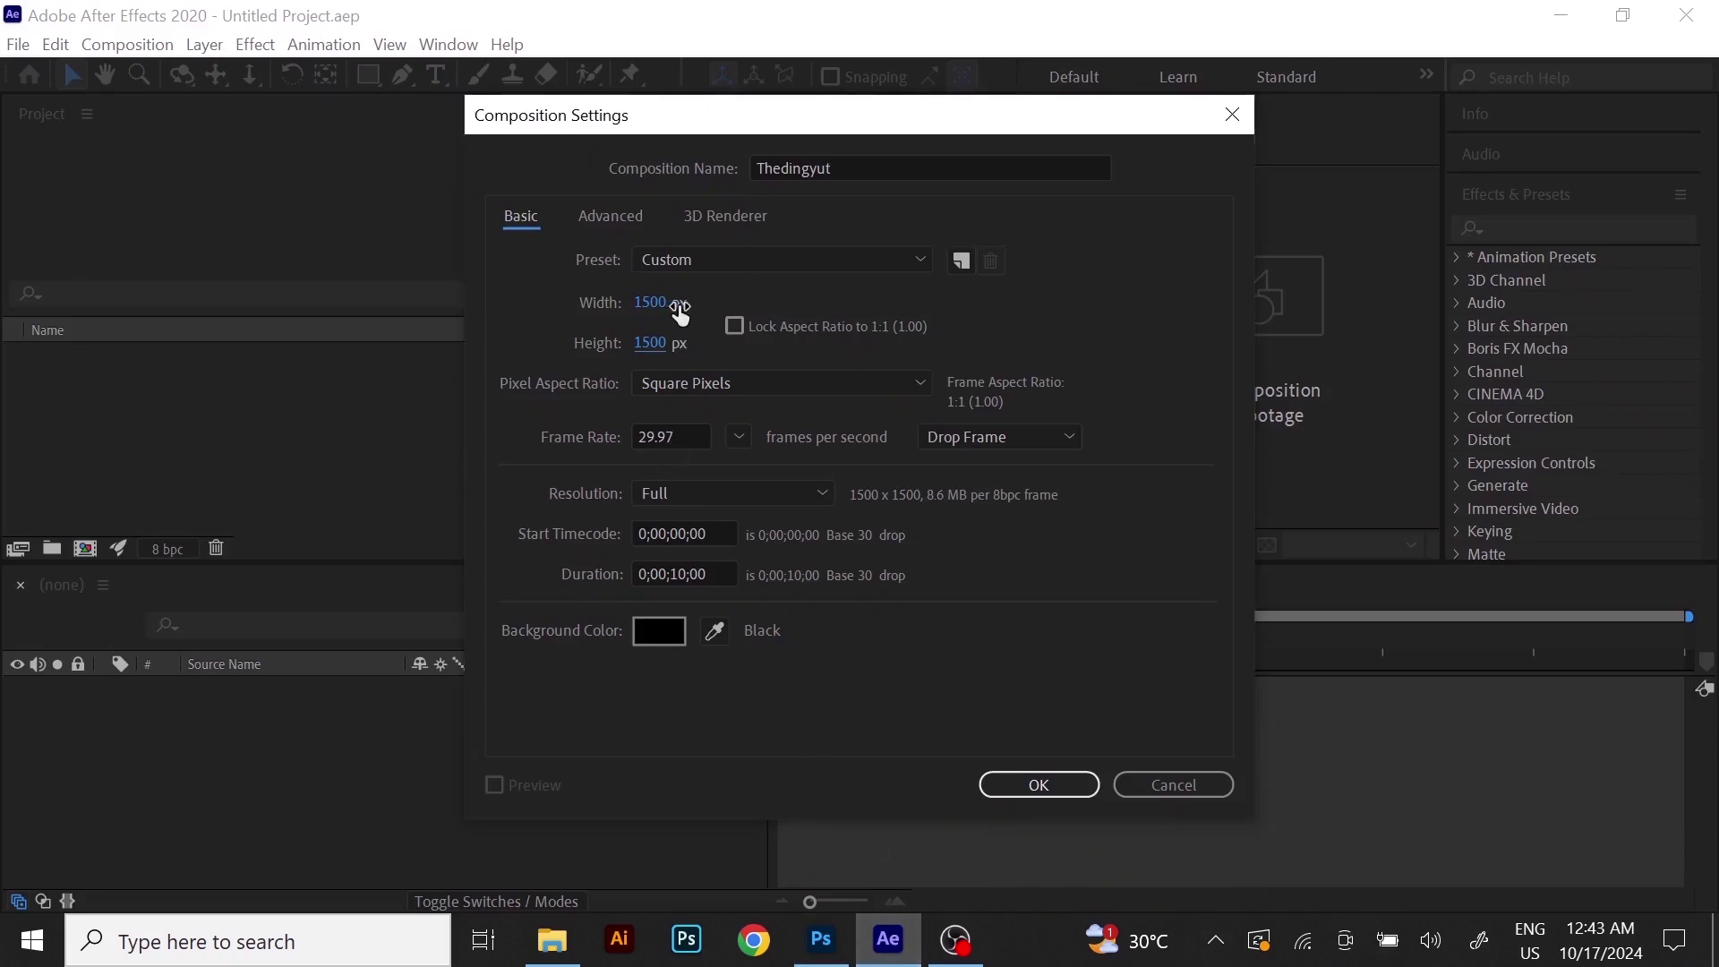
Look through the available composition presets and leave the preset at Custom.
{"action": "left_click", "coordinate": [764, 261]}
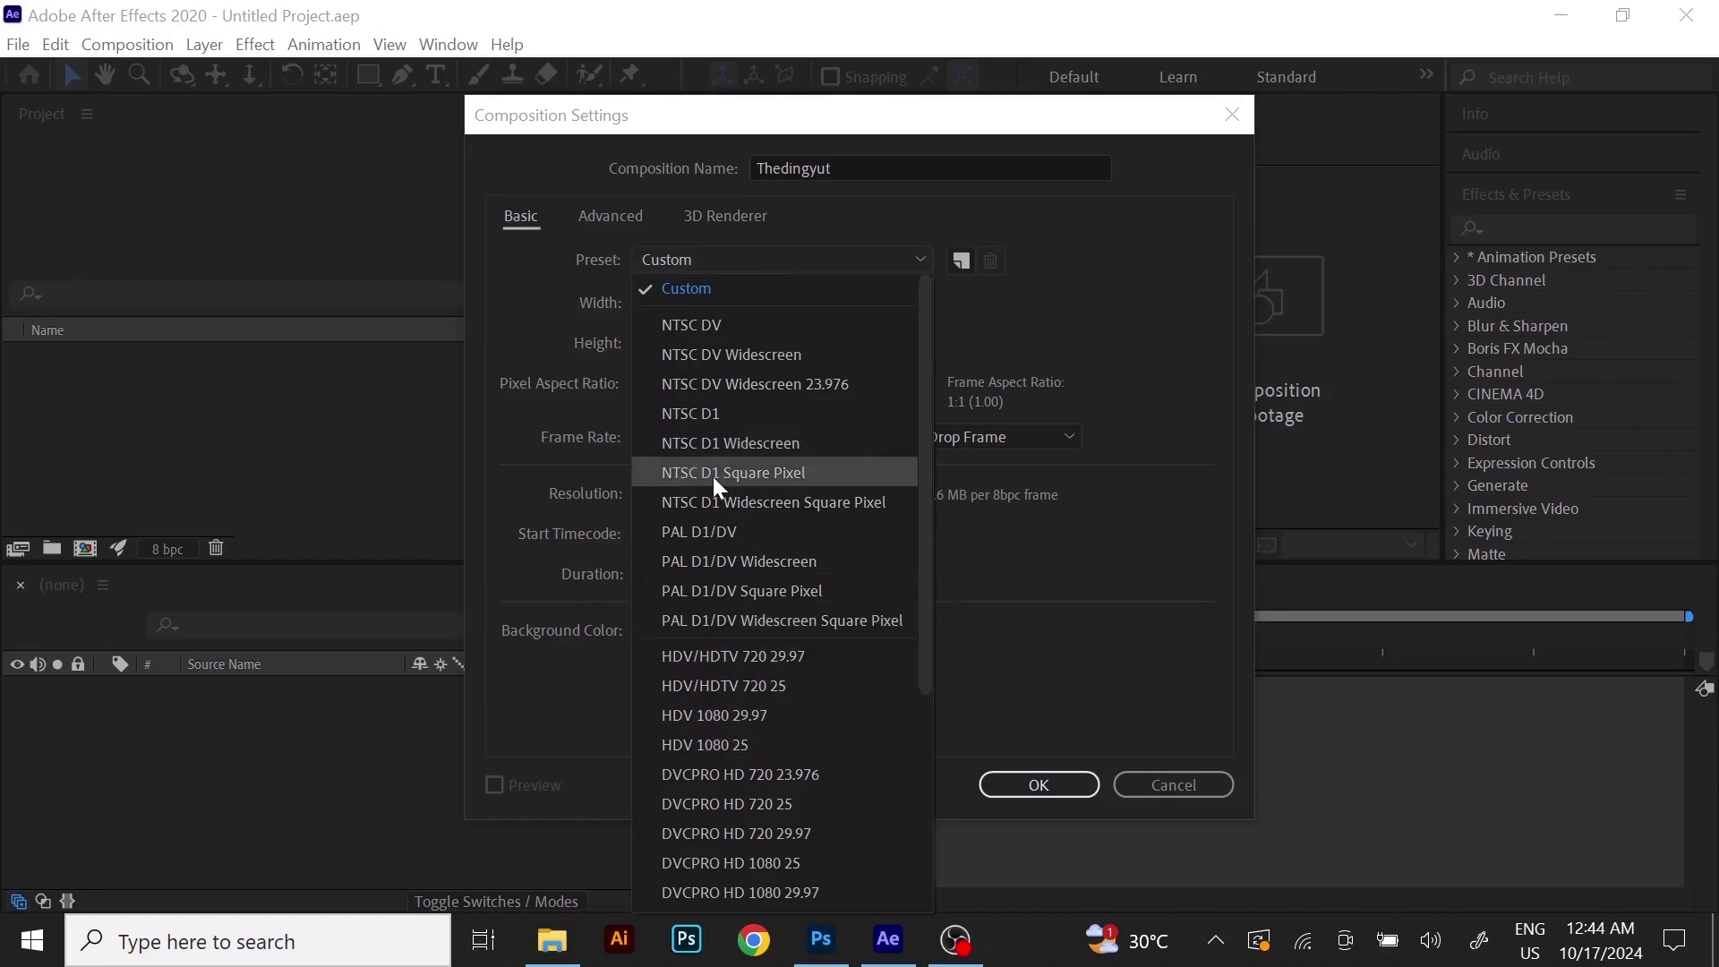
{"action": "scroll", "coordinate": [777, 716], "scroll_direction": "down", "scroll_amount": 4}
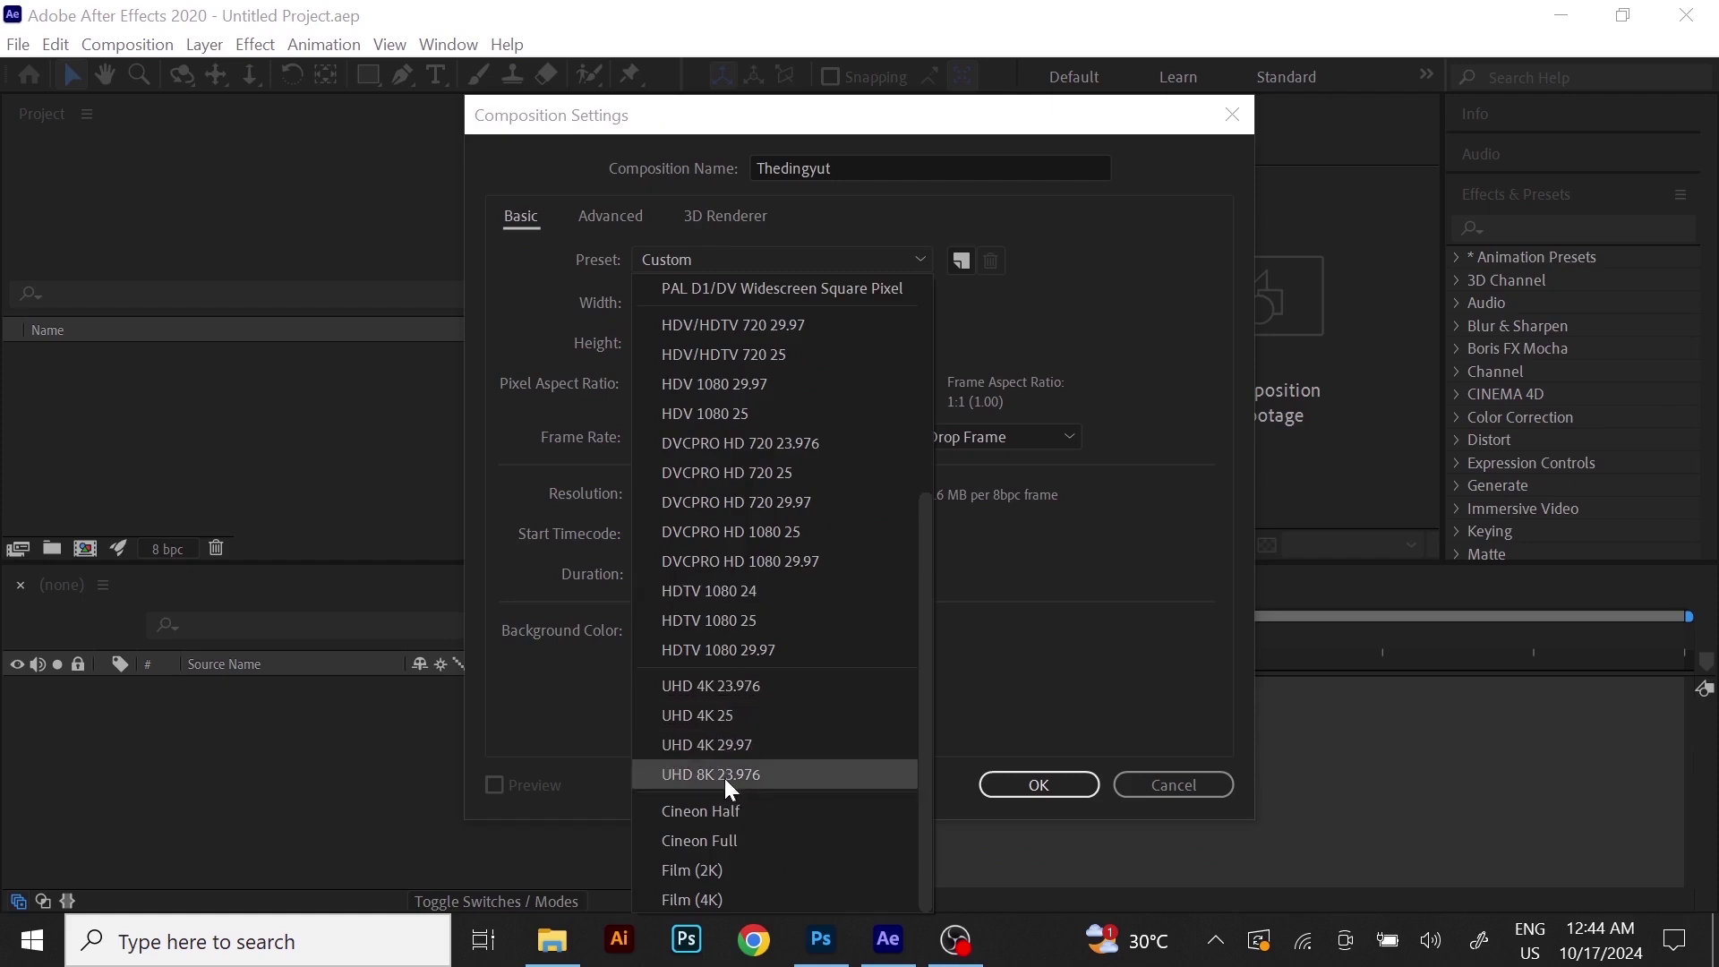
{"action": "left_click", "coordinate": [882, 258]}
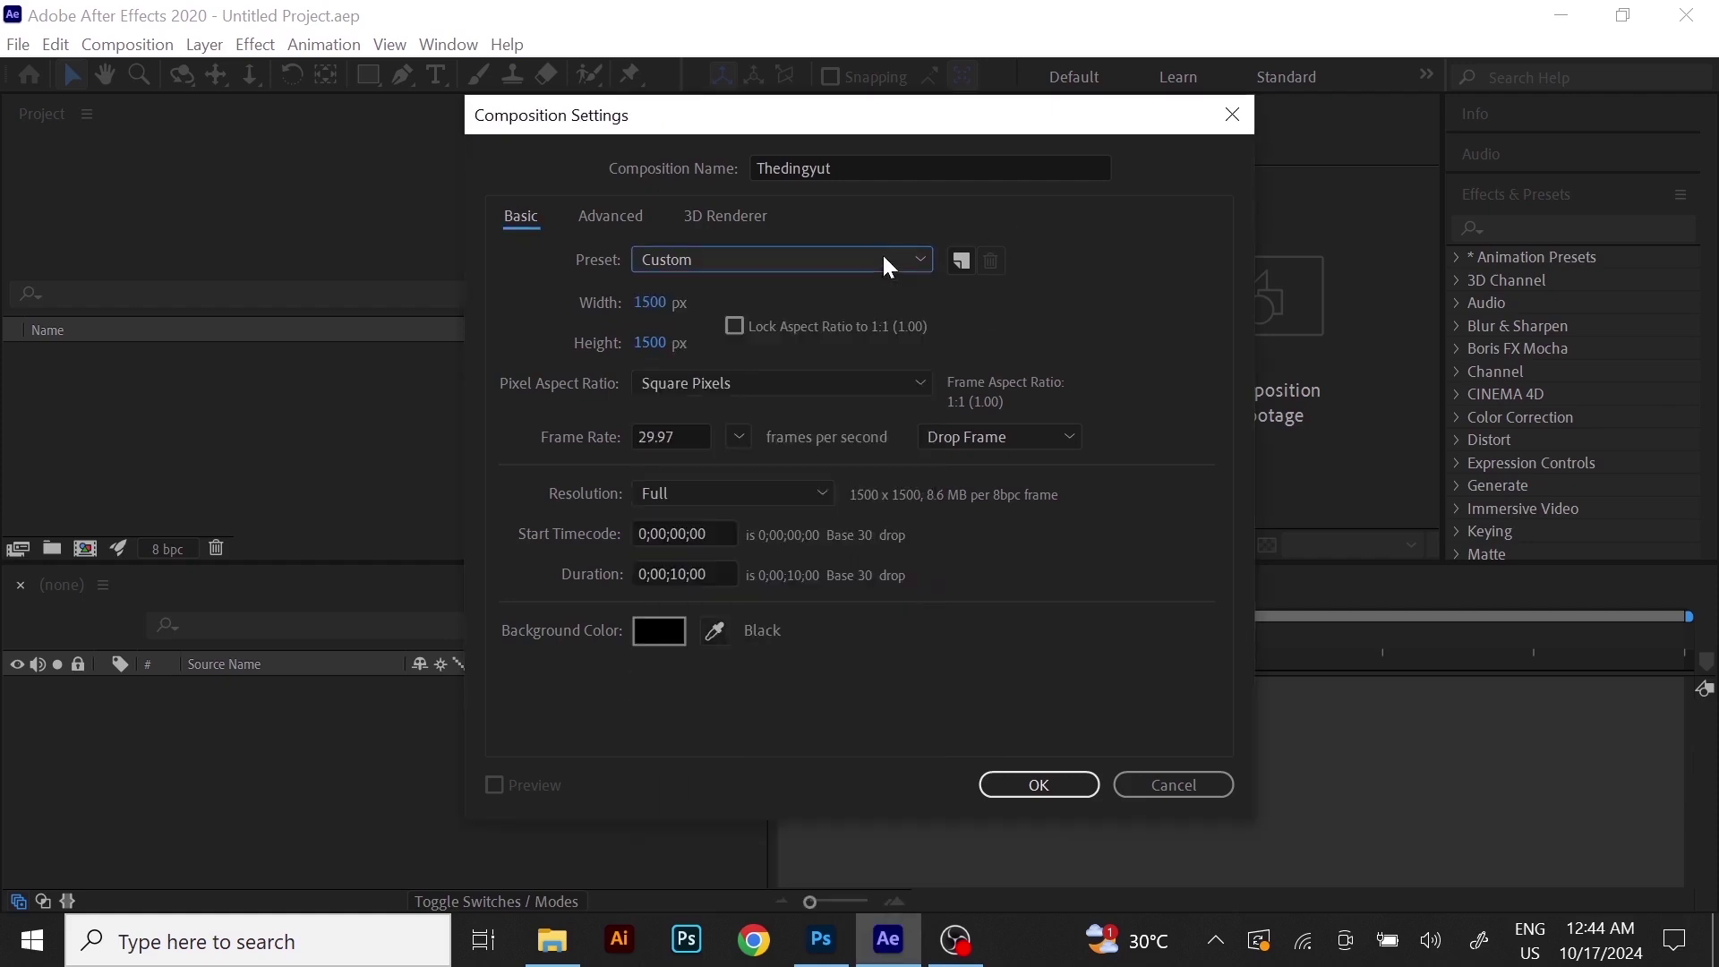
Close the Canvas Size dialog in Photoshop, return to After Effects and accept black (000000) as the composition's background color.
{"action": "left_click", "coordinate": [658, 630]}
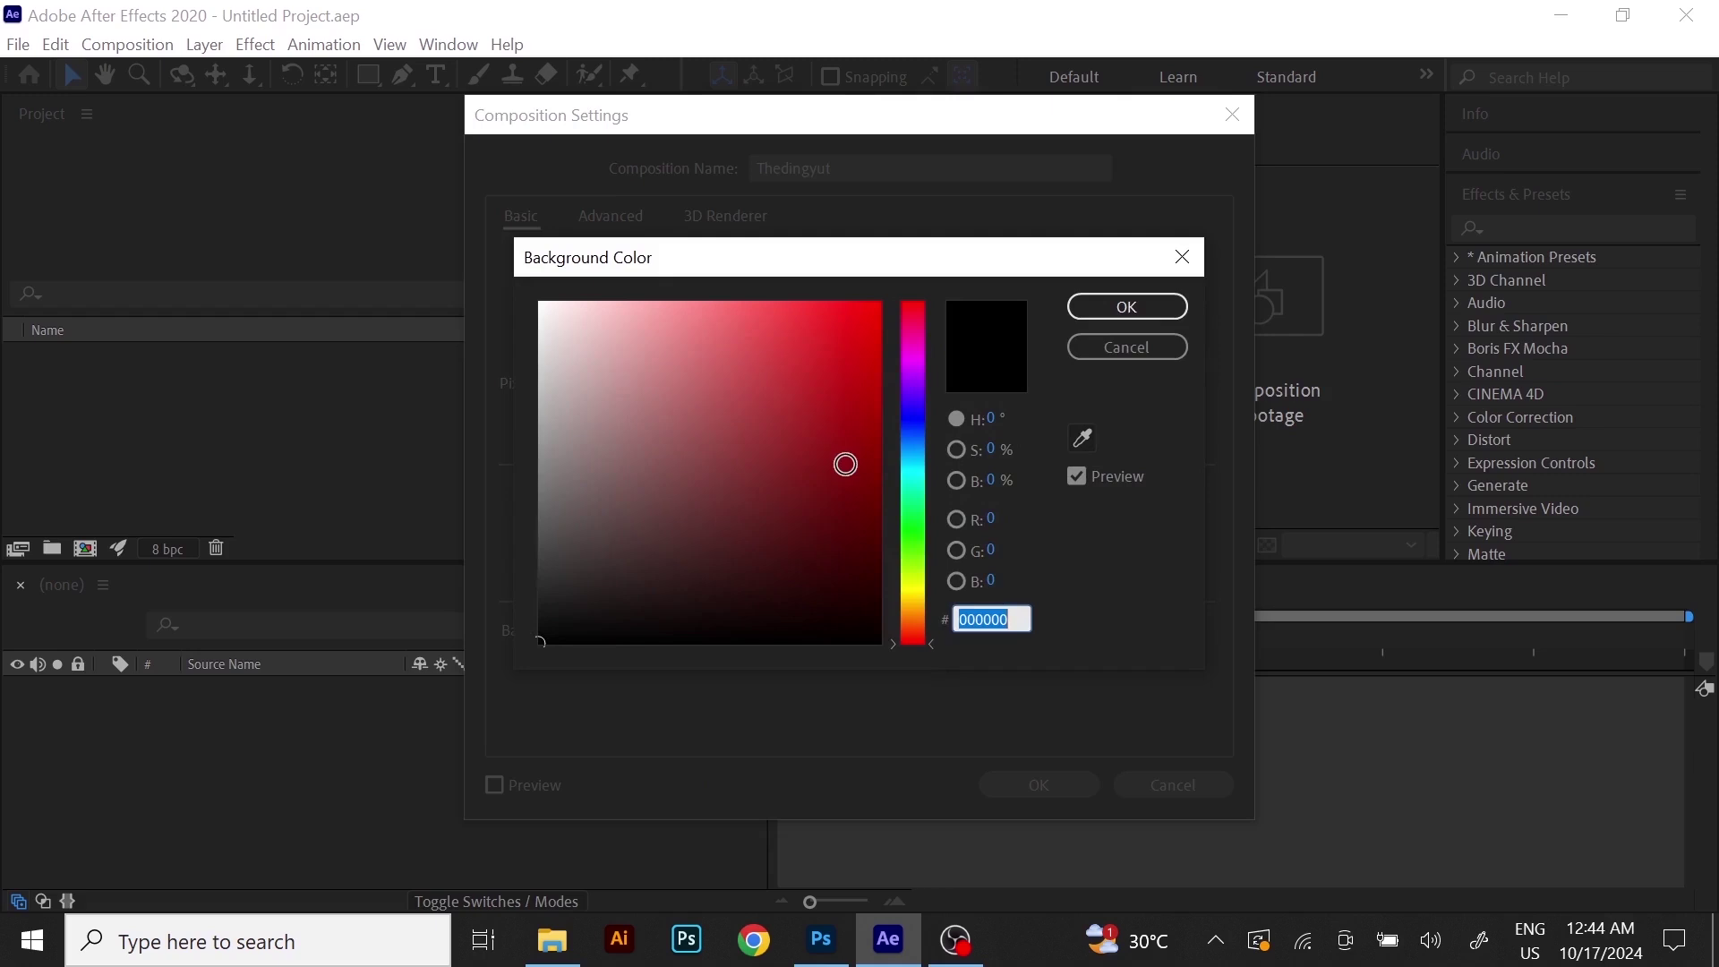
{"action": "left_click", "coordinate": [831, 952]}
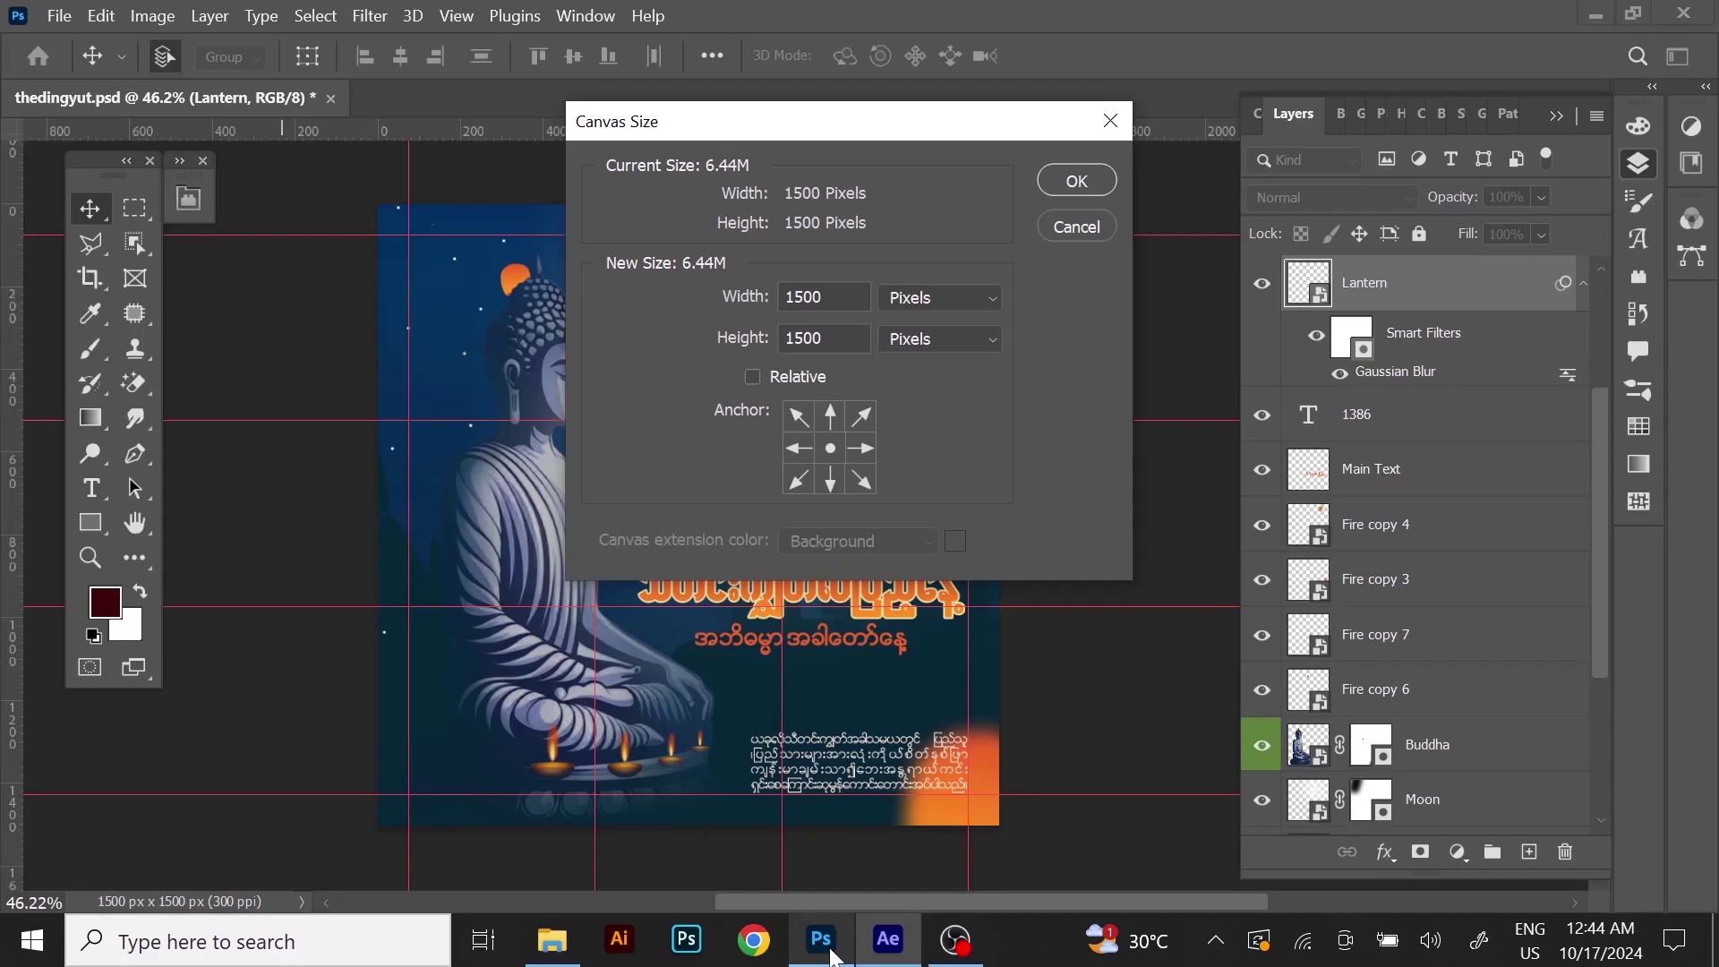
{"action": "left_click", "coordinate": [1078, 181]}
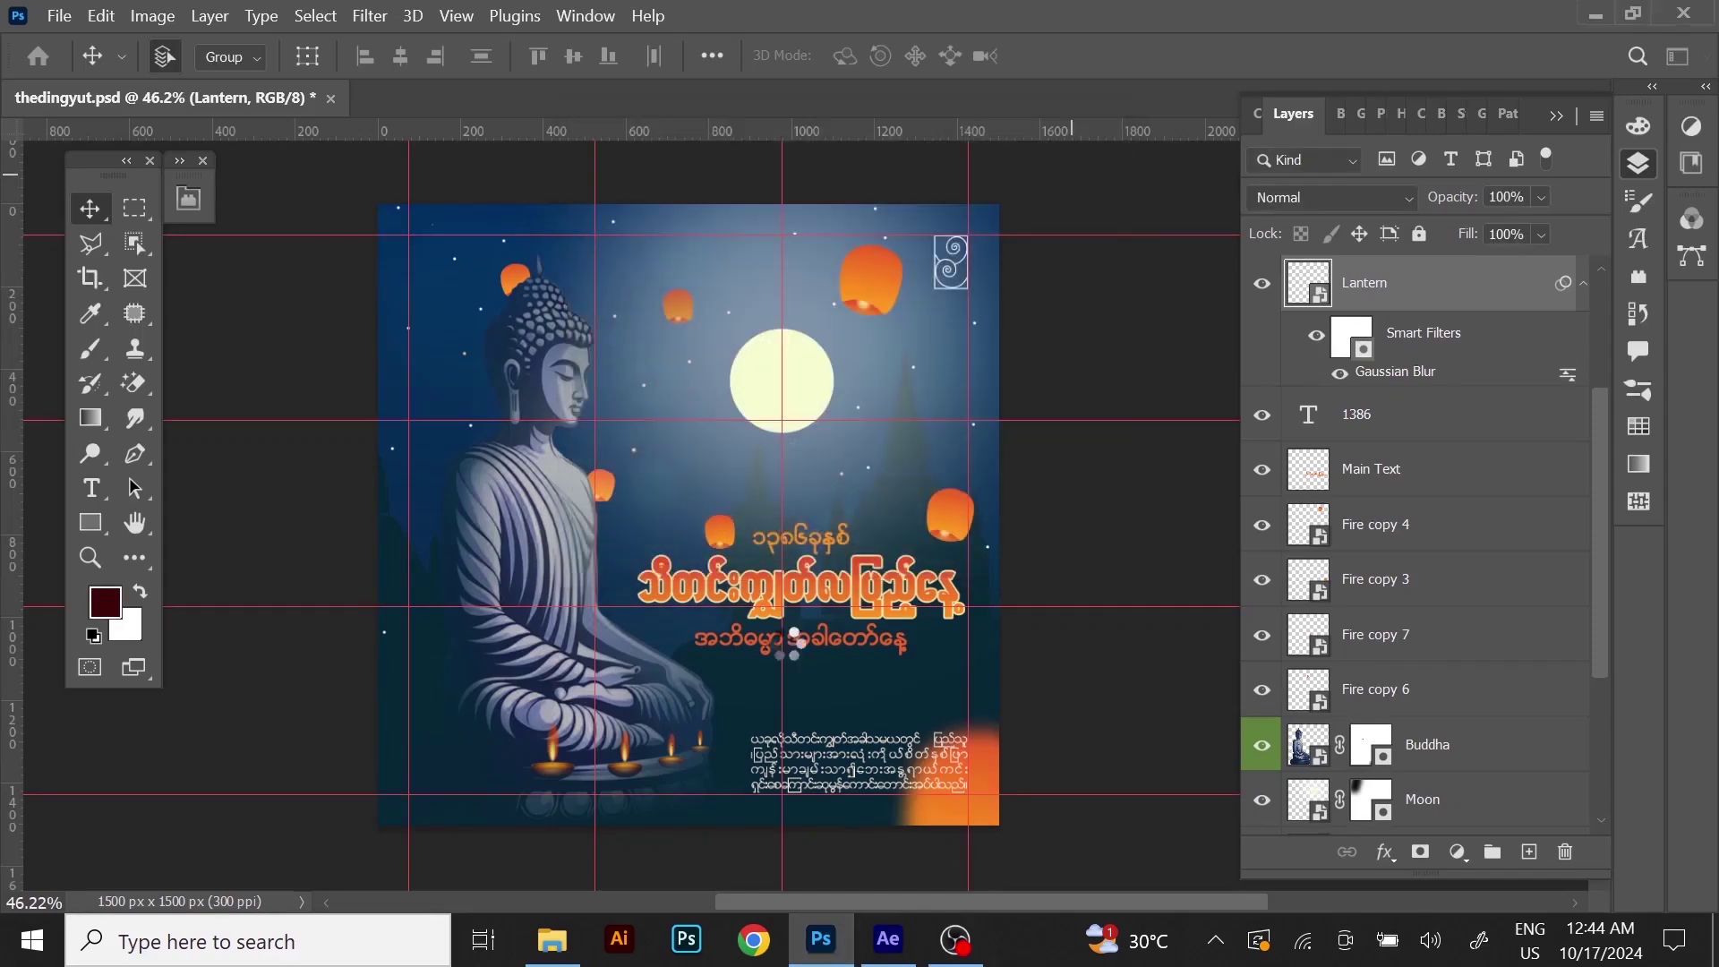
{"action": "left_click", "coordinate": [888, 939]}
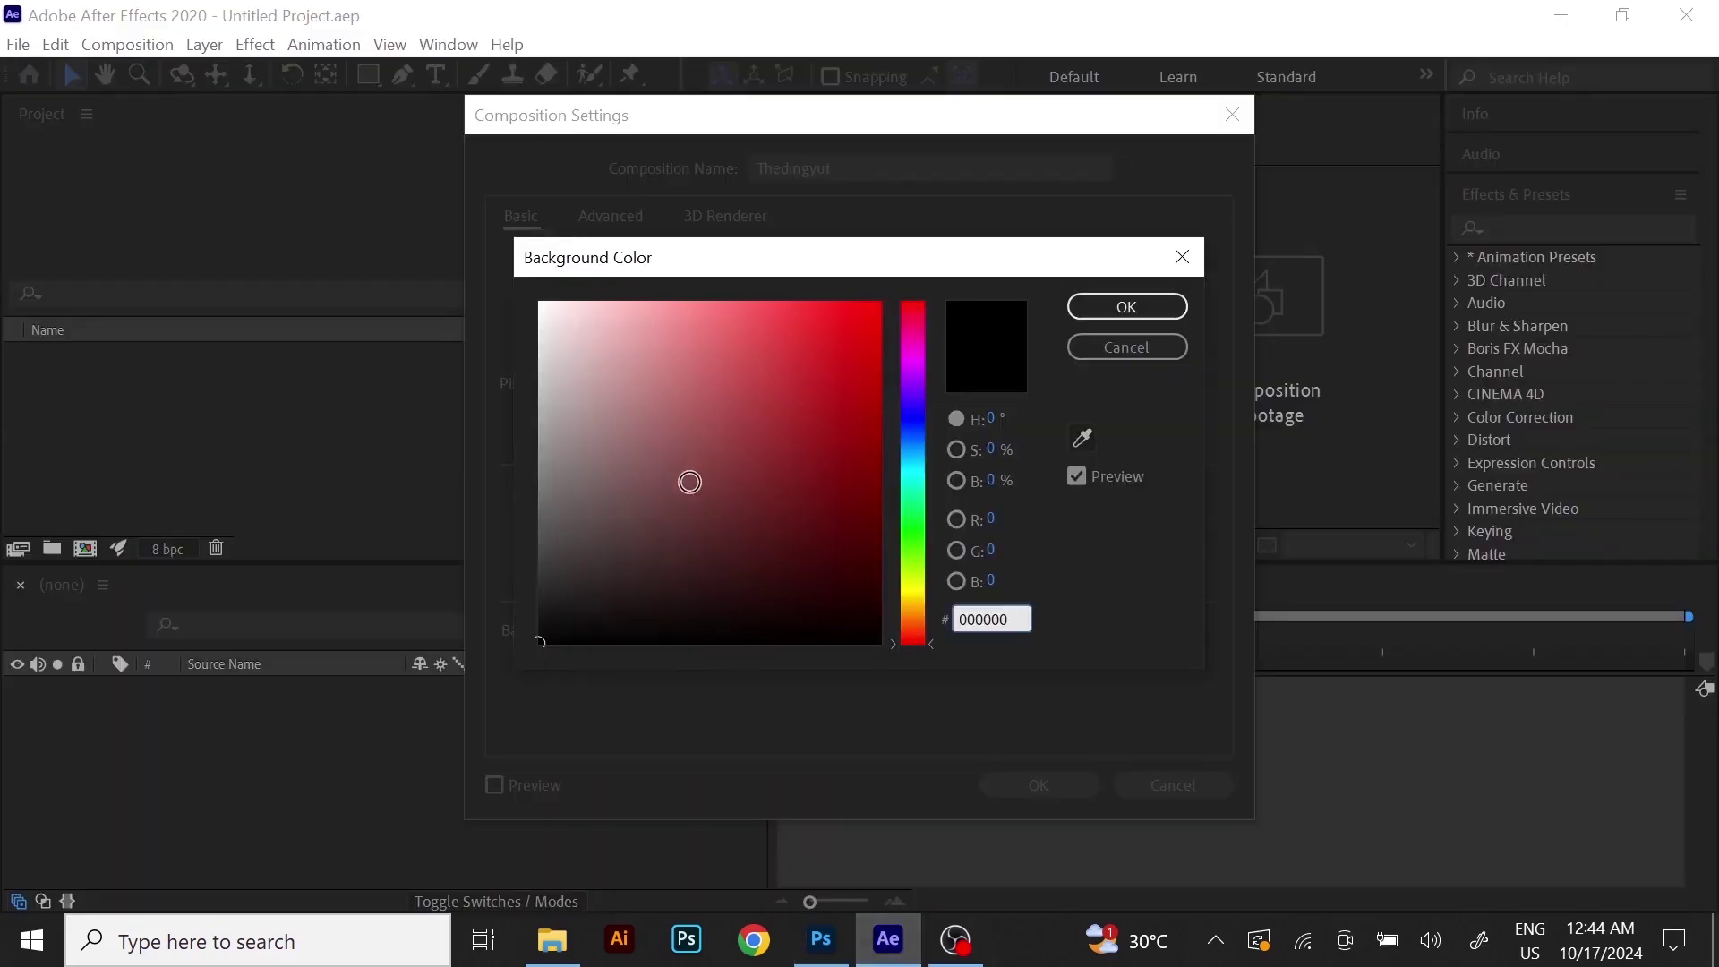
{"action": "left_click", "coordinate": [1127, 307]}
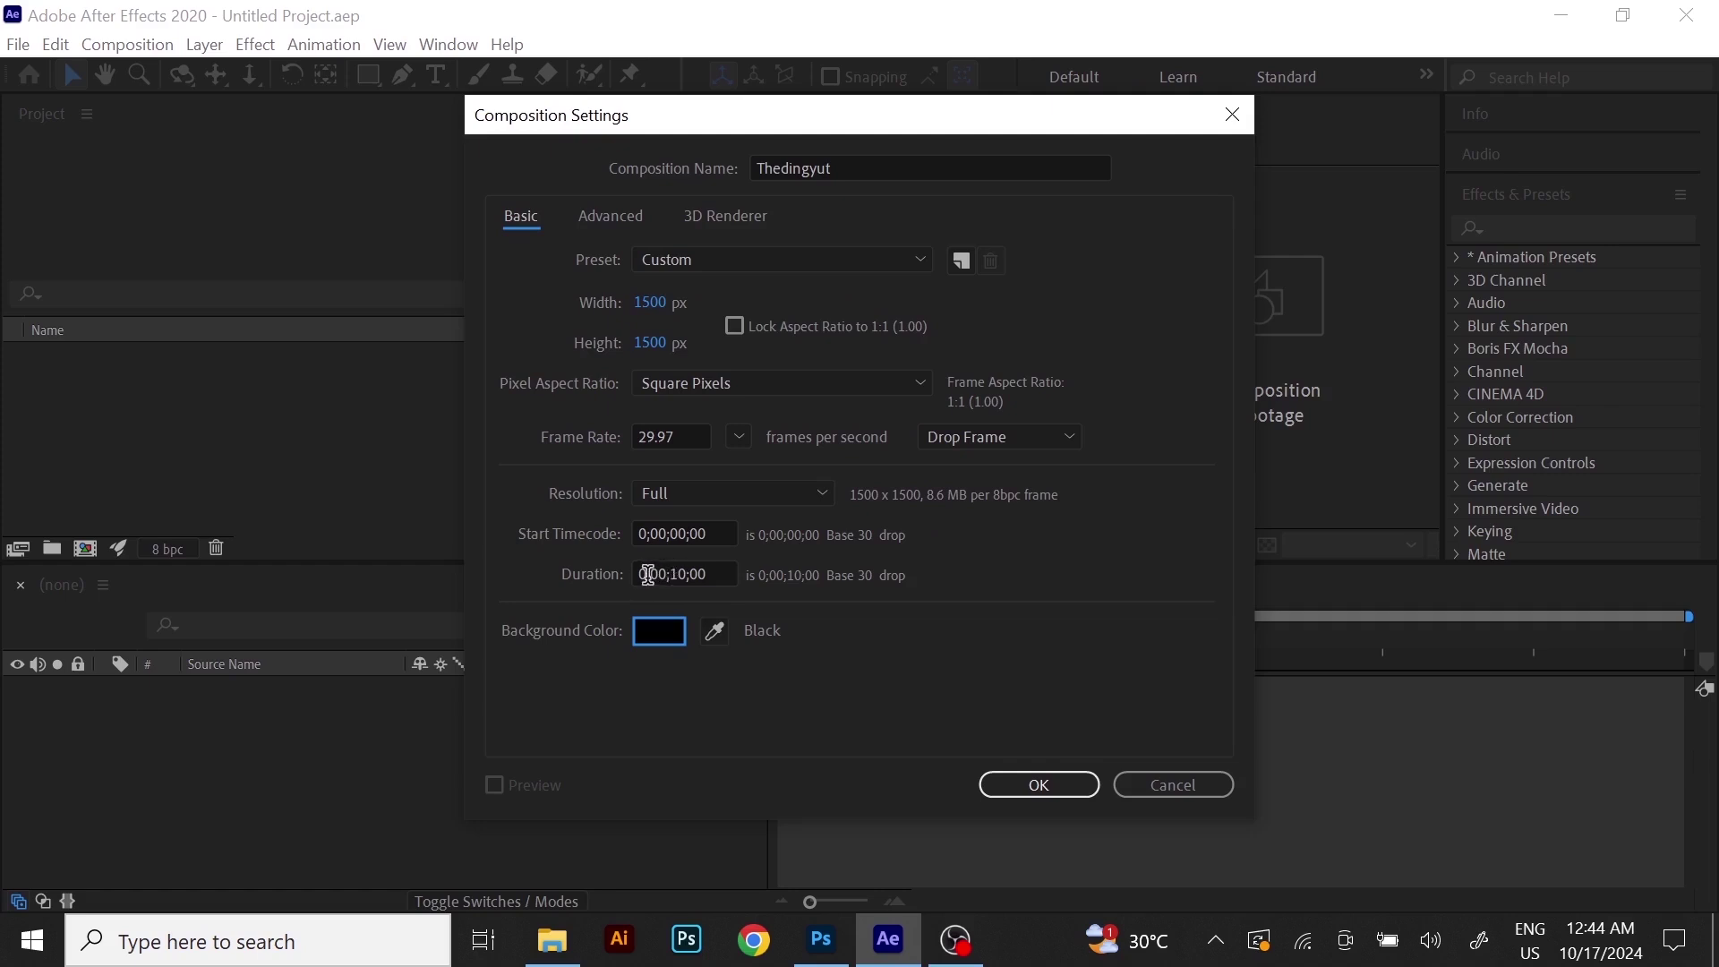
Keep the duration at 0;00;10;00 and create the Thedingyut composition with these settings.
{"action": "left_click_drag", "start_coordinate": [699, 574], "coordinate": [717, 573]}
{"action": "left_click", "coordinate": [712, 569]}
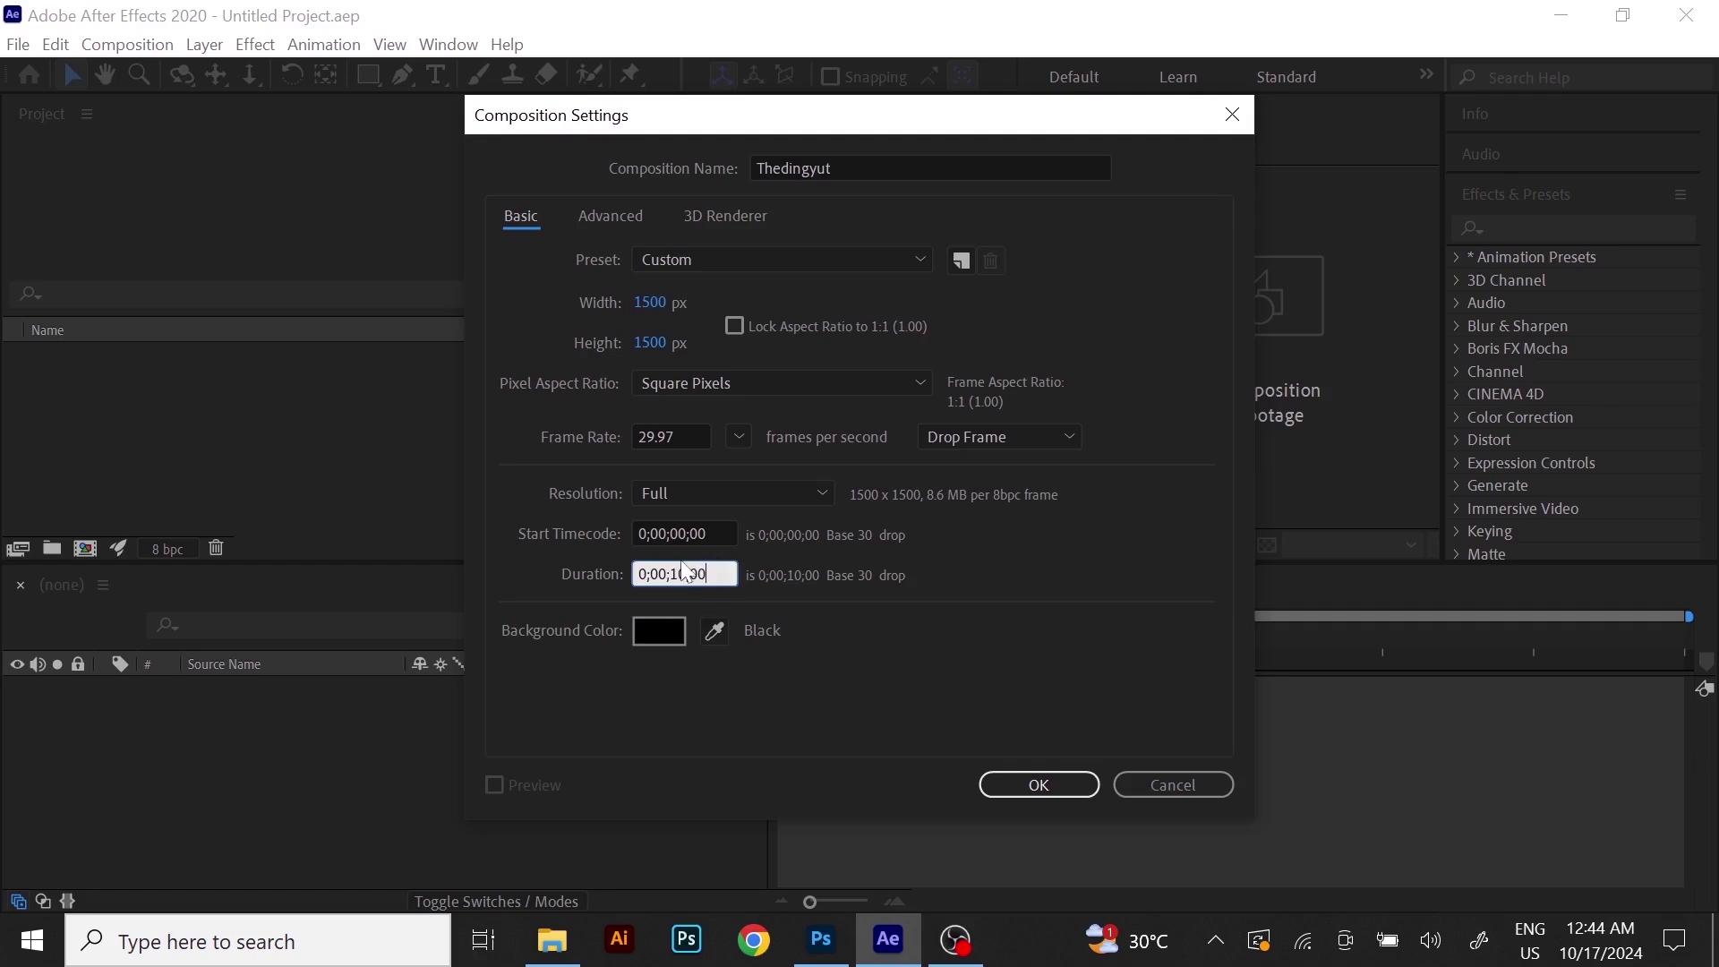
{"action": "double_click", "coordinate": [677, 573]}
{"action": "left_click", "coordinate": [678, 572]}
{"action": "left_click", "coordinate": [1045, 788]}
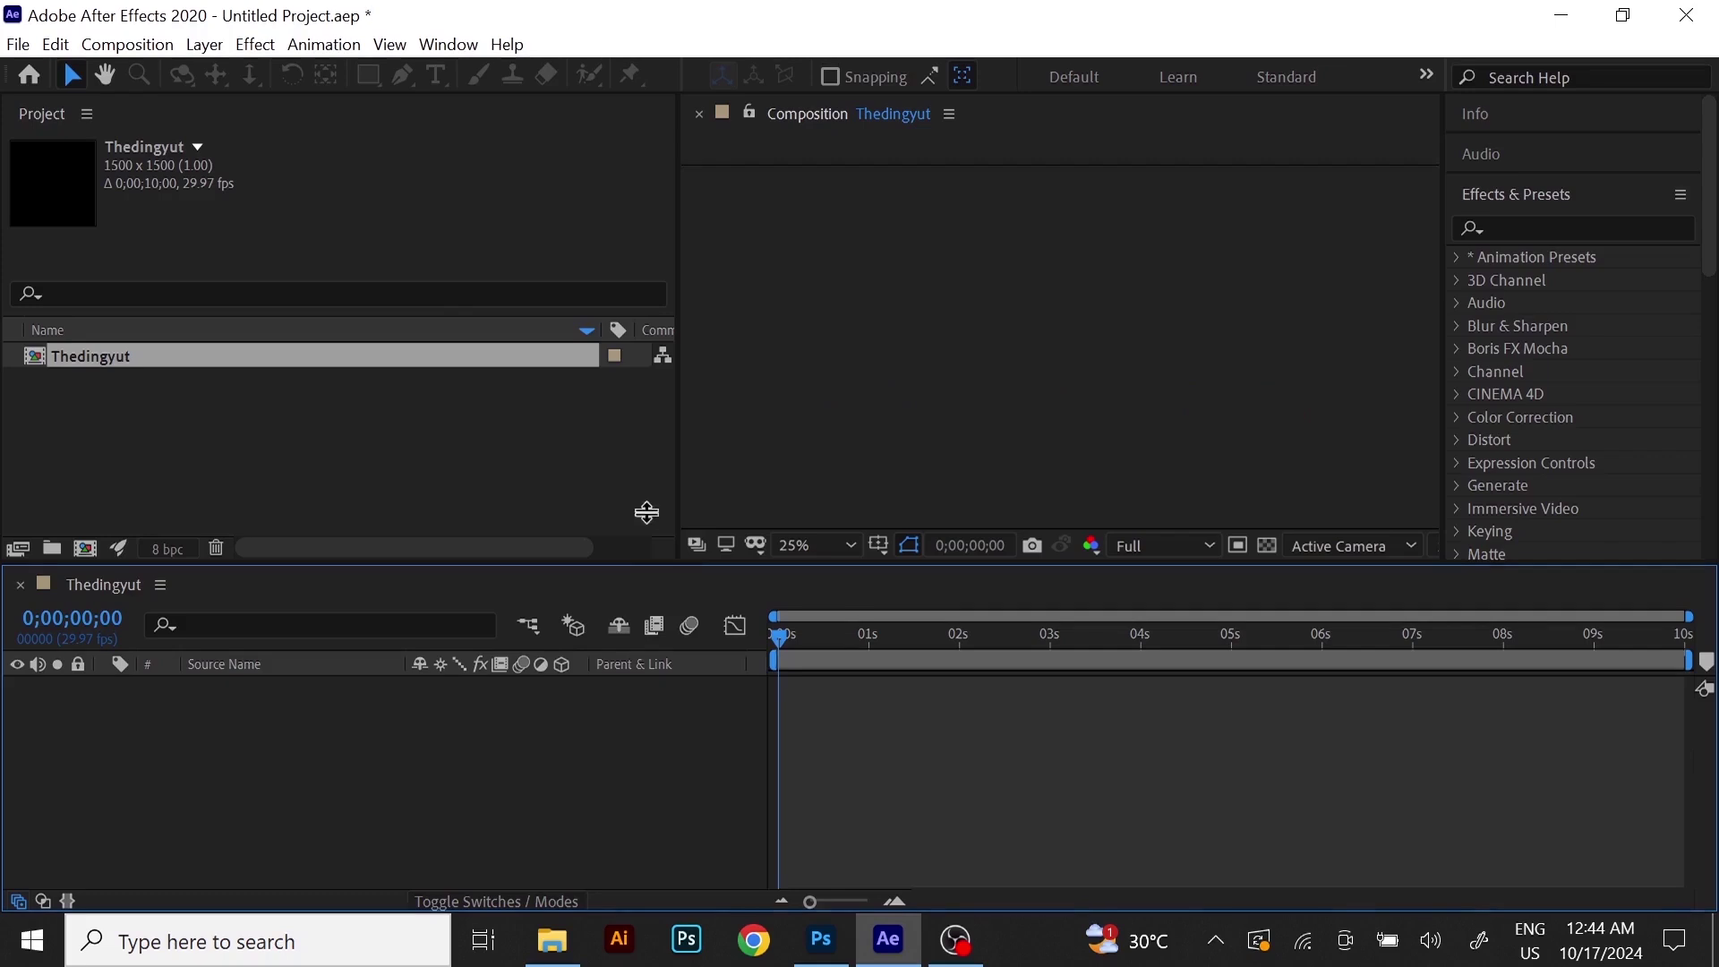
{"action": "left_click", "coordinate": [381, 468]}
{"action": "scroll", "coordinate": [982, 407], "scroll_direction": "down", "scroll_amount": 1}
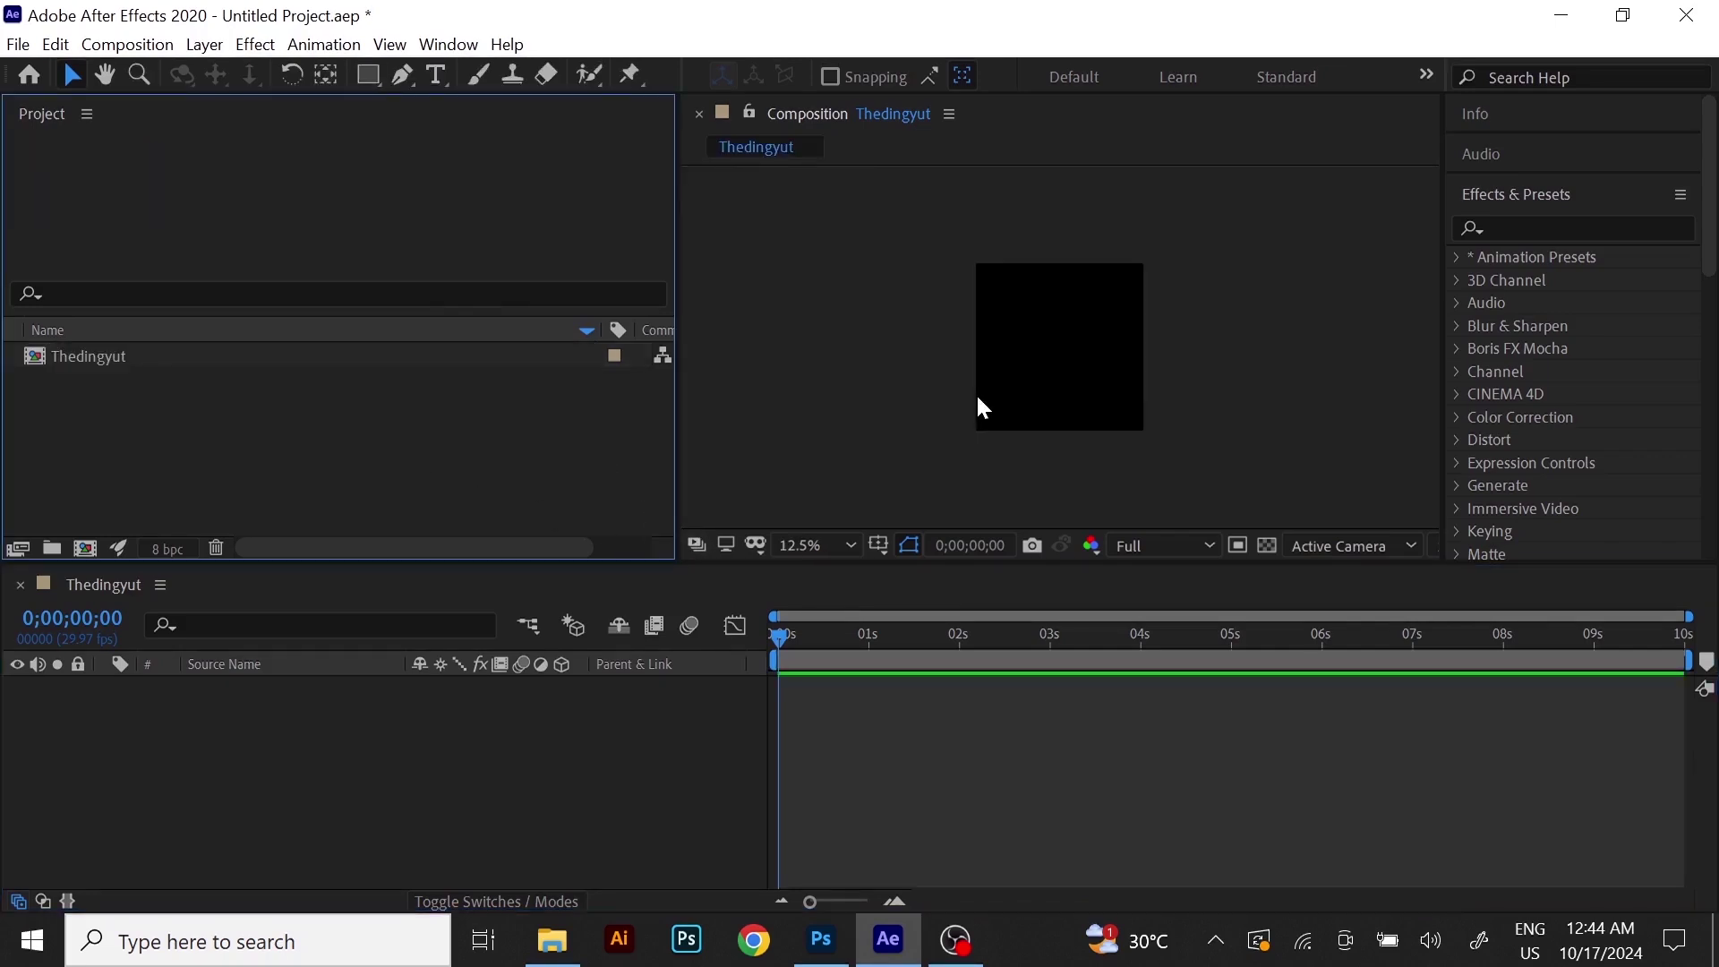
{"action": "scroll", "coordinate": [1030, 389], "scroll_direction": "up", "scroll_amount": 1}
{"action": "scroll", "coordinate": [1033, 369], "scroll_direction": "down", "scroll_amount": 1}
{"action": "key", "text": "space"}
{"action": "left_click_drag", "start_coordinate": [1035, 371], "coordinate": [1083, 339]}
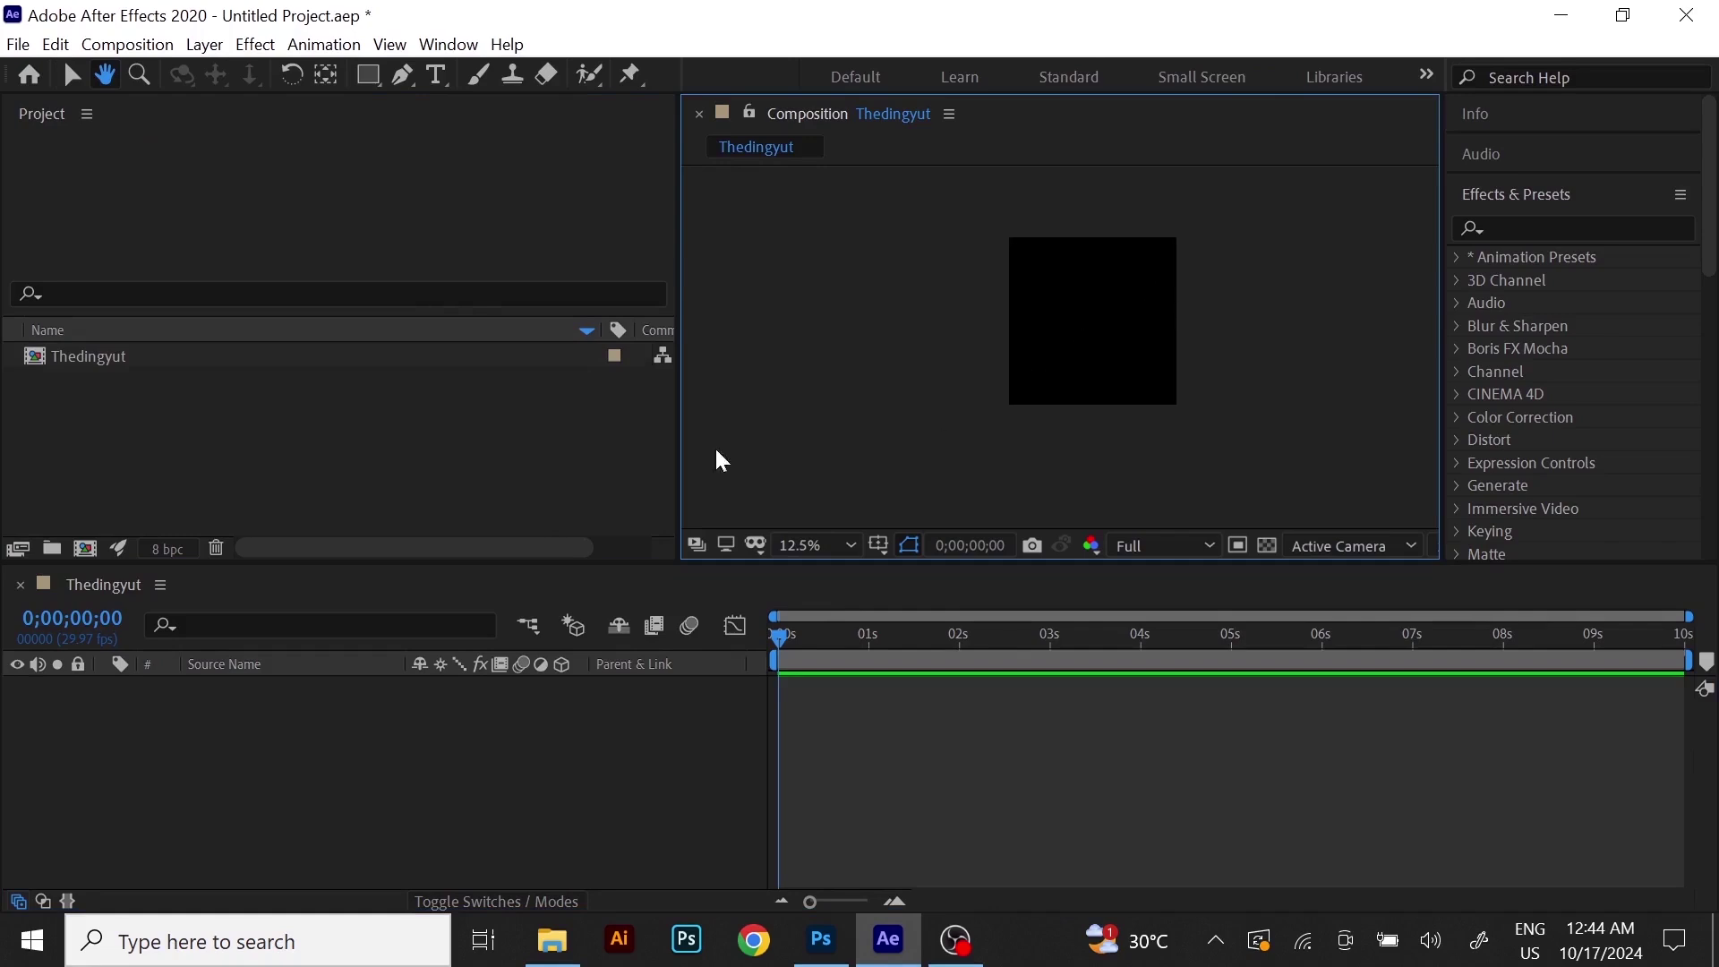
{"action": "left_click", "coordinate": [159, 438]}
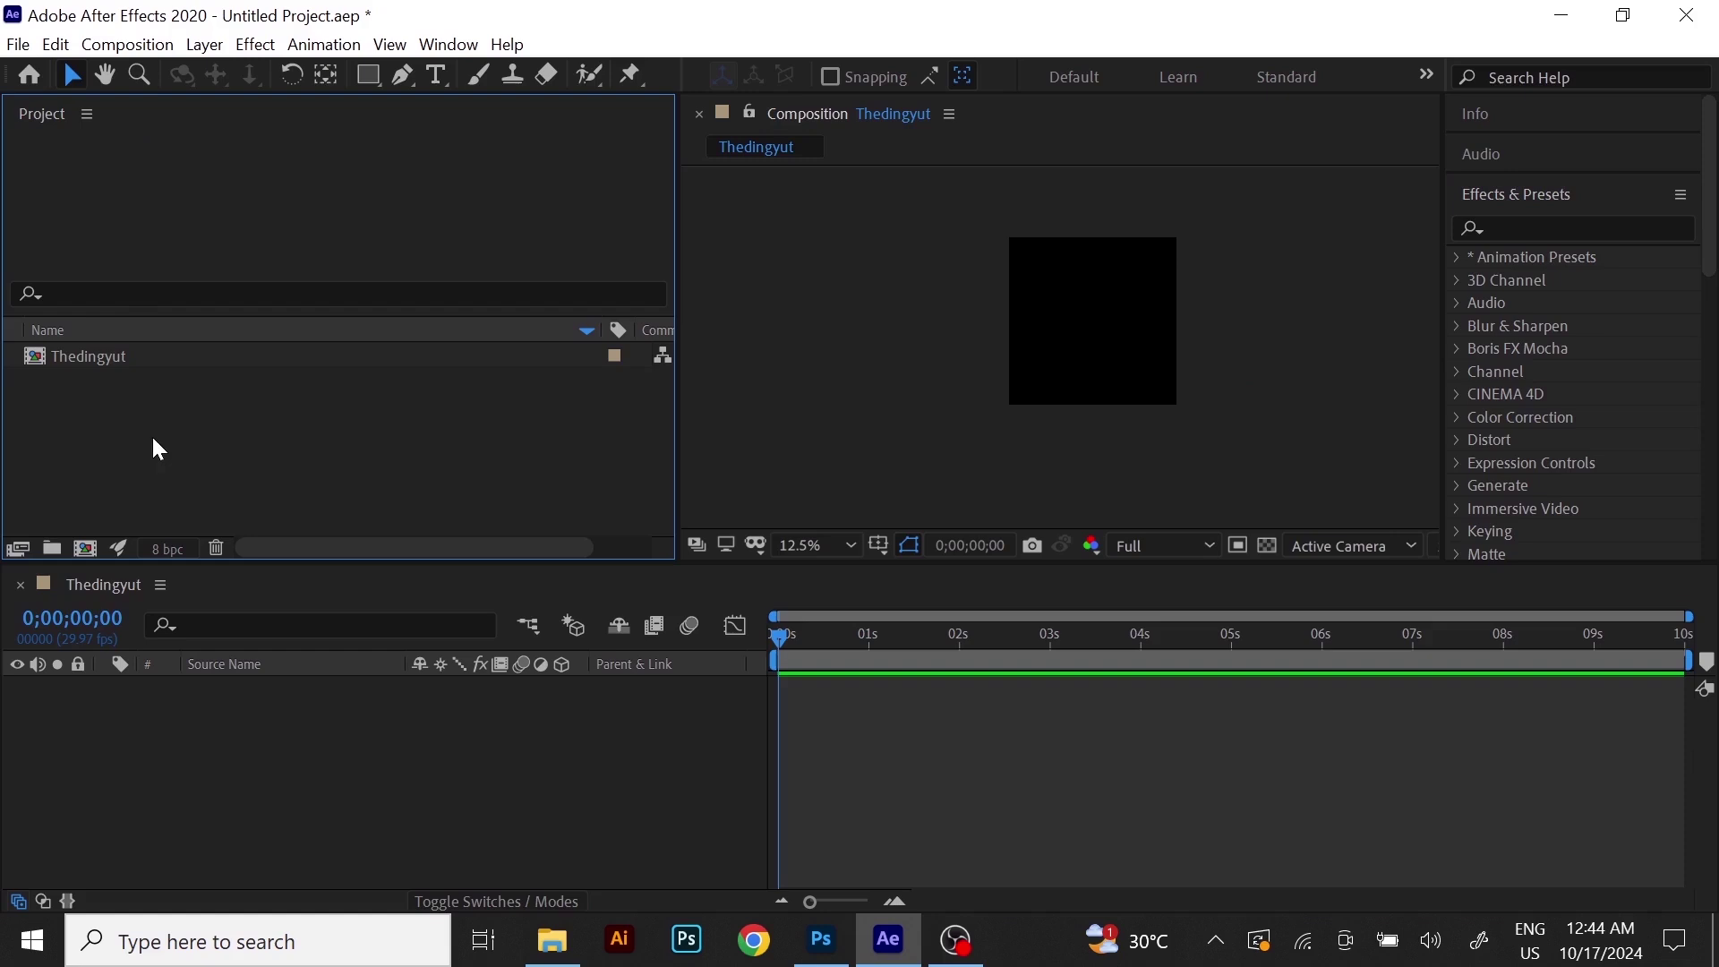
Start a file import into the project and choose the thedingyut PSD from the Thedingyut folder.
{"action": "double_click", "coordinate": [279, 464]}
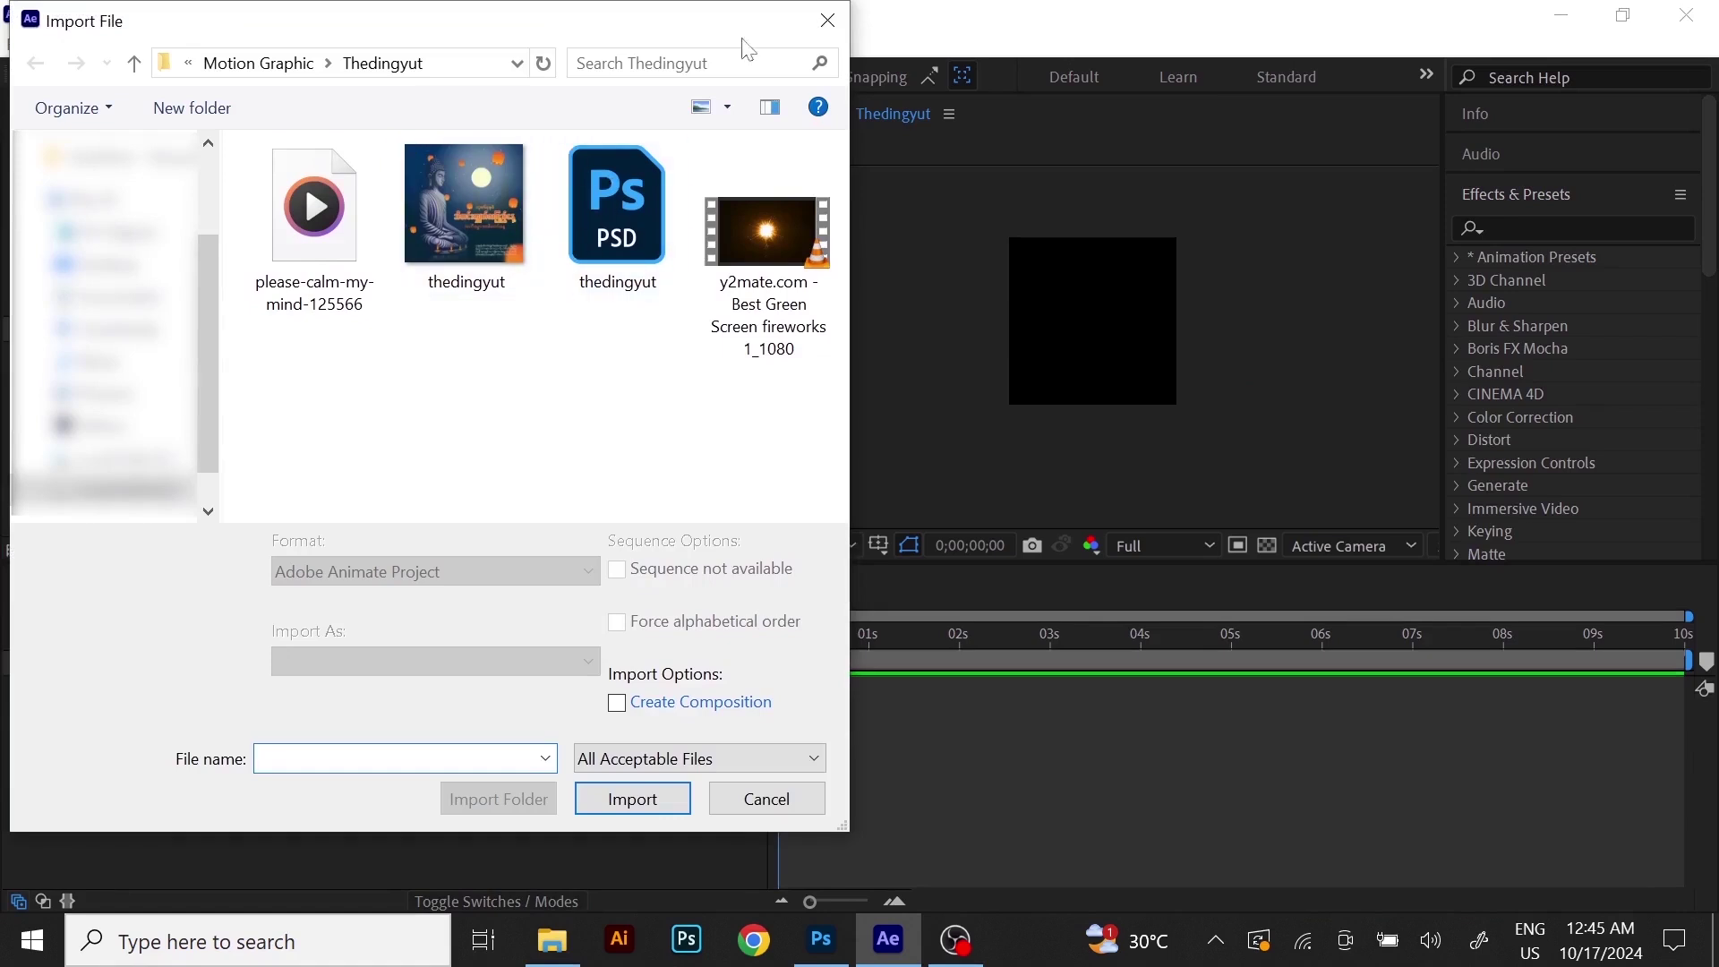
{"action": "left_click", "coordinate": [824, 22]}
{"action": "right_click", "coordinate": [384, 383]}
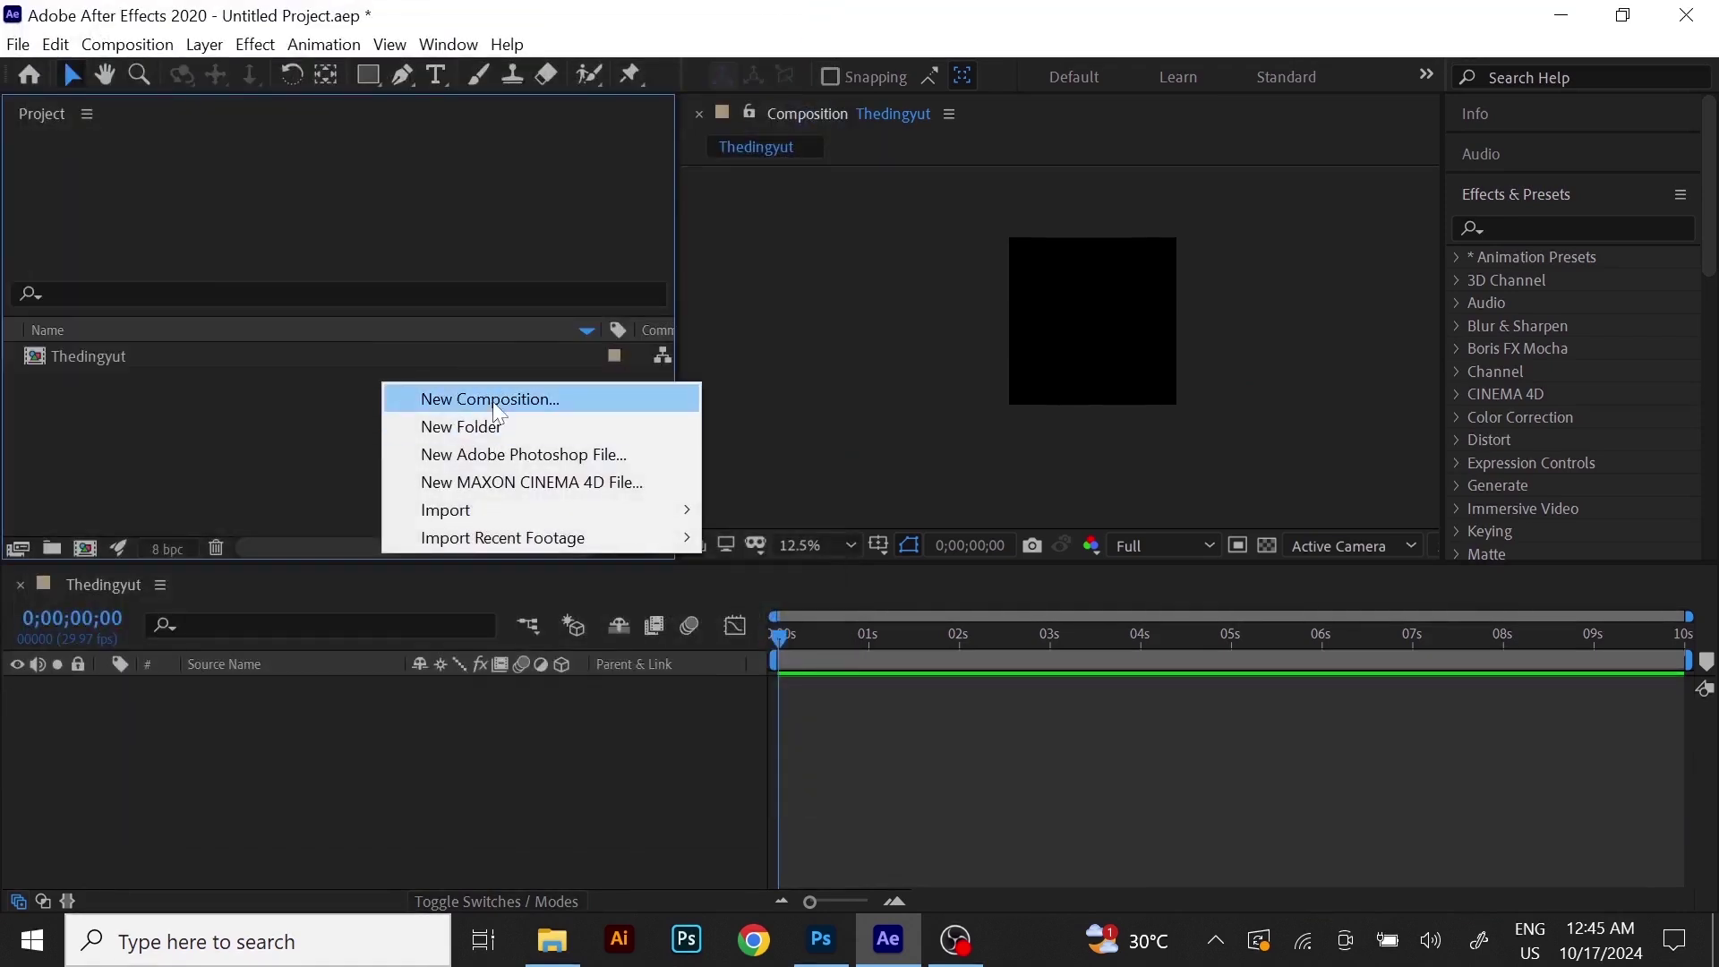
{"action": "mouse_move", "coordinate": [484, 512]}
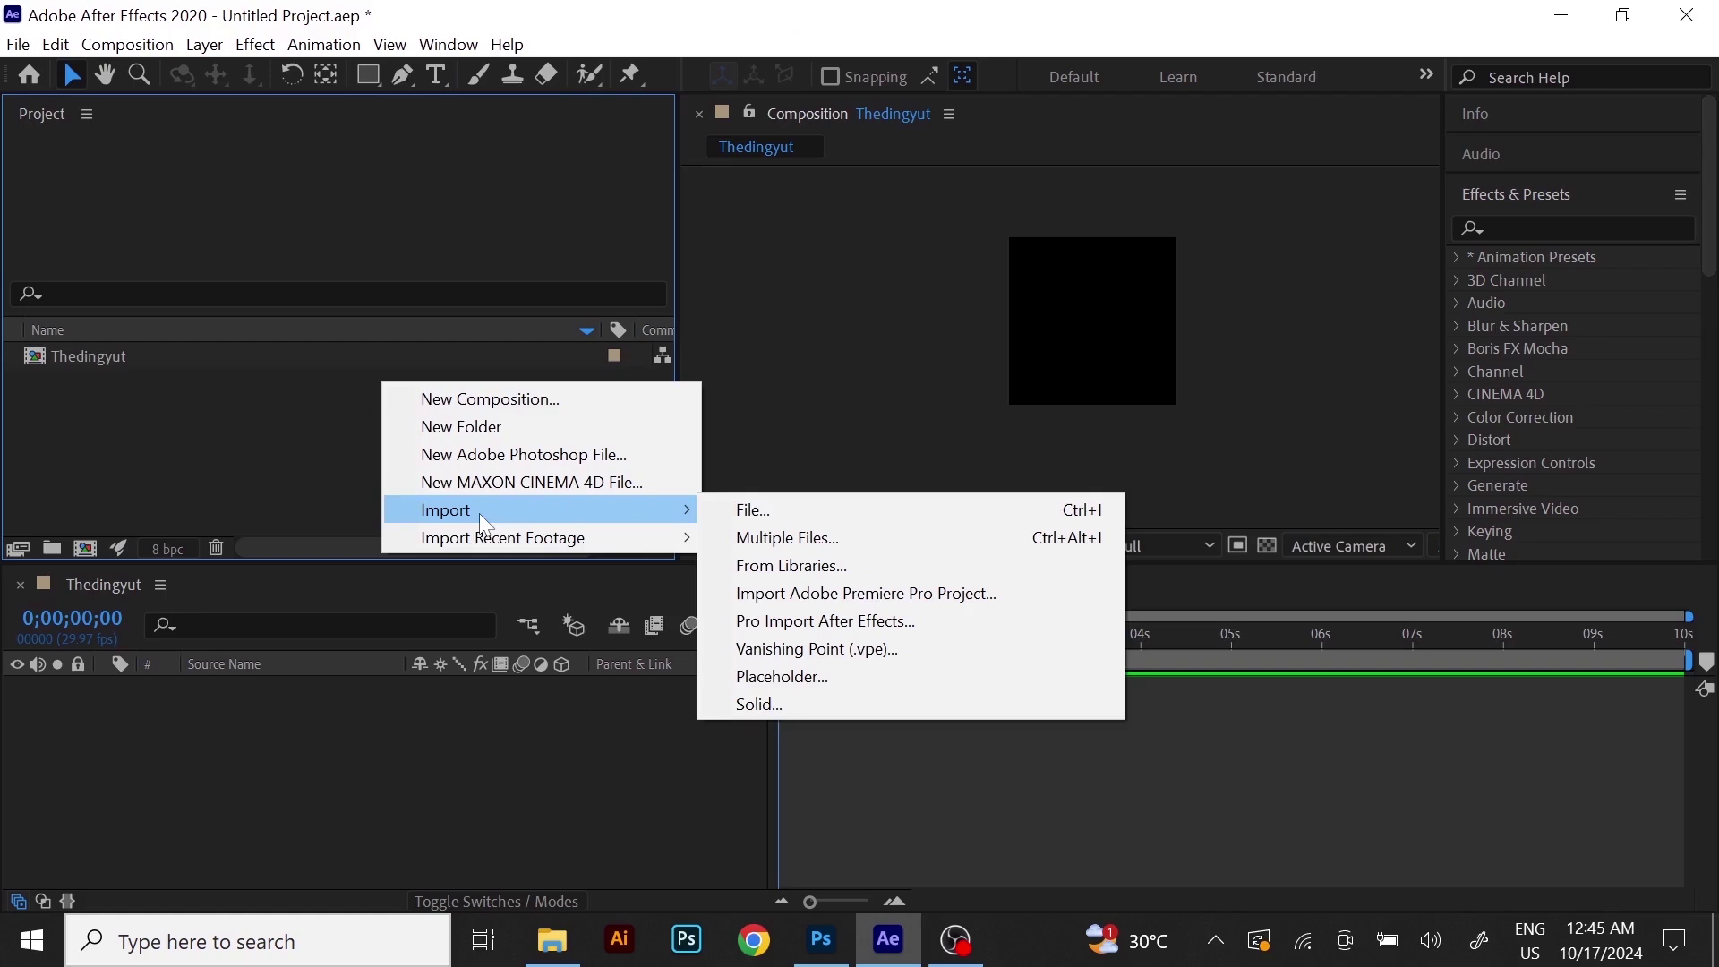
{"action": "left_click", "coordinate": [759, 508]}
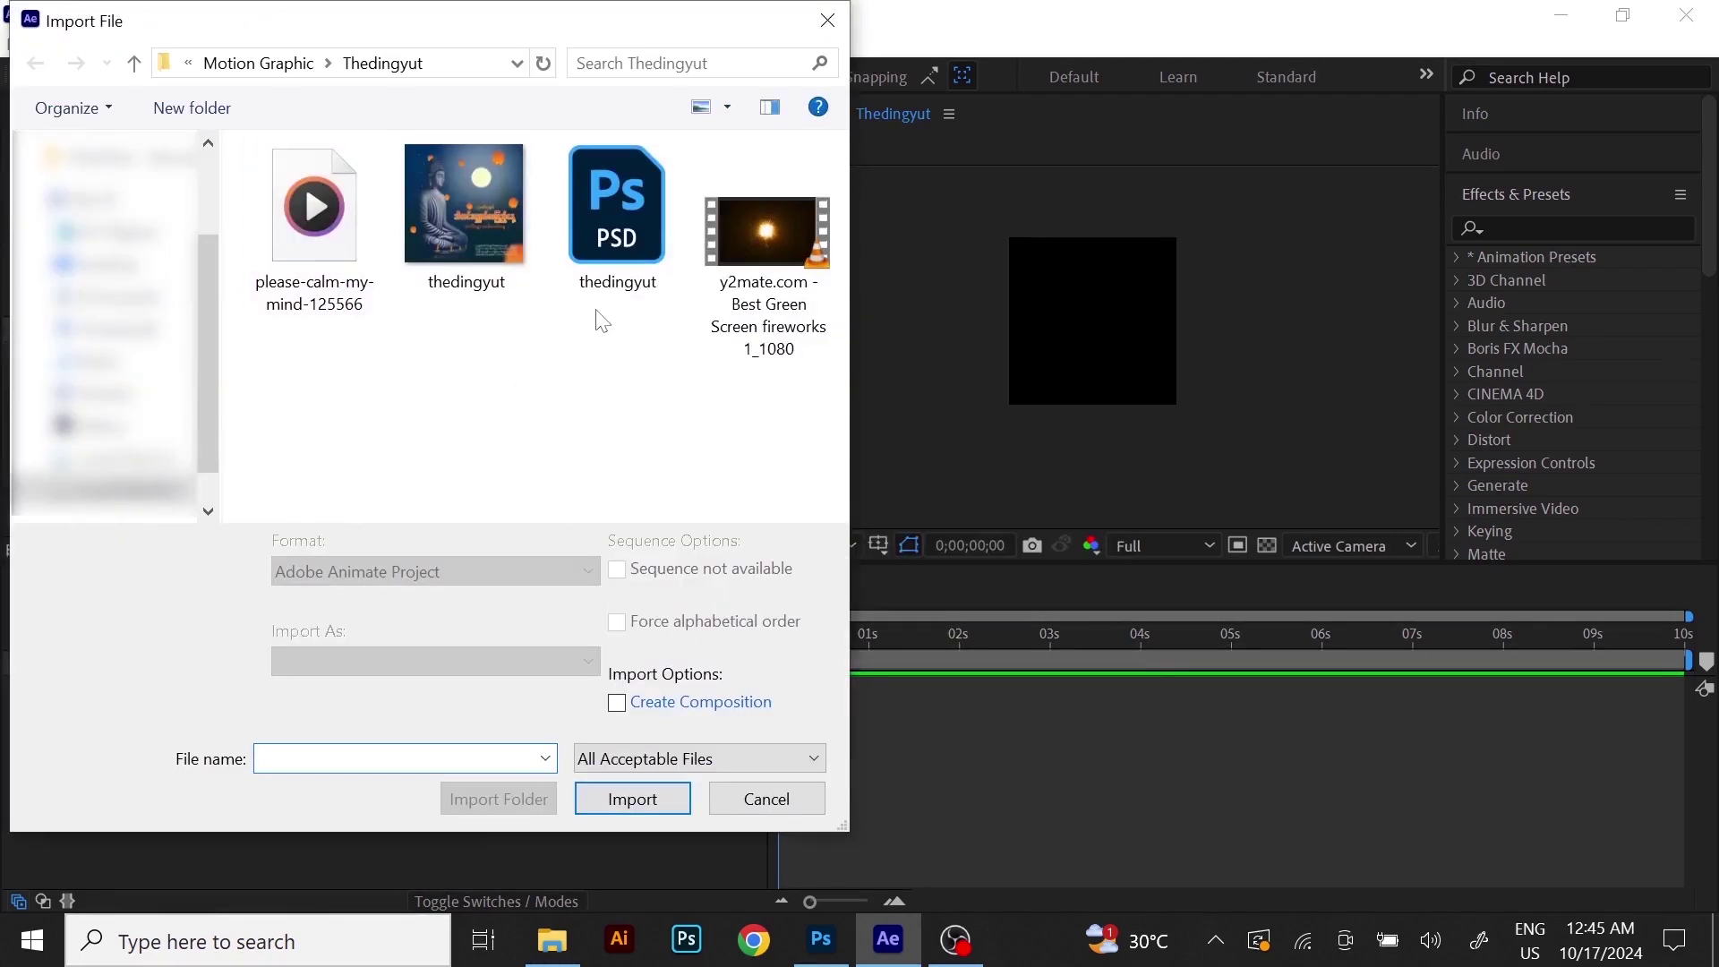
{"action": "left_click", "coordinate": [618, 249]}
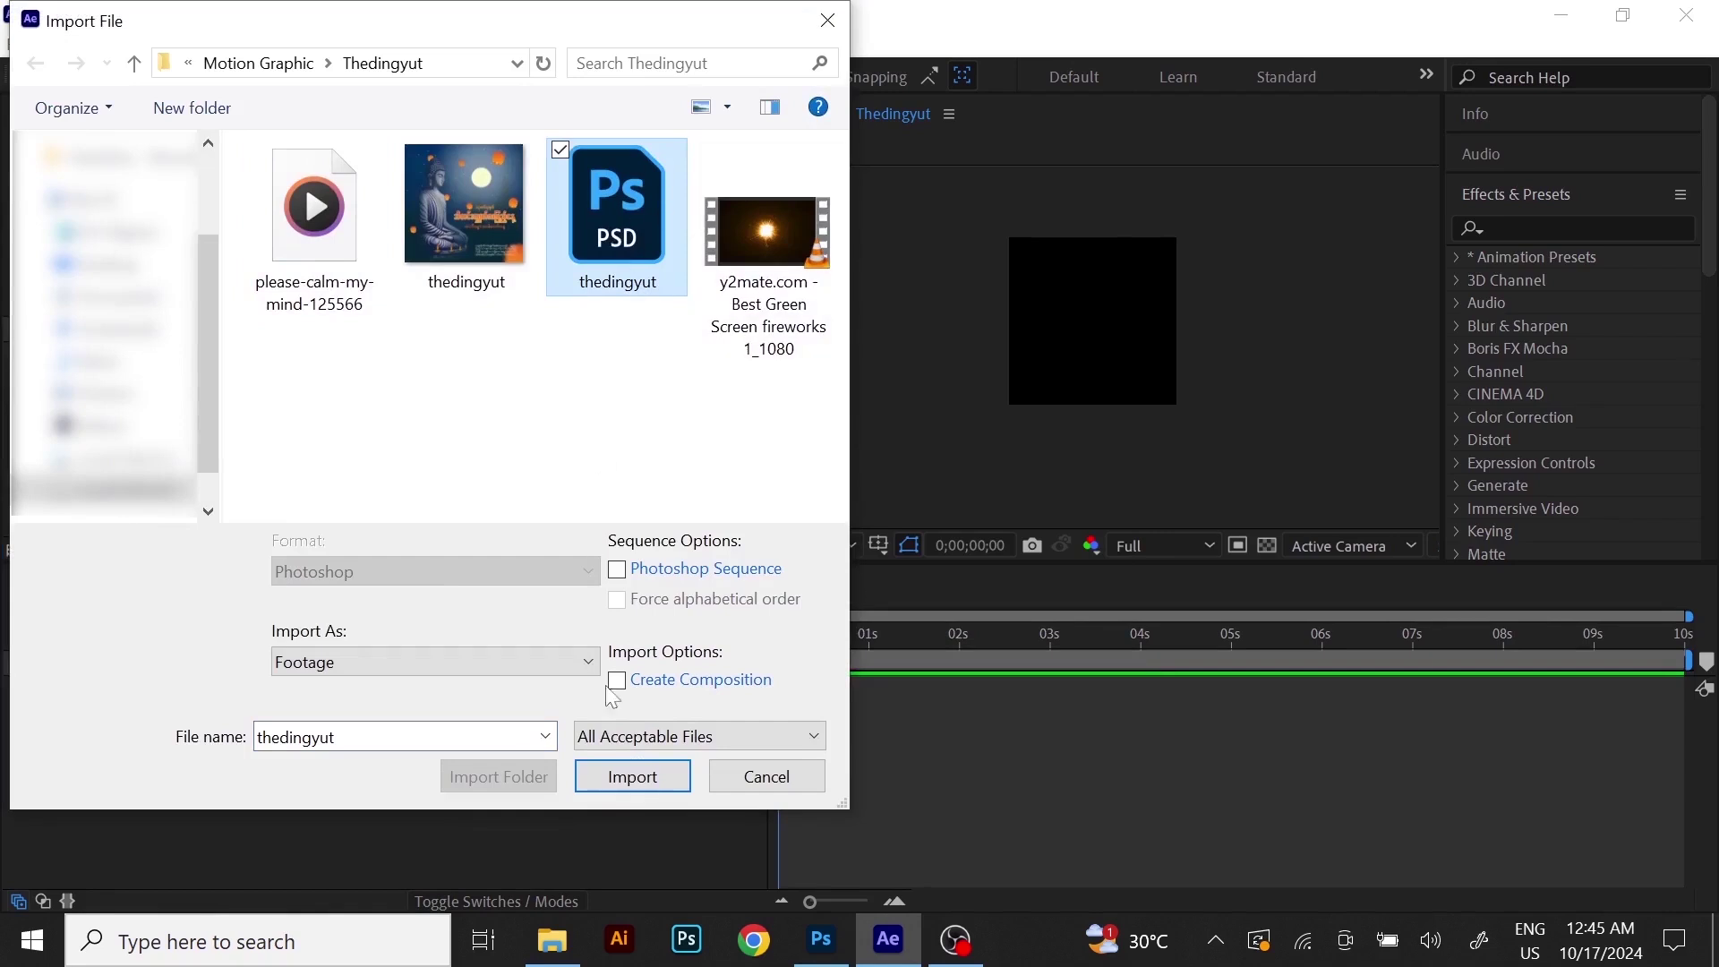
{"action": "left_click", "coordinate": [624, 776]}
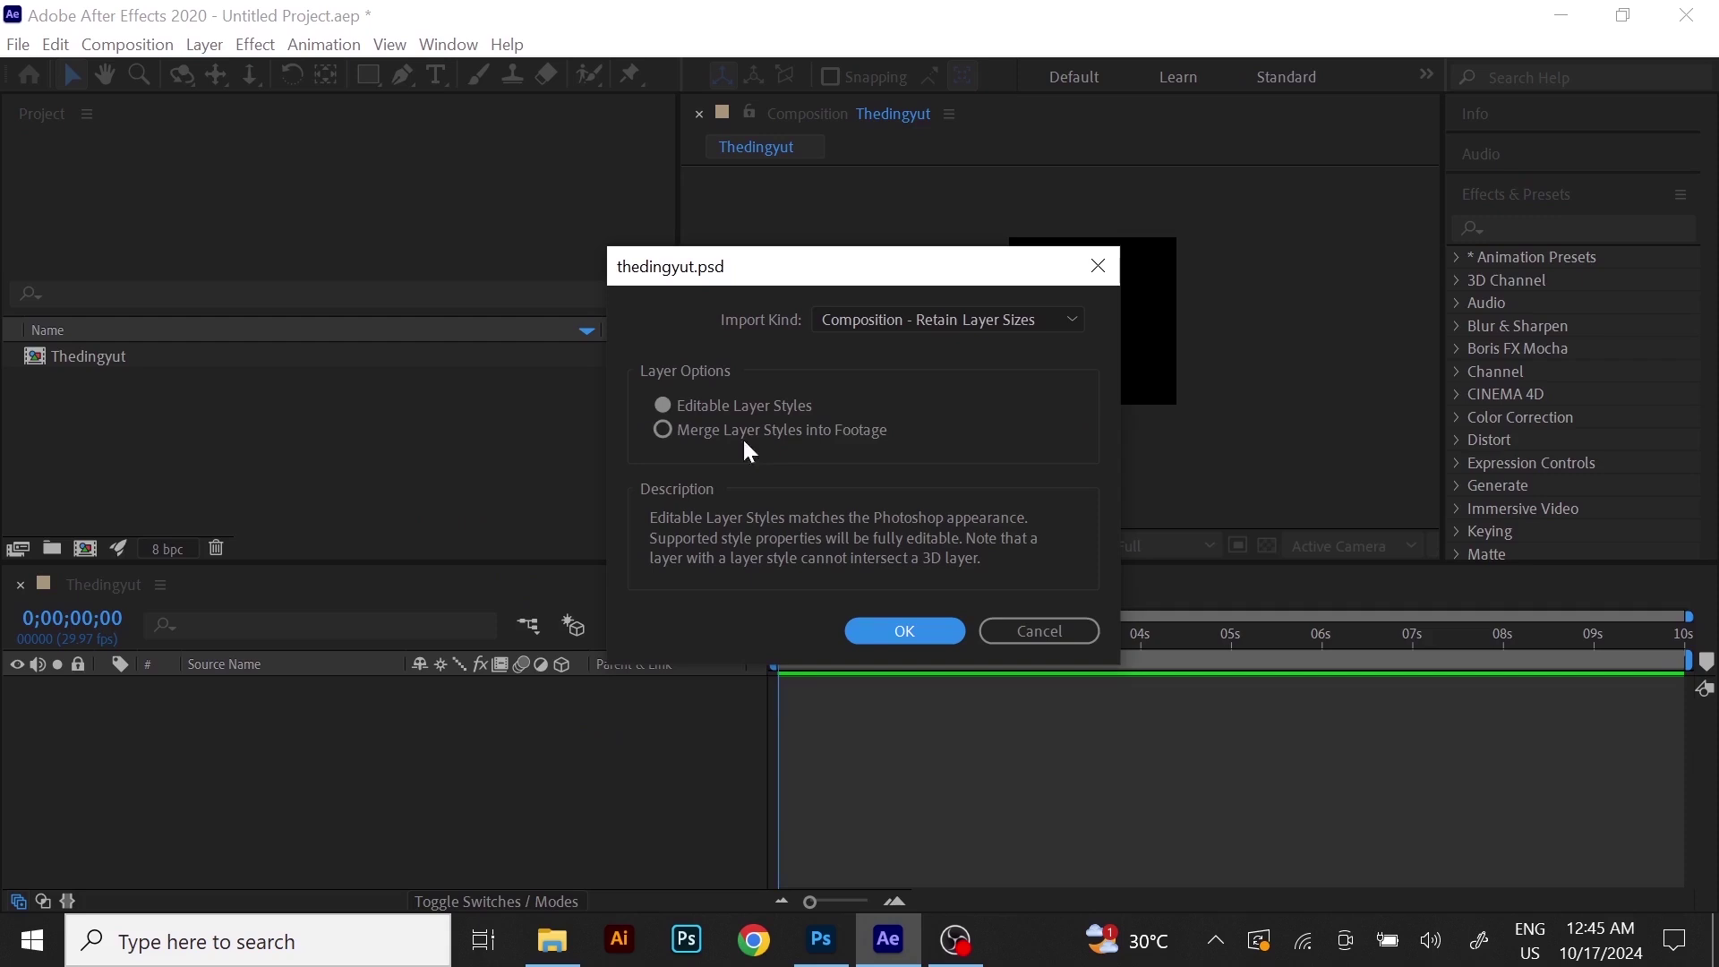
Import the PSD as Composition - Retain Layer Sizes with Editable Layer Styles.
{"action": "left_click", "coordinate": [932, 322]}
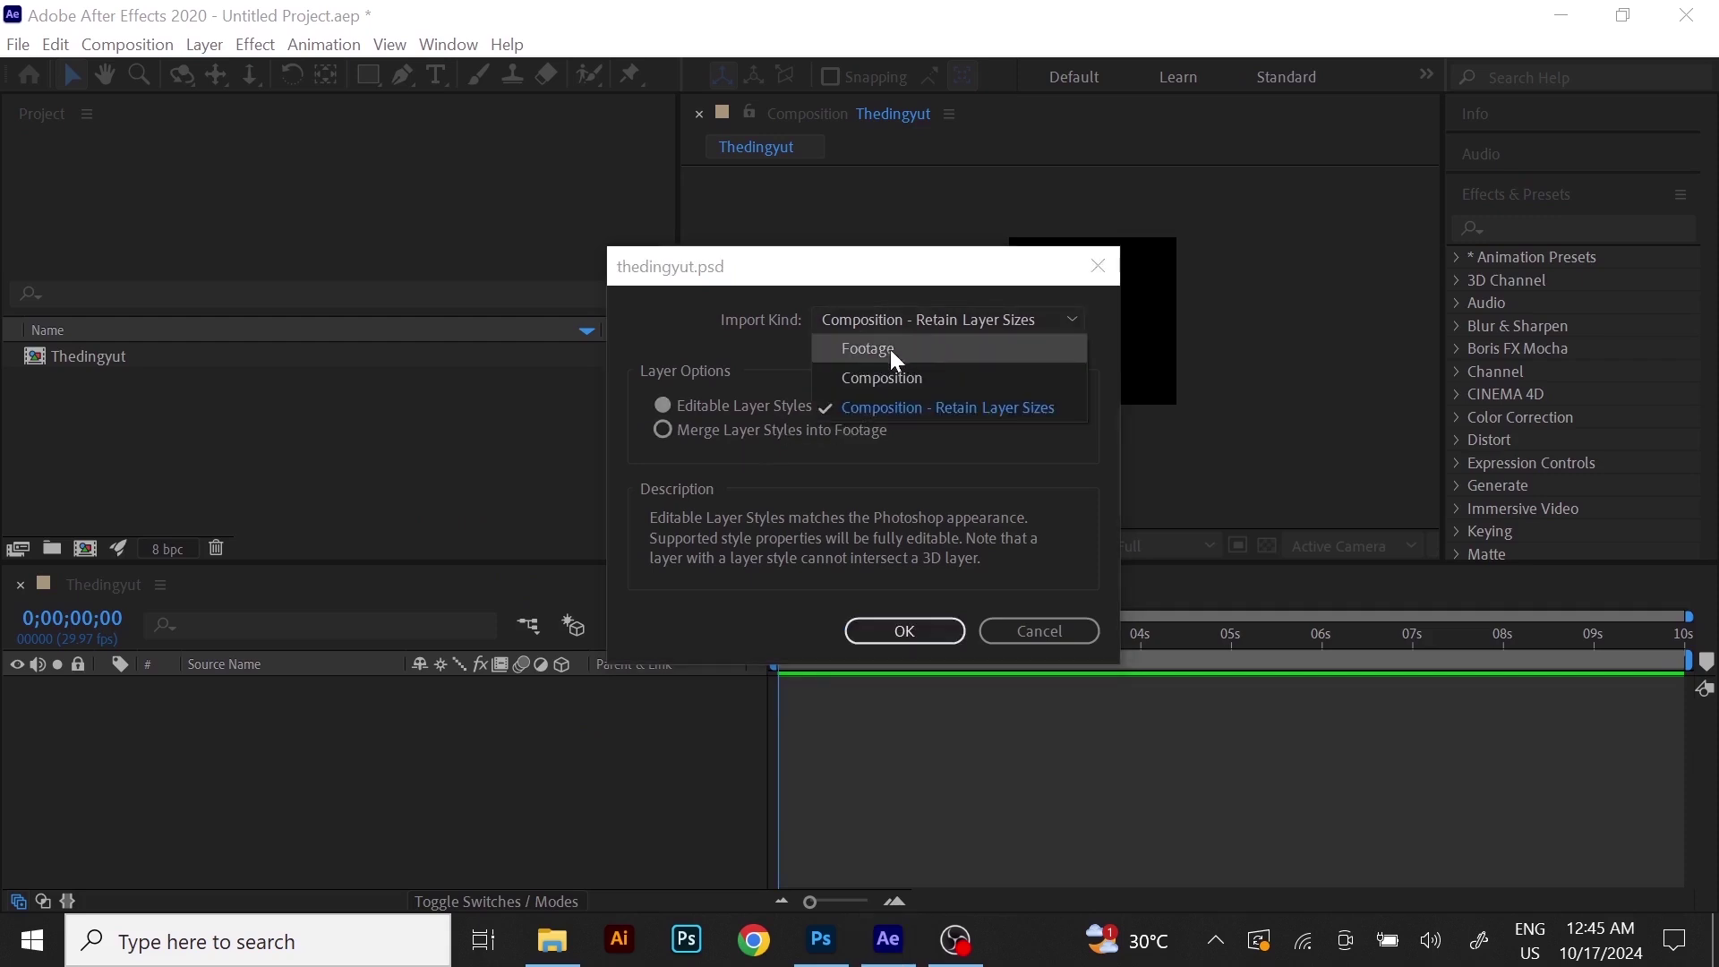
{"action": "left_click", "coordinate": [1012, 410]}
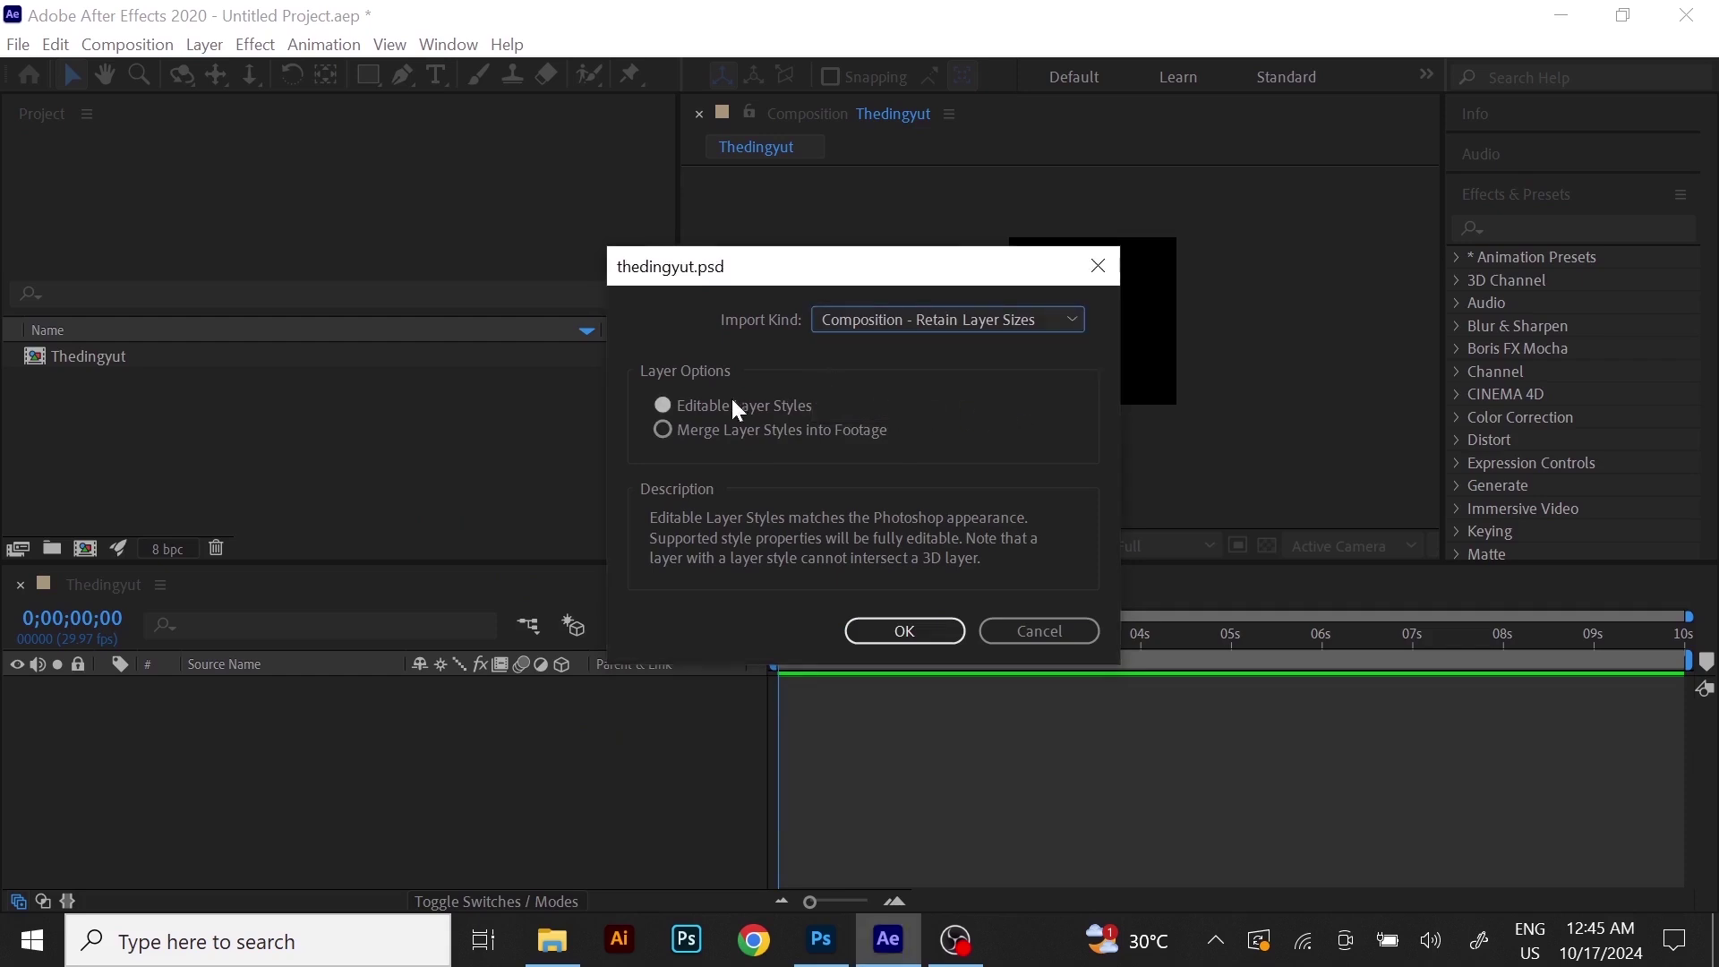
{"action": "left_click", "coordinate": [664, 404]}
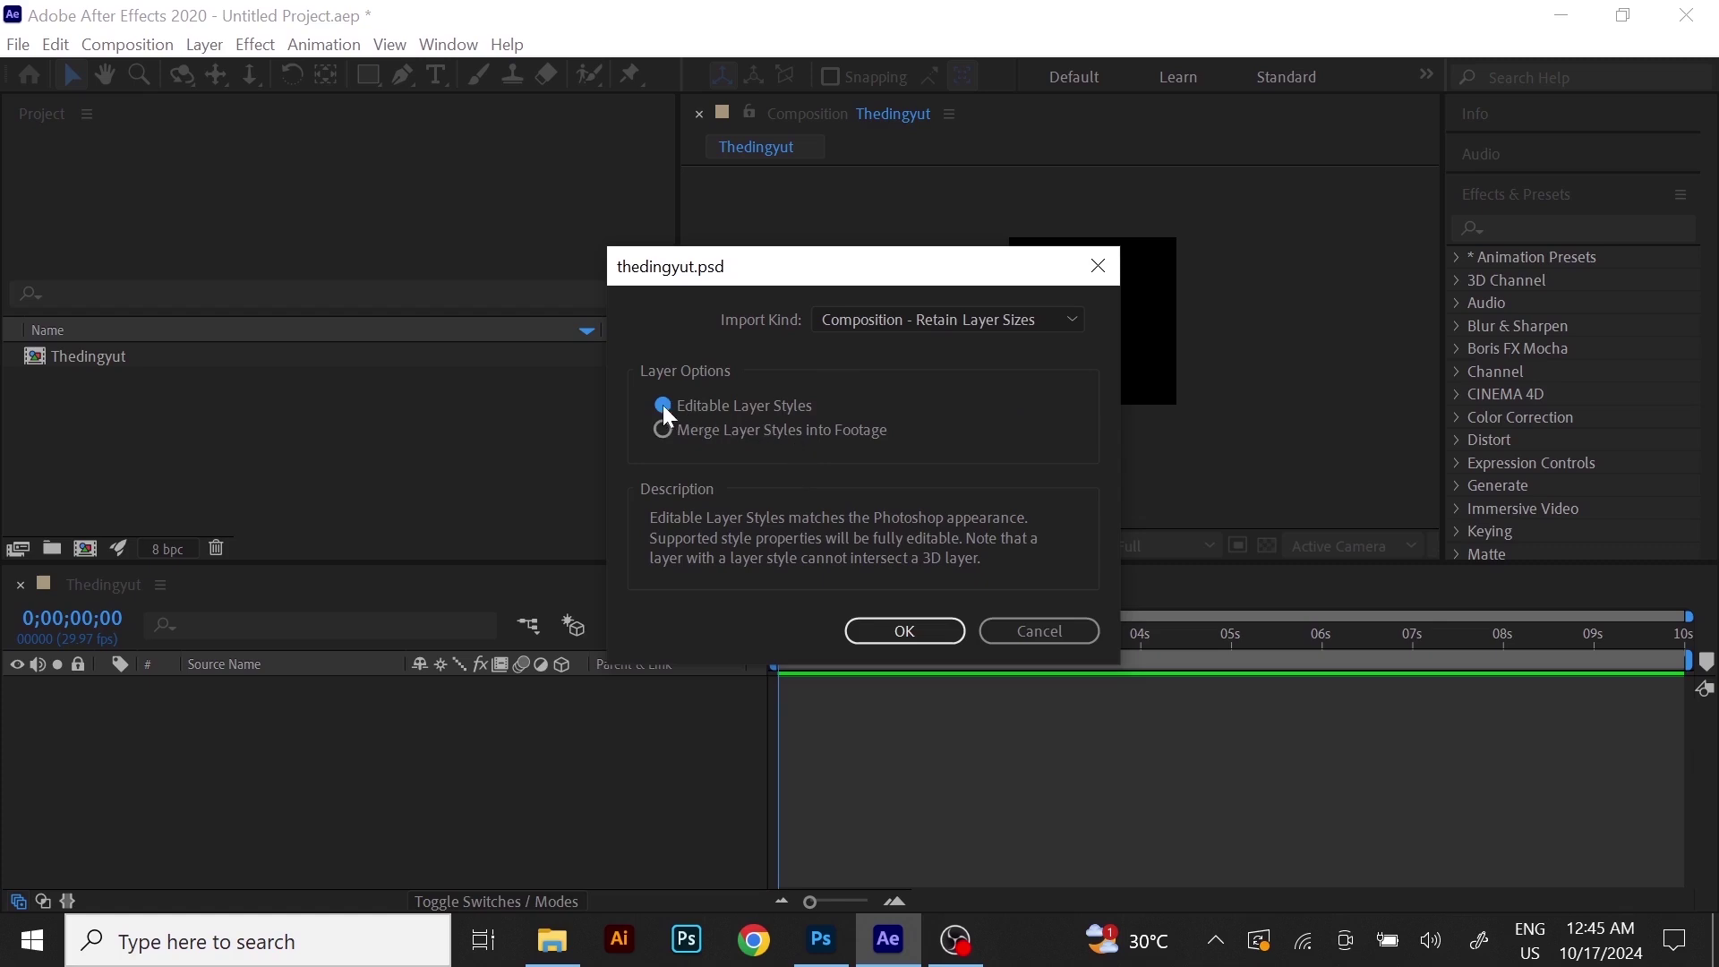
{"action": "left_click", "coordinate": [941, 632]}
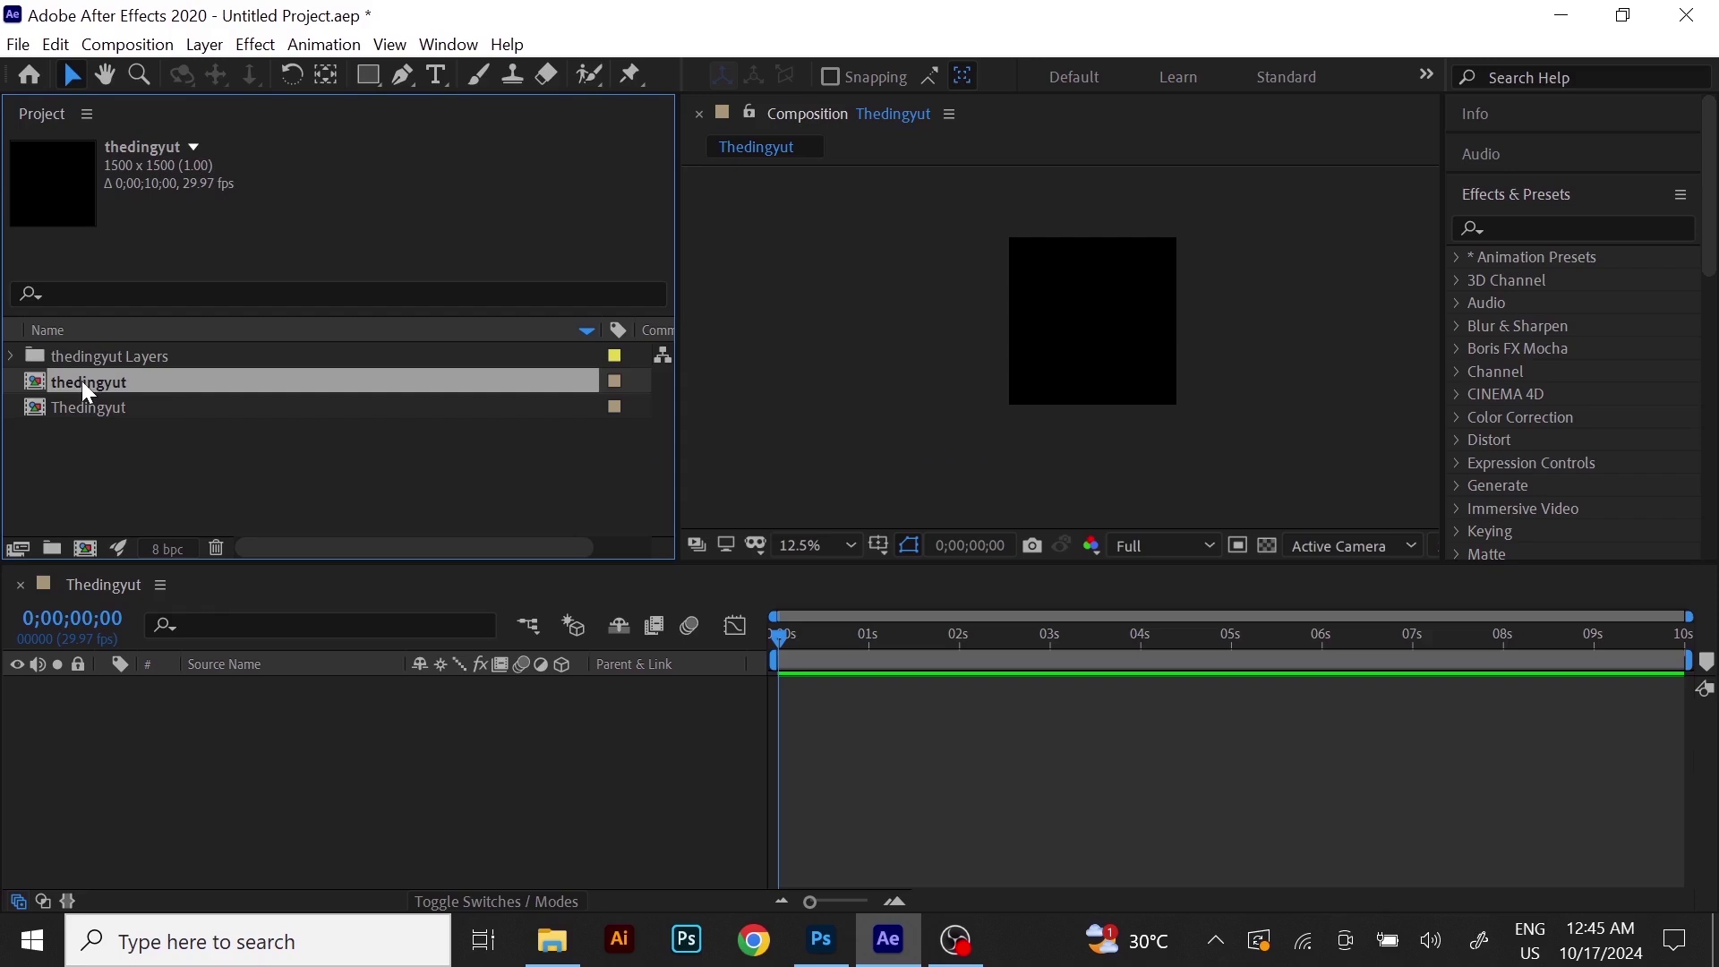
Add the imported lowercase thedingyut composition as a layer in the Thedingyut composition's timeline.
{"action": "left_click", "coordinate": [132, 408]}
{"action": "left_click", "coordinate": [117, 383]}
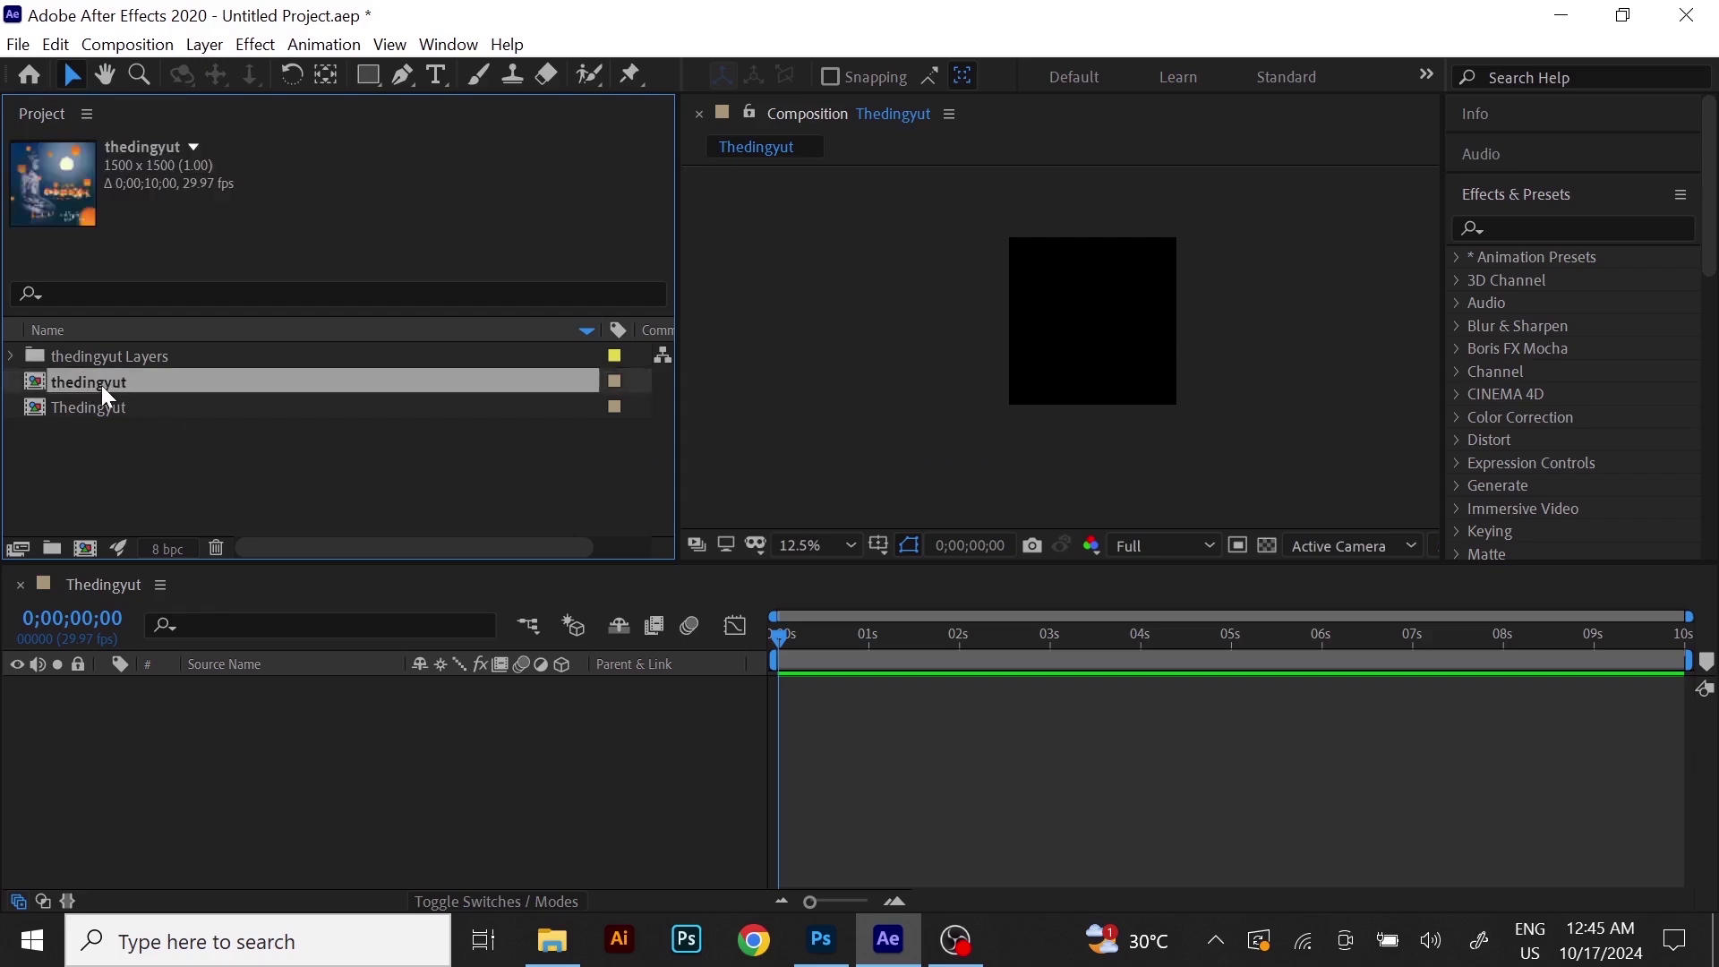
{"action": "left_click_drag", "start_coordinate": [94, 380], "coordinate": [121, 719]}
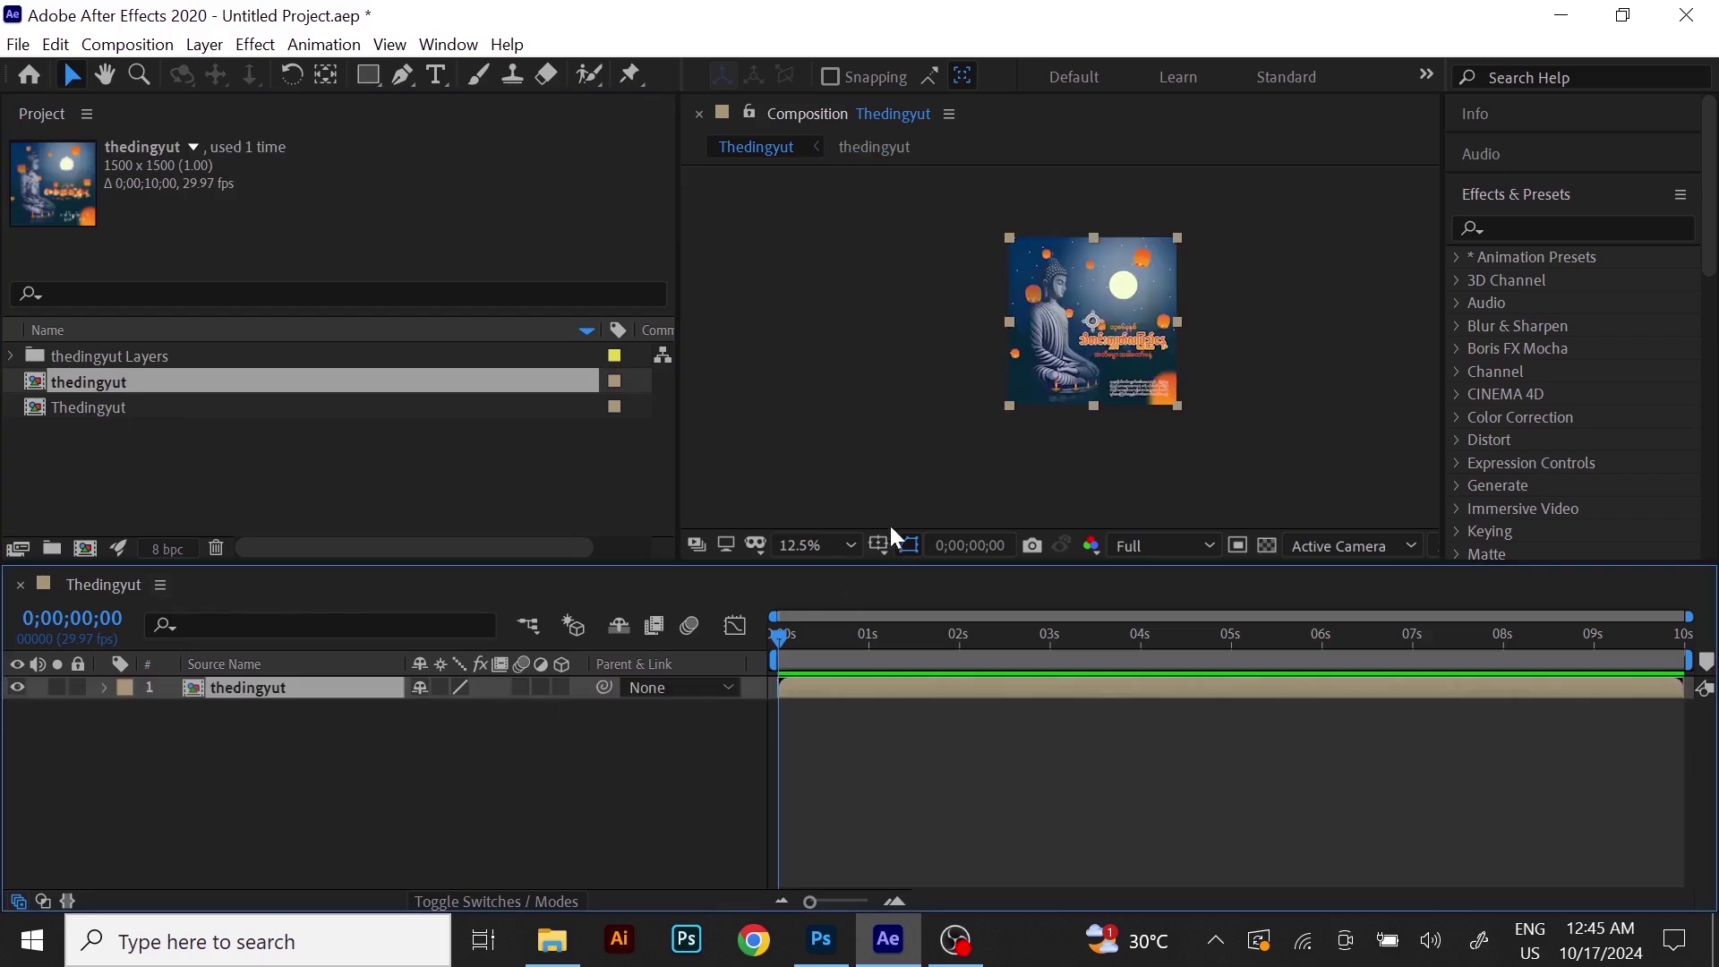
{"action": "scroll", "coordinate": [1064, 368], "scroll_direction": "up", "scroll_amount": 1}
{"action": "left_click_drag", "start_coordinate": [1143, 327], "coordinate": [1084, 377]}
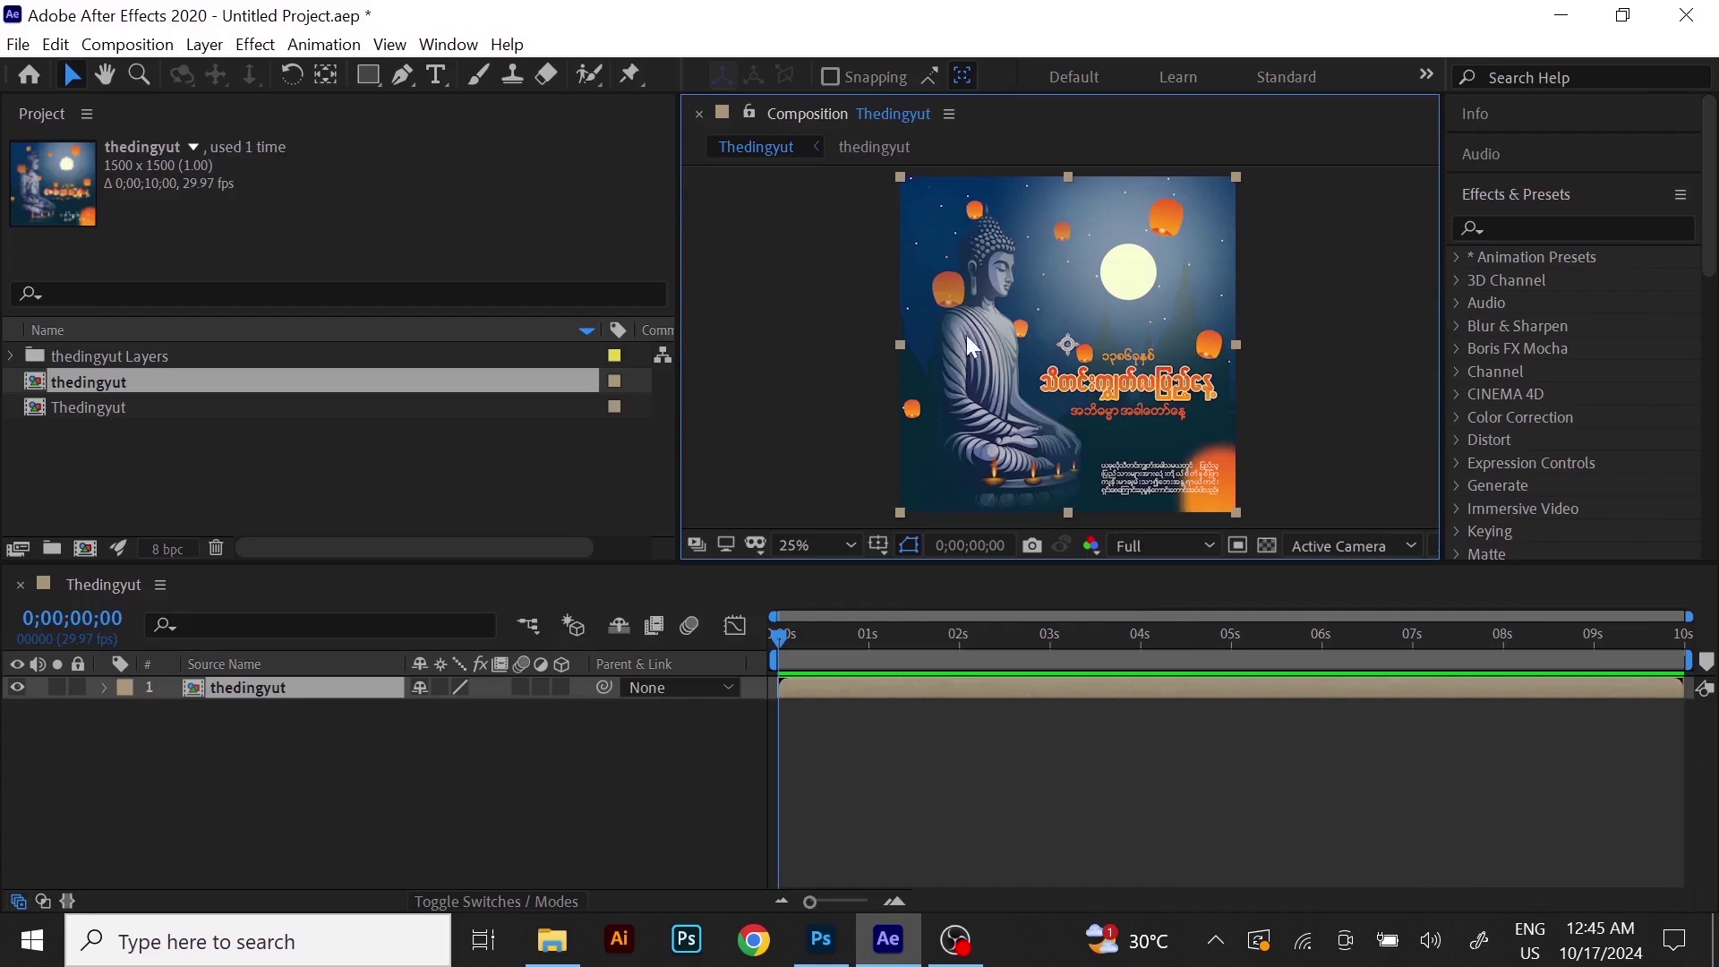
{"action": "scroll", "coordinate": [985, 319], "scroll_direction": "down", "scroll_amount": 1}
{"action": "scroll", "coordinate": [1055, 362], "scroll_direction": "up", "scroll_amount": 3}
{"action": "scroll", "coordinate": [1050, 351], "scroll_direction": "down", "scroll_amount": 3}
{"action": "scroll", "coordinate": [1050, 358], "scroll_direction": "up", "scroll_amount": 1}
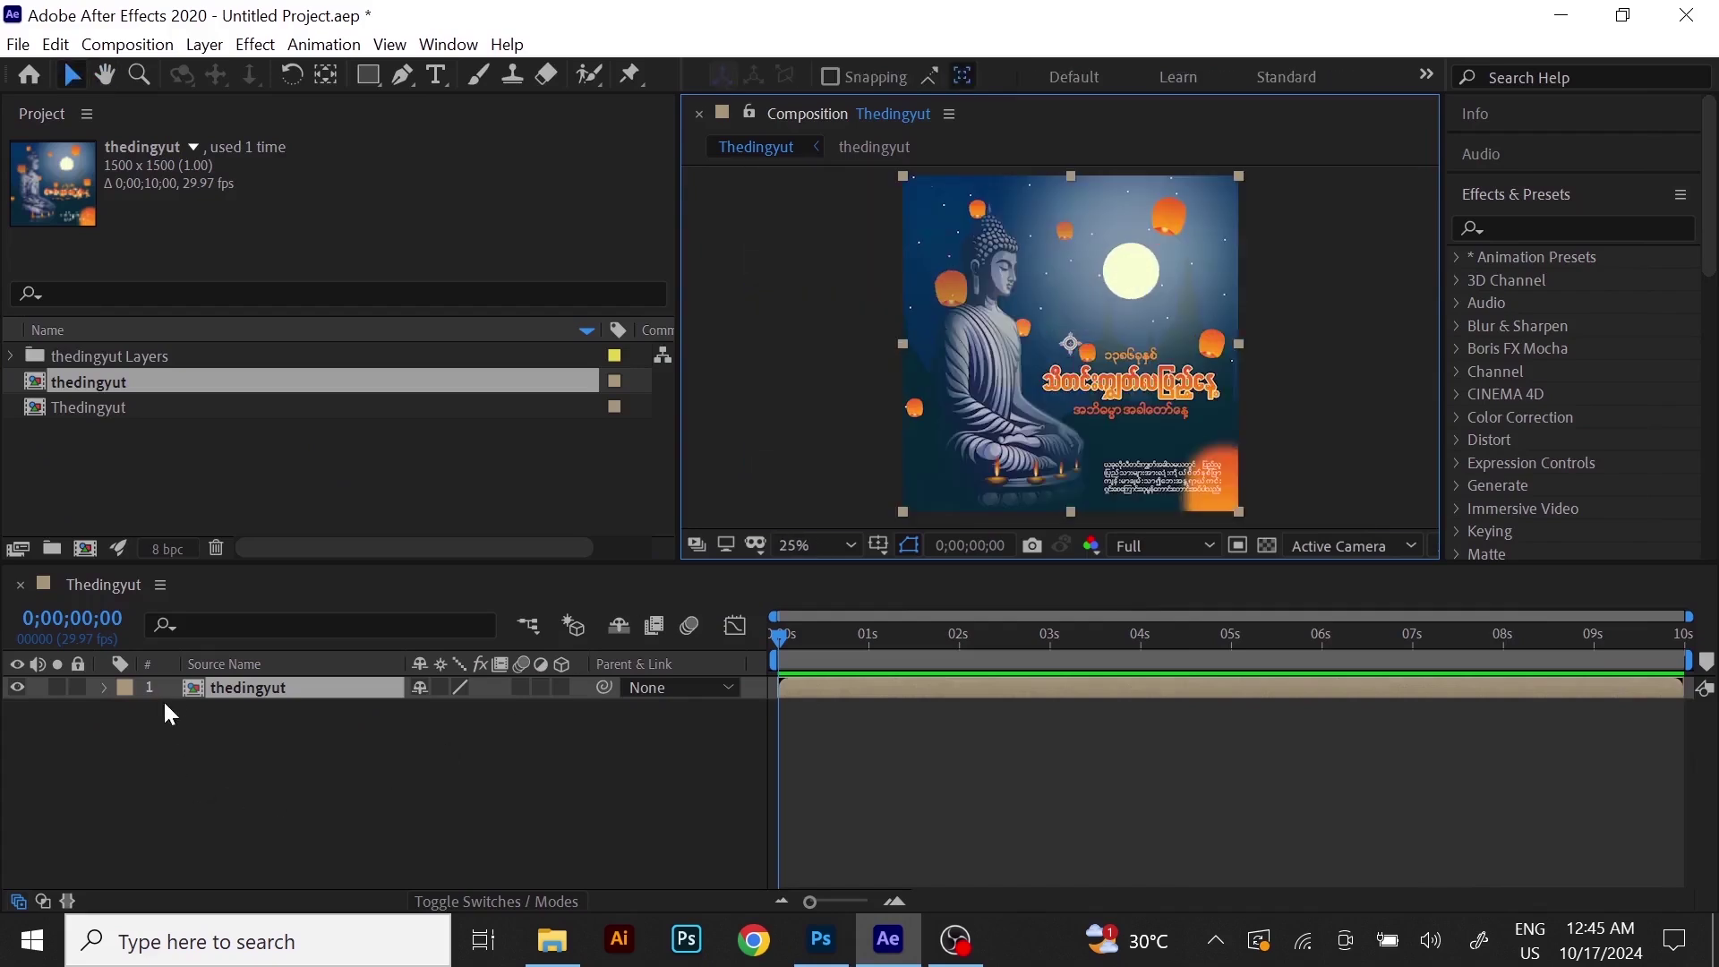
Glance at the layered poster in Photoshop, return to After Effects and open the nested thedingyut composition from its layer.
{"action": "left_click", "coordinate": [246, 688]}
{"action": "left_click", "coordinate": [242, 703]}
{"action": "left_click", "coordinate": [239, 690]}
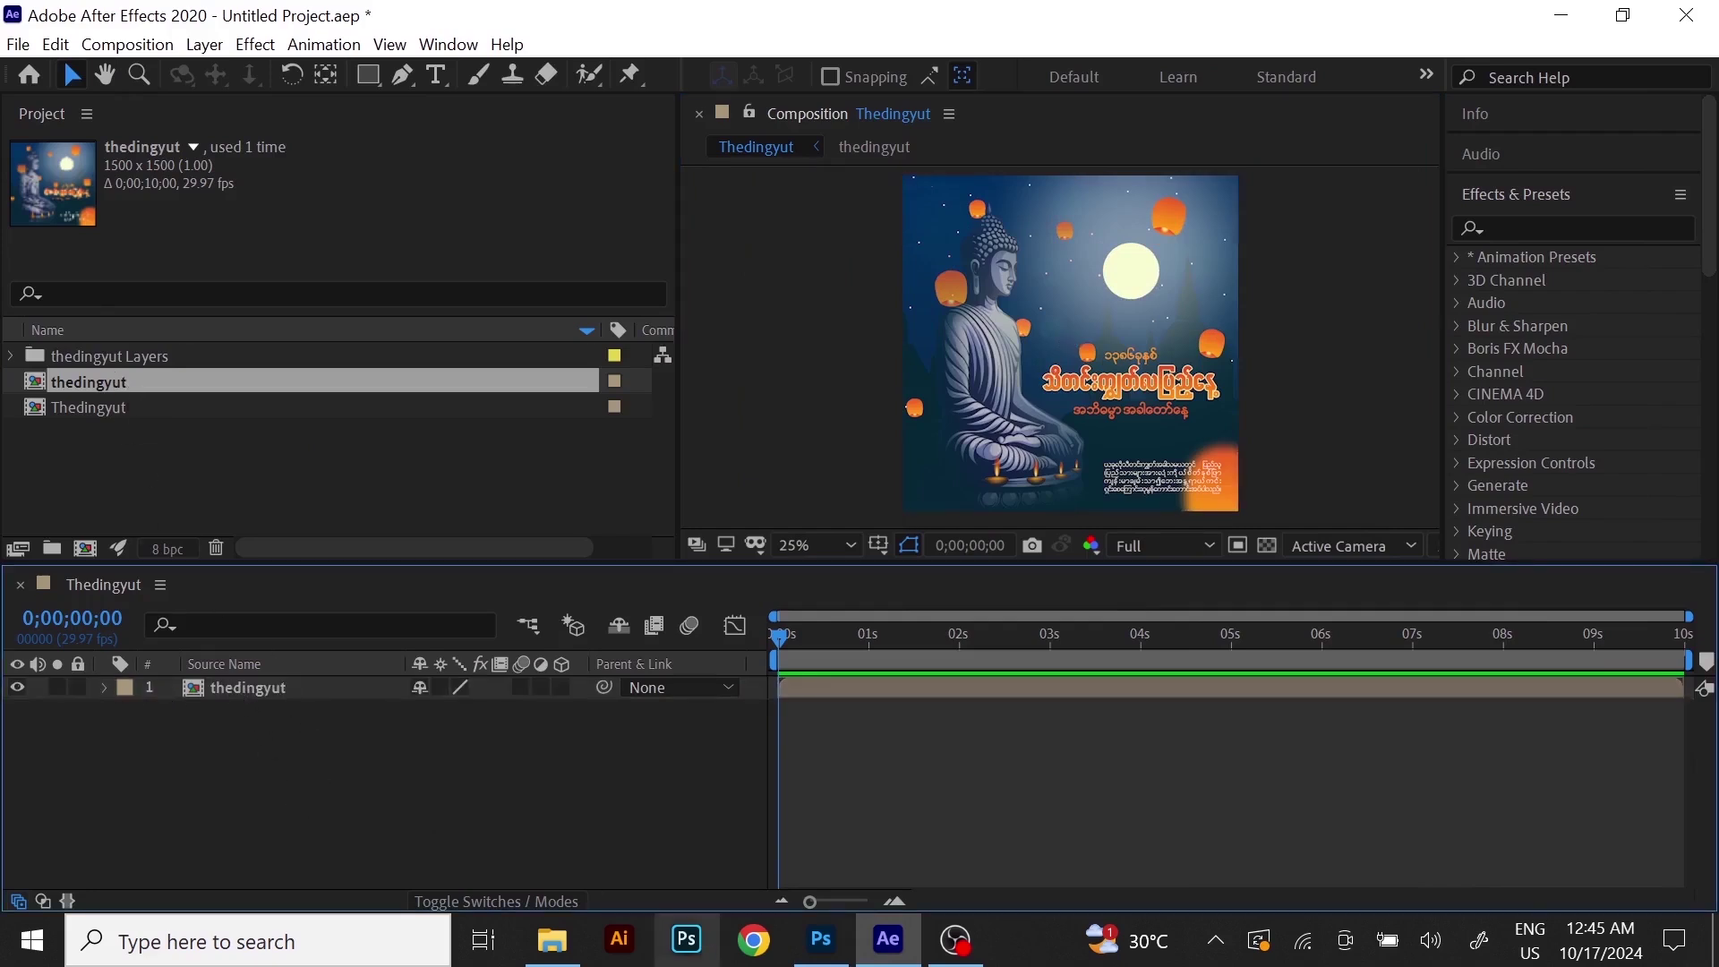
{"action": "left_click", "coordinate": [821, 940]}
{"action": "left_click", "coordinate": [888, 940]}
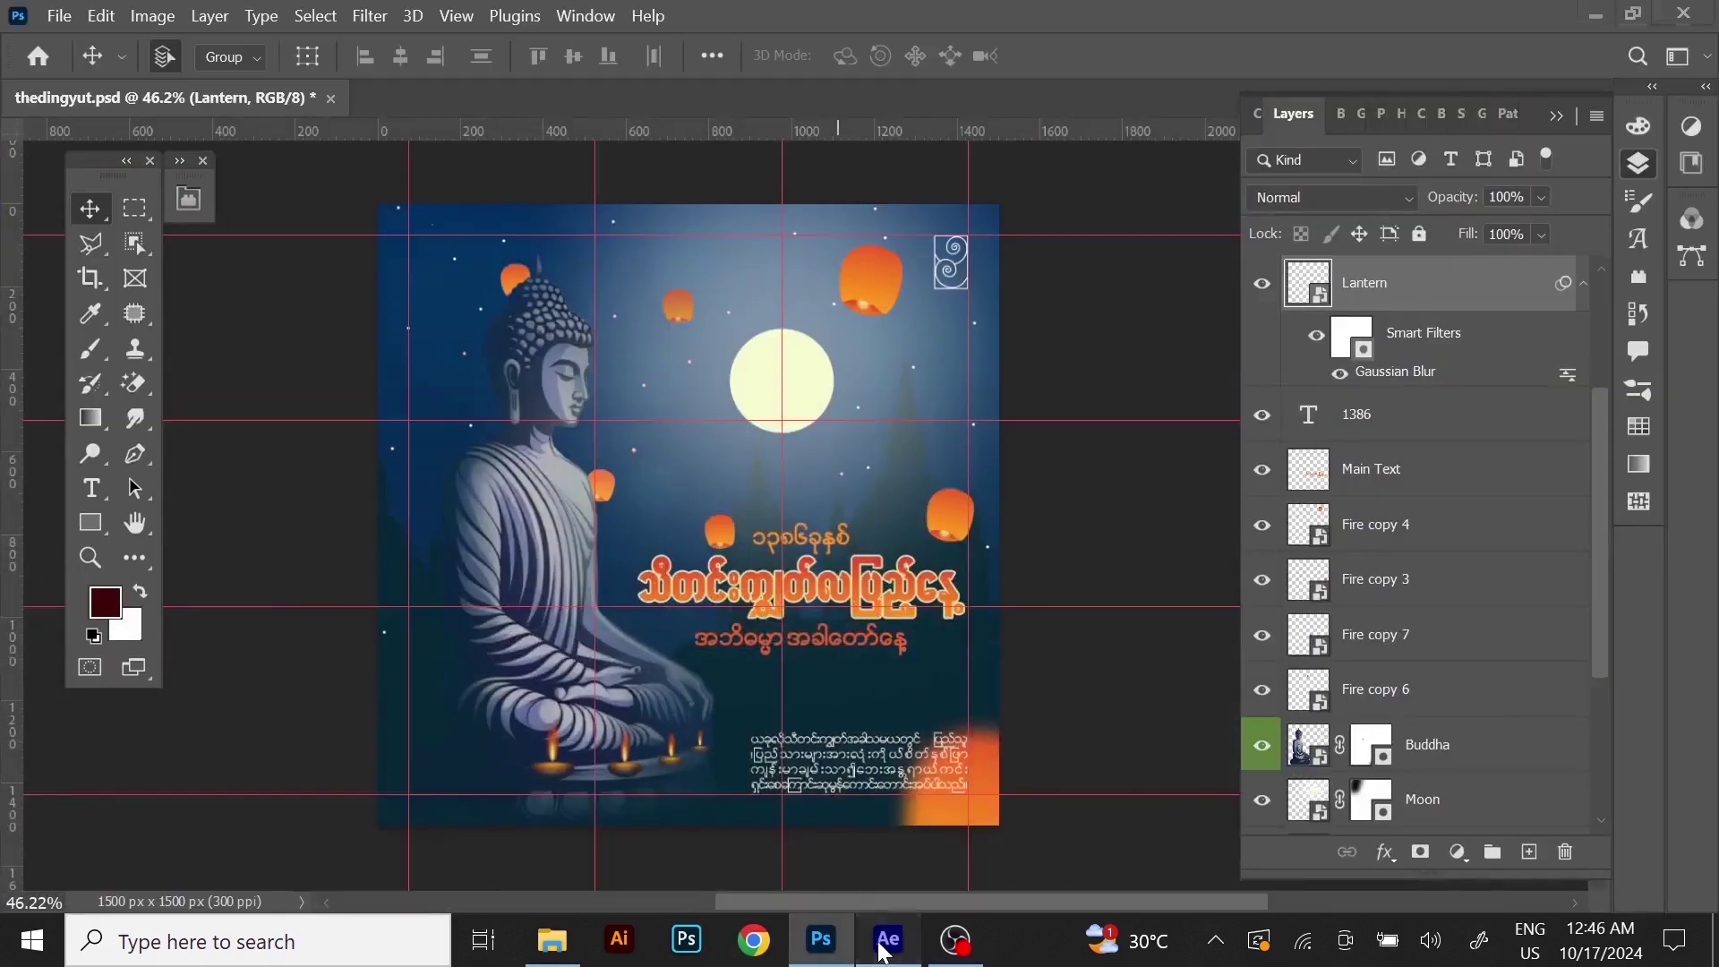
{"action": "left_click", "coordinate": [217, 691]}
{"action": "double_click", "coordinate": [217, 691]}
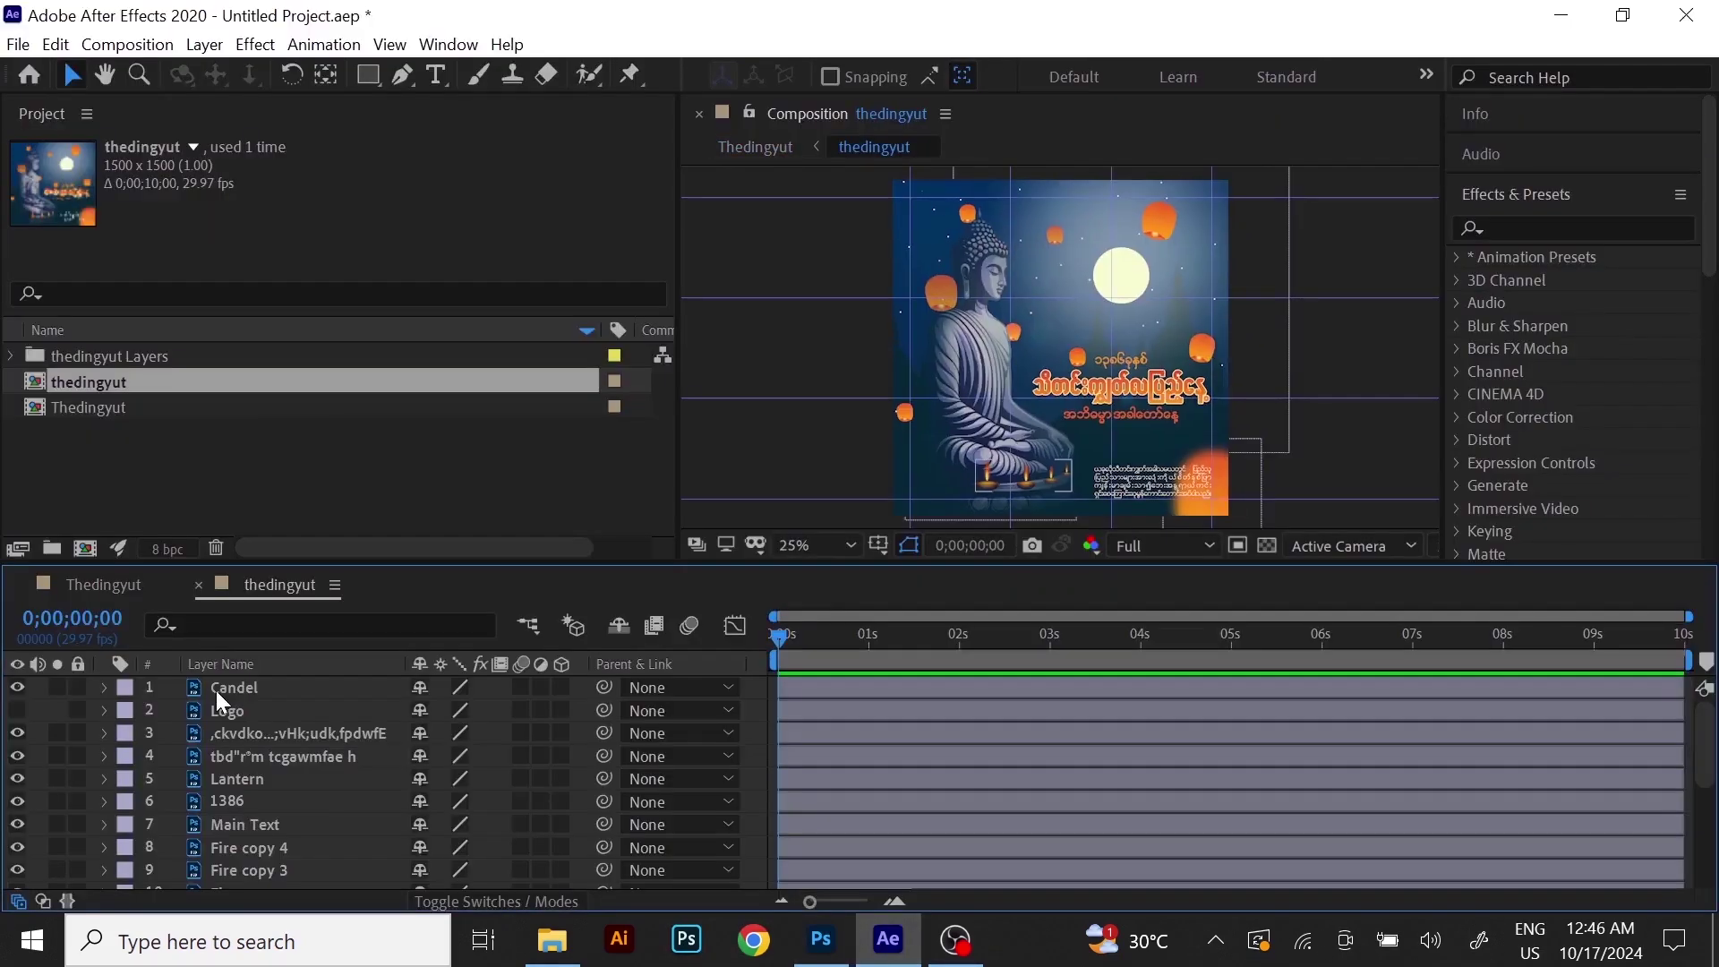
Review the imported layers of the nested composition from Candel to Background, selecting Candel, Logo and the small-text layer in turn.
{"action": "scroll", "coordinate": [484, 770], "scroll_direction": "down", "scroll_amount": 4}
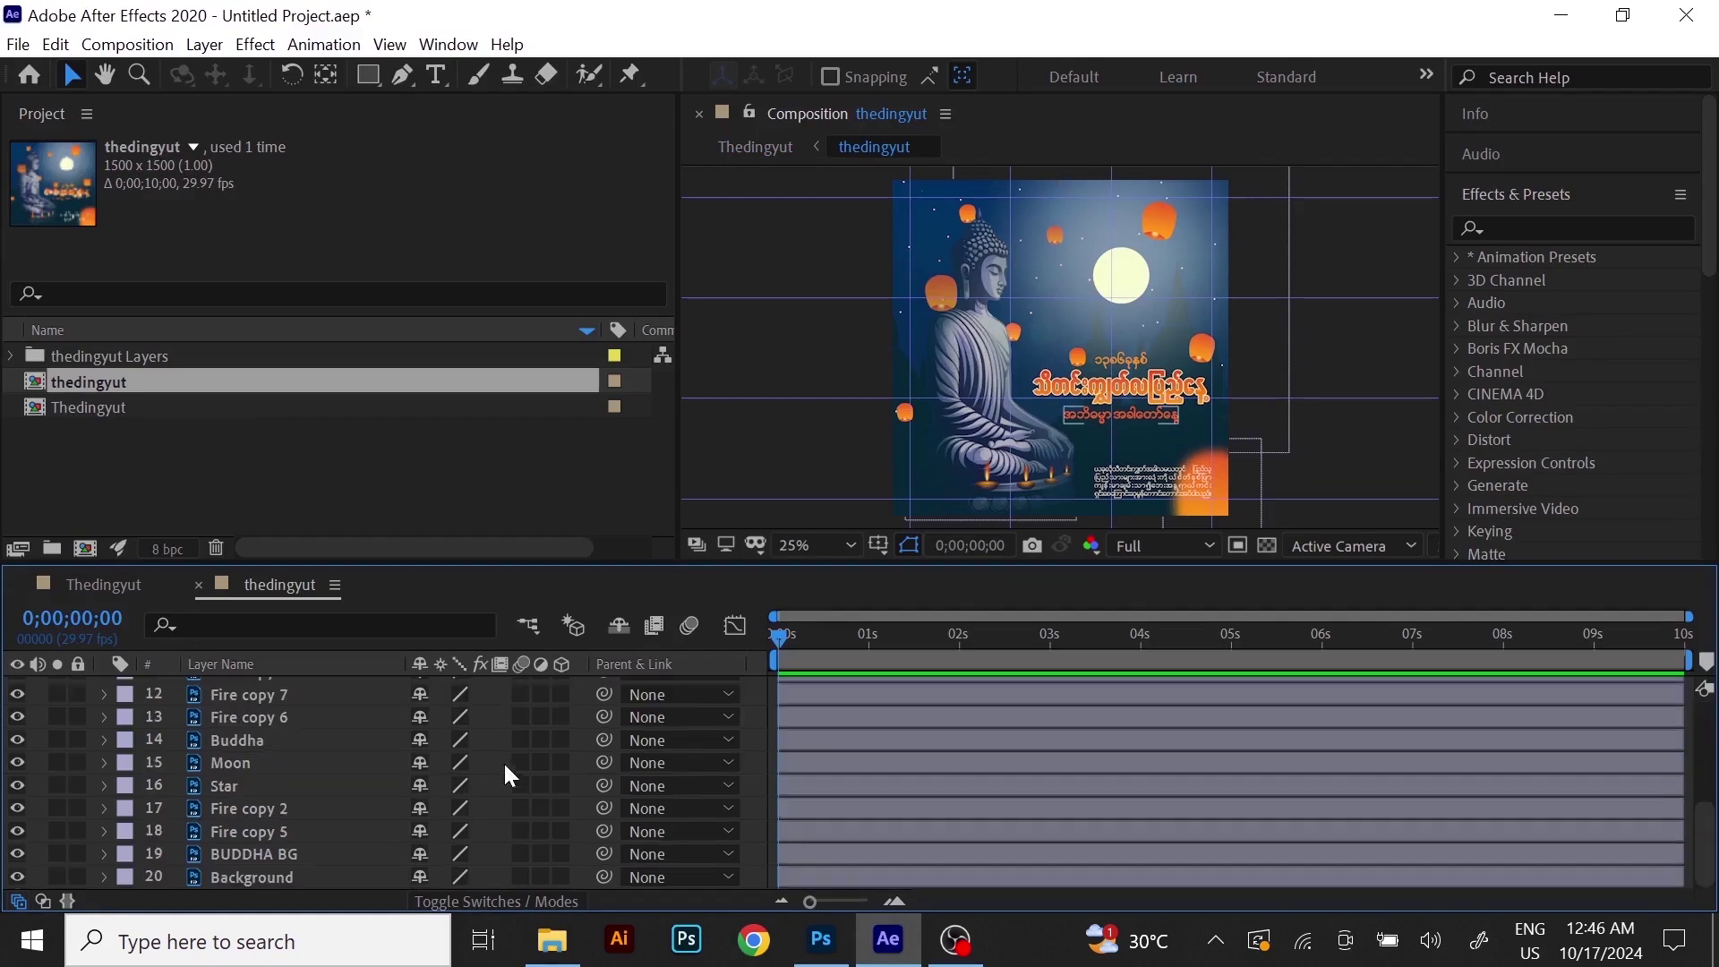
{"action": "scroll", "coordinate": [322, 768], "scroll_direction": "up", "scroll_amount": 4}
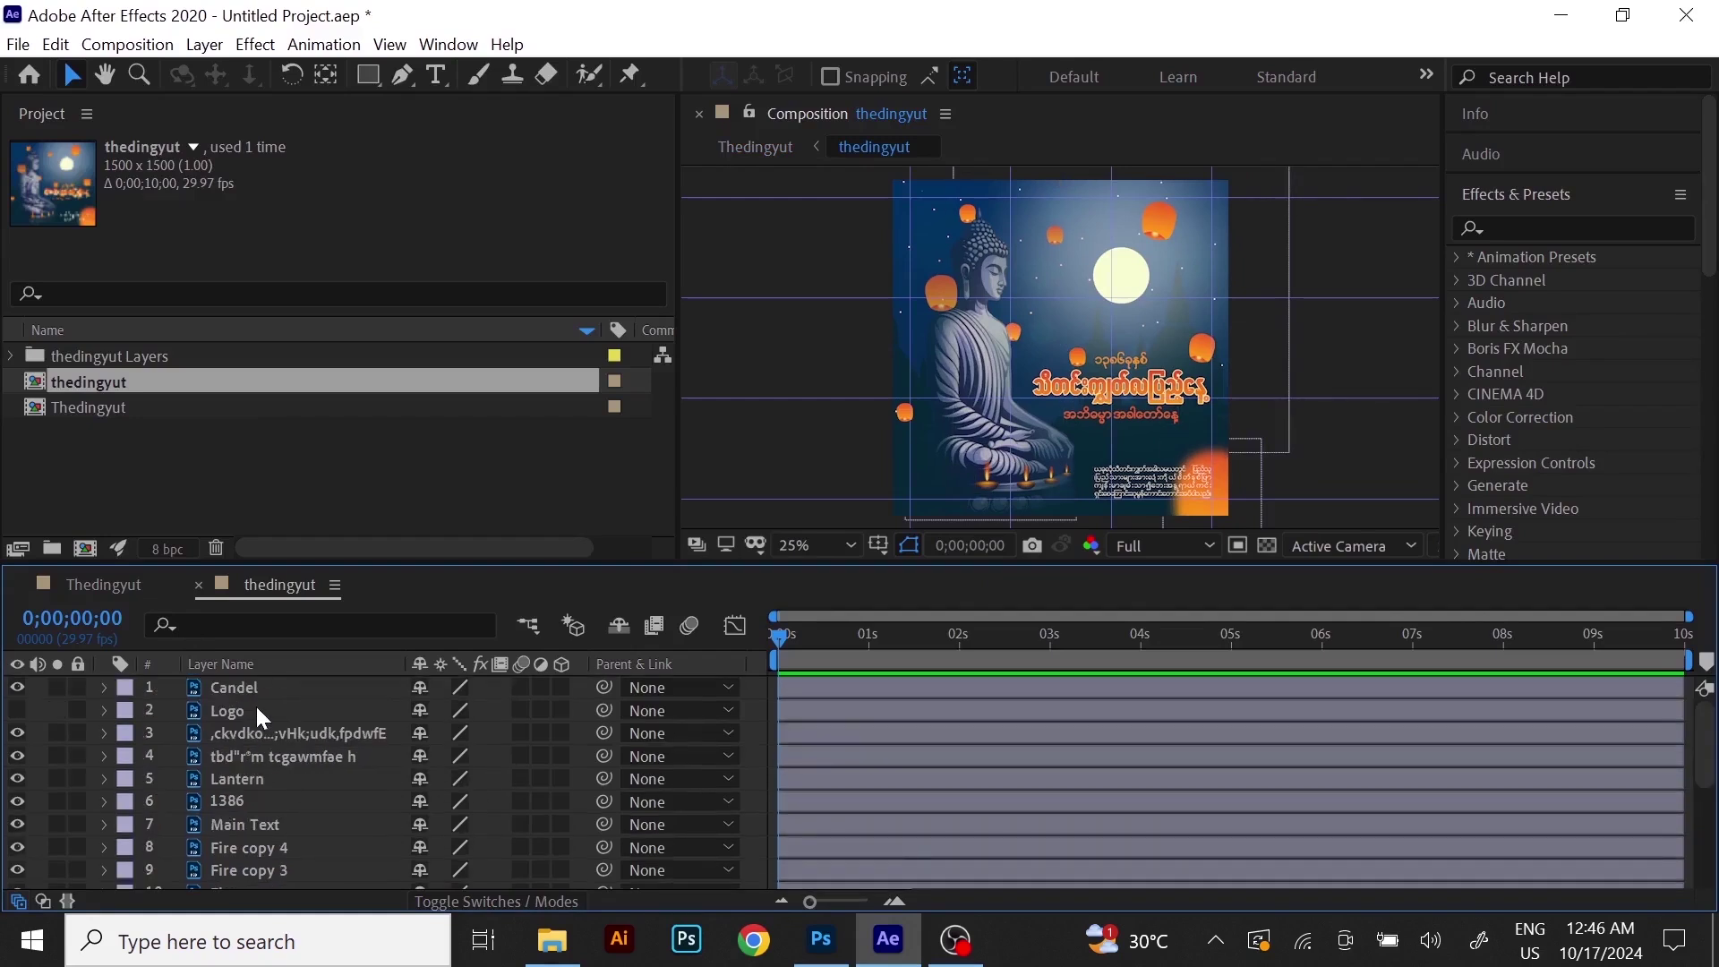
{"action": "left_click", "coordinate": [227, 689]}
{"action": "left_click", "coordinate": [229, 709]}
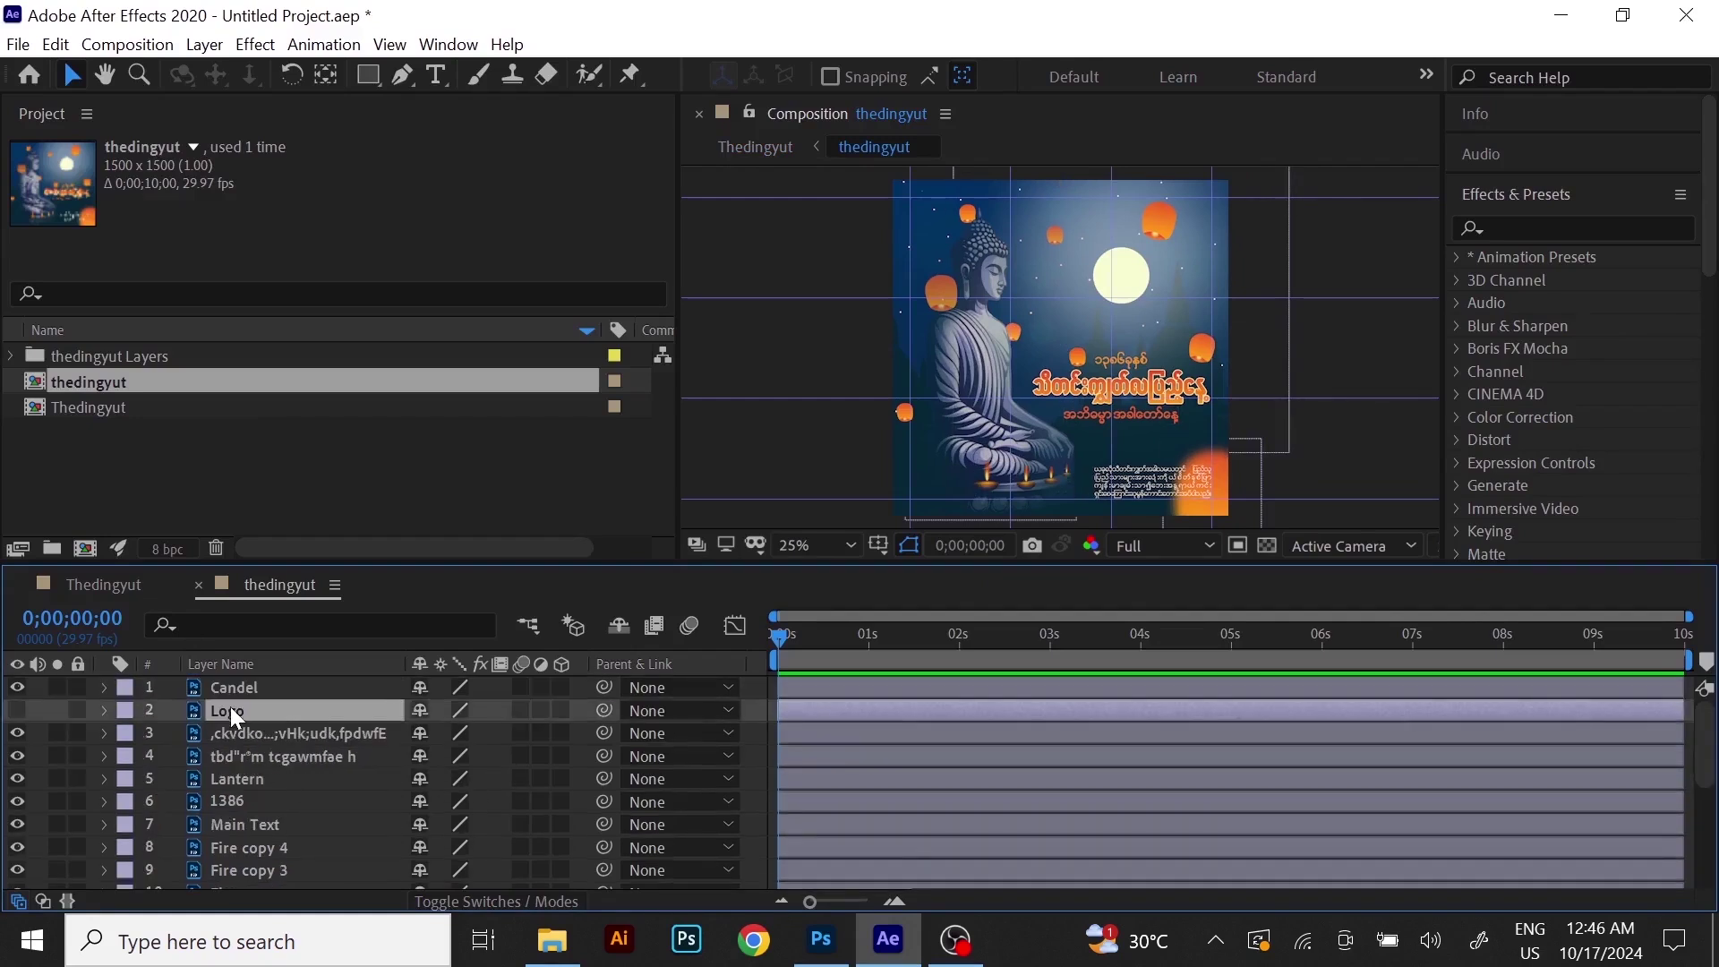
{"action": "left_click", "coordinate": [251, 735]}
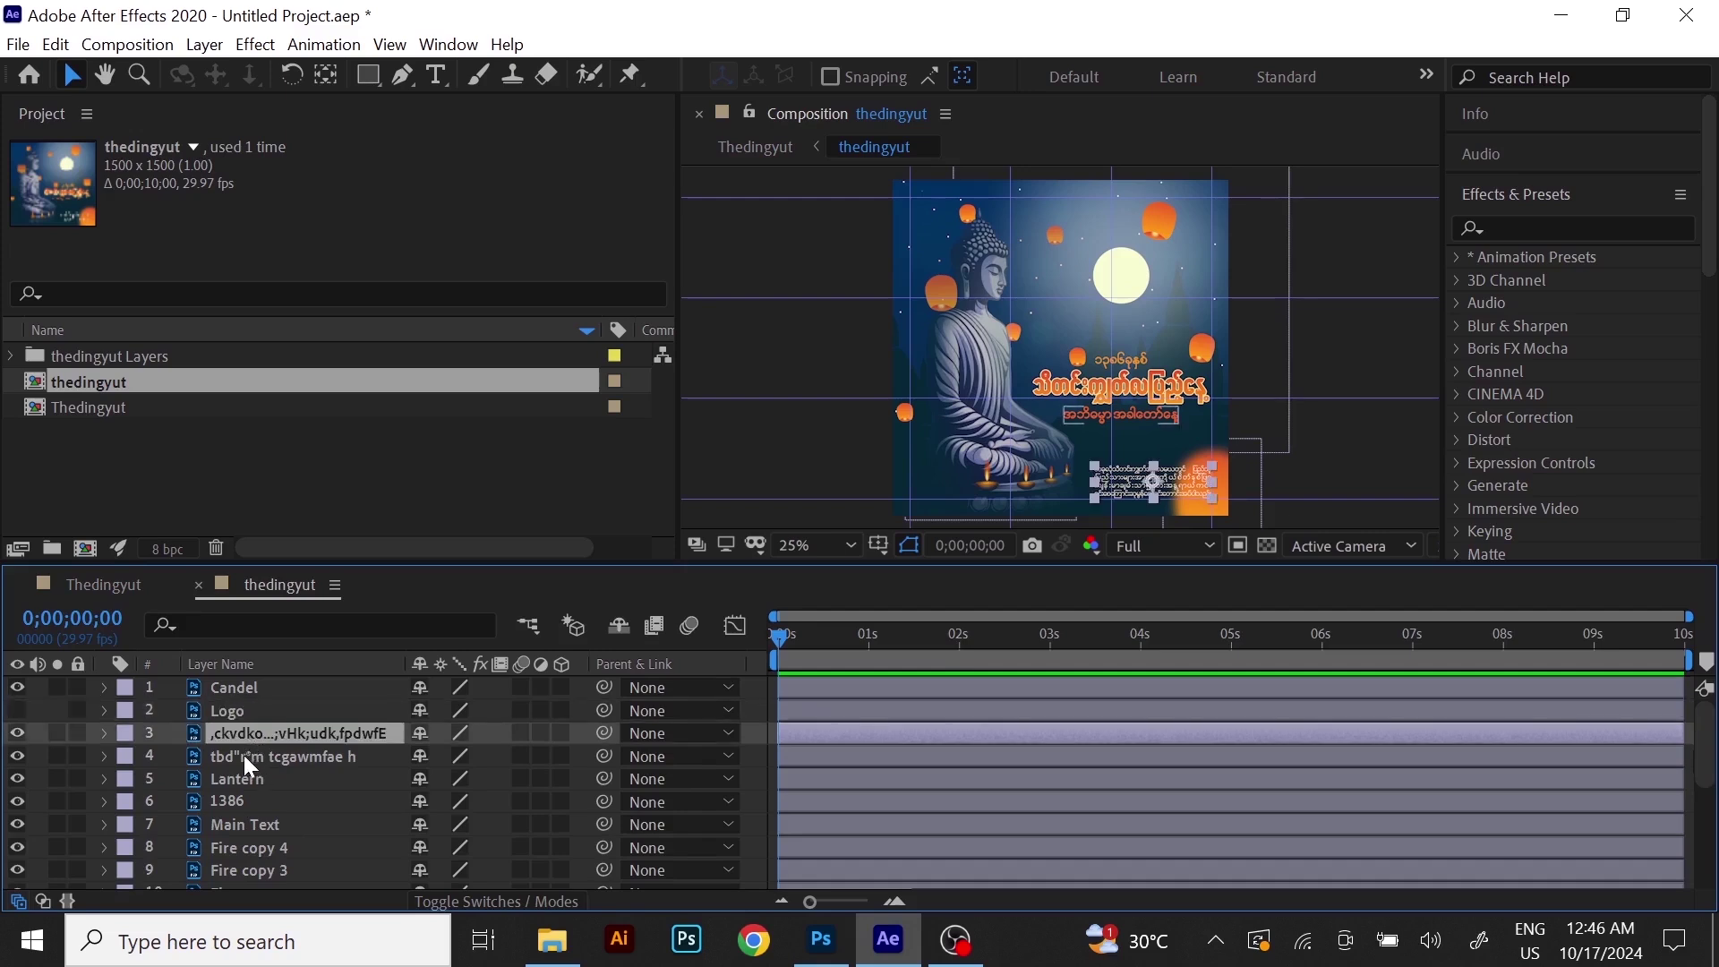
Turn on the visibility of the Logo layer in the nested thedingyut composition.
{"action": "left_click", "coordinate": [18, 709]}
{"action": "scroll", "coordinate": [254, 736], "scroll_direction": "down", "scroll_amount": 3}
{"action": "scroll", "coordinate": [255, 736], "scroll_direction": "up", "scroll_amount": 3}
{"action": "left_click", "coordinate": [16, 711]}
{"action": "left_click", "coordinate": [16, 711]}
{"action": "scroll", "coordinate": [310, 776], "scroll_direction": "down", "scroll_amount": 5}
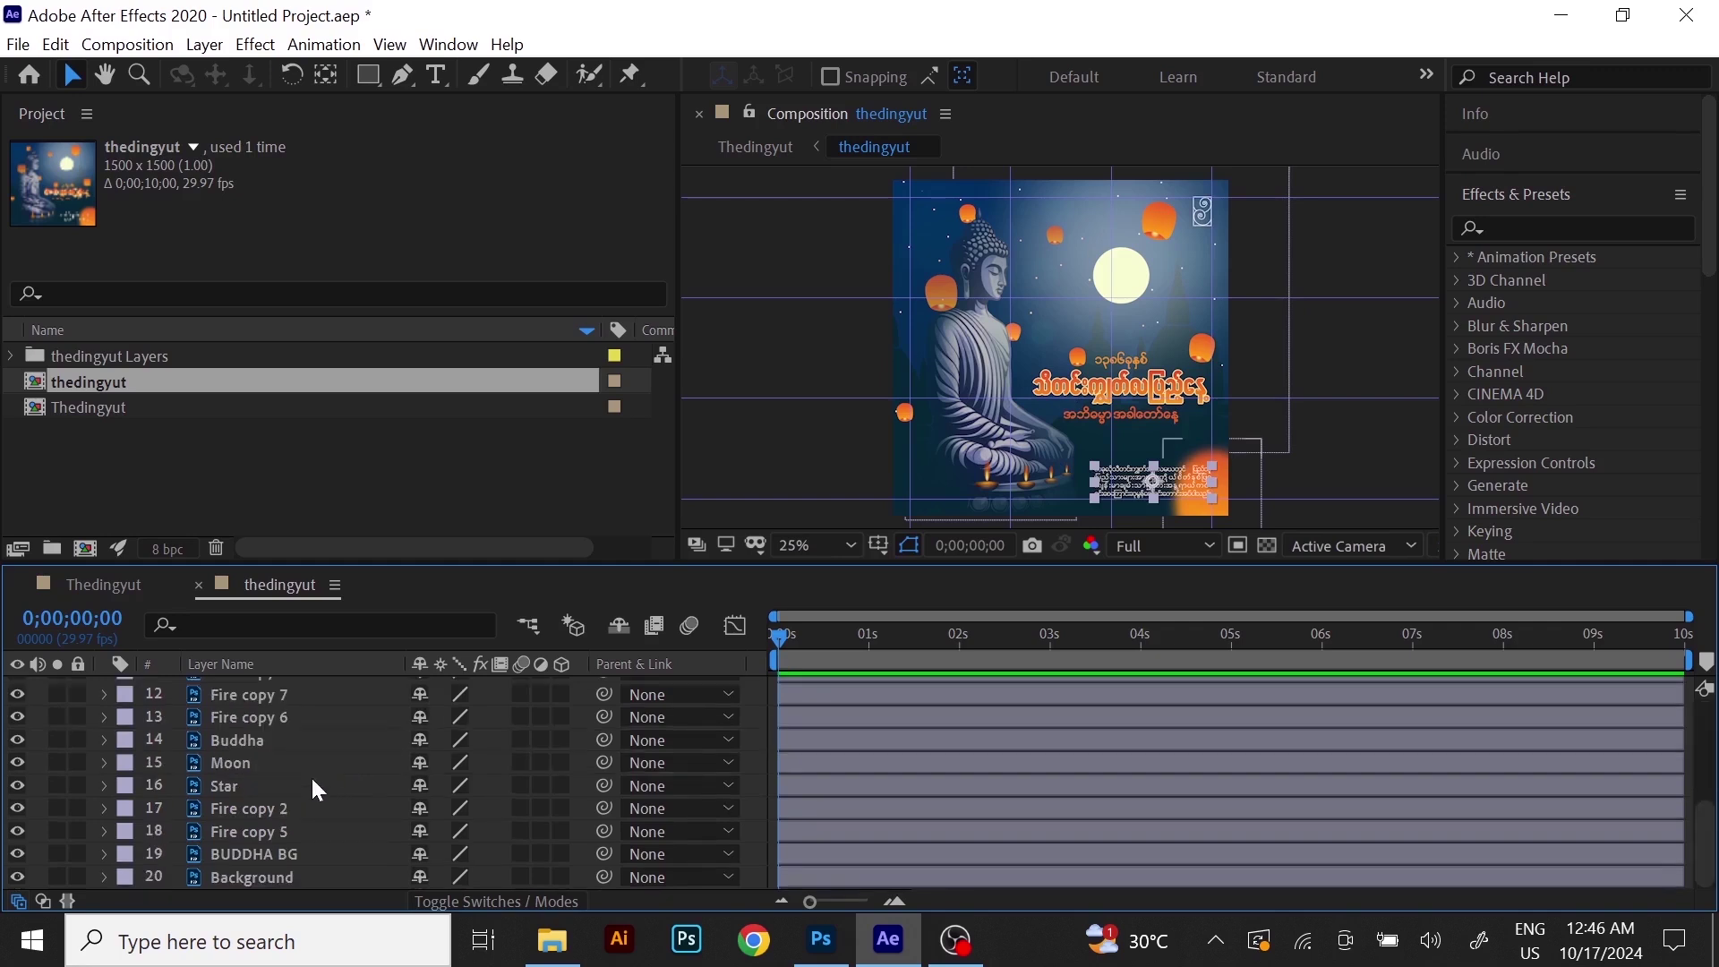
Compare the main Thedingyut composition with the nested thedingyut composition and look through the nested layer list.
{"action": "left_click", "coordinate": [95, 584]}
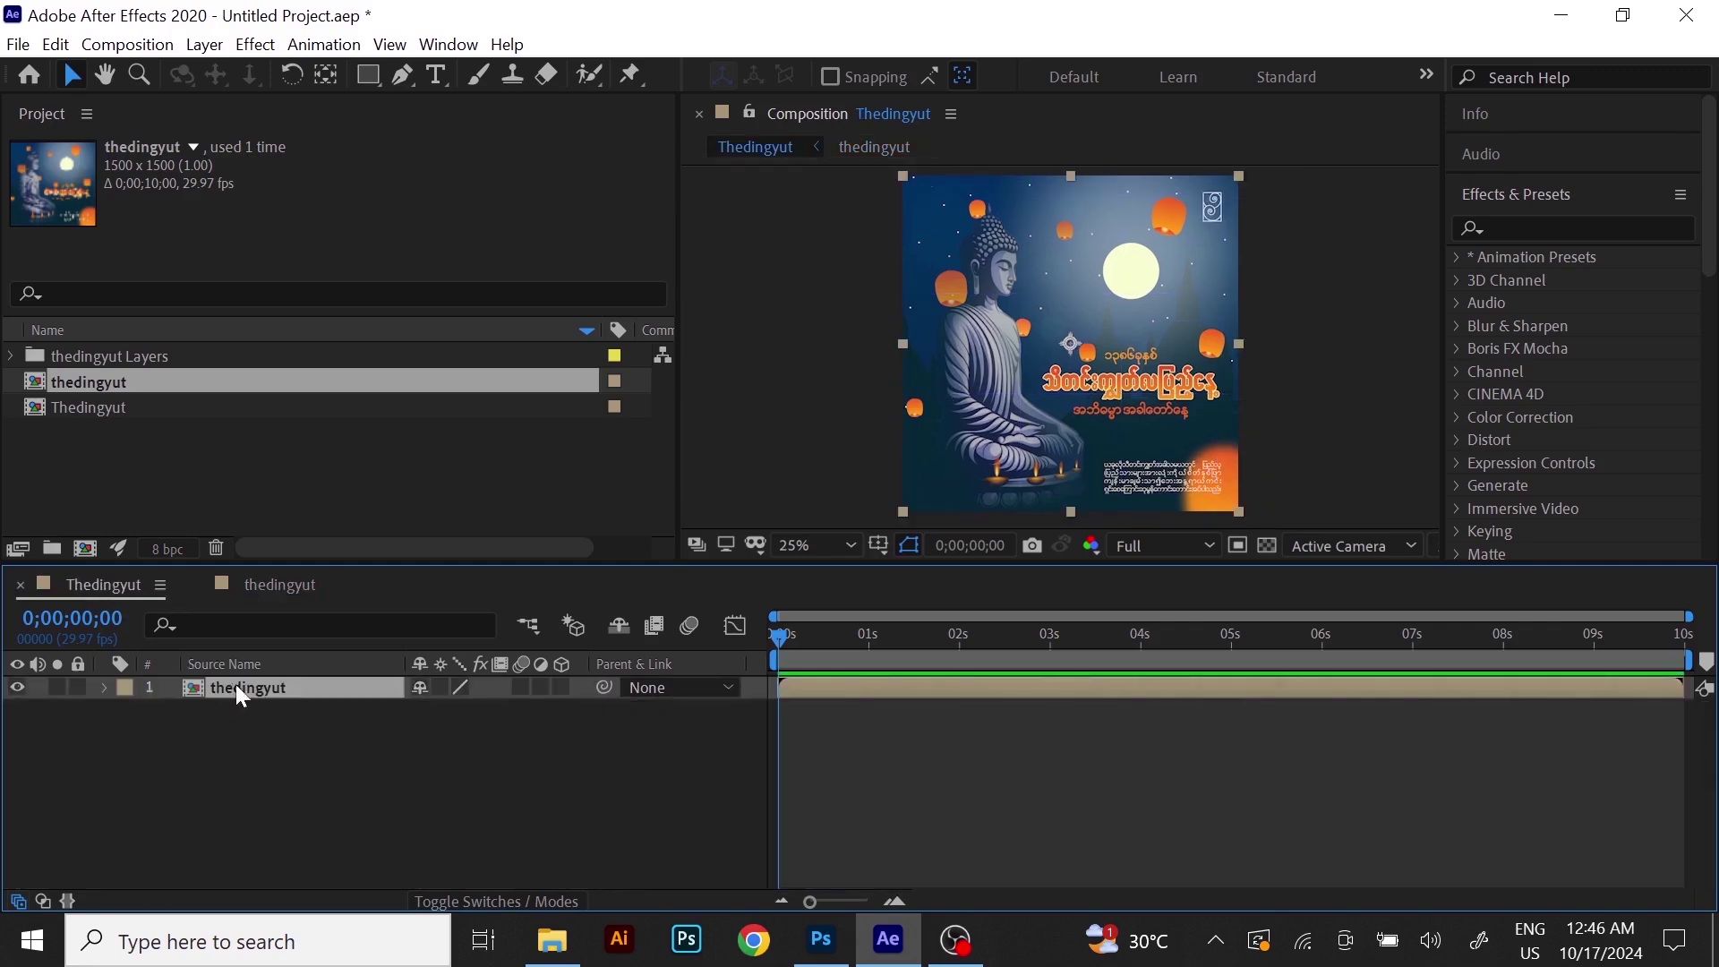
{"action": "left_click", "coordinate": [268, 591]}
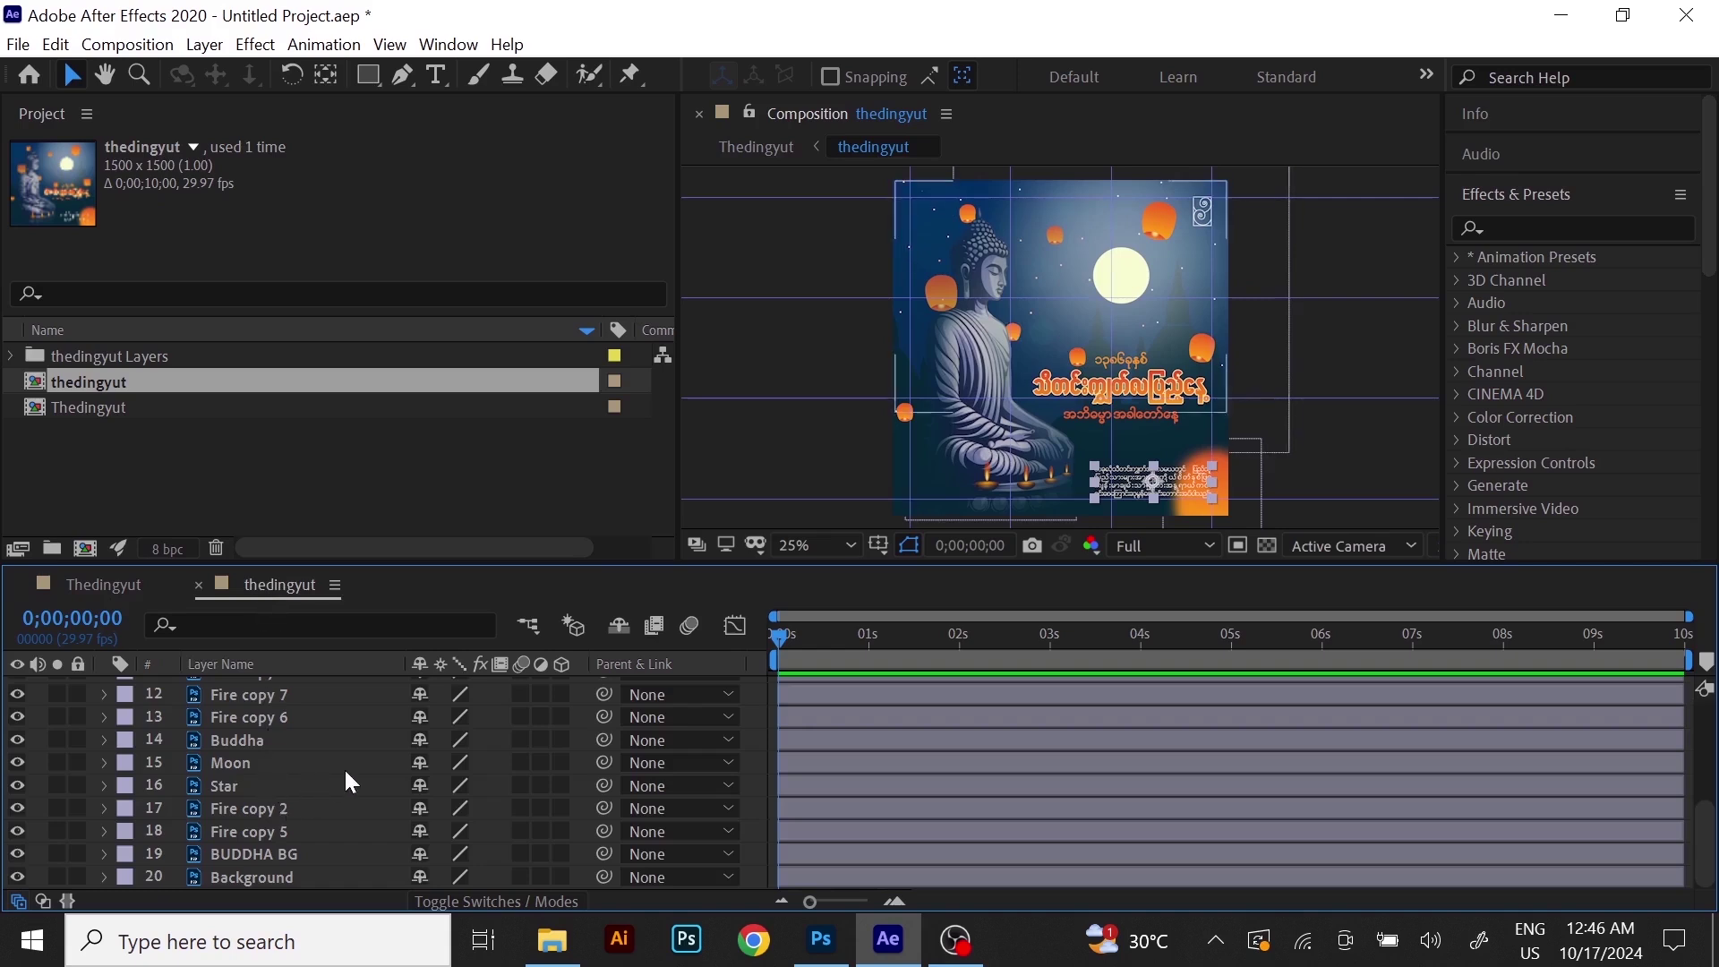
{"action": "left_click", "coordinate": [109, 584]}
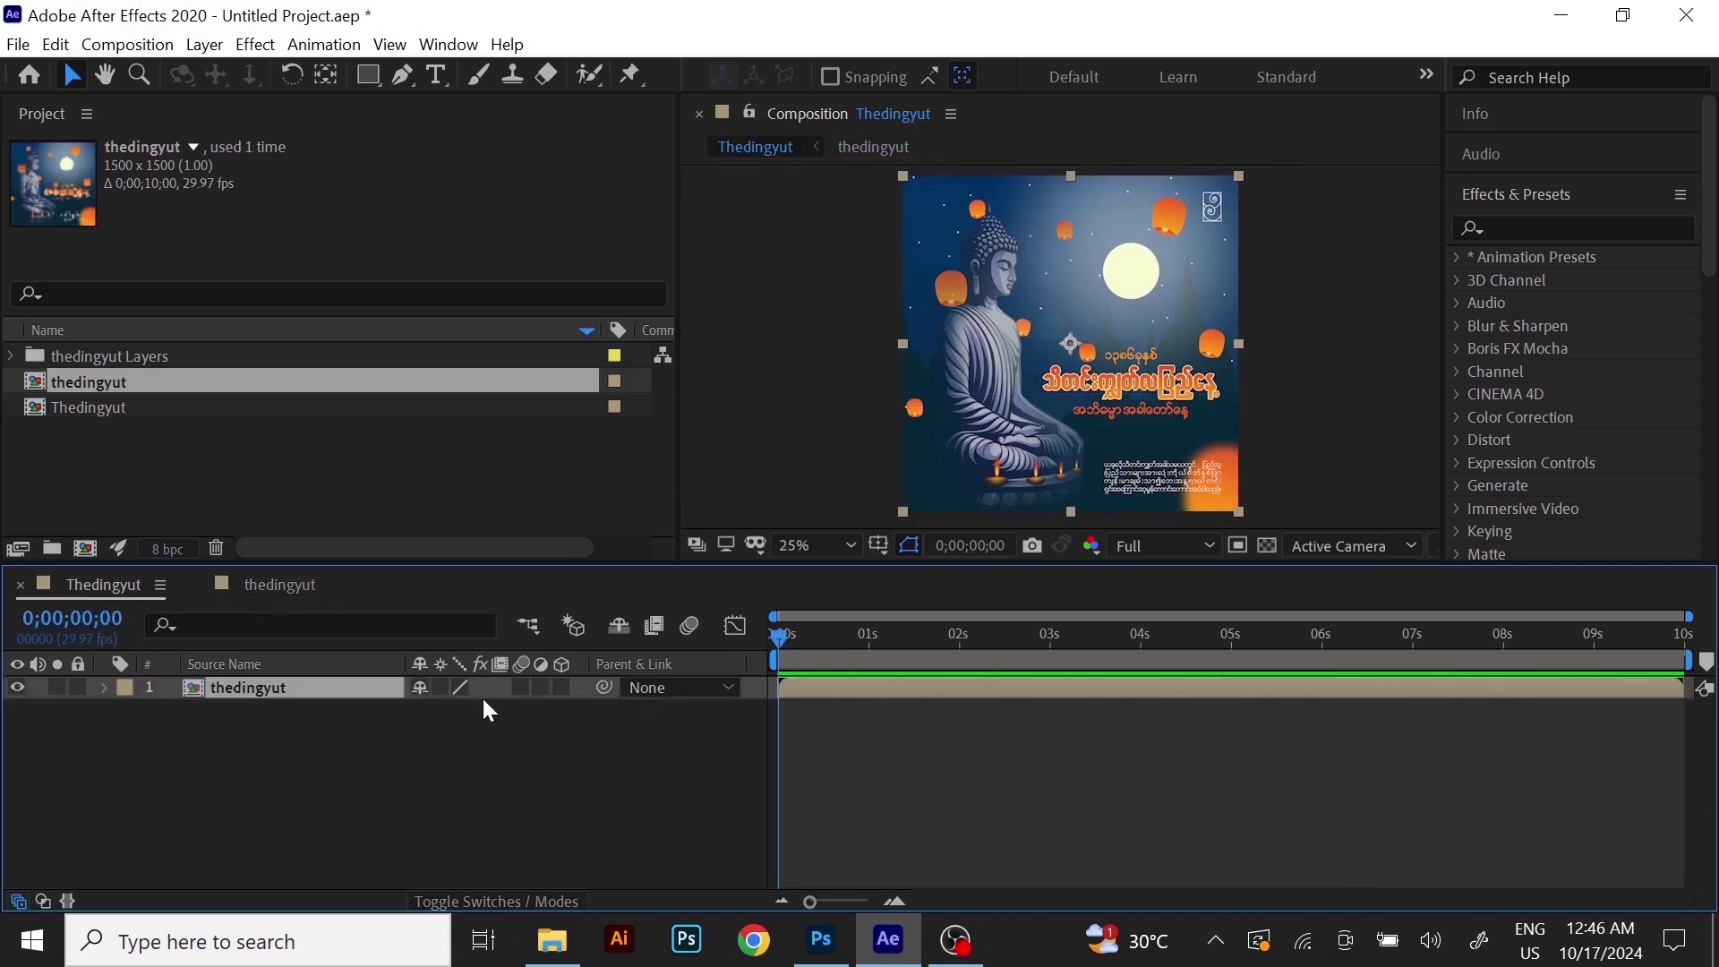
{"action": "left_click", "coordinate": [275, 591]}
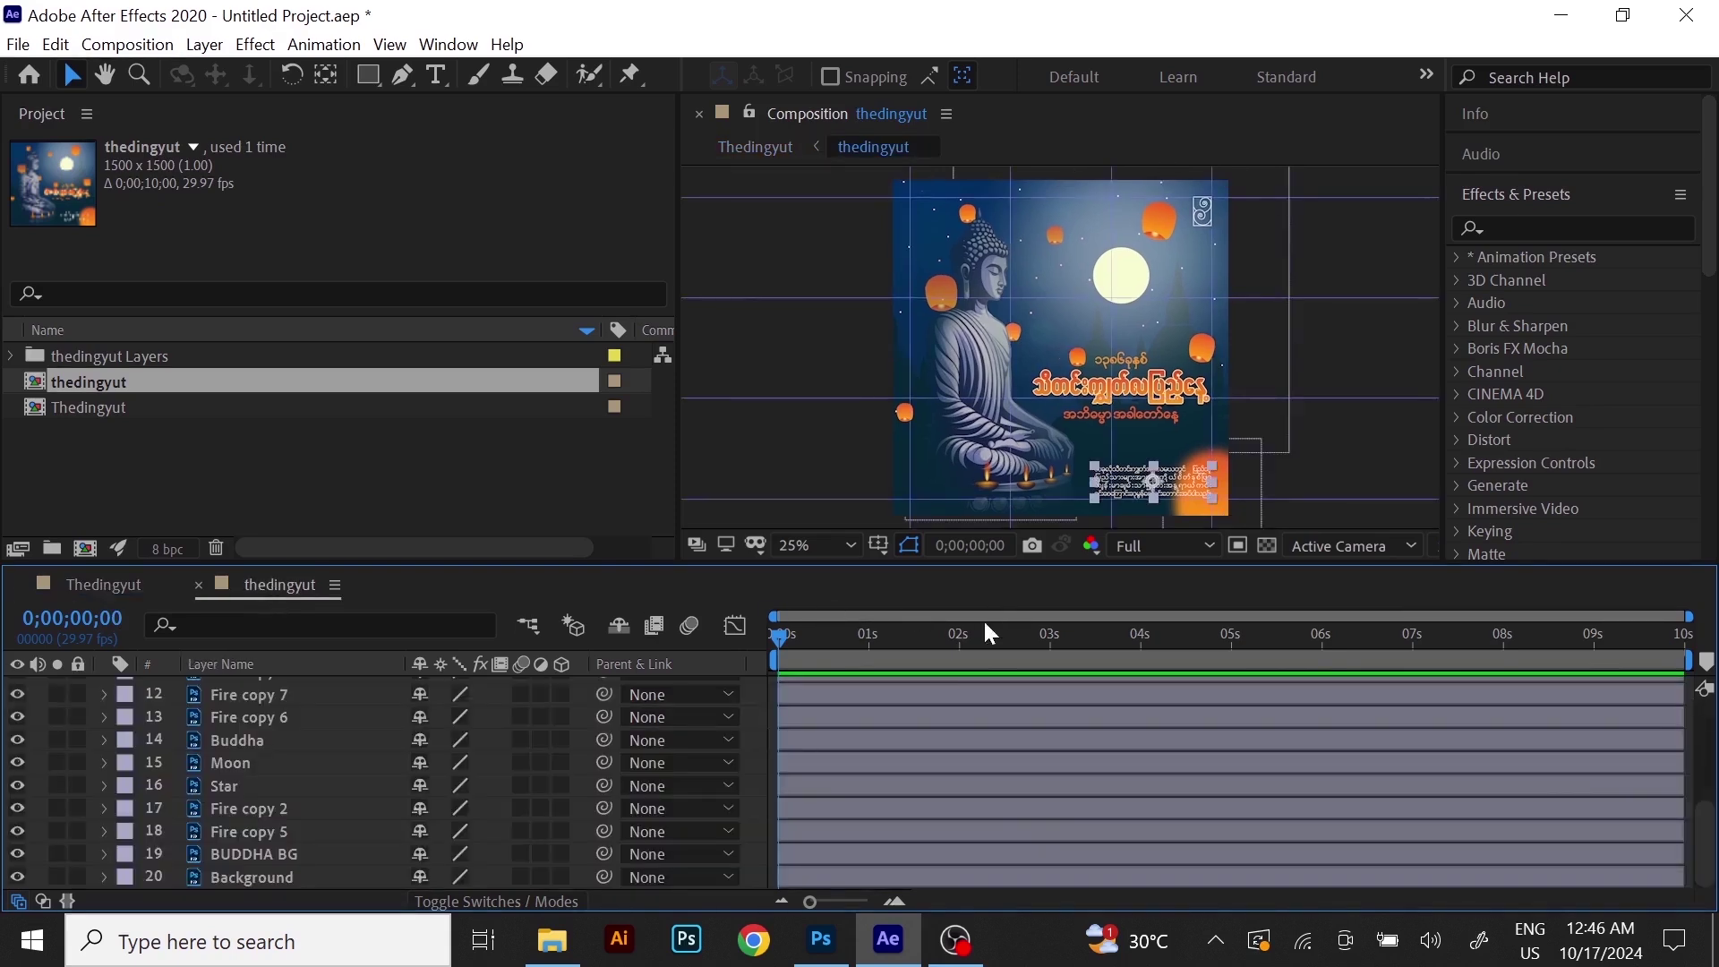
{"action": "scroll", "coordinate": [308, 765], "scroll_direction": "up", "scroll_amount": 4}
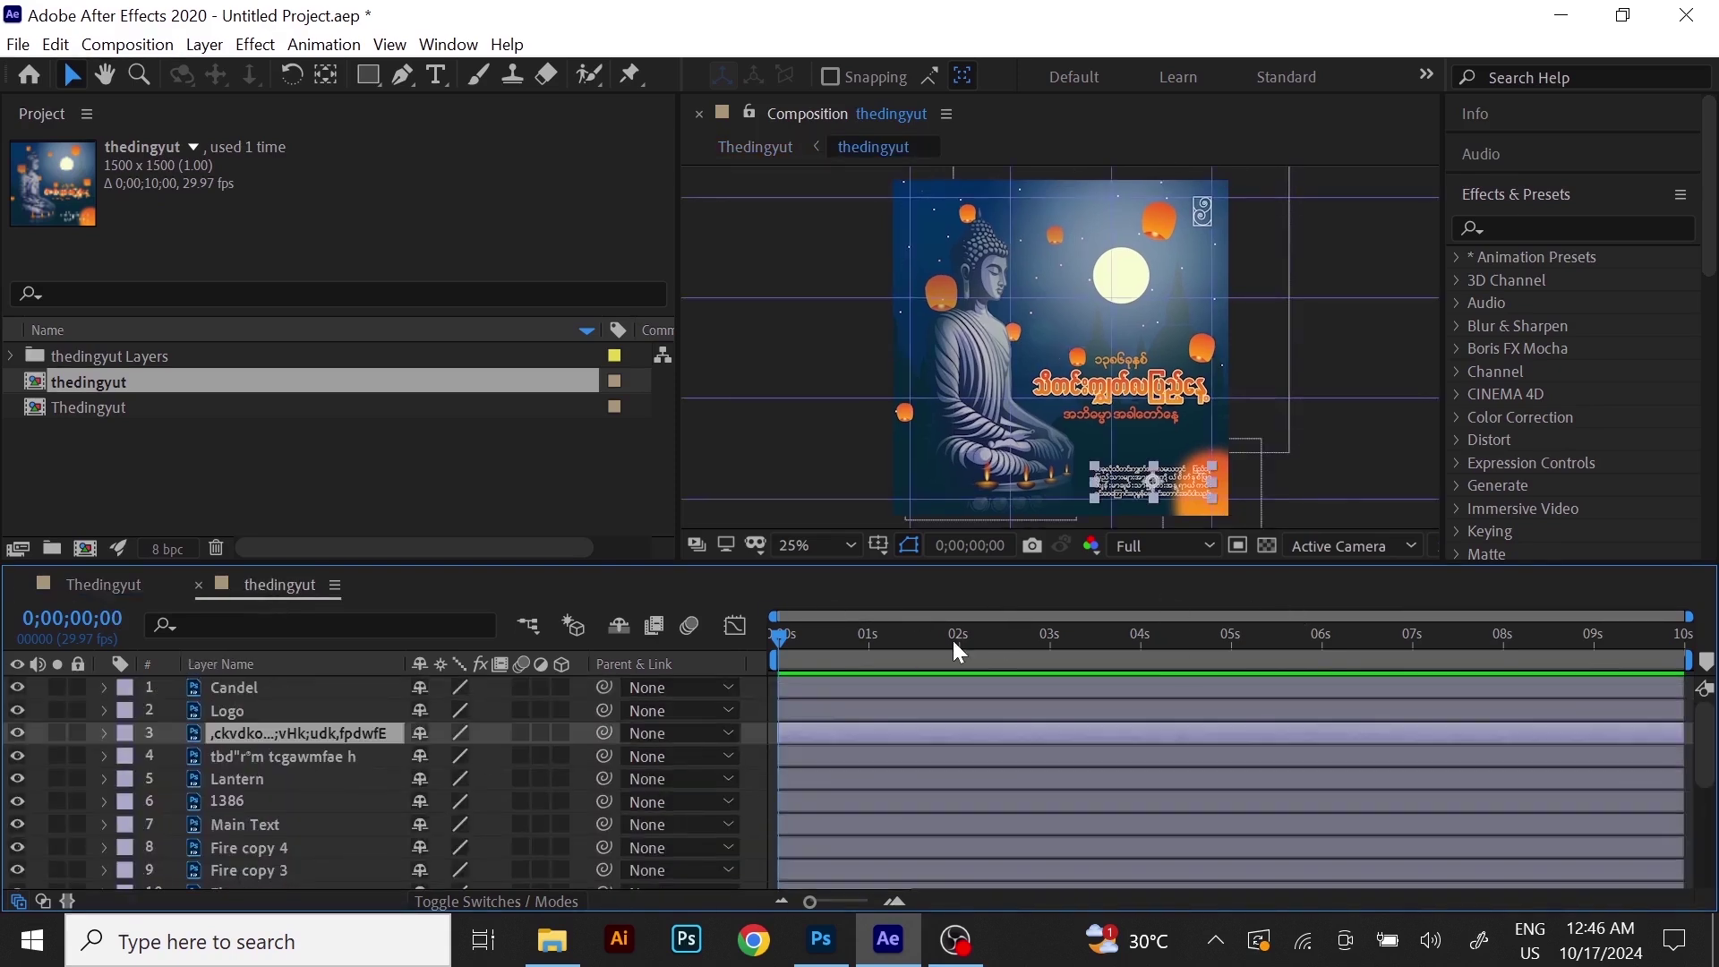
{"action": "scroll", "coordinate": [1046, 361], "scroll_direction": "down", "scroll_amount": 2}
{"action": "scroll", "coordinate": [1045, 362], "scroll_direction": "up", "scroll_amount": 2}
Try the Quarter preview resolution, inspect the poster's small text up close, and restore Full resolution.
{"action": "left_click", "coordinate": [782, 326]}
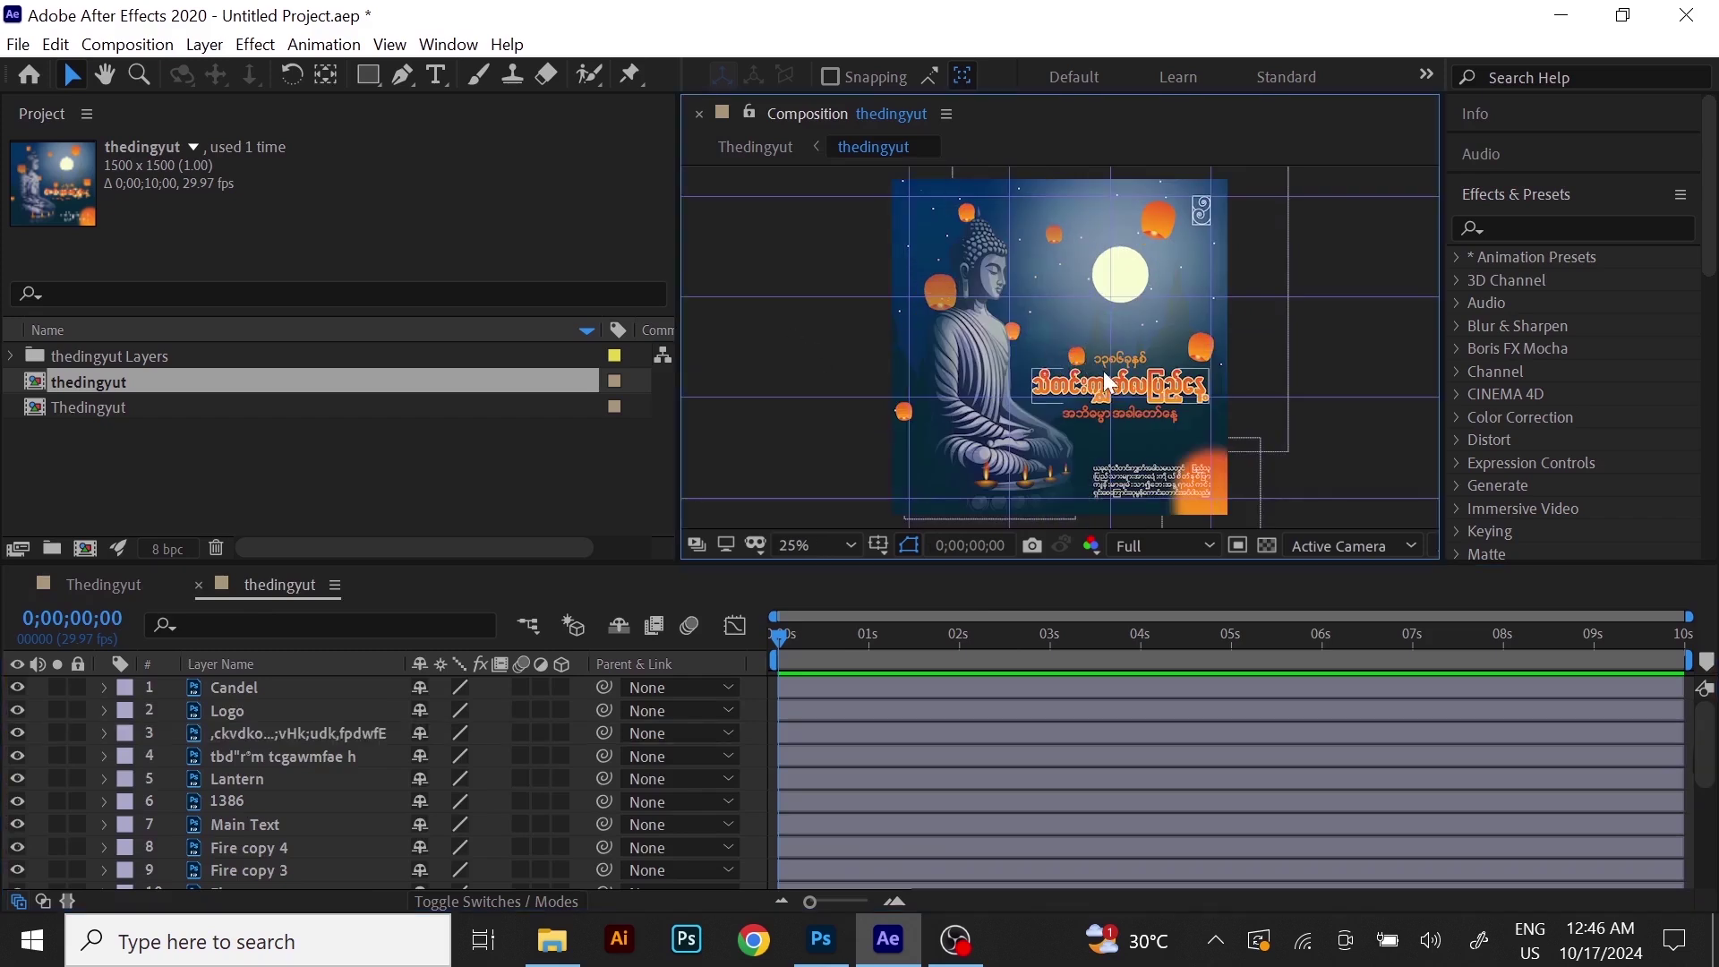
{"action": "left_click", "coordinate": [1149, 548]}
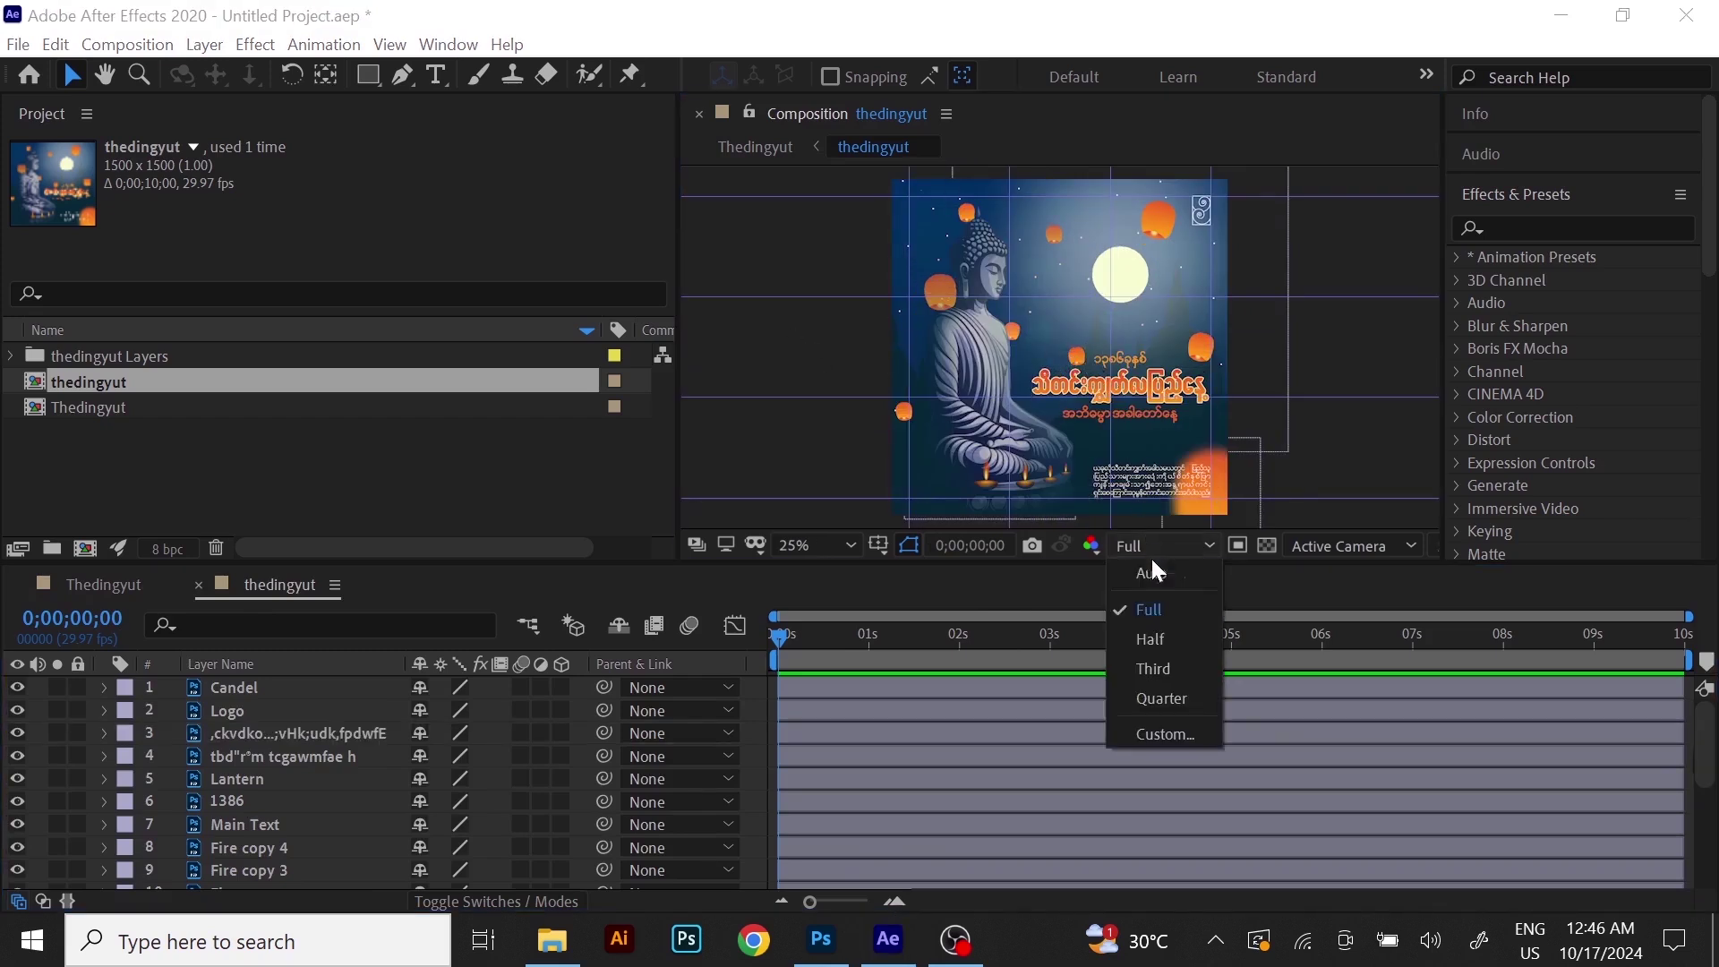
{"action": "left_click", "coordinate": [1164, 691]}
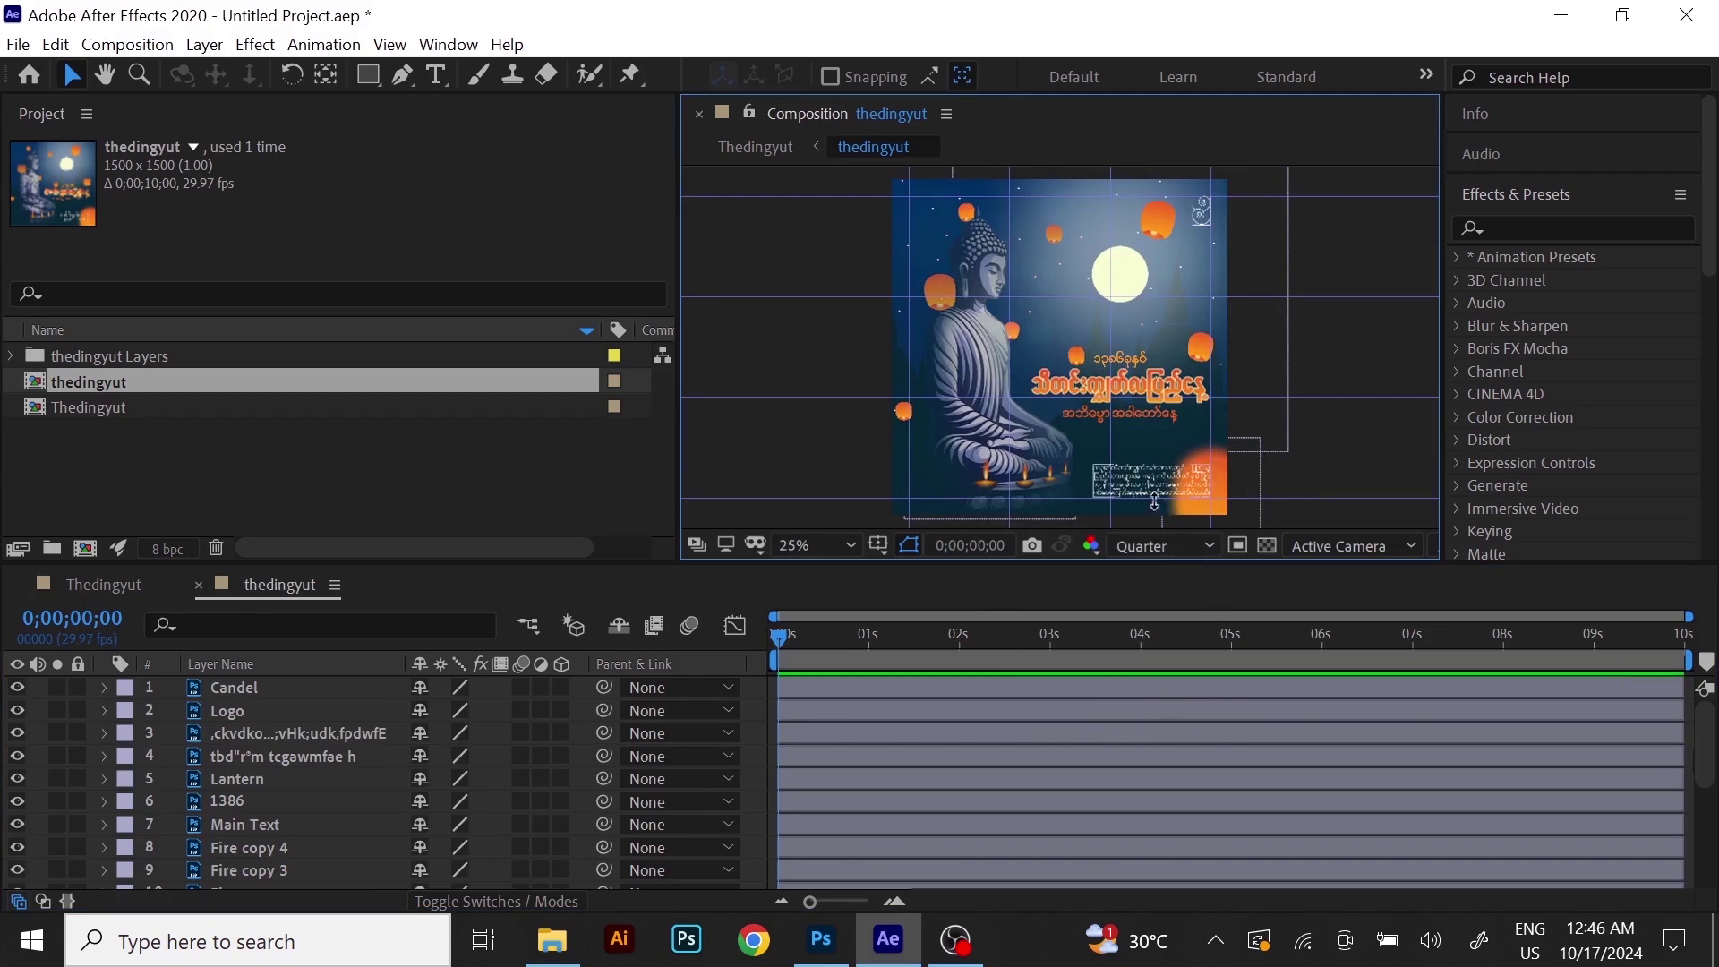
{"action": "left_click", "coordinate": [1164, 548]}
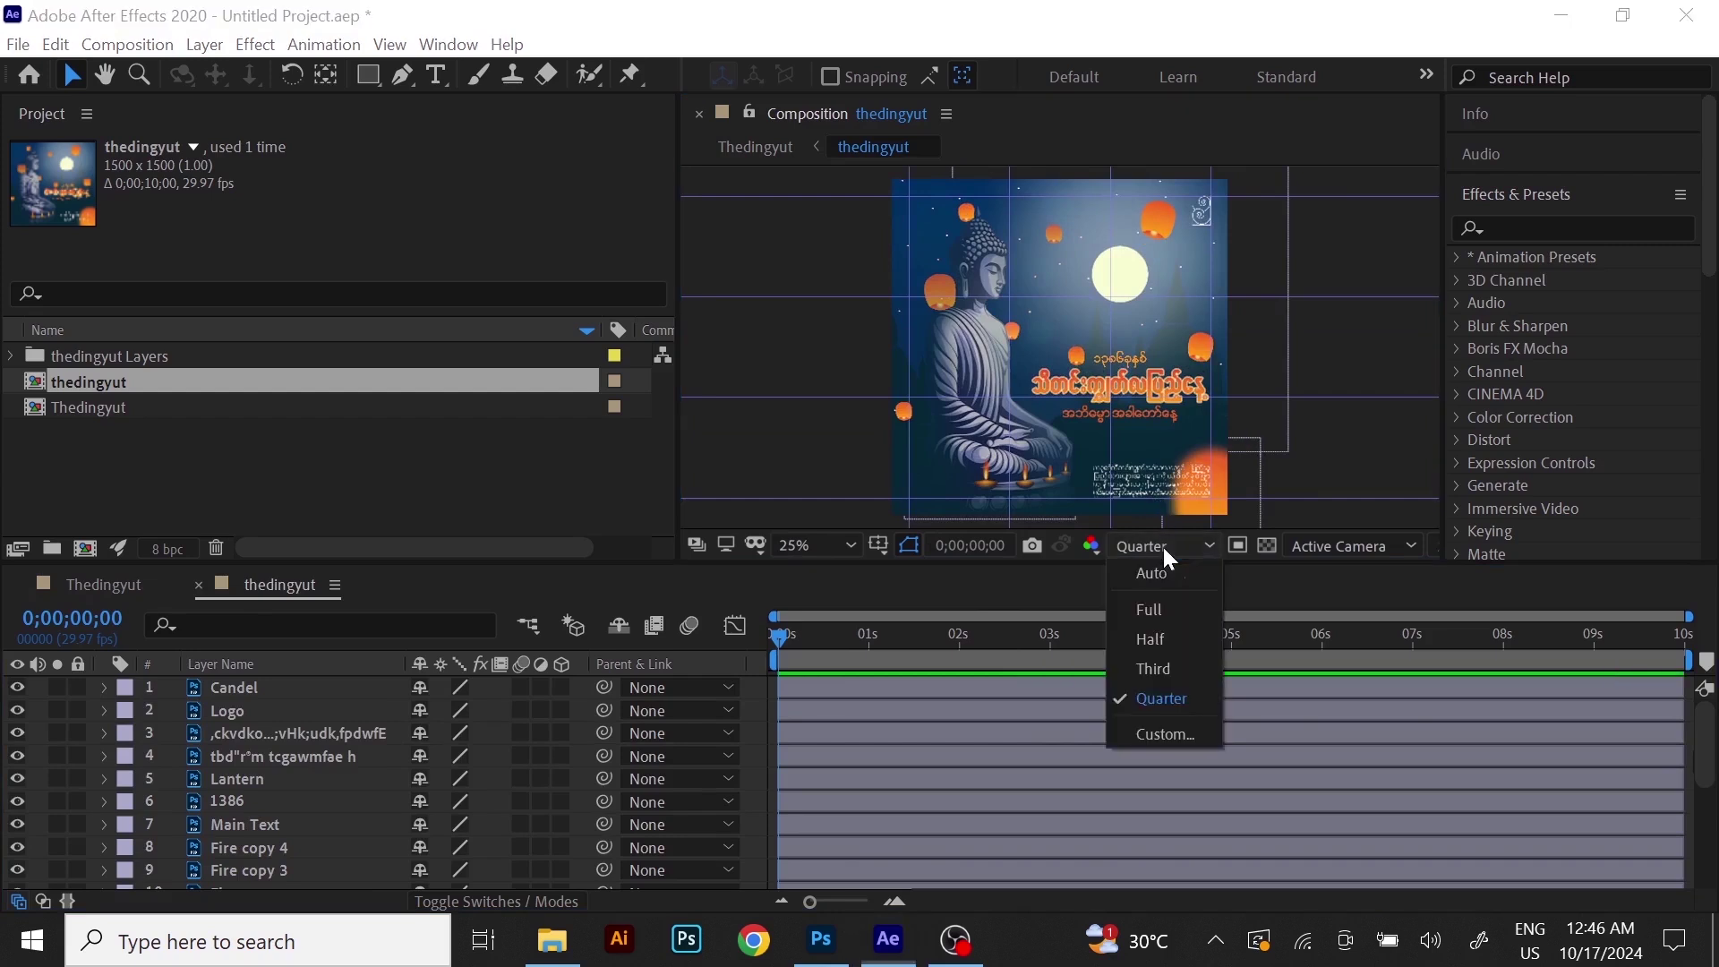
{"action": "left_click", "coordinate": [1135, 450]}
{"action": "left_click_drag", "start_coordinate": [1171, 411], "coordinate": [1134, 375]}
{"action": "scroll", "coordinate": [1131, 377], "scroll_direction": "up", "scroll_amount": 4}
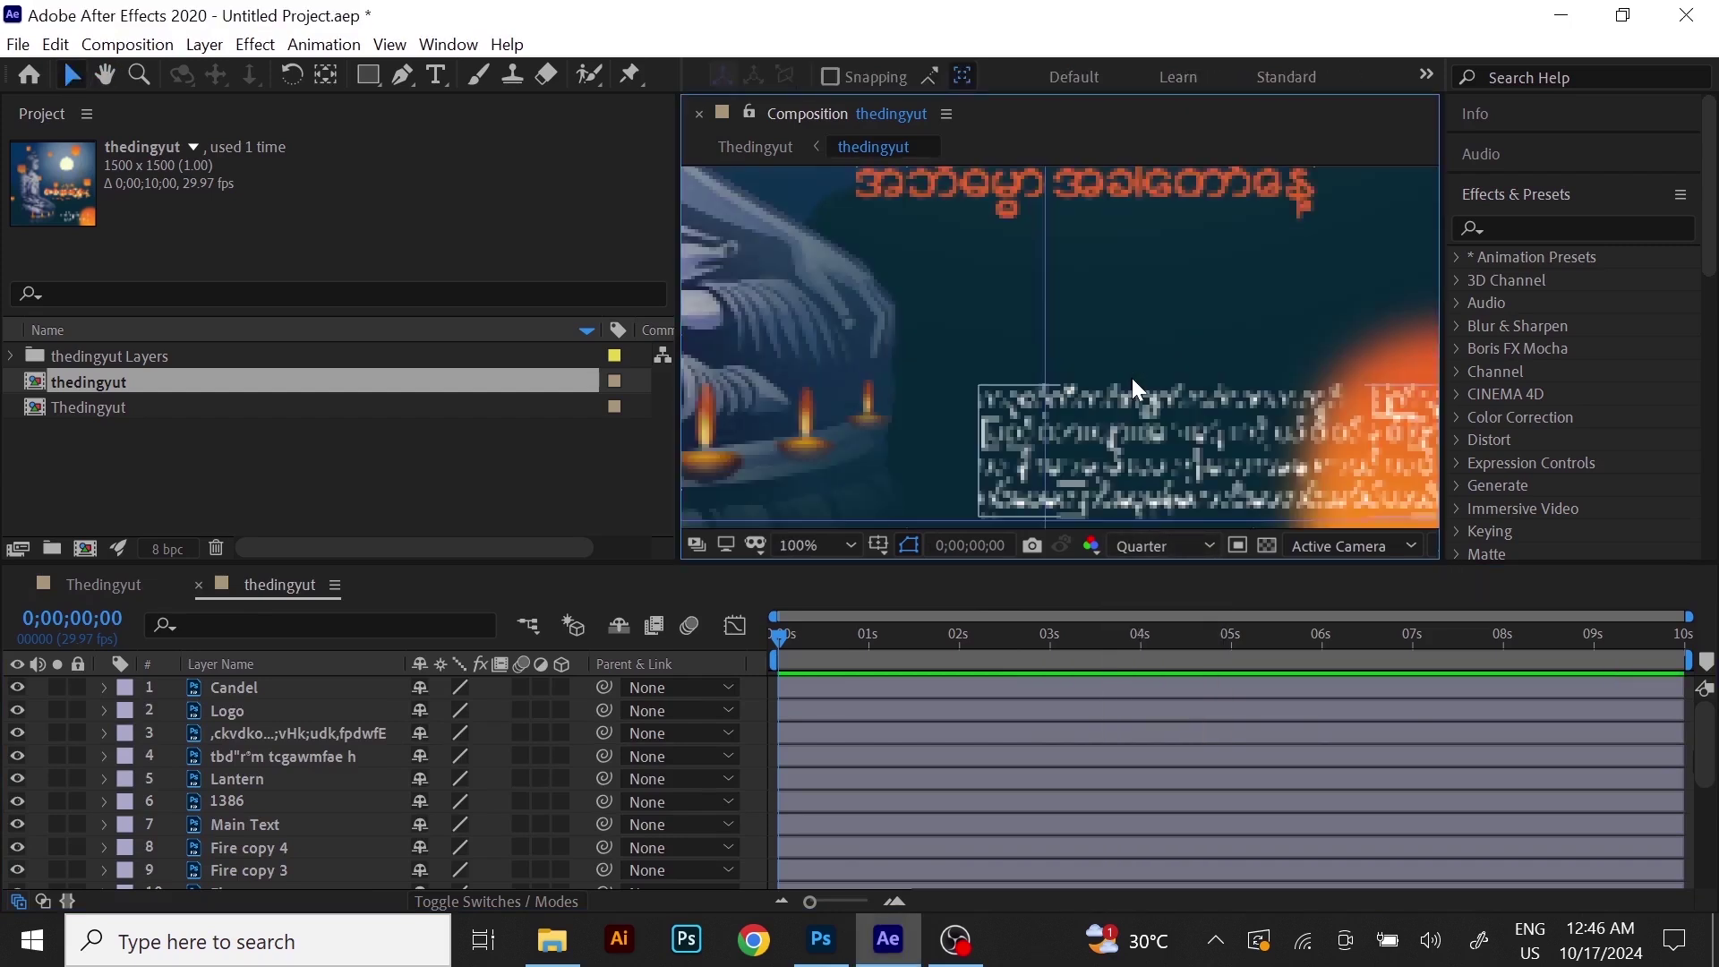
{"action": "left_click", "coordinate": [1168, 551]}
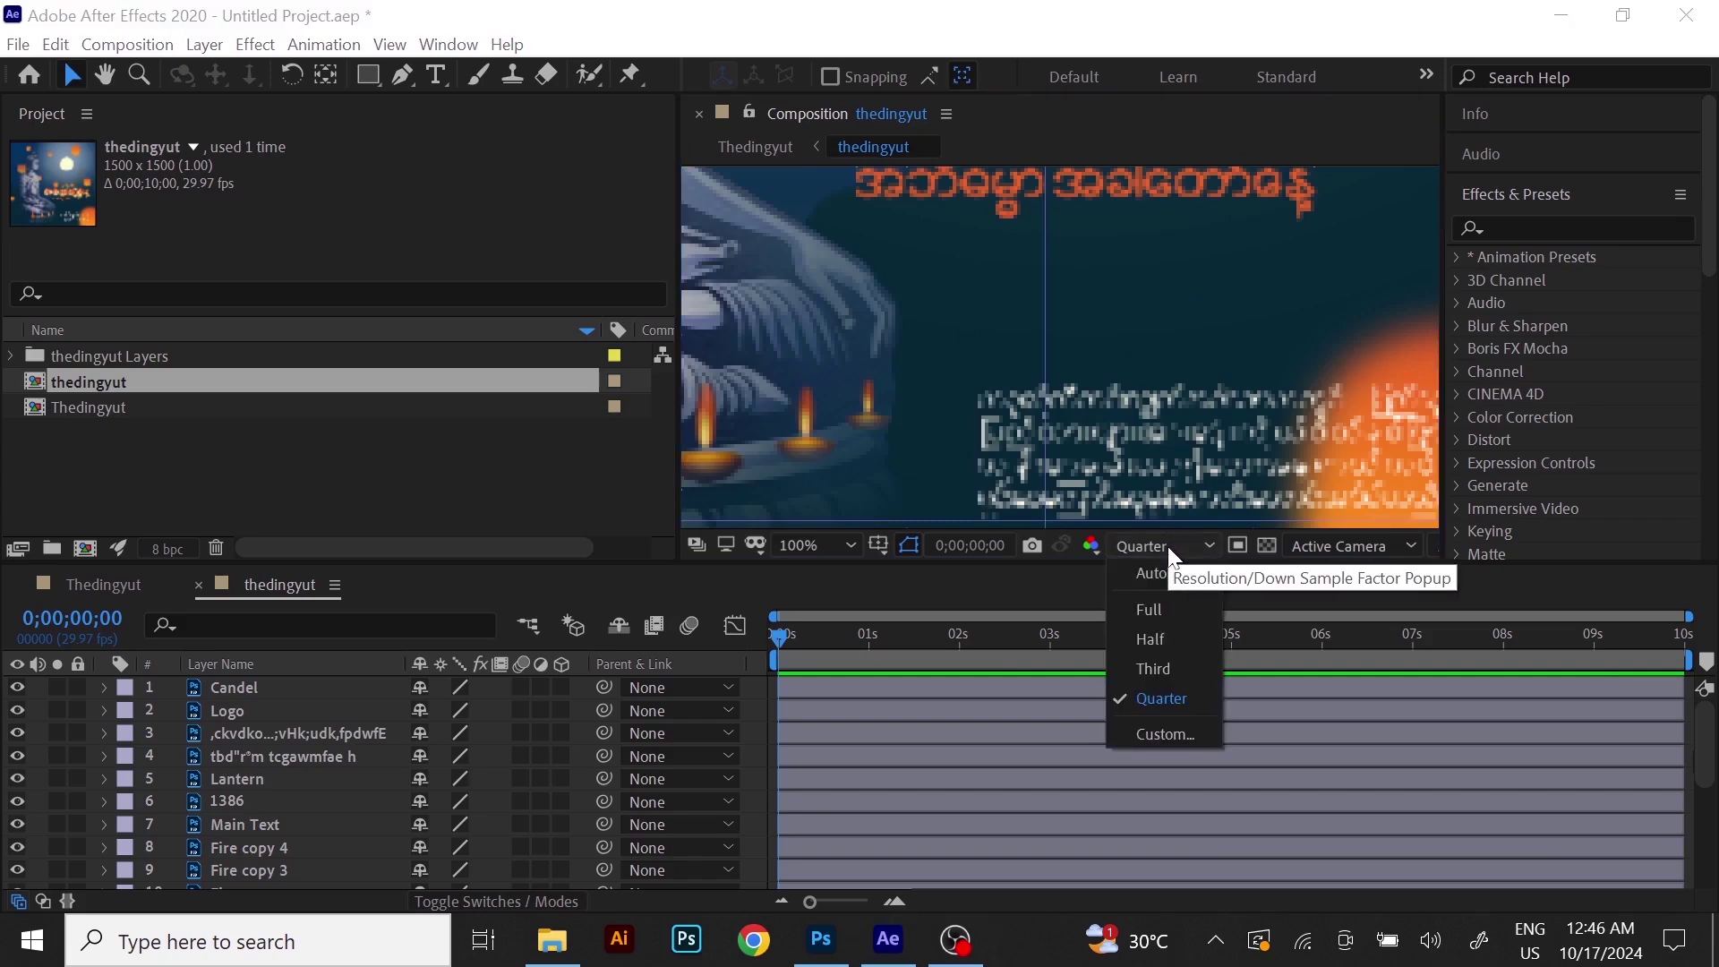
{"action": "left_click", "coordinate": [1152, 612]}
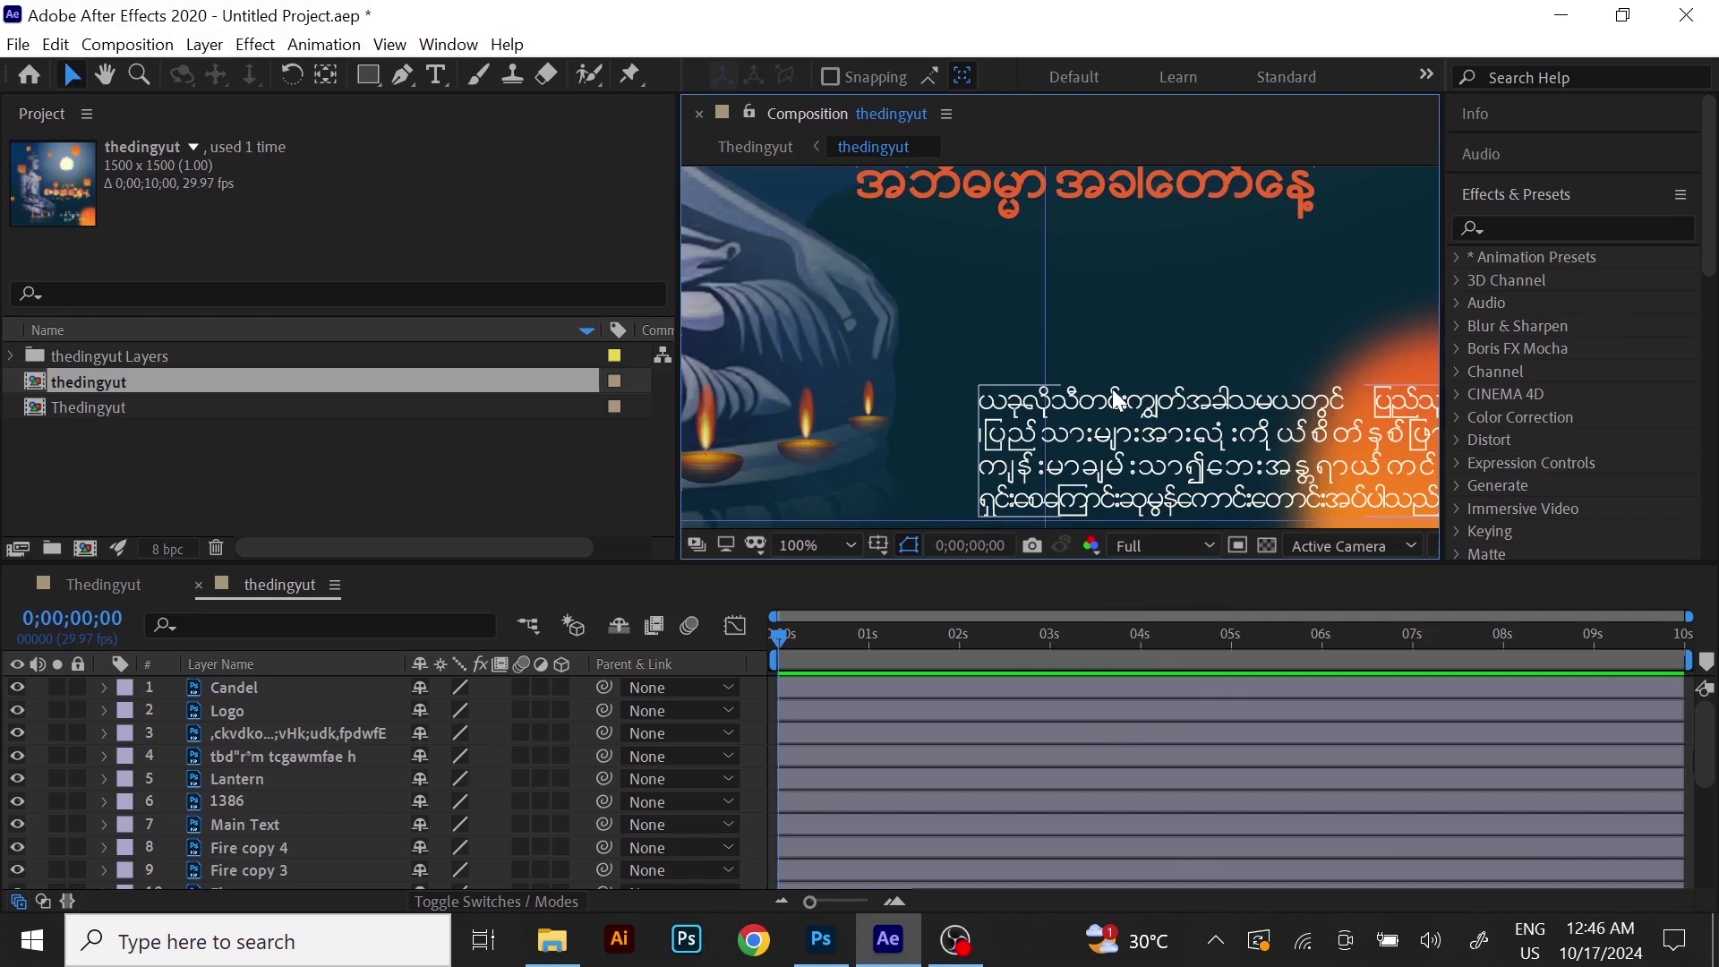
Set the nested composition's preview resolution to Quarter and bring the whole poster back into view.
{"action": "left_click", "coordinate": [1184, 537]}
{"action": "left_click", "coordinate": [1171, 700]}
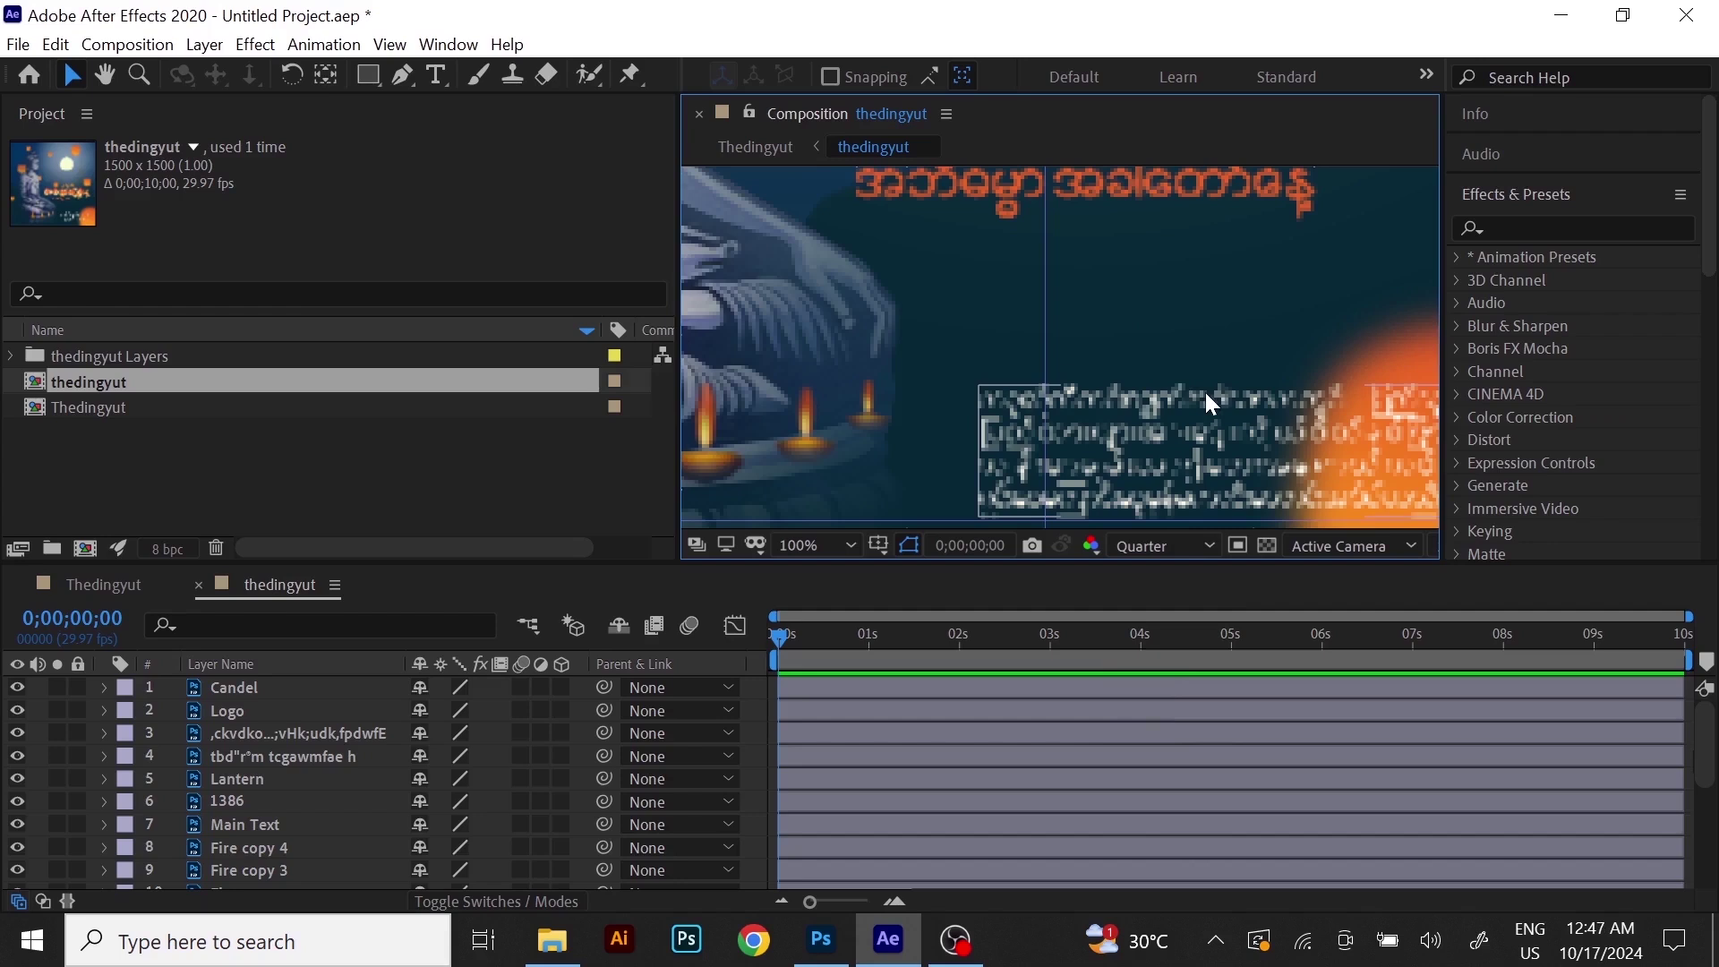
{"action": "scroll", "coordinate": [1110, 374], "scroll_direction": "down", "scroll_amount": 2}
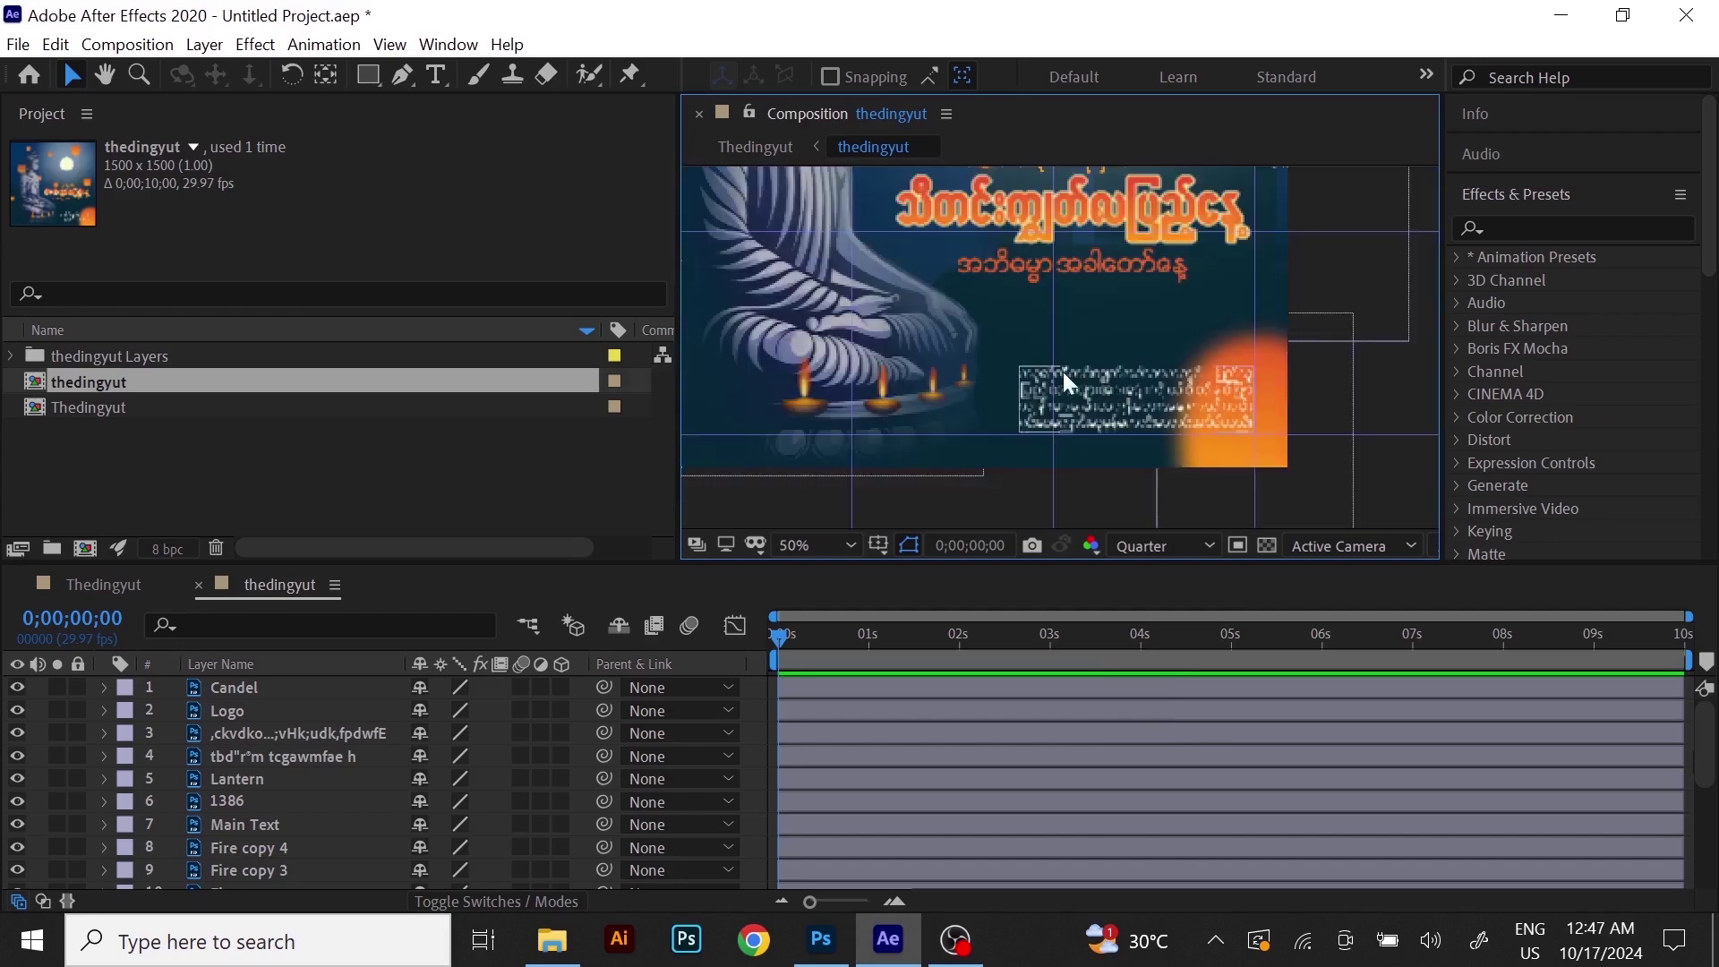
{"action": "left_click_drag", "start_coordinate": [879, 326], "coordinate": [982, 394]}
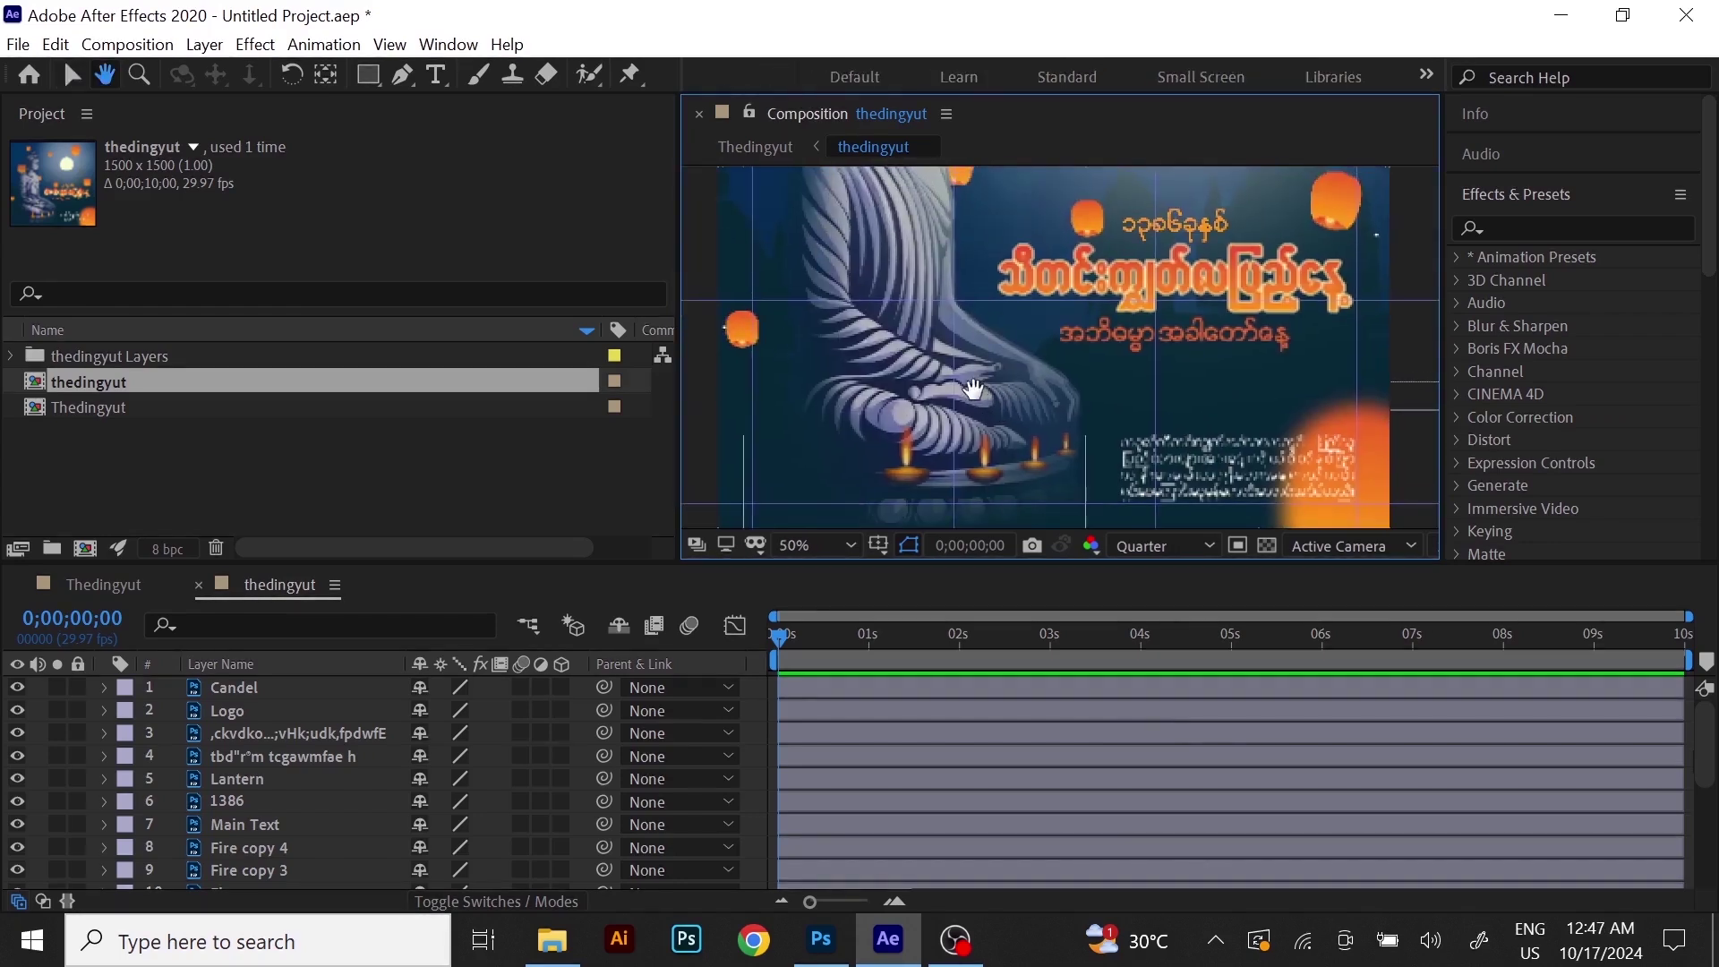
{"action": "scroll", "coordinate": [1081, 334], "scroll_direction": "down", "scroll_amount": 1}
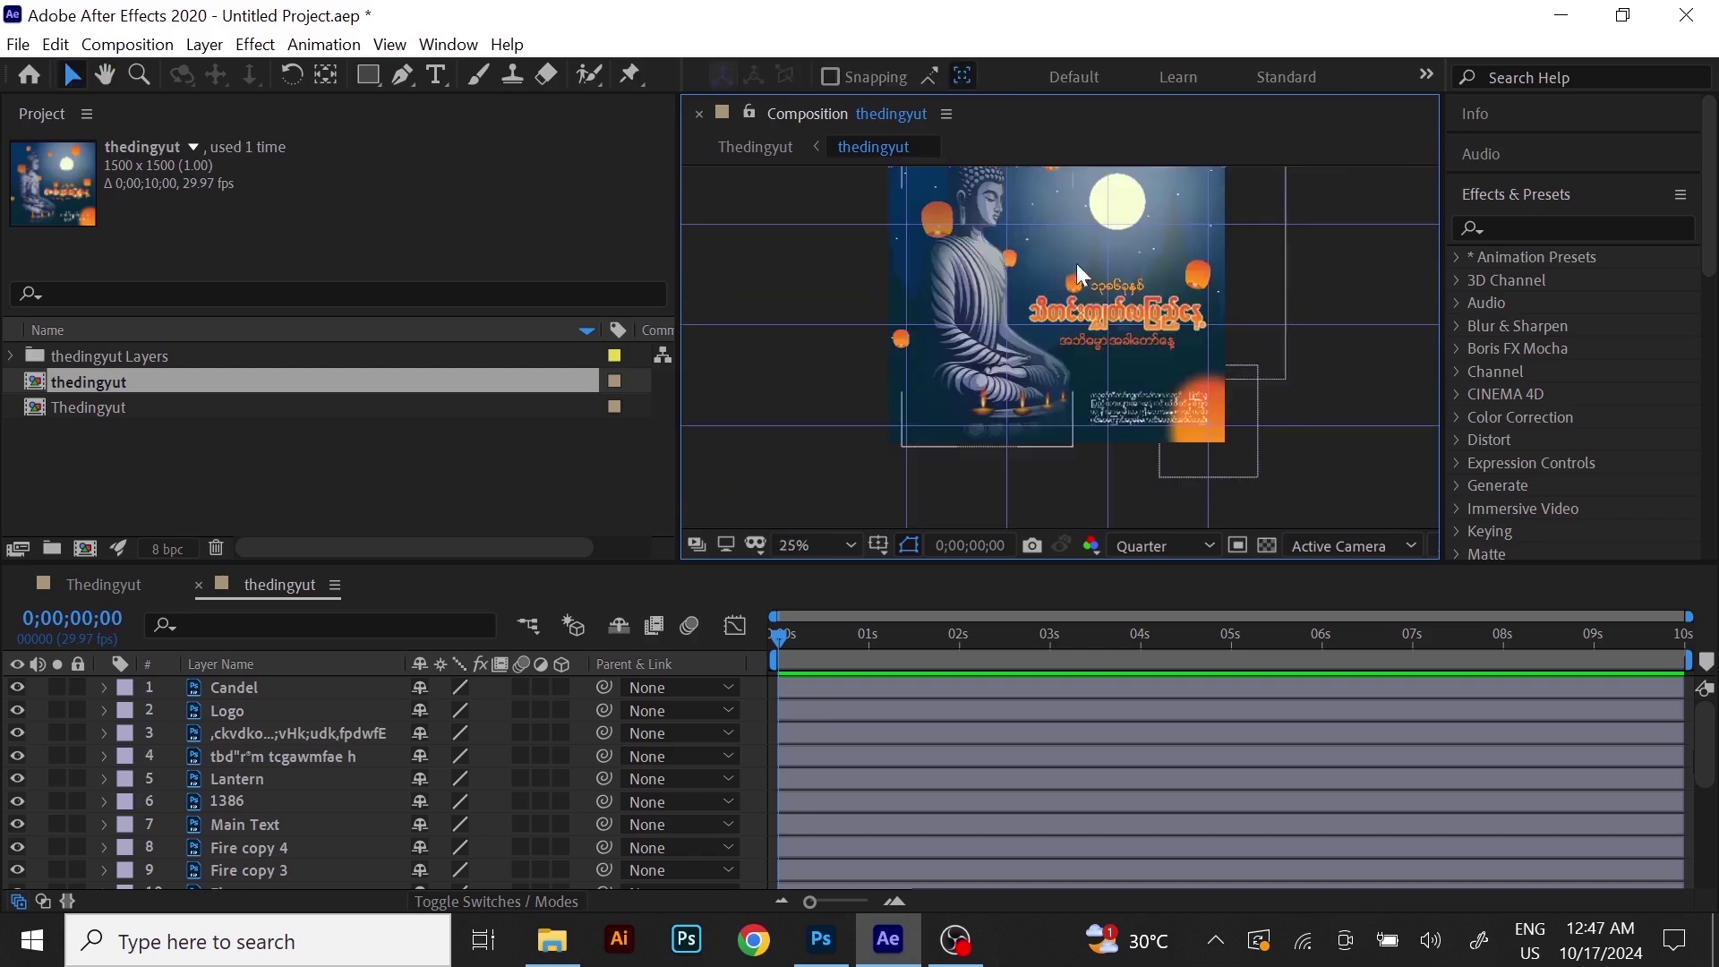
{"action": "key", "text": "space"}
{"action": "left_click_drag", "start_coordinate": [1058, 322], "coordinate": [1060, 327]}
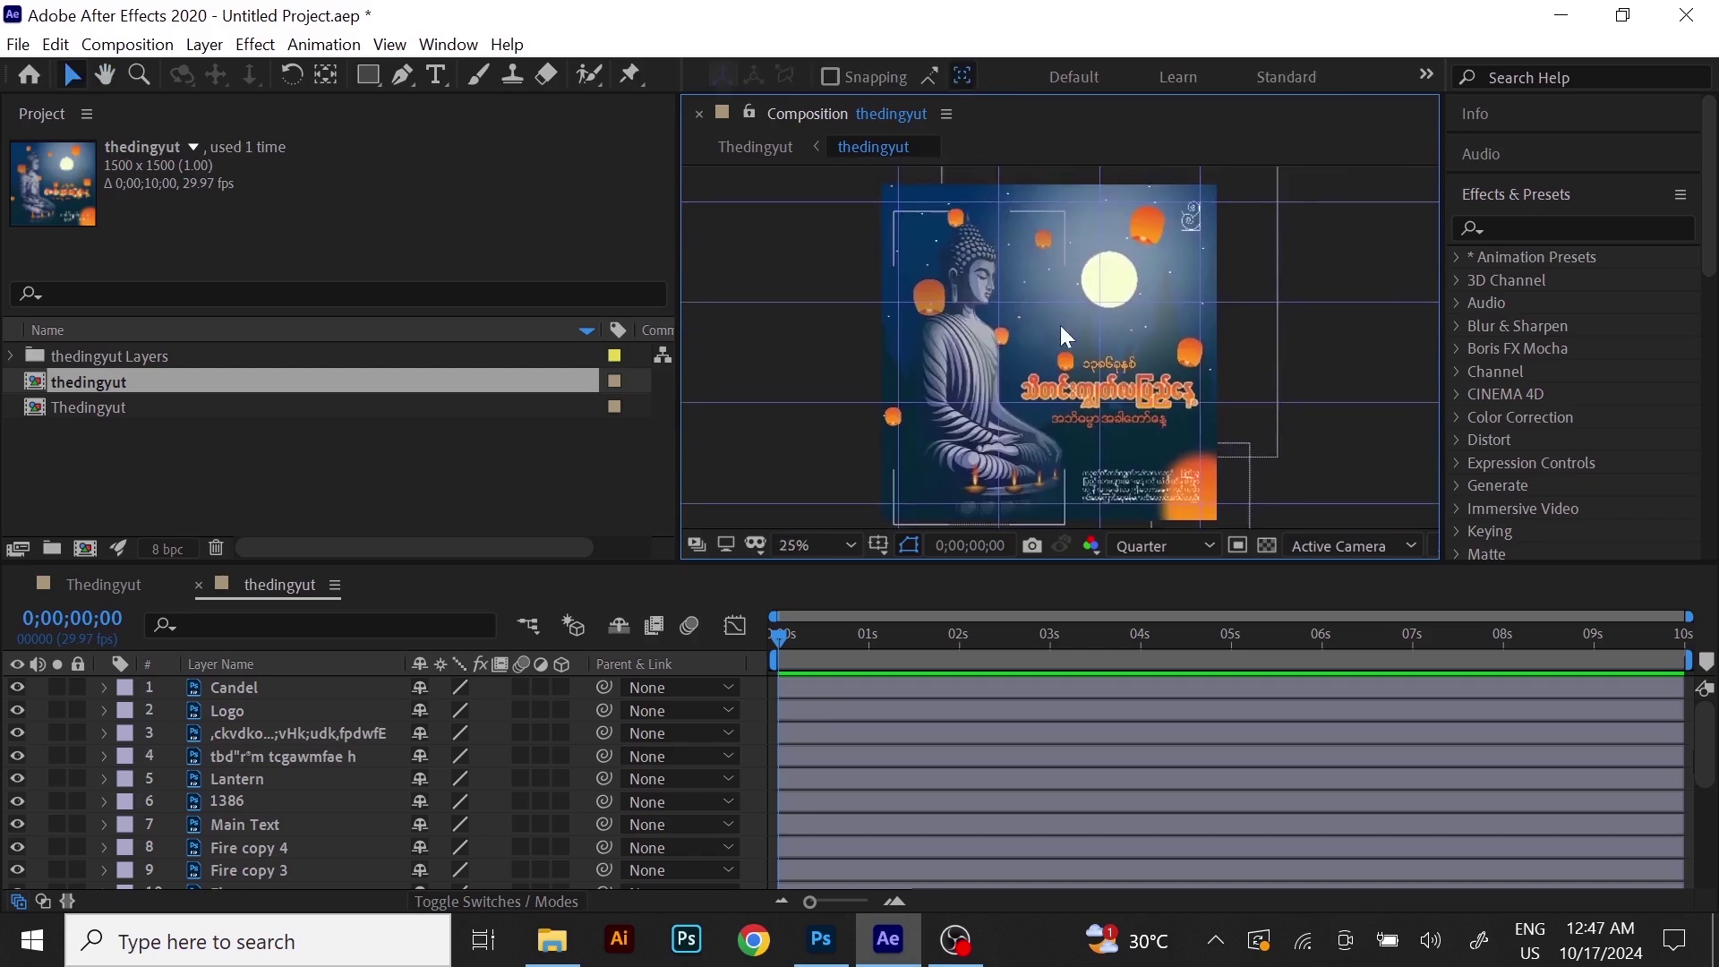
{"action": "key", "text": "space"}
{"action": "left_click_drag", "start_coordinate": [1061, 324], "coordinate": [1068, 319]}
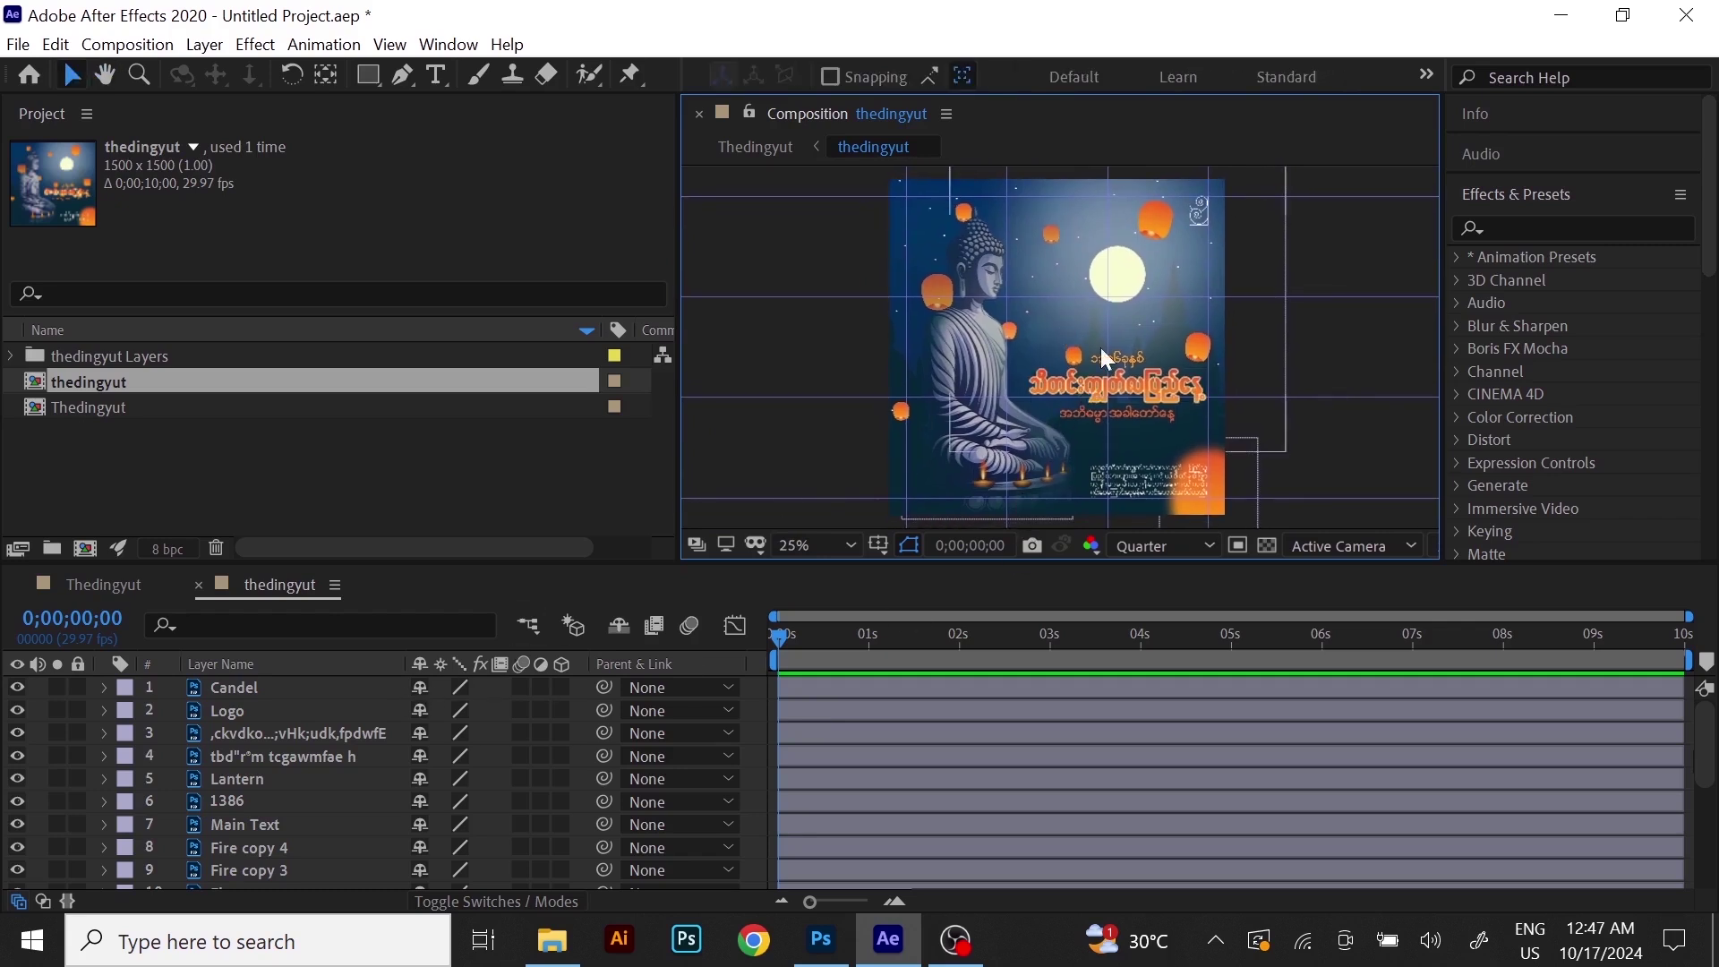
Select the Moon layer in the nested composition and expand its Transform properties.
{"action": "left_click_drag", "start_coordinate": [780, 638], "coordinate": [759, 711]}
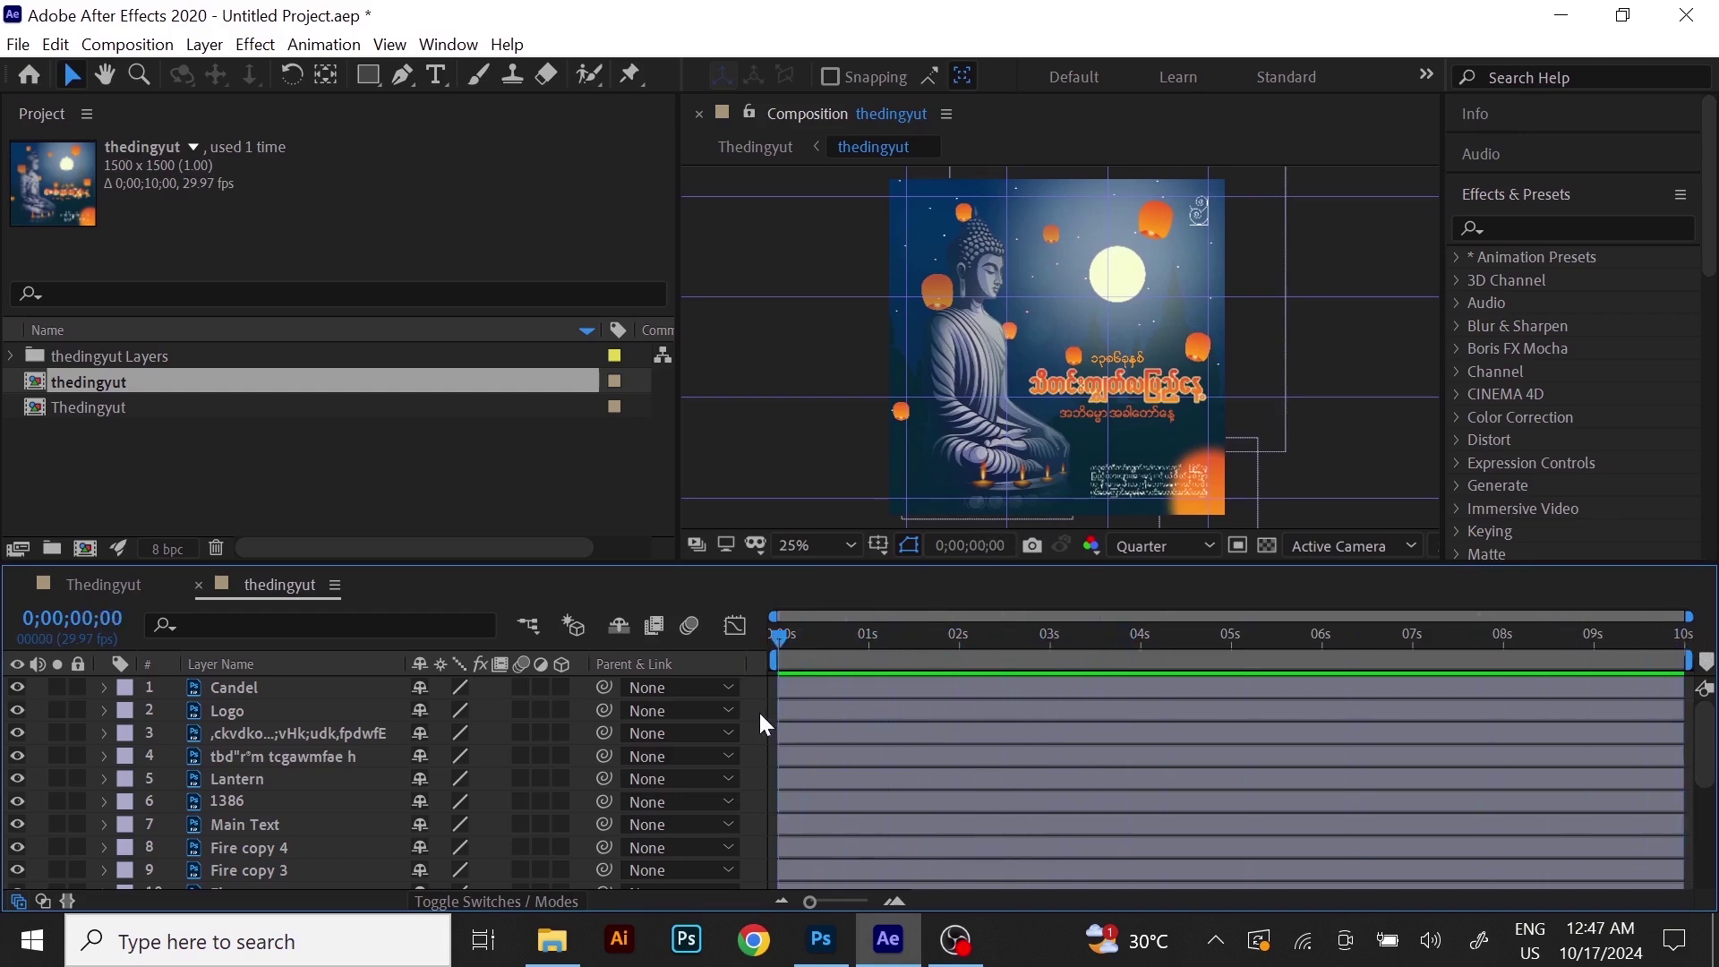
{"action": "scroll", "coordinate": [1079, 261], "scroll_direction": "up", "scroll_amount": 1}
{"action": "scroll", "coordinate": [1033, 274], "scroll_direction": "down", "scroll_amount": 1}
{"action": "scroll", "coordinate": [1084, 271], "scroll_direction": "up", "scroll_amount": 1}
{"action": "left_click_drag", "start_coordinate": [1153, 310], "coordinate": [1073, 410]}
{"action": "left_click", "coordinate": [1110, 313]}
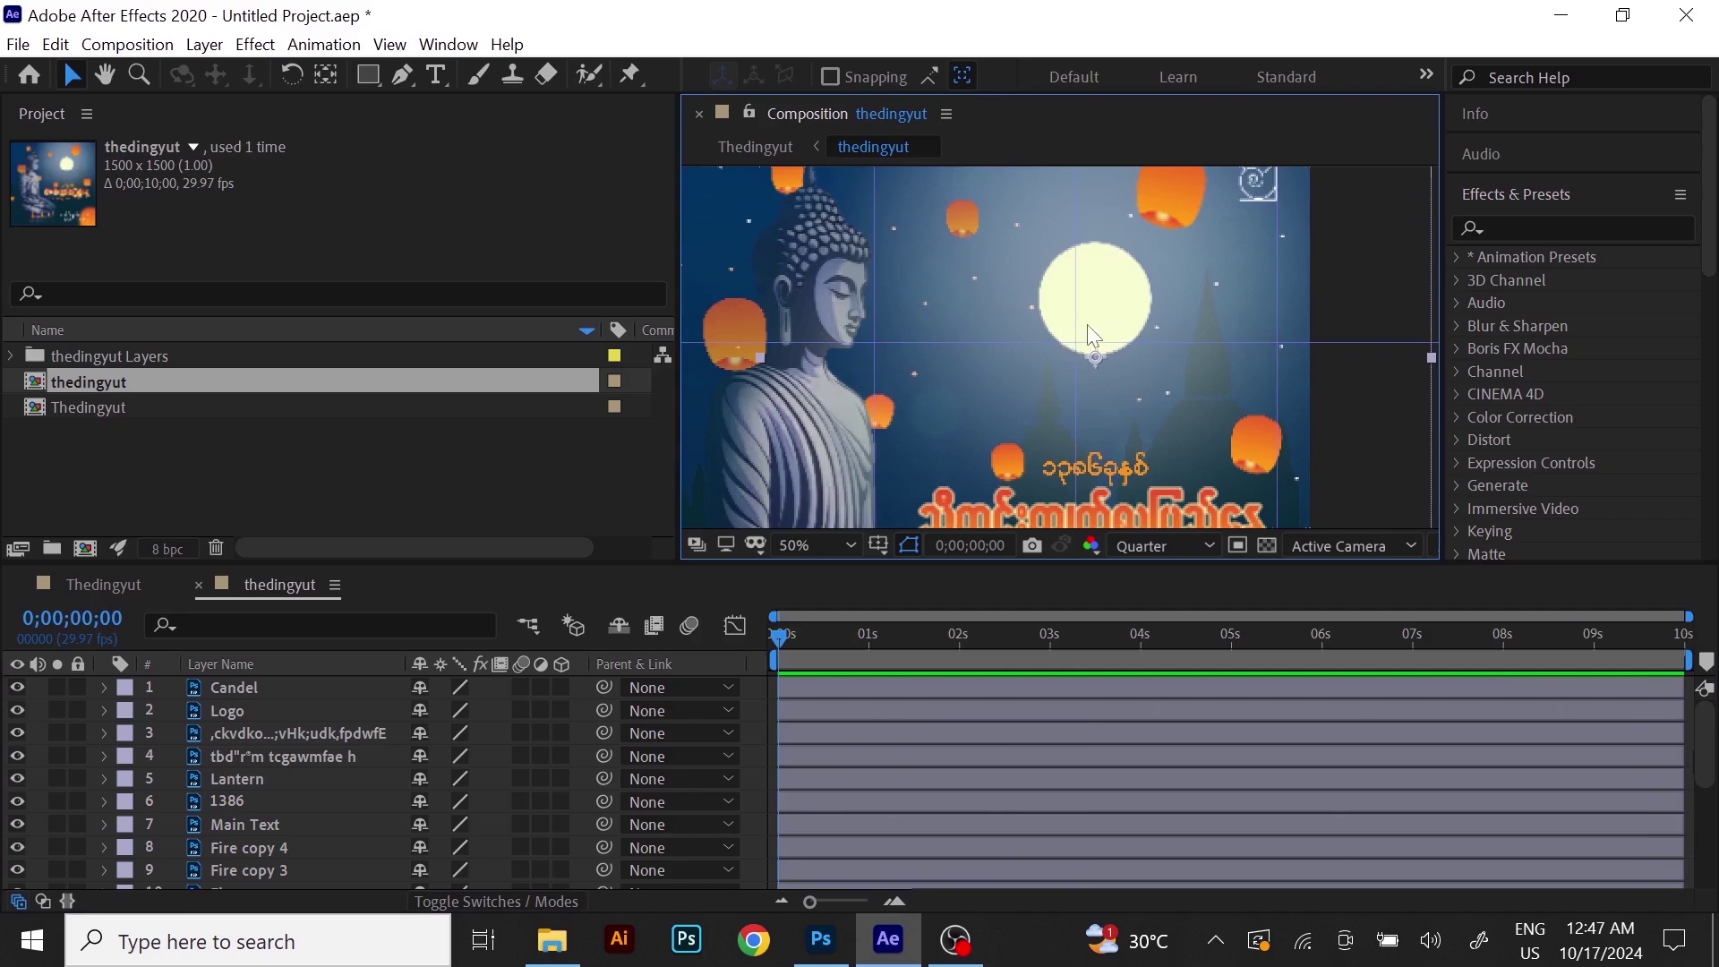
{"action": "scroll", "coordinate": [1089, 328], "scroll_direction": "down", "scroll_amount": 1}
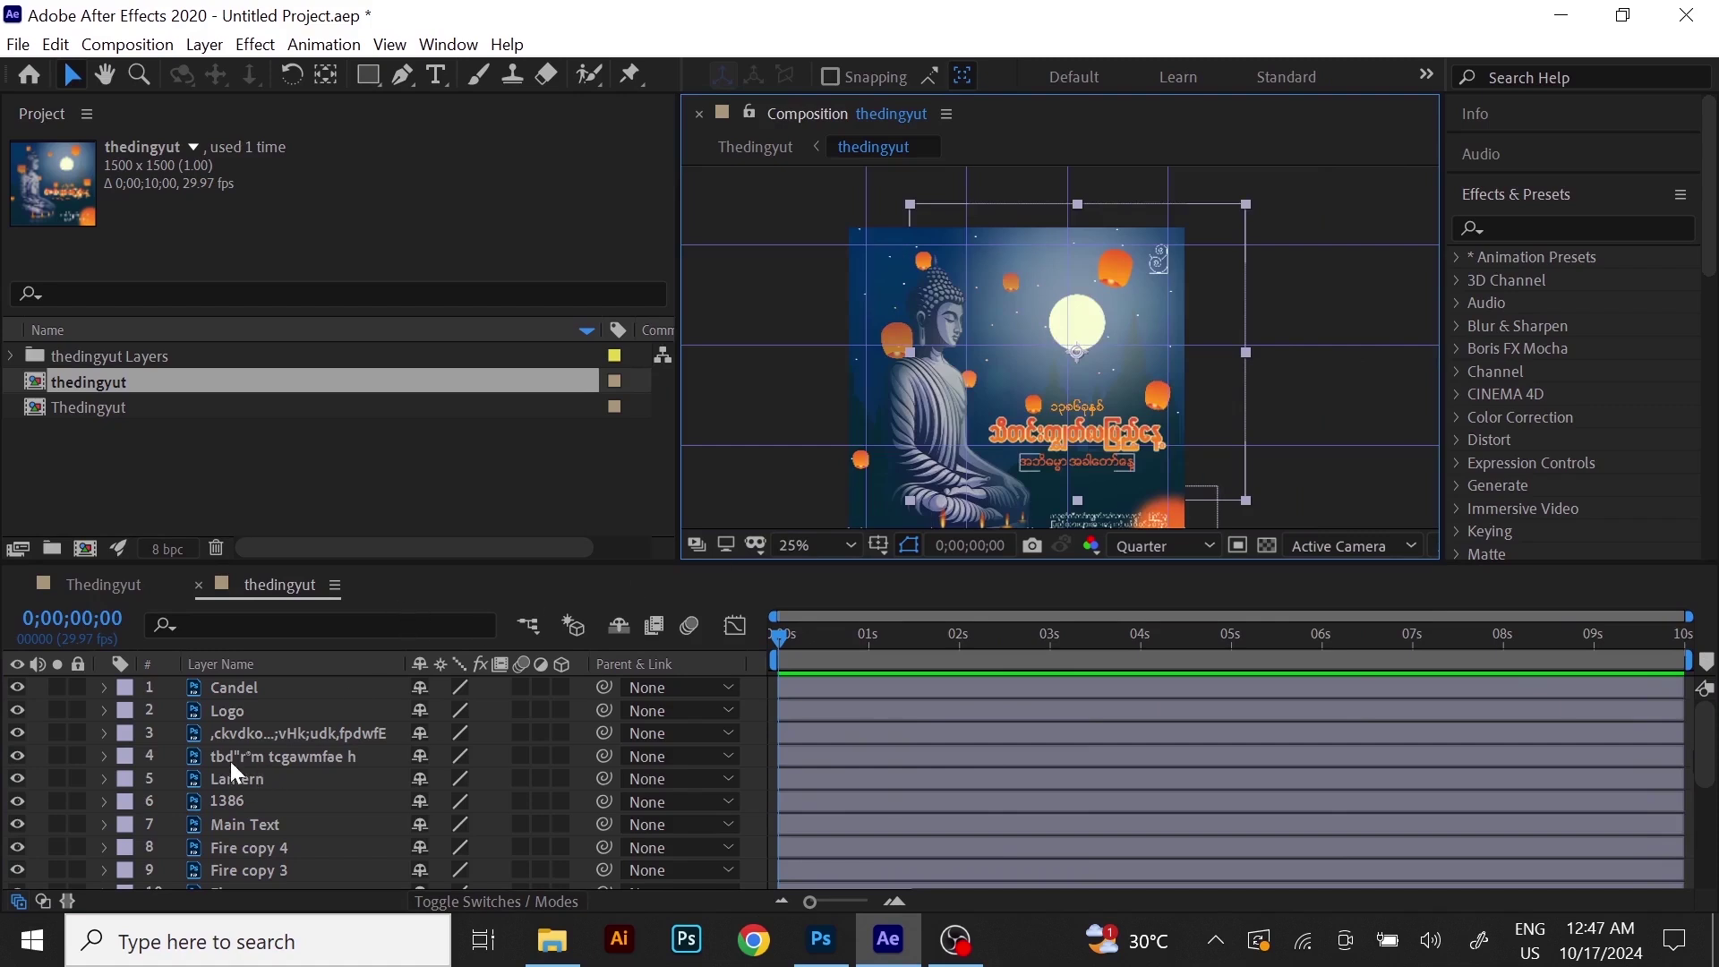
{"action": "scroll", "coordinate": [254, 756], "scroll_direction": "down", "scroll_amount": 5}
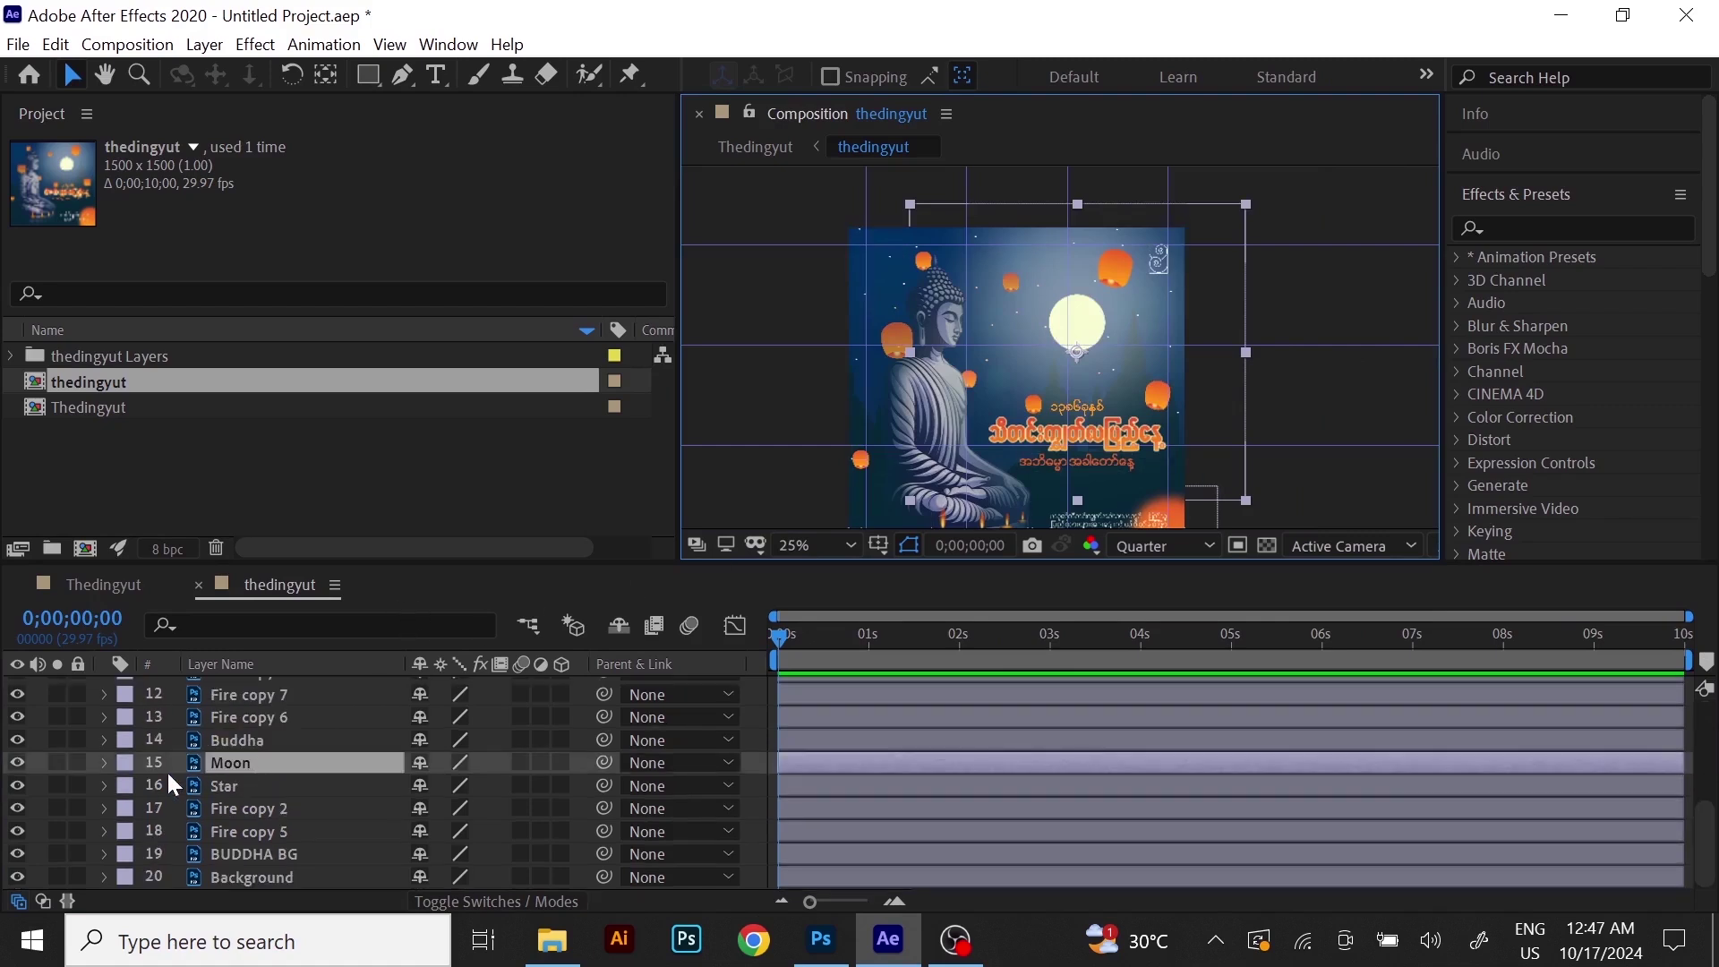
{"action": "left_click", "coordinate": [103, 762]}
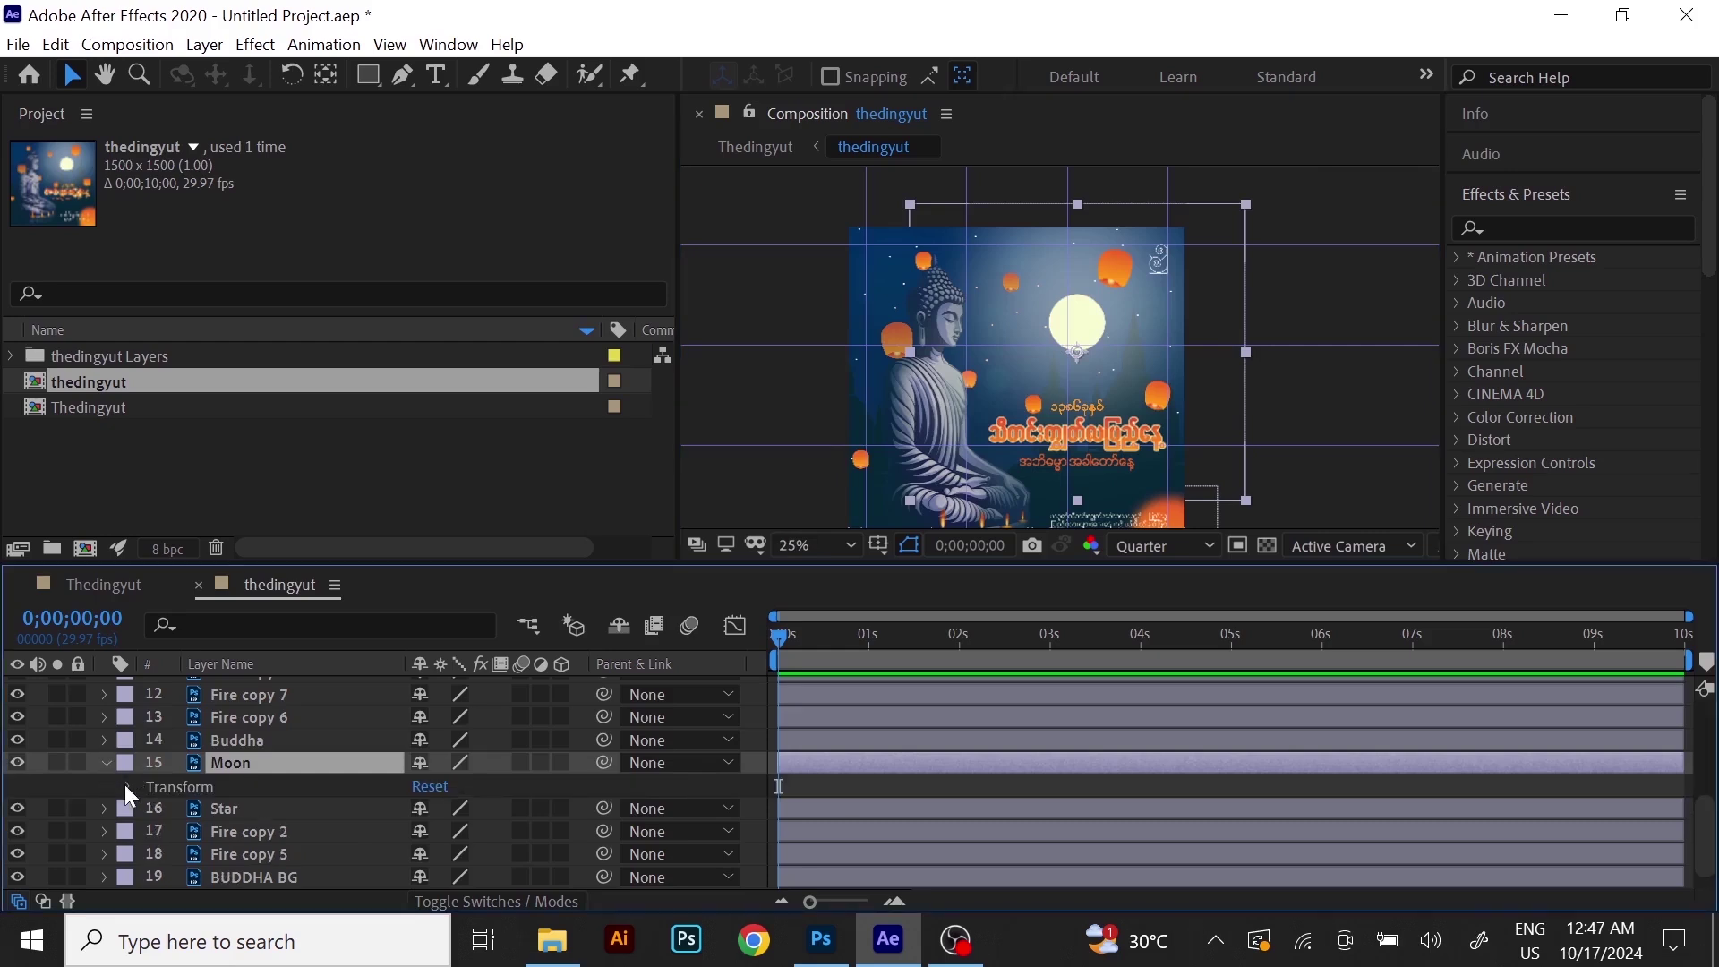
{"action": "left_click", "coordinate": [127, 786]}
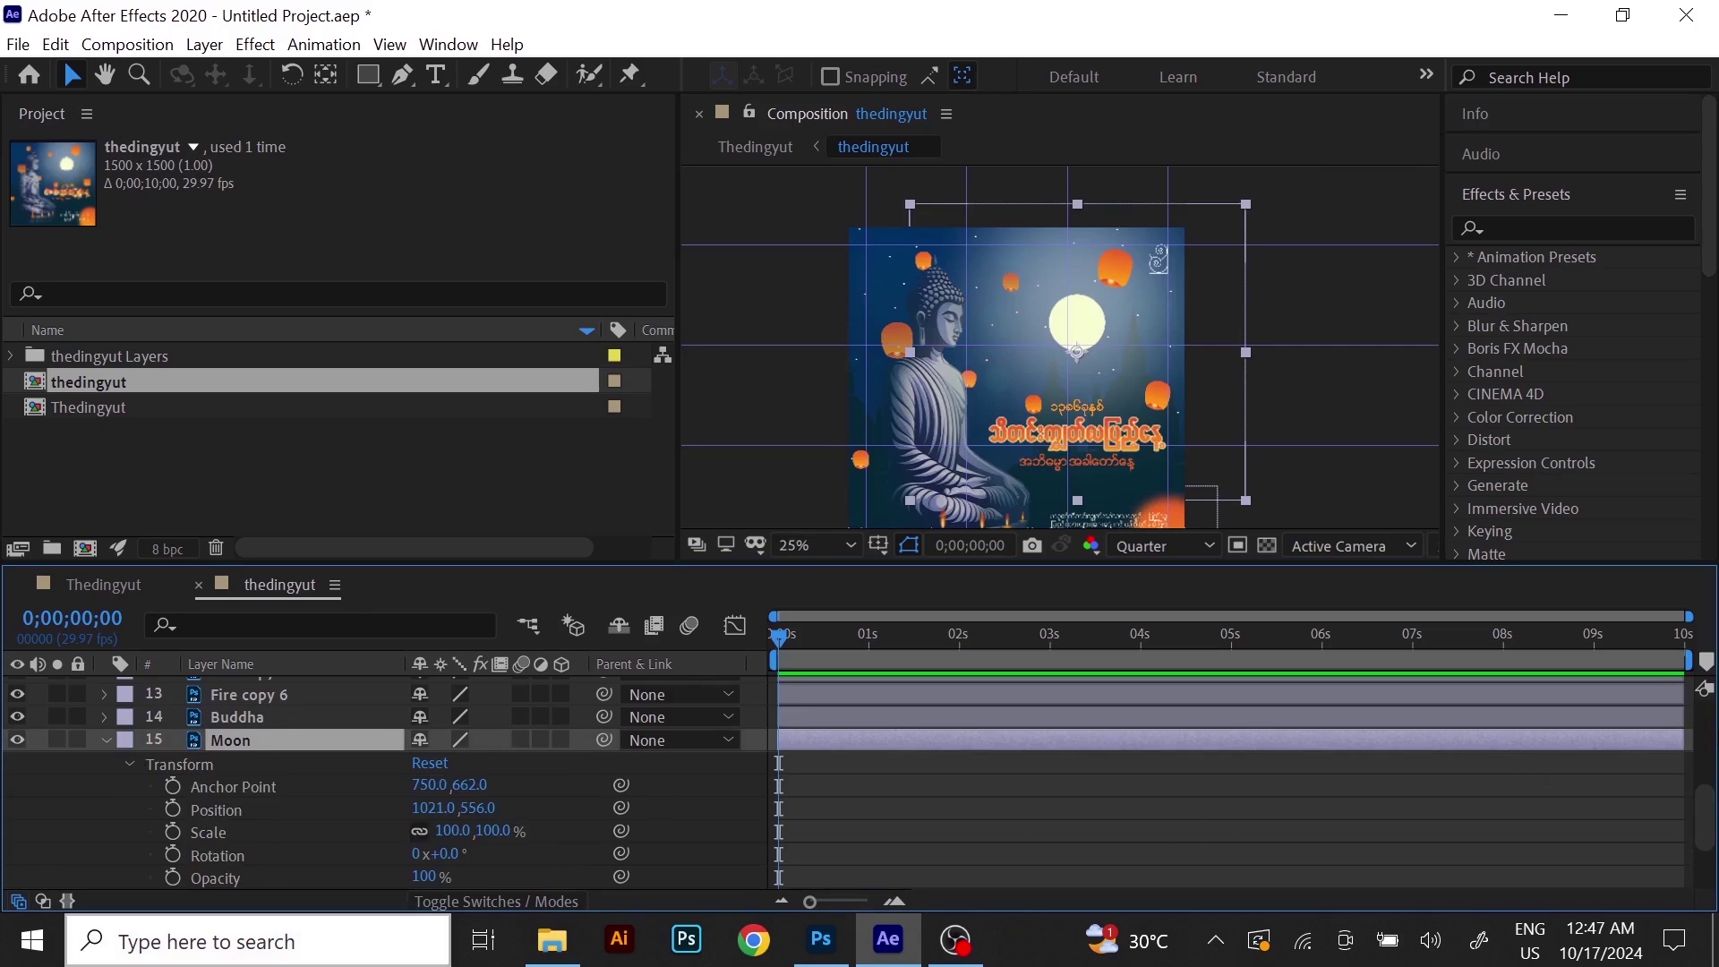
{"action": "scroll", "coordinate": [1706, 810], "scroll_direction": "down", "scroll_amount": 1}
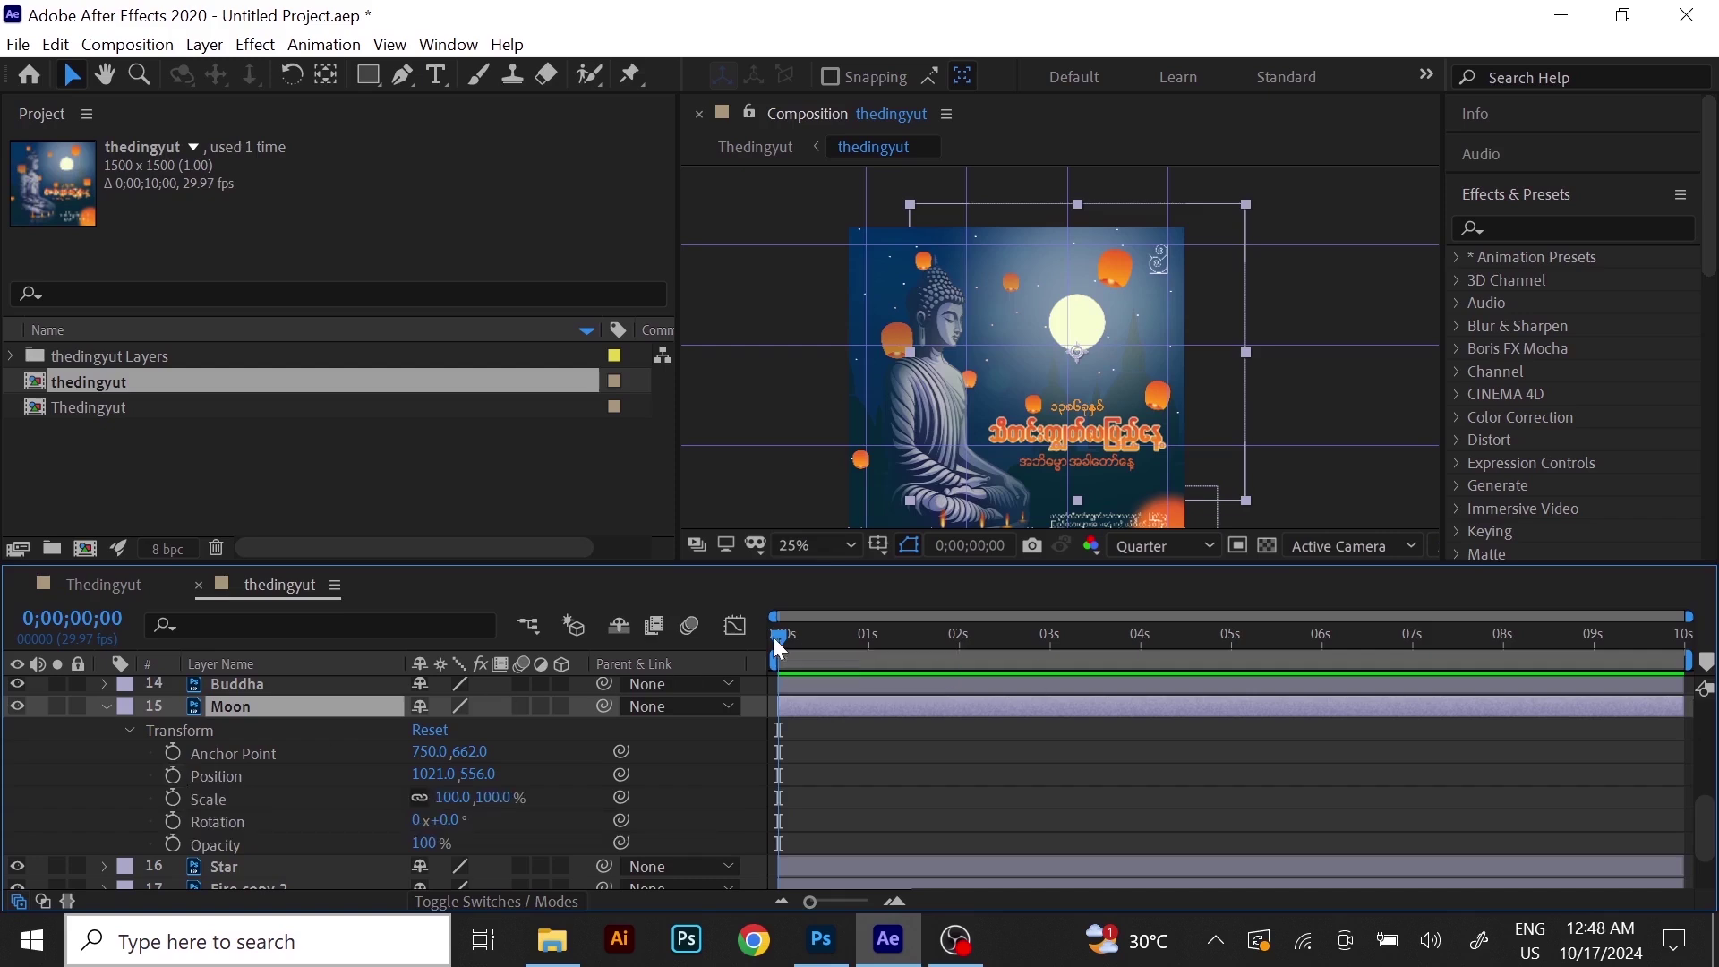
Add a Position keyframe to the Moon layer at 0;00;03;29, keeping the moon at its original place.
{"action": "left_click_drag", "start_coordinate": [782, 645], "coordinate": [1049, 658]}
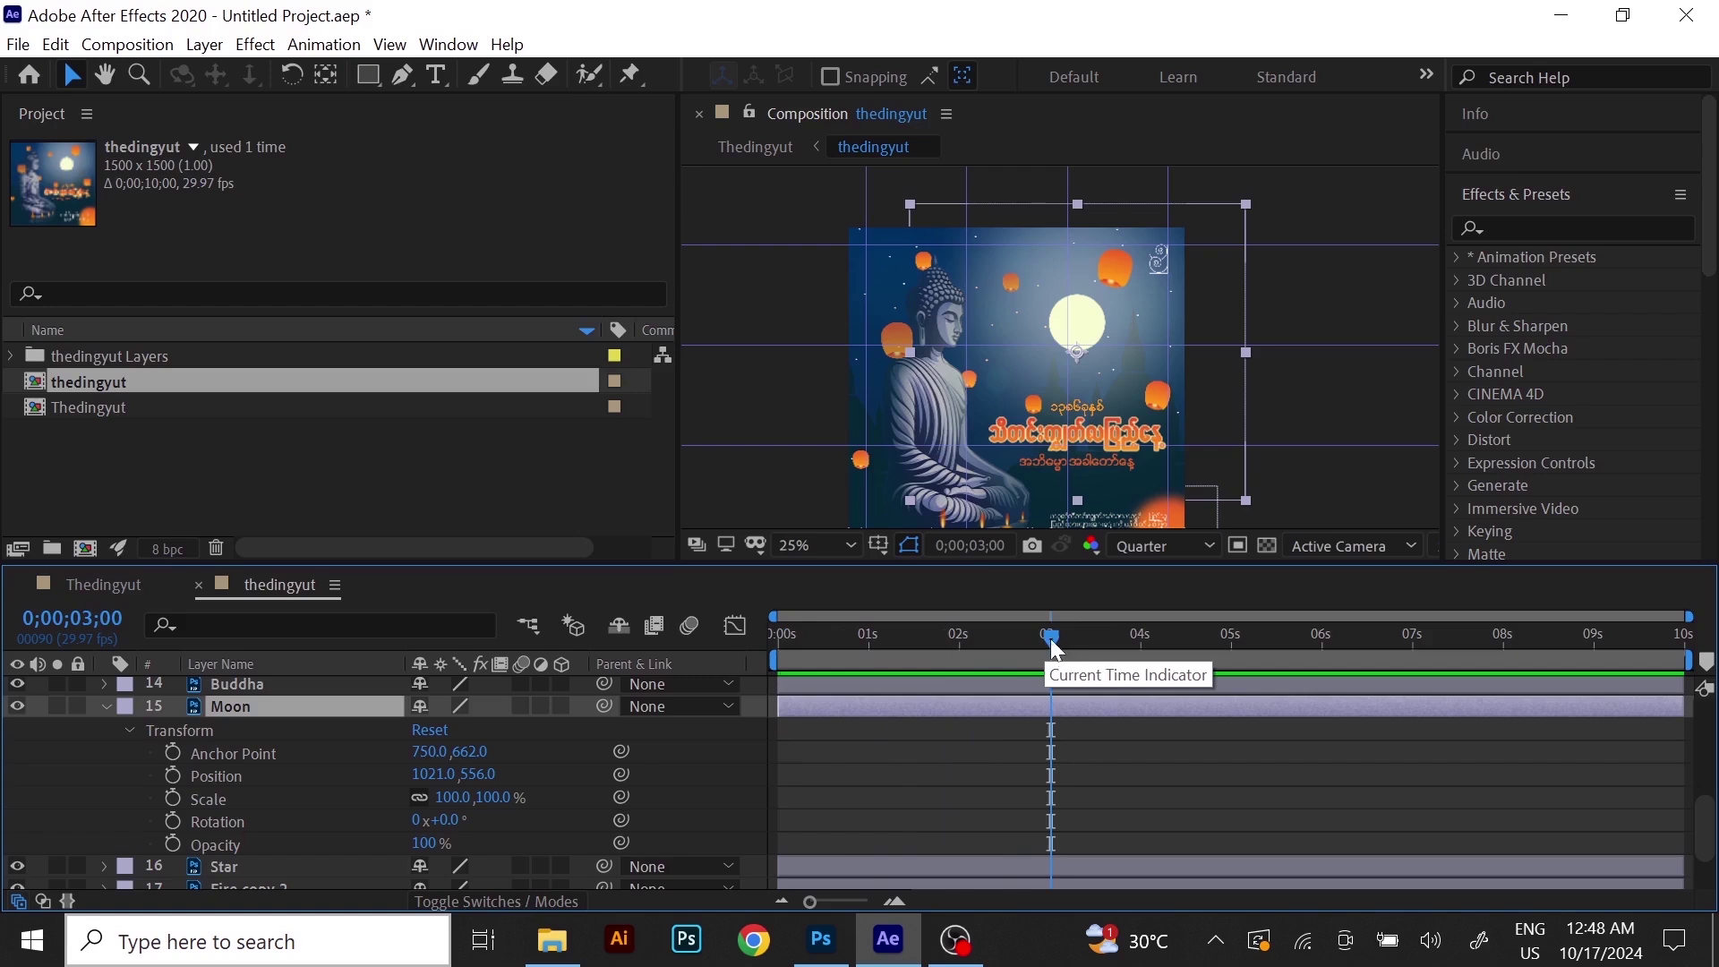
{"action": "left_click_drag", "start_coordinate": [1052, 638], "coordinate": [1138, 644]}
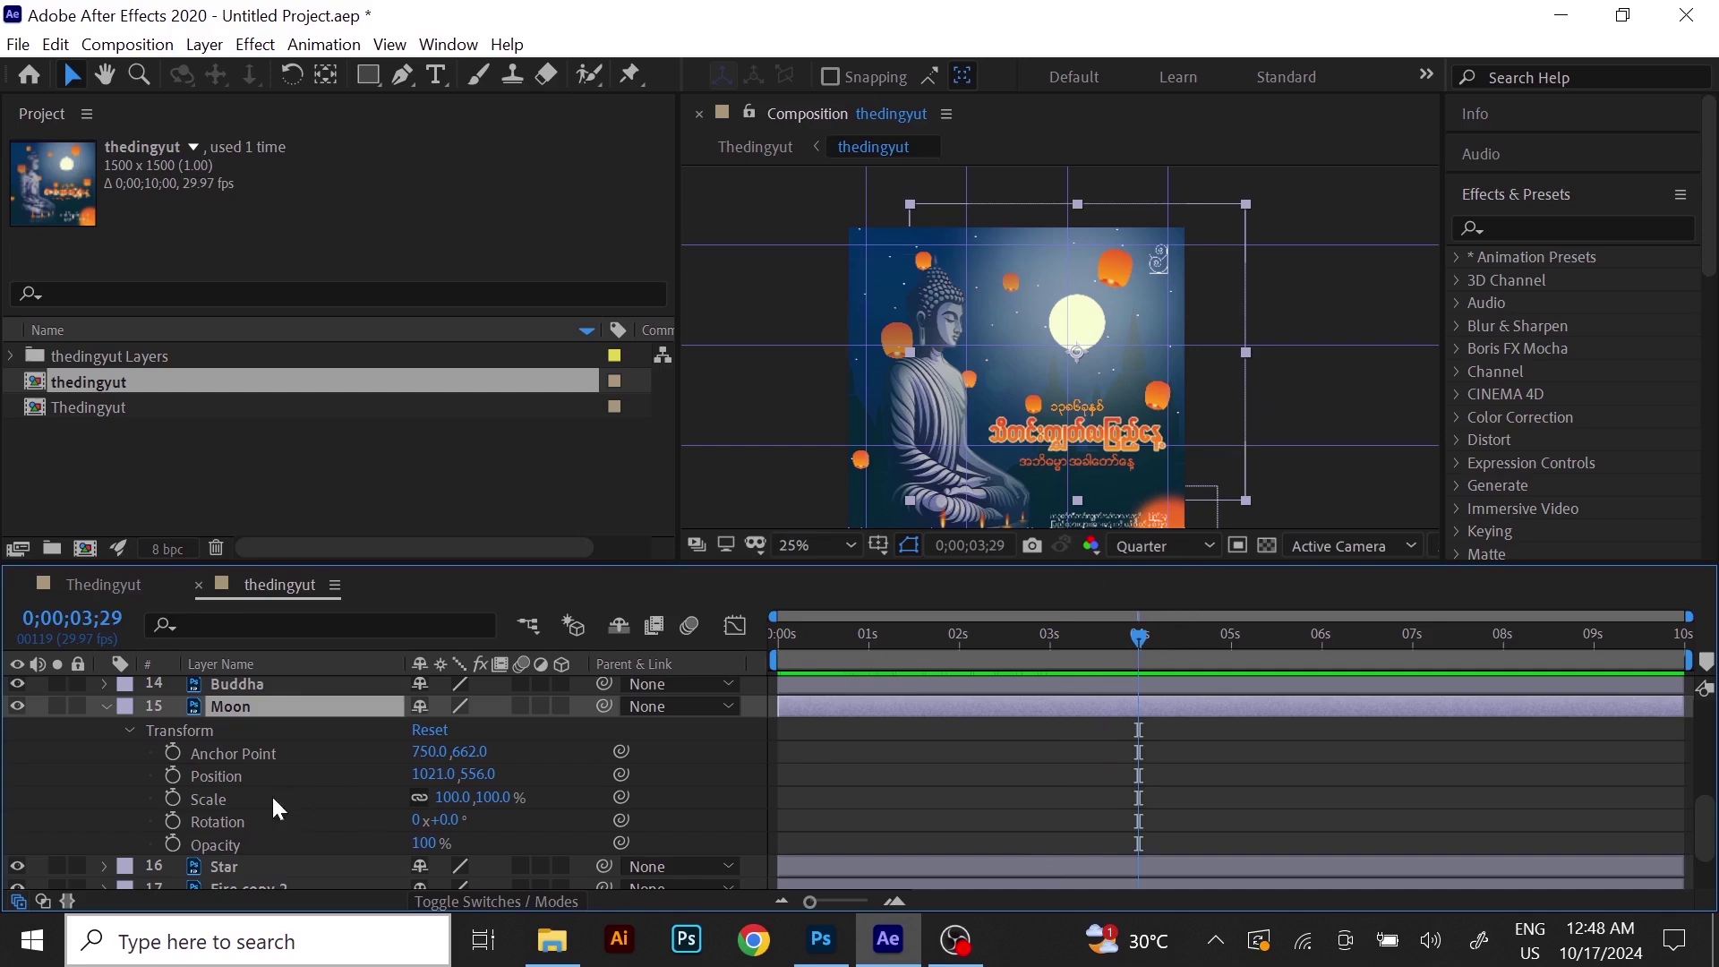
{"action": "left_click", "coordinate": [173, 776]}
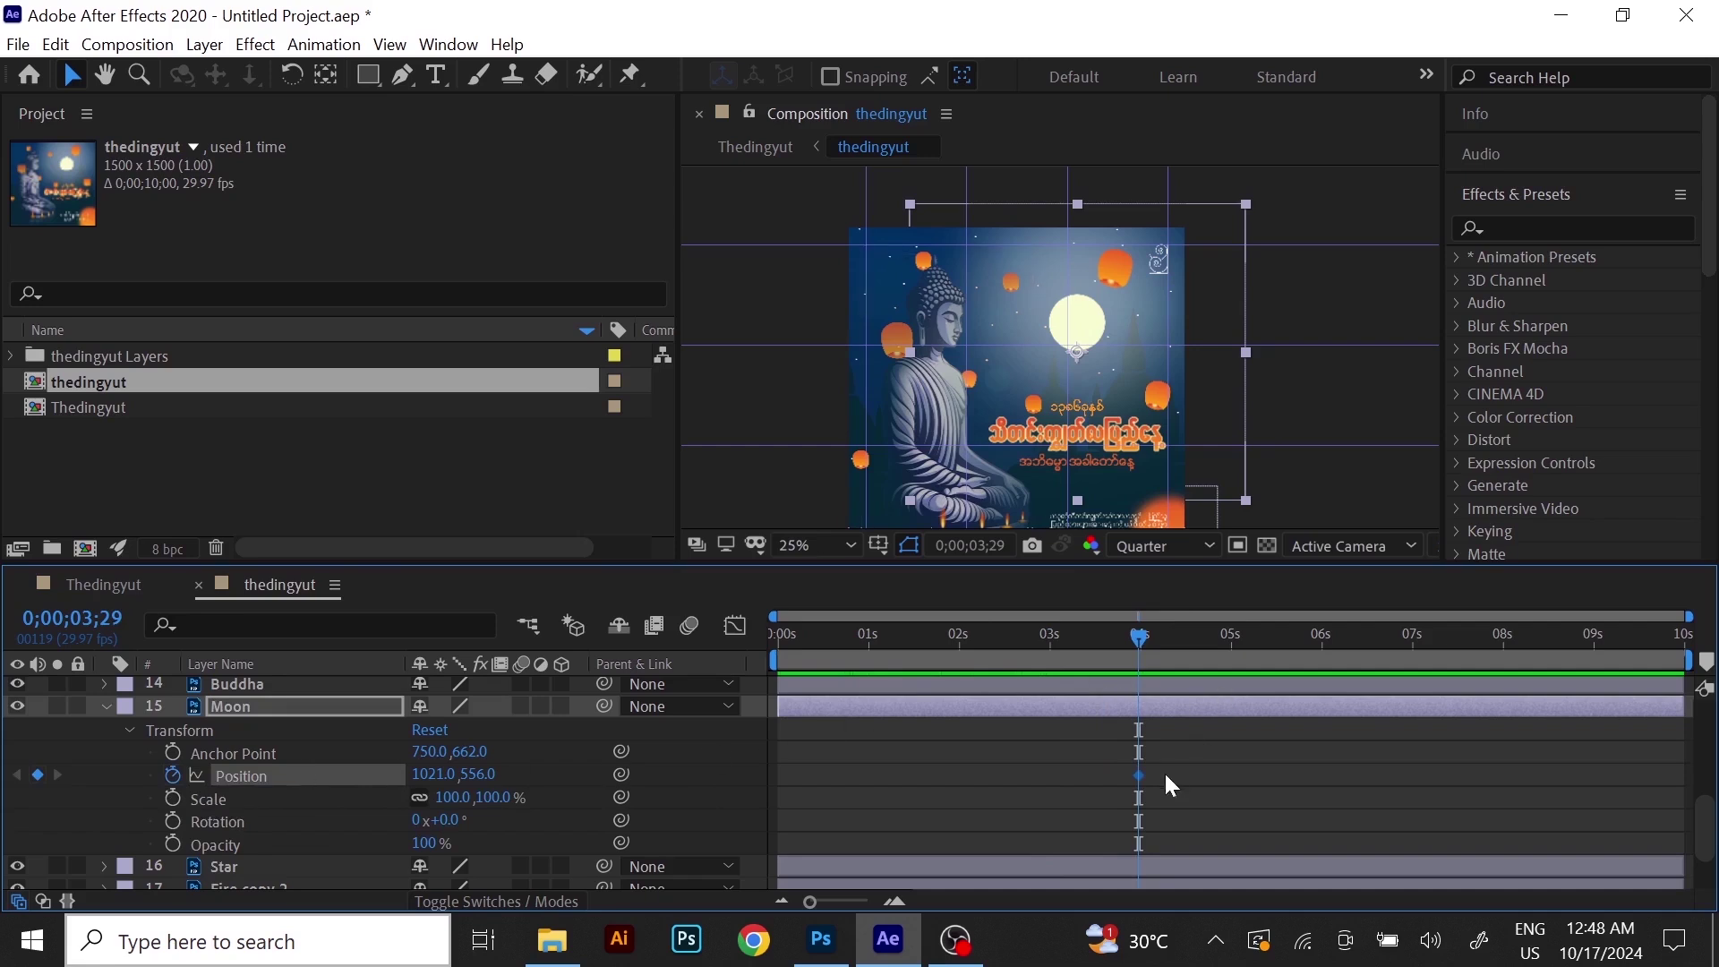
At 0;00;02;00, move the Moon layer horizontally beyond the poster's right edge to Position 1669, 556.
{"action": "left_click_drag", "start_coordinate": [1136, 634], "coordinate": [1083, 634]}
{"action": "left_click_drag", "start_coordinate": [1171, 772], "coordinate": [1115, 781]}
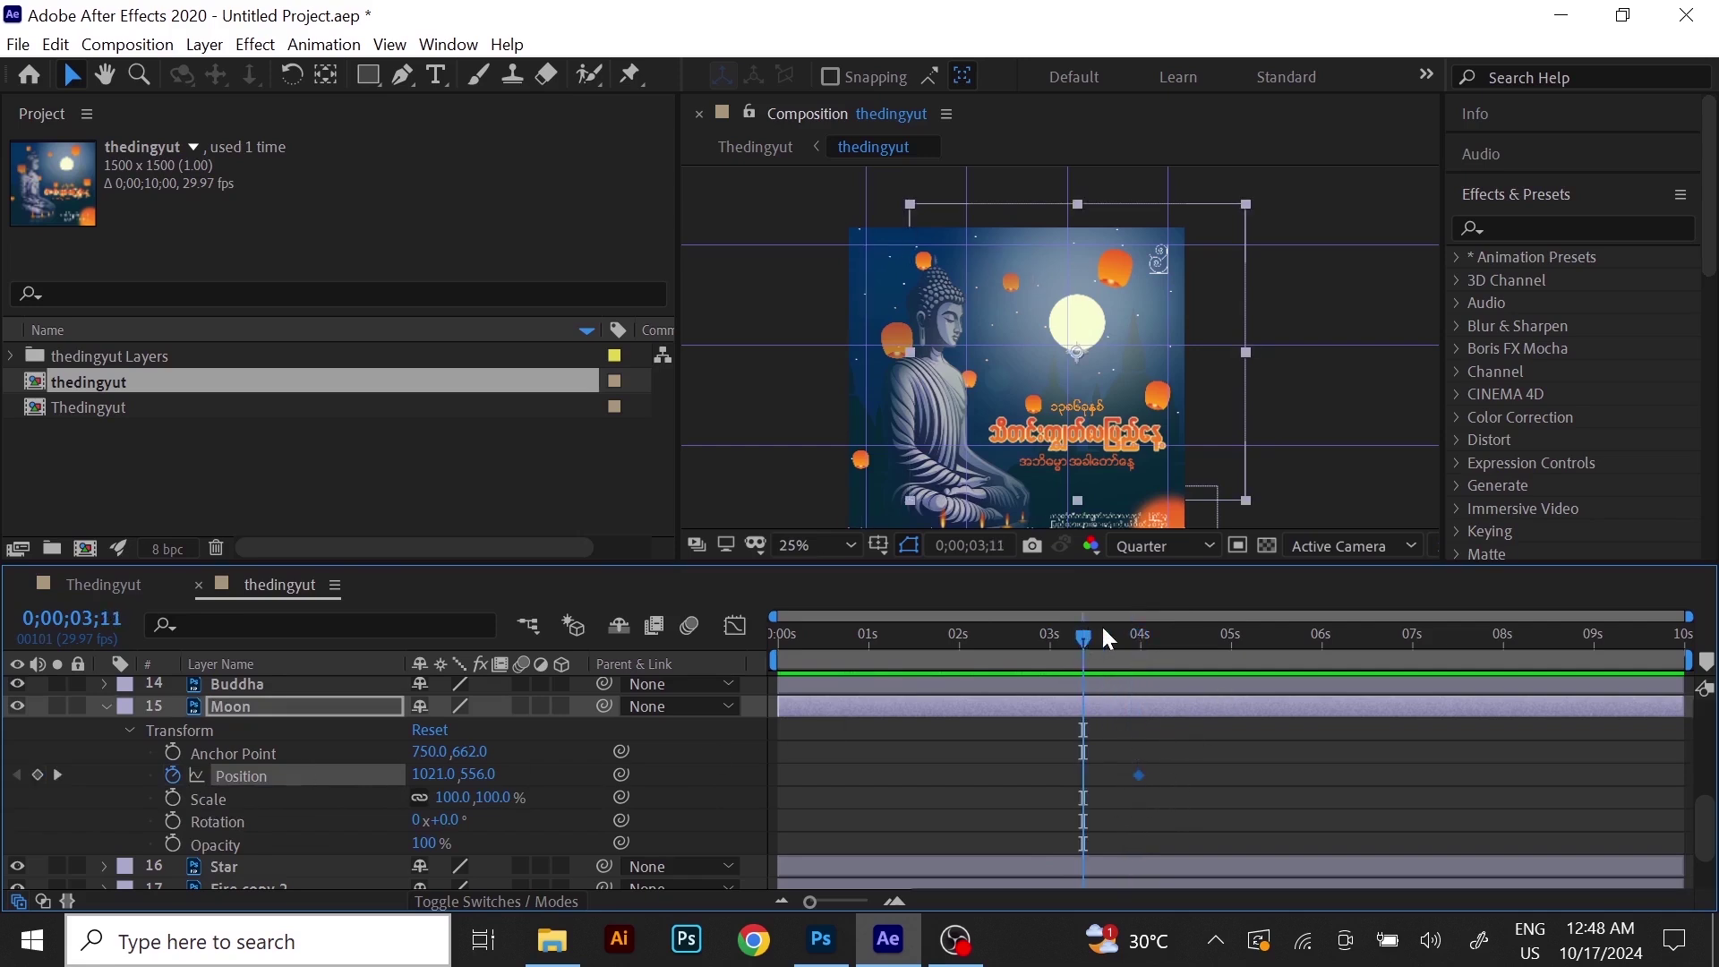
{"action": "left_click_drag", "start_coordinate": [1080, 631], "coordinate": [959, 647]}
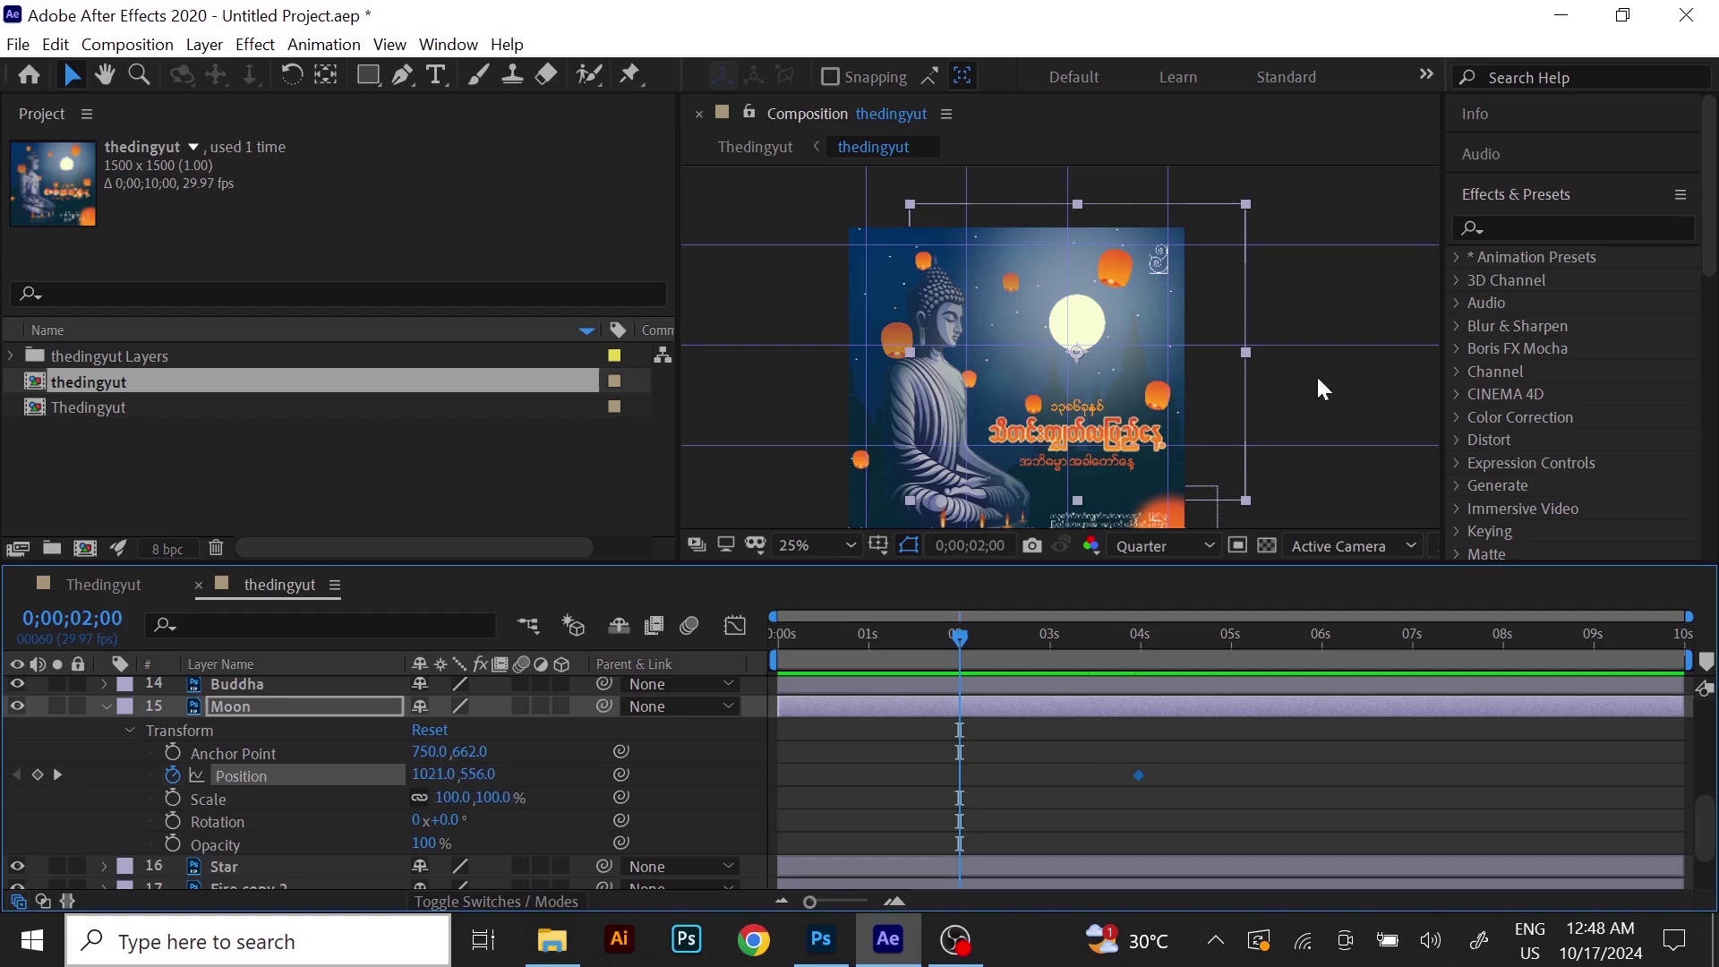
{"action": "left_click_drag", "start_coordinate": [435, 774], "coordinate": [1323, 810]}
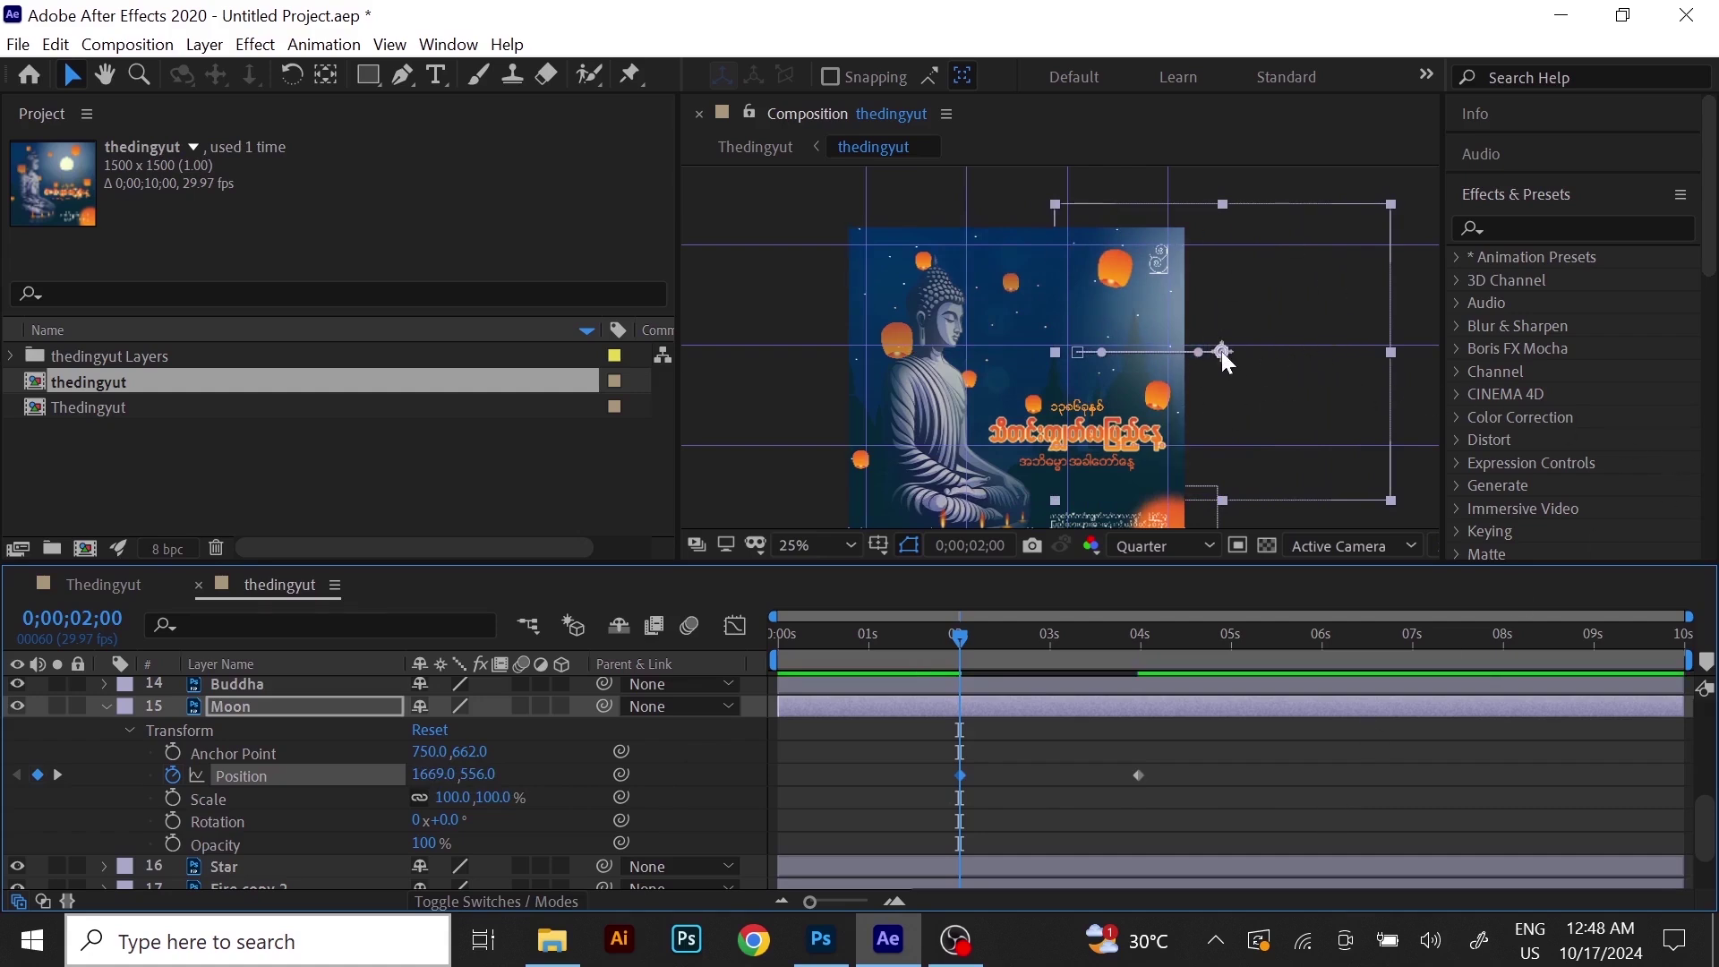
Reposition the Moon's 2-second keyframe at about 1725, 656 and bend its motion path upward into an arc.
{"action": "left_click", "coordinate": [806, 327]}
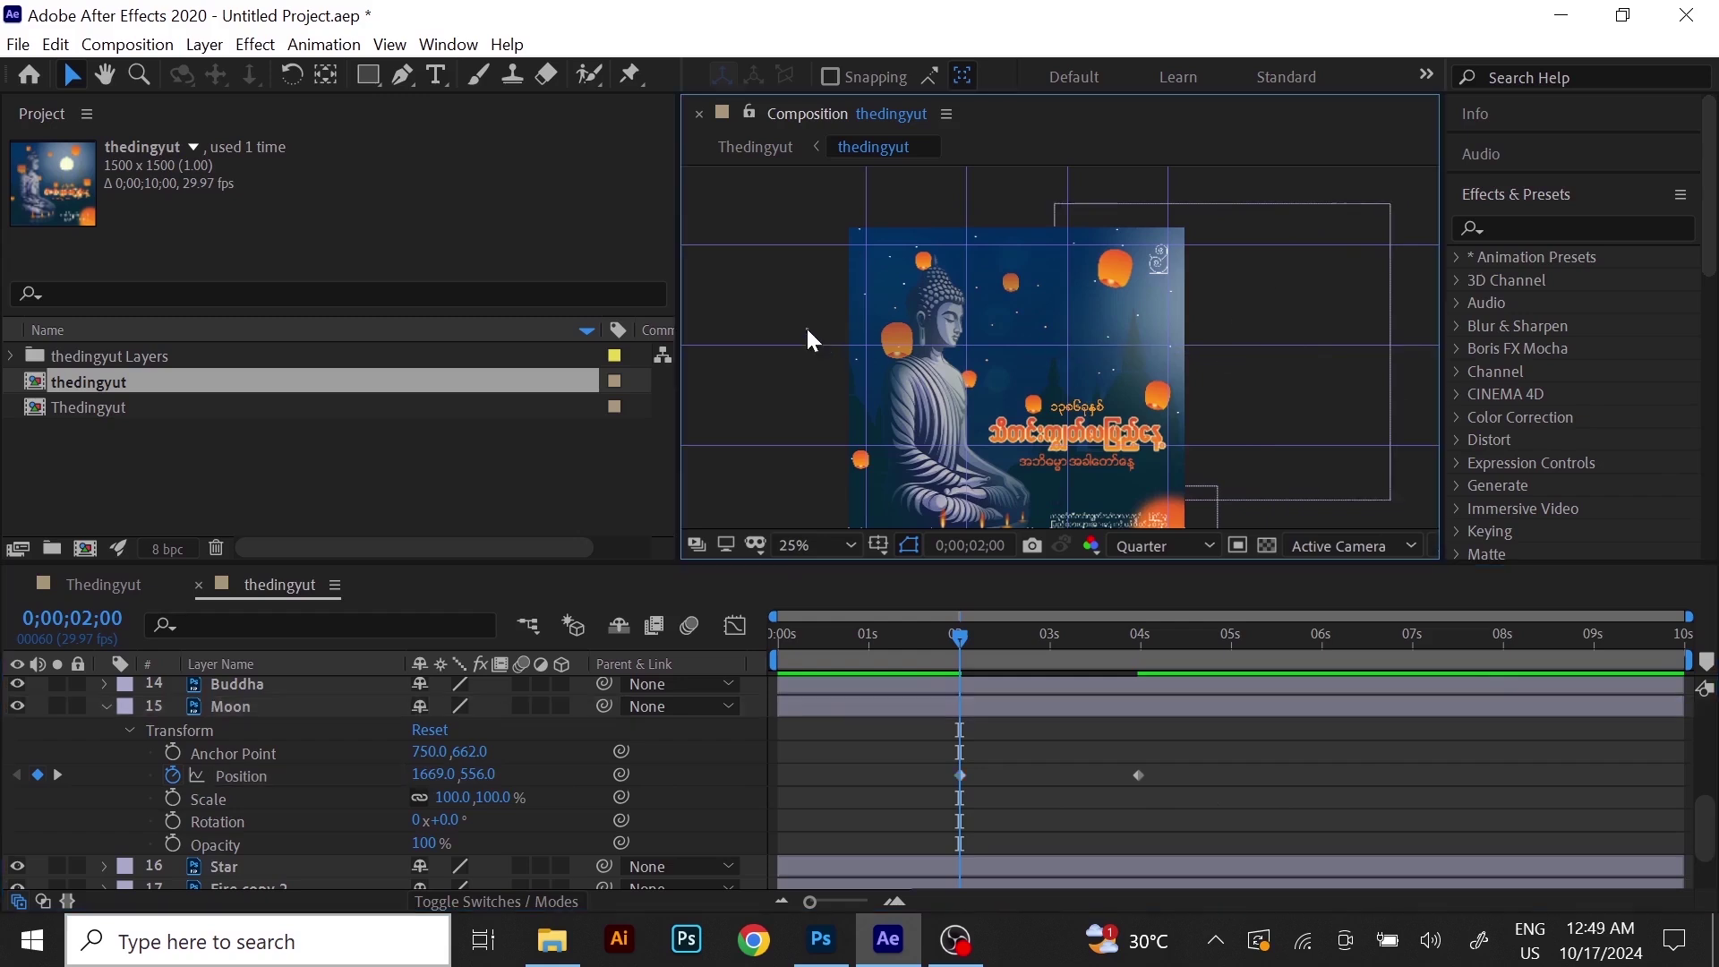
{"action": "left_click", "coordinate": [254, 703]}
{"action": "left_click_drag", "start_coordinate": [1221, 352], "coordinate": [1233, 374]}
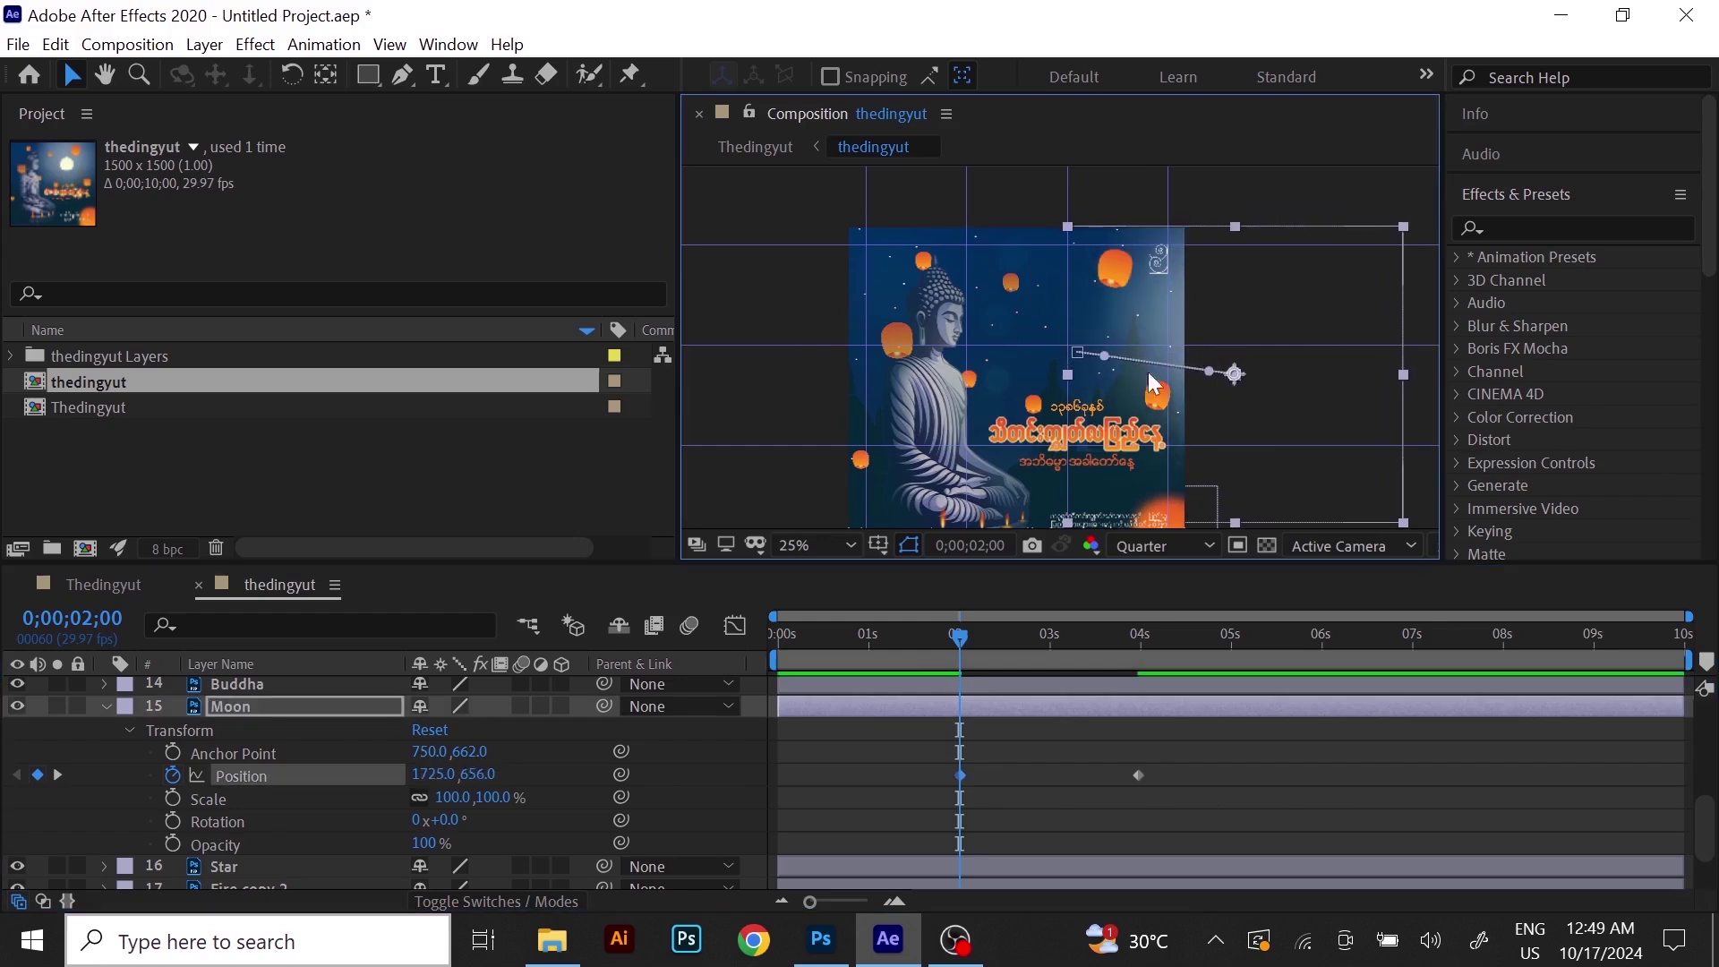
{"action": "left_click_drag", "start_coordinate": [961, 634], "coordinate": [960, 701]}
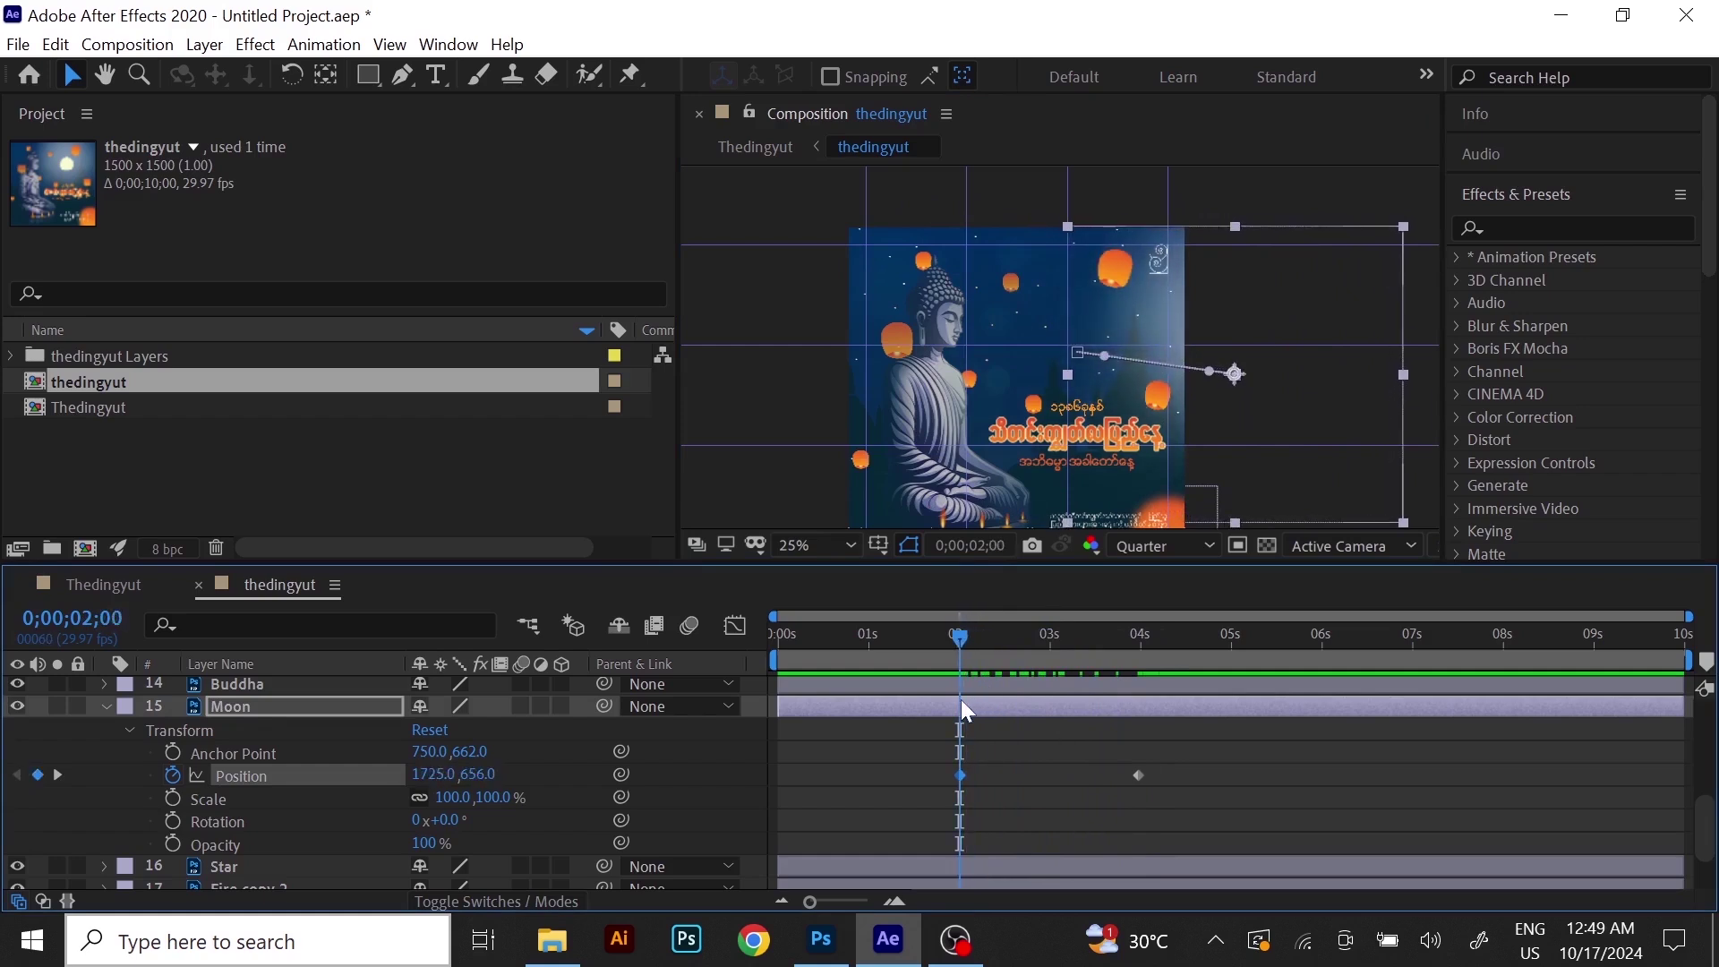
{"action": "left_click_drag", "start_coordinate": [1211, 373], "coordinate": [1203, 253]}
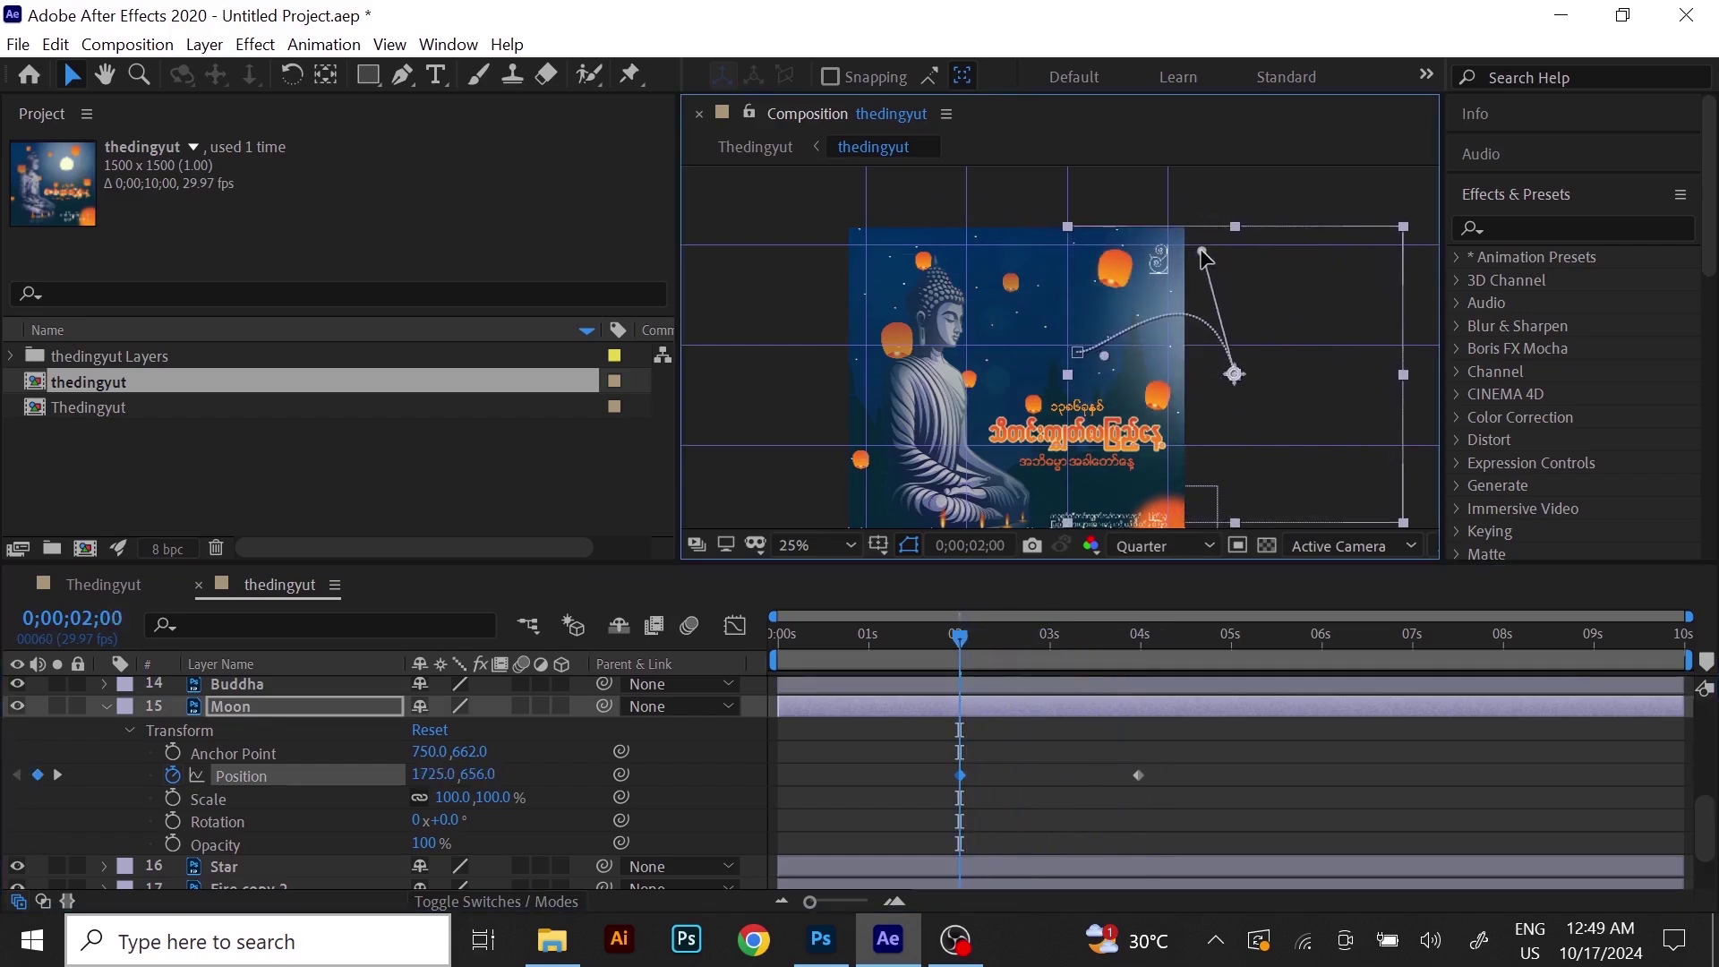
Flatten the Moon's motion path into a shallower arc and shift its end keyframe up and left to about 975, 522.
{"action": "left_click", "coordinate": [1079, 353]}
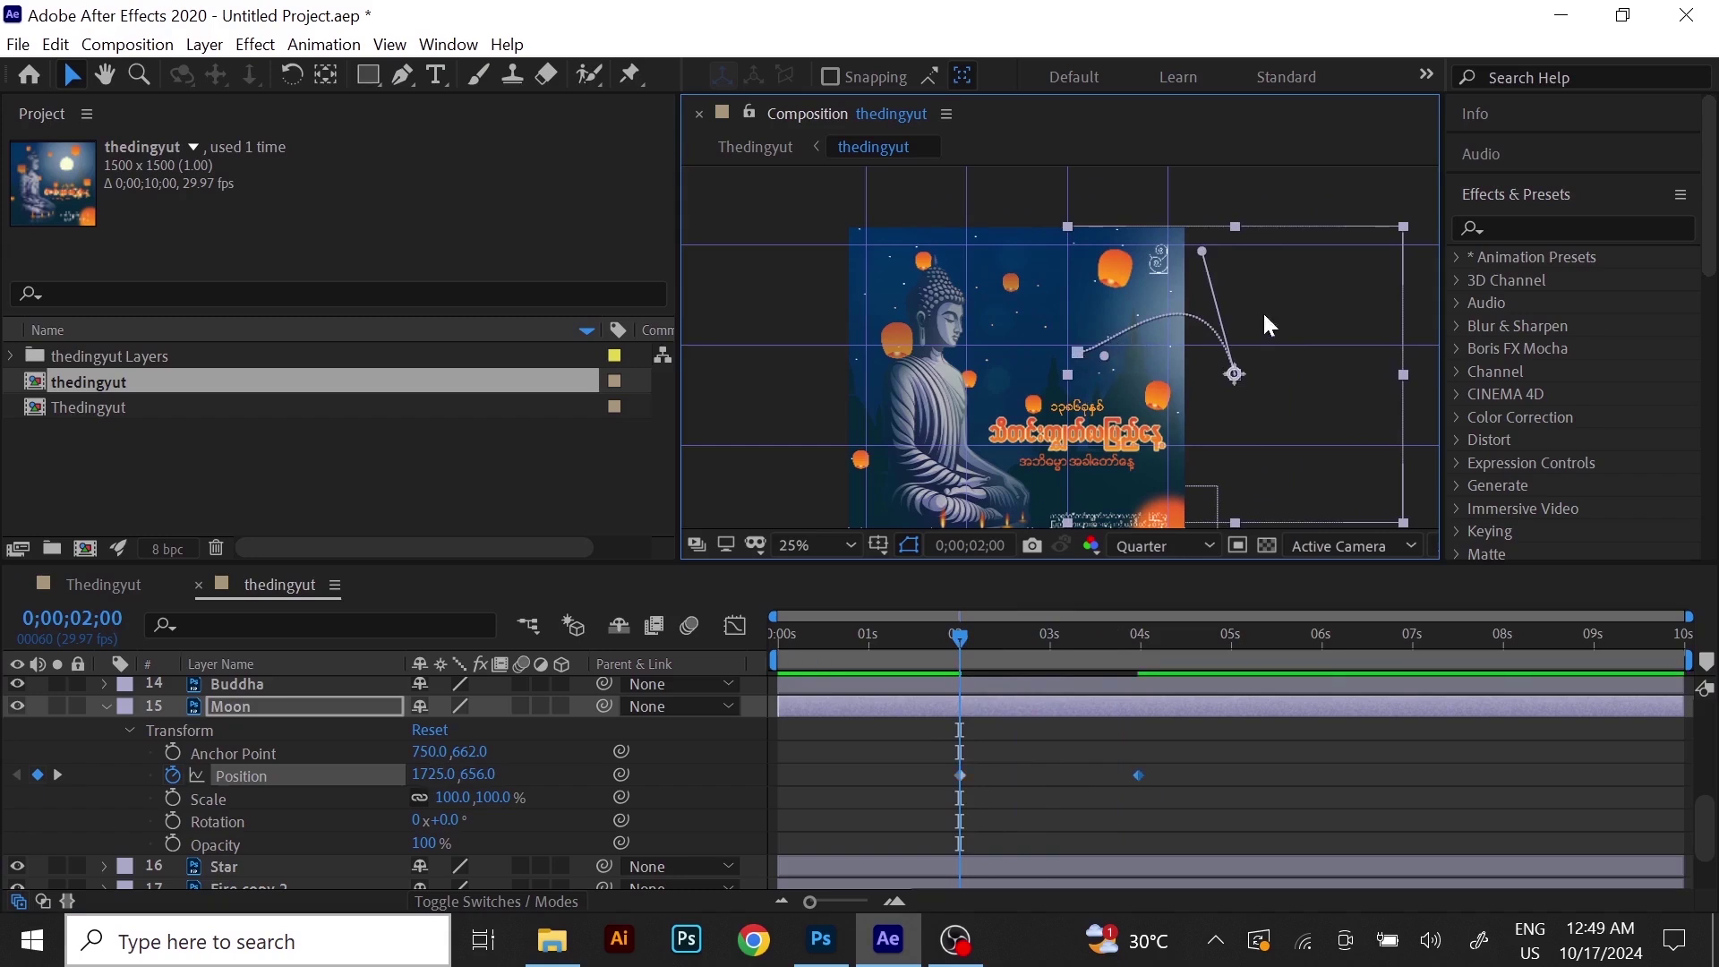
{"action": "left_click_drag", "start_coordinate": [960, 634], "coordinate": [960, 706]}
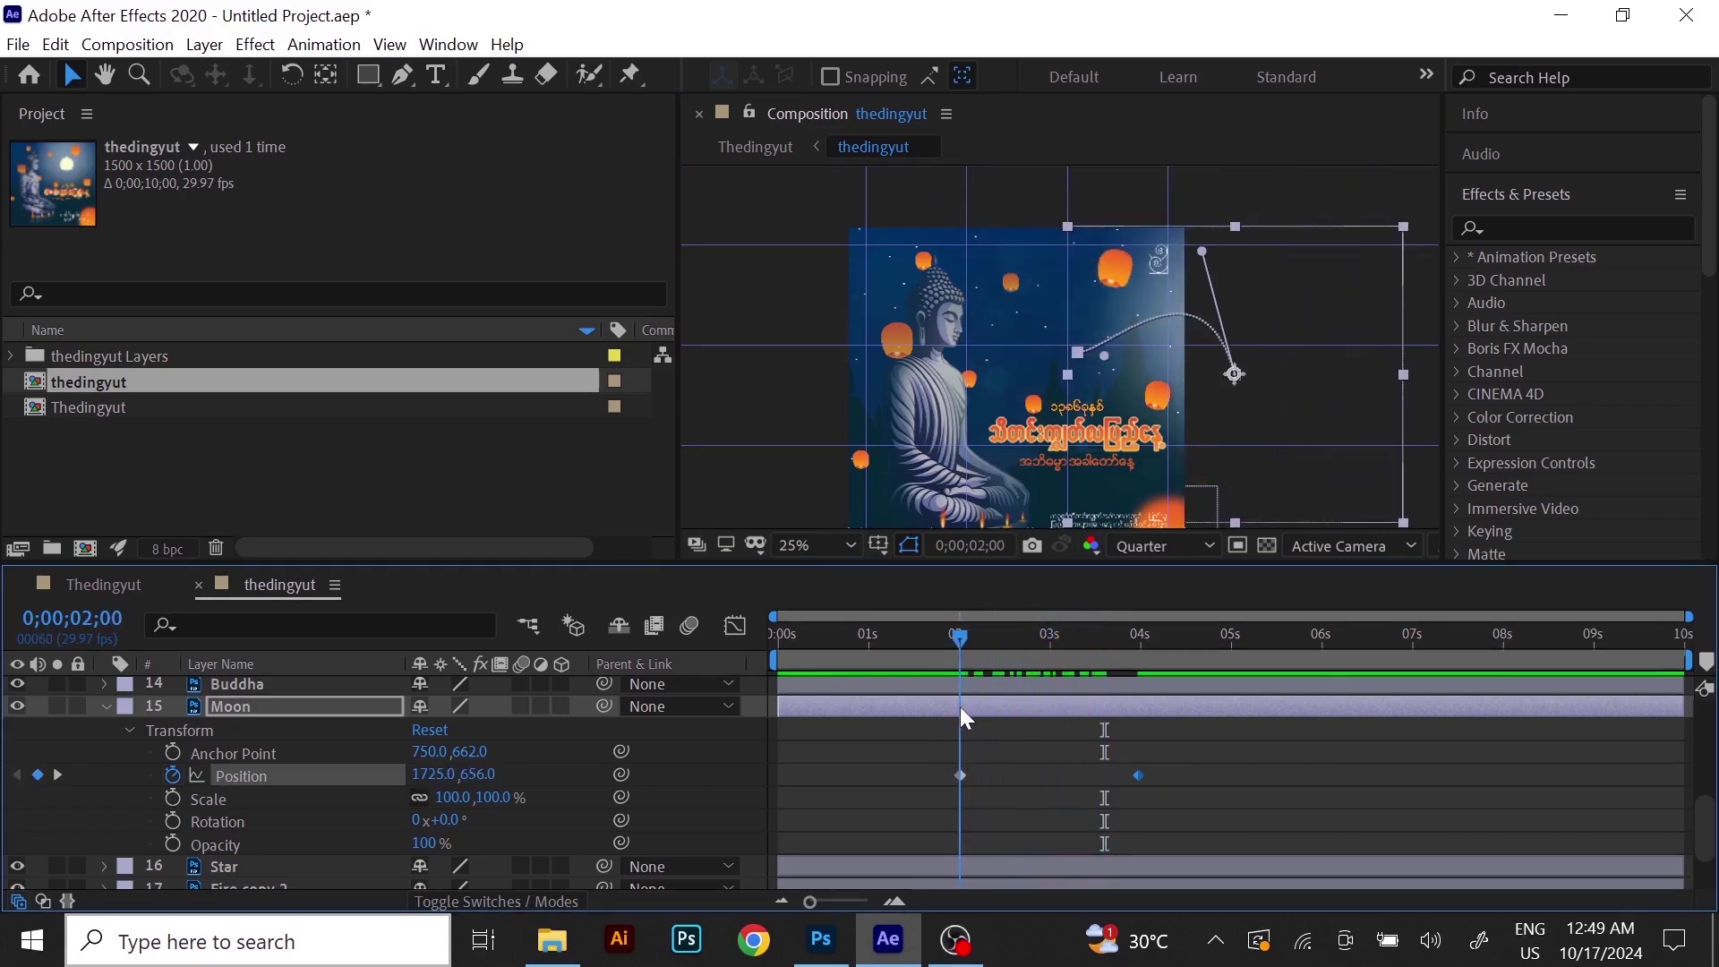
{"action": "left_click_drag", "start_coordinate": [1201, 251], "coordinate": [1200, 339]}
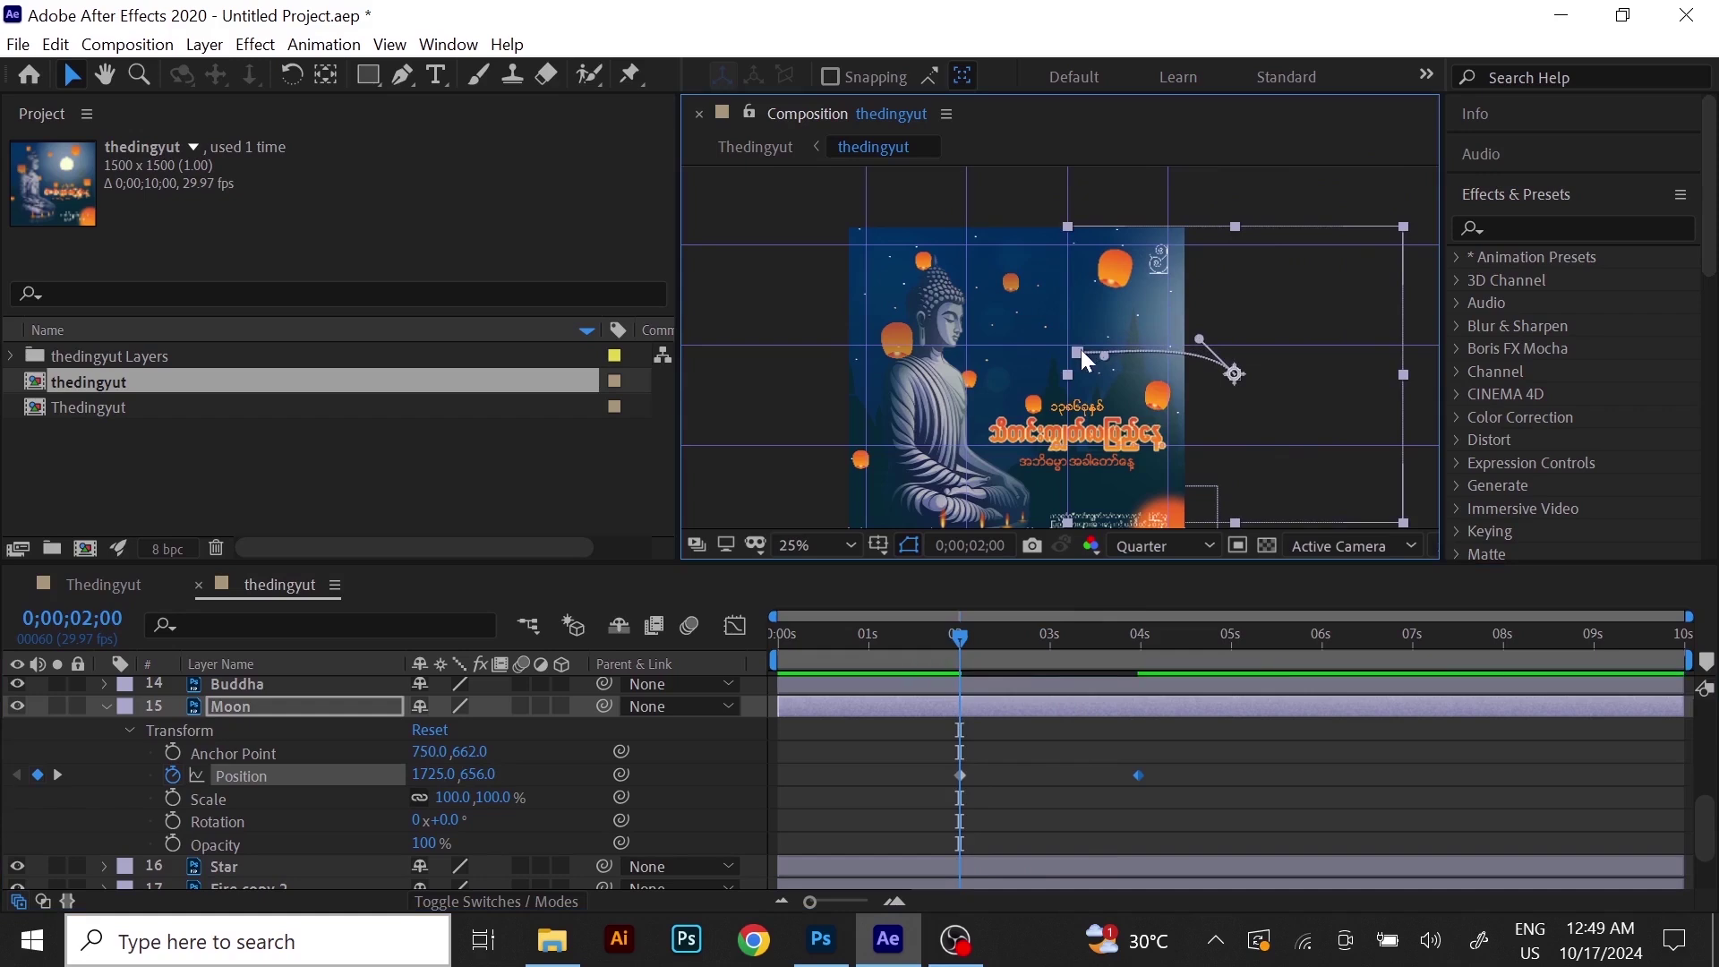
{"action": "left_click_drag", "start_coordinate": [1081, 349], "coordinate": [1072, 342]}
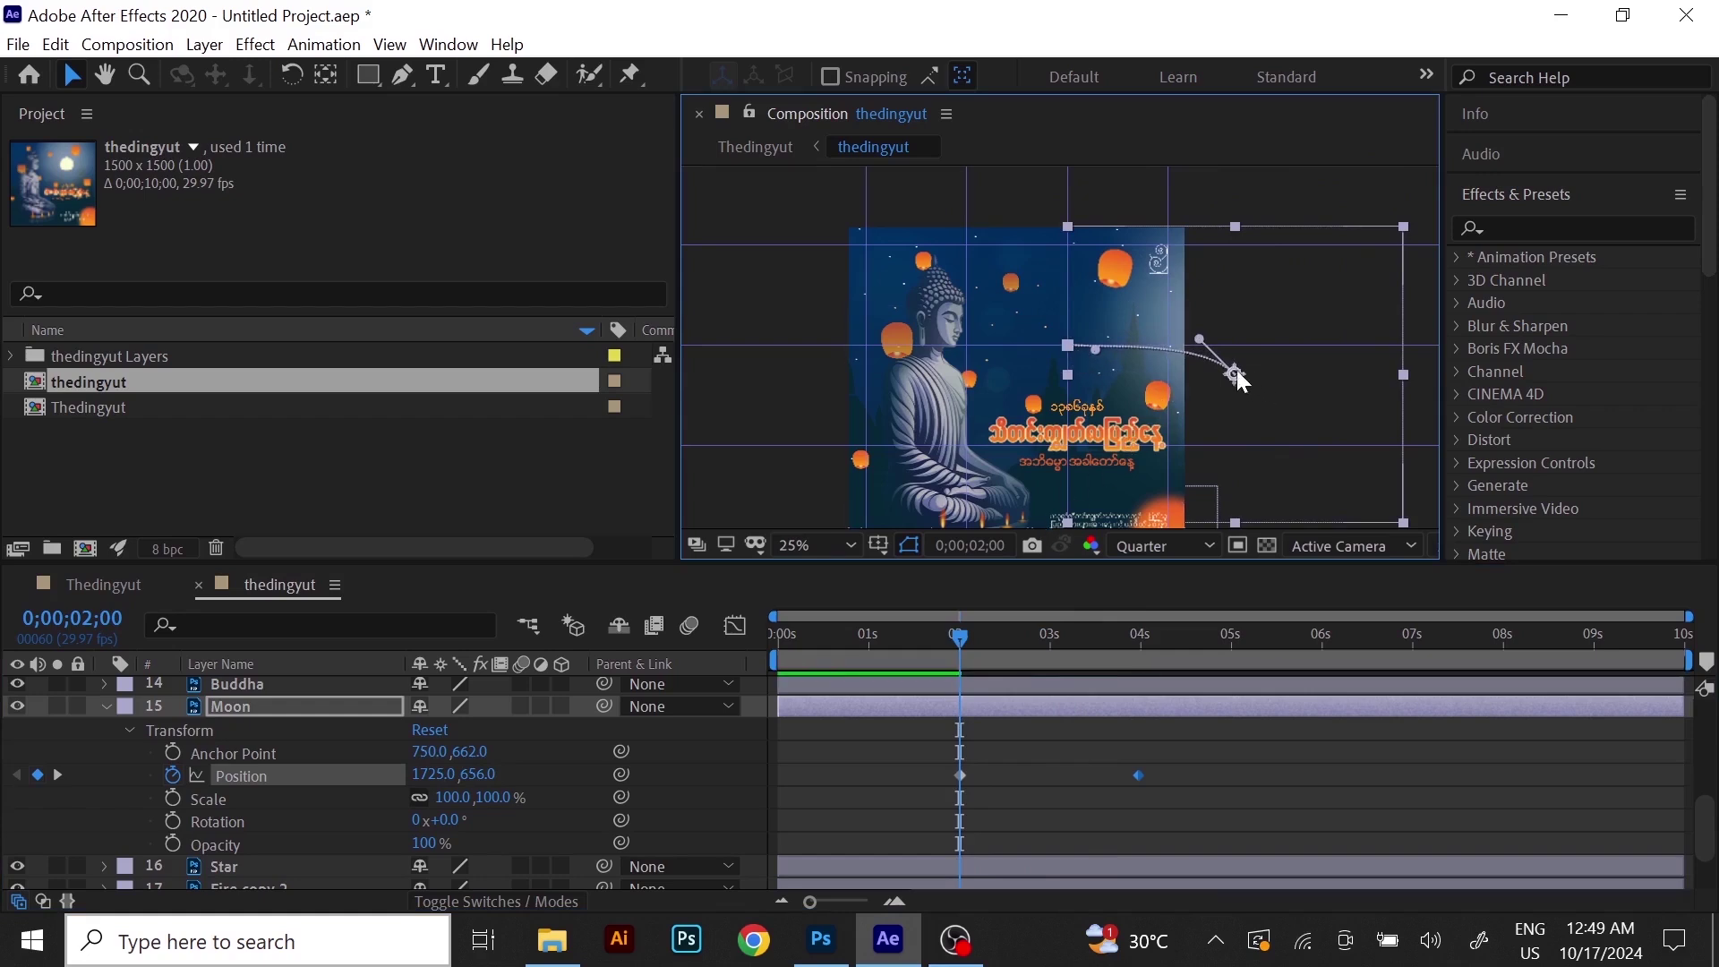
Preview the Moon's arrival from 0;00;01;22 and scrub between its two Position keyframes to check the curved movement.
{"action": "left_click", "coordinate": [967, 641]}
{"action": "left_click_drag", "start_coordinate": [963, 633], "coordinate": [940, 635]}
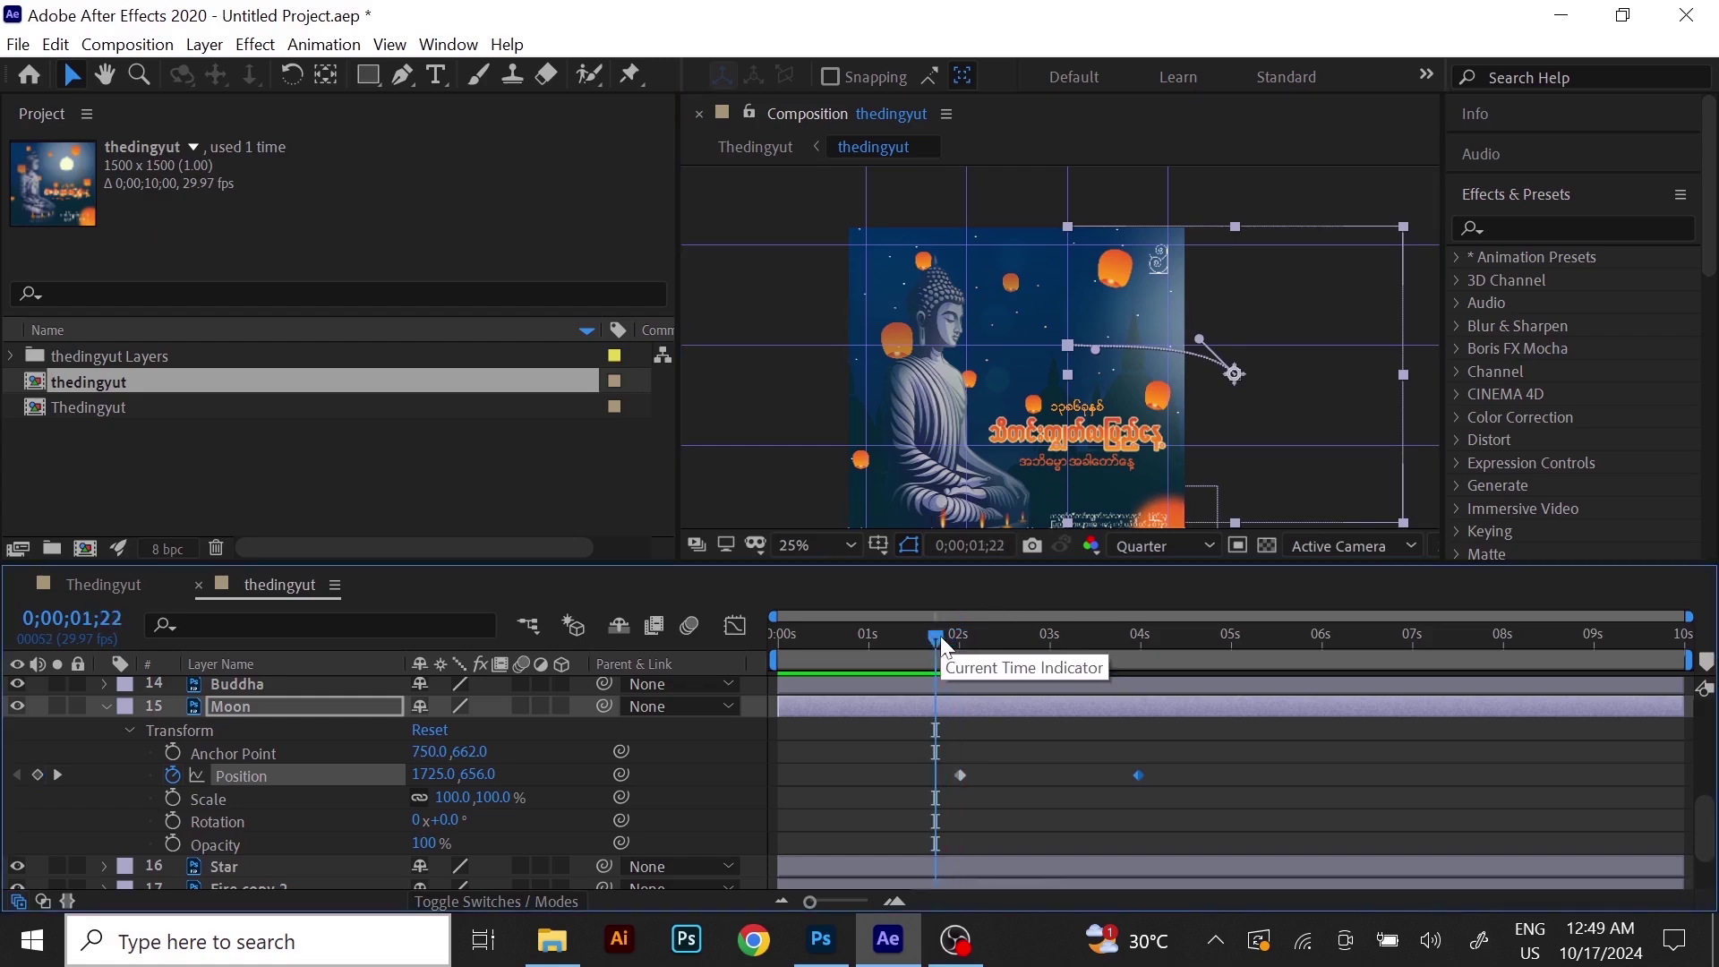
{"action": "key", "text": "space"}
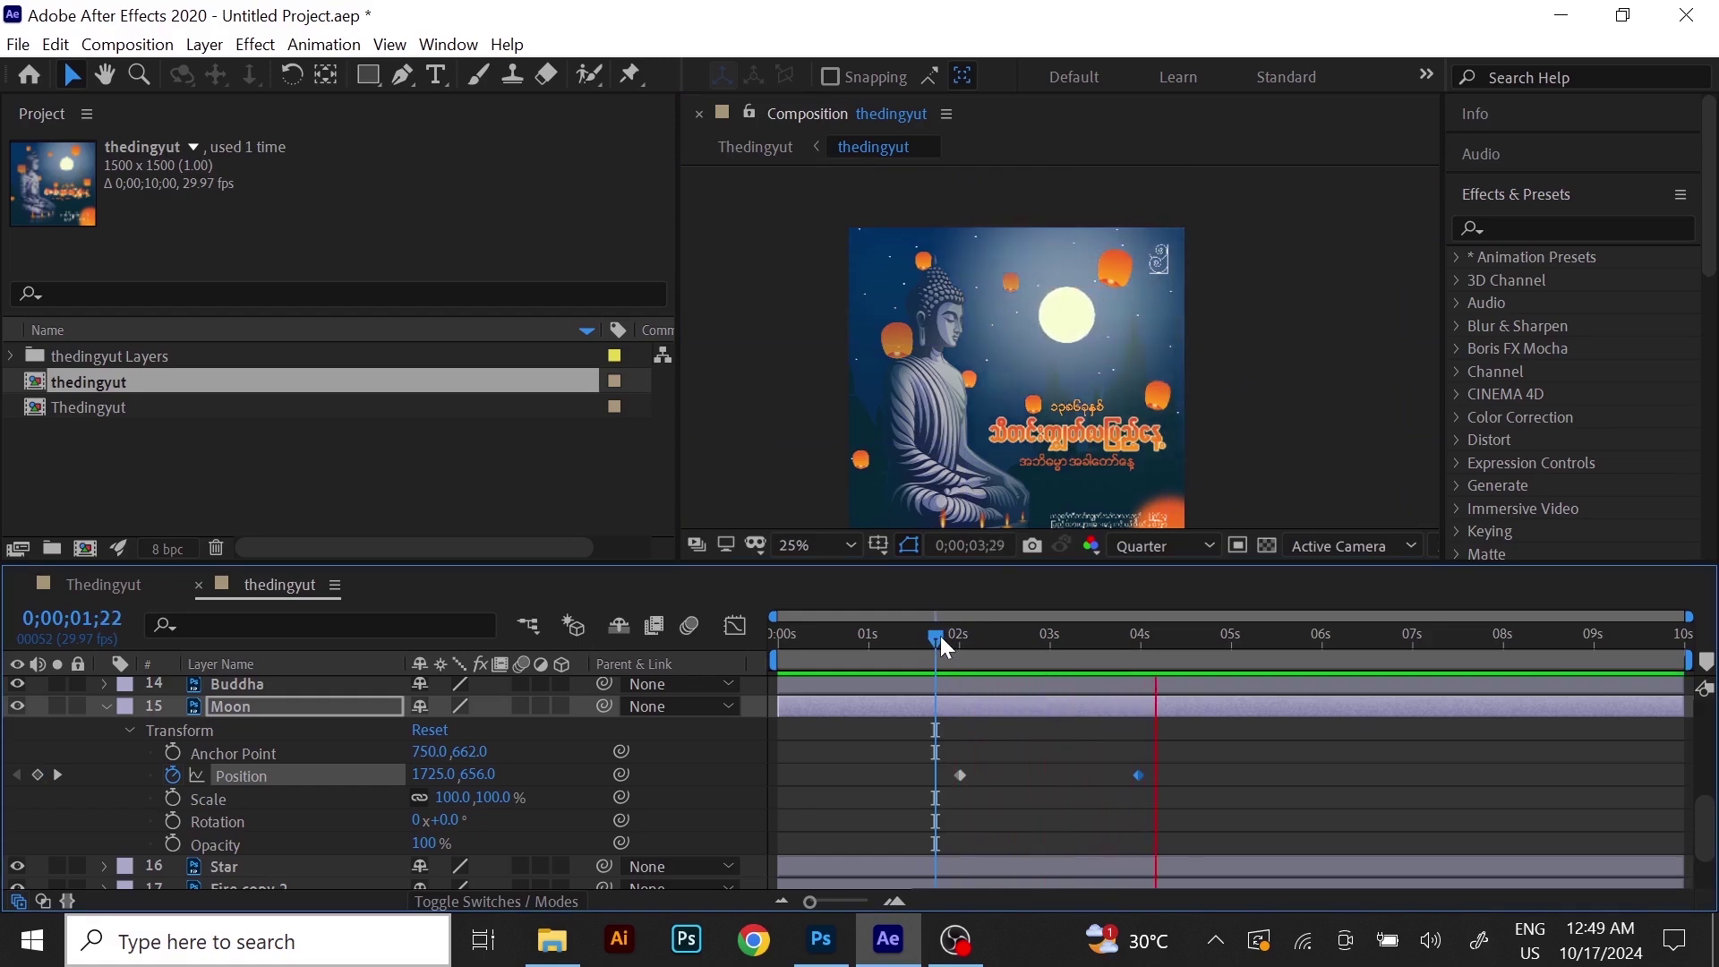
{"action": "key", "text": "space"}
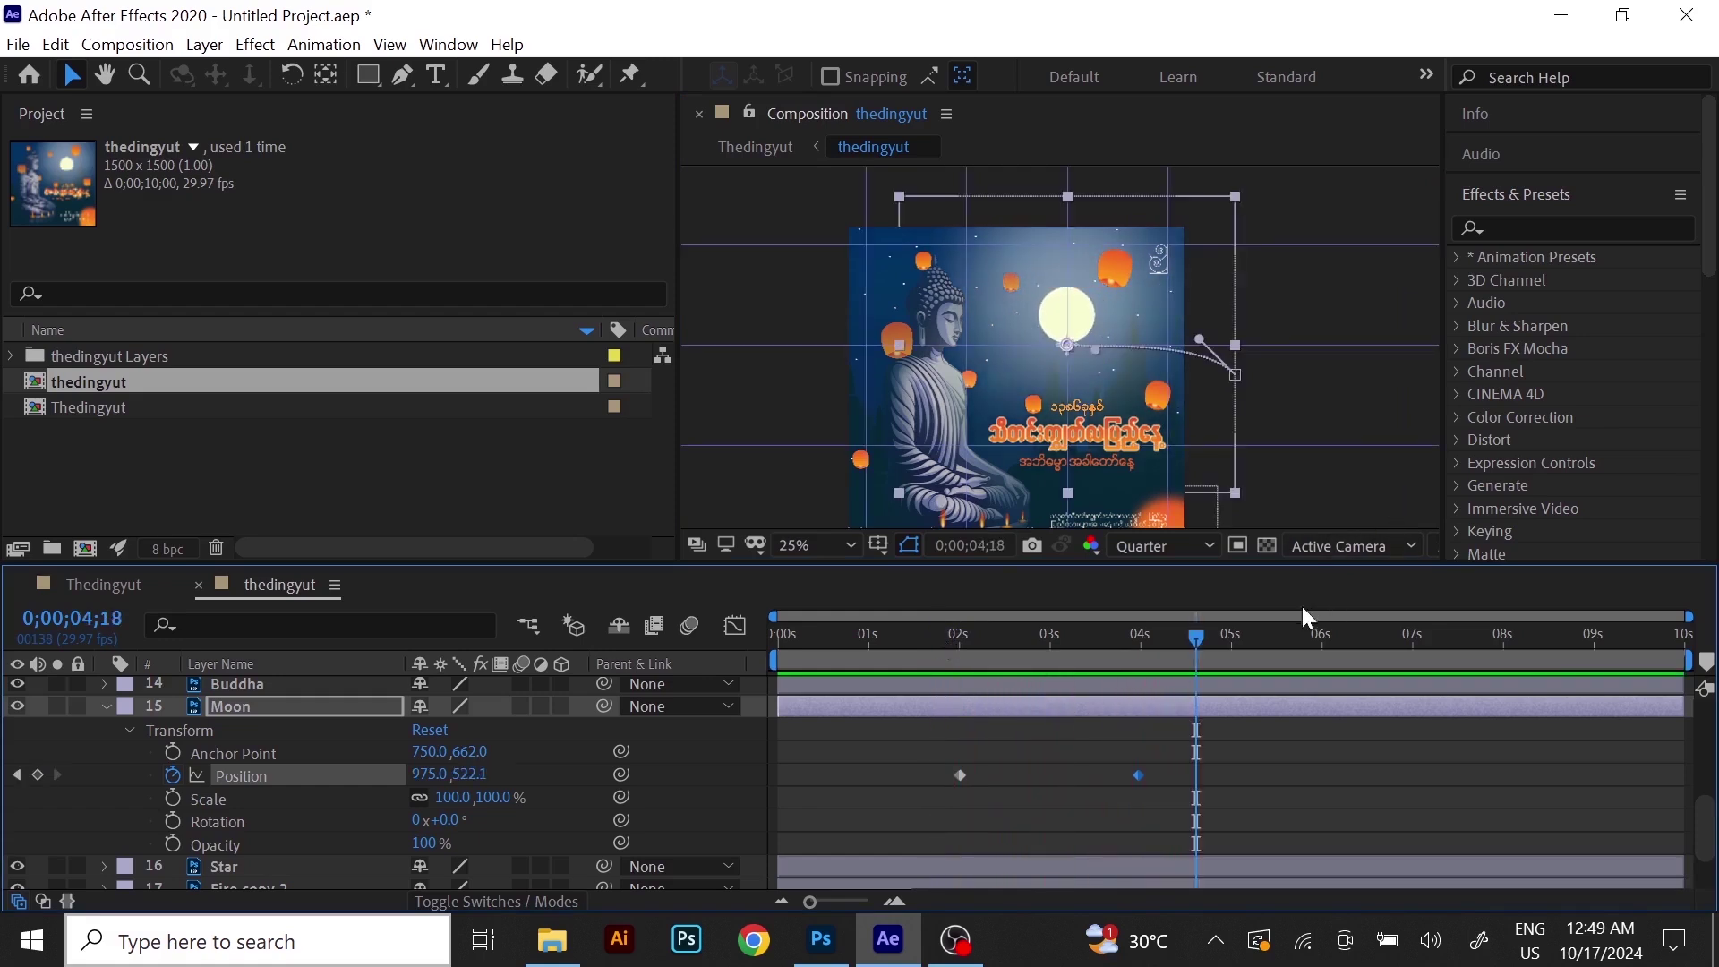
{"action": "left_click_drag", "start_coordinate": [1205, 642], "coordinate": [1209, 715]}
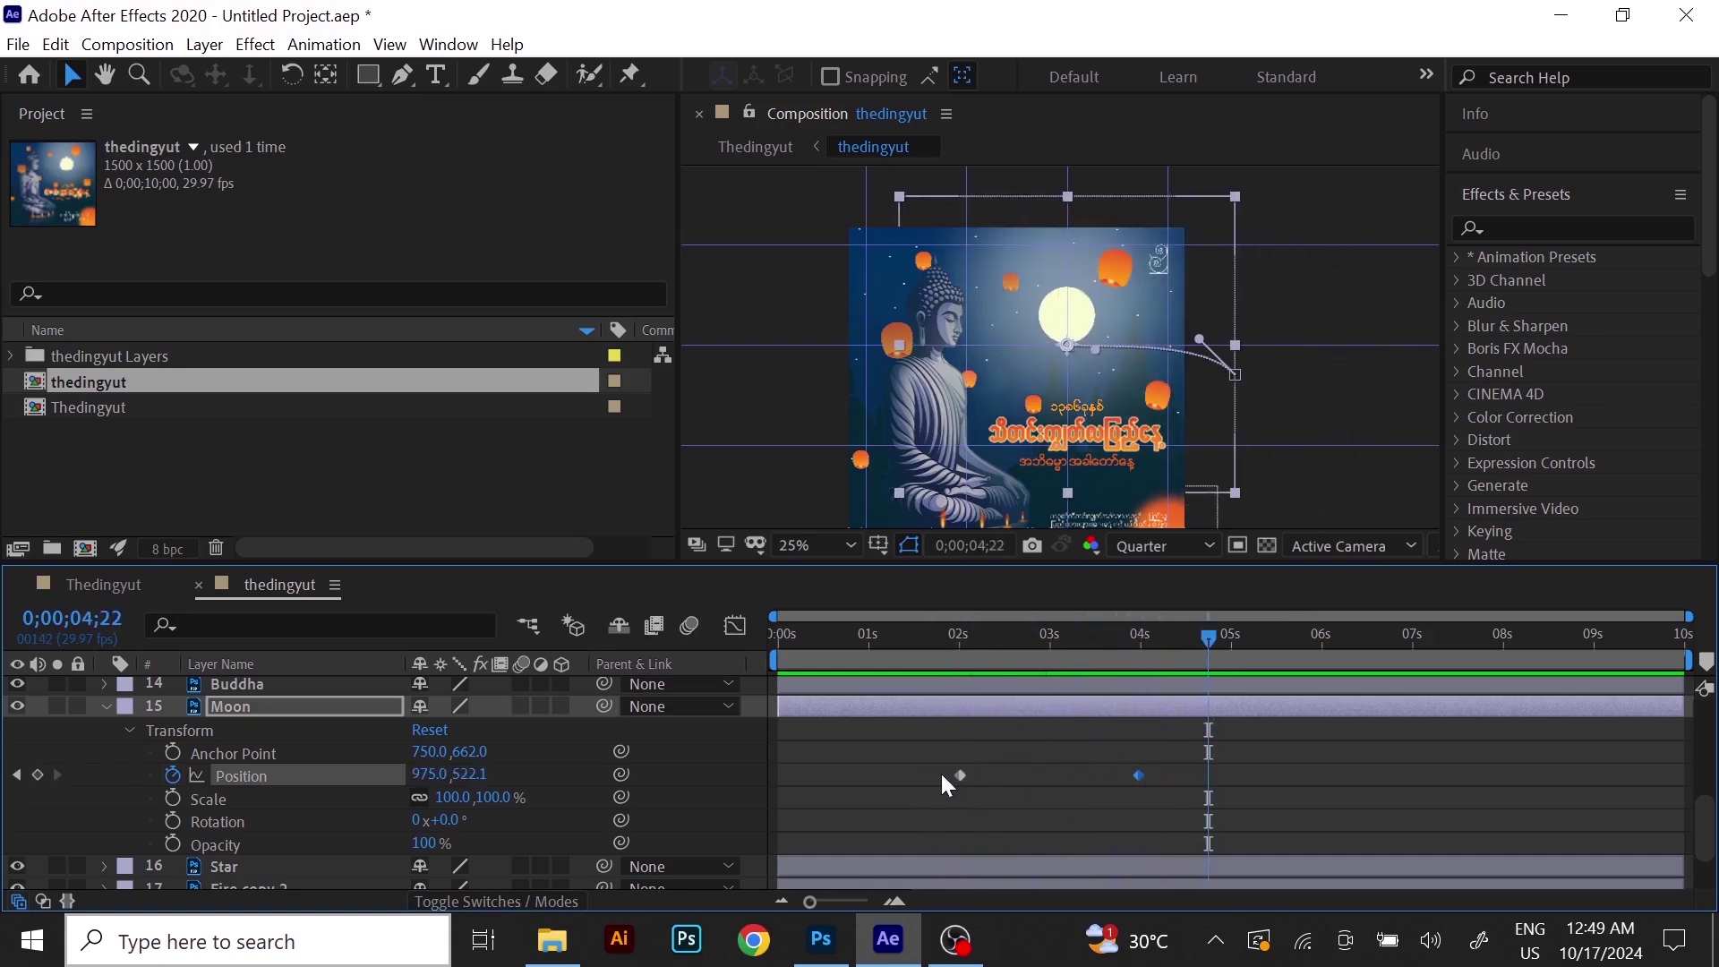
{"action": "left_click_drag", "start_coordinate": [1211, 643], "coordinate": [1135, 752]}
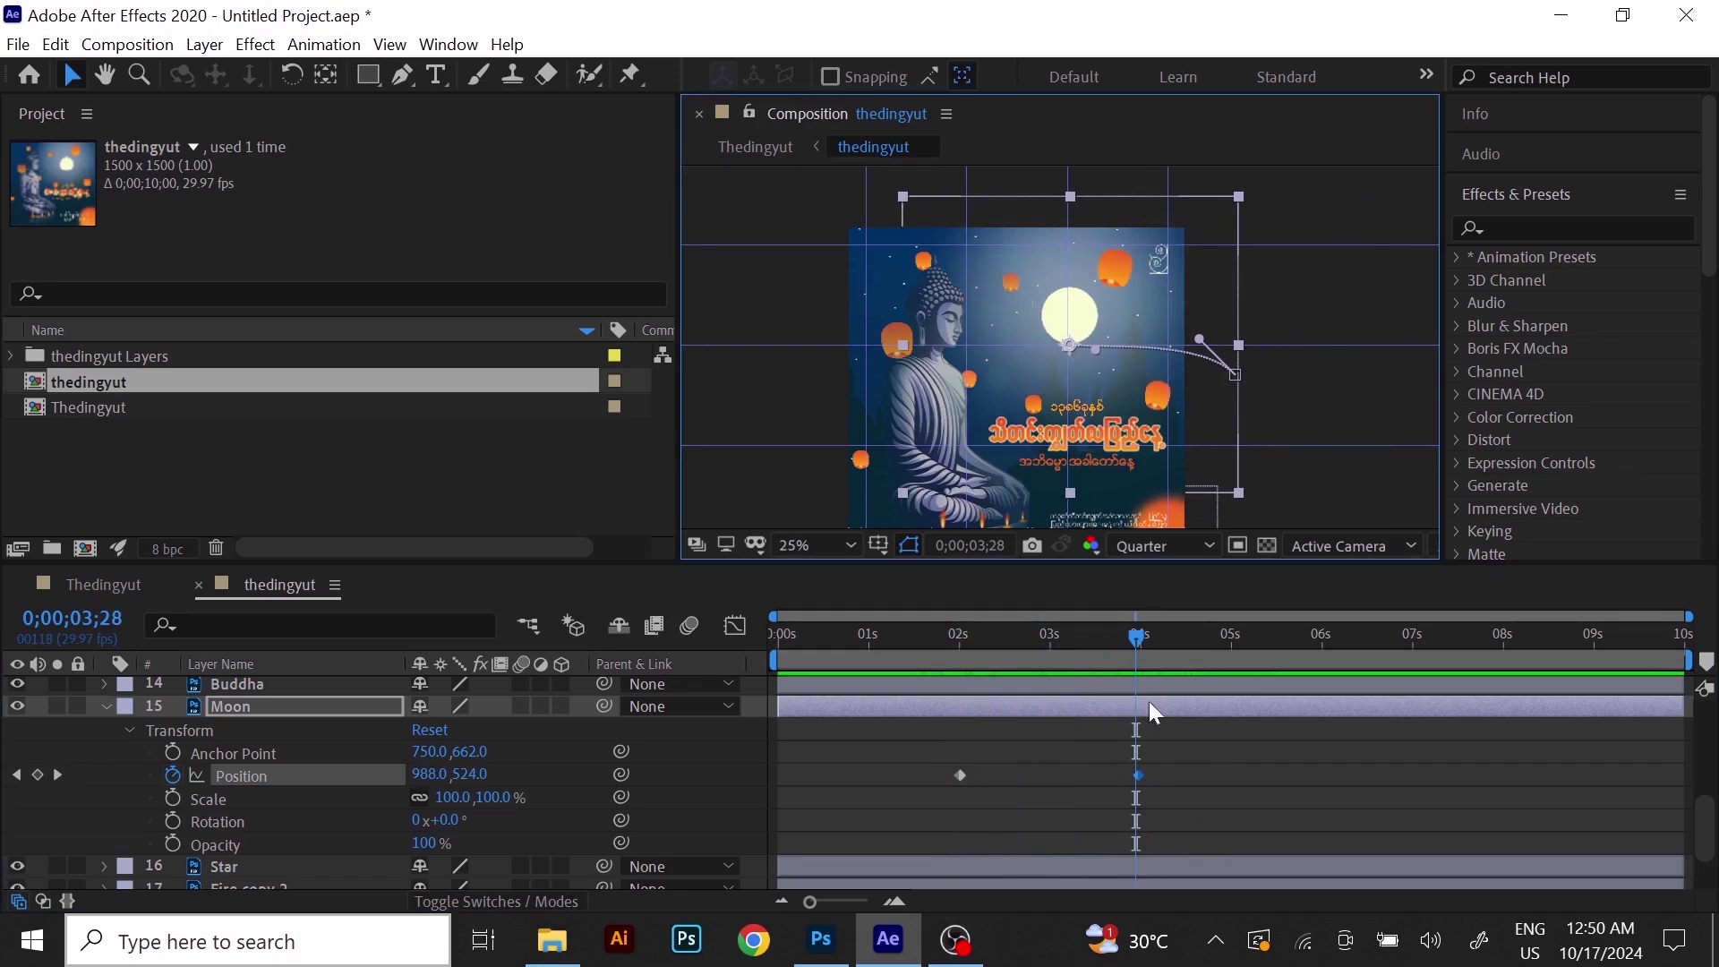
{"action": "left_click_drag", "start_coordinate": [1137, 637], "coordinate": [951, 717]}
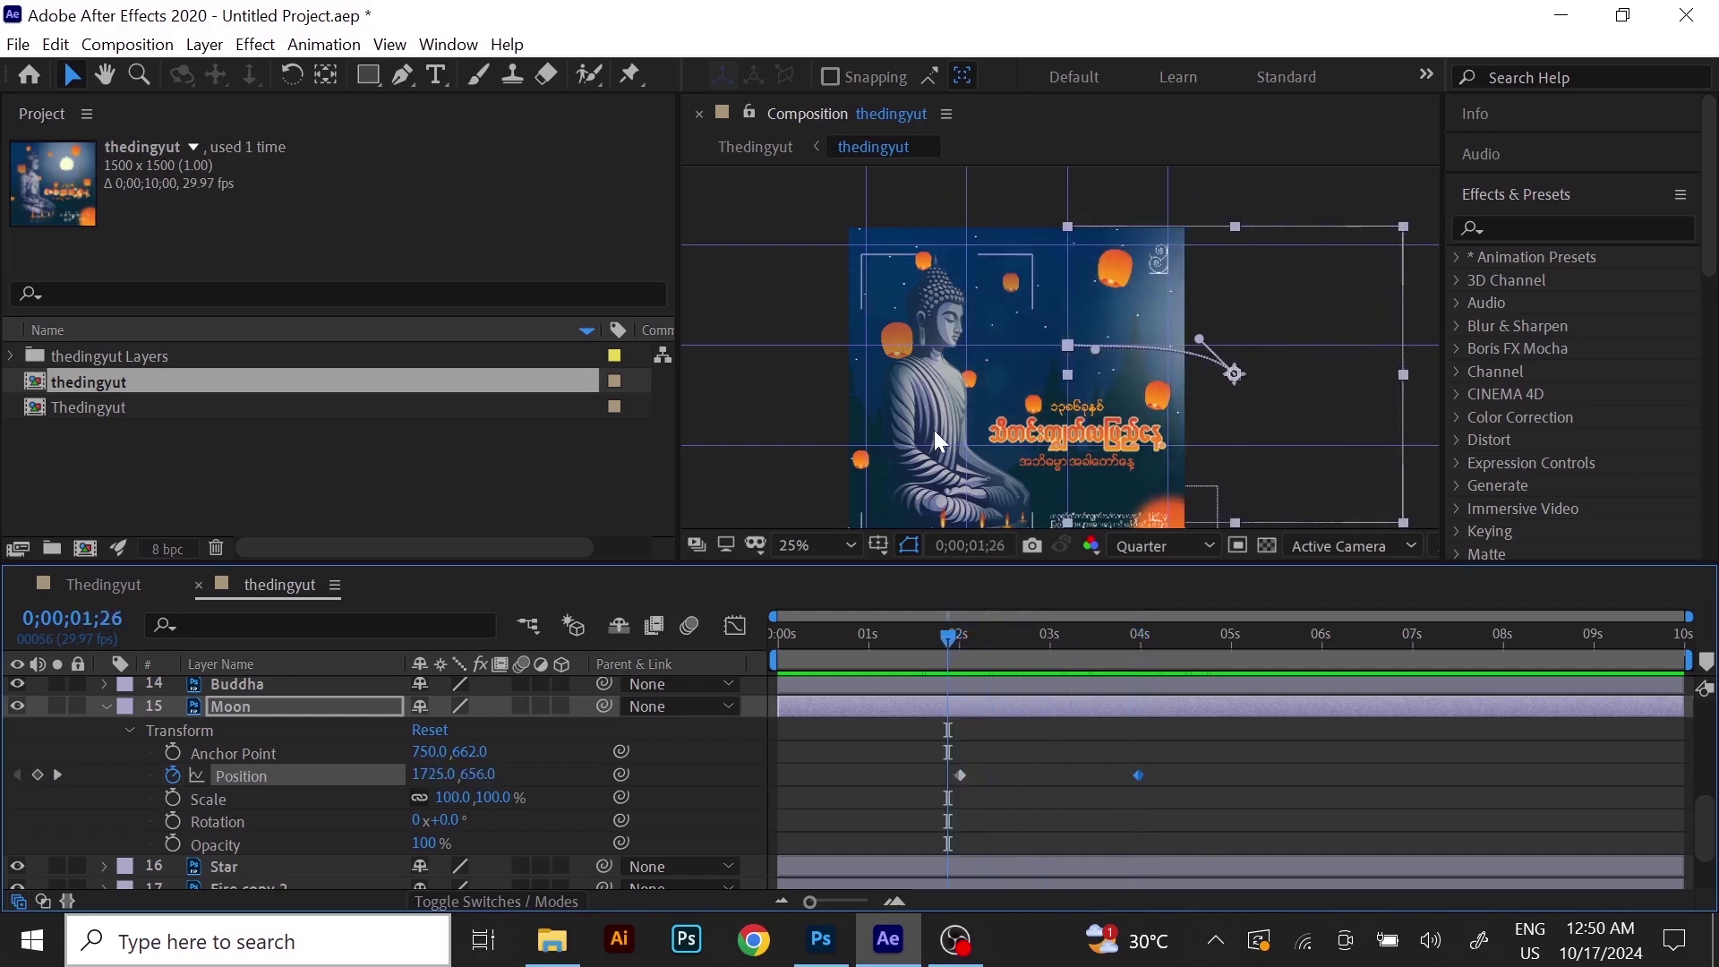
{"action": "left_click_drag", "start_coordinate": [938, 641], "coordinate": [1148, 690]}
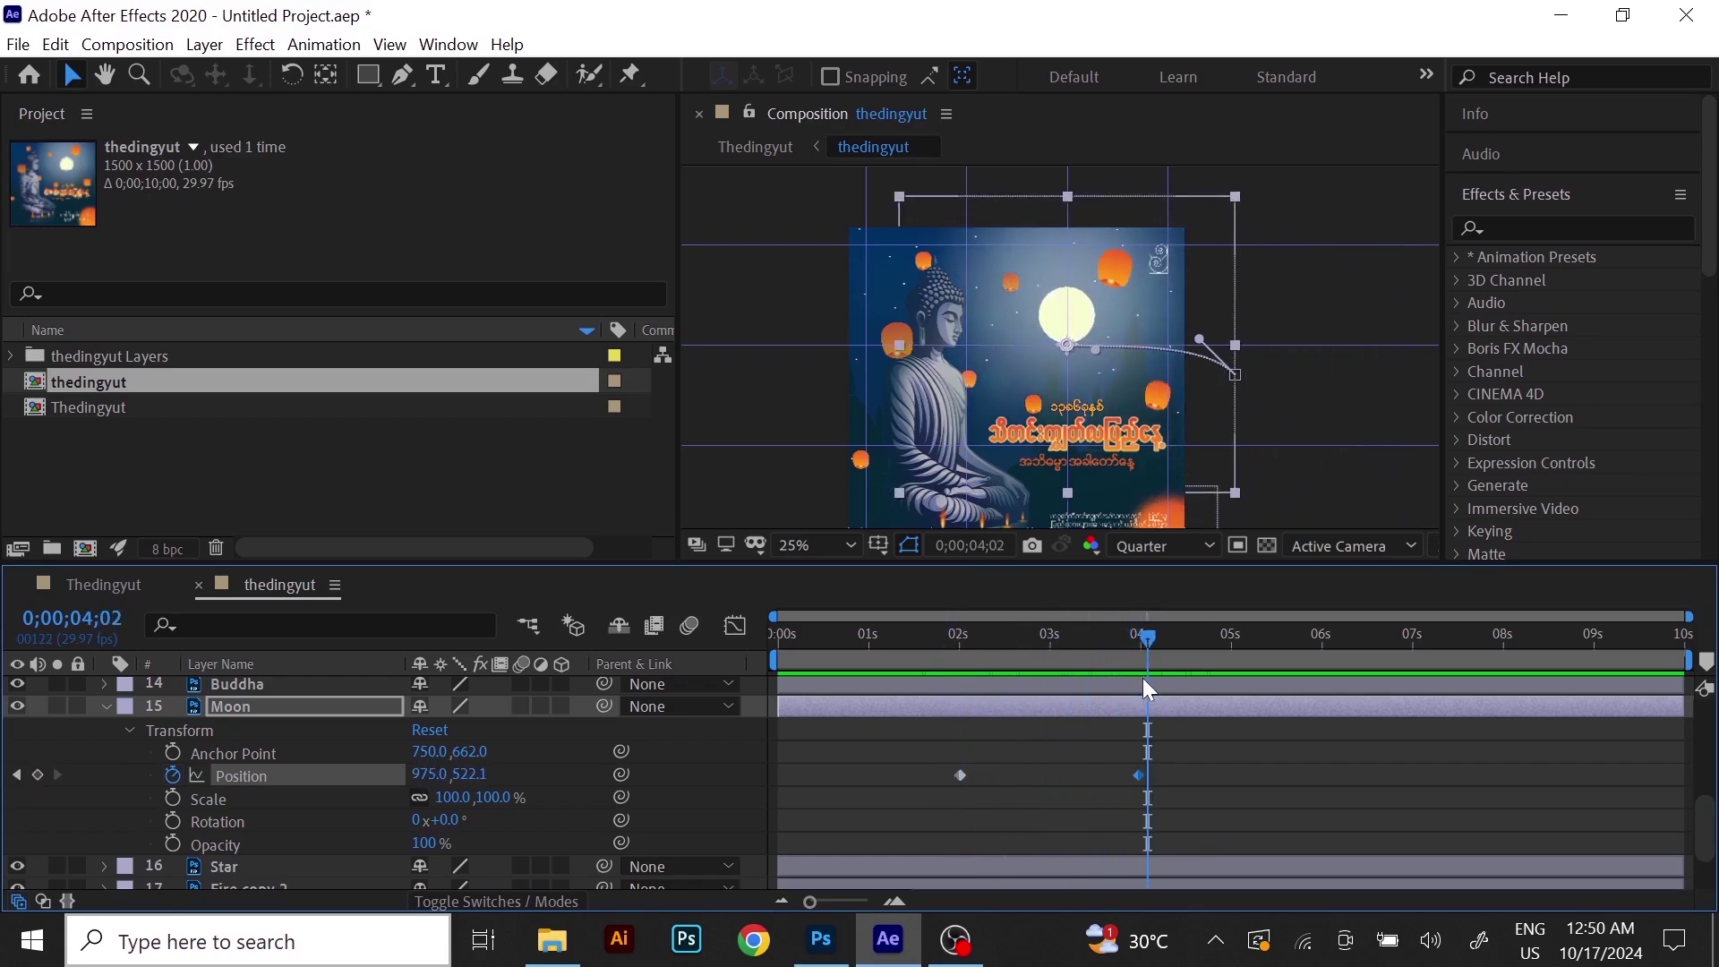
{"action": "left_click_drag", "start_coordinate": [1150, 642], "coordinate": [954, 691]}
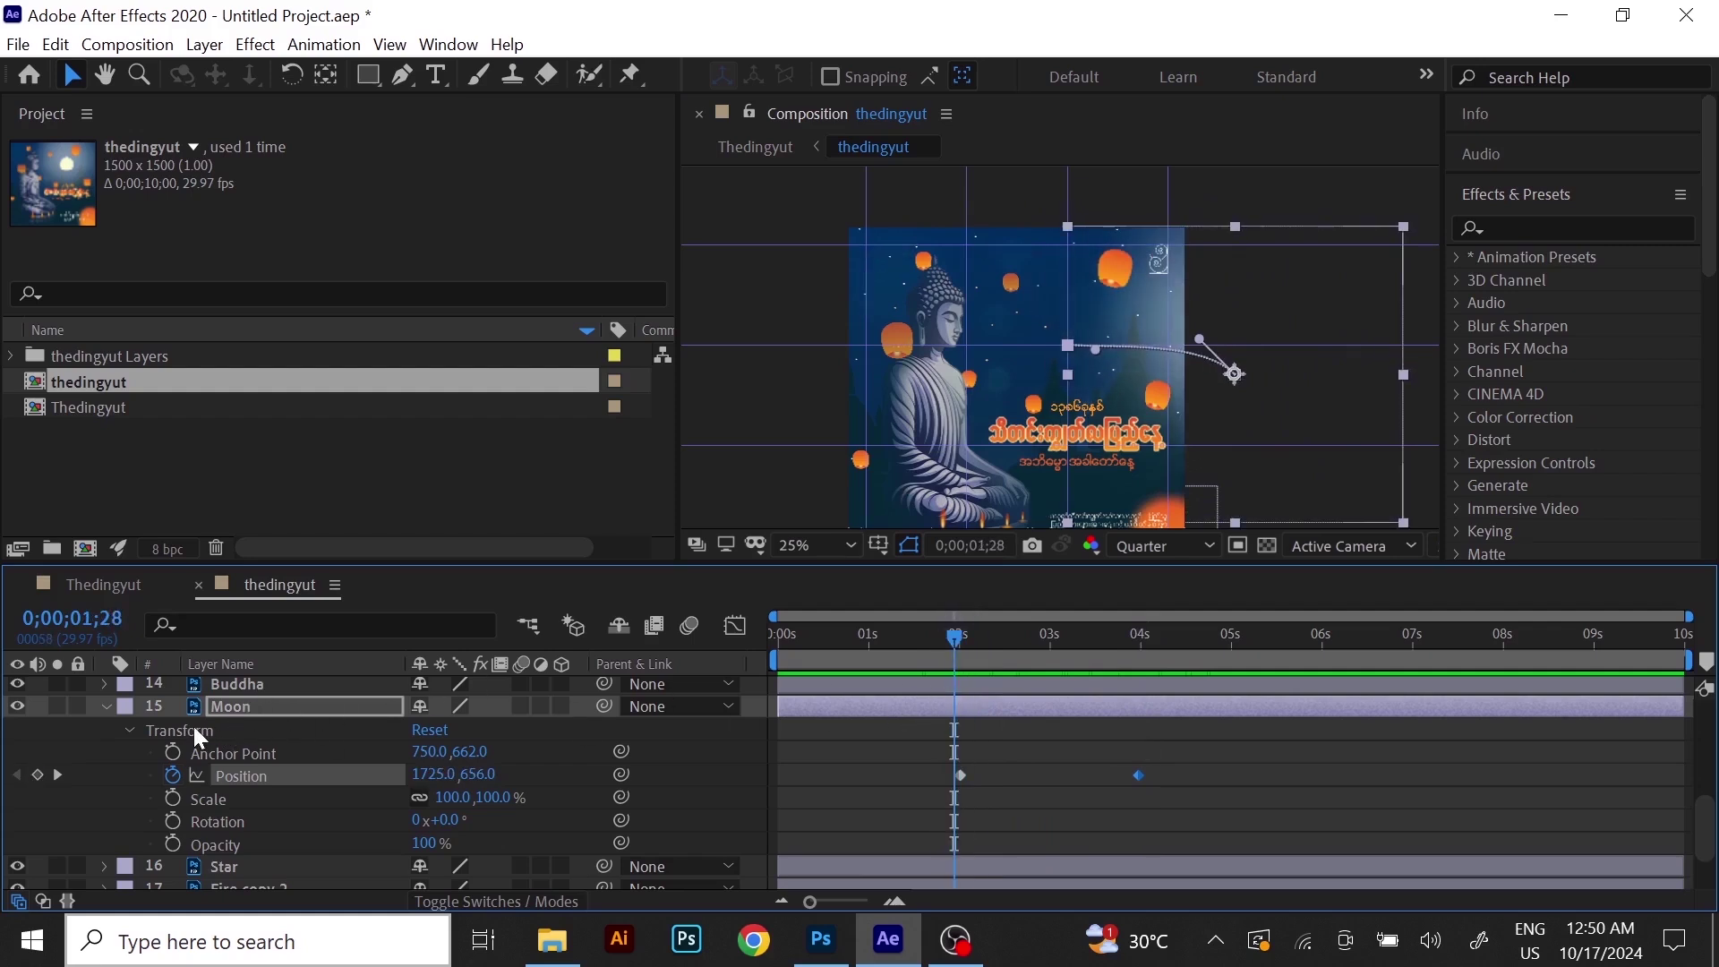
Undo the shift of the Moon's end keyframe and add a 100% Opacity keyframe to the Buddha layer at 0;00;04;00.
{"action": "left_click", "coordinate": [105, 707]}
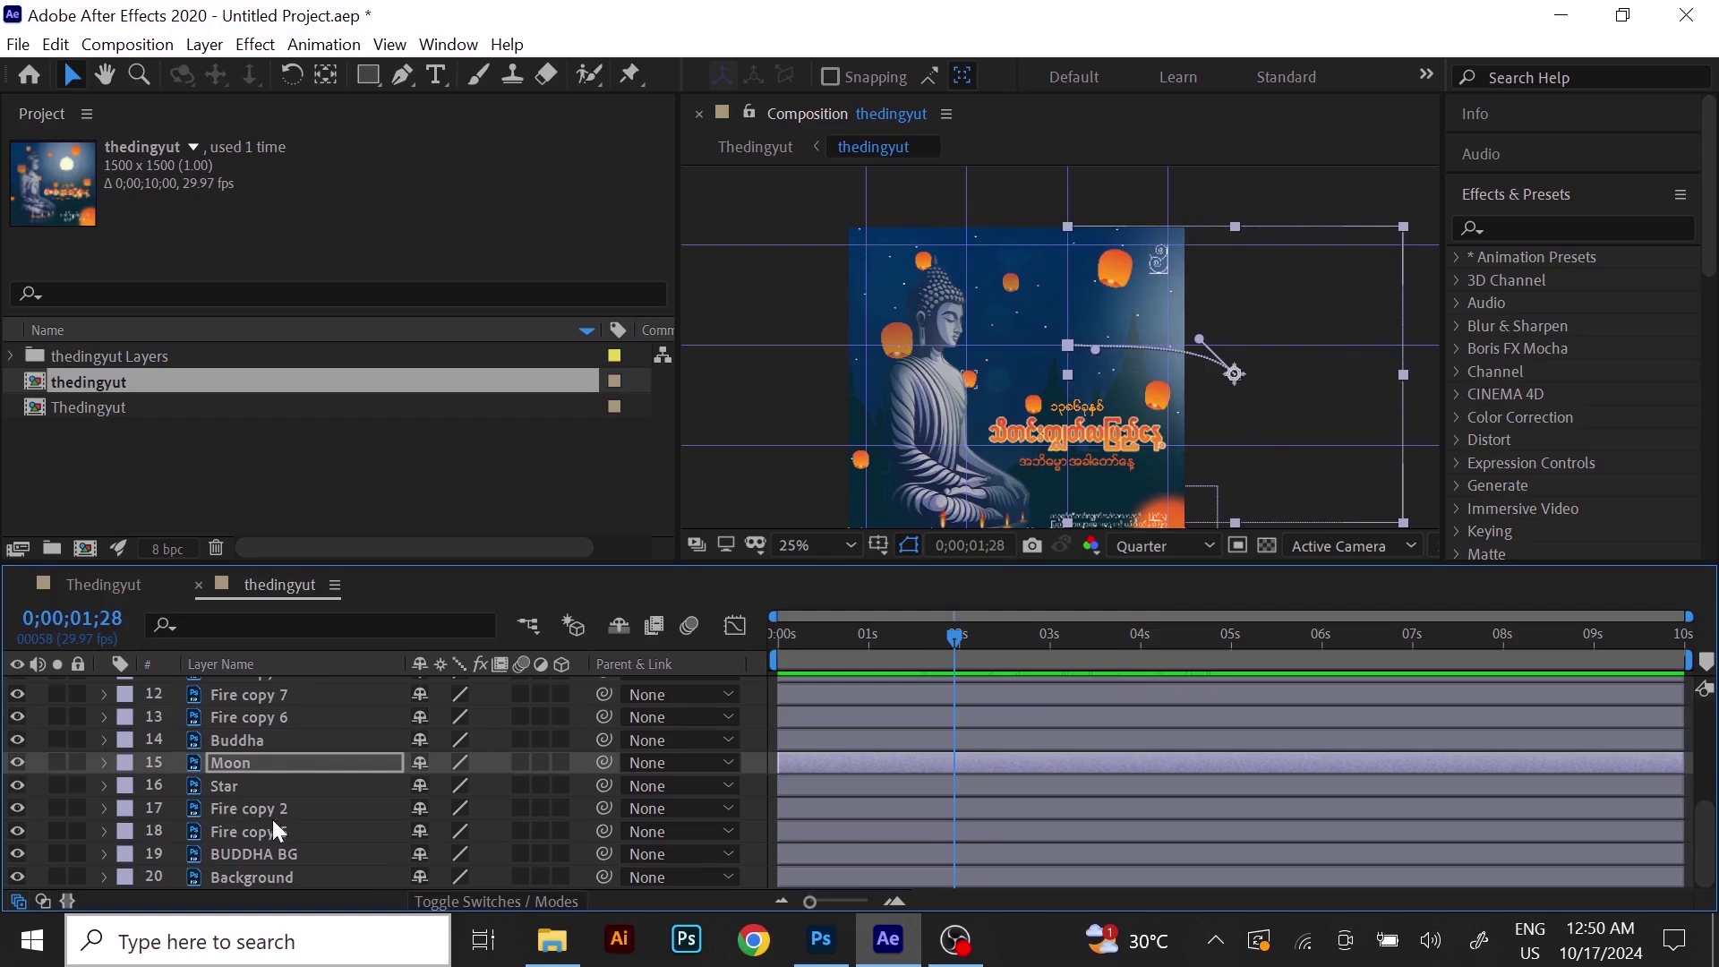
{"action": "left_click", "coordinate": [239, 743]}
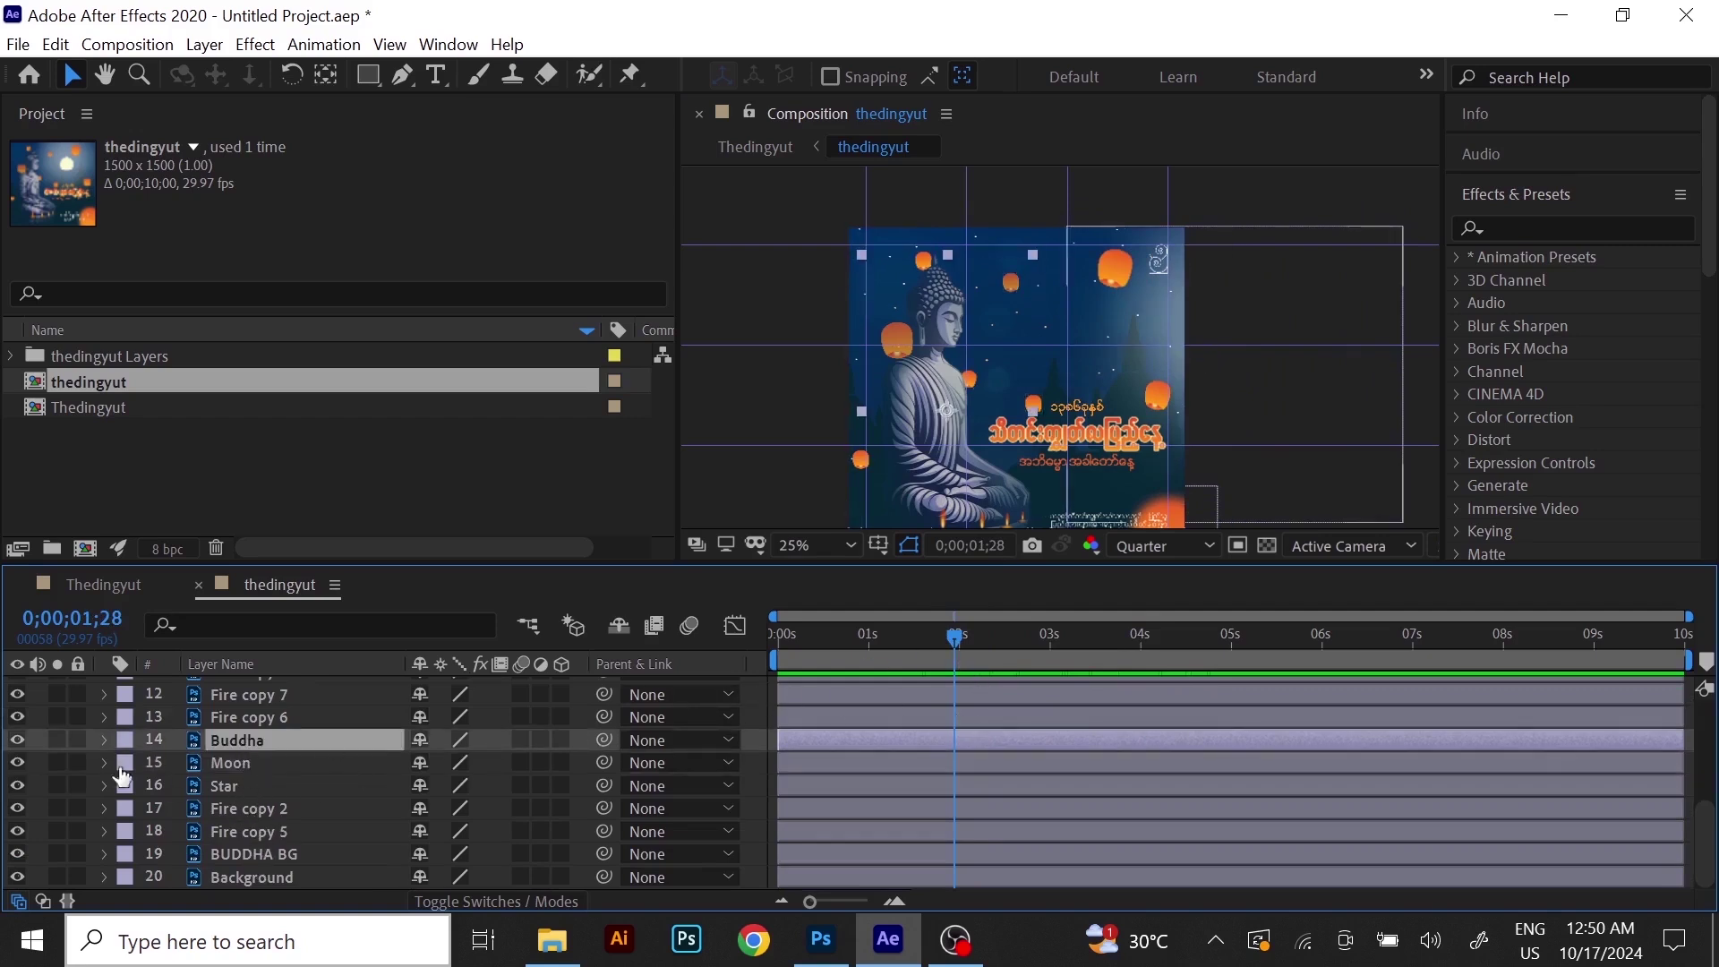
{"action": "left_click", "coordinate": [102, 739]}
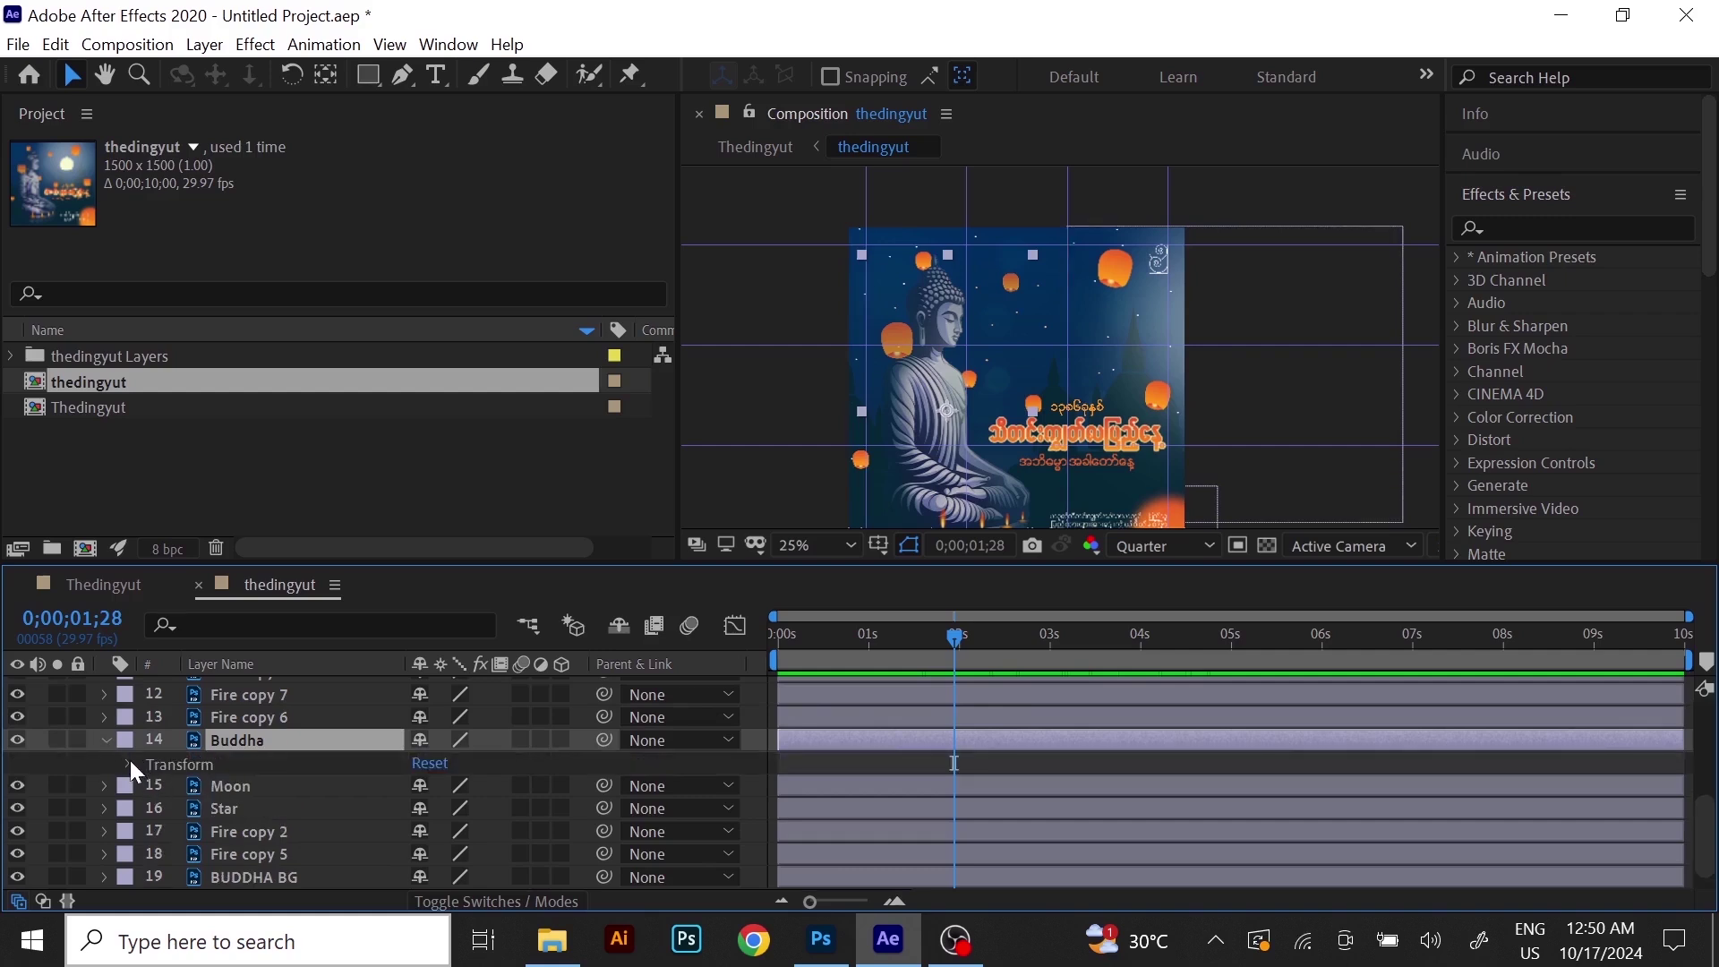
{"action": "left_click", "coordinate": [129, 762]}
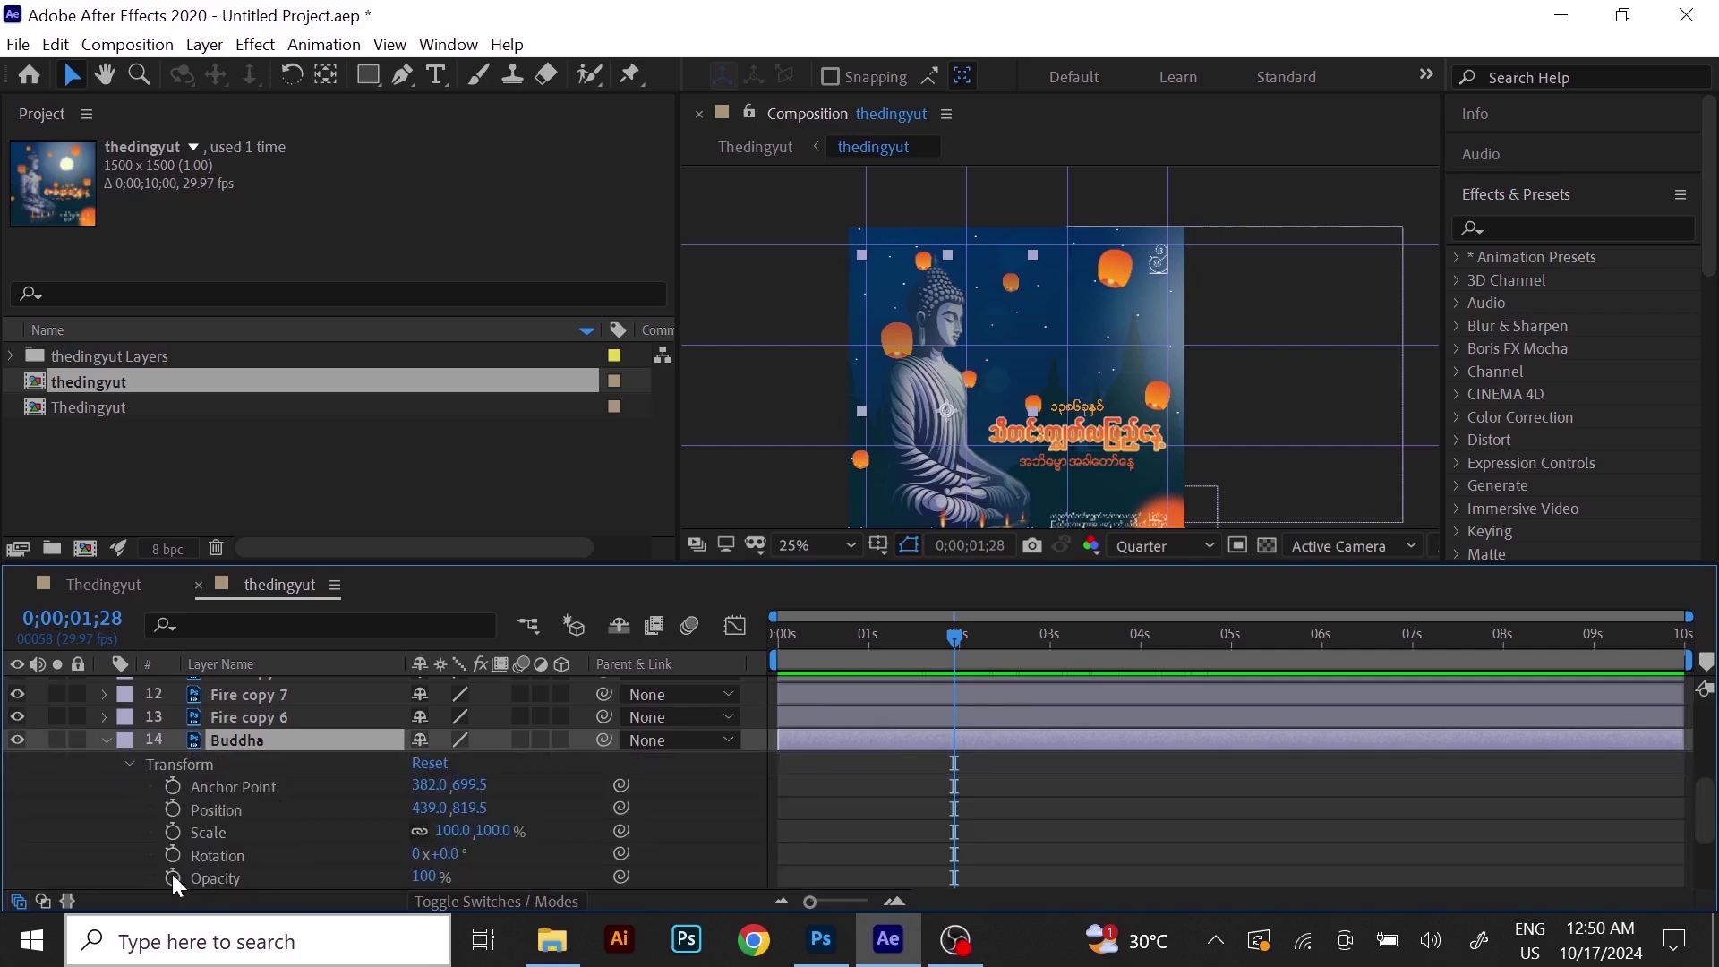
{"action": "left_click_drag", "start_coordinate": [949, 627], "coordinate": [1141, 650]}
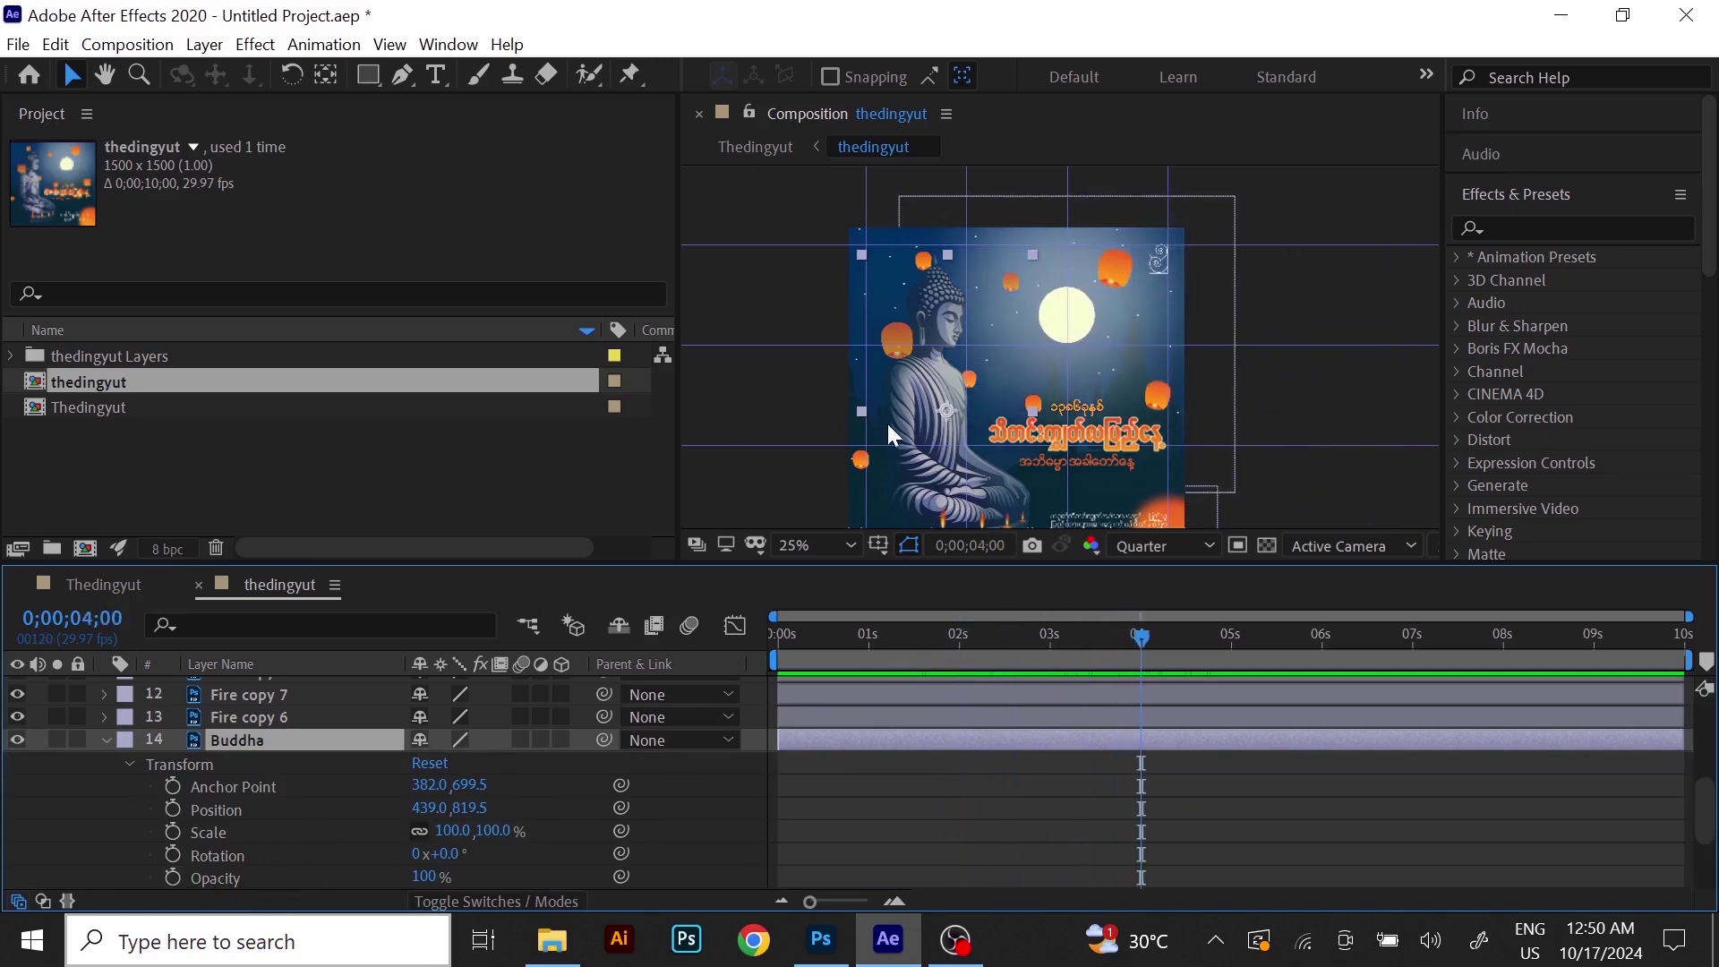
{"action": "left_click", "coordinate": [1136, 663]}
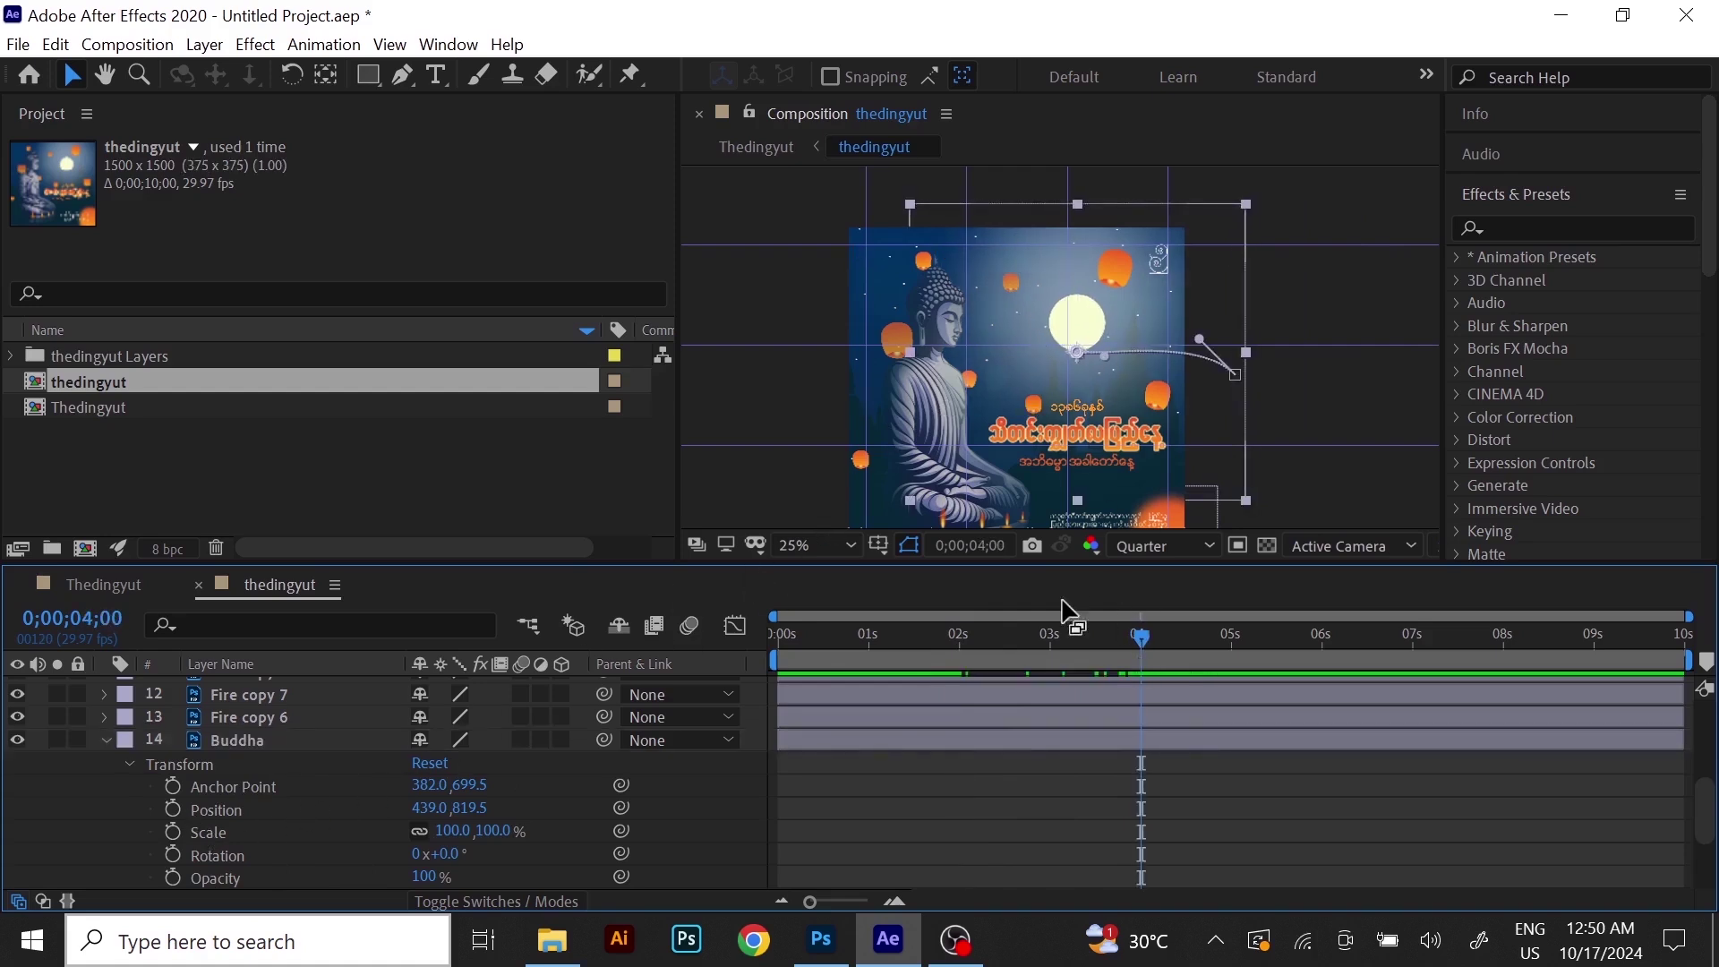
{"action": "left_click", "coordinate": [174, 876]}
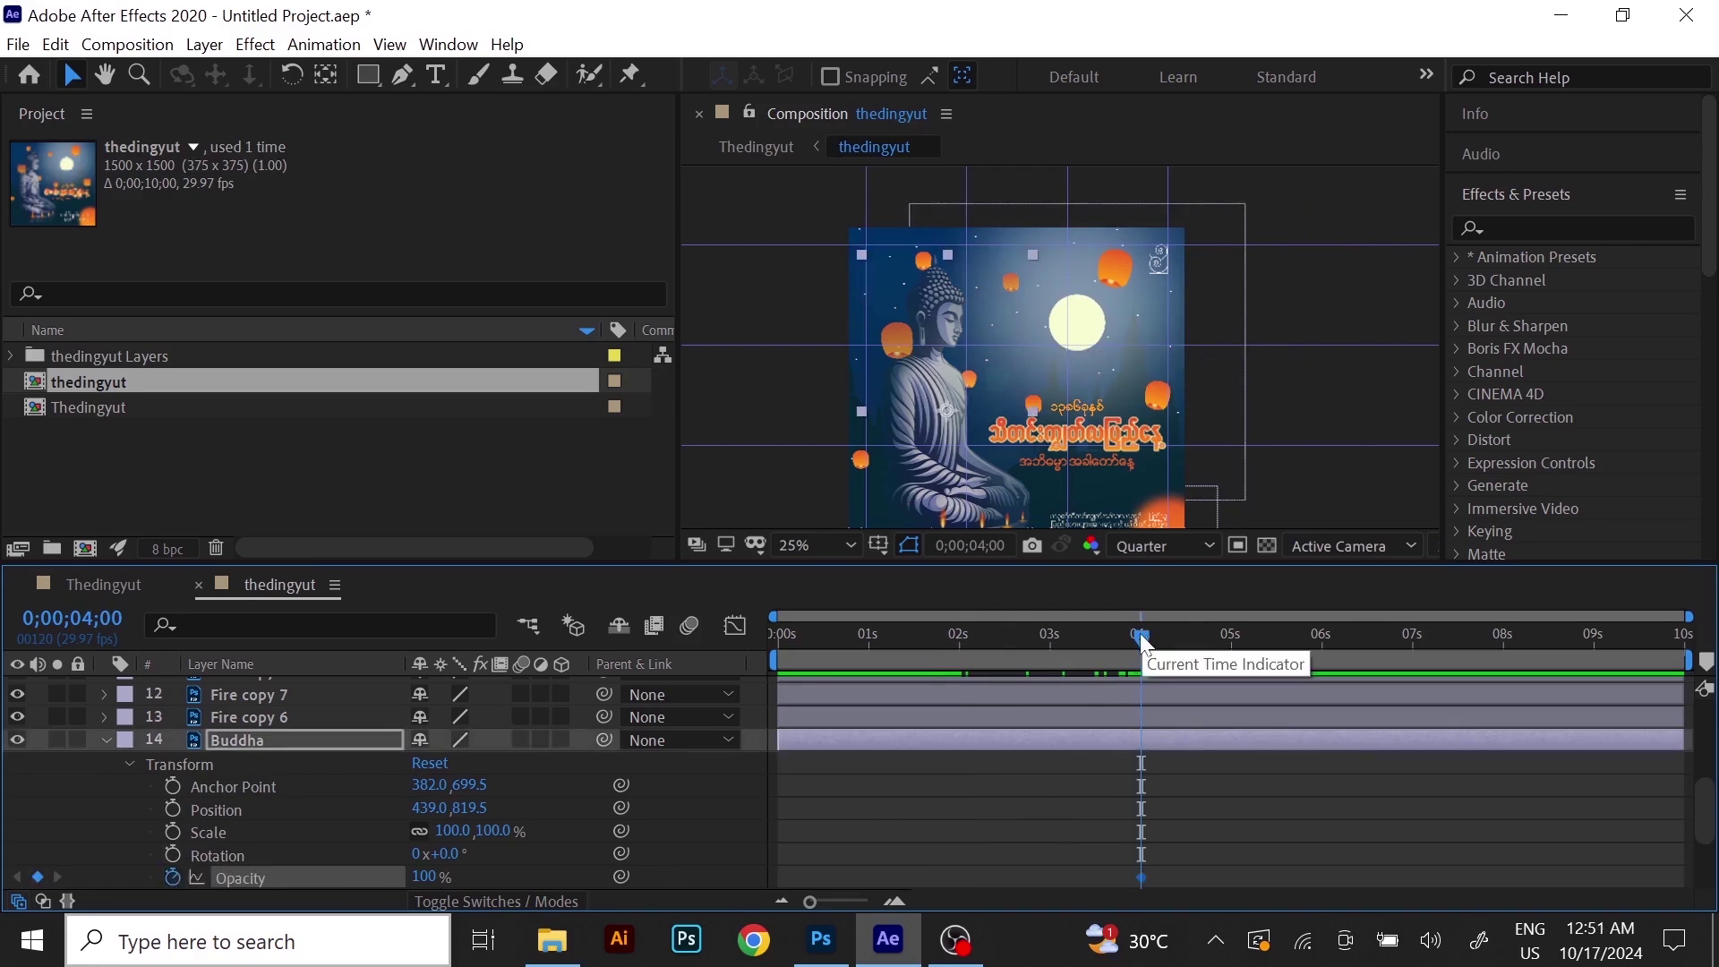
At 0;00;02;00, set the Buddha layer's Opacity to 60%.
{"action": "left_click_drag", "start_coordinate": [1121, 634], "coordinate": [962, 691]}
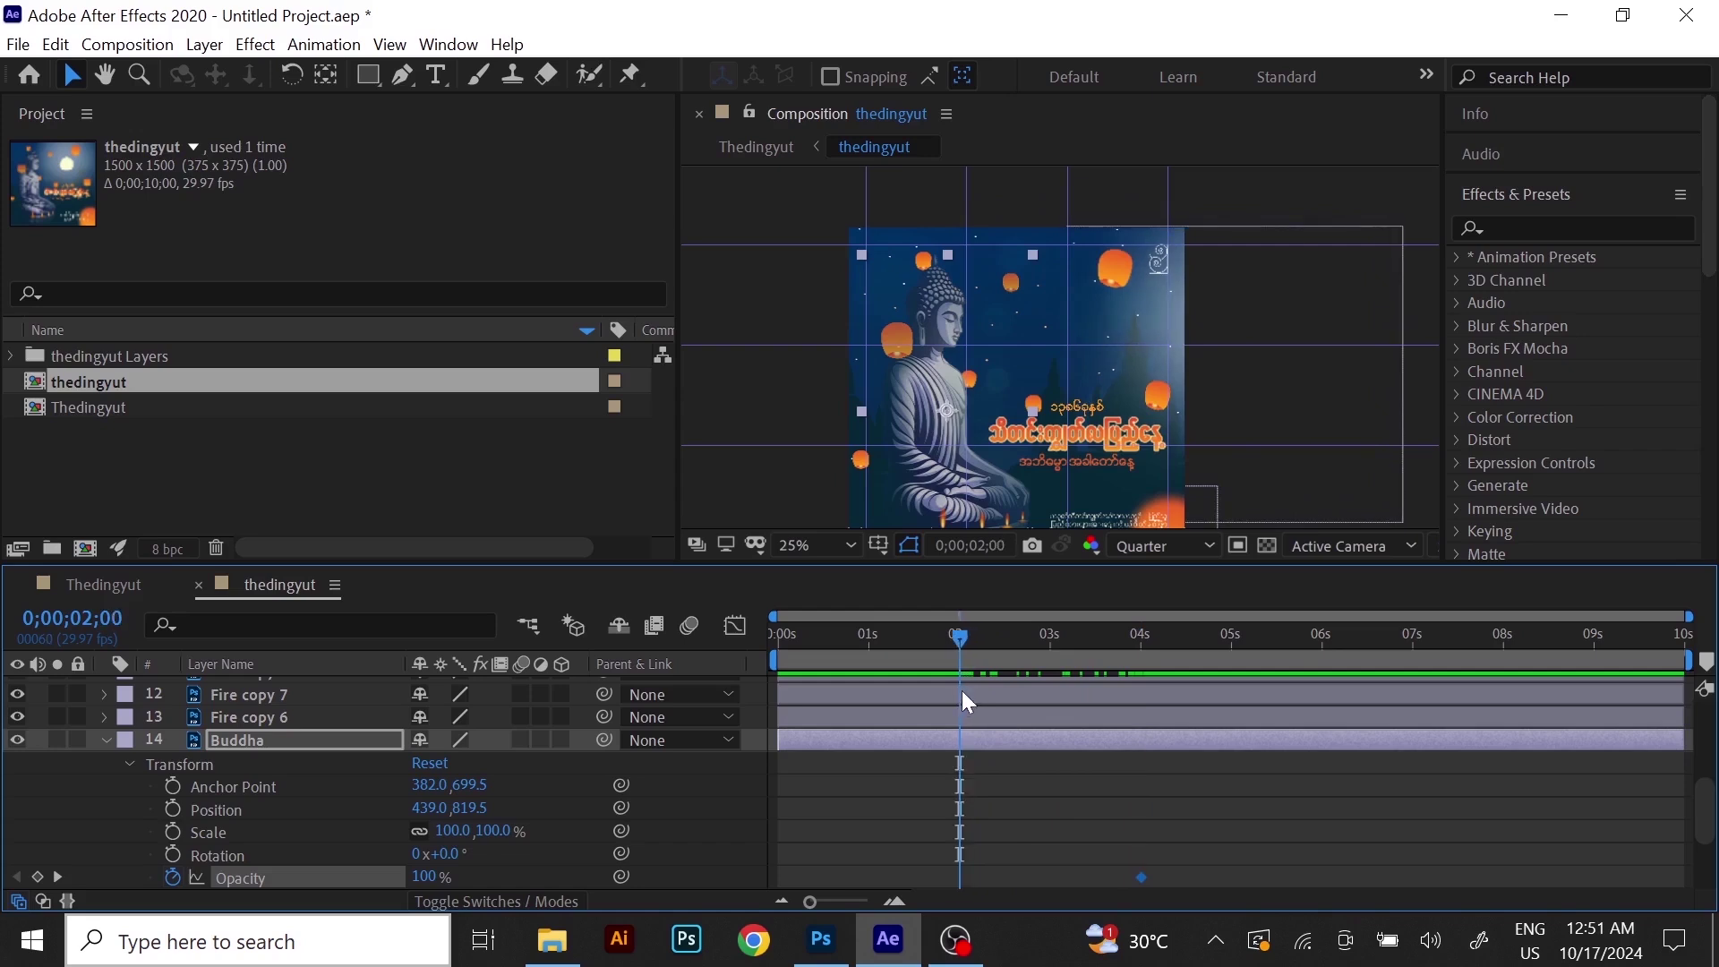
{"action": "left_click_drag", "start_coordinate": [438, 882], "coordinate": [379, 888]}
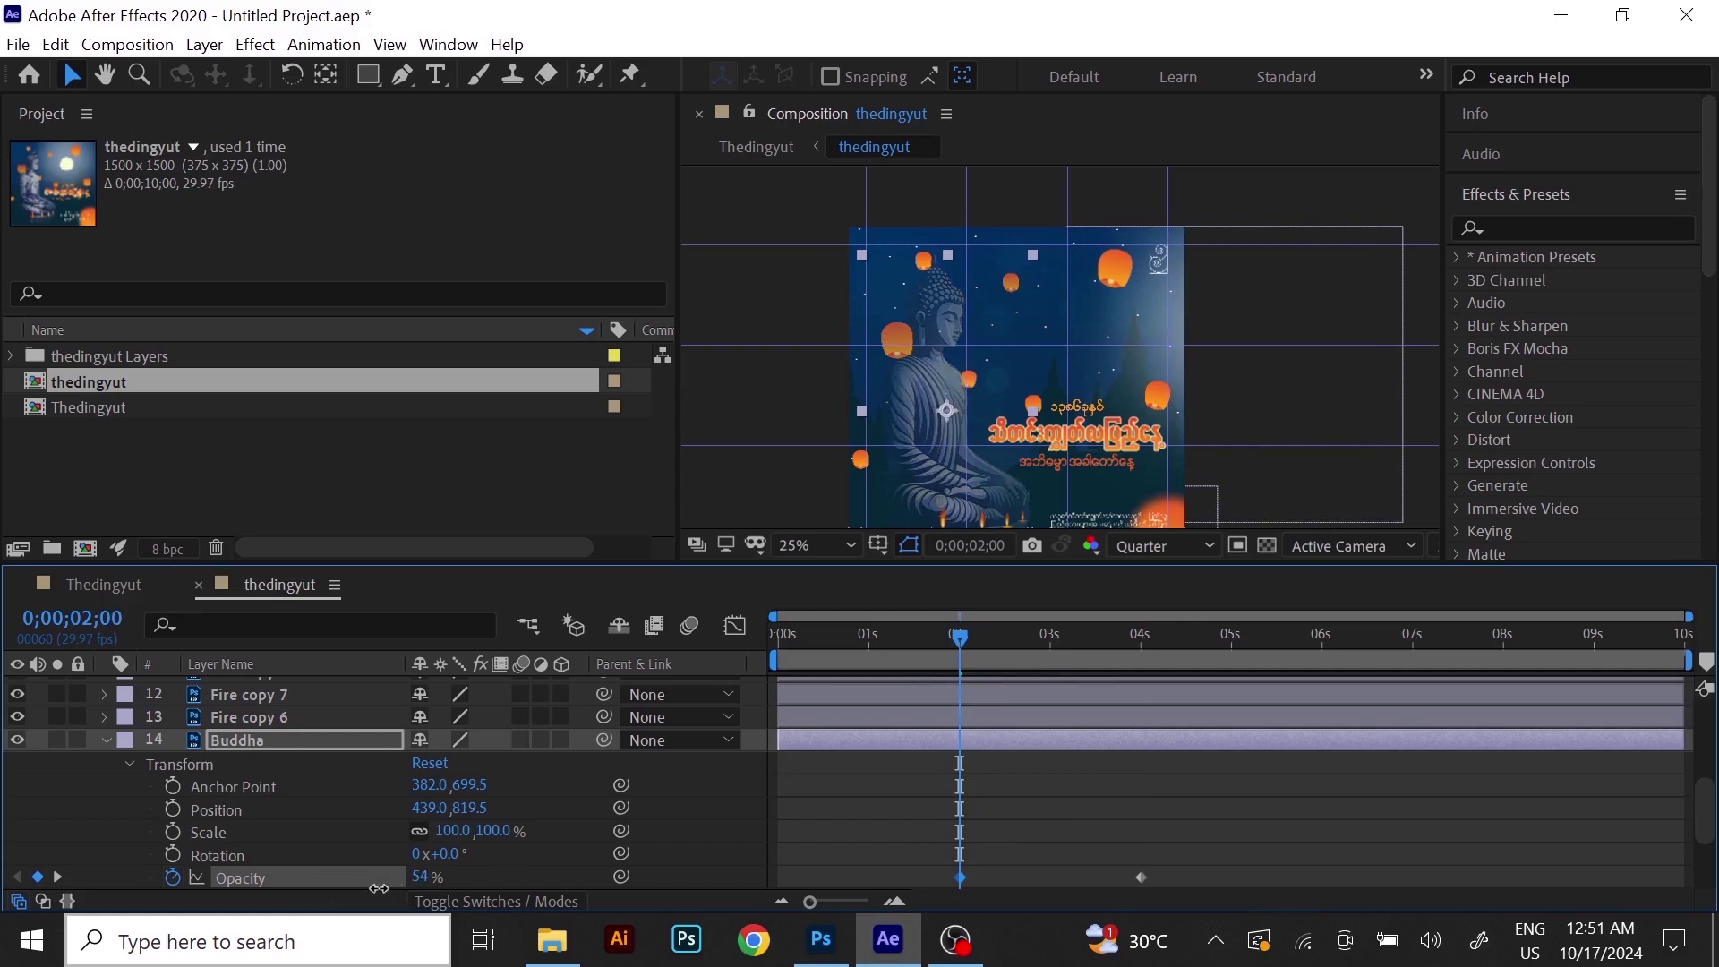
{"action": "left_click", "coordinate": [430, 878]}
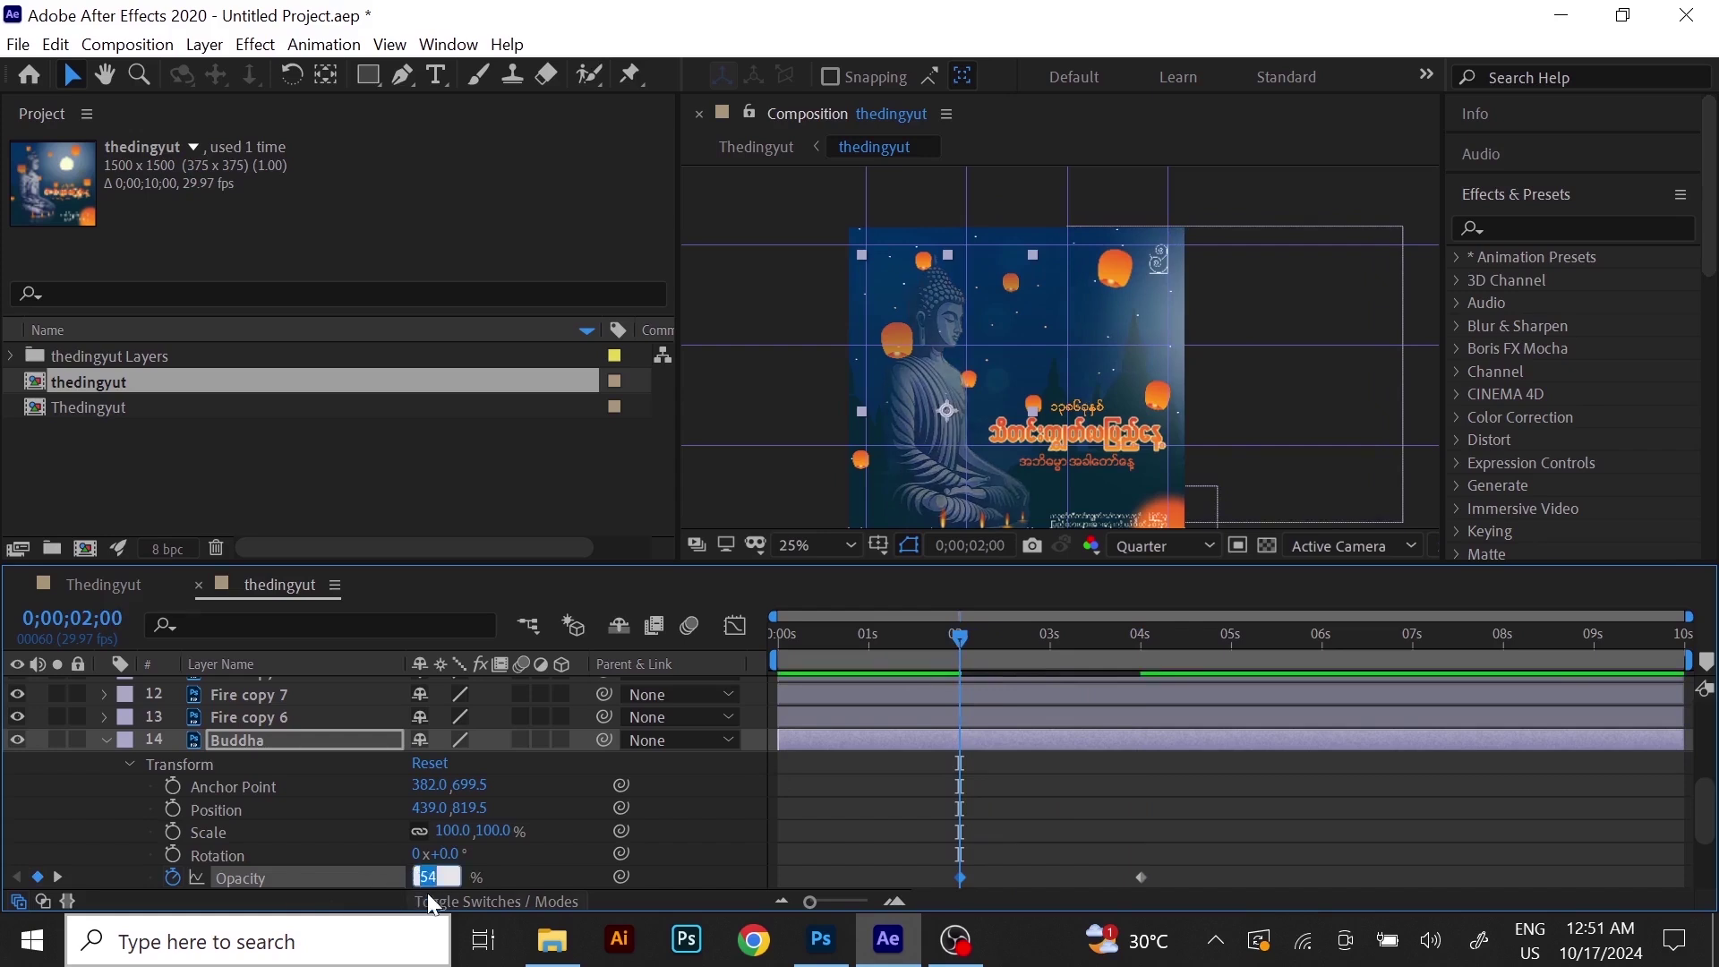
{"action": "type", "text": "60"}
{"action": "left_click", "coordinate": [581, 825]}
Preview the Buddha's brightening together with the Moon's arrival from 0;00;00;26.
{"action": "left_click_drag", "start_coordinate": [915, 637], "coordinate": [824, 654]}
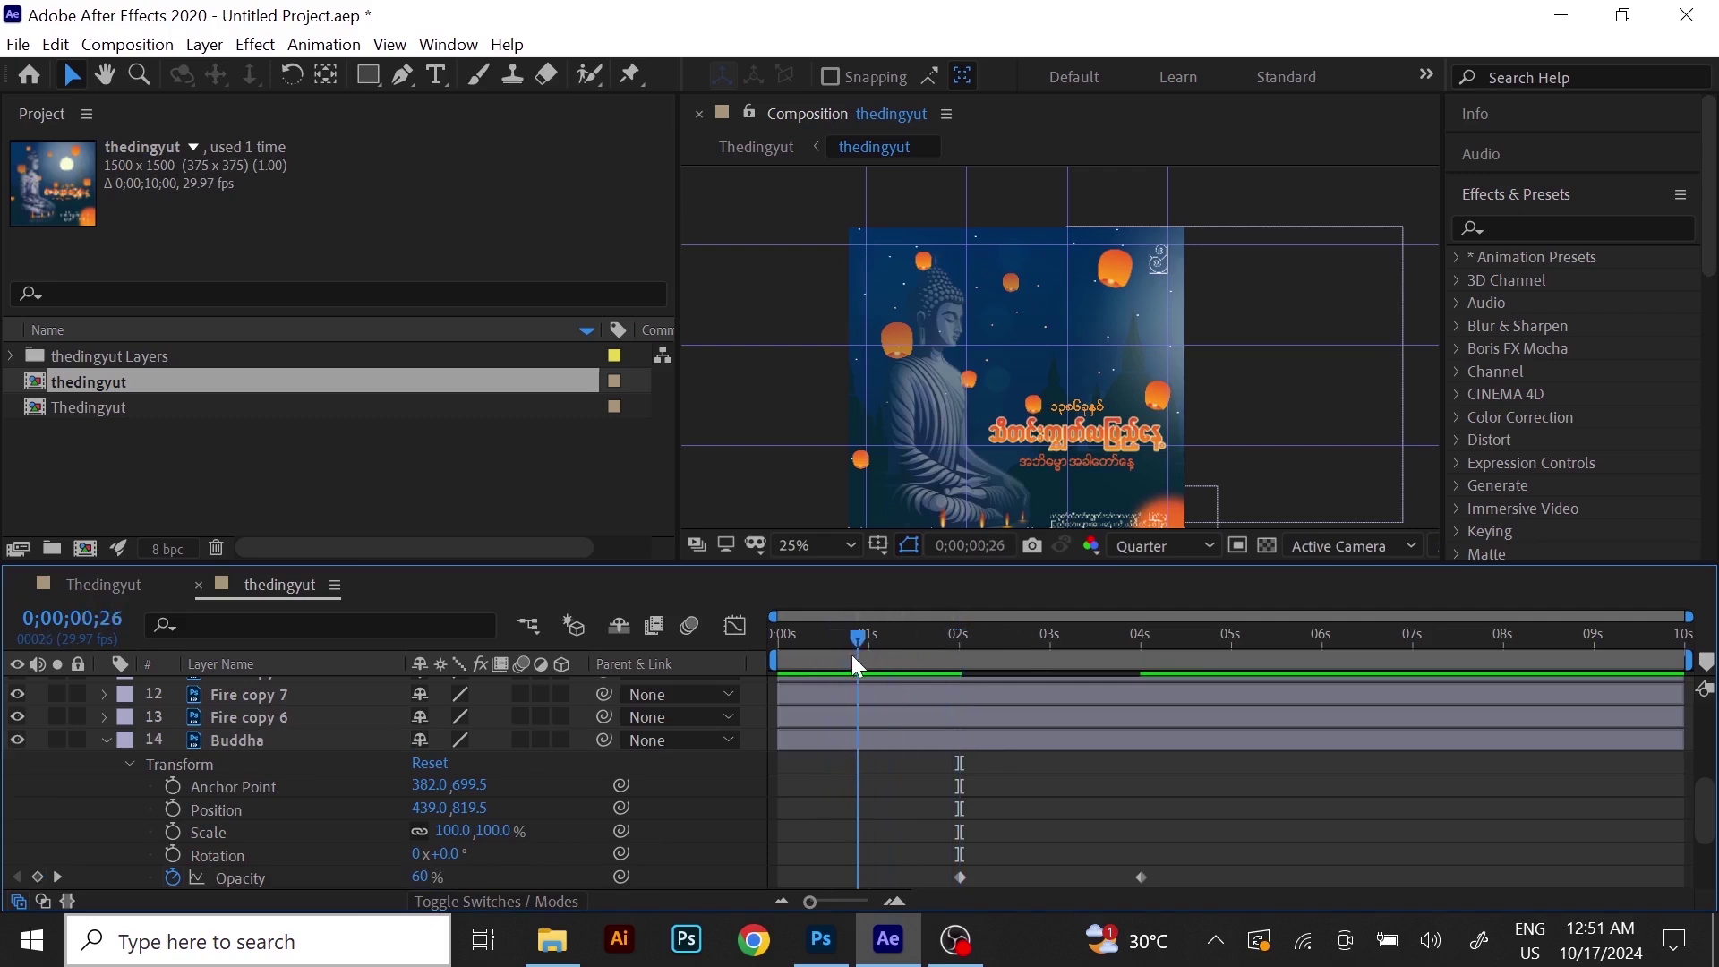
{"action": "key", "text": "space"}
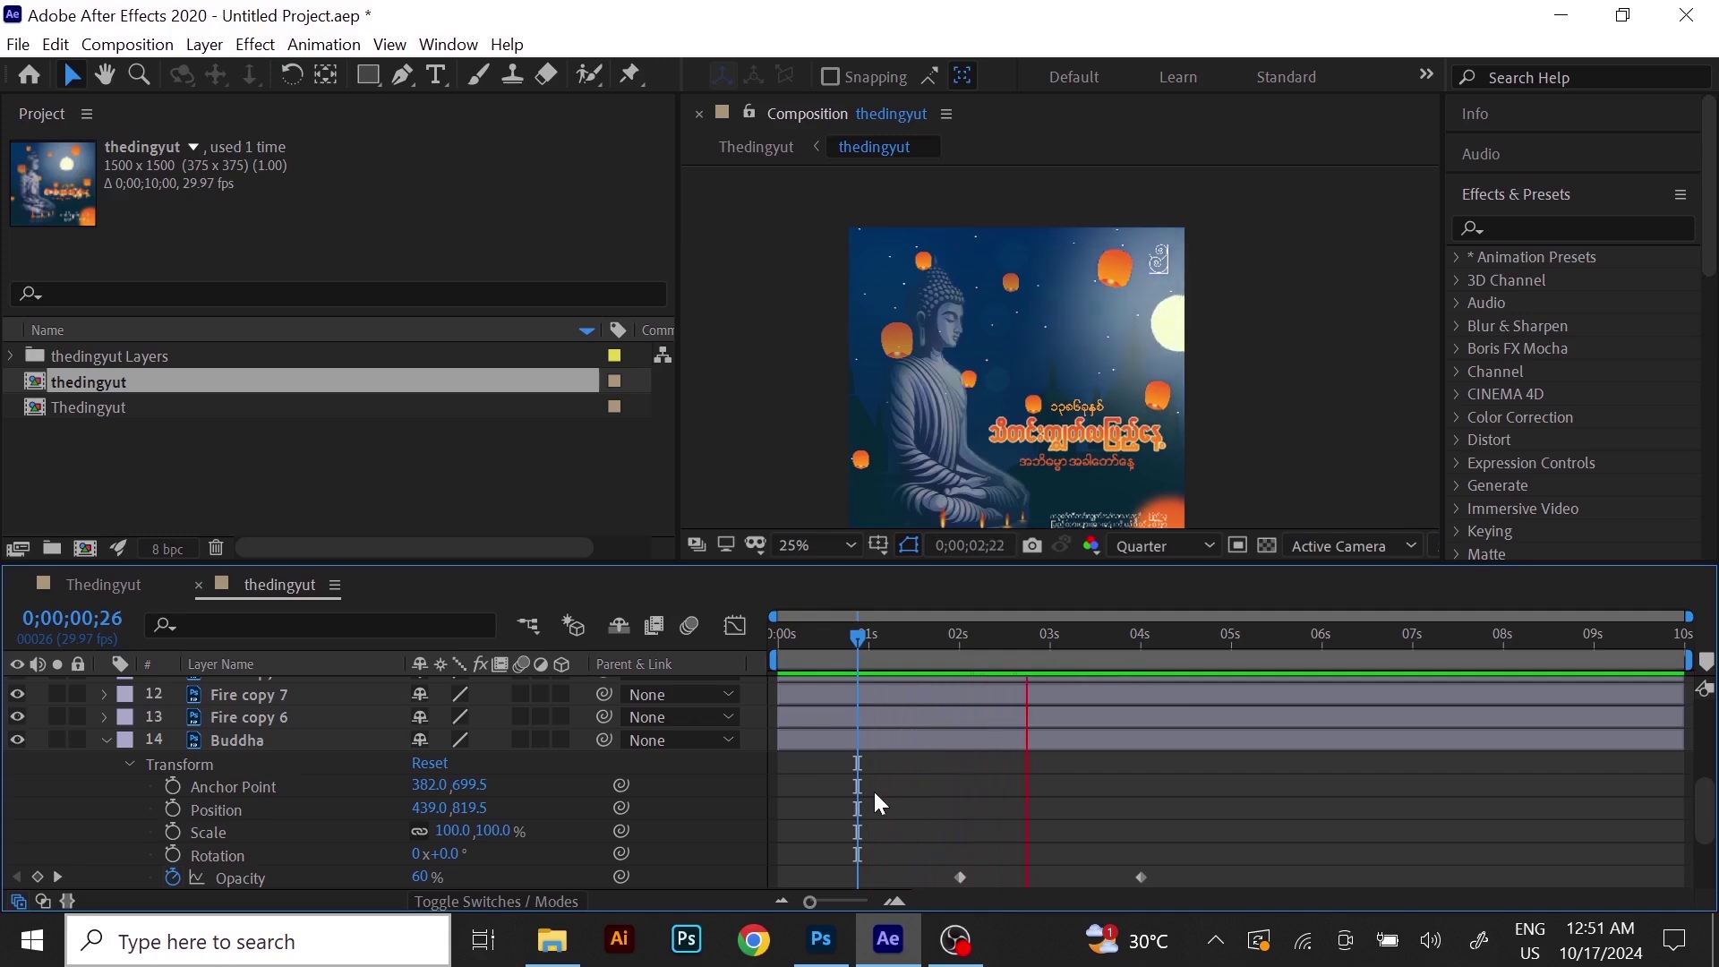
{"action": "left_click", "coordinate": [1187, 637]}
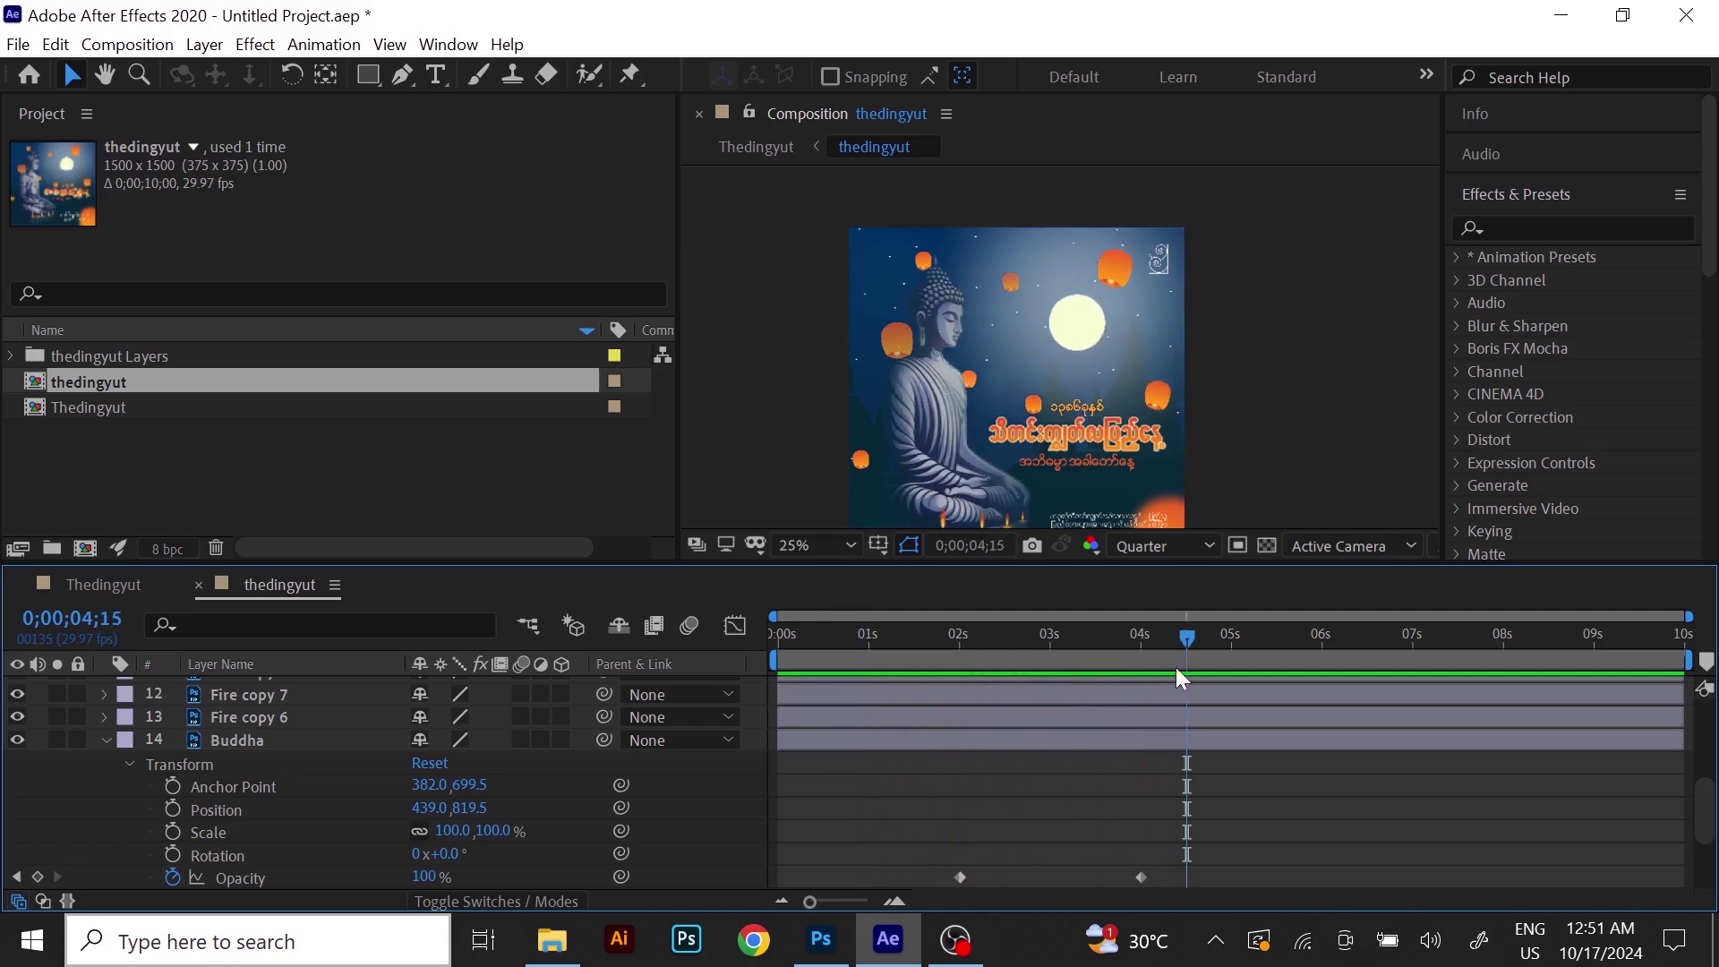
{"action": "left_click_drag", "start_coordinate": [1182, 636], "coordinate": [1170, 764]}
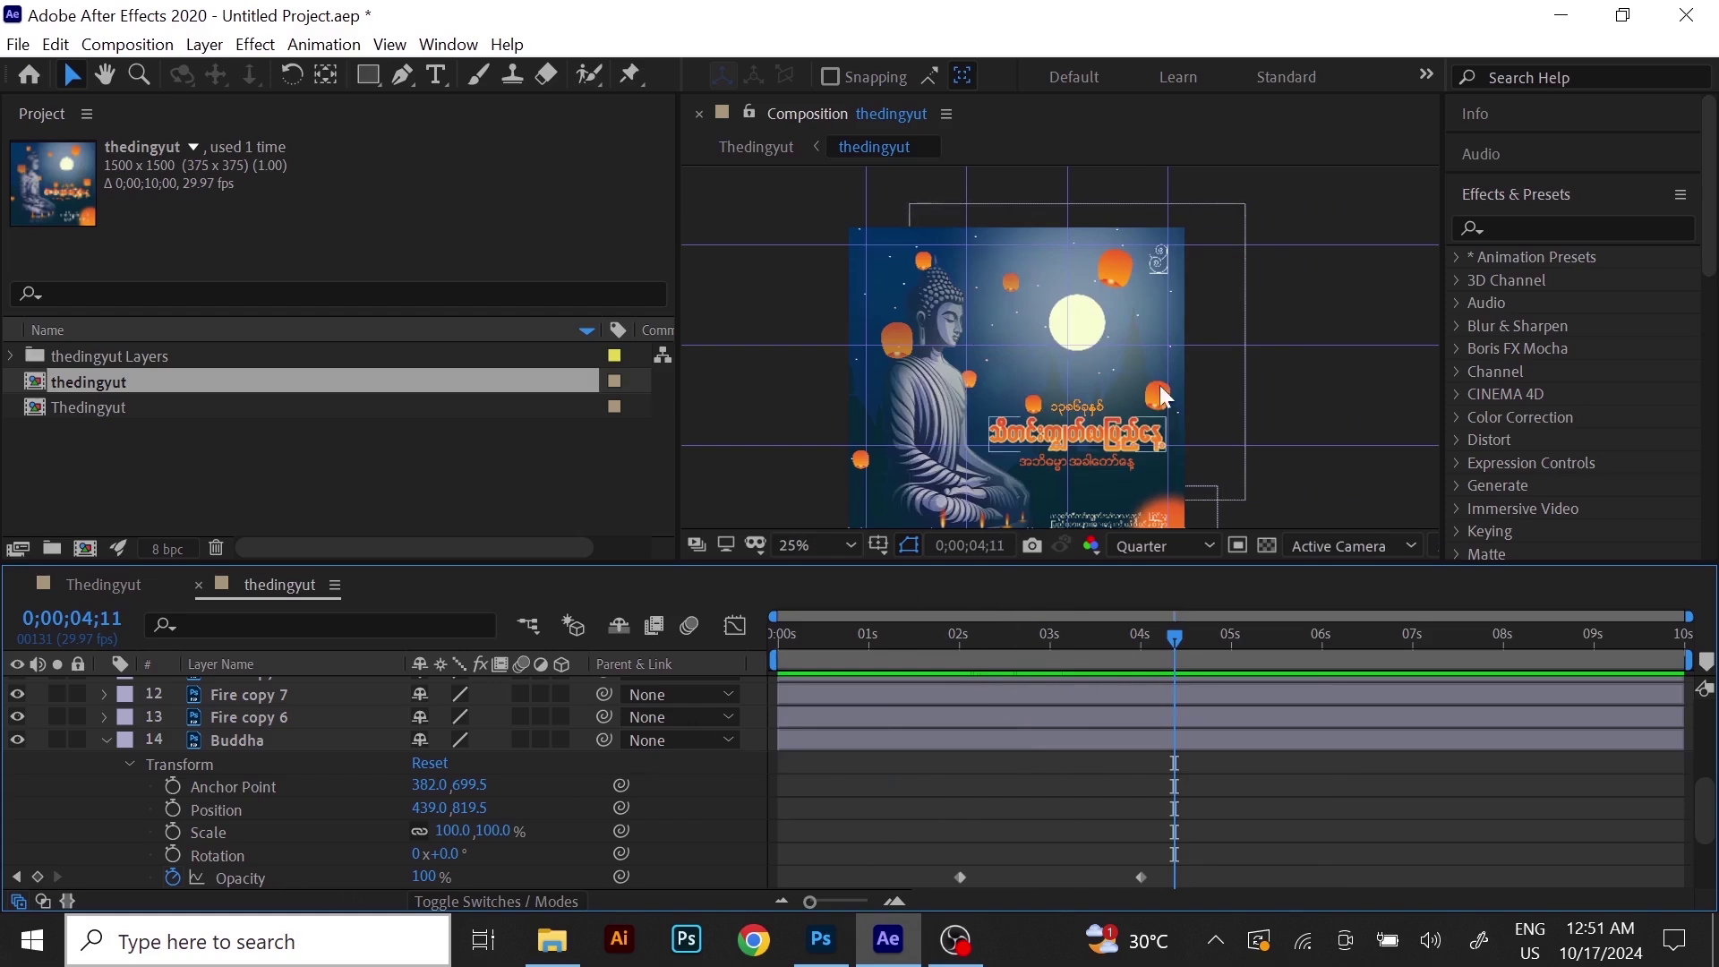
Collapse the Buddha and Moon layers, and expand the Star layer's Transform properties with the current time at 0;00;04;03.
{"action": "left_click", "coordinate": [104, 740]}
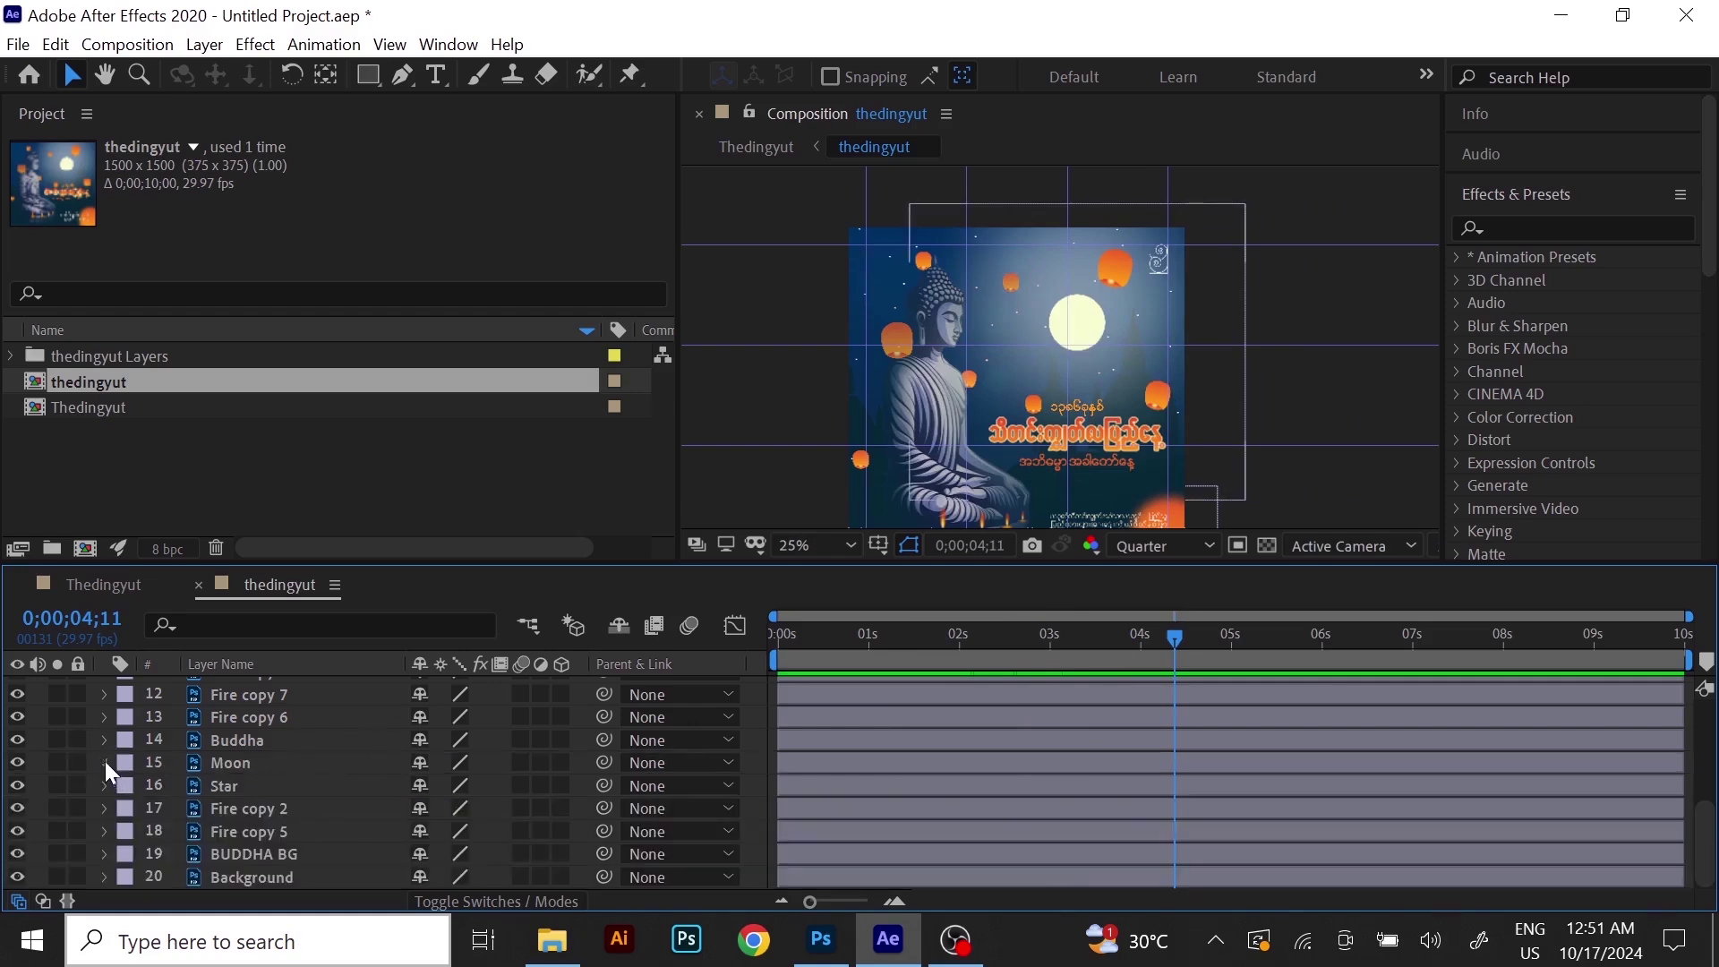
{"action": "left_click", "coordinate": [105, 763]}
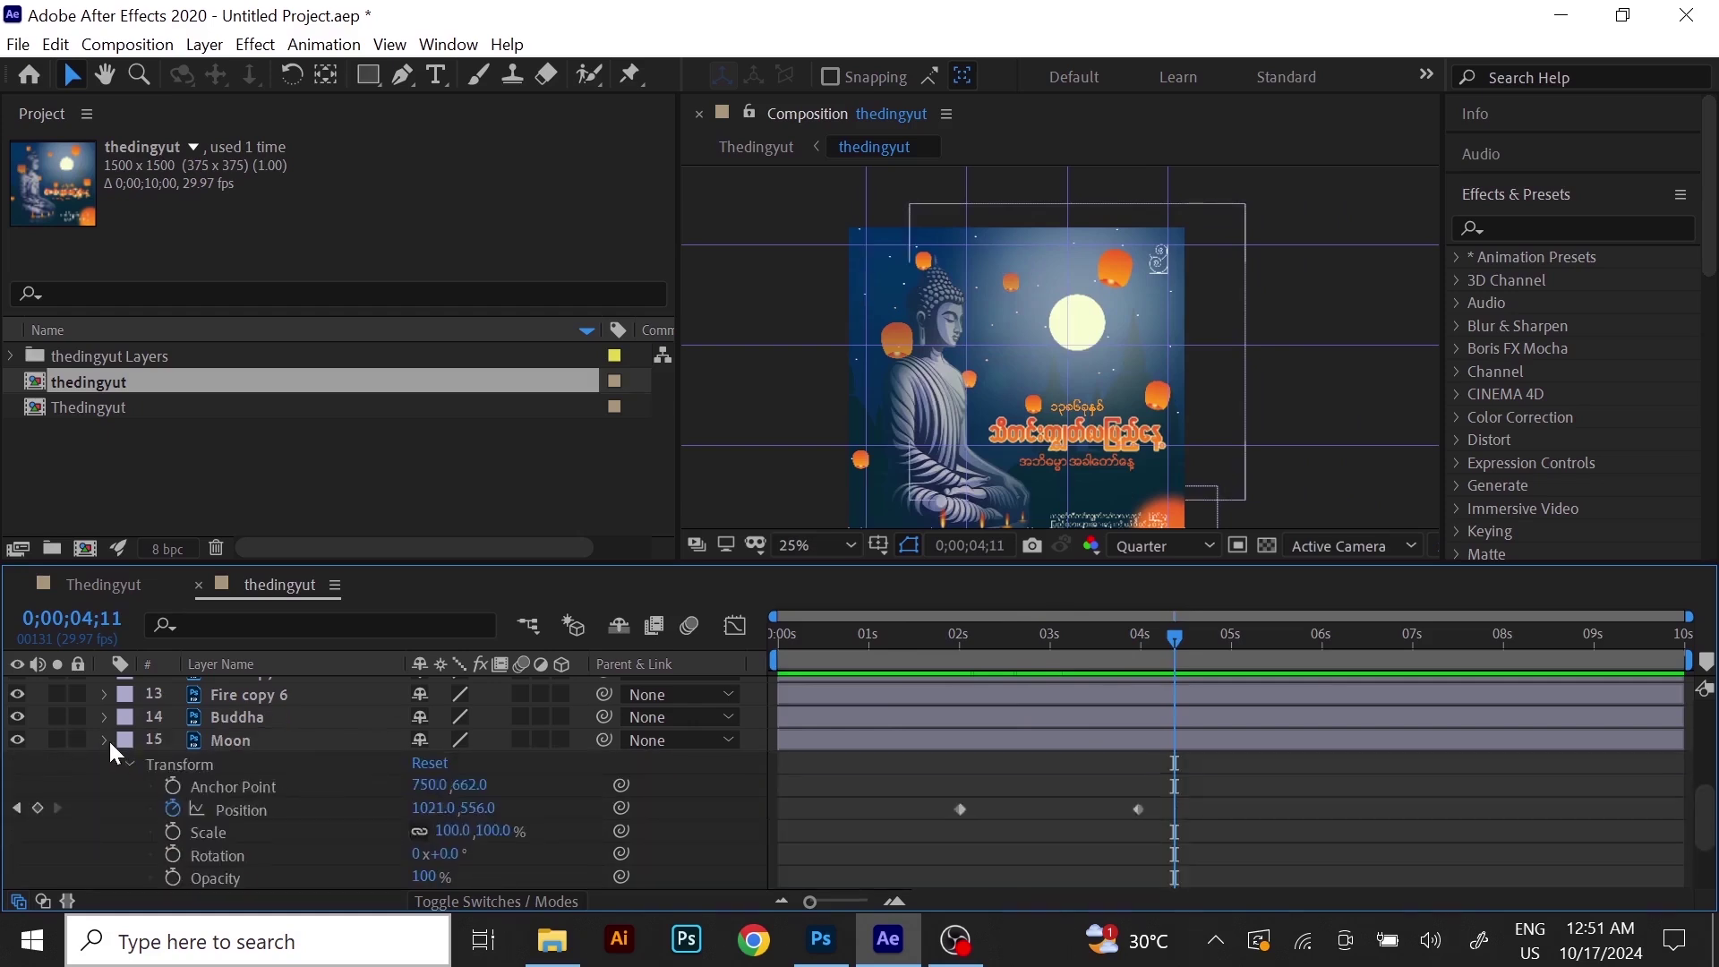
{"action": "left_click", "coordinate": [107, 739]}
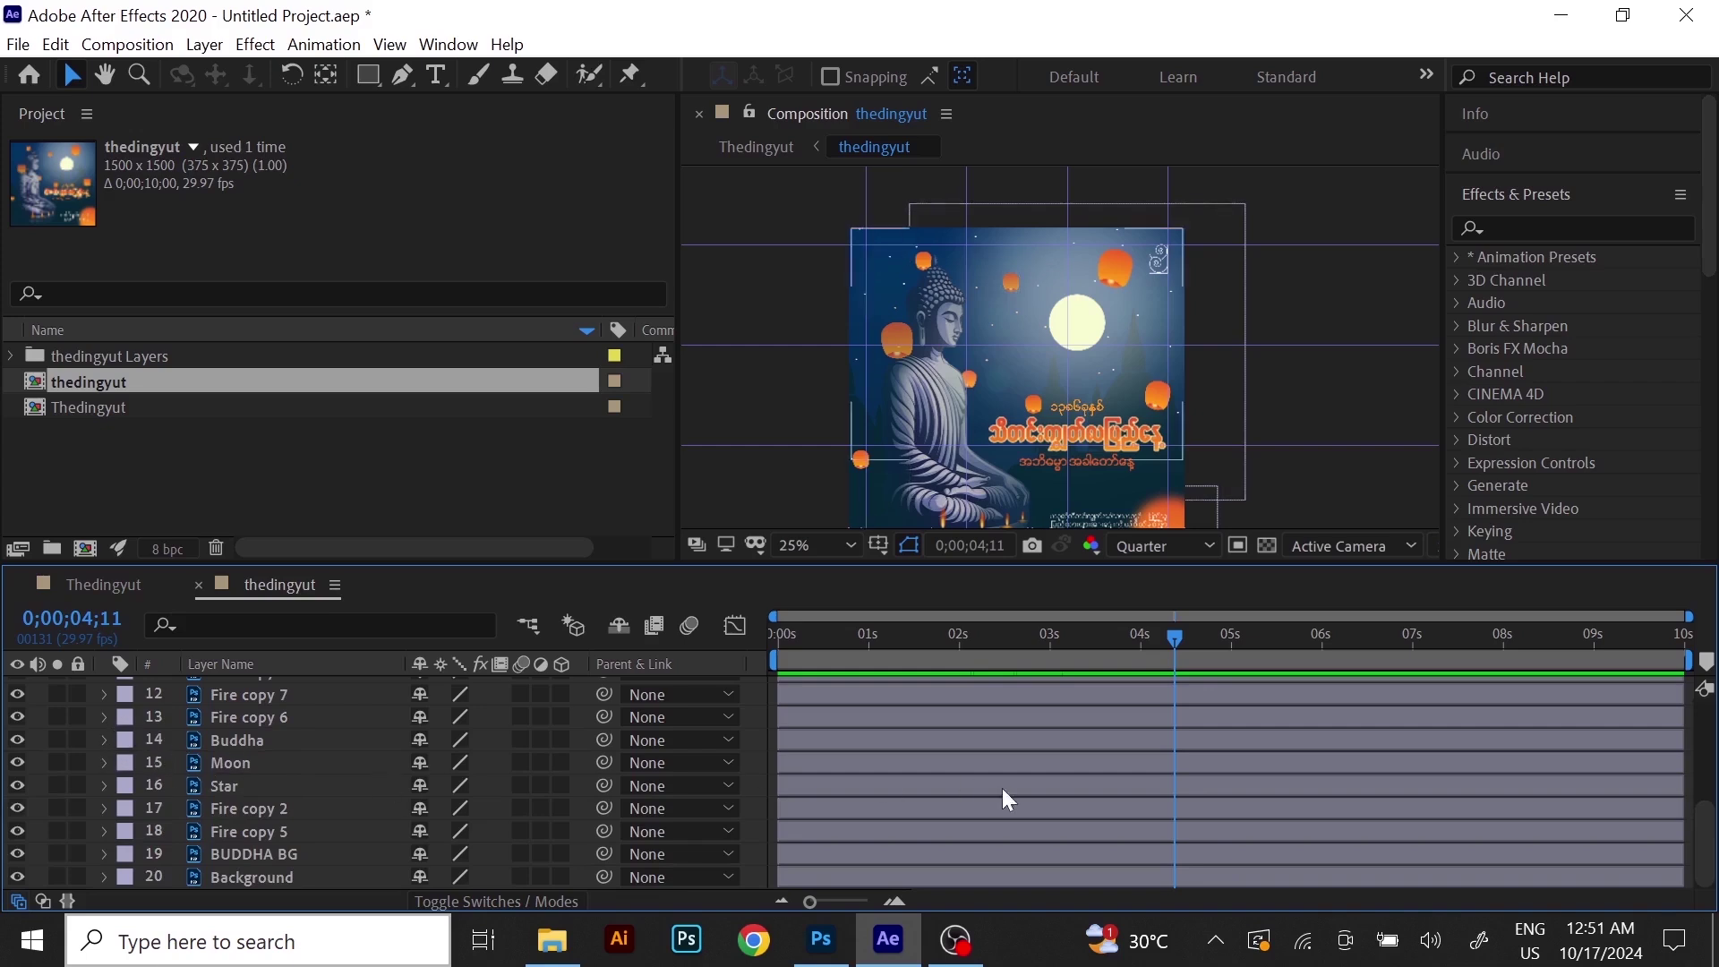
{"action": "left_click_drag", "start_coordinate": [1173, 632], "coordinate": [1148, 684]}
{"action": "left_click", "coordinate": [105, 785]}
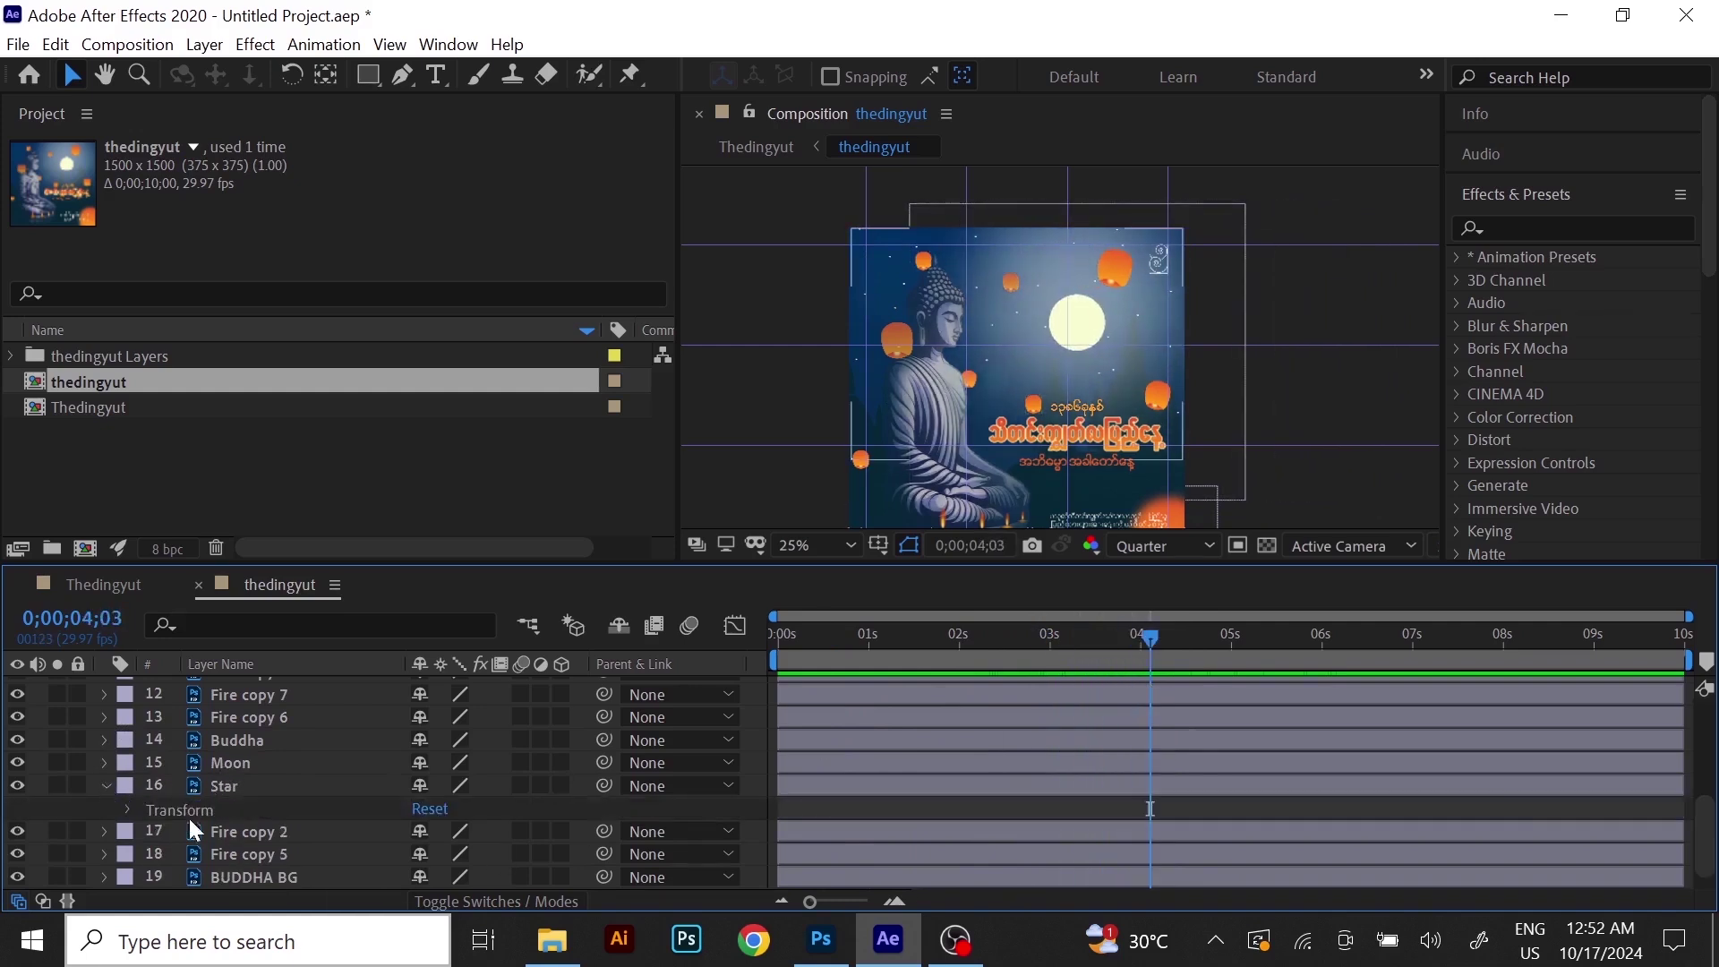
{"action": "left_click", "coordinate": [130, 810]}
{"action": "scroll", "coordinate": [259, 801], "scroll_direction": "down", "scroll_amount": 2}
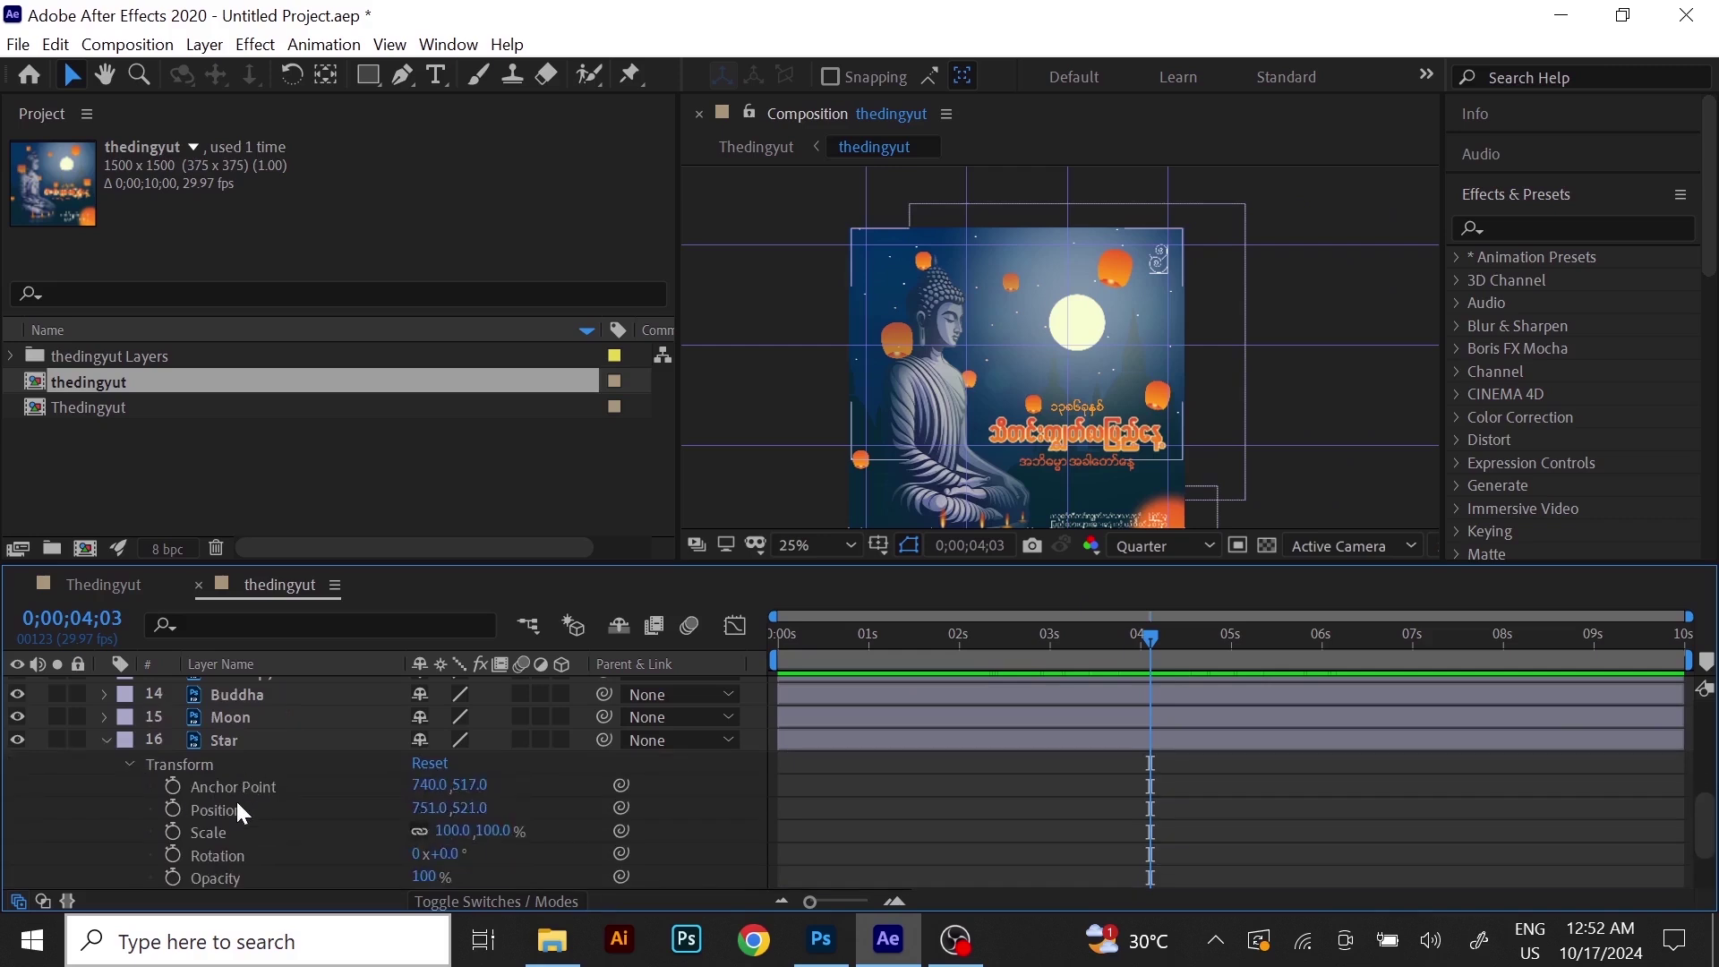
Examine the stars around the moon and the Buddha in the composition view.
{"action": "scroll", "coordinate": [957, 378], "scroll_direction": "up", "scroll_amount": 4}
{"action": "scroll", "coordinate": [967, 367], "scroll_direction": "down", "scroll_amount": 4}
{"action": "scroll", "coordinate": [975, 357], "scroll_direction": "up", "scroll_amount": 2}
{"action": "left_click_drag", "start_coordinate": [976, 292], "coordinate": [1074, 392]}
{"action": "scroll", "coordinate": [1070, 330], "scroll_direction": "down", "scroll_amount": 2}
{"action": "scroll", "coordinate": [1076, 335], "scroll_direction": "up", "scroll_amount": 2}
{"action": "left_click_drag", "start_coordinate": [1077, 331], "coordinate": [964, 271]}
{"action": "scroll", "coordinate": [1019, 346], "scroll_direction": "down", "scroll_amount": 2}
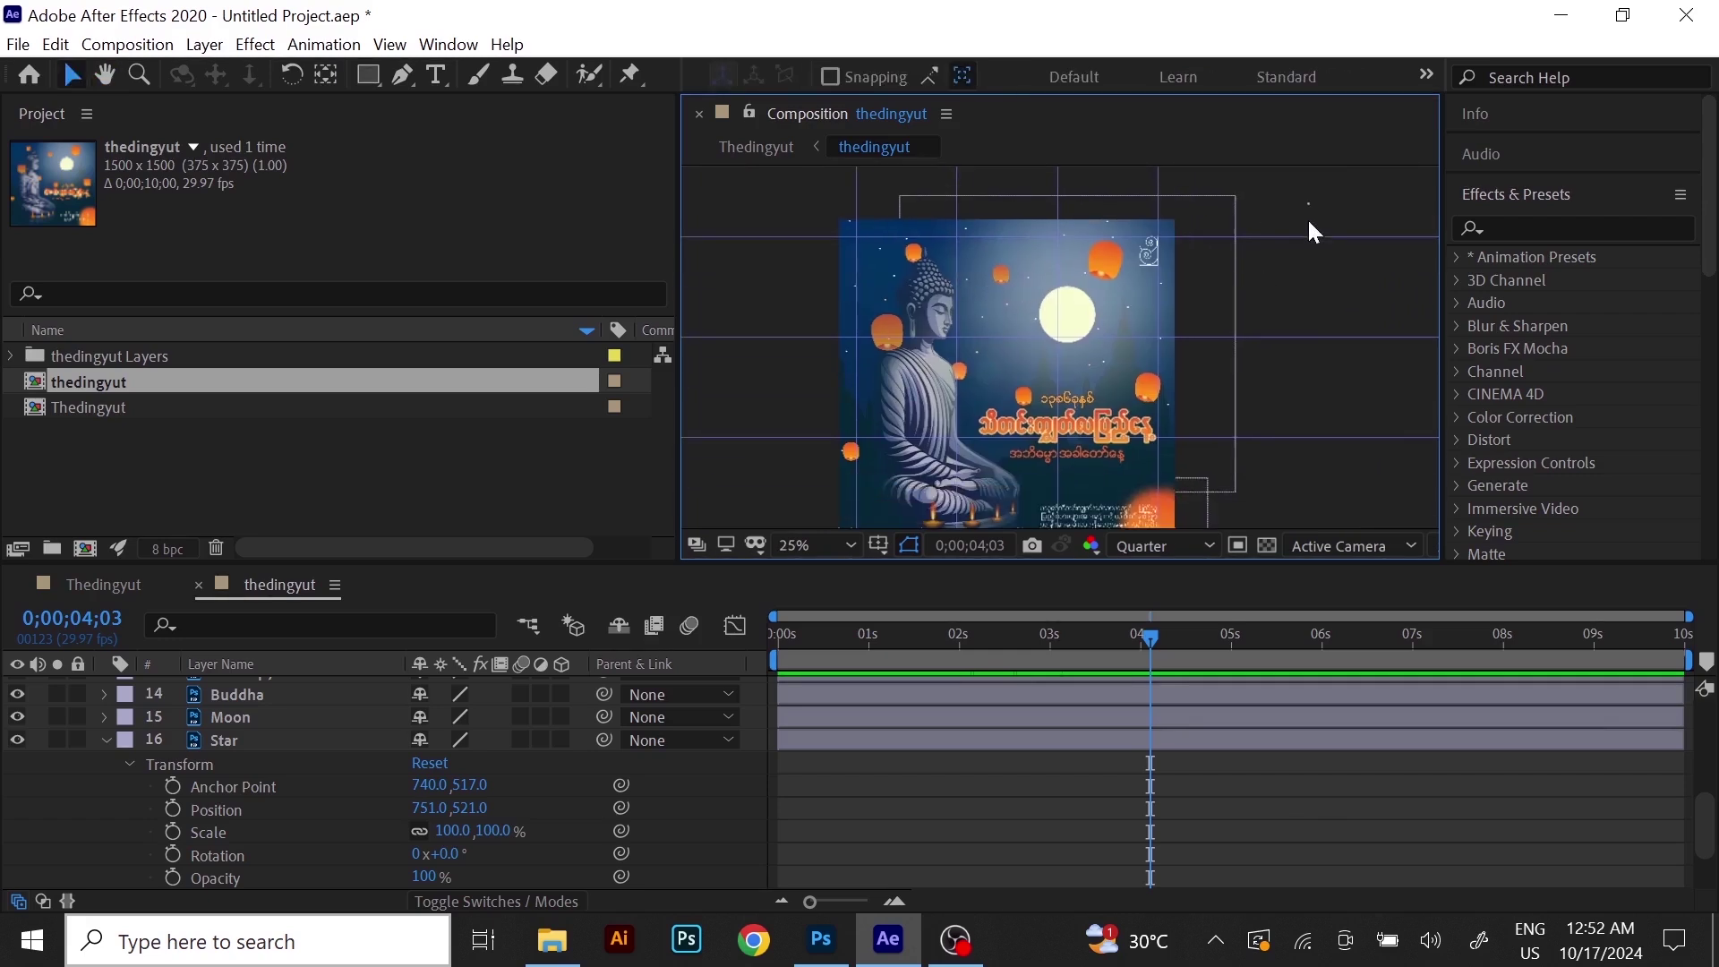
Switch to Photoshop to inspect the source poster thedingyut.psd and its layers, and return to After Effects.
{"action": "left_click", "coordinate": [832, 946]}
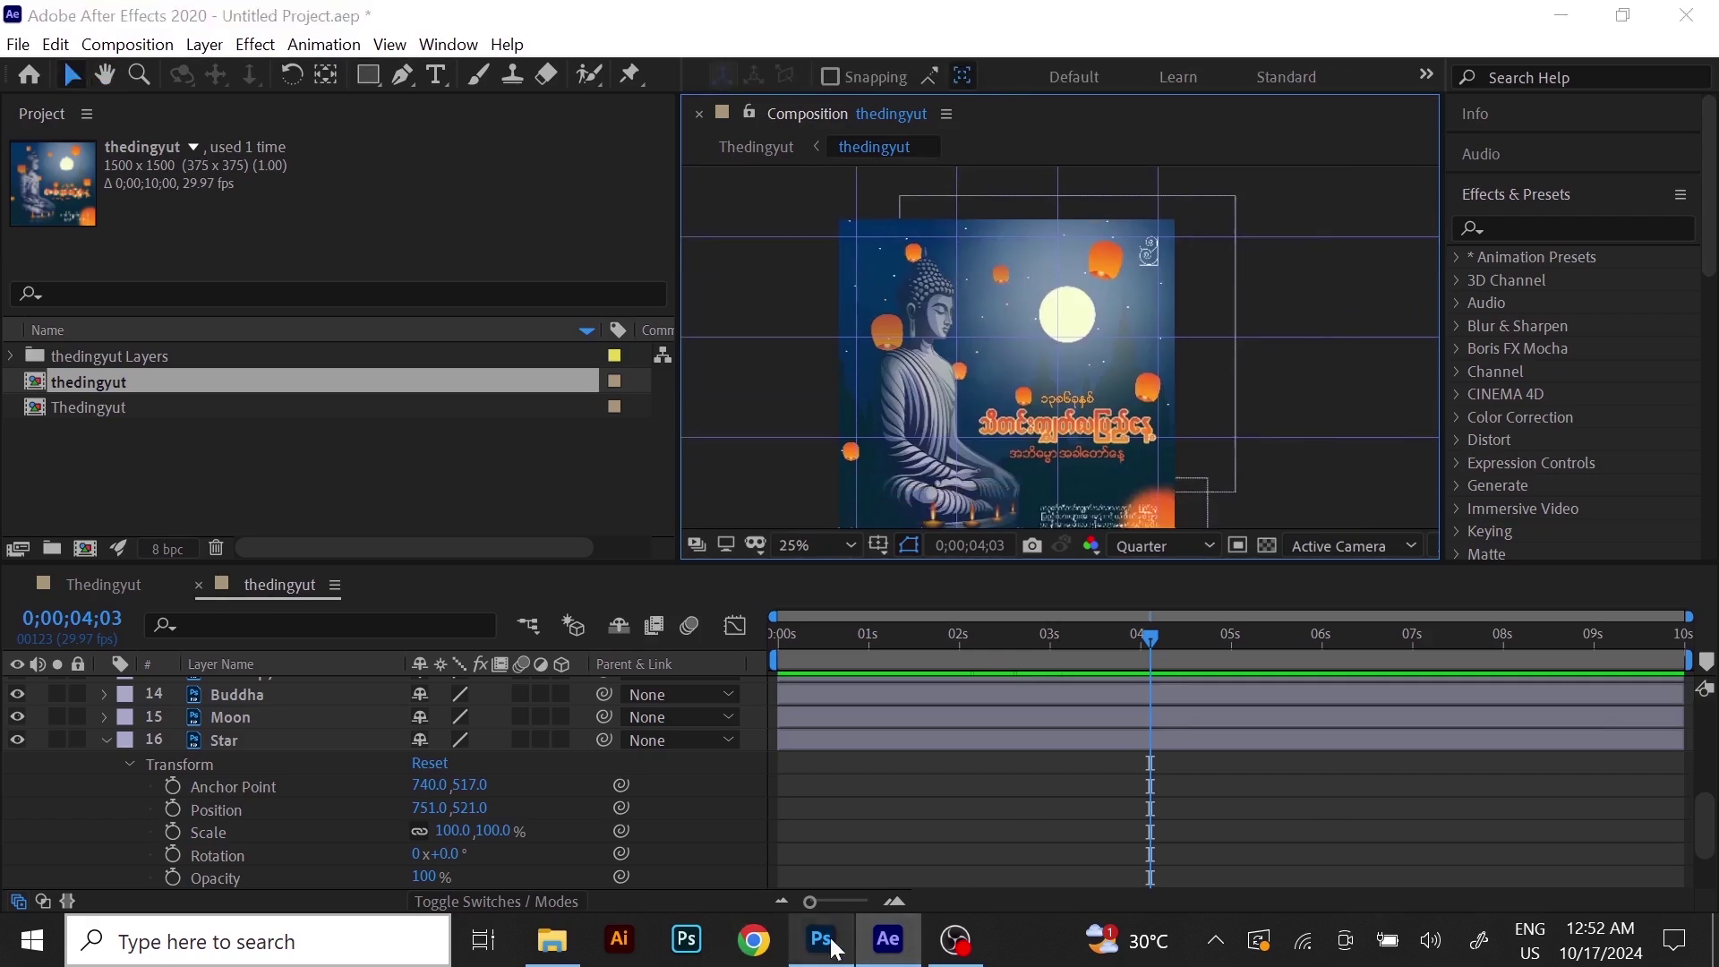
{"action": "scroll", "coordinate": [906, 383], "scroll_direction": "down", "scroll_amount": 1}
{"action": "left_click_drag", "start_coordinate": [1073, 209], "coordinate": [1134, 735]}
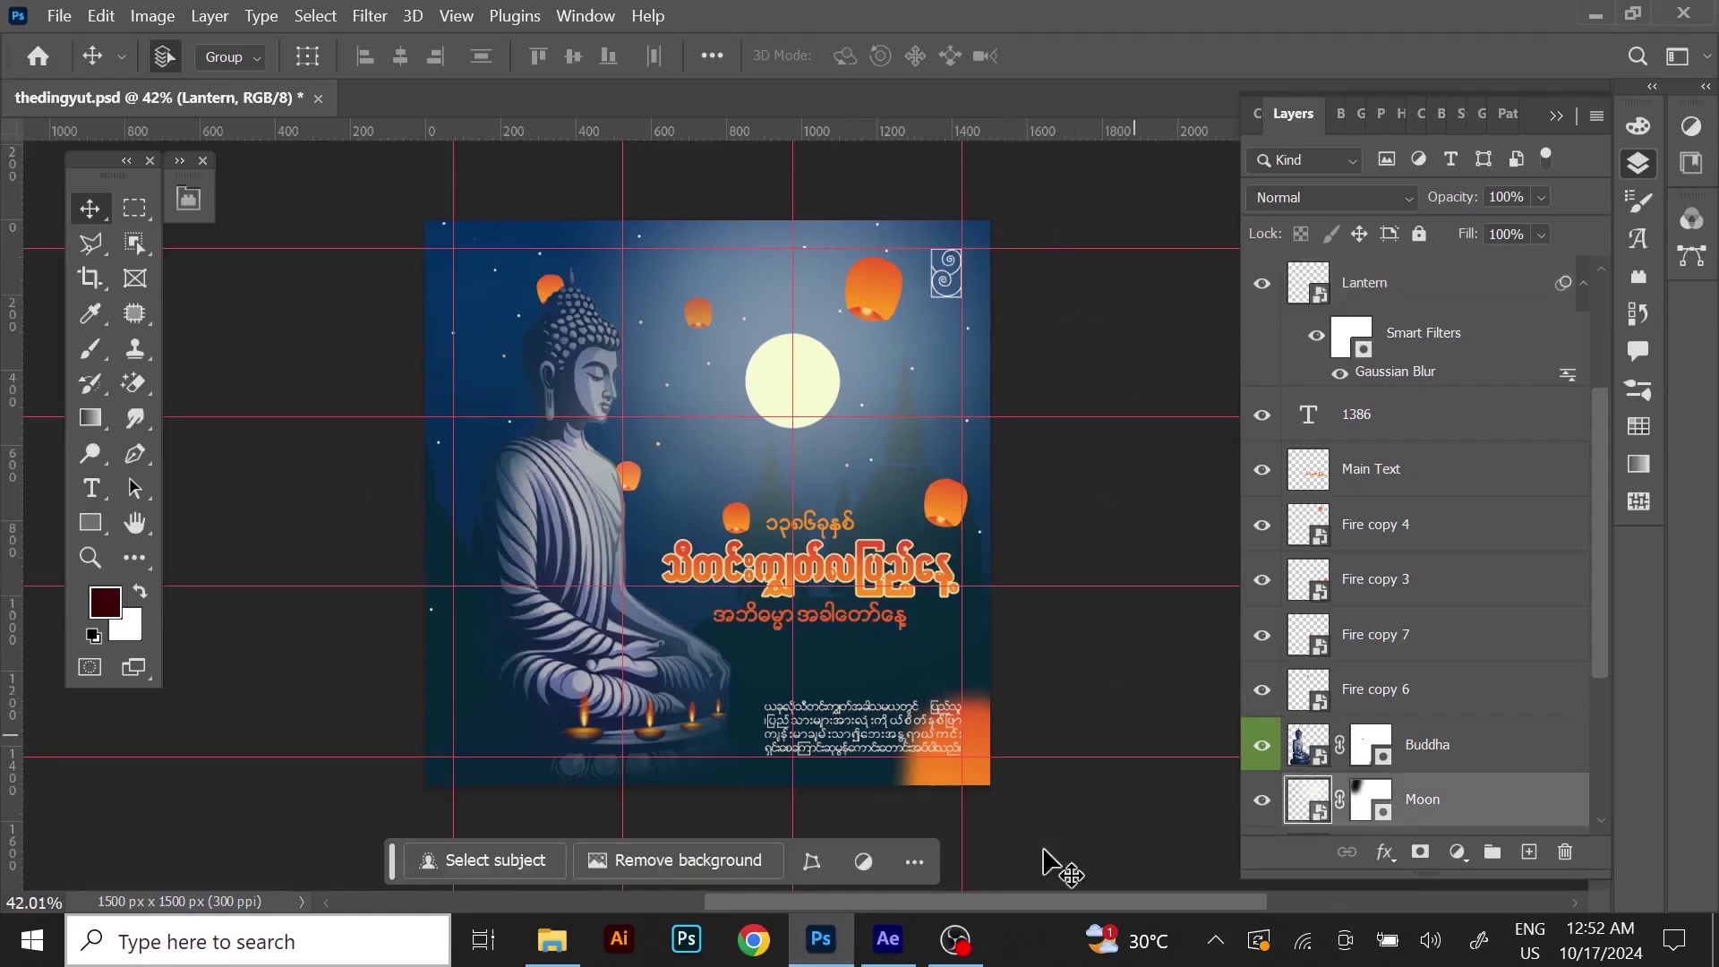
{"action": "left_click", "coordinate": [888, 940]}
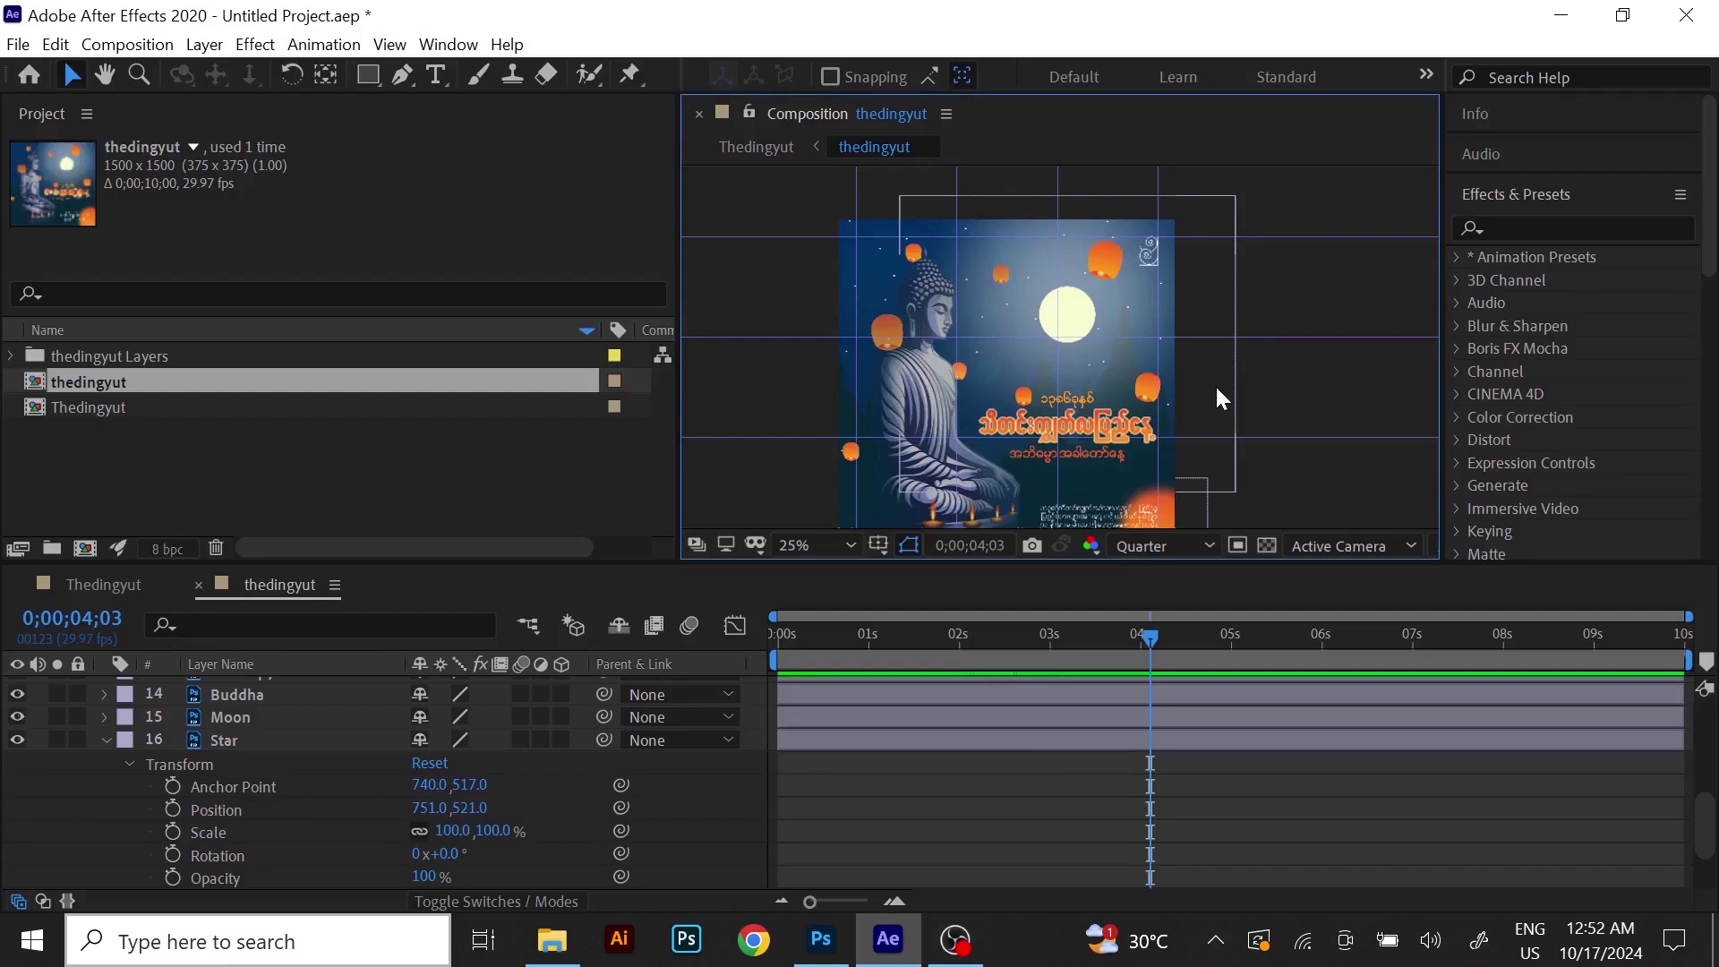
Inspect the small stars between the Buddha and the Moon at several composition magnifications, ending at 50%.
{"action": "left_click_drag", "start_coordinate": [1073, 304], "coordinate": [1172, 333]}
{"action": "scroll", "coordinate": [985, 331], "scroll_direction": "up", "scroll_amount": 2}
{"action": "key", "text": "h"}
{"action": "key", "text": "v"}
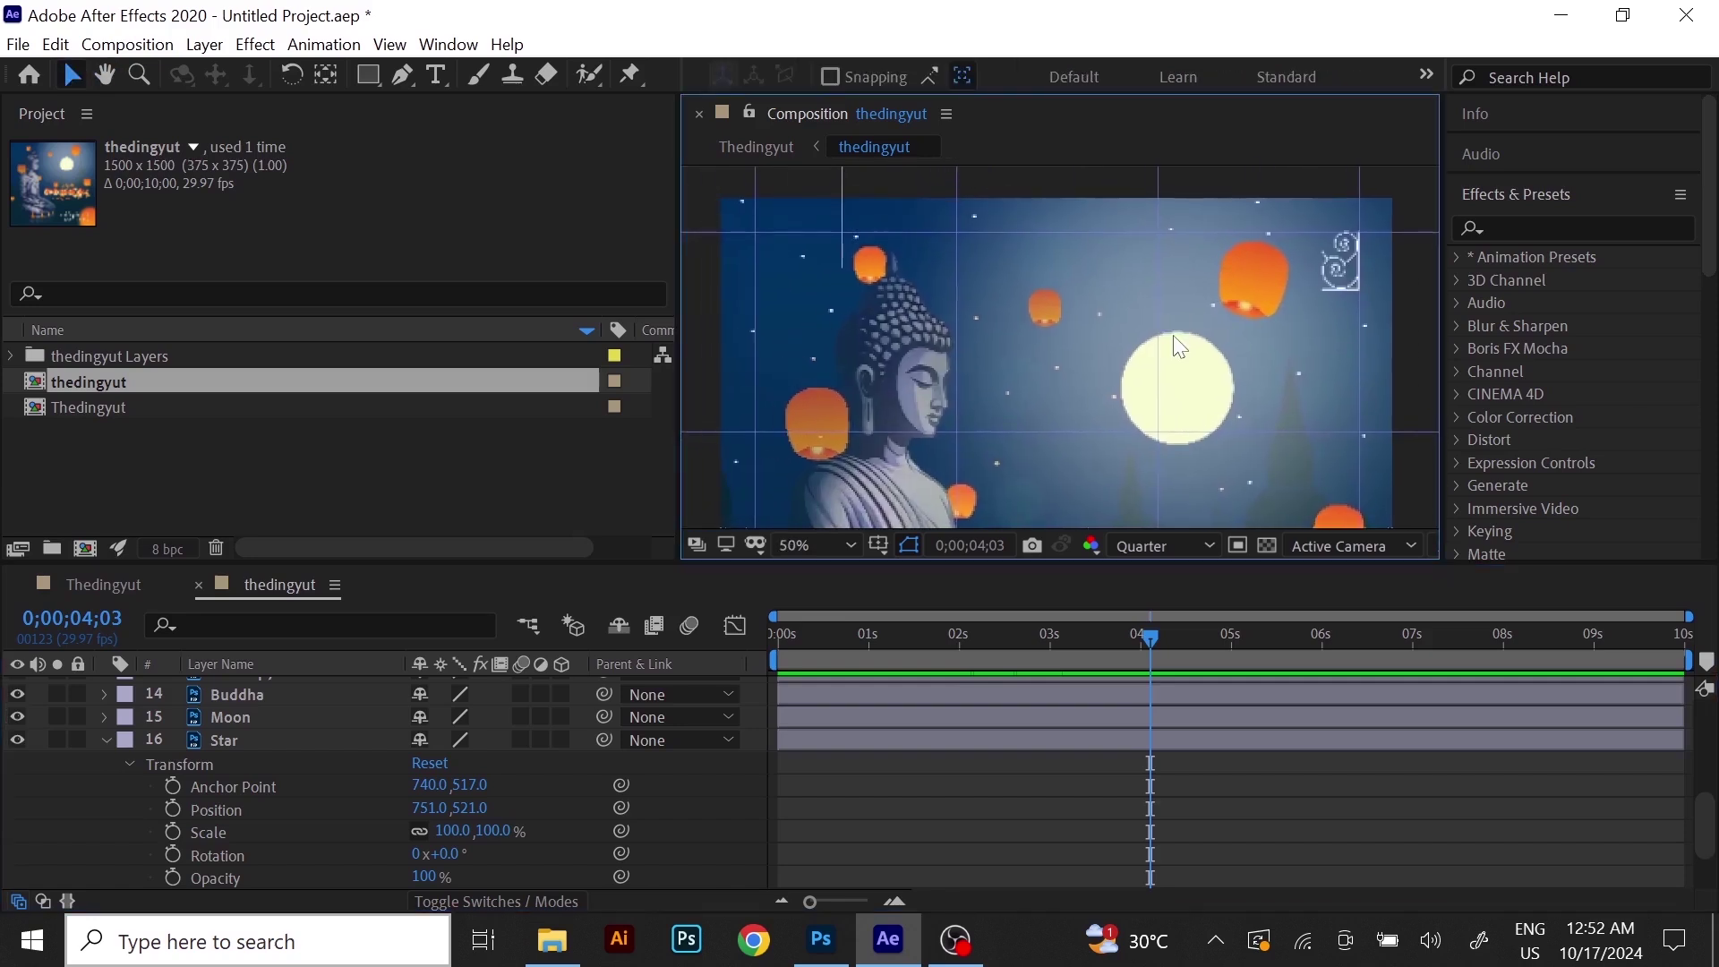
{"action": "key", "text": "comma"}
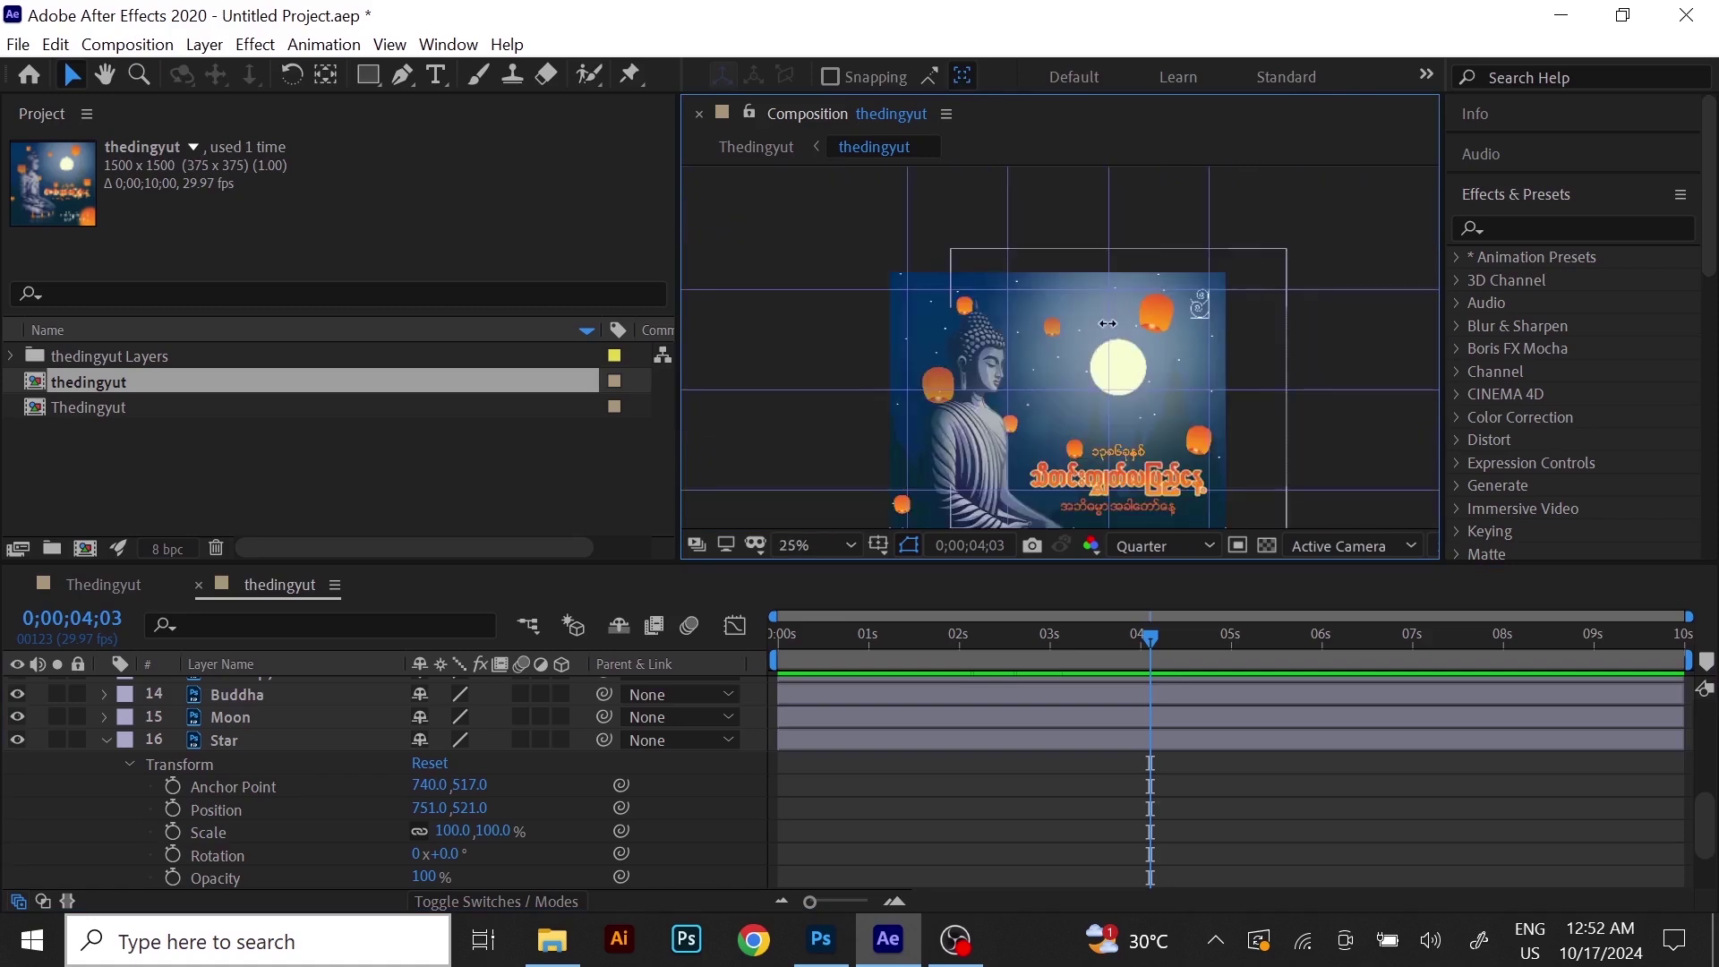
{"action": "key", "text": "period"}
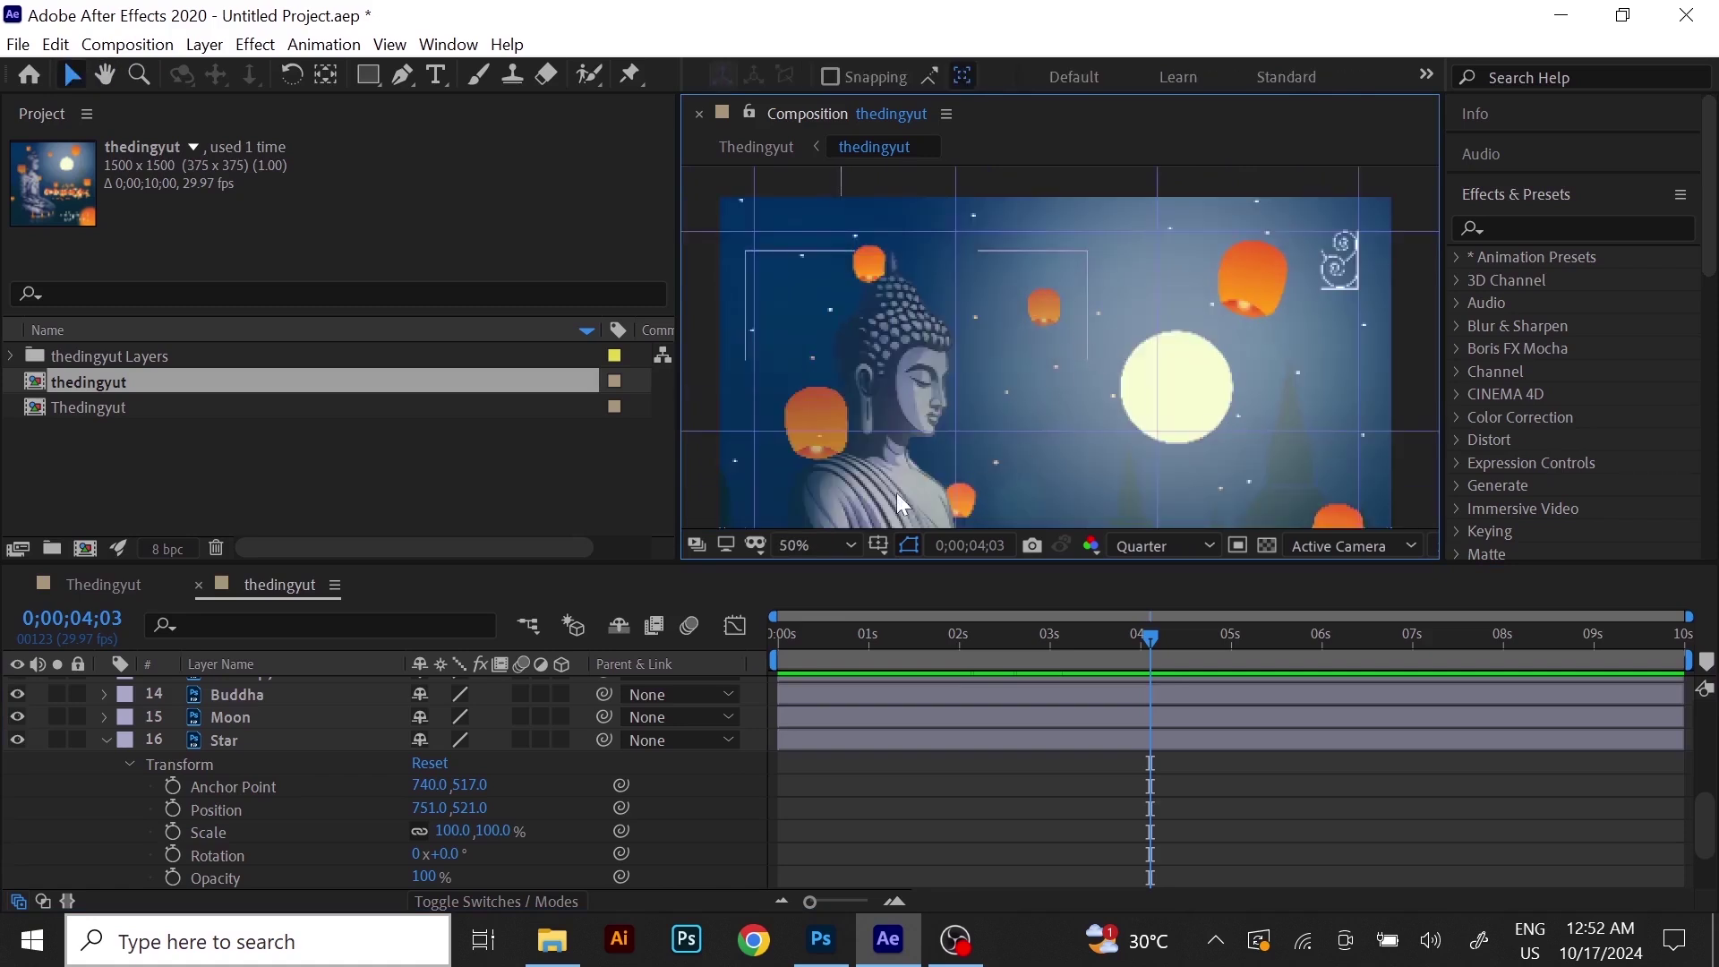
{"action": "left_click", "coordinate": [834, 543]}
{"action": "left_click", "coordinate": [809, 202]}
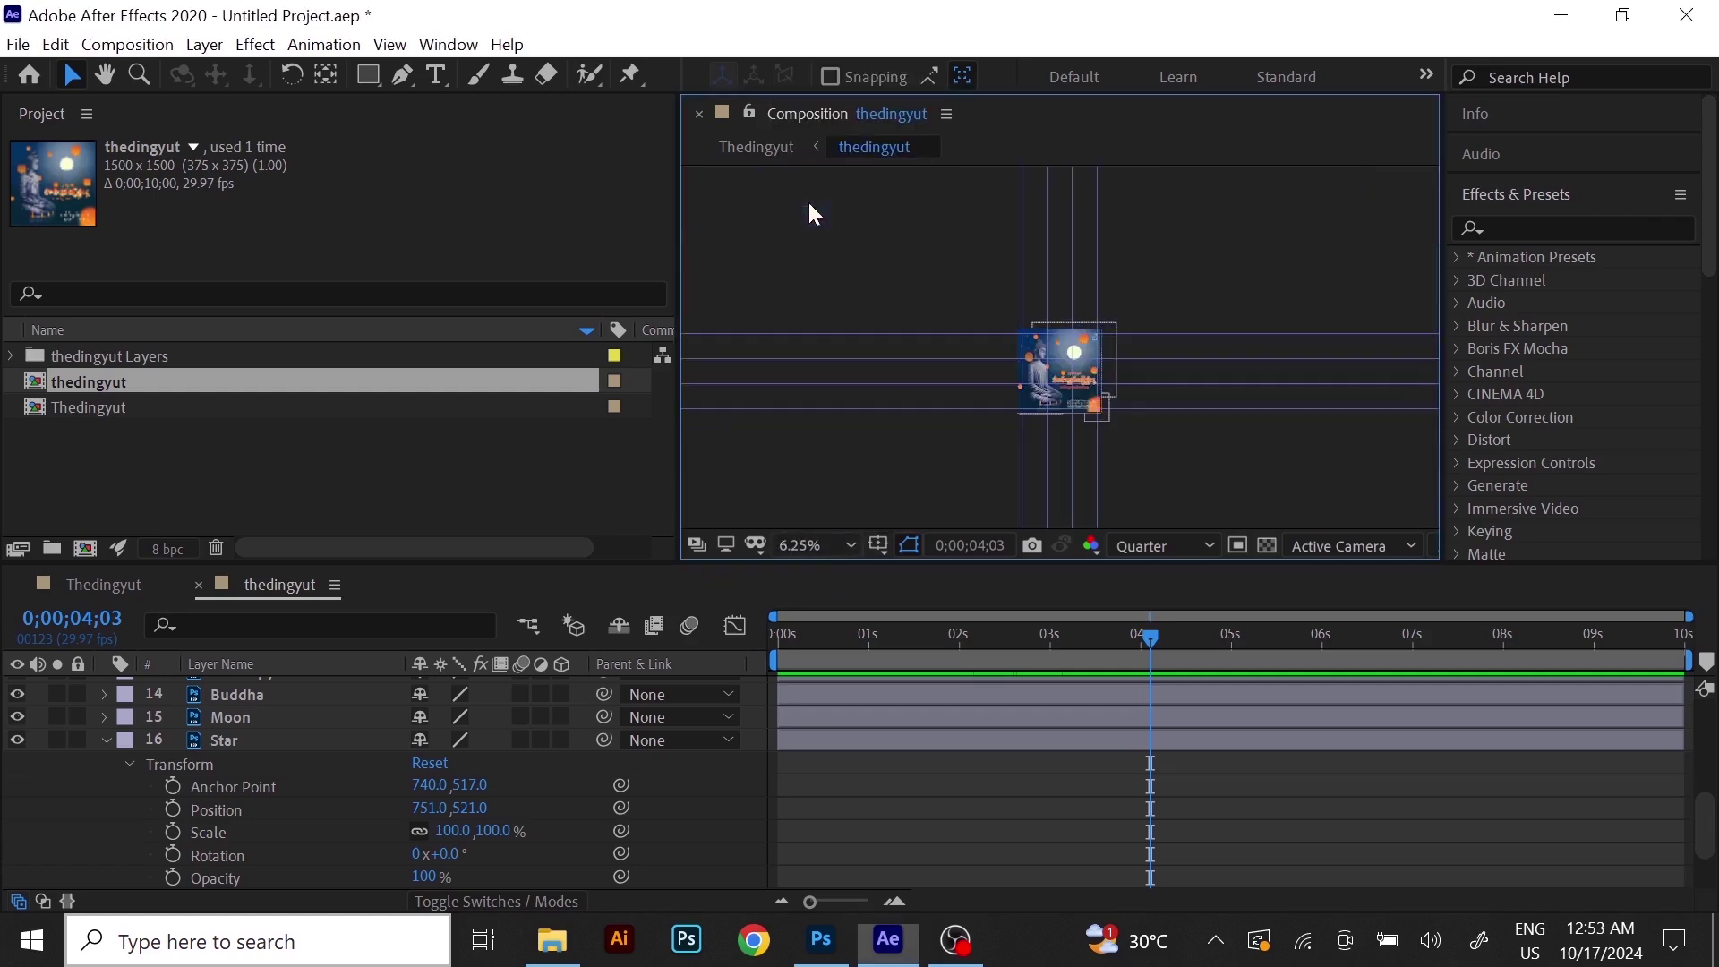
{"action": "left_click", "coordinate": [813, 542]}
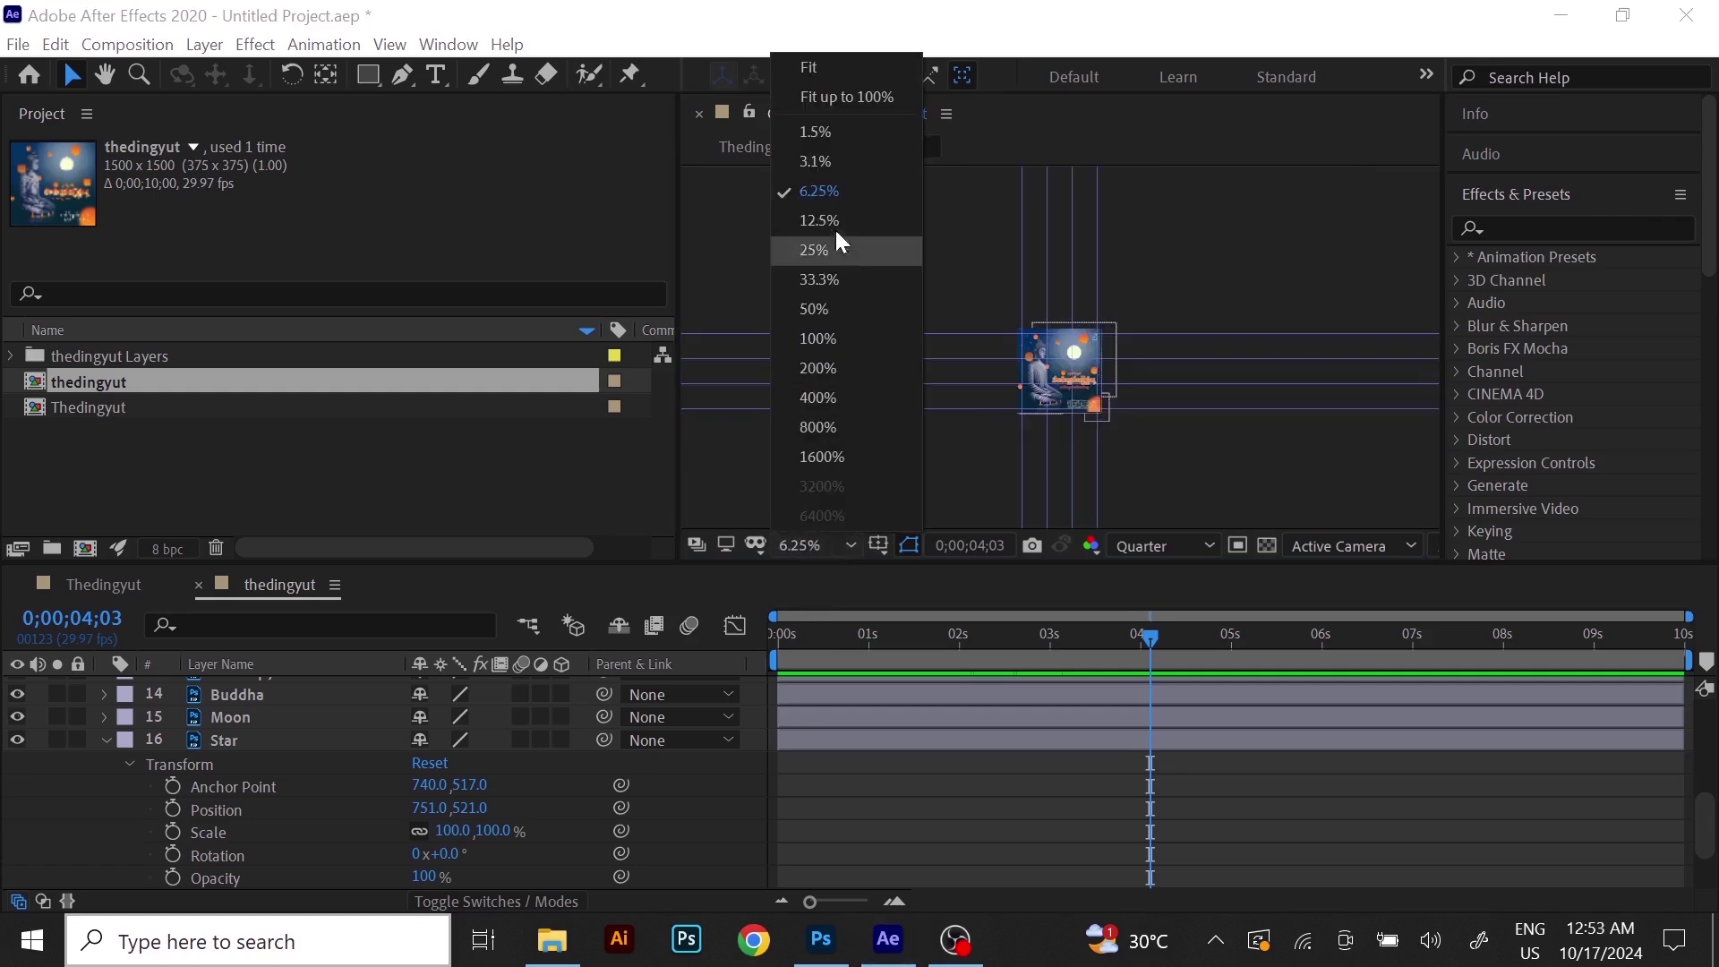
{"action": "left_click", "coordinate": [811, 271]}
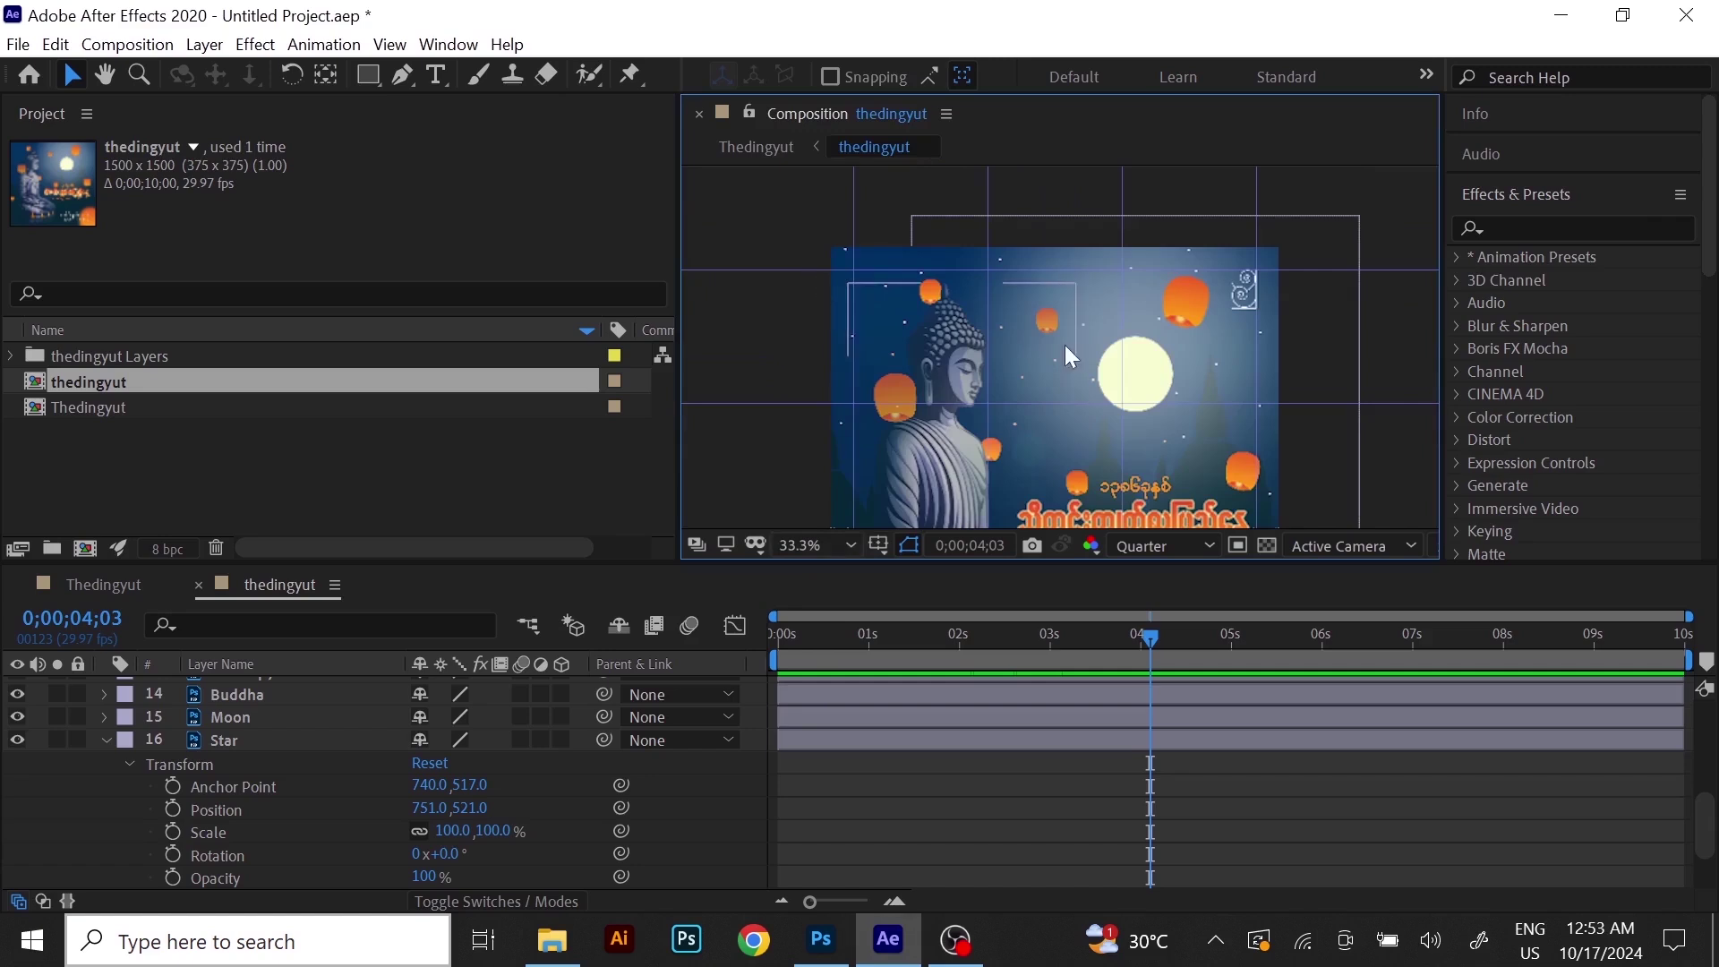
{"action": "scroll", "coordinate": [1065, 346], "scroll_direction": "up", "scroll_amount": 2}
{"action": "scroll", "coordinate": [1065, 345], "scroll_direction": "down", "scroll_amount": 1}
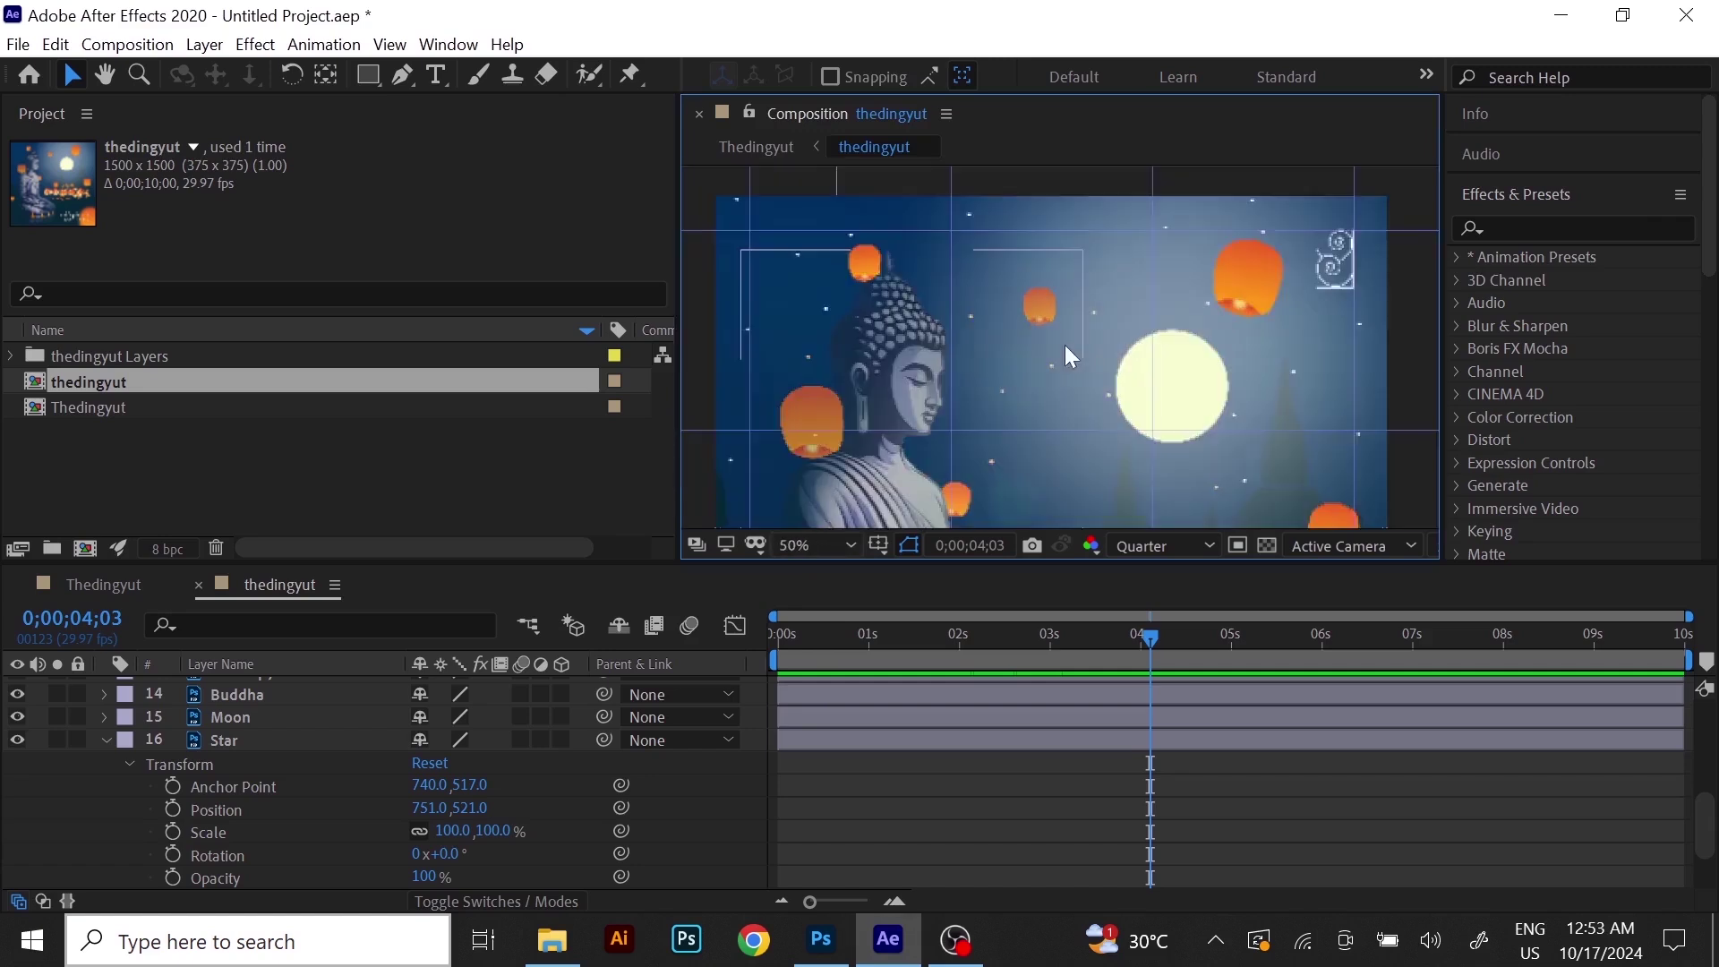
{"action": "left_click_drag", "start_coordinate": [1035, 362], "coordinate": [1045, 363]}
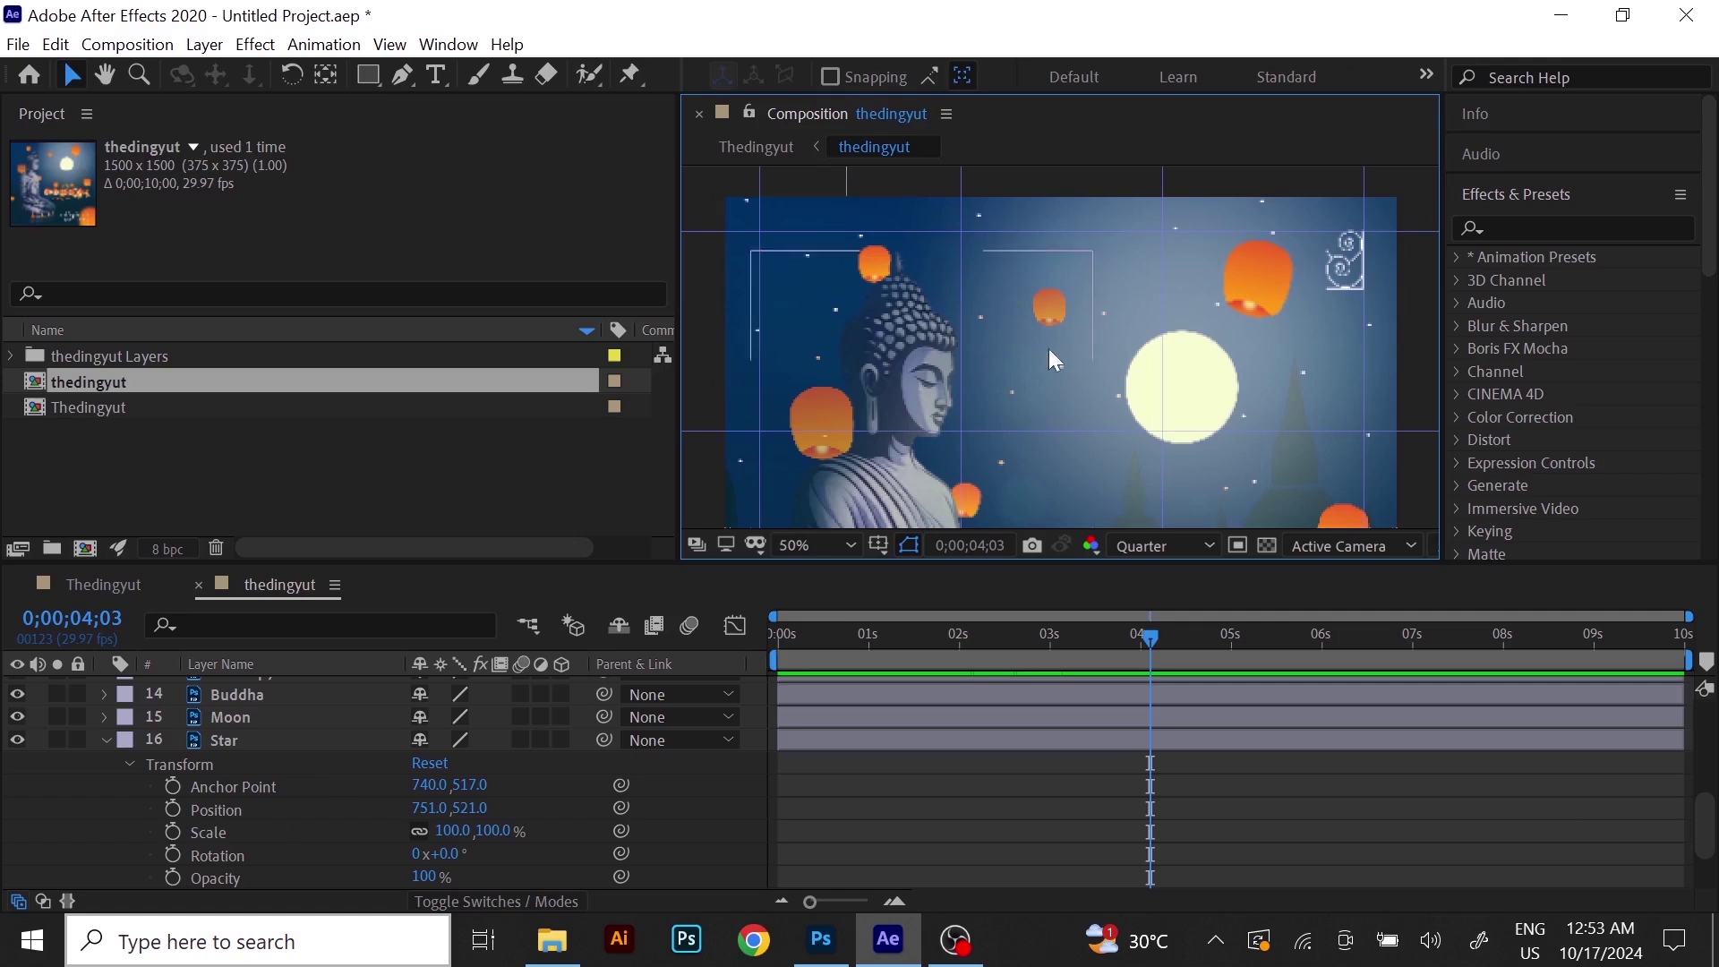
Add the expression wiggle(1,50) to the Star layer's Position and point out its frequency and amplitude values.
{"action": "left_click", "coordinate": [174, 807], "text": "alt"}
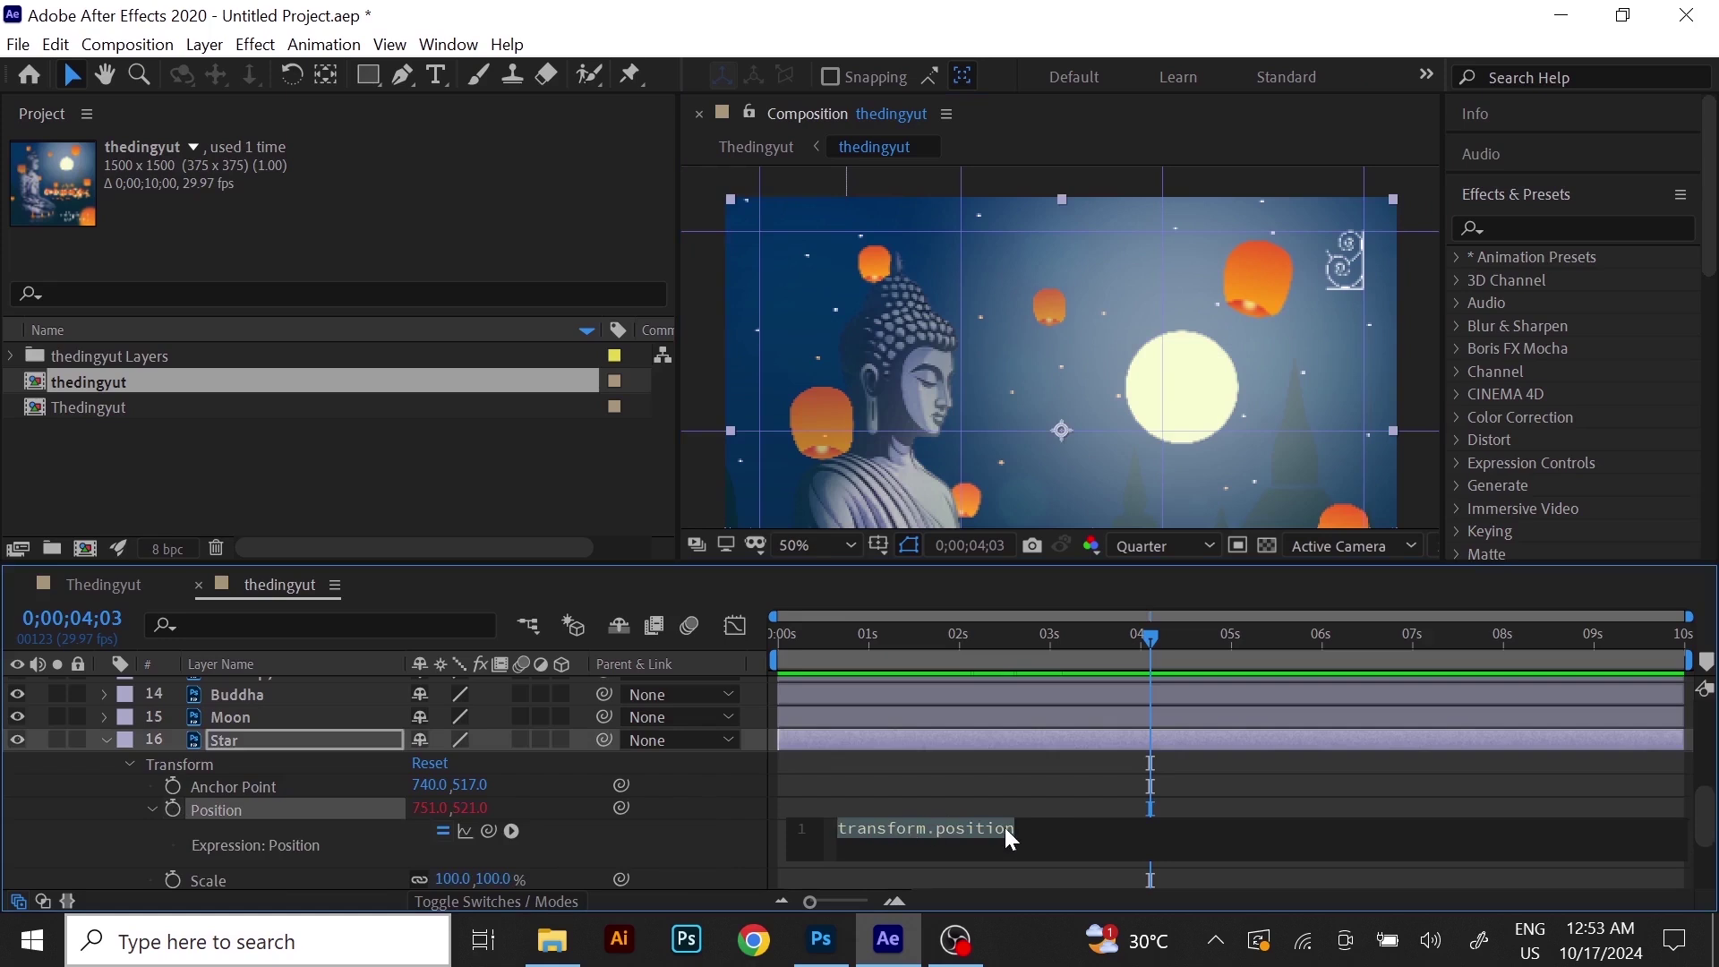
{"action": "type", "text": "wiggle"}
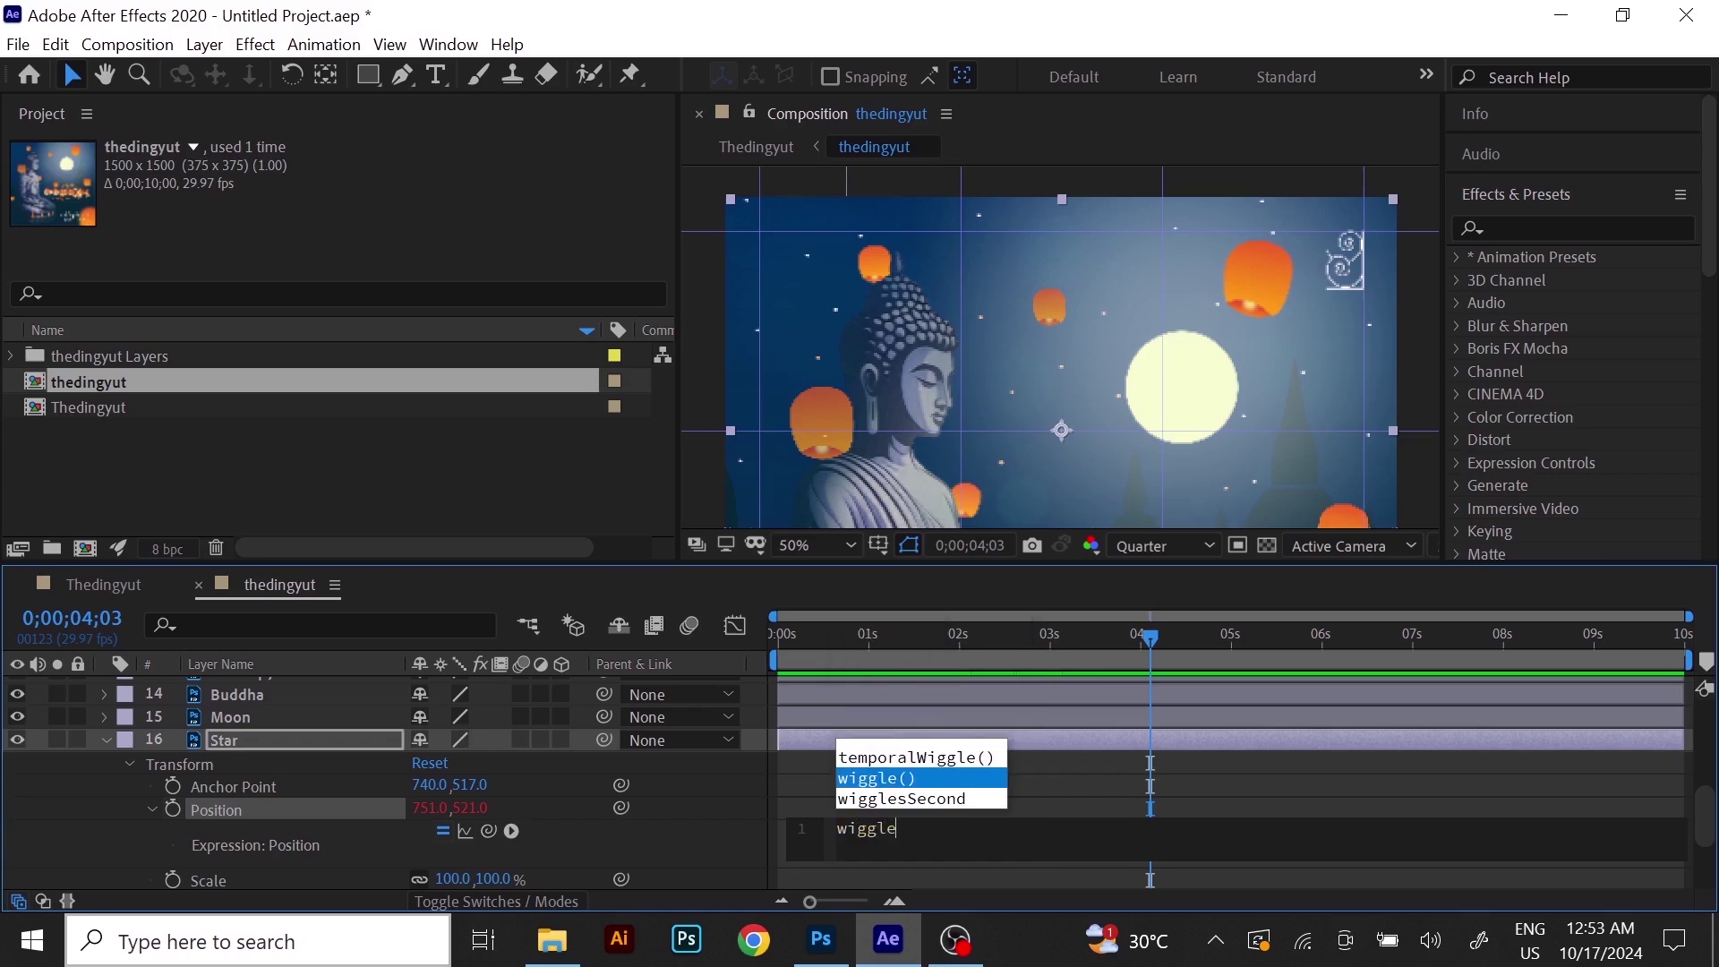
{"action": "left_click", "coordinate": [902, 779]}
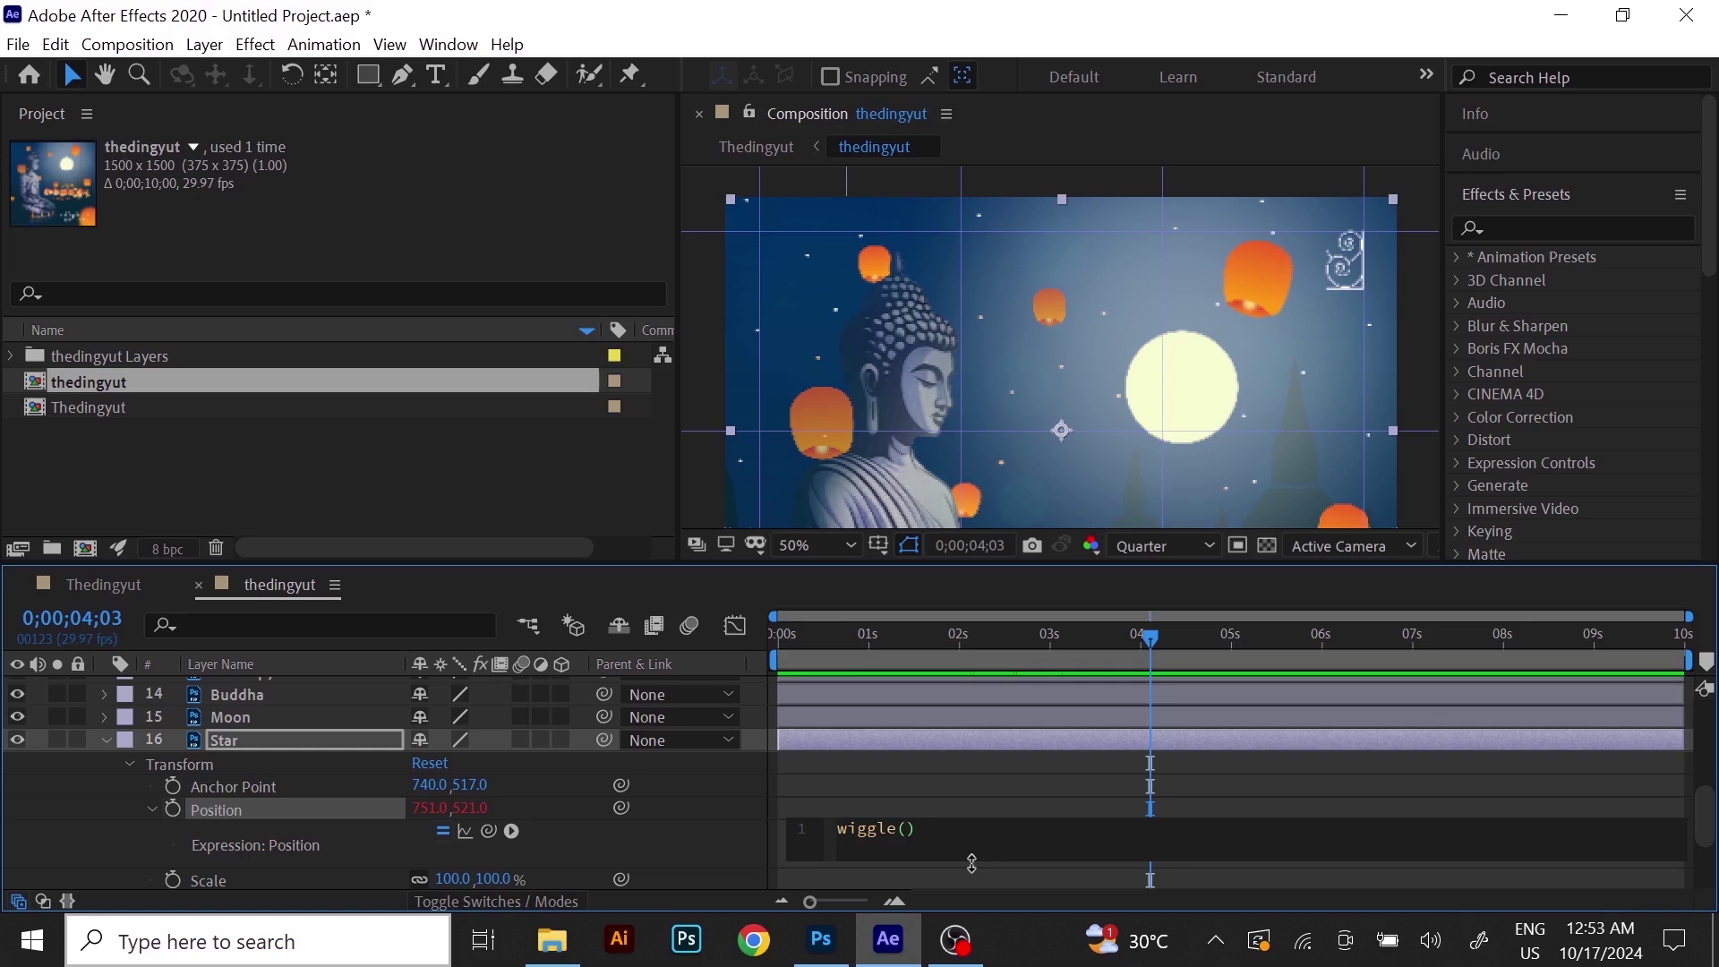
{"action": "type", "text": "1,50"}
{"action": "key", "text": "shift+Right"}
{"action": "key", "text": "shift+Right"}
{"action": "key", "text": "shift+Right"}
{"action": "key", "text": "shift+Right"}
{"action": "double_click", "coordinate": [910, 828]}
{"action": "key", "text": "Right"}
{"action": "key", "text": "Right"}
{"action": "key", "text": "shift+Right"}
{"action": "key", "text": "shift+Right"}
{"action": "key", "text": "Left"}
{"action": "key", "text": "Left"}
{"action": "key", "text": "shift+Left"}
Preview the wiggling stars from 0;00;00;25 and scrub back to 0;00;03;25.
{"action": "left_click_drag", "start_coordinate": [1151, 633], "coordinate": [855, 719]}
{"action": "key", "text": "space"}
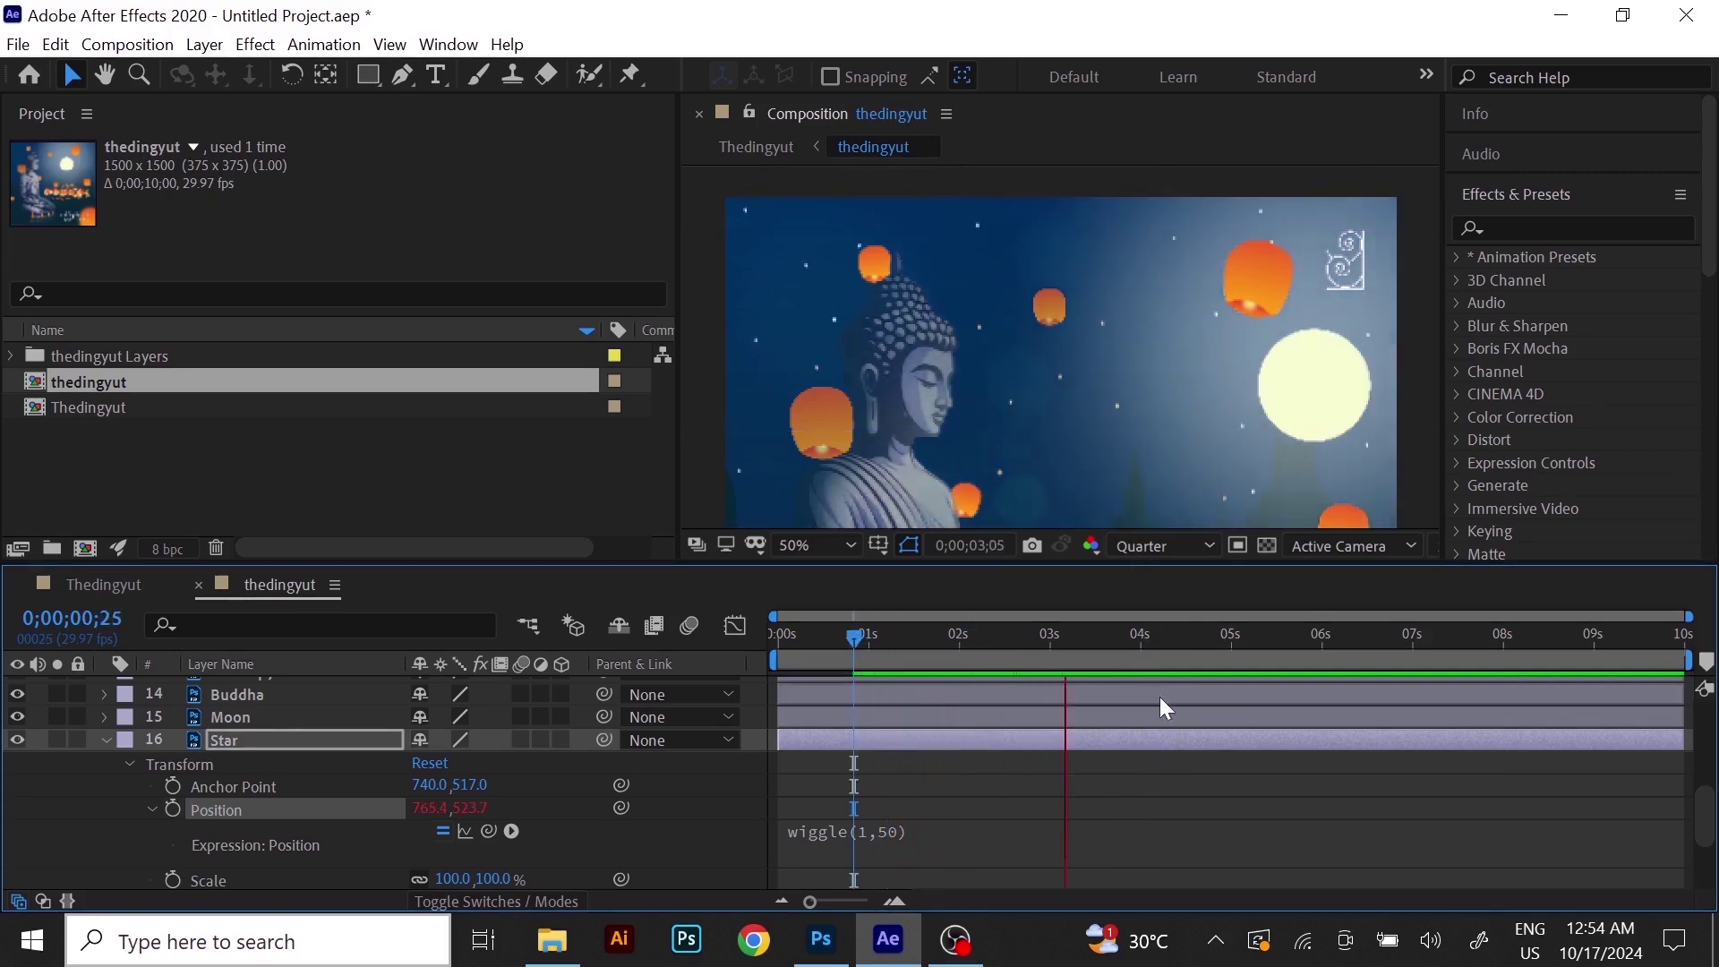
{"action": "key", "text": "space"}
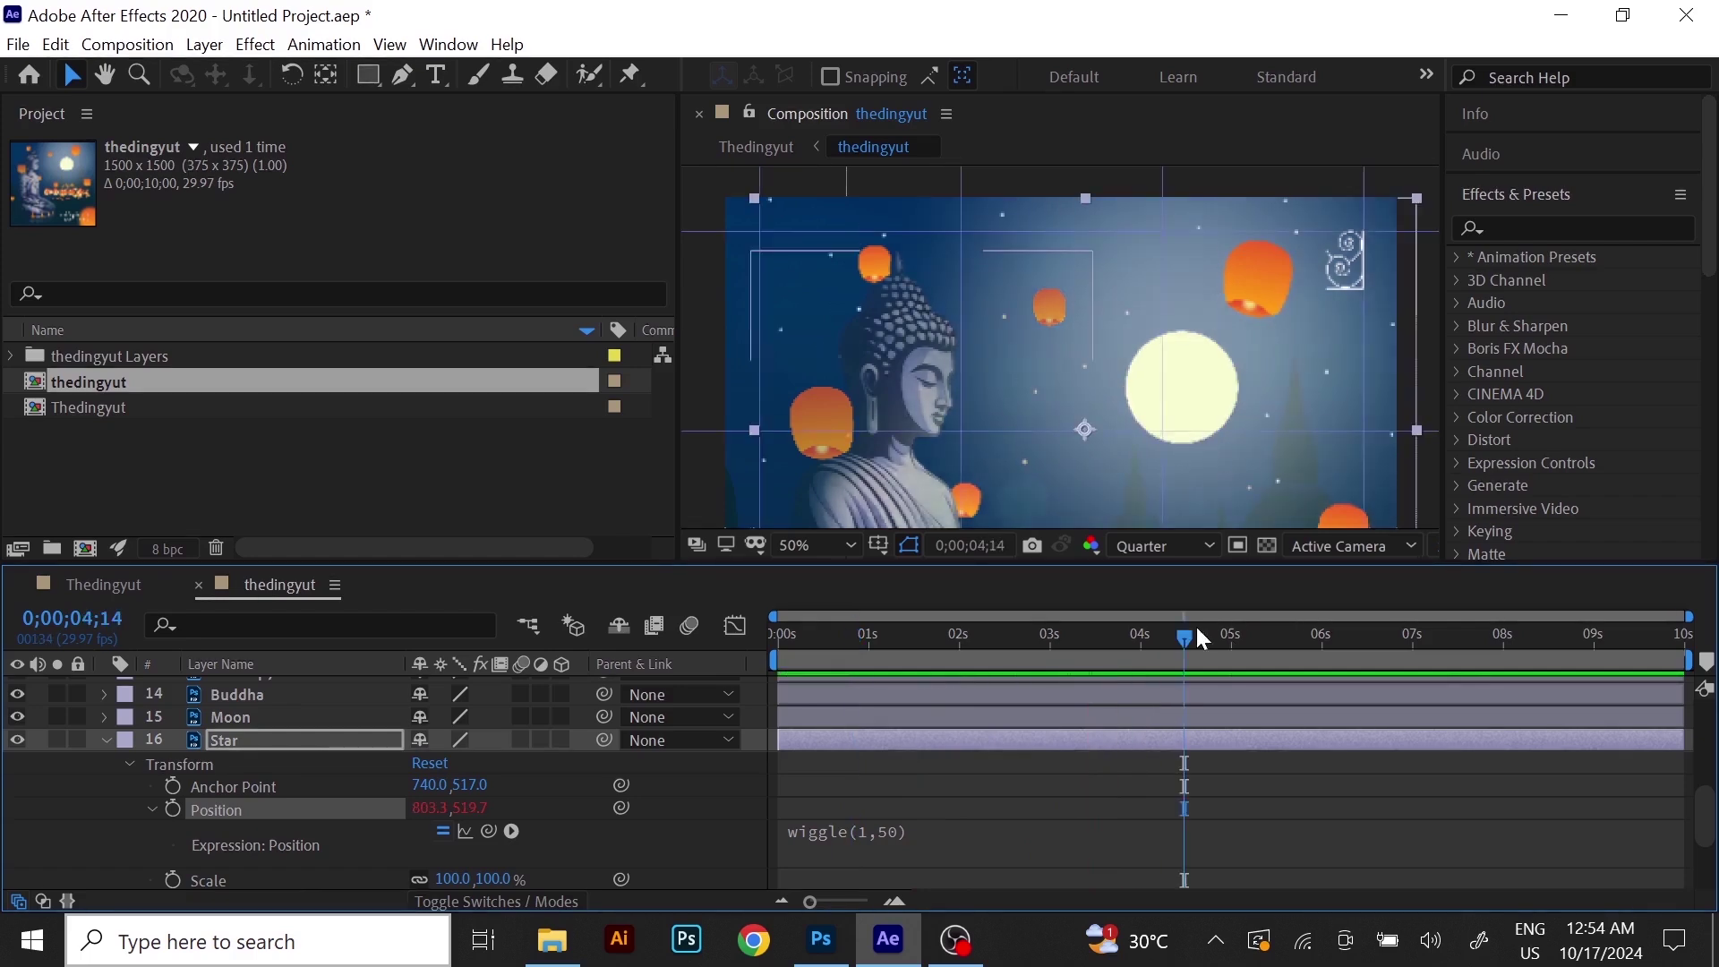
{"action": "left_click_drag", "start_coordinate": [1179, 634], "coordinate": [1126, 637]}
Change the Star layer's Position expression to wiggle(0.5,20).
{"action": "left_click", "coordinate": [860, 831]}
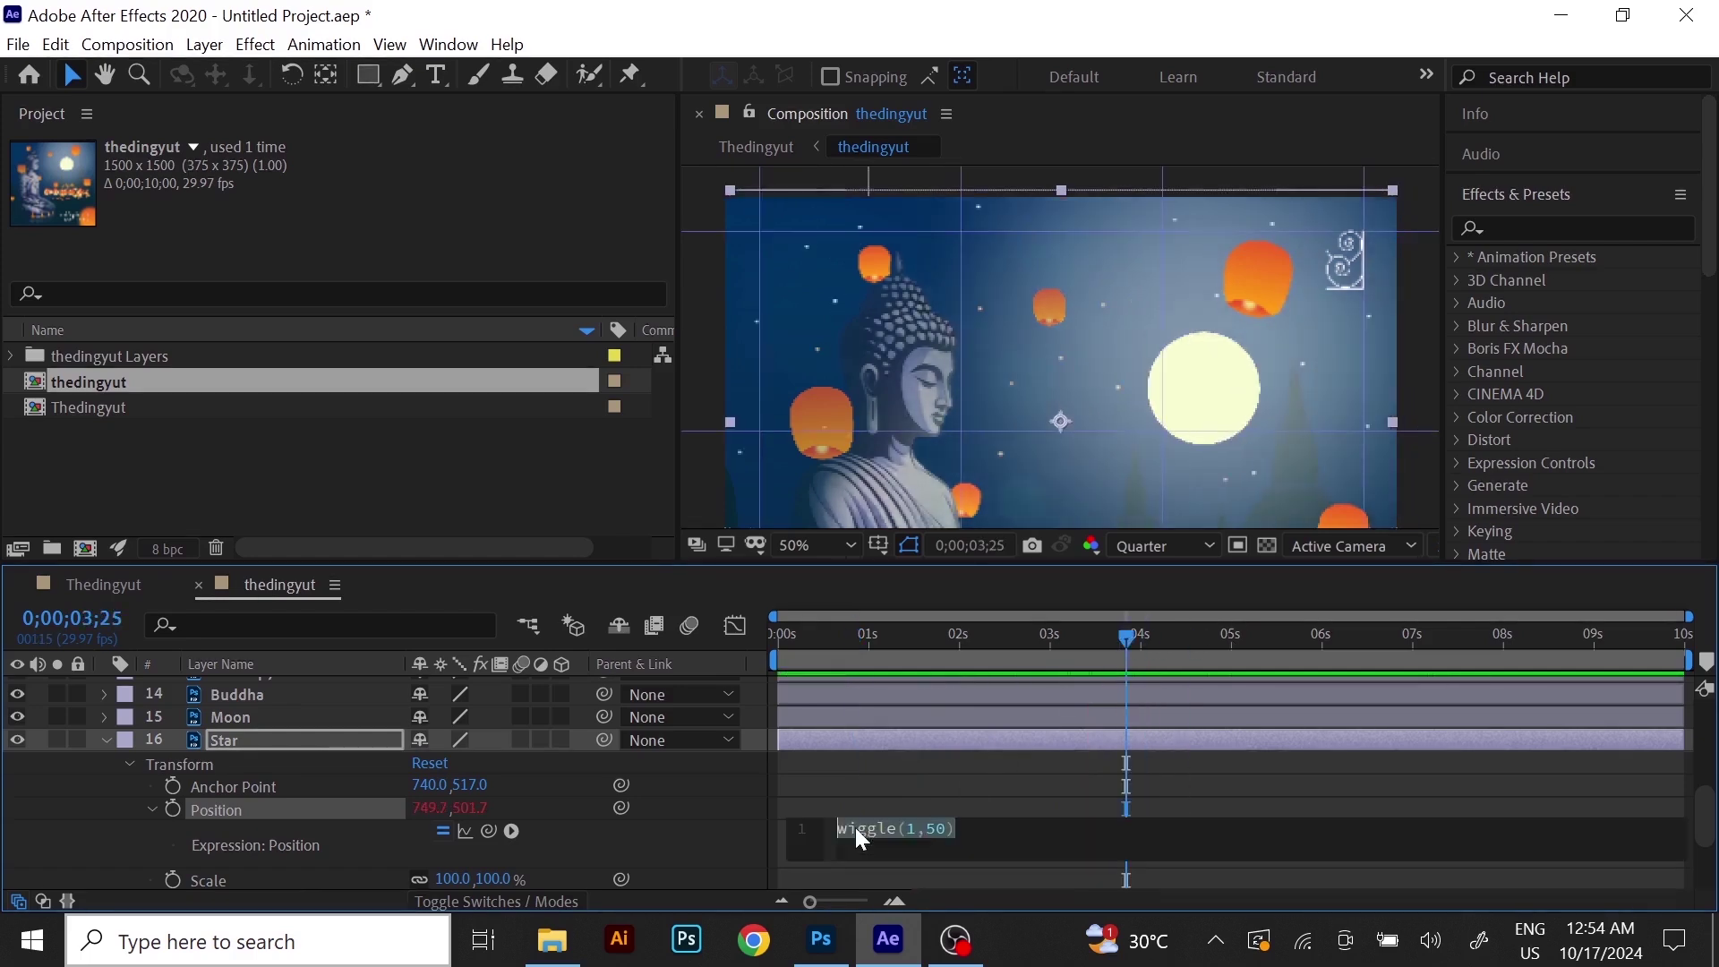
{"action": "double_click", "coordinate": [912, 829]}
{"action": "left_click_drag", "start_coordinate": [946, 830], "coordinate": [955, 829]}
{"action": "type", "text": "2"}
Preview the gentler star movement from 0;00;01;25, stop playback, and set the current time to 0;00;01;04.
{"action": "left_click_drag", "start_coordinate": [1124, 635], "coordinate": [942, 690]}
{"action": "key", "text": "space"}
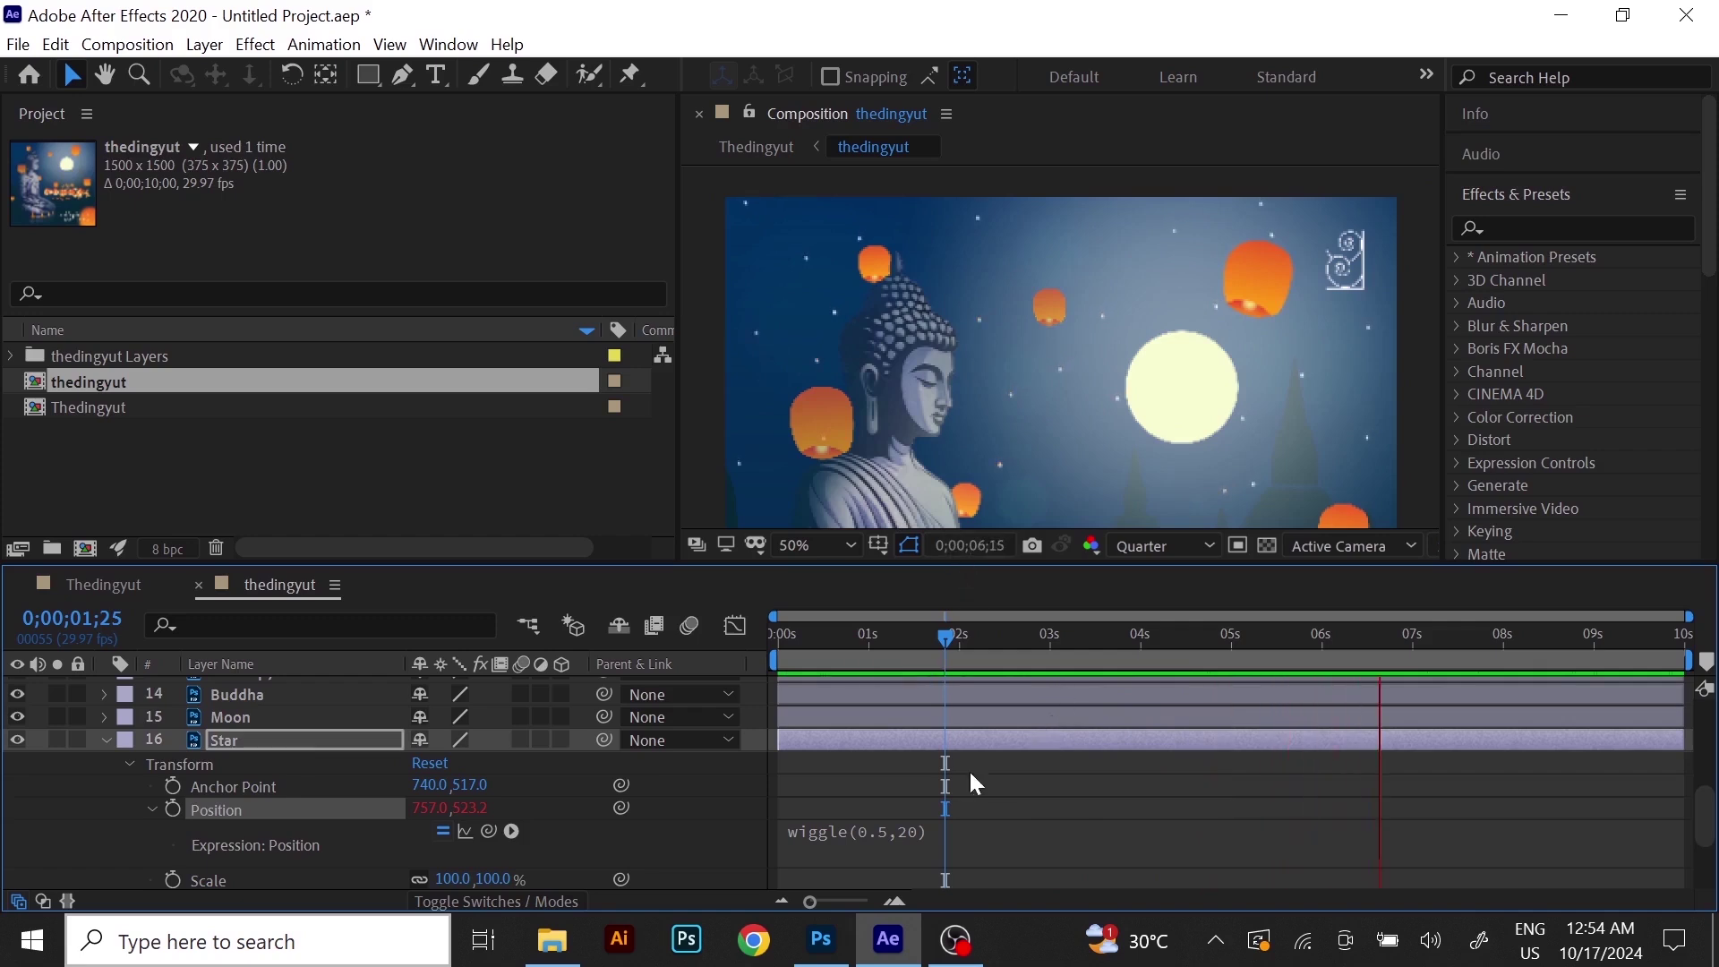
{"action": "left_click", "coordinate": [106, 737]}
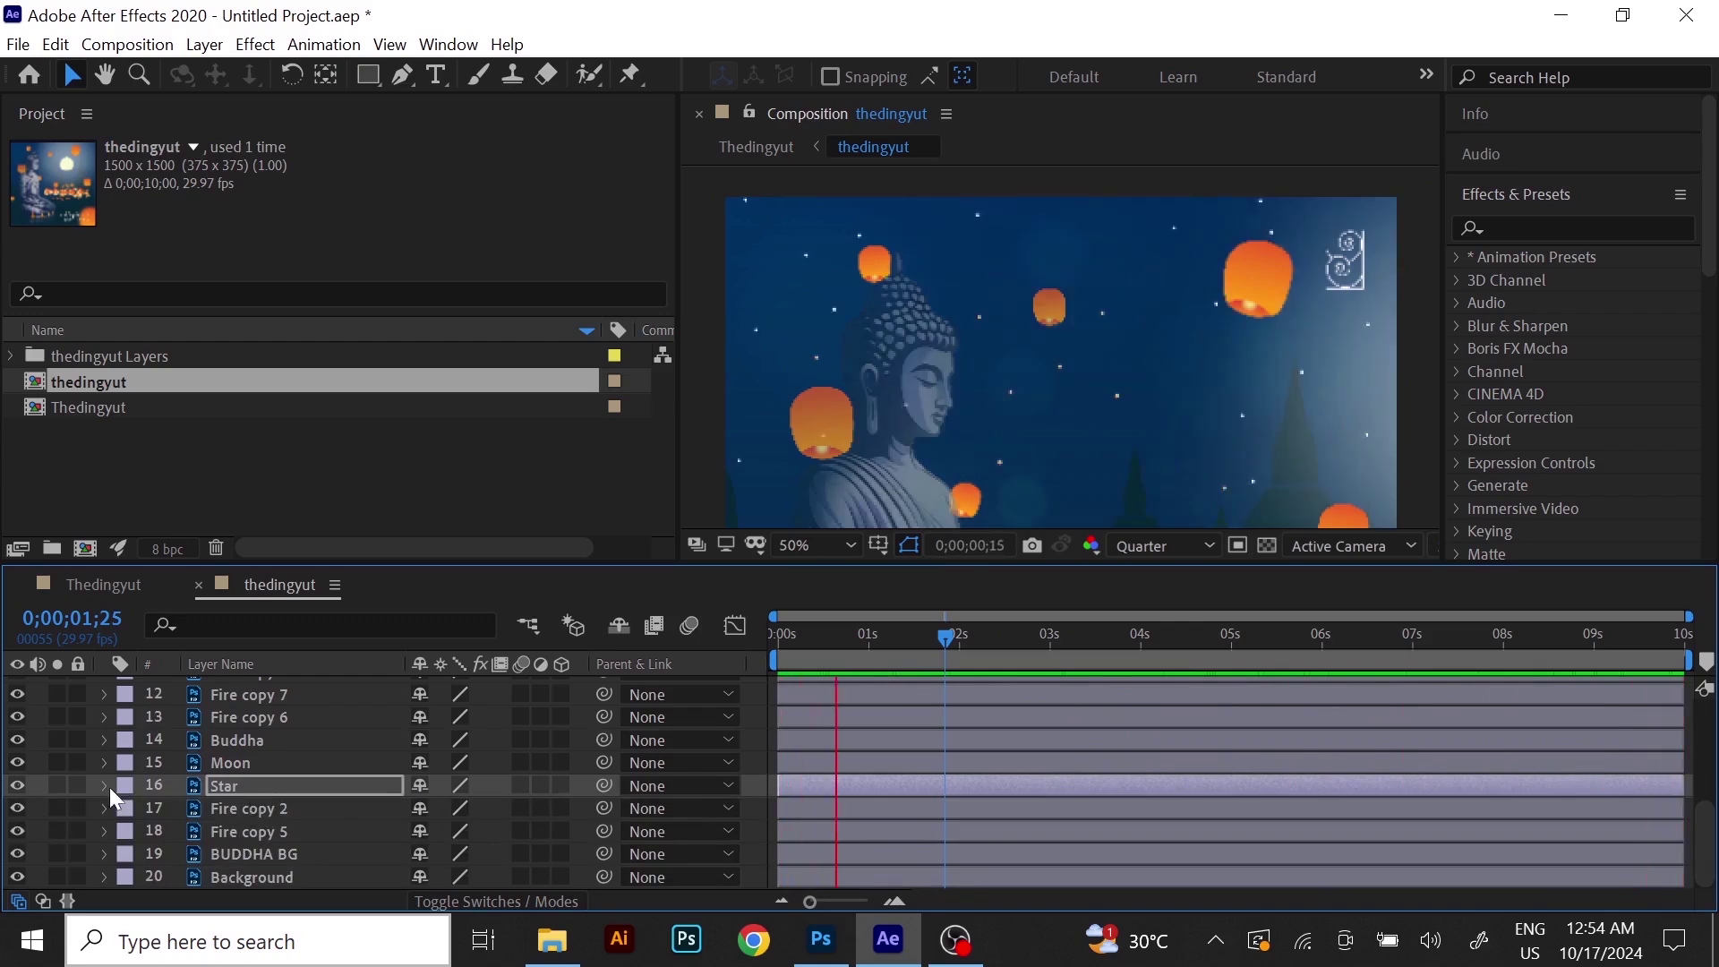
{"action": "left_click", "coordinate": [104, 786]}
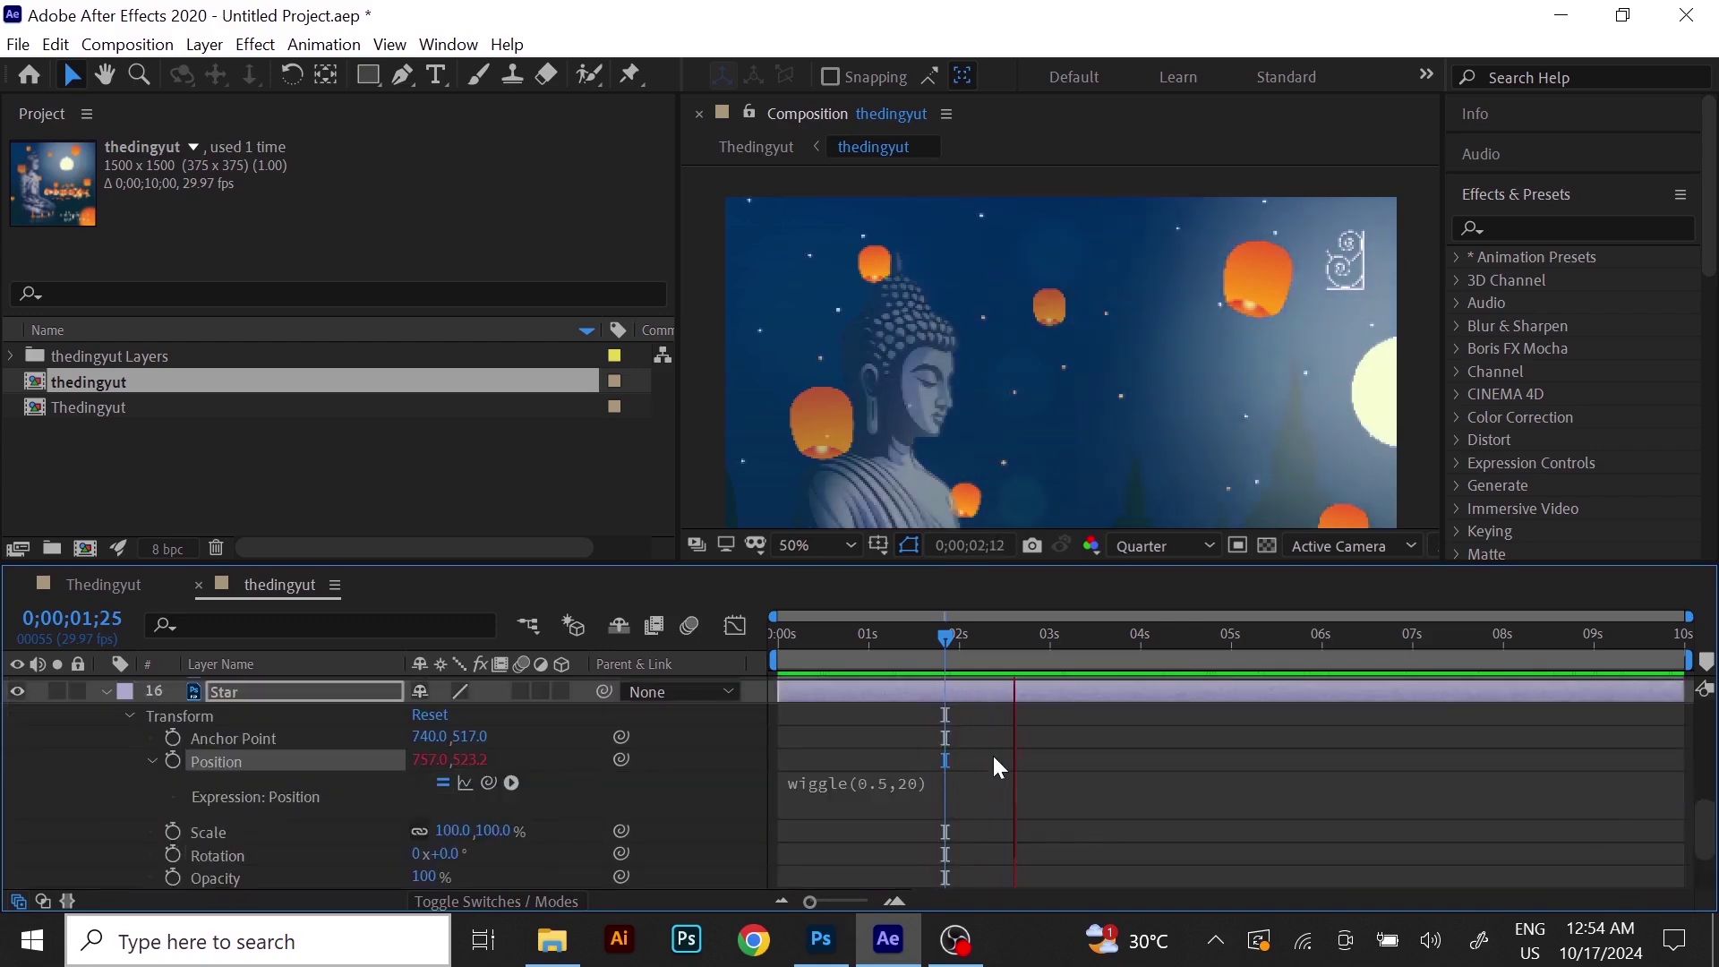
{"action": "key", "text": "space"}
{"action": "left_click_drag", "start_coordinate": [1072, 643], "coordinate": [879, 660]}
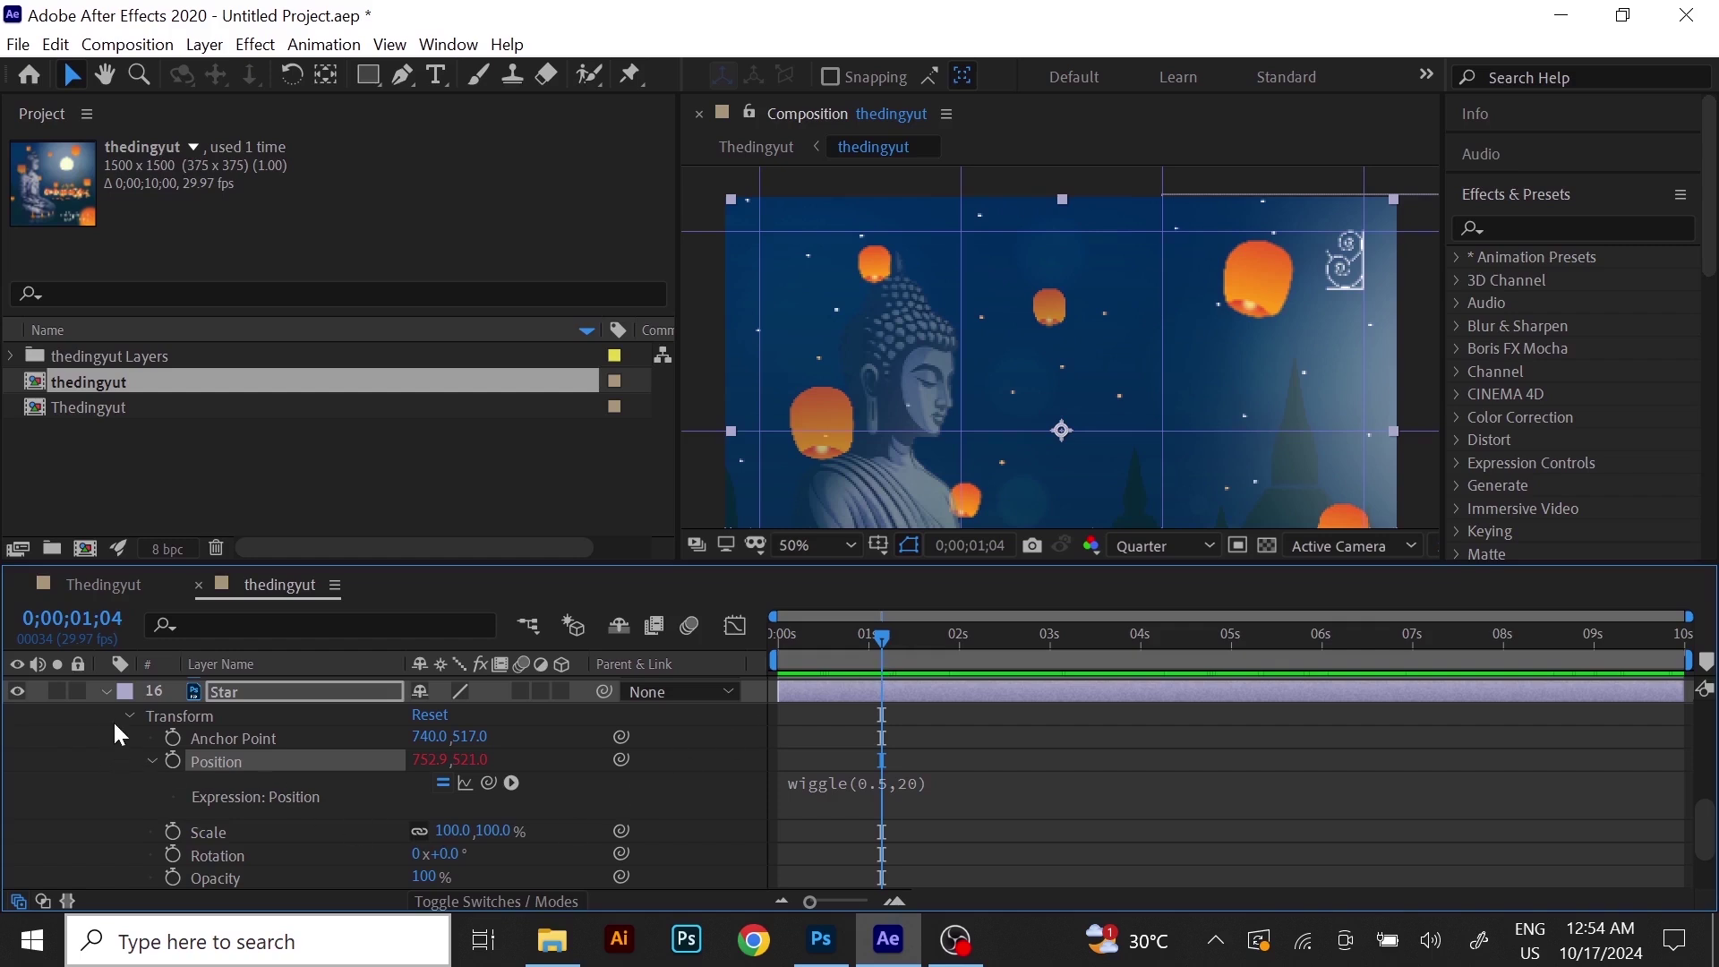
Collapse the Star layer, preview the whole poster animation from 0;00;00;00, and scrub to 0;00;04;01.
{"action": "left_click", "coordinate": [106, 691]}
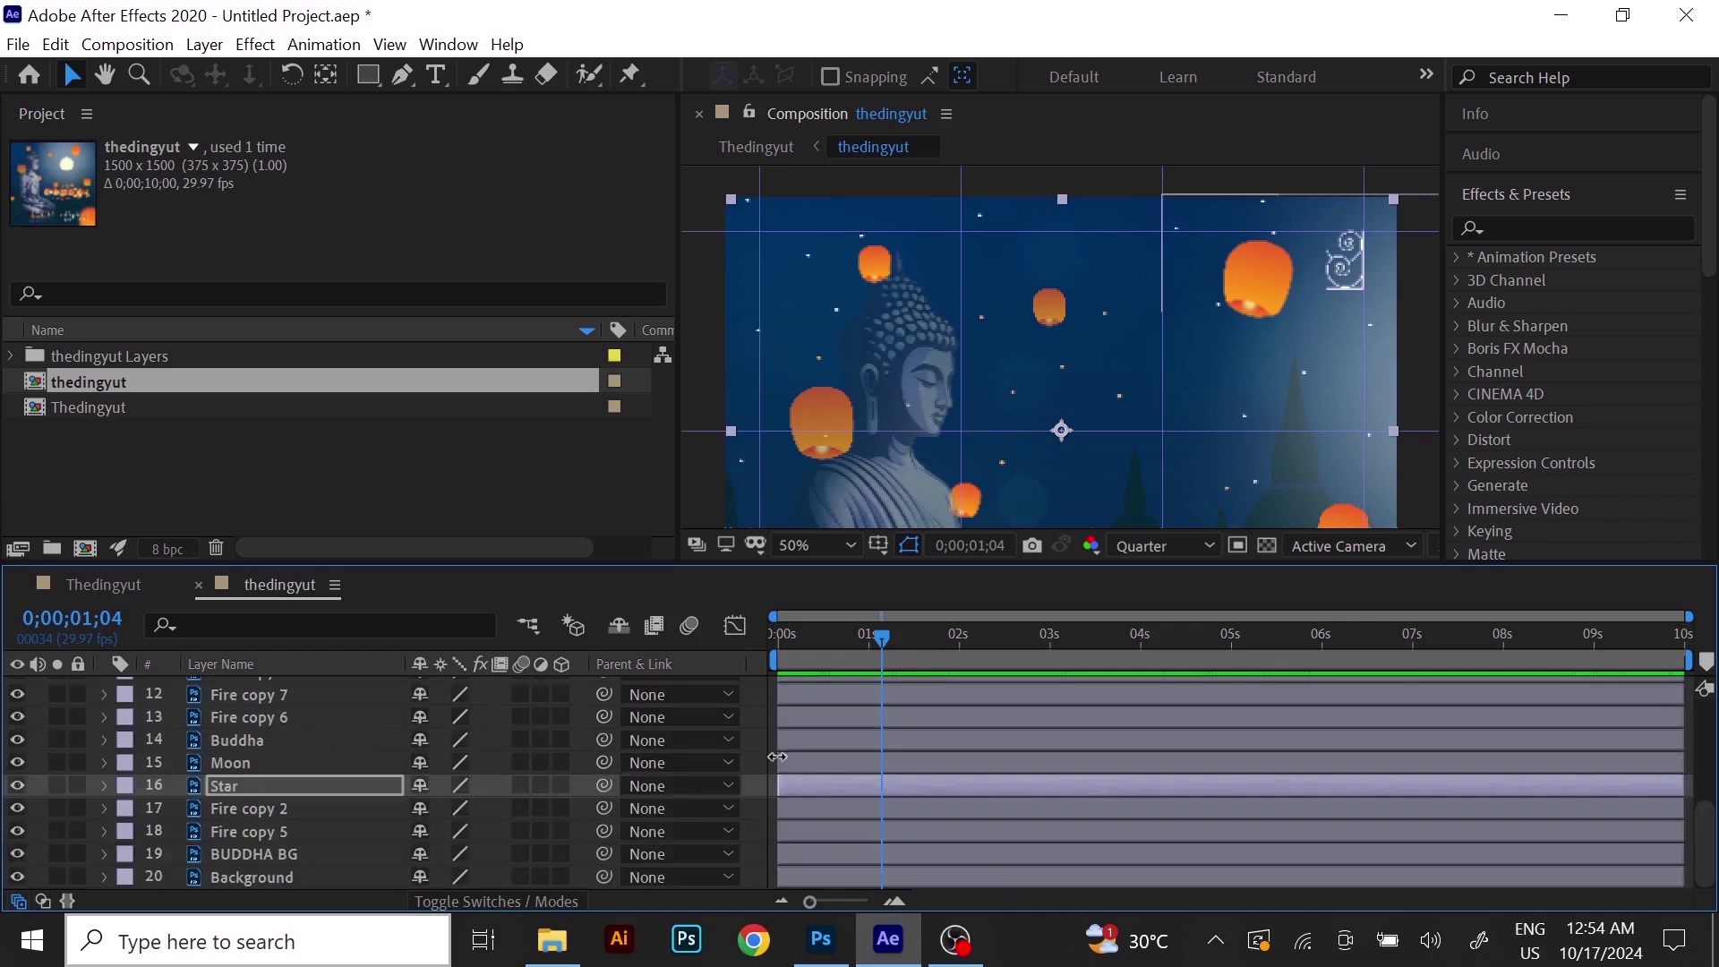
{"action": "scroll", "coordinate": [1002, 353], "scroll_direction": "down", "scroll_amount": 2}
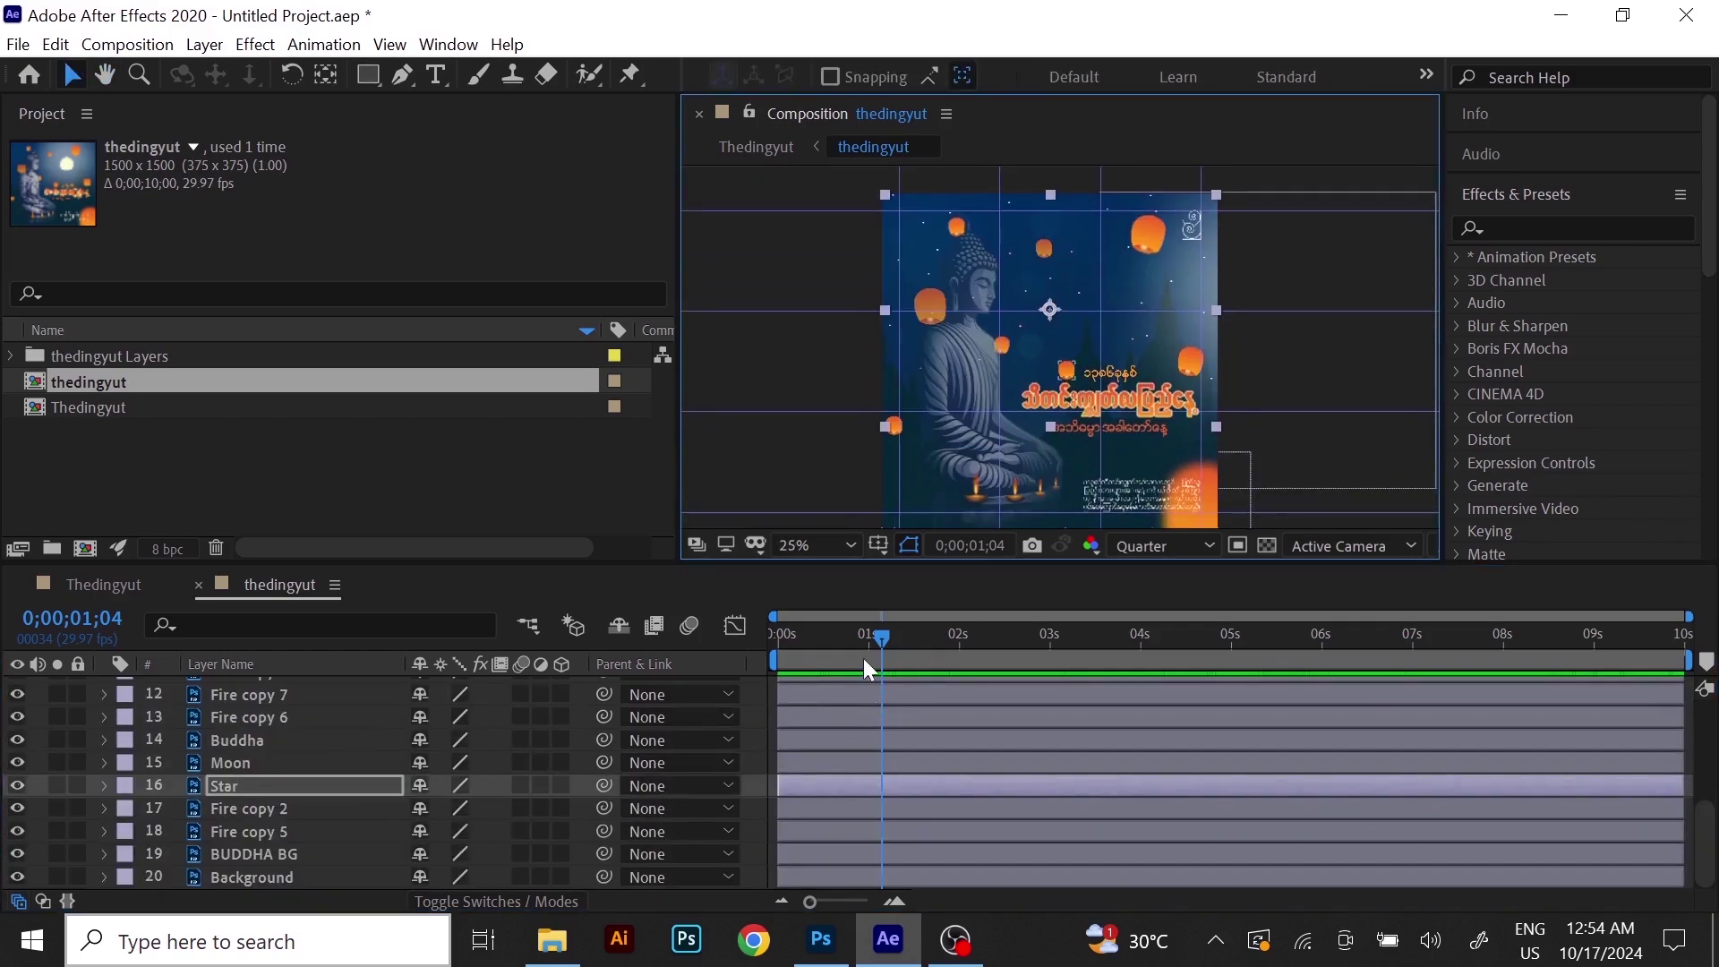
{"action": "left_click_drag", "start_coordinate": [883, 634], "coordinate": [767, 669]}
{"action": "key", "text": "space"}
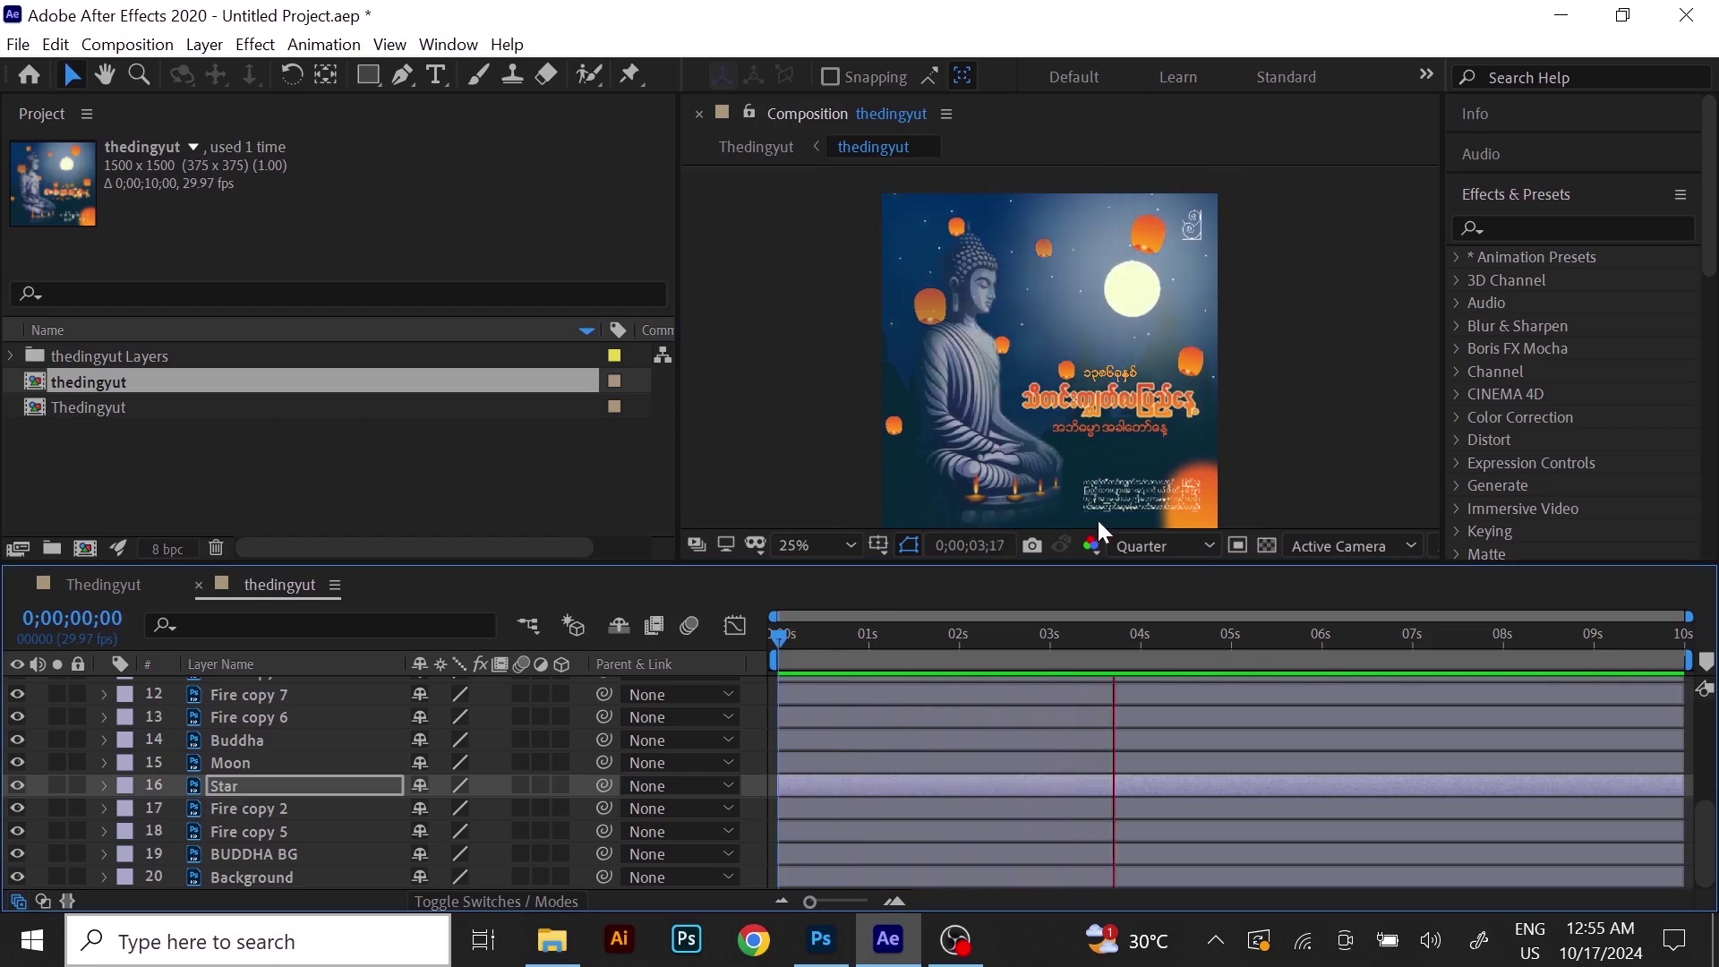
{"action": "left_click", "coordinate": [1254, 630]}
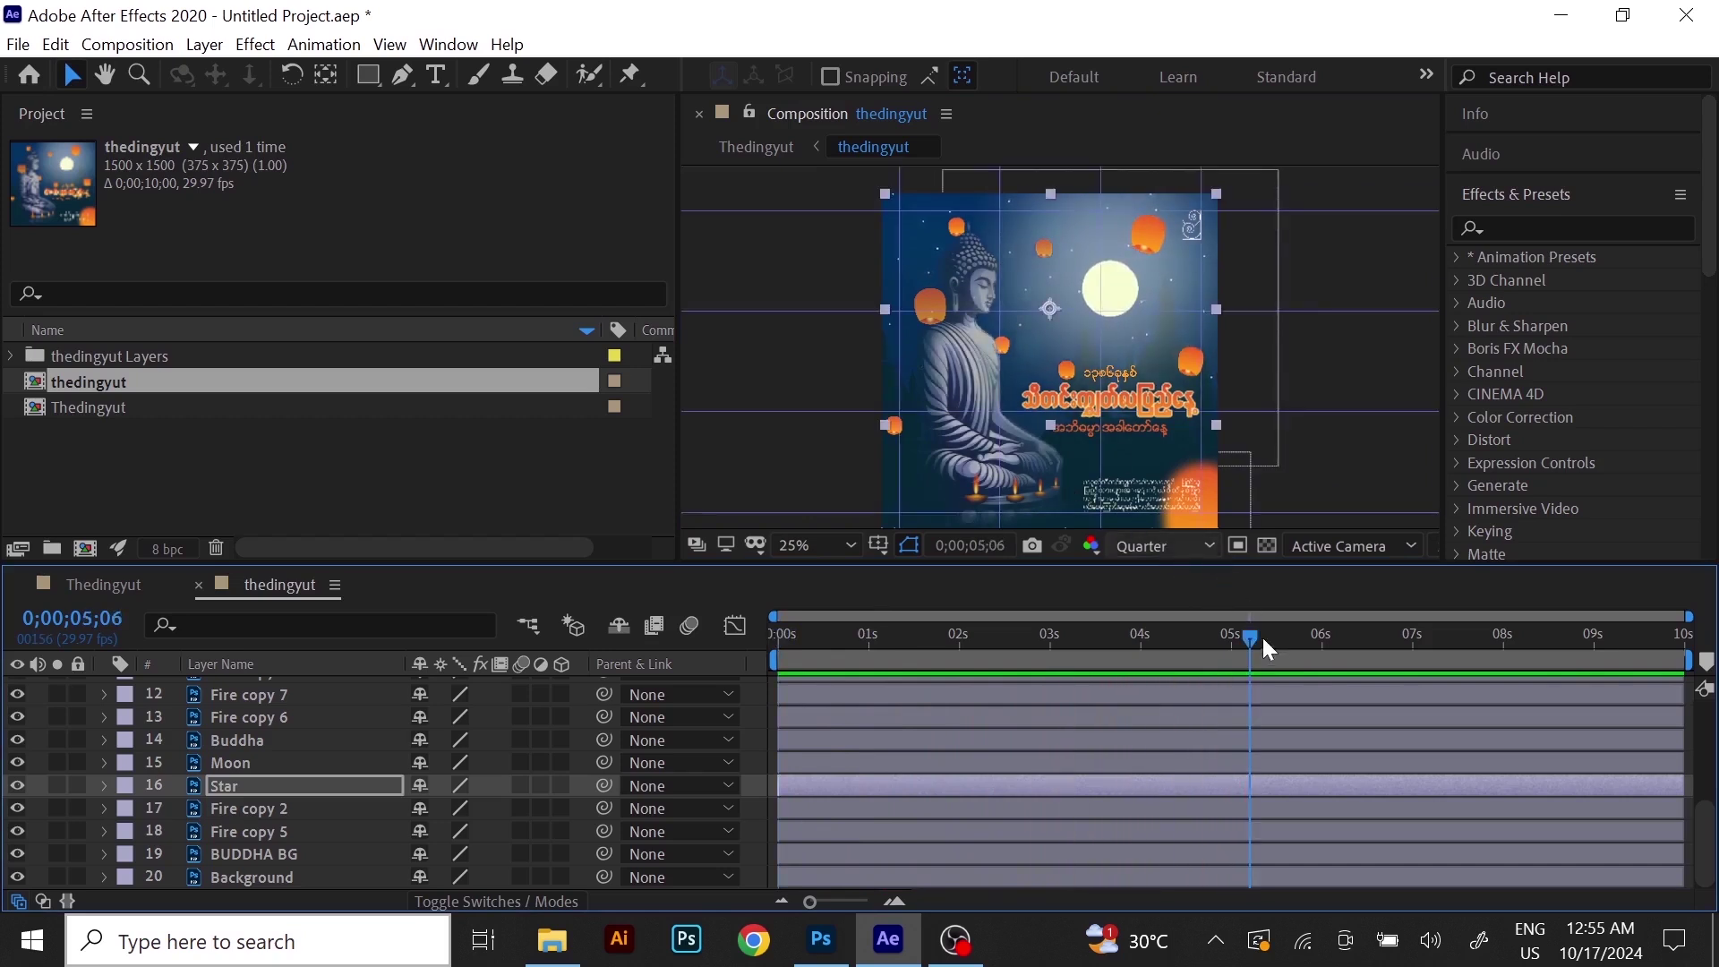
{"action": "left_click_drag", "start_coordinate": [1249, 632], "coordinate": [1148, 666]}
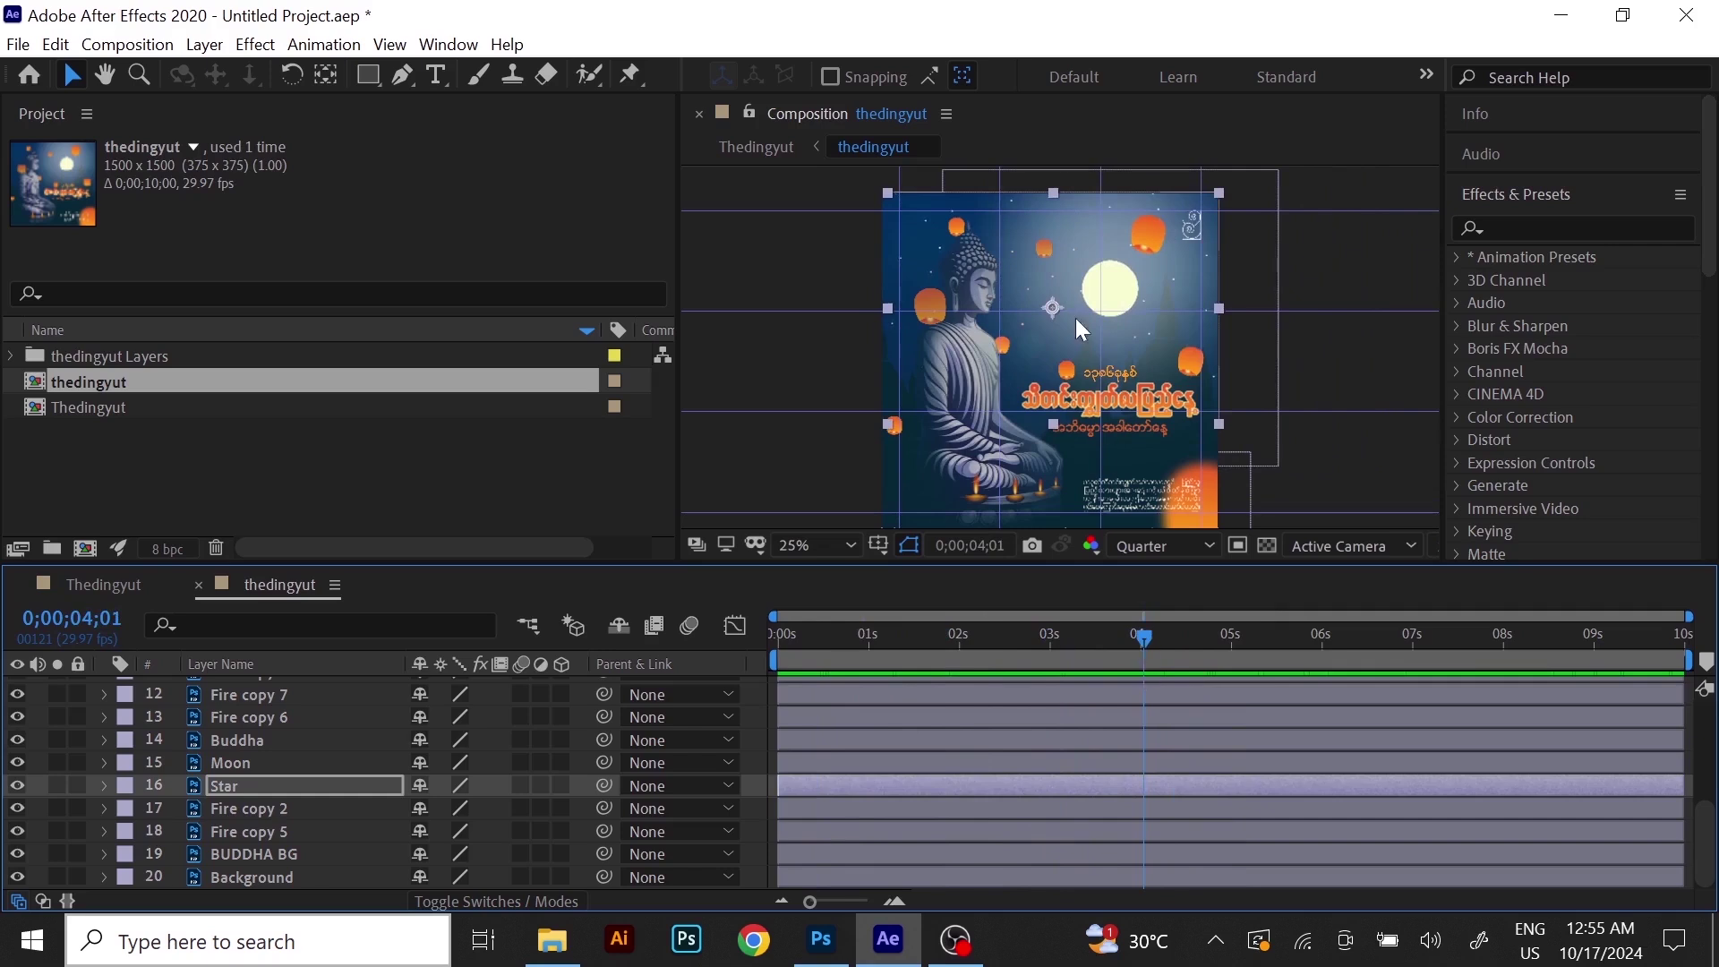
Bring the title text into view at 50% and expand the 1386 layer's Transform properties.
{"action": "key", "text": "period"}
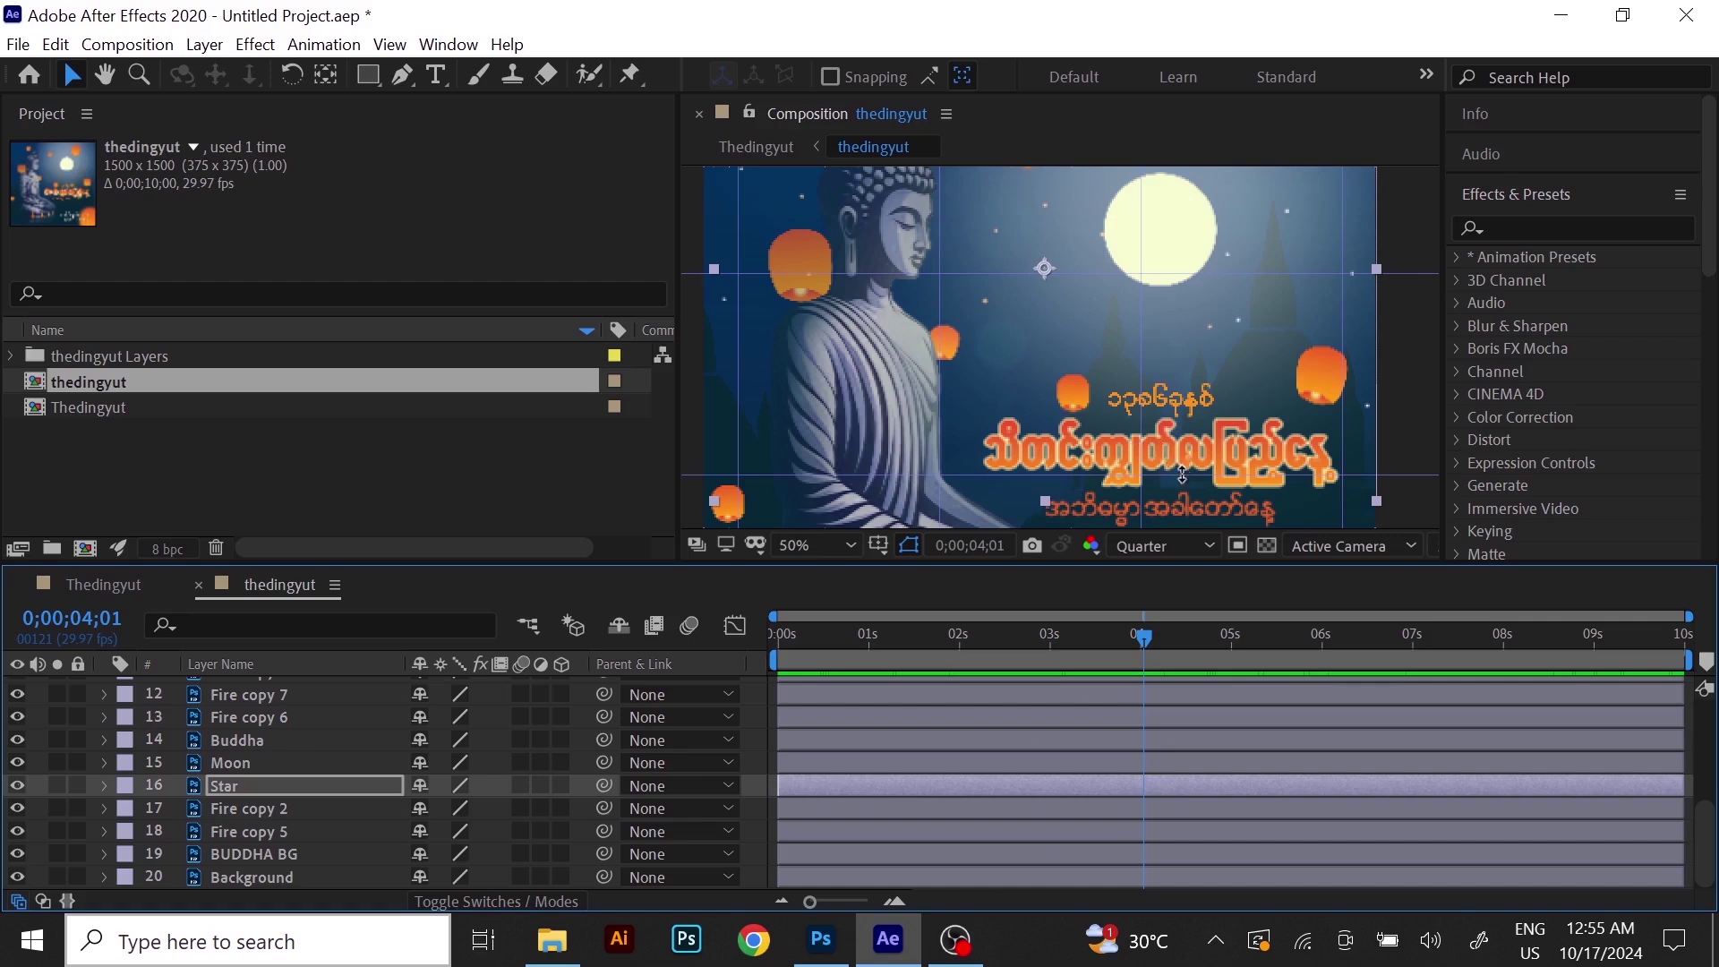
{"action": "left_click_drag", "start_coordinate": [1155, 428], "coordinate": [1139, 362]}
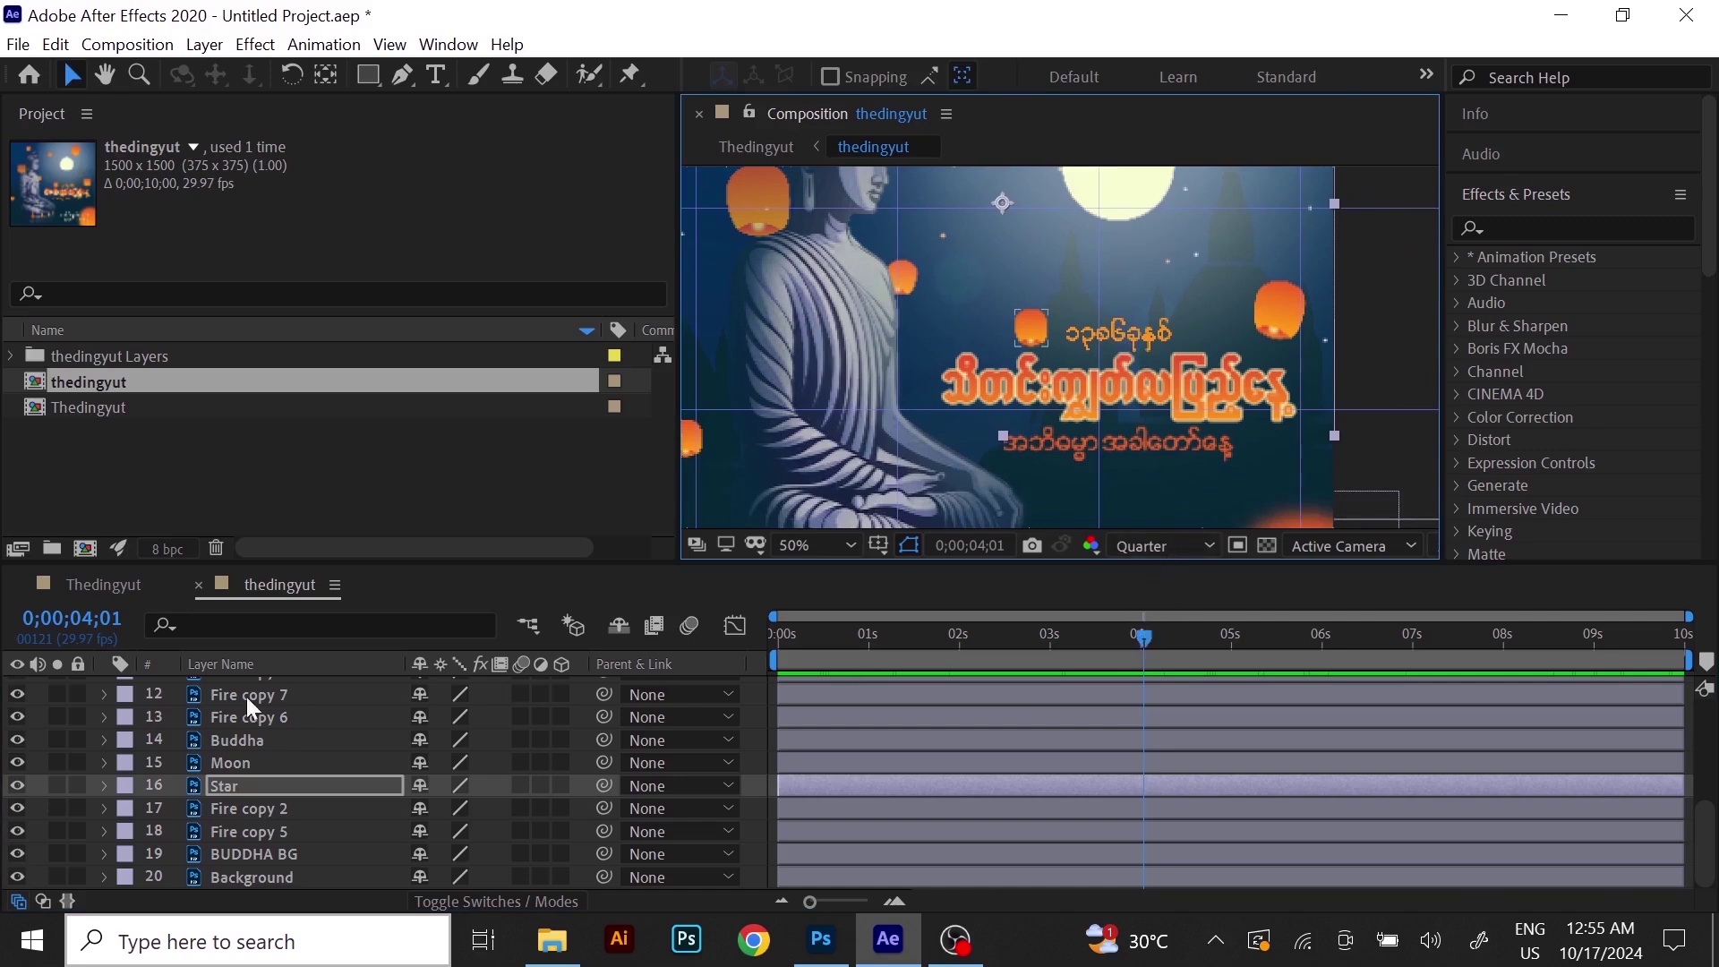
{"action": "scroll", "coordinate": [270, 772], "scroll_direction": "up", "scroll_amount": 5}
{"action": "left_click", "coordinate": [252, 801]}
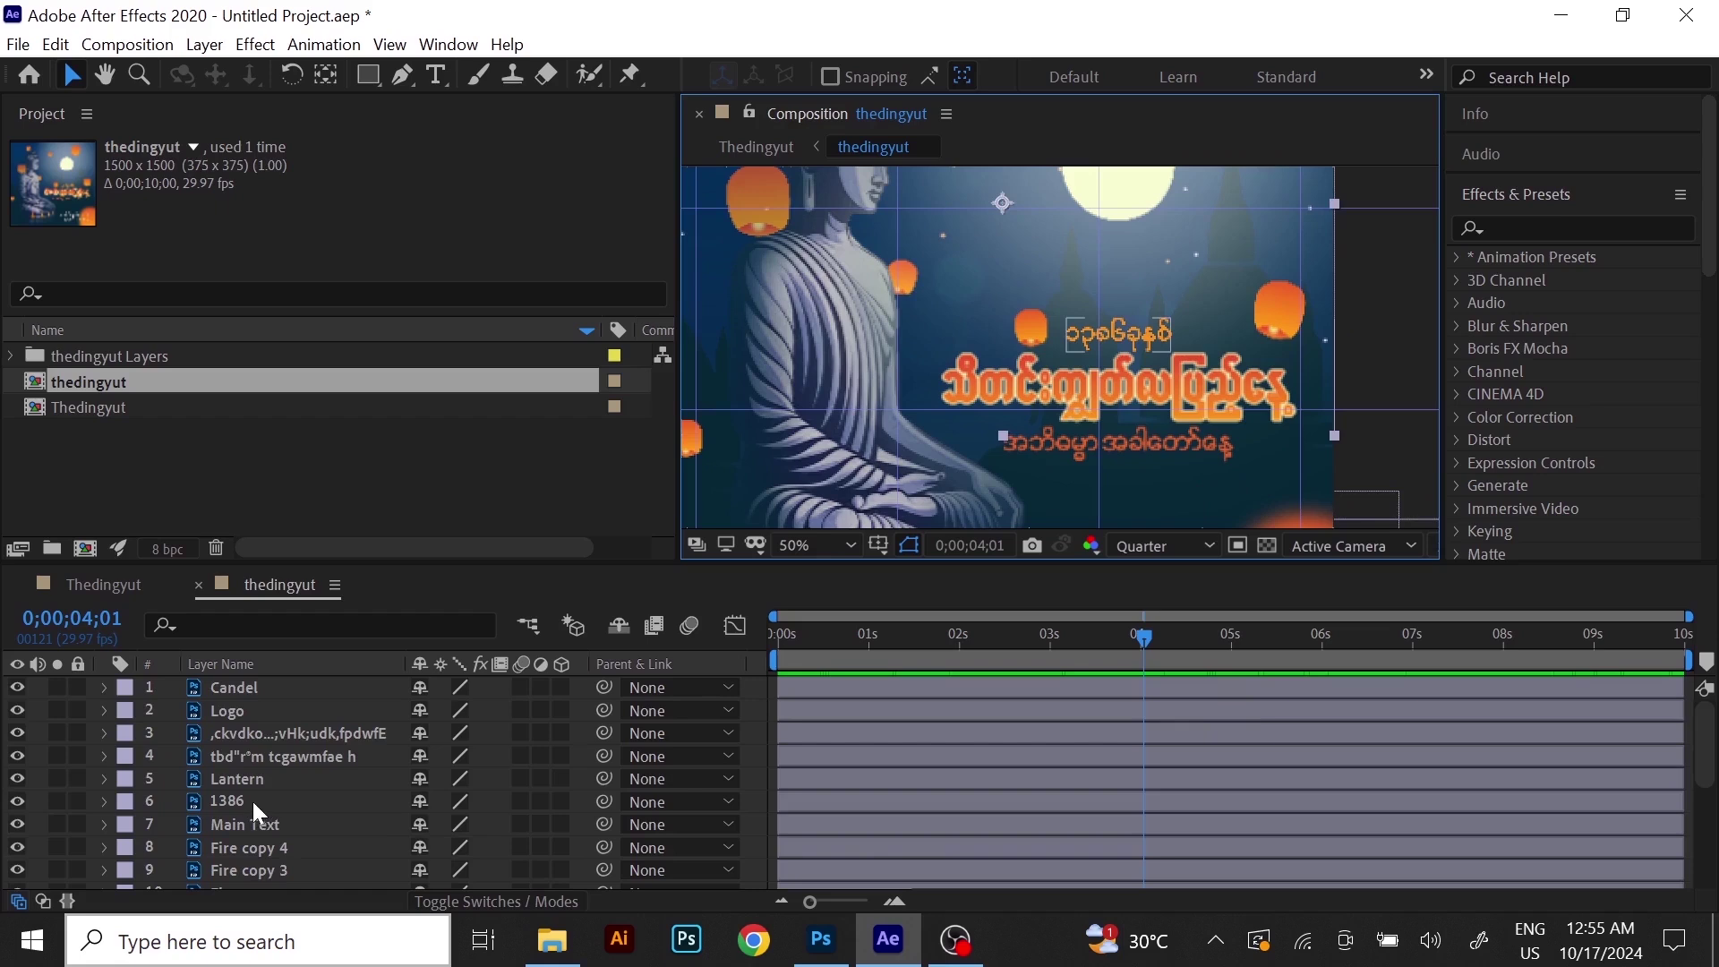
{"action": "left_click", "coordinate": [104, 802]}
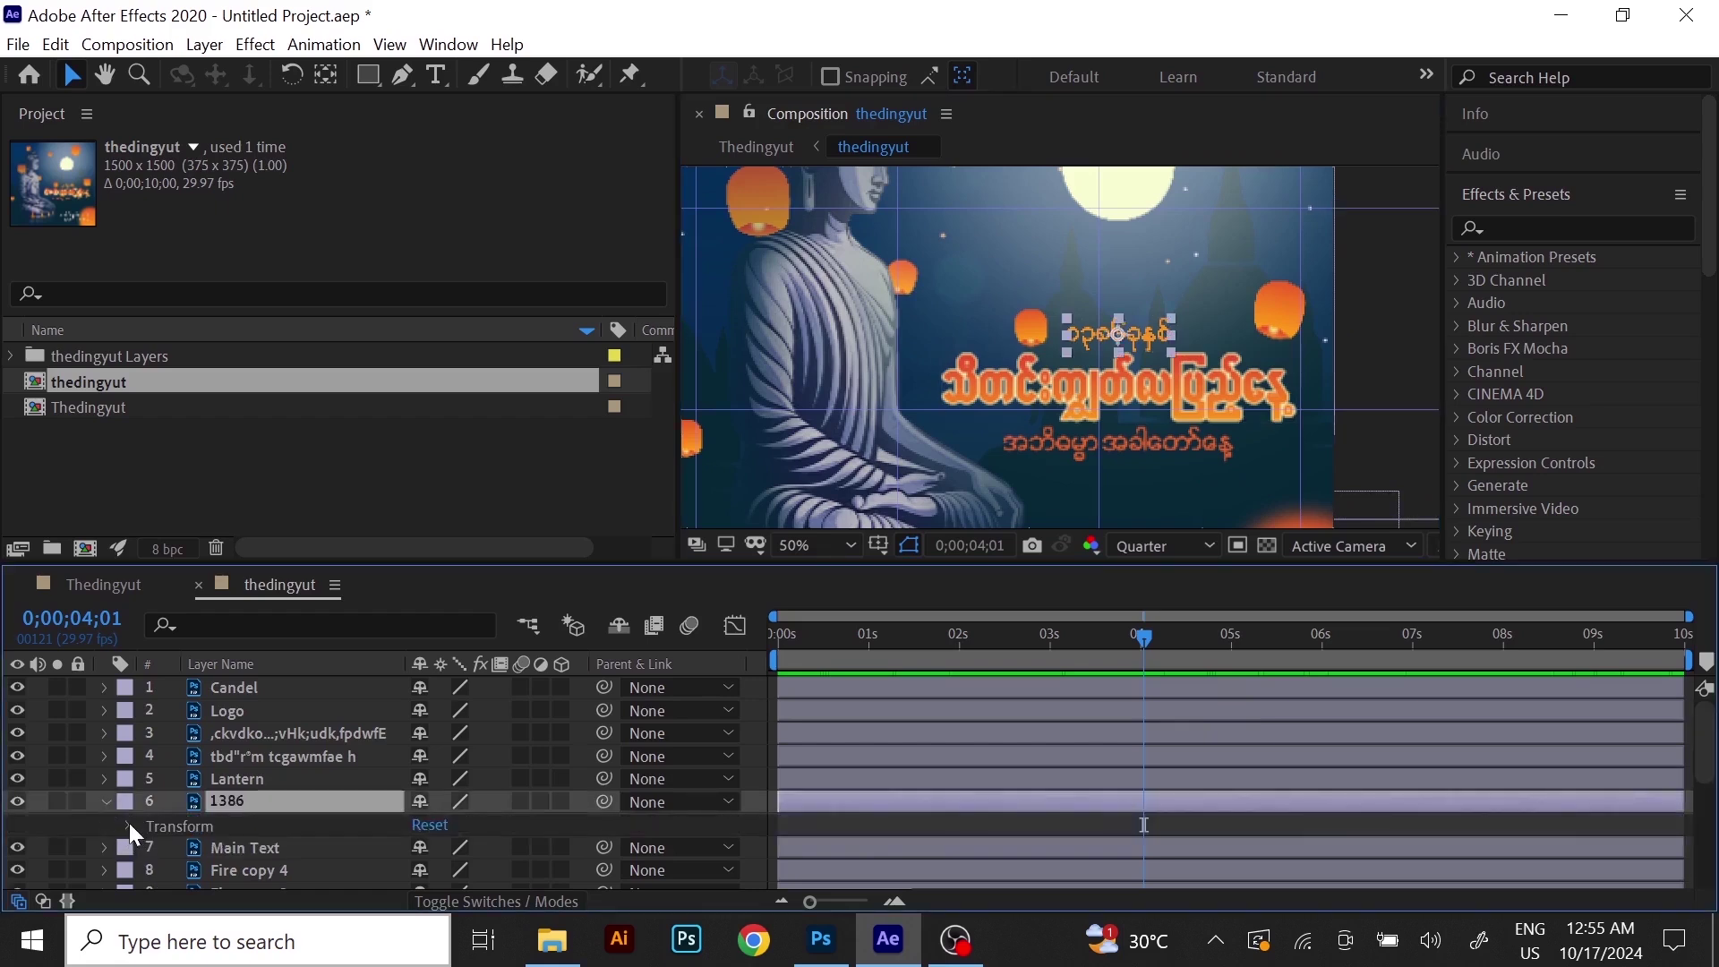
{"action": "left_click", "coordinate": [129, 824]}
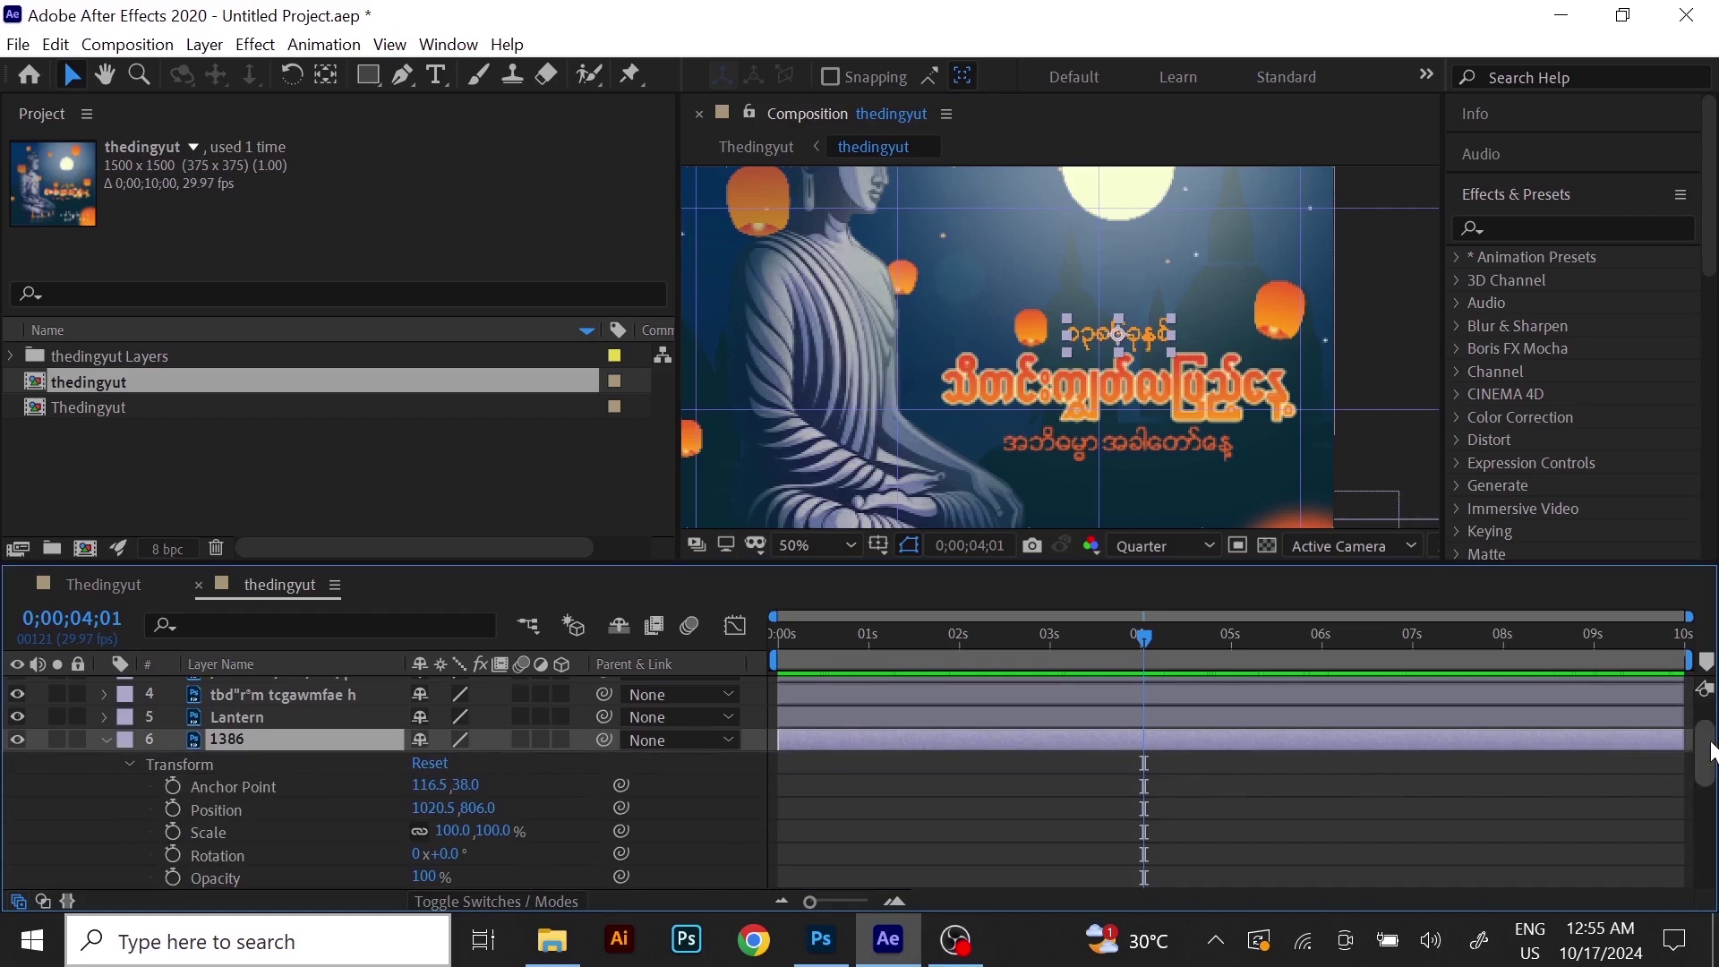
{"action": "scroll", "coordinate": [1706, 760], "scroll_direction": "down", "scroll_amount": 2}
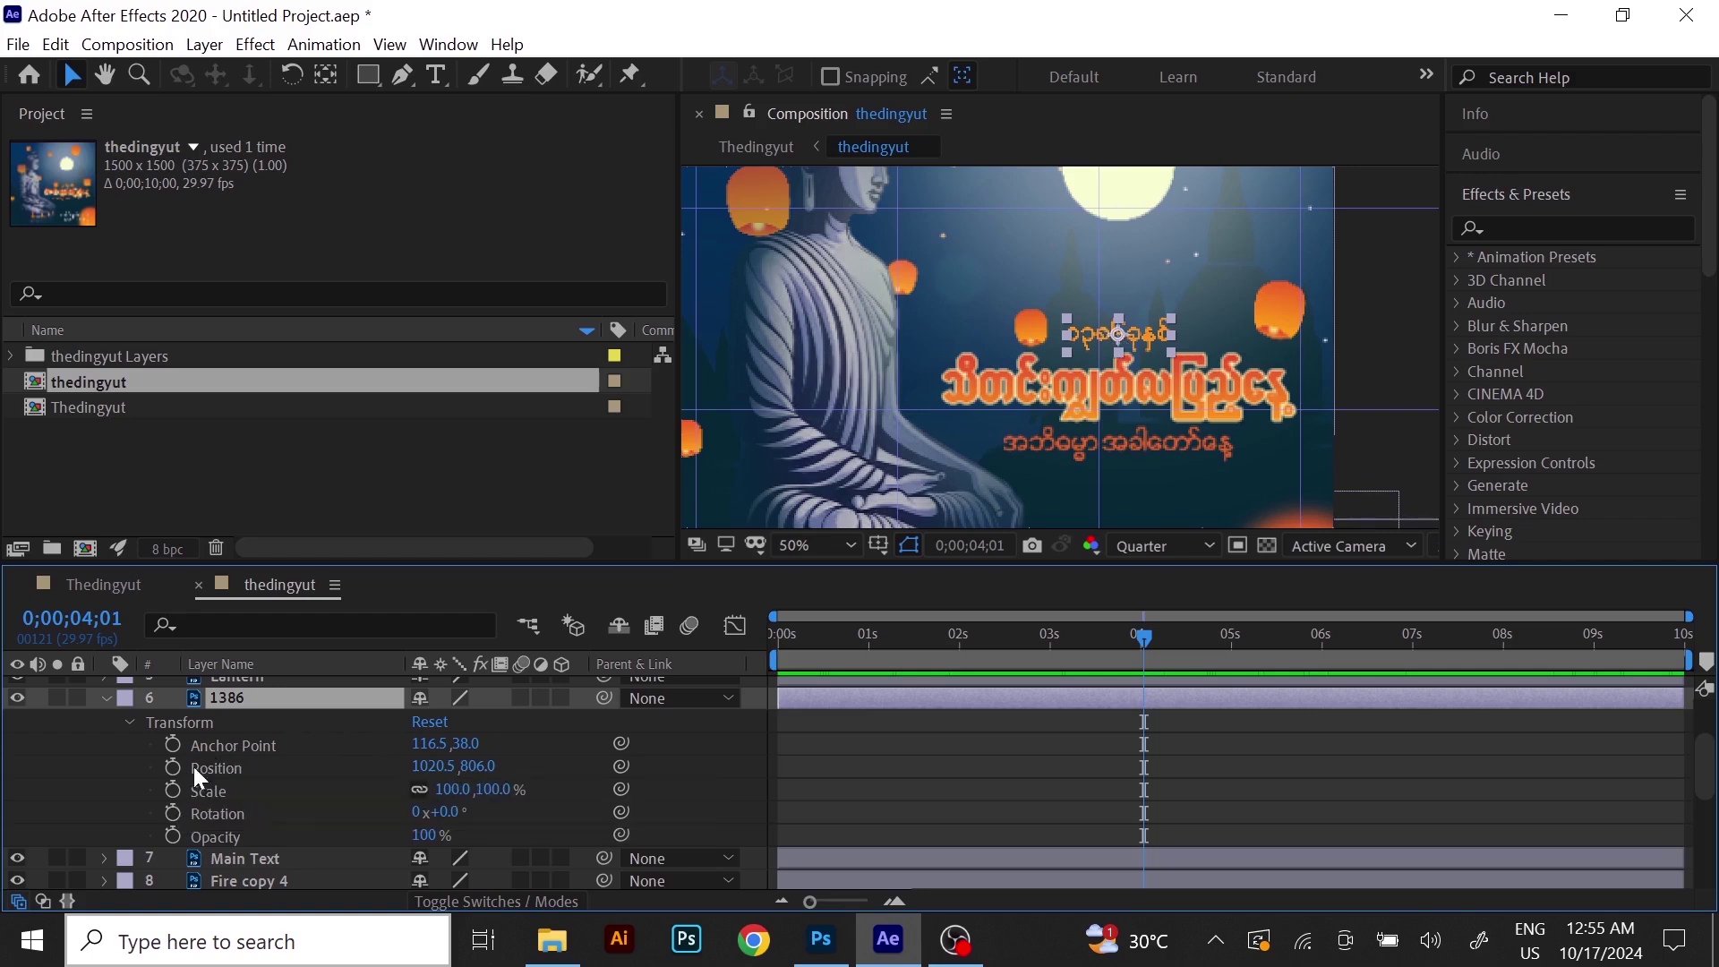
Keyframe the 1386 layer's Position to descend from 1020.5,510.0 at 0;00;04;00 to 1020.5,806.0 at 0;00;05;00.
{"action": "left_click_drag", "start_coordinate": [1143, 638], "coordinate": [1199, 638]}
{"action": "left_click", "coordinate": [1136, 652]}
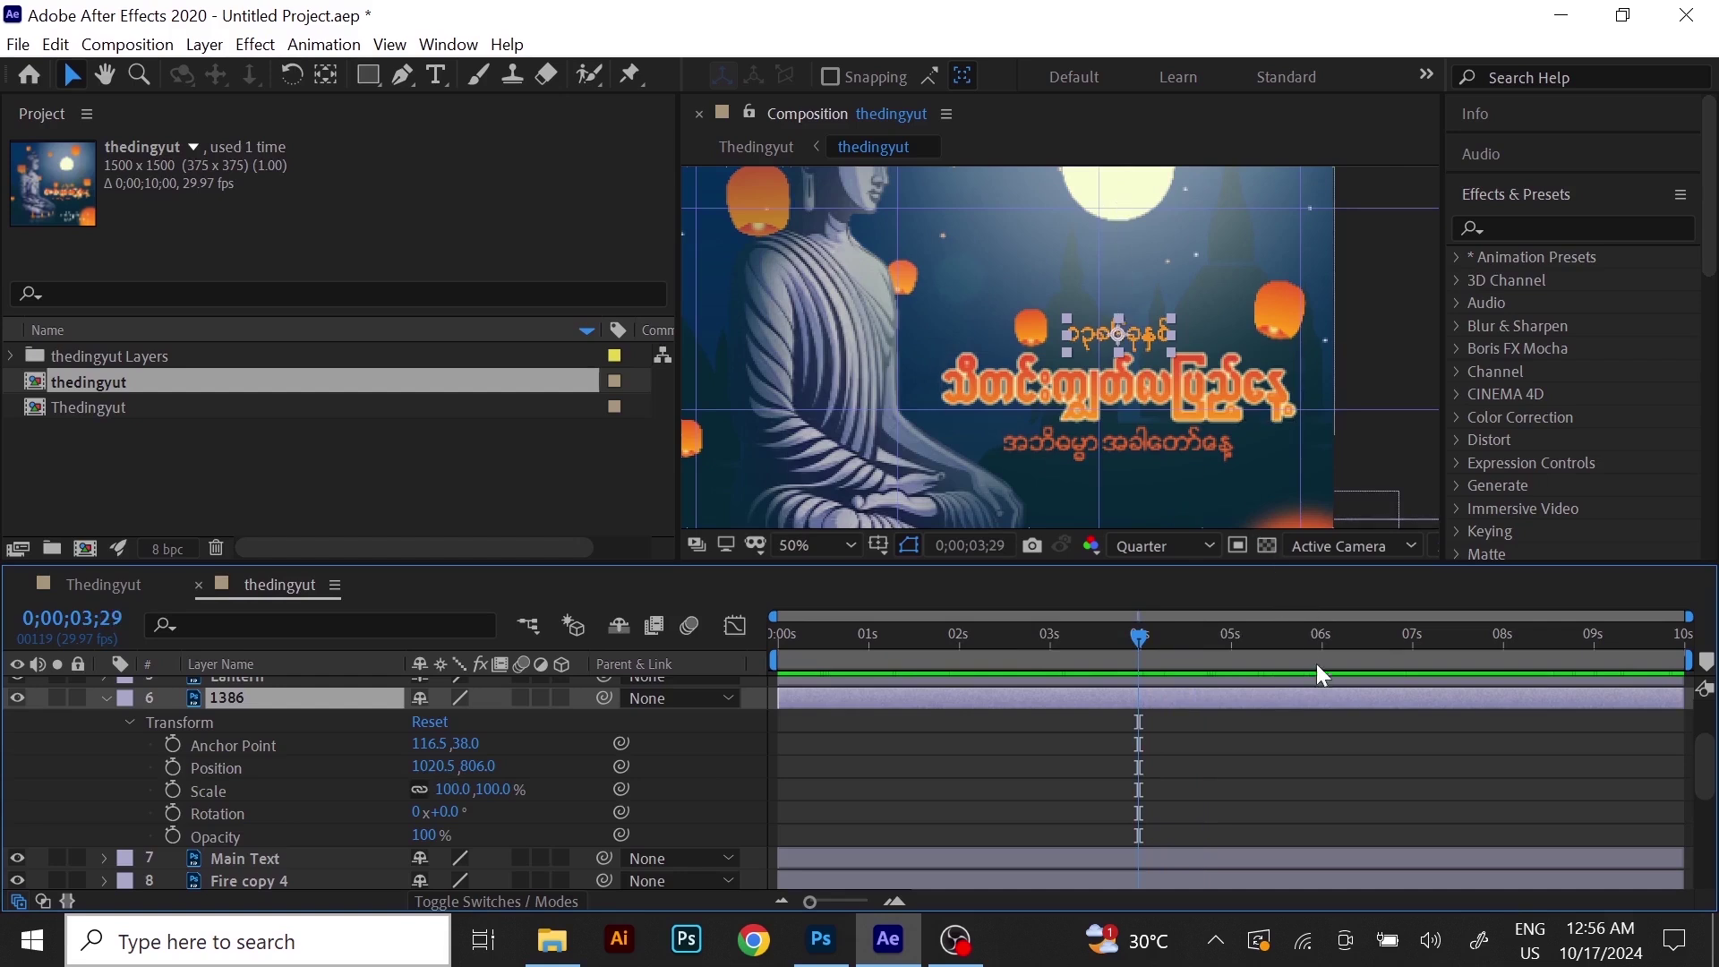
{"action": "left_click_drag", "start_coordinate": [1200, 647], "coordinate": [1232, 654]}
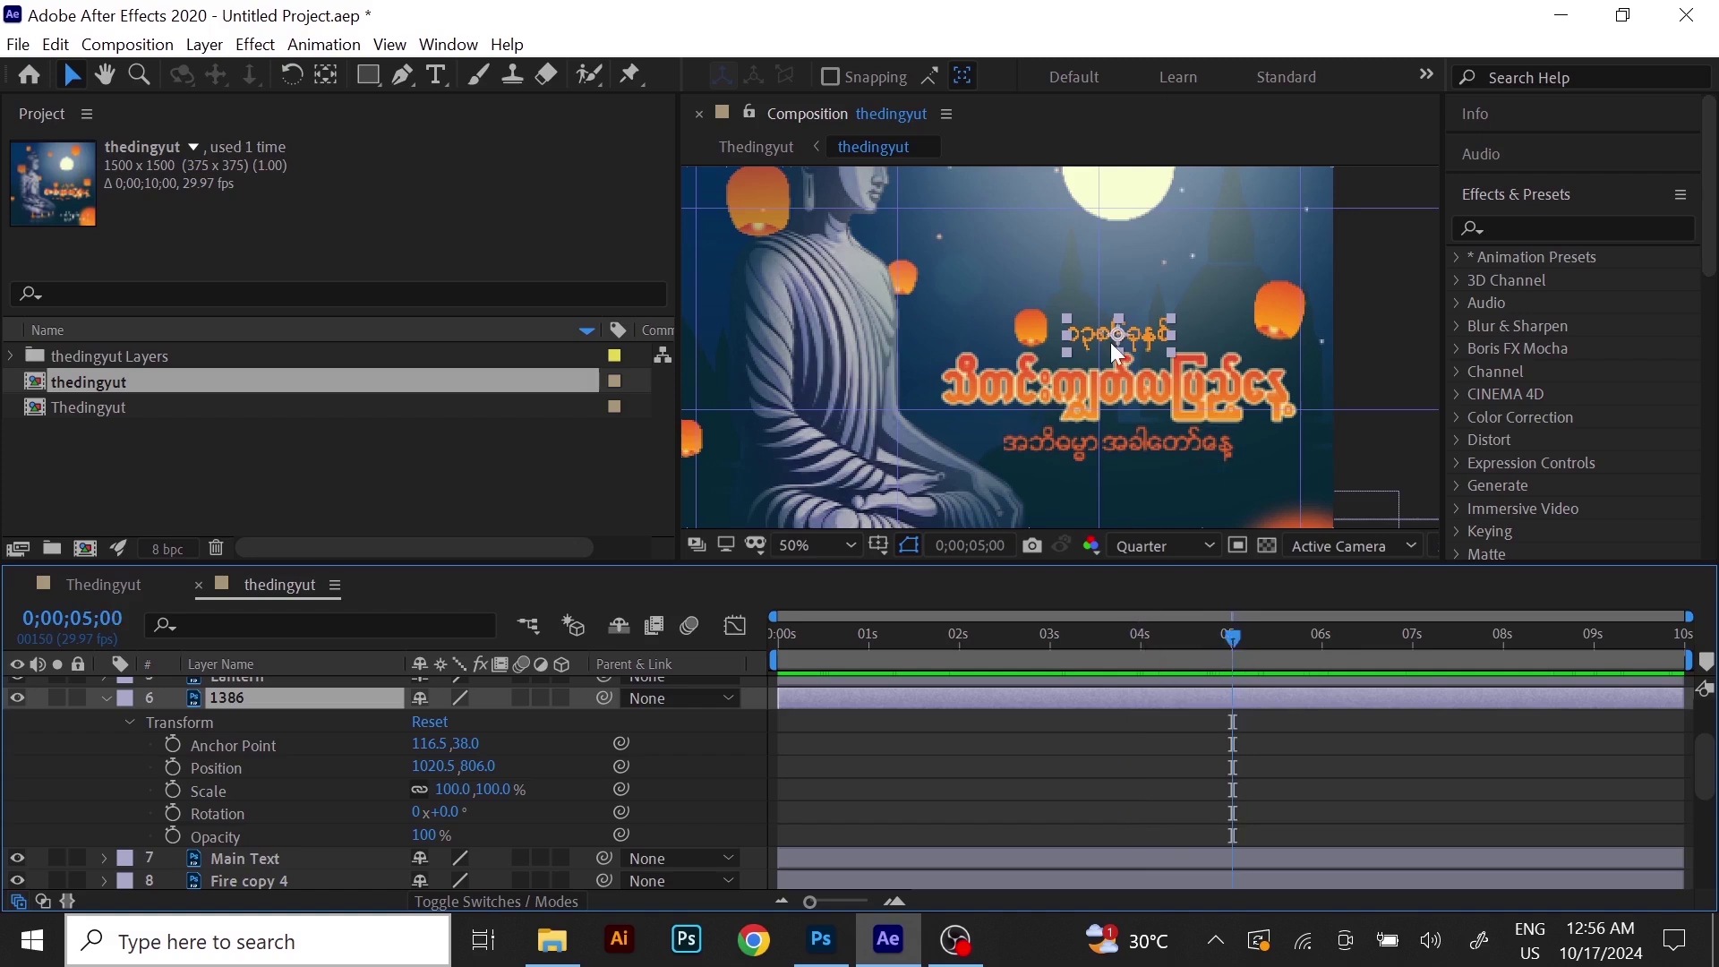
{"action": "left_click", "coordinate": [171, 766]}
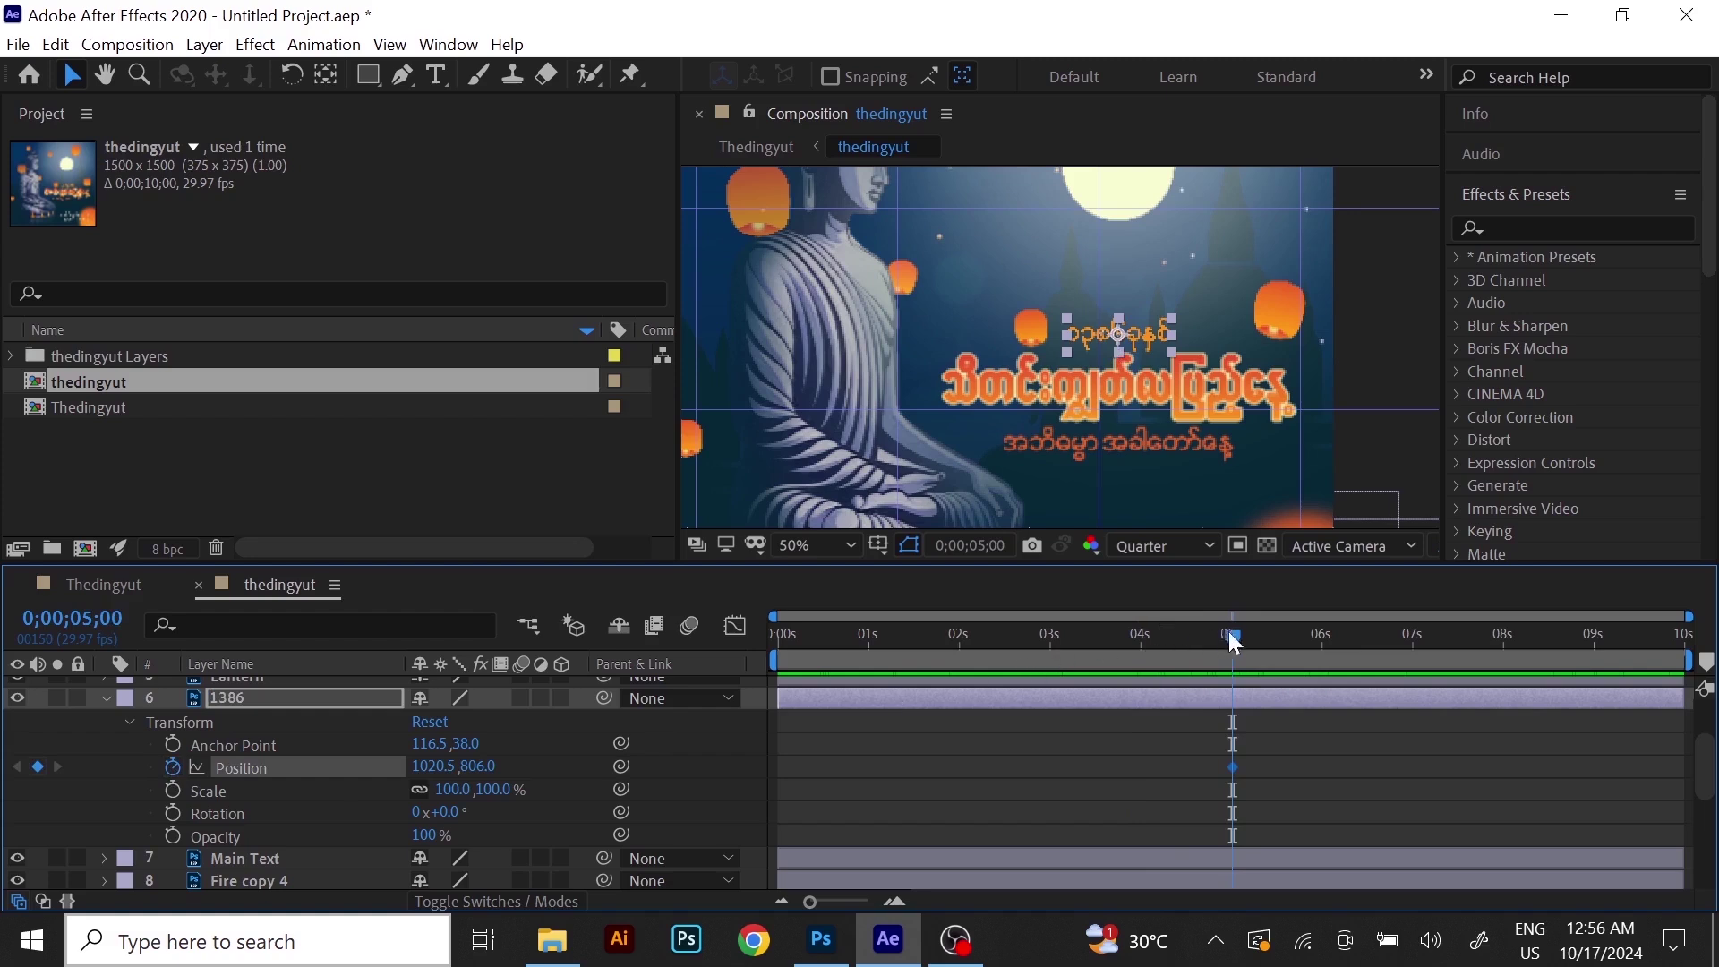
{"action": "left_click_drag", "start_coordinate": [1215, 647], "coordinate": [1146, 649]}
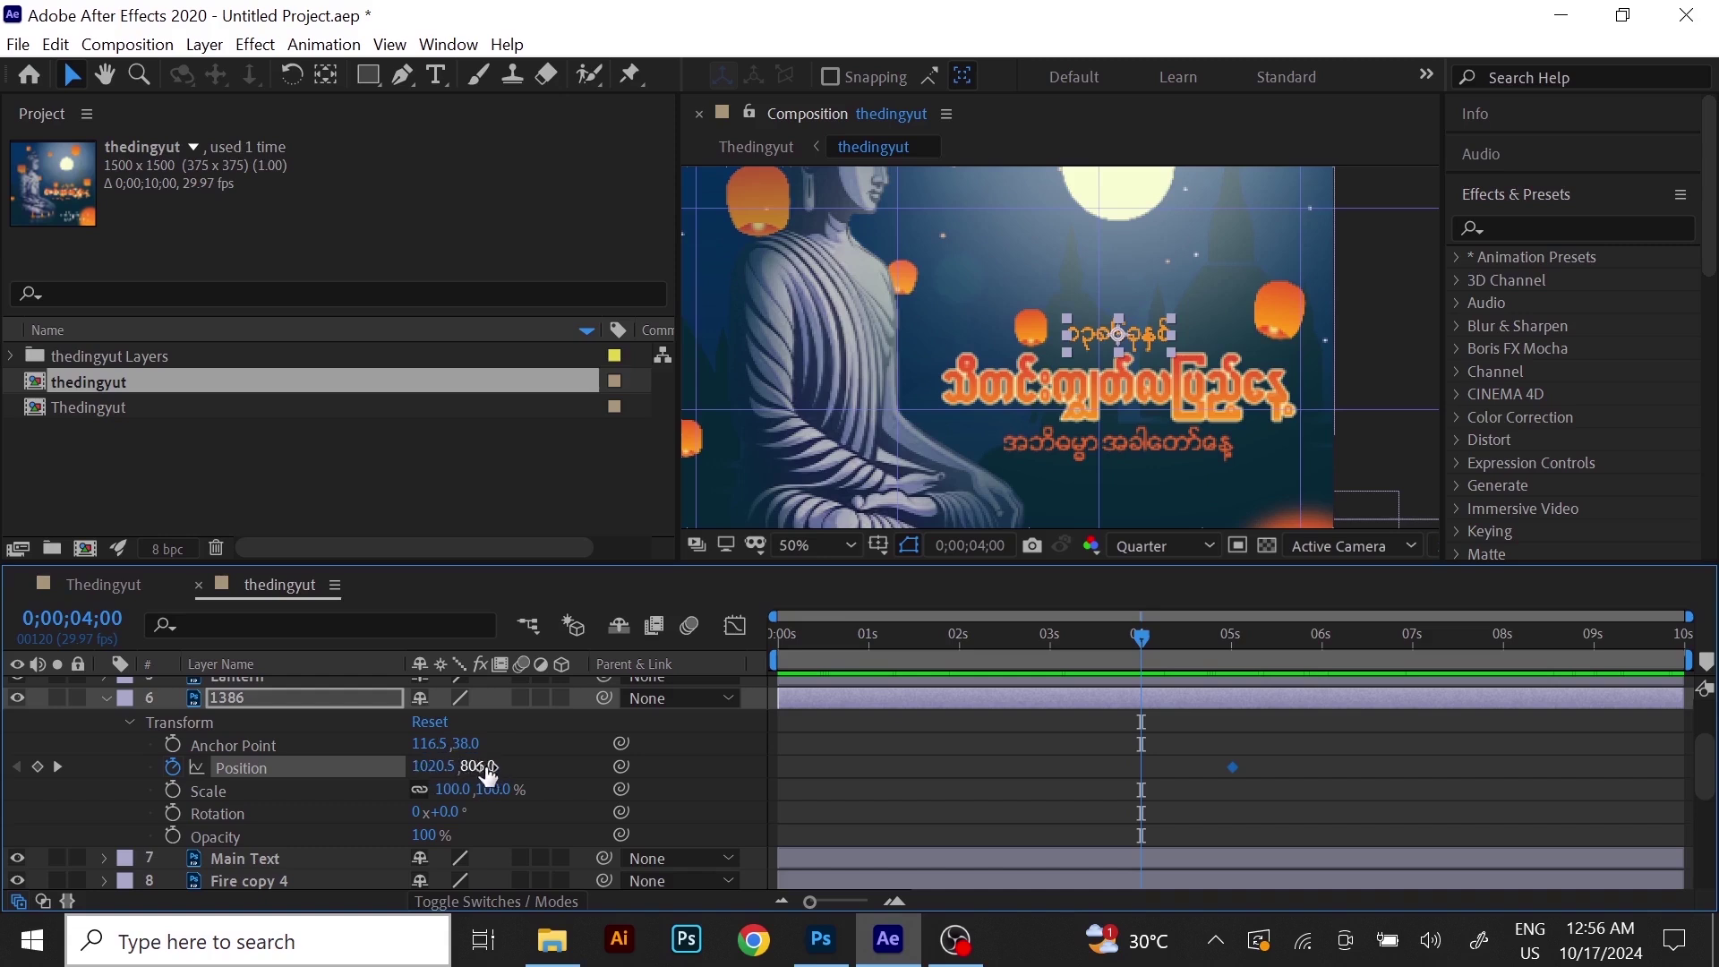
{"action": "left_click_drag", "start_coordinate": [484, 774], "coordinate": [65, 779]}
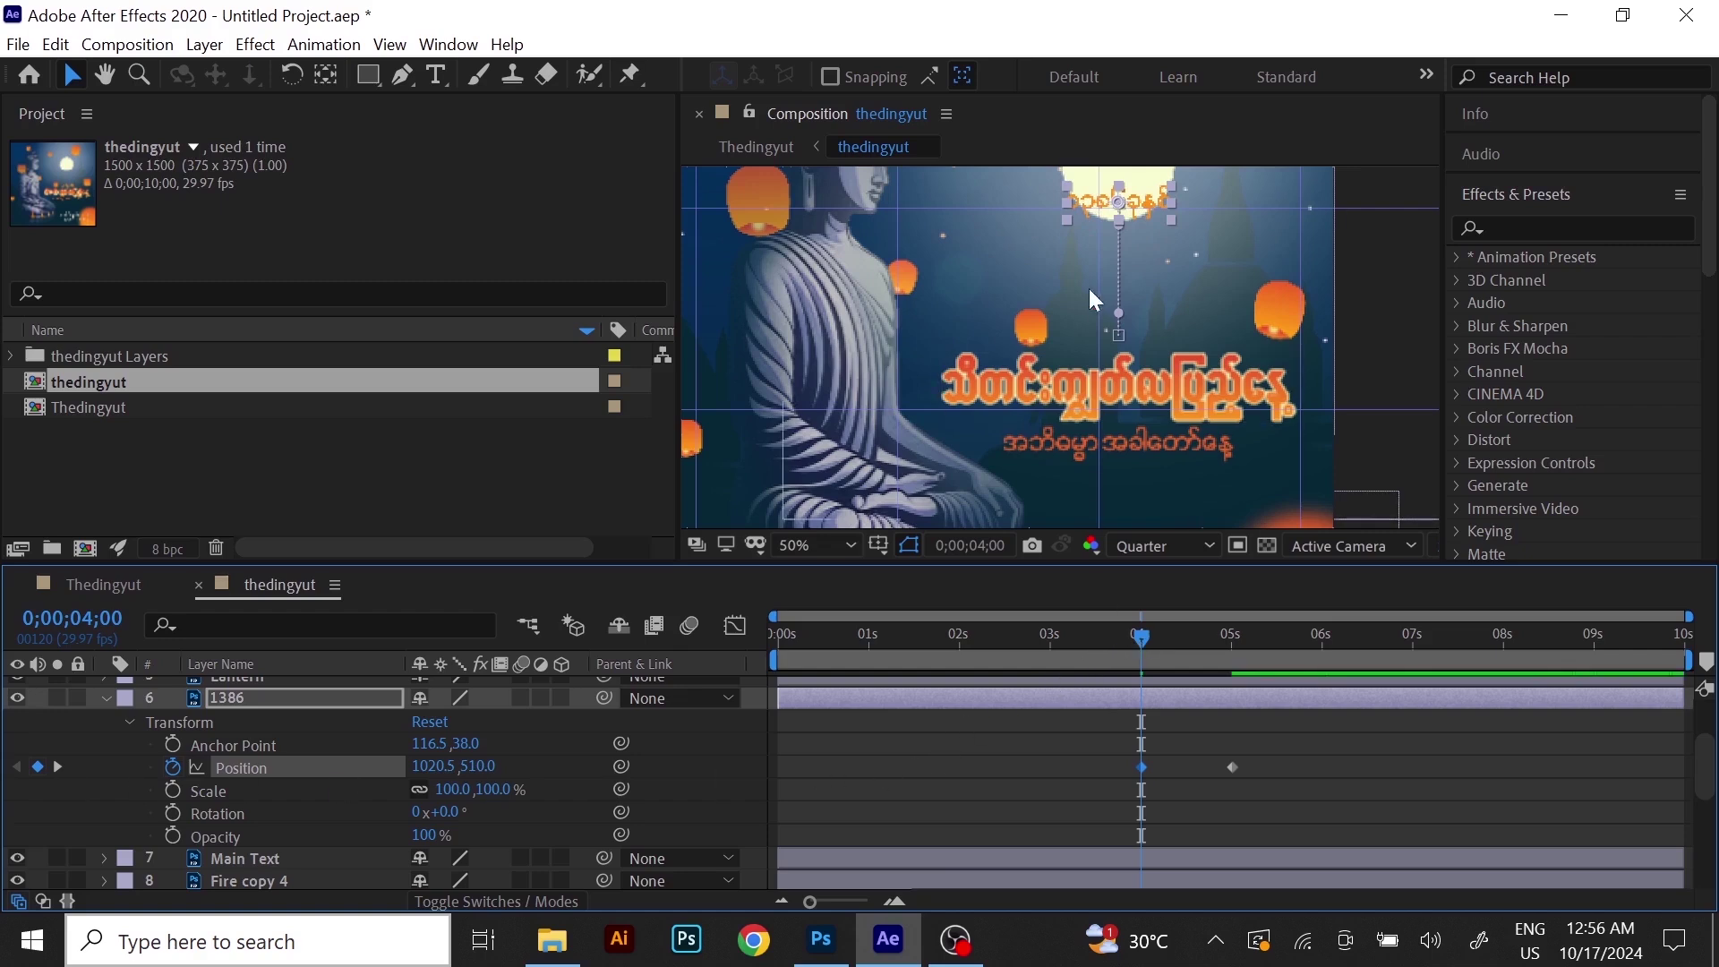
Set the preview resolution to Full and preview the 1386 text's descent from 0;00;02;23.
{"action": "left_click_drag", "start_coordinate": [1087, 258], "coordinate": [1070, 341]}
{"action": "left_click_drag", "start_coordinate": [1143, 637], "coordinate": [1093, 647]}
{"action": "left_click", "coordinate": [1170, 540]}
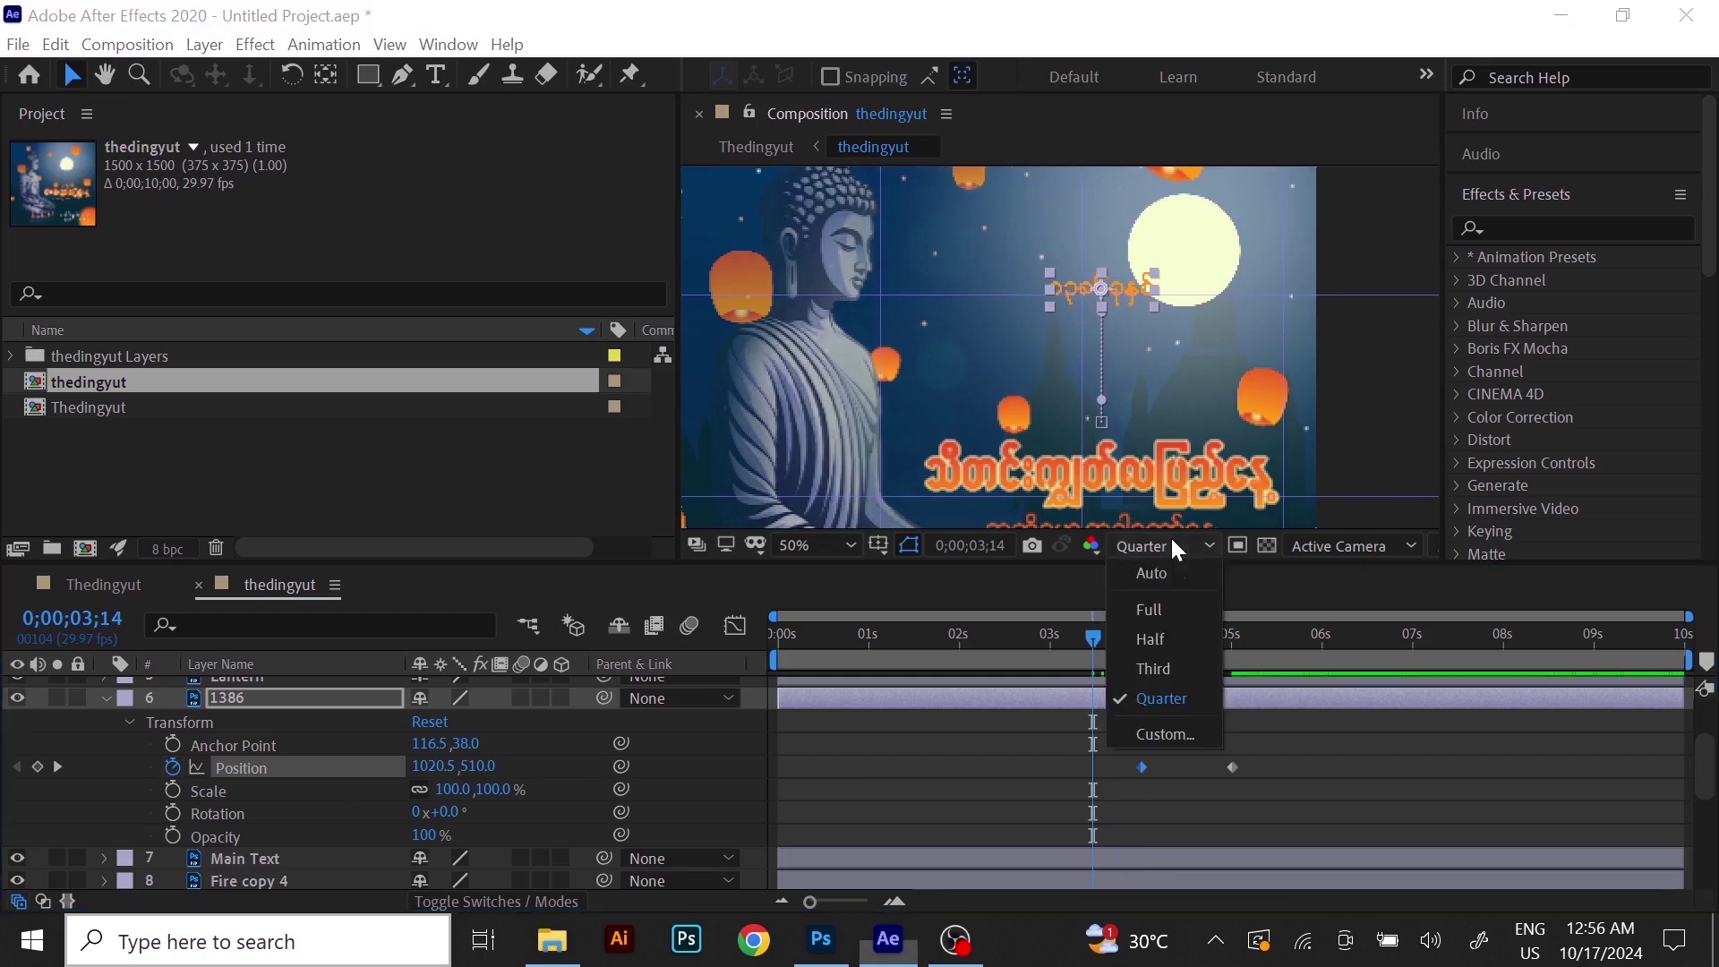
{"action": "left_click", "coordinate": [1149, 607]}
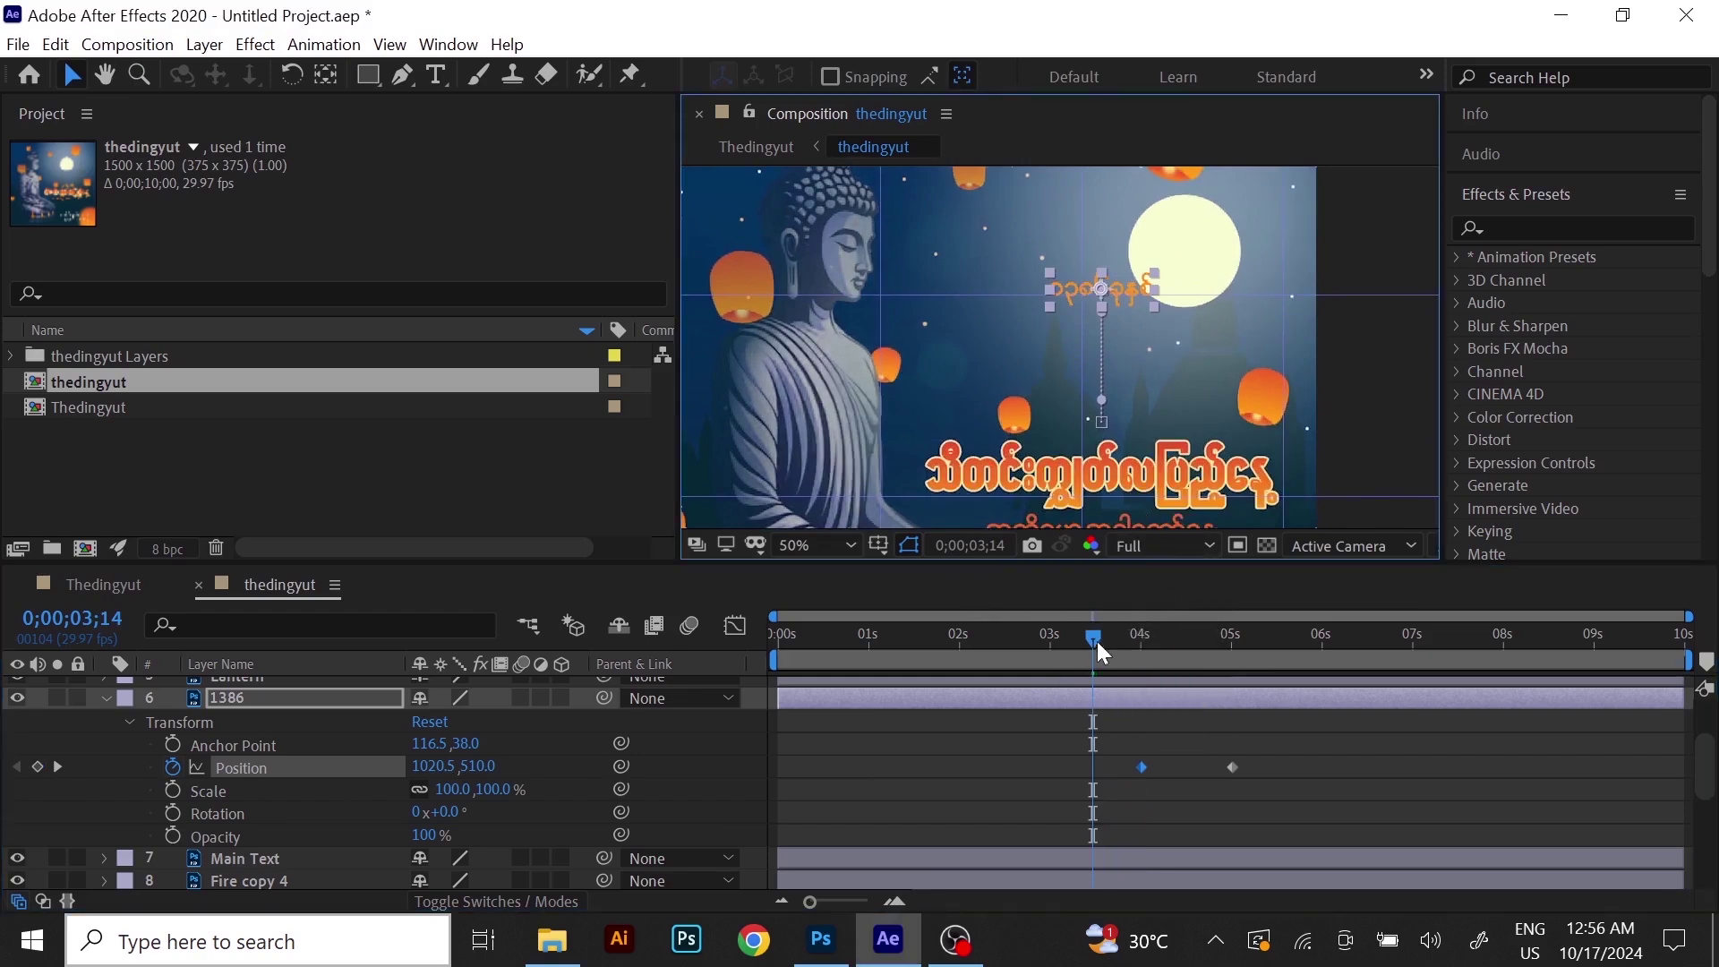
{"action": "left_click", "coordinate": [1028, 643]}
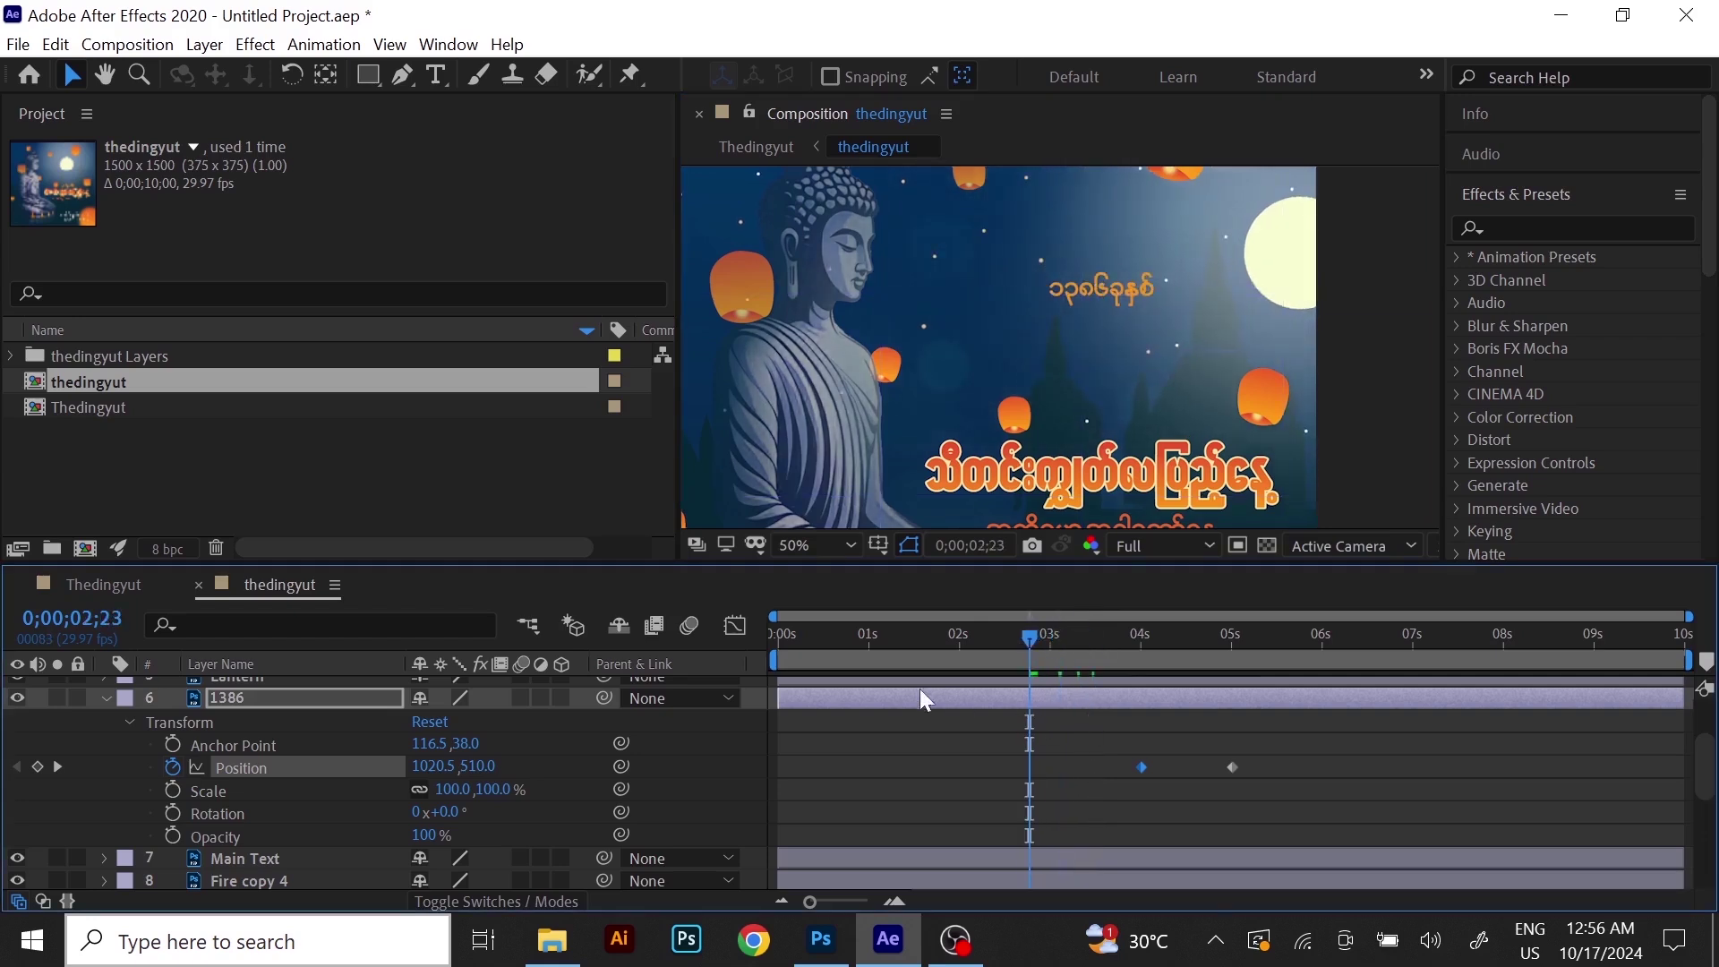
{"action": "key", "text": "space"}
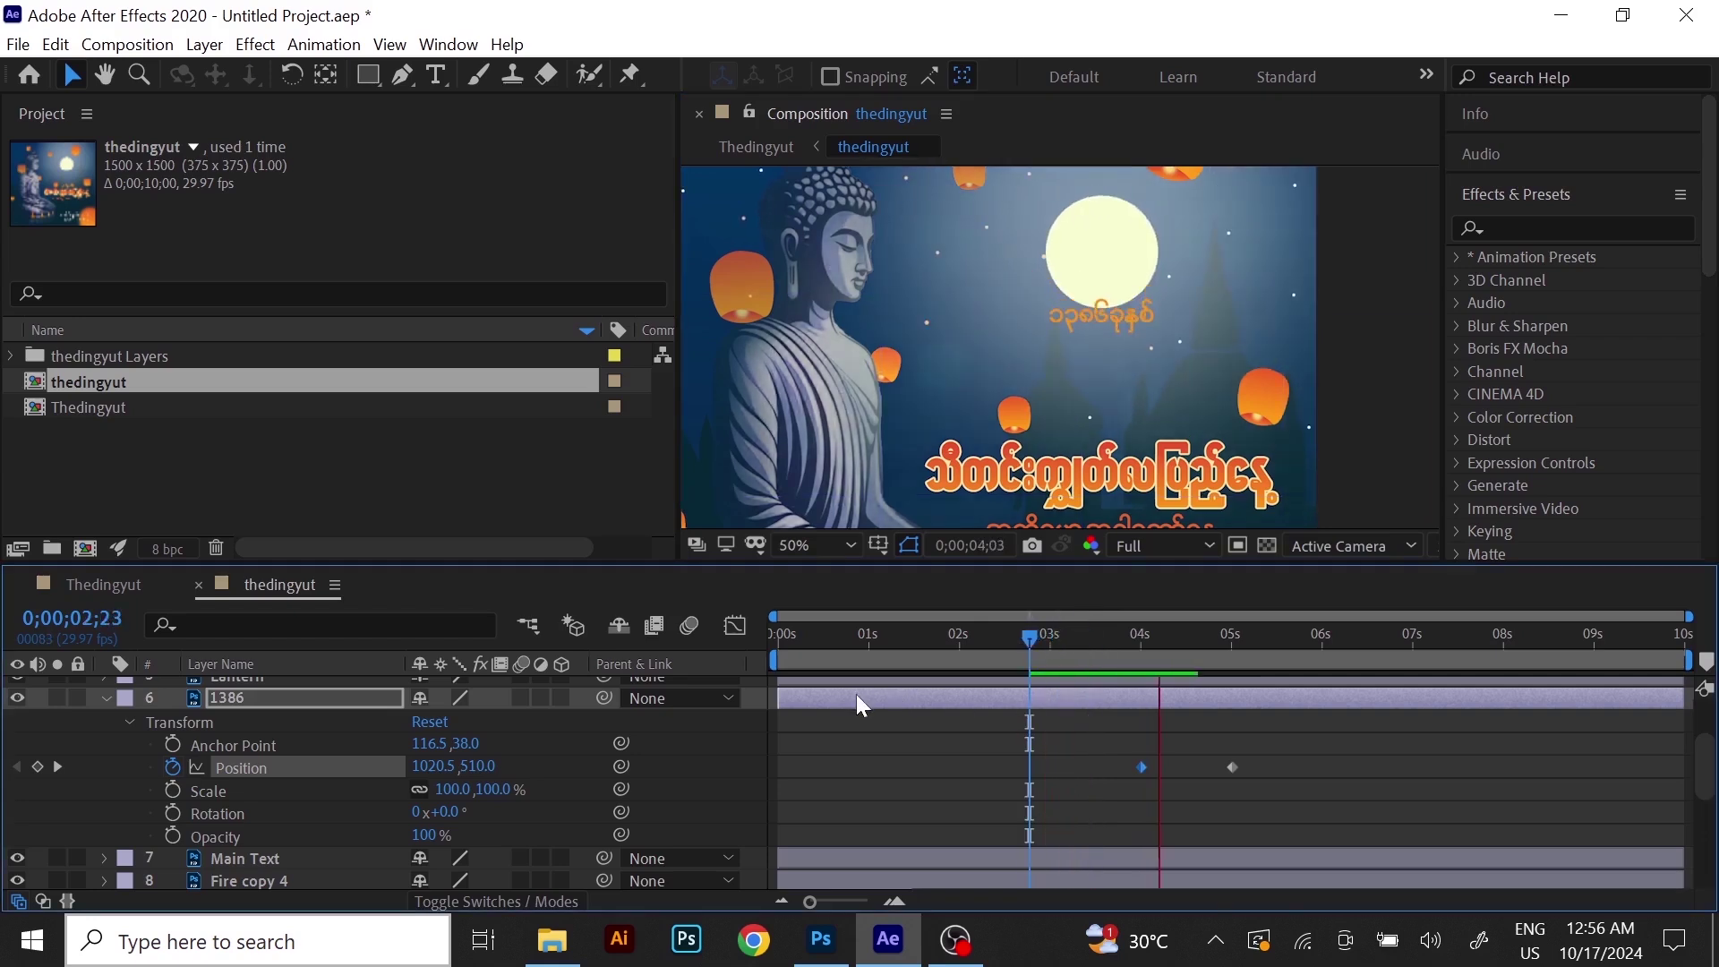
{"action": "key", "text": "space"}
Trim the start of the 1386 layer to 0;00;03;26 and check the frames before the text's entrance.
{"action": "left_click_drag", "start_coordinate": [1240, 640], "coordinate": [1126, 755]}
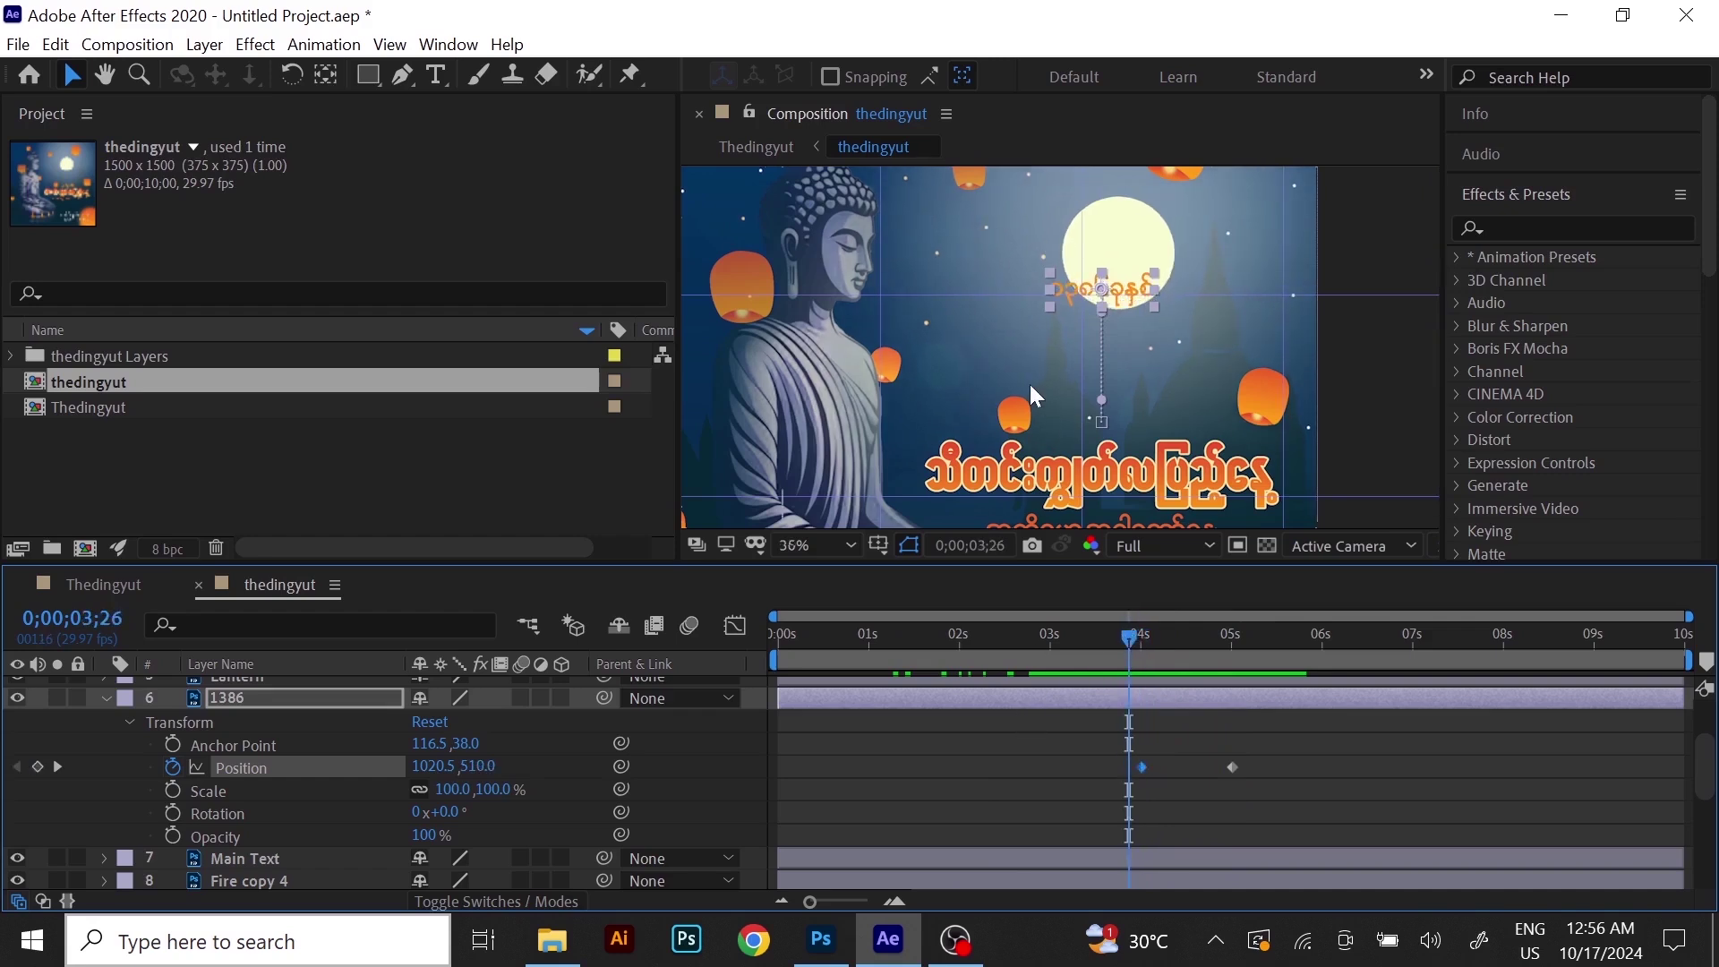
{"action": "scroll", "coordinate": [1030, 384], "scroll_direction": "down", "scroll_amount": 2}
{"action": "left_click_drag", "start_coordinate": [1128, 631], "coordinate": [695, 716]}
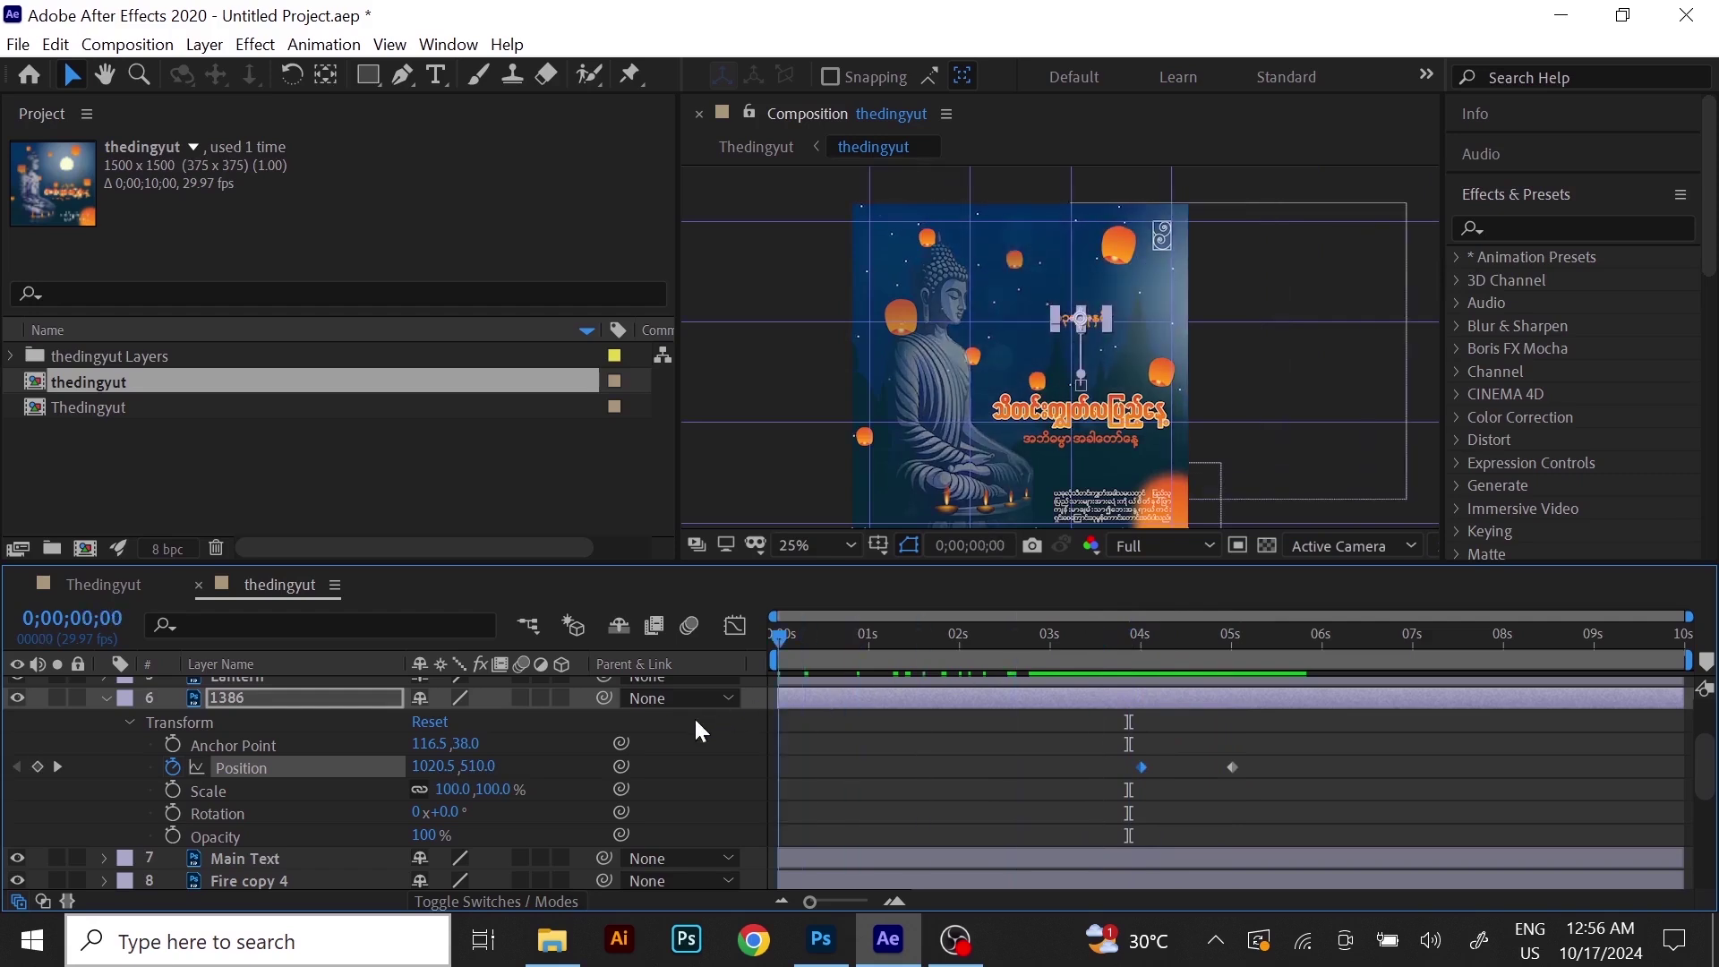
{"action": "left_click_drag", "start_coordinate": [832, 703], "coordinate": [1128, 750]}
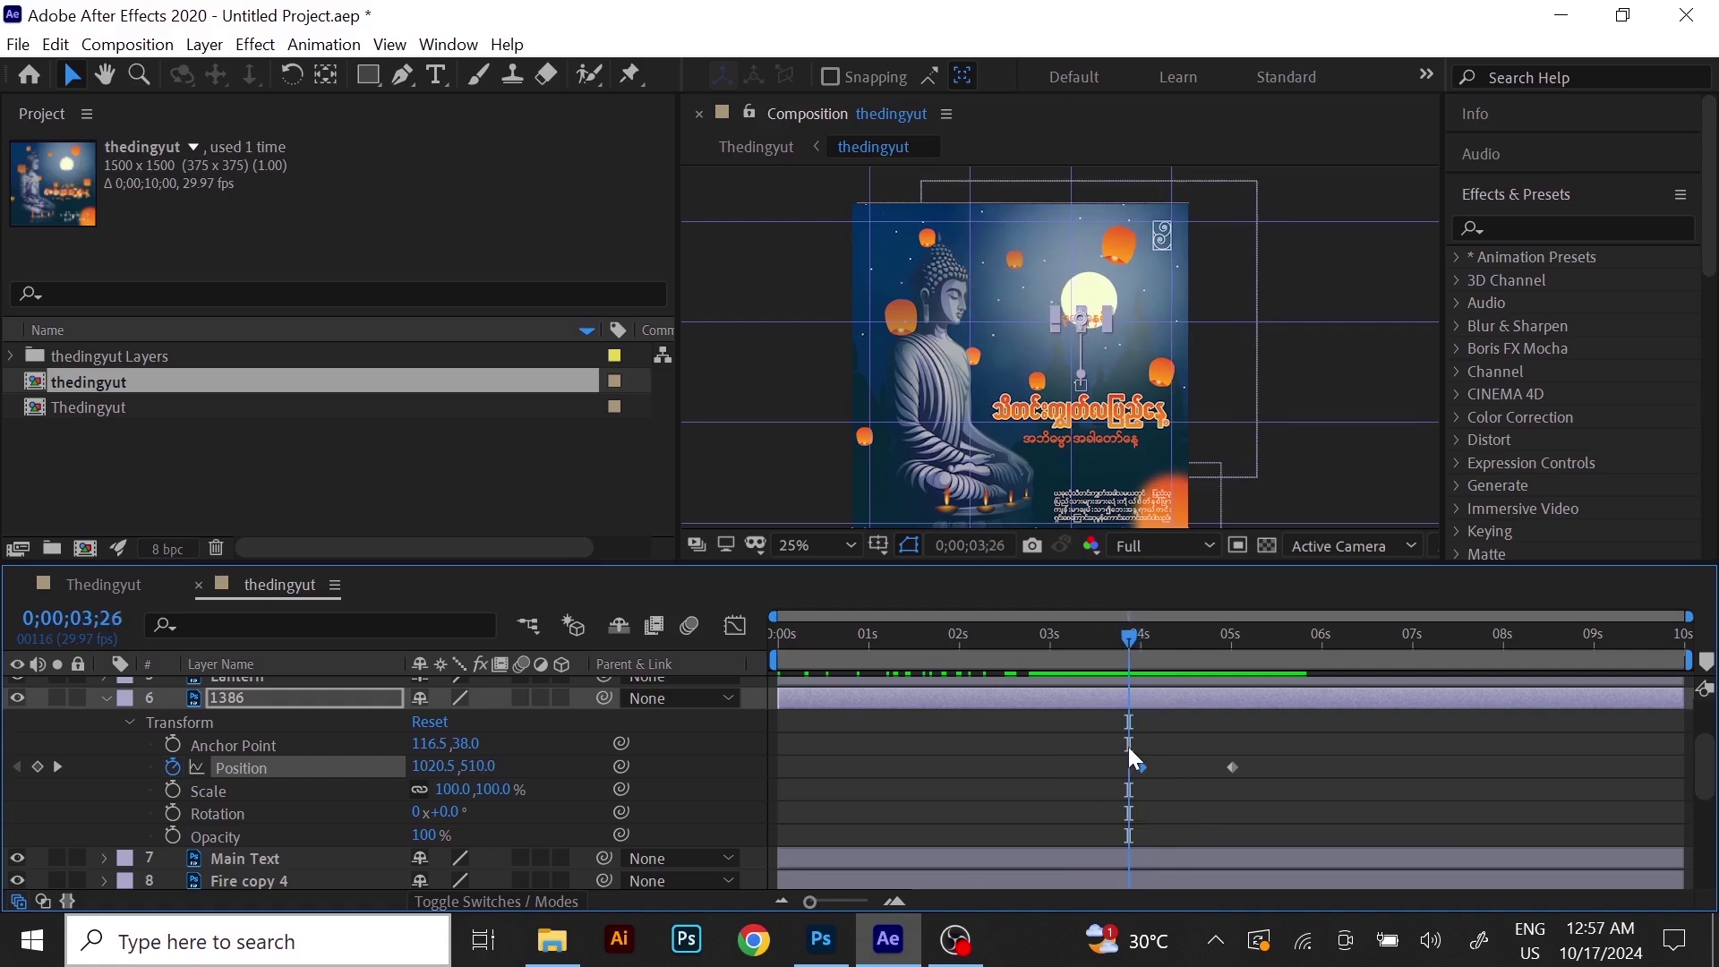
{"action": "mouse_move", "coordinate": [1126, 637]}
{"action": "left_mouse_down"}
{"action": "mouse_move", "coordinate": [1148, 632]}
{"action": "mouse_move", "coordinate": [1130, 651]}
{"action": "left_mouse_up"}
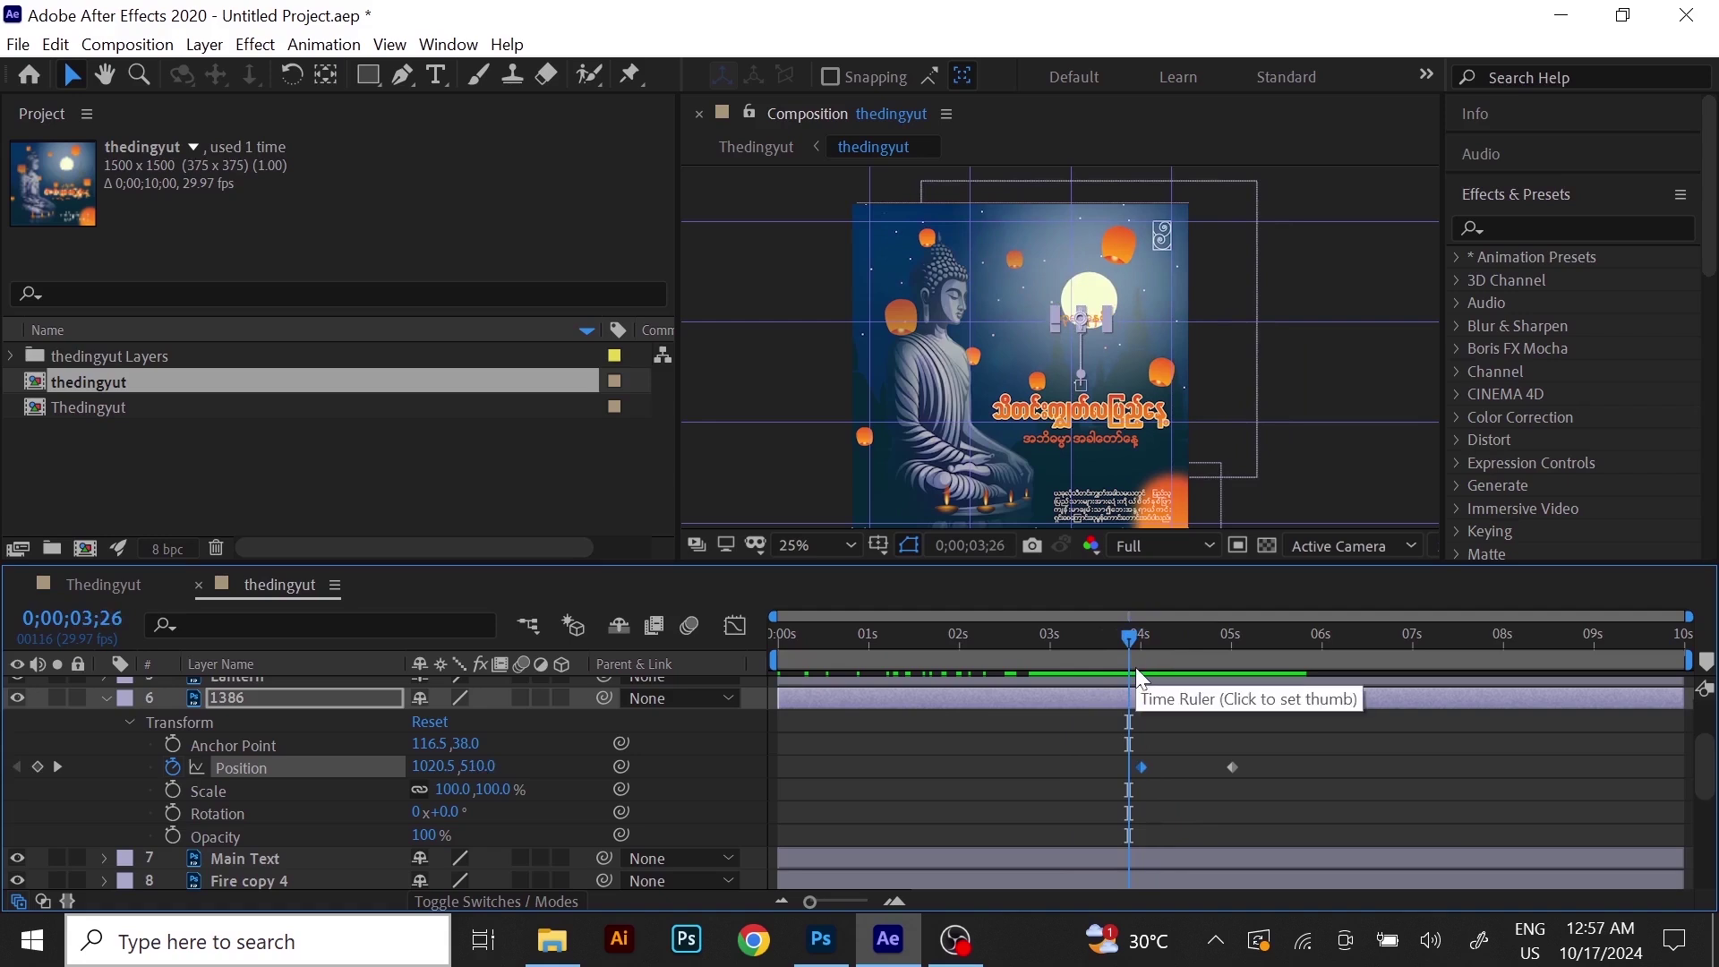
{"action": "key", "text": "alt+bracketleft"}
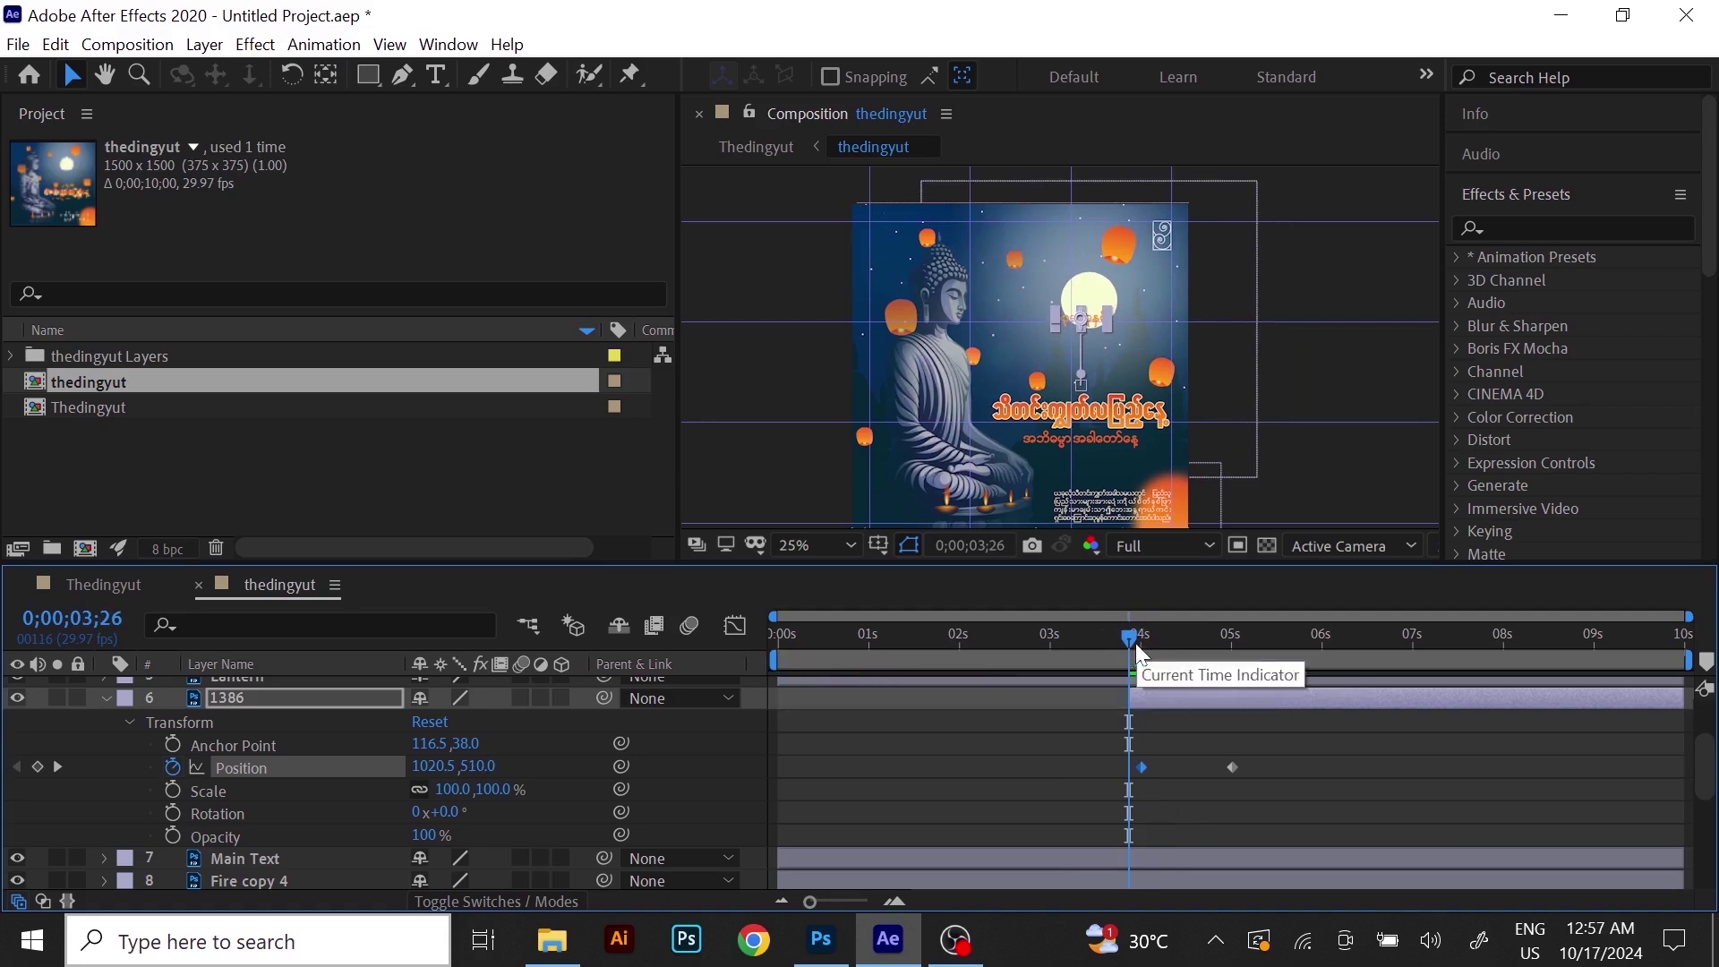
{"action": "left_click_drag", "start_coordinate": [1128, 639], "coordinate": [972, 643]}
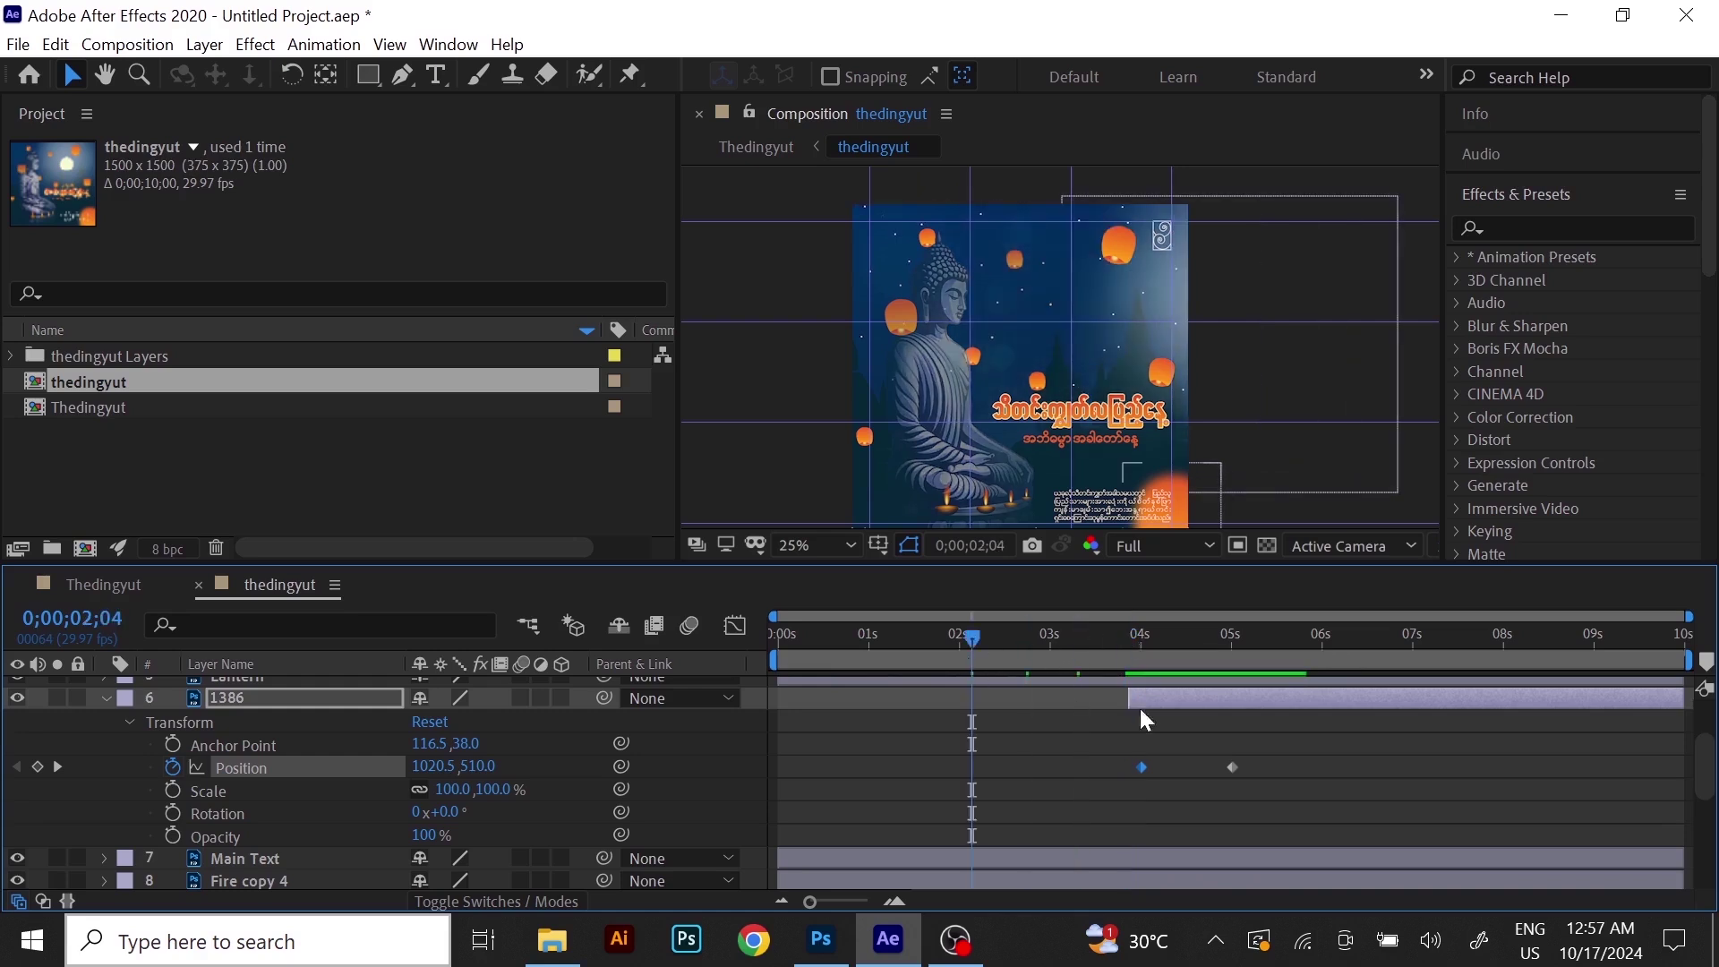
{"action": "left_click", "coordinate": [1095, 683]}
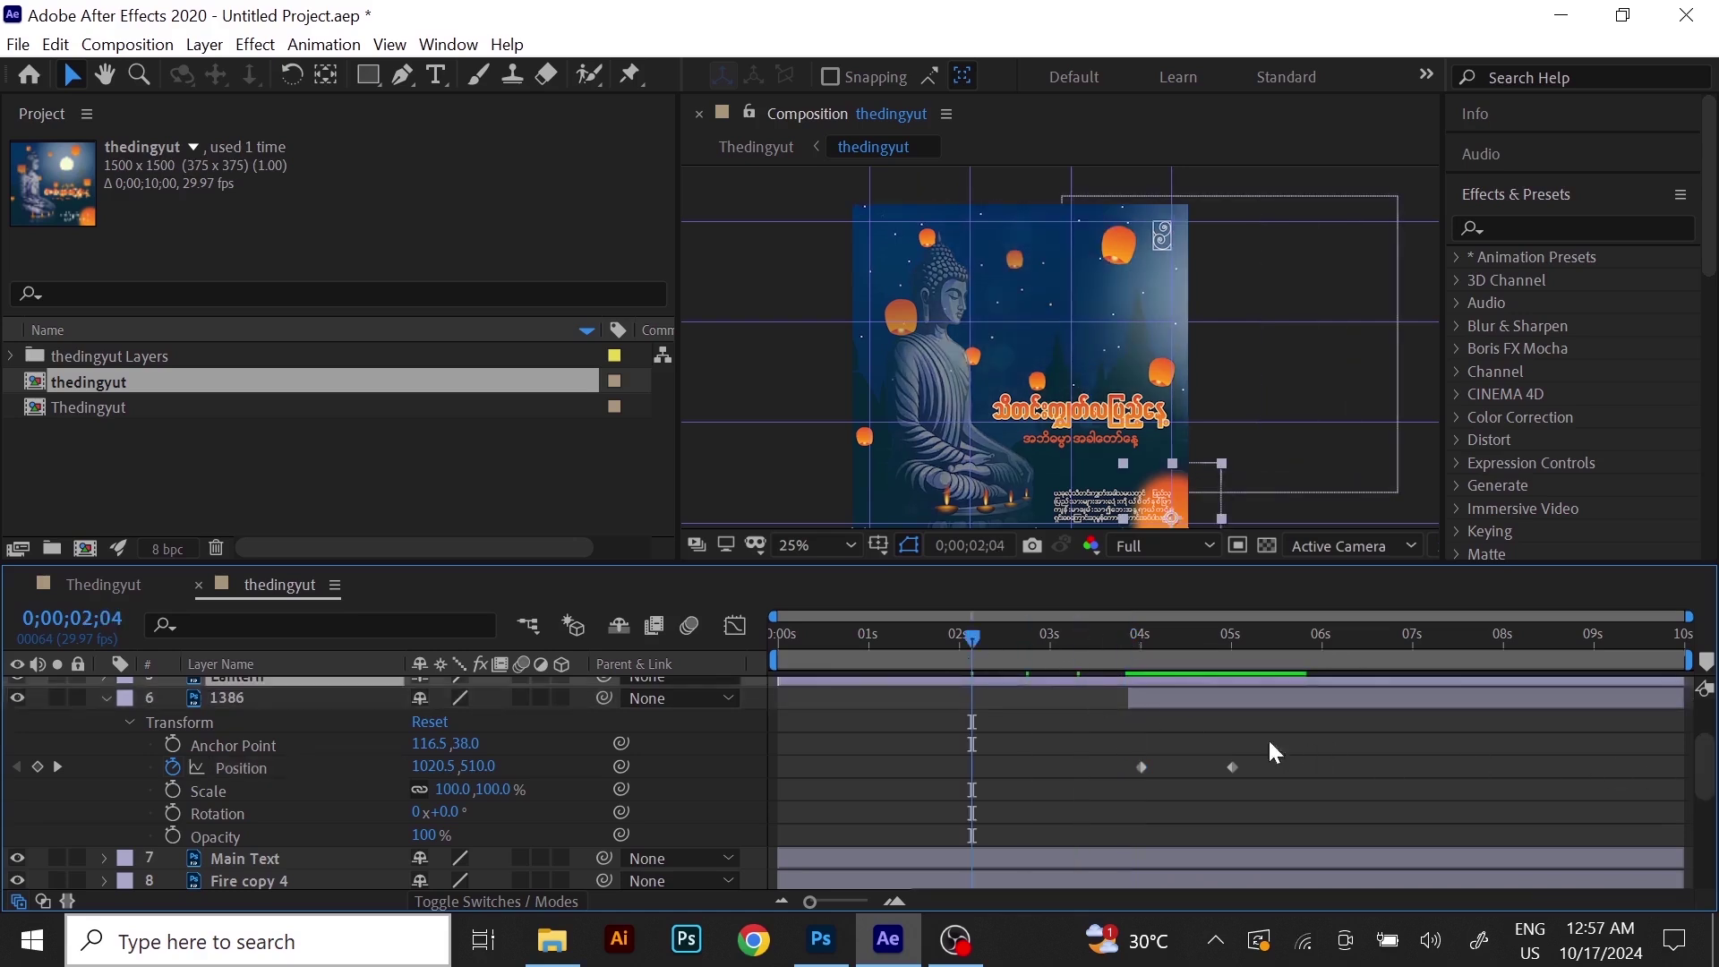
Keyframe the 1386 layer's Opacity to fade in from 0% at 0;00;03;28 to 100% at 0;00;05;00.
{"action": "left_click_drag", "start_coordinate": [976, 633], "coordinate": [1143, 676]}
{"action": "key", "text": "period"}
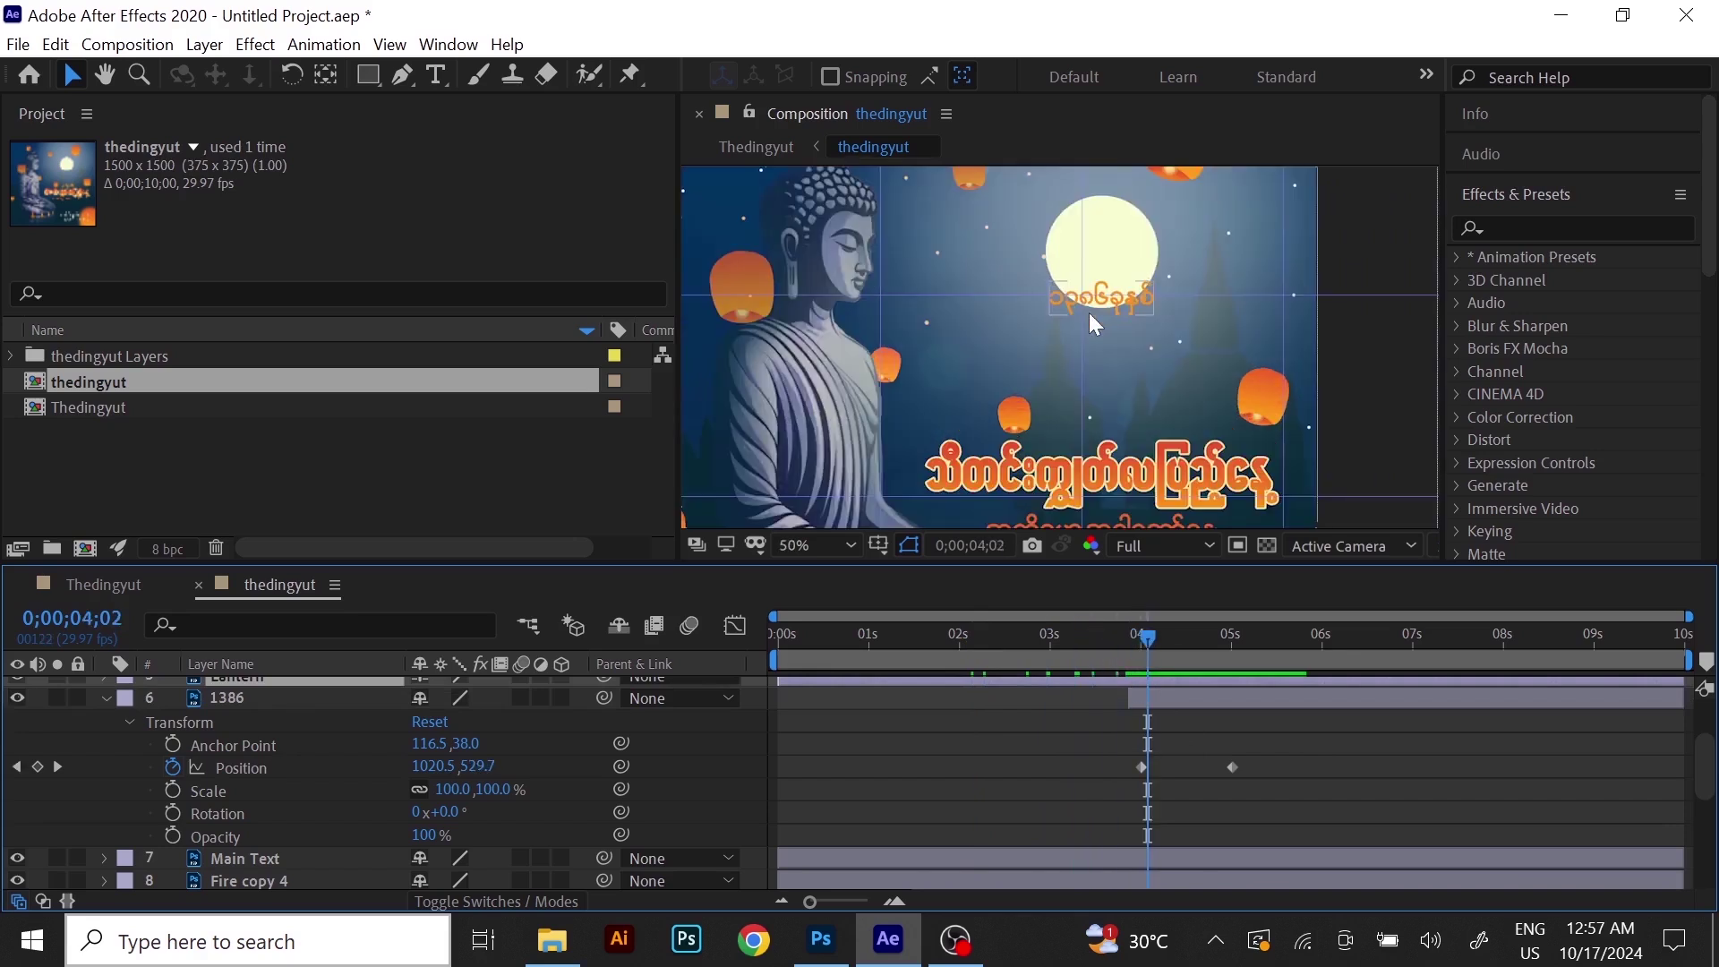
{"action": "left_click_drag", "start_coordinate": [1183, 643], "coordinate": [1228, 683]}
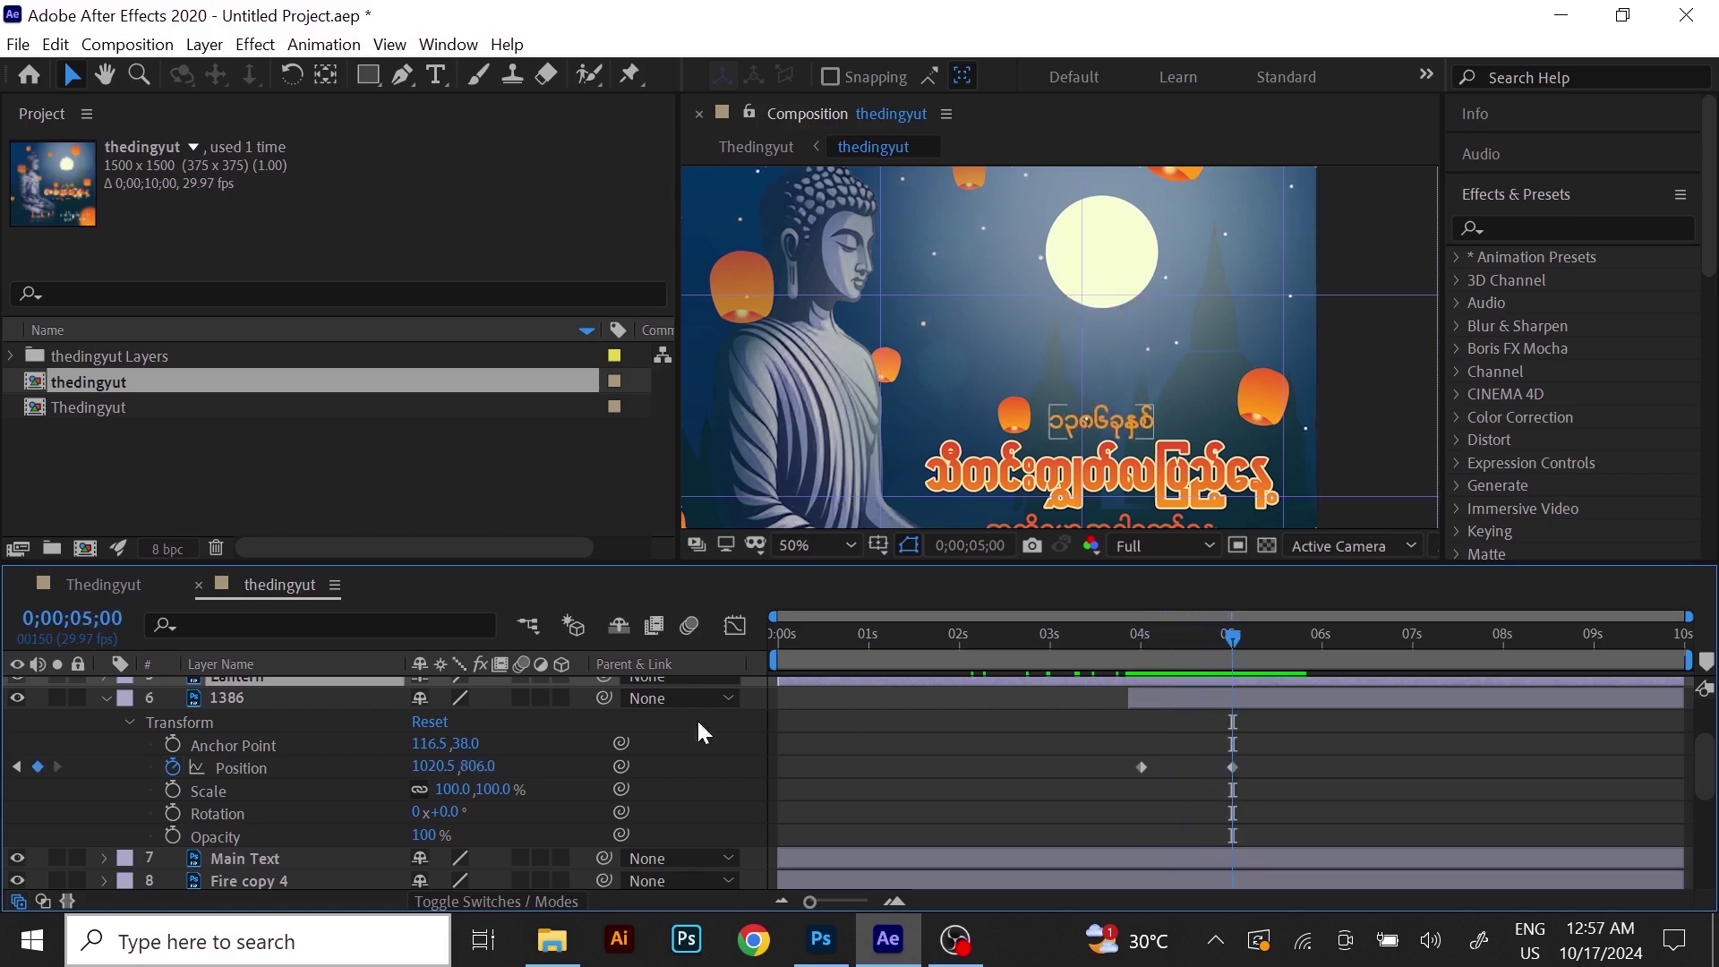
{"action": "left_click", "coordinate": [170, 835]}
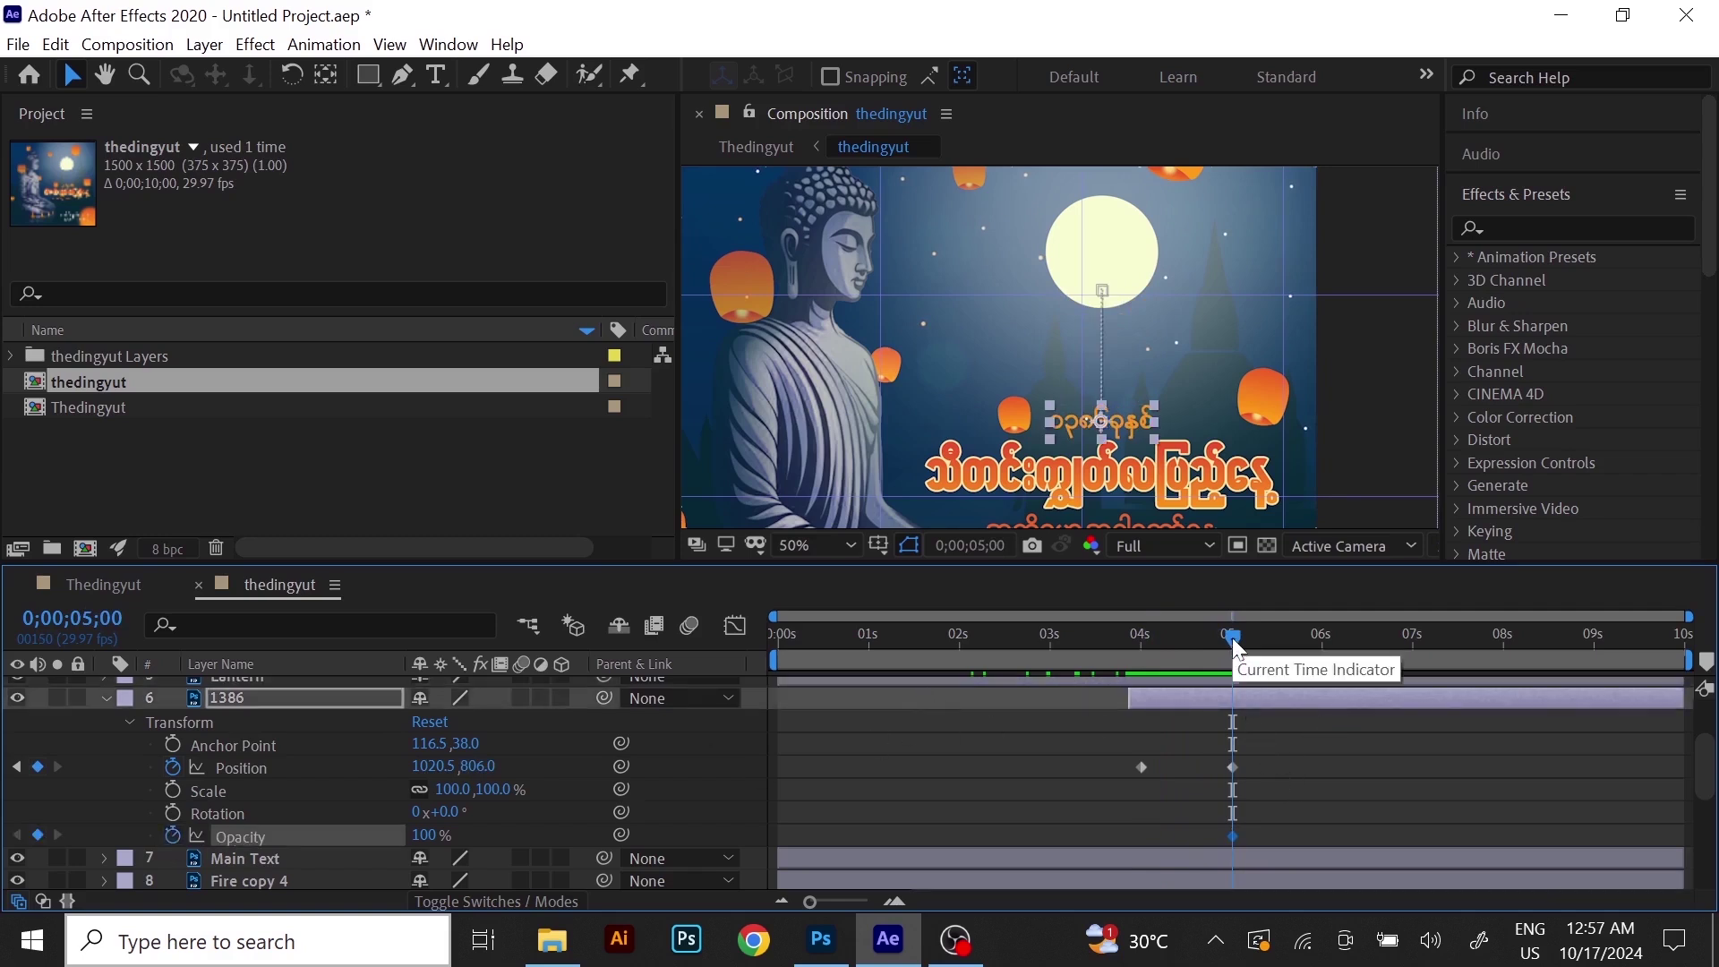
{"action": "left_click_drag", "start_coordinate": [1233, 638], "coordinate": [1136, 675]}
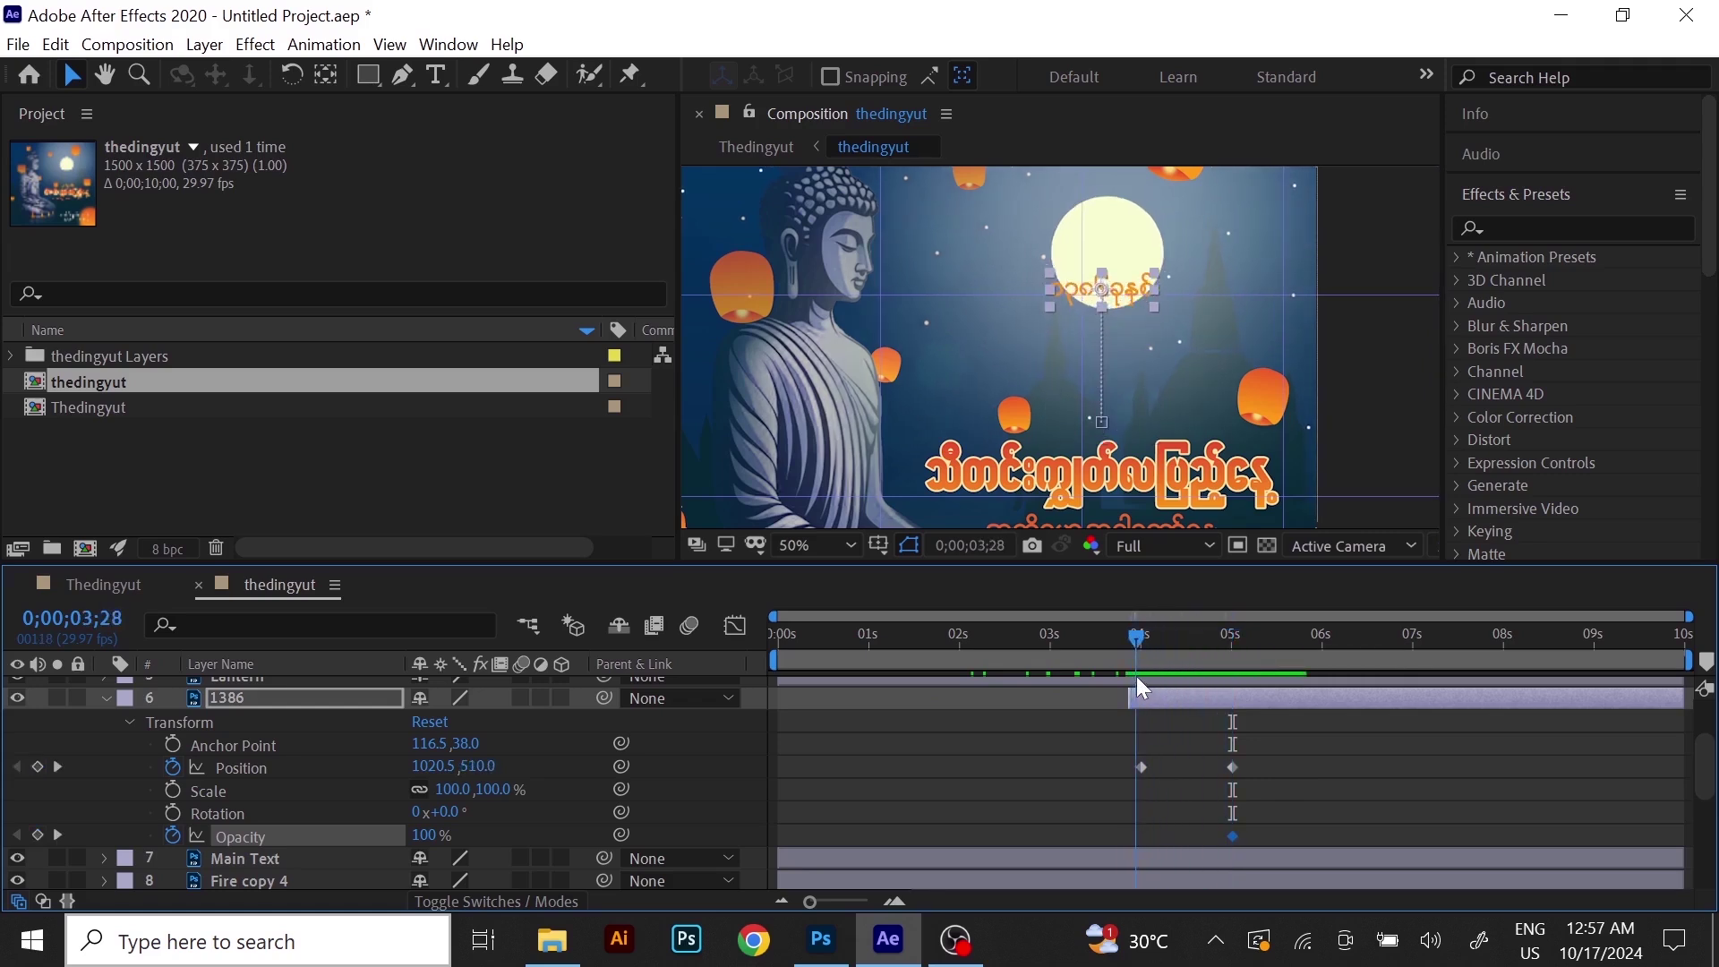
{"action": "left_click_drag", "start_coordinate": [423, 836], "coordinate": [121, 865]}
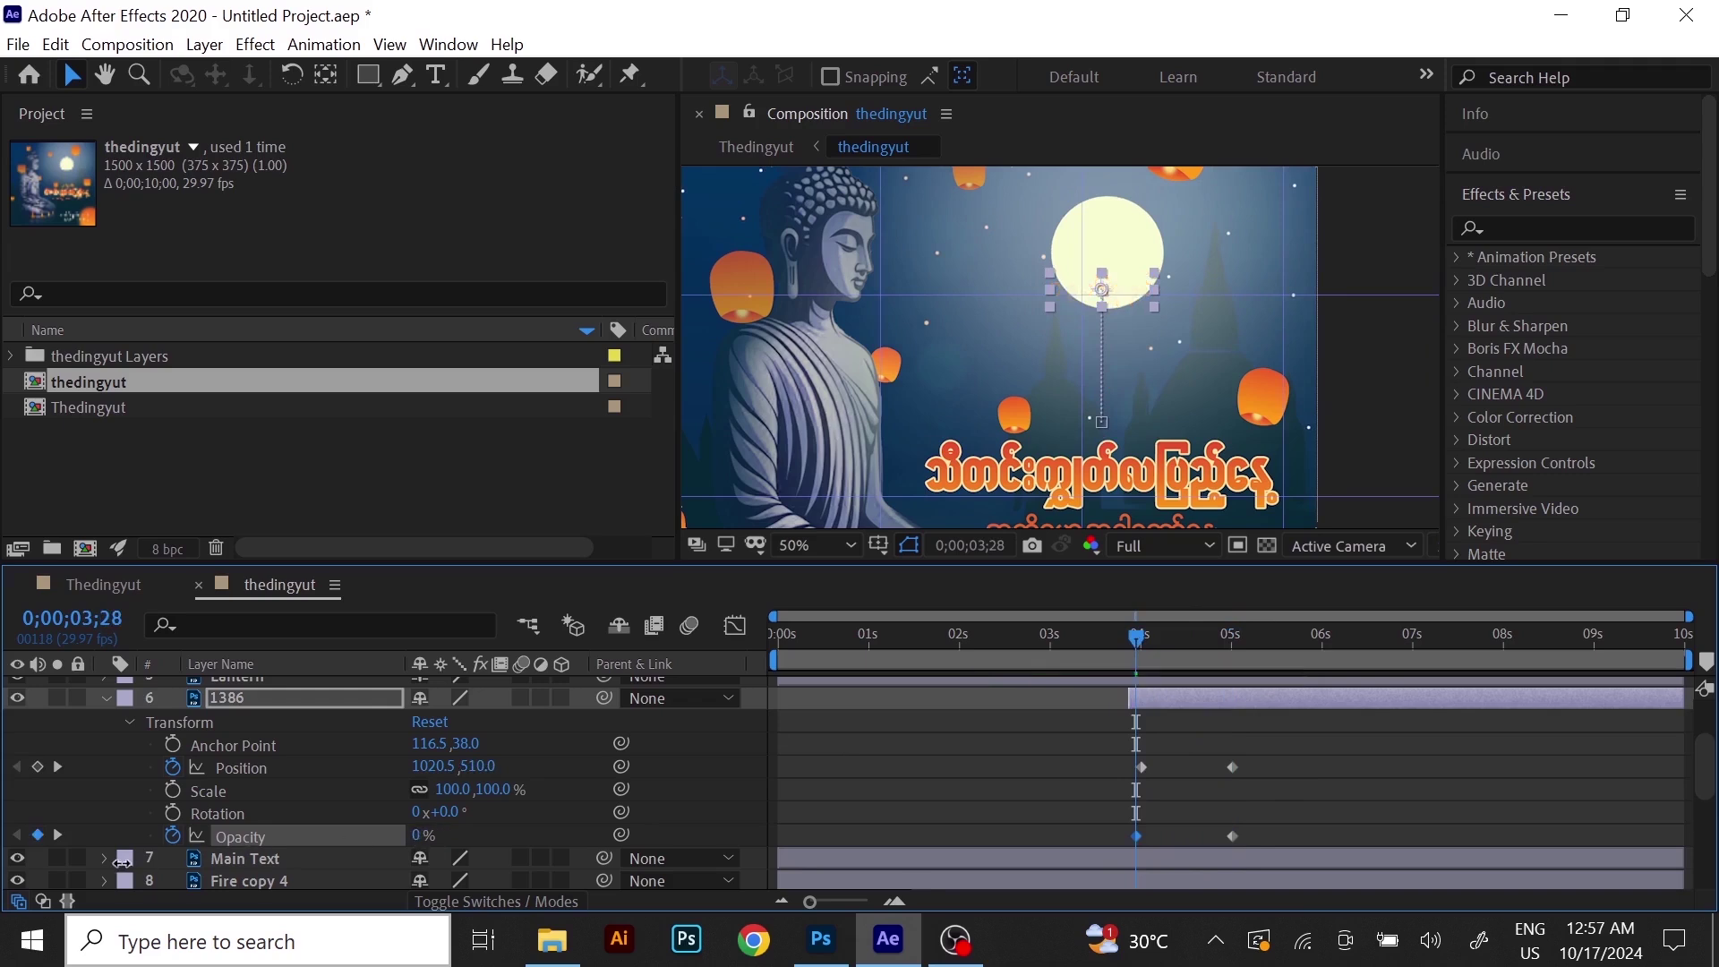
Preview the 1386 text's fade-in and descent from 0;00;03;06.
{"action": "left_click_drag", "start_coordinate": [1137, 635], "coordinate": [1070, 658]}
{"action": "key", "text": "space"}
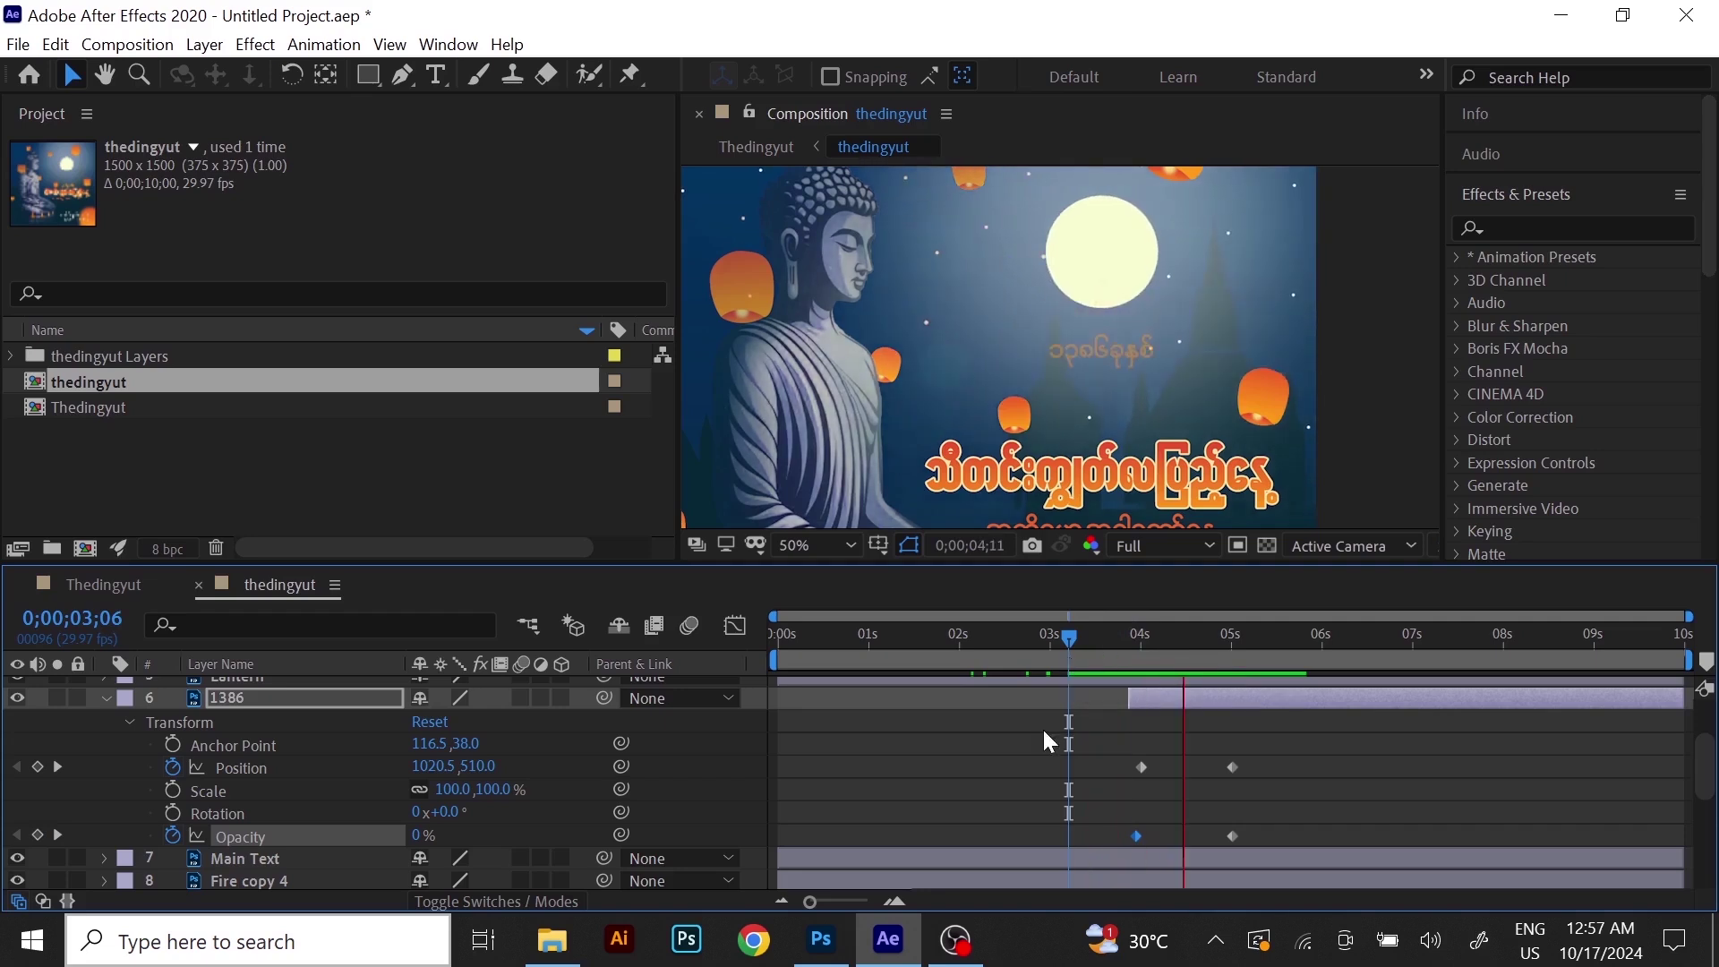
{"action": "key", "text": "space"}
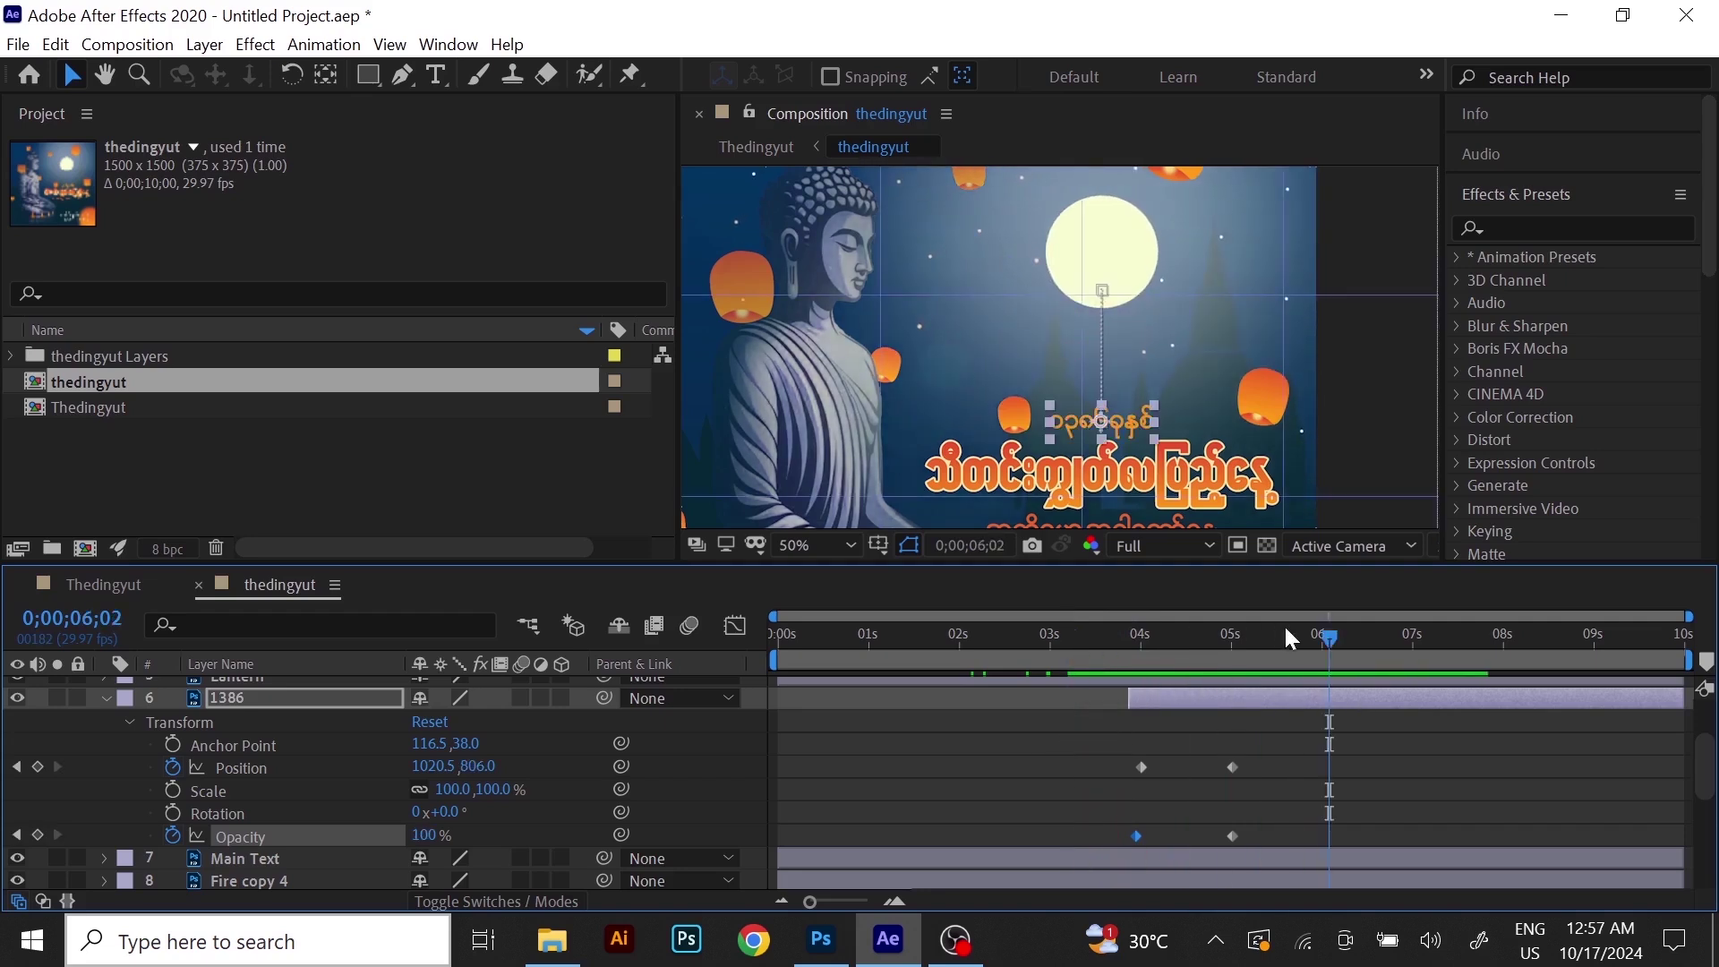
Add a 0% Opacity keyframe to the 1386 layer at 0;00;04;15 and scrub through the delayed fade-in.
{"action": "left_click_drag", "start_coordinate": [1329, 632], "coordinate": [1187, 715]}
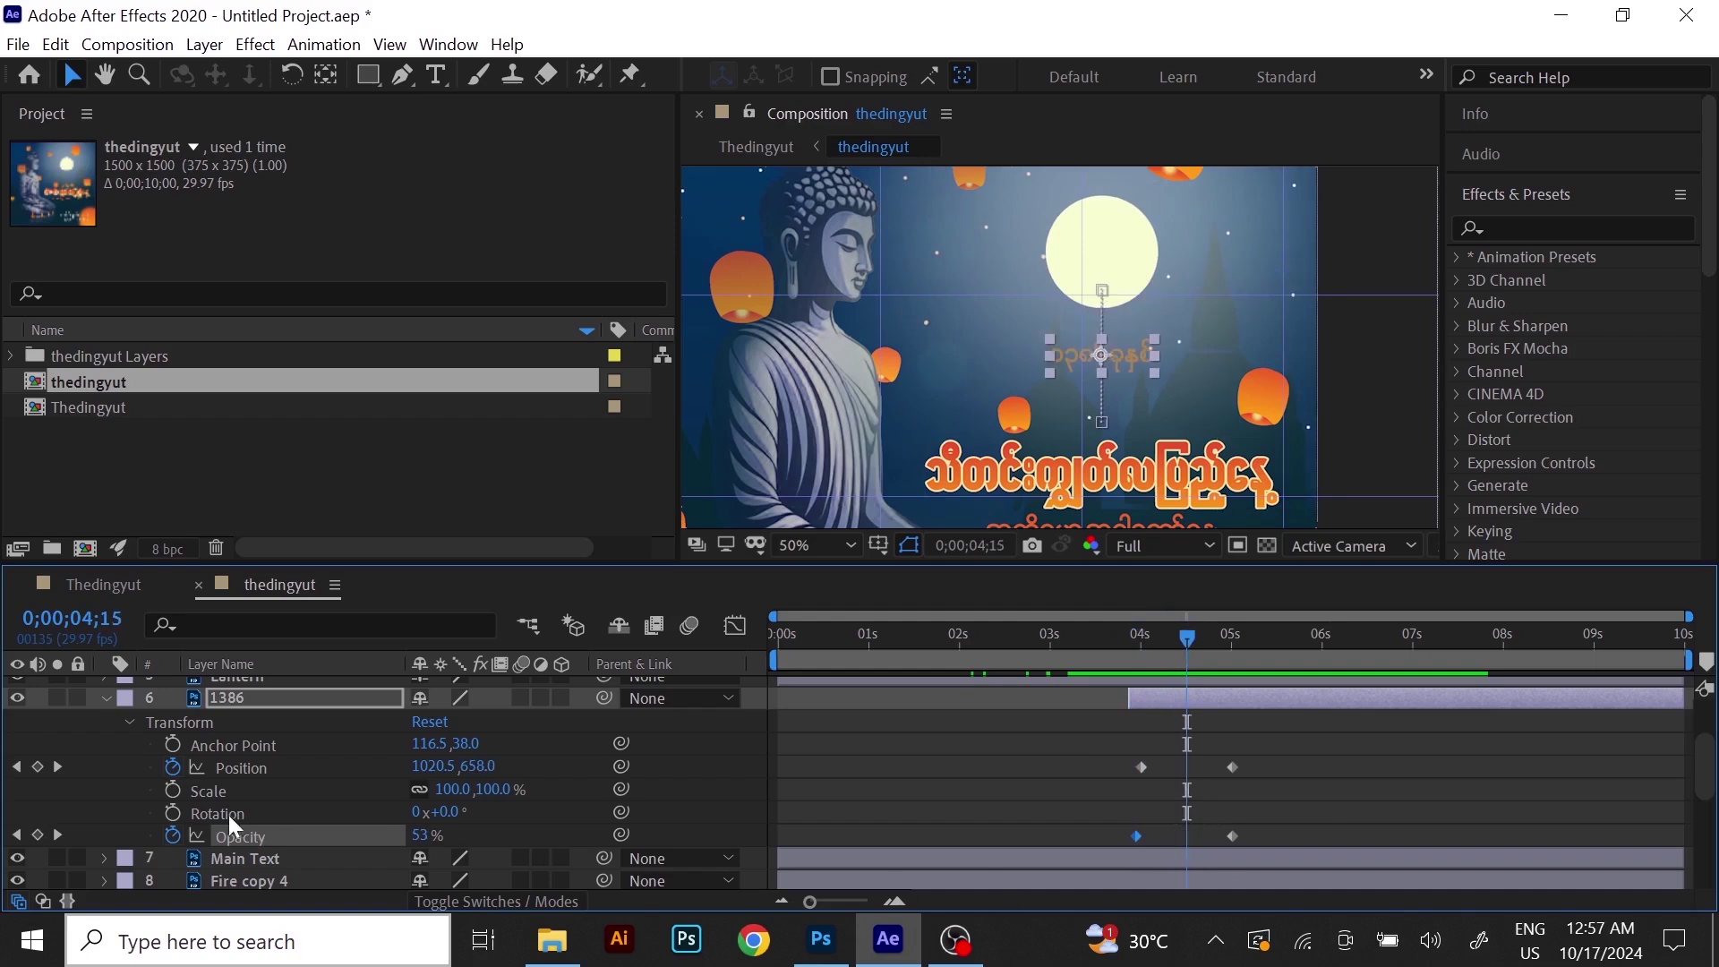
{"action": "left_click", "coordinate": [419, 834]}
{"action": "type", "text": "0"}
{"action": "key", "text": "Return"}
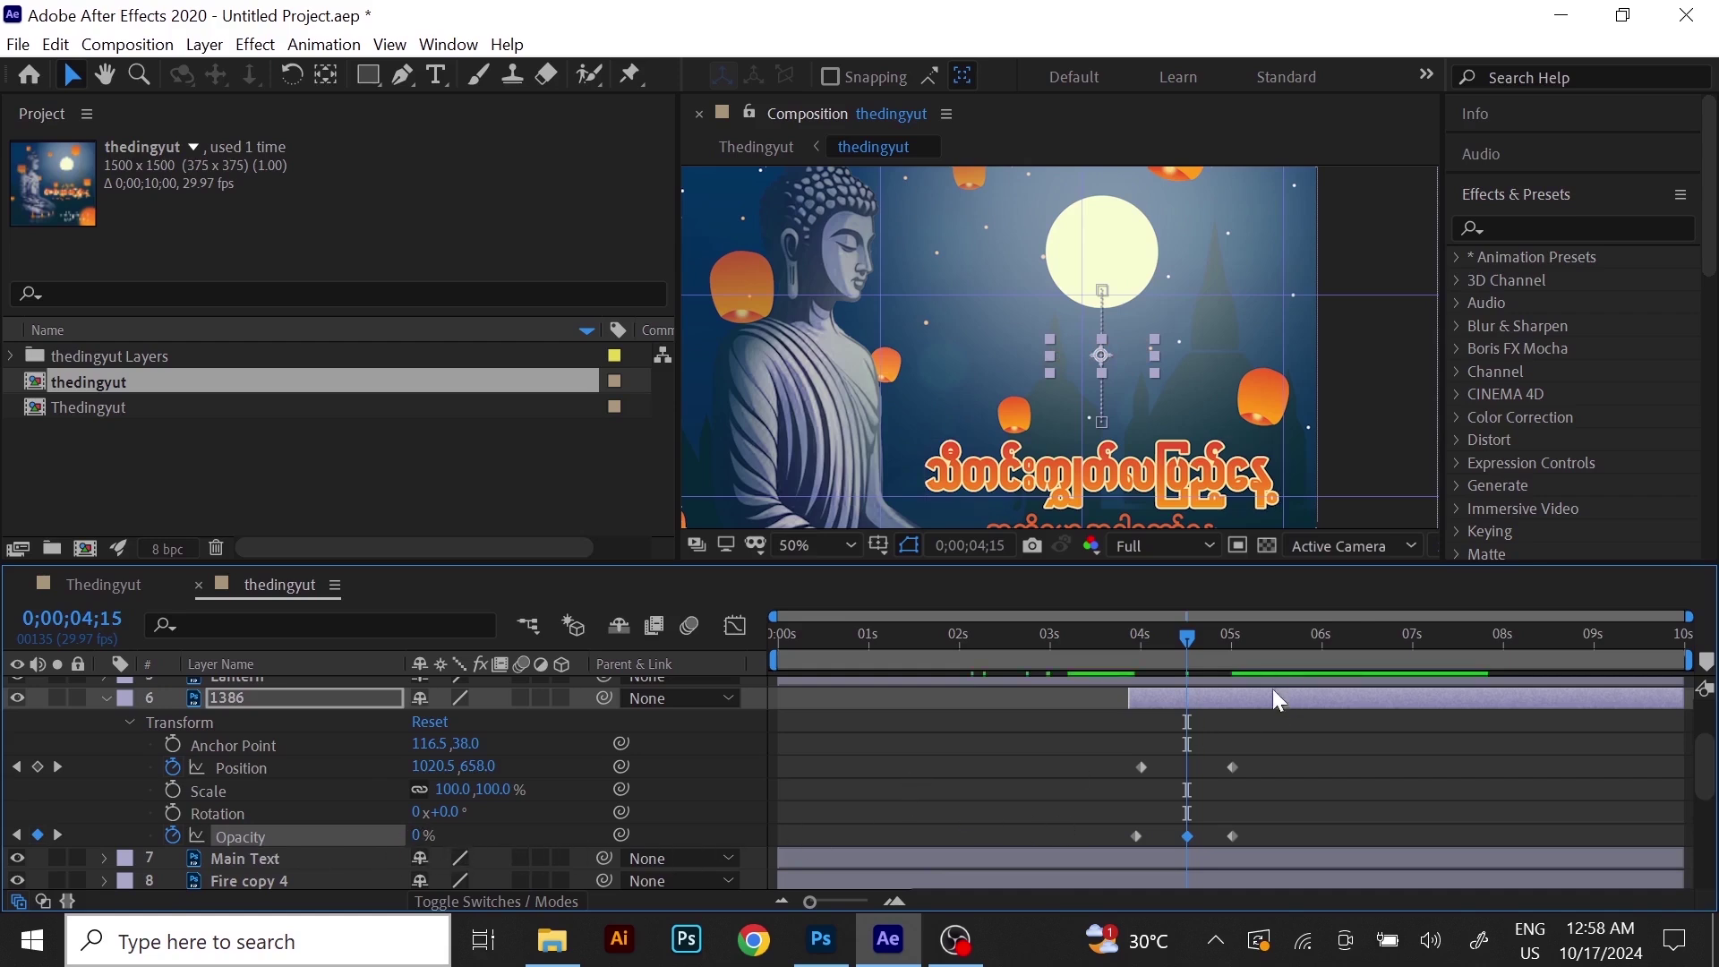
{"action": "mouse_move", "coordinate": [1188, 639]}
{"action": "left_mouse_down"}
{"action": "mouse_move", "coordinate": [1105, 675]}
{"action": "mouse_move", "coordinate": [1187, 674]}
{"action": "left_mouse_up"}
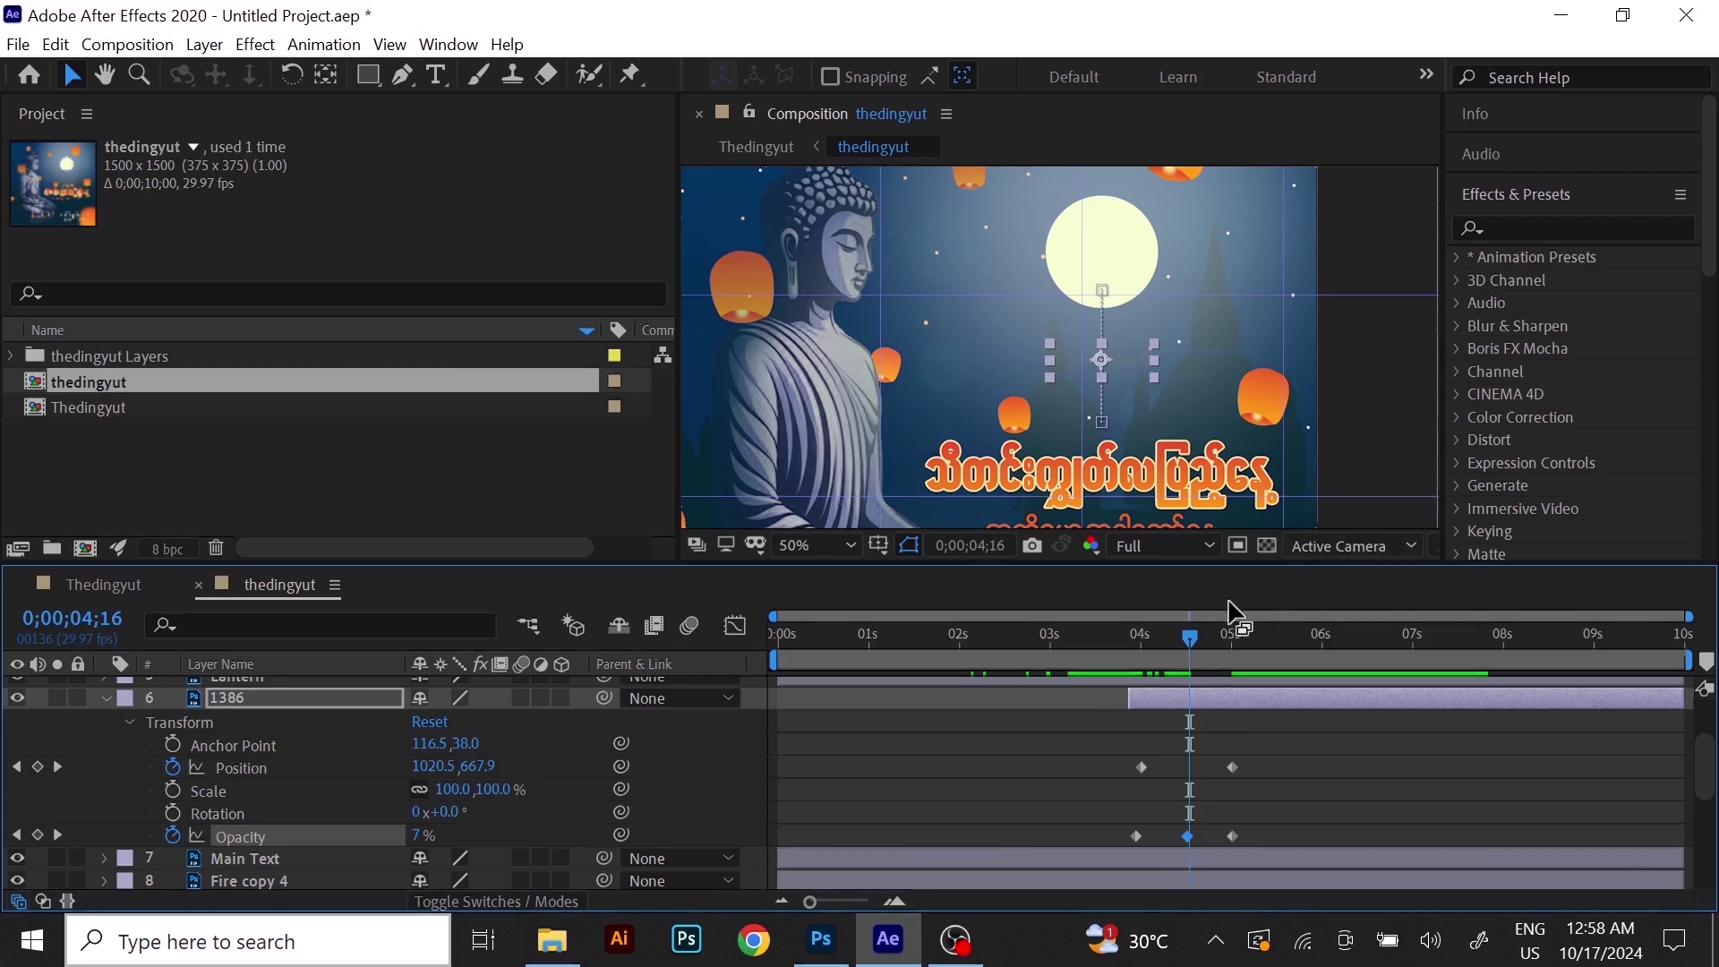
{"action": "left_click_drag", "start_coordinate": [1188, 636], "coordinate": [1230, 699]}
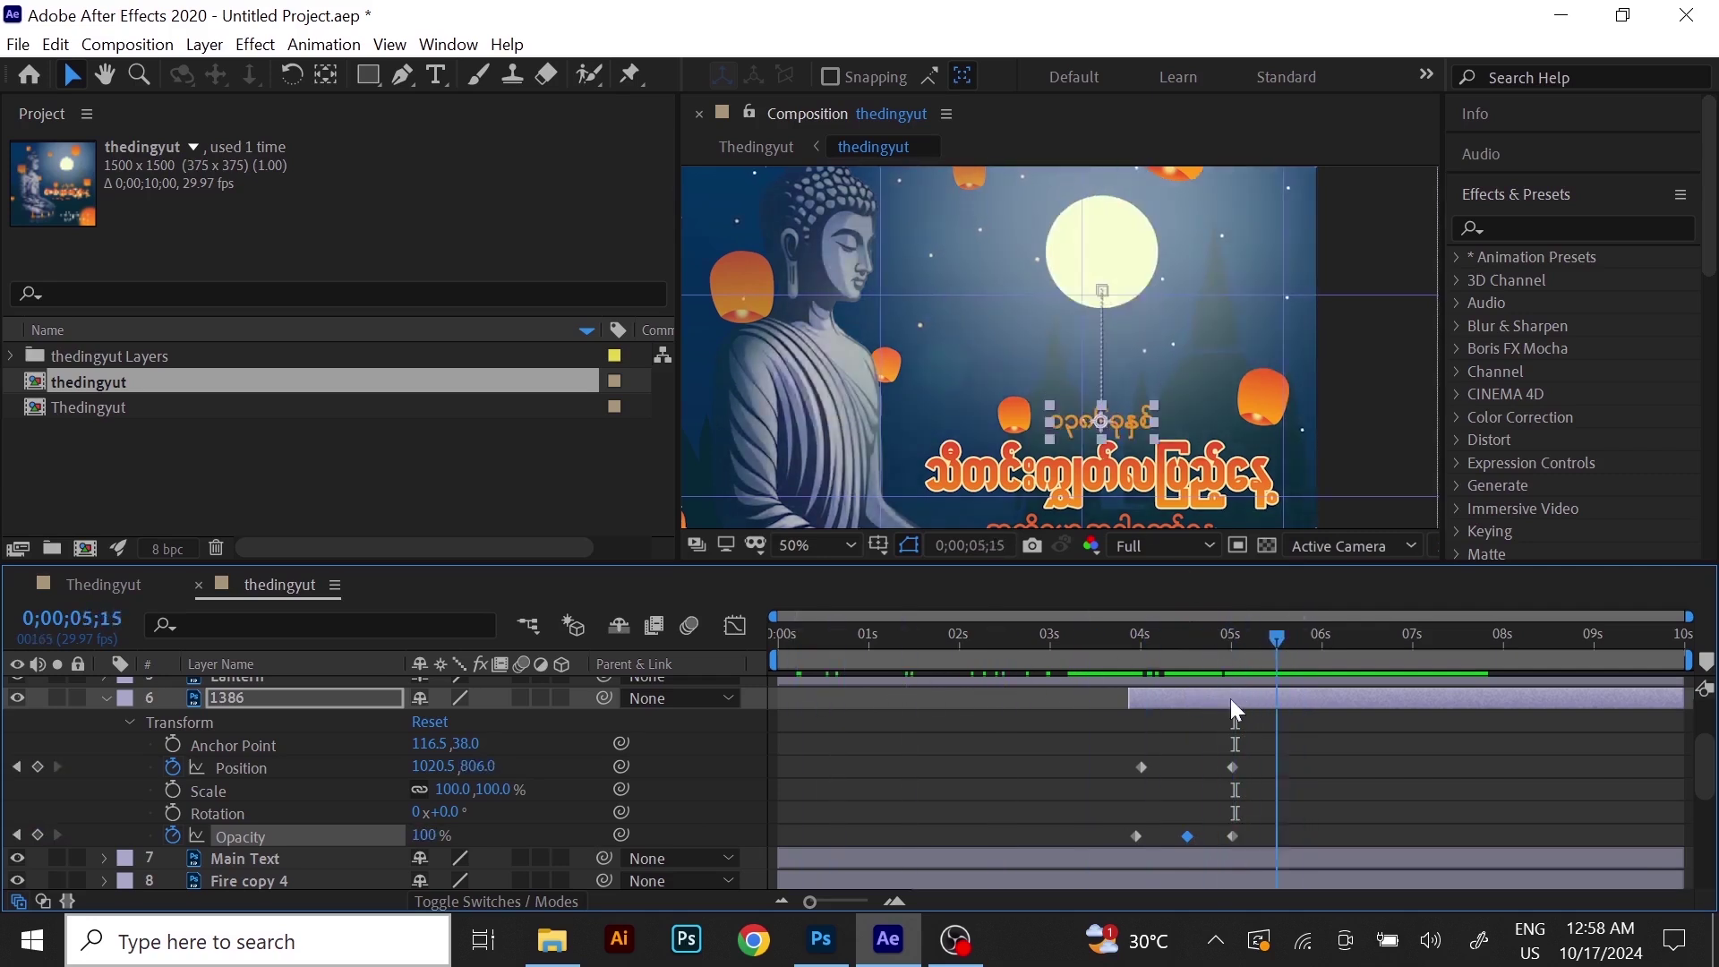
Collapse the 1386 layer and expand the Main Text layer's Transform properties.
{"action": "left_click", "coordinate": [999, 479]}
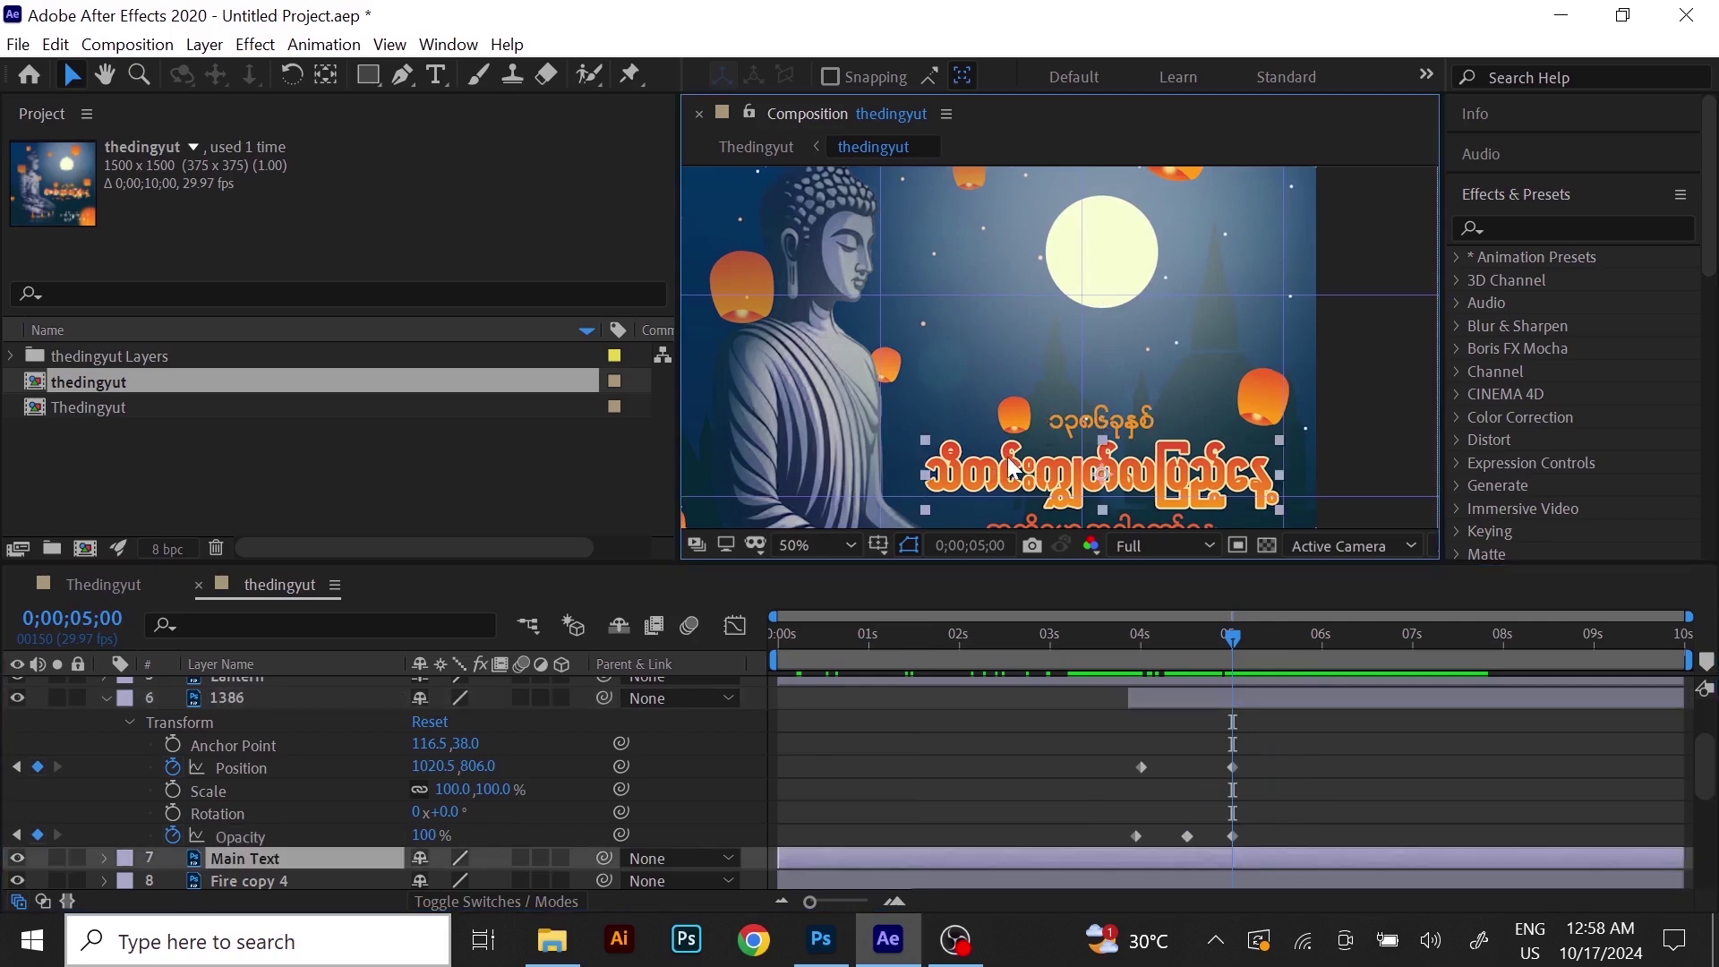
{"action": "left_click", "coordinate": [104, 699]}
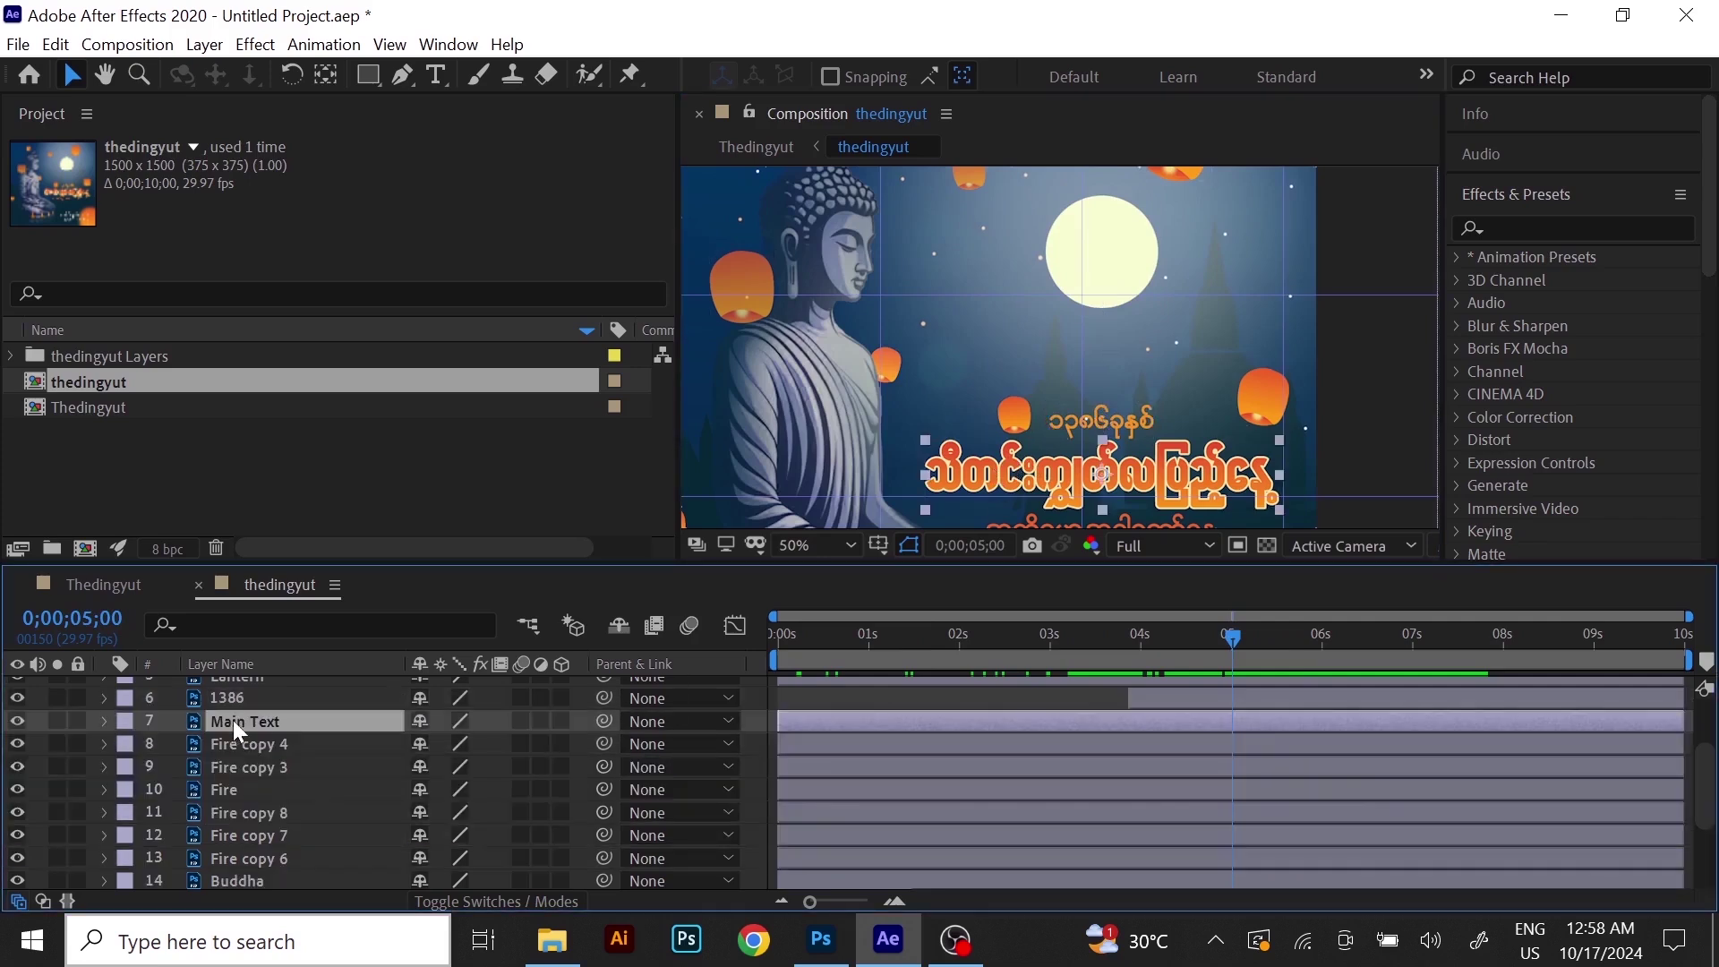
{"action": "left_click", "coordinate": [105, 719]}
{"action": "left_click", "coordinate": [129, 743]}
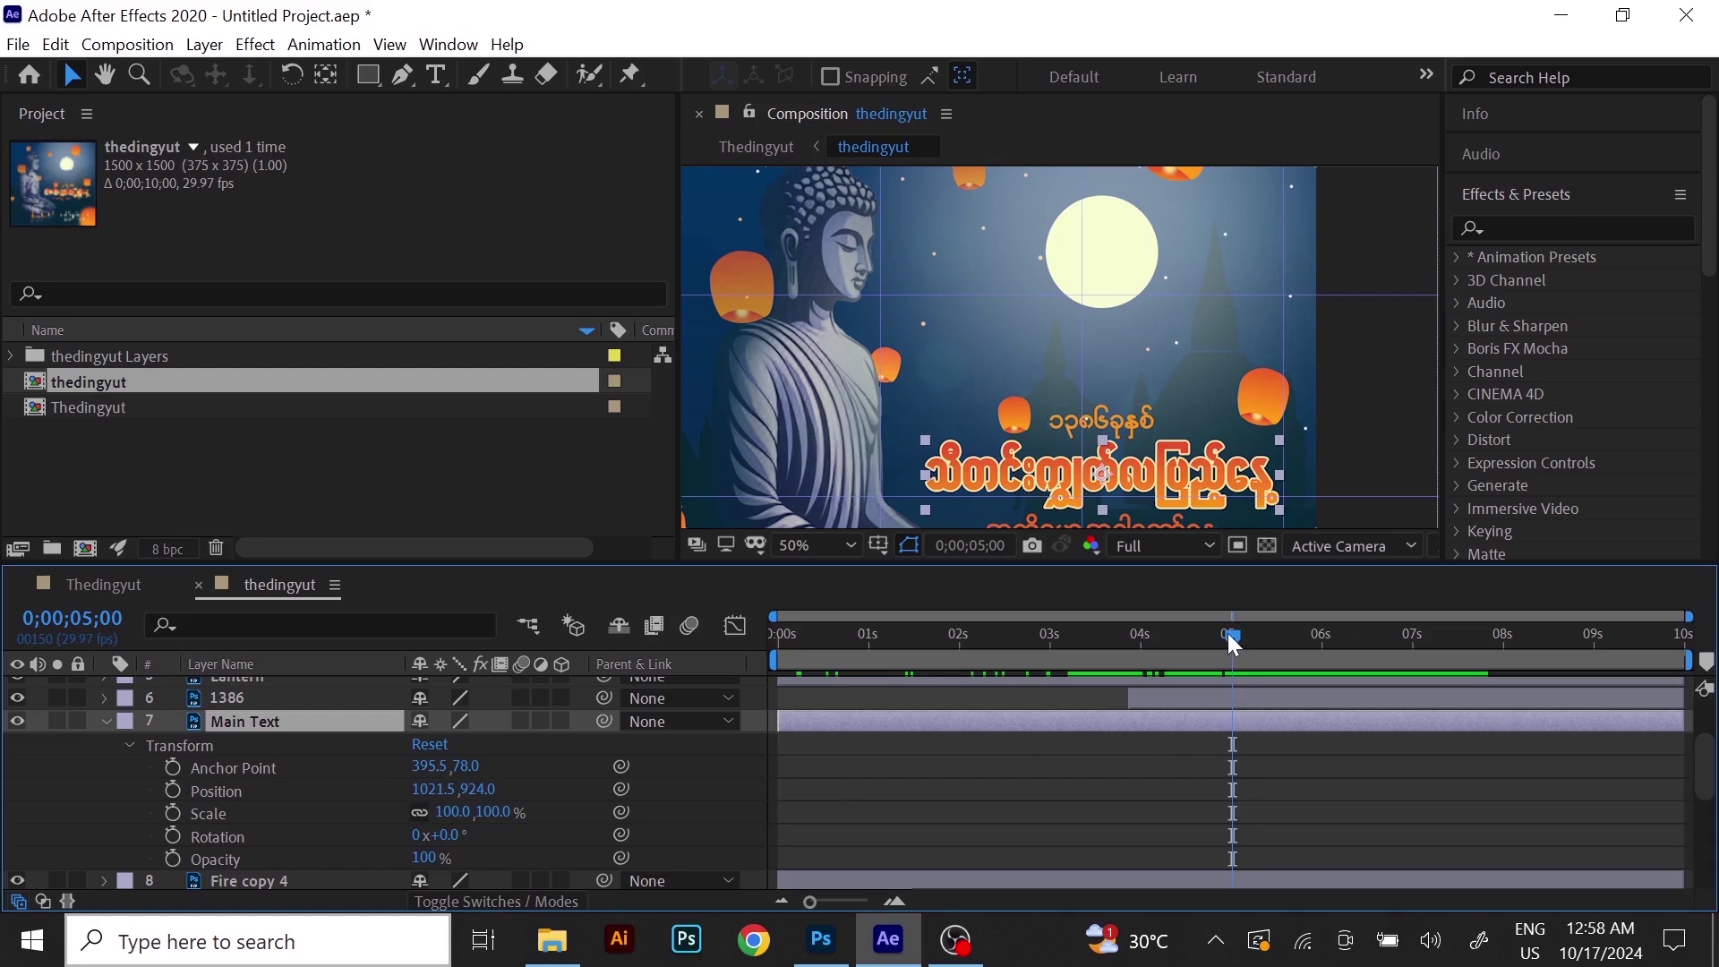
Keyframe the Main Text layer's Position to slide in from 1923.5,924.0 at 0;00;05;00 to 1021.5,924.0 at 0;00;06;00.
{"action": "left_click_drag", "start_coordinate": [1228, 632], "coordinate": [1318, 675]}
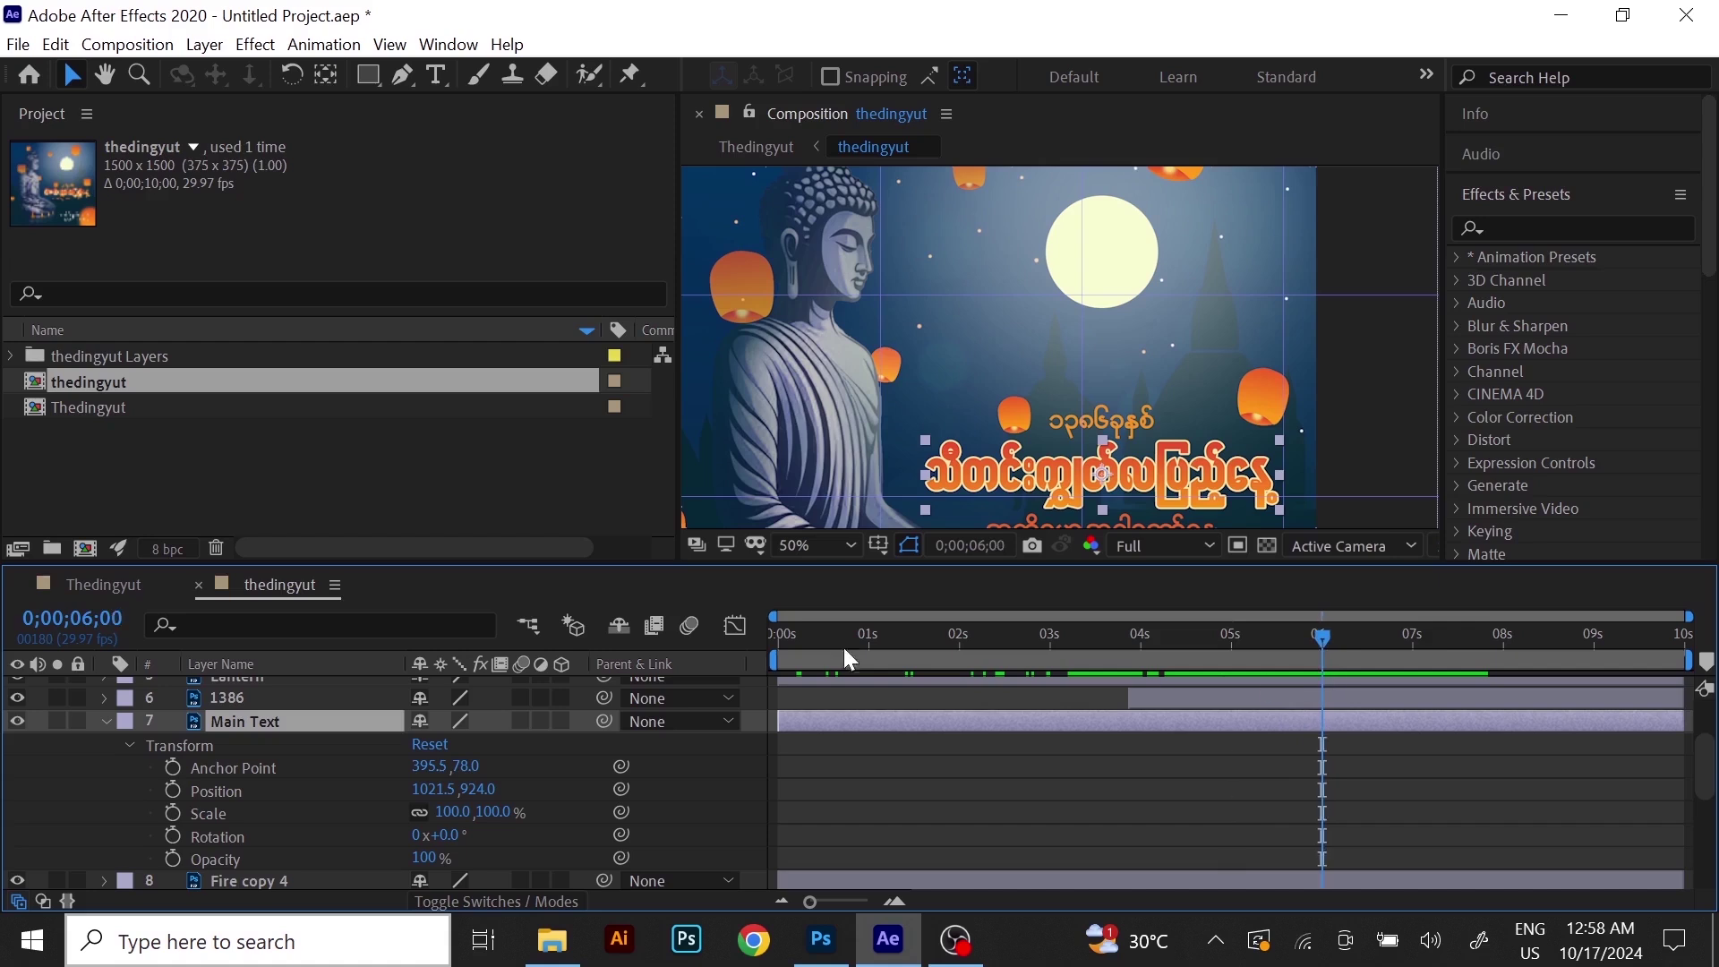
{"action": "left_click", "coordinate": [177, 788]}
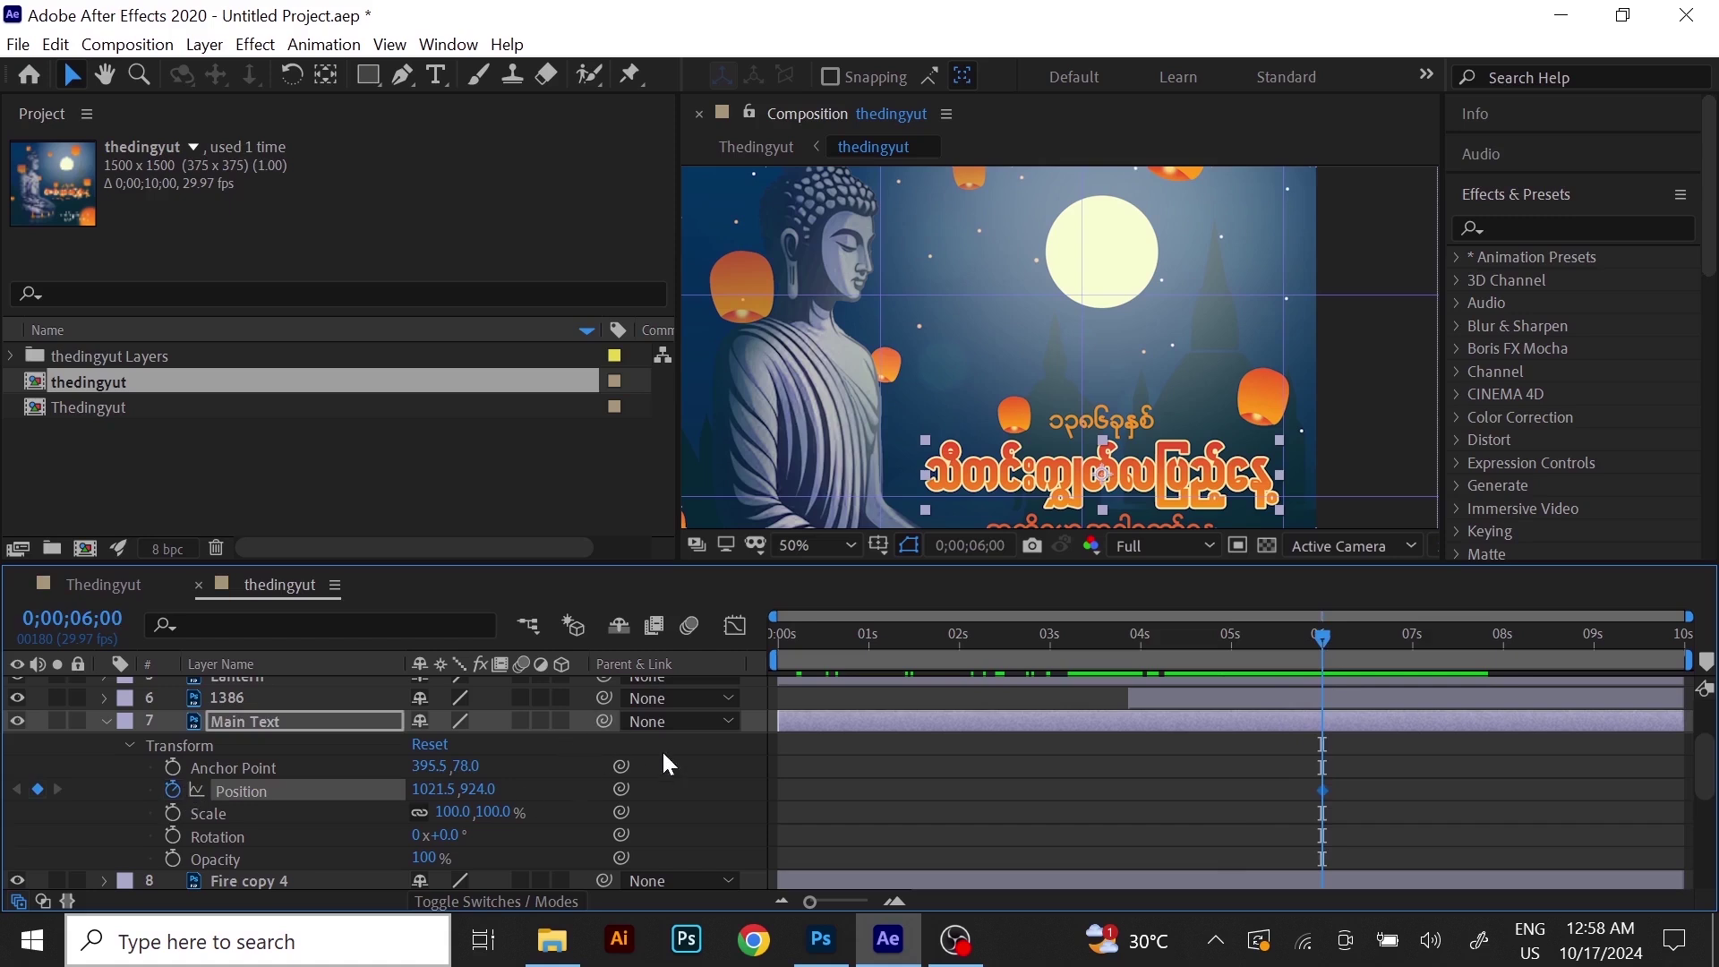
{"action": "left_click_drag", "start_coordinate": [1324, 638], "coordinate": [1232, 651]}
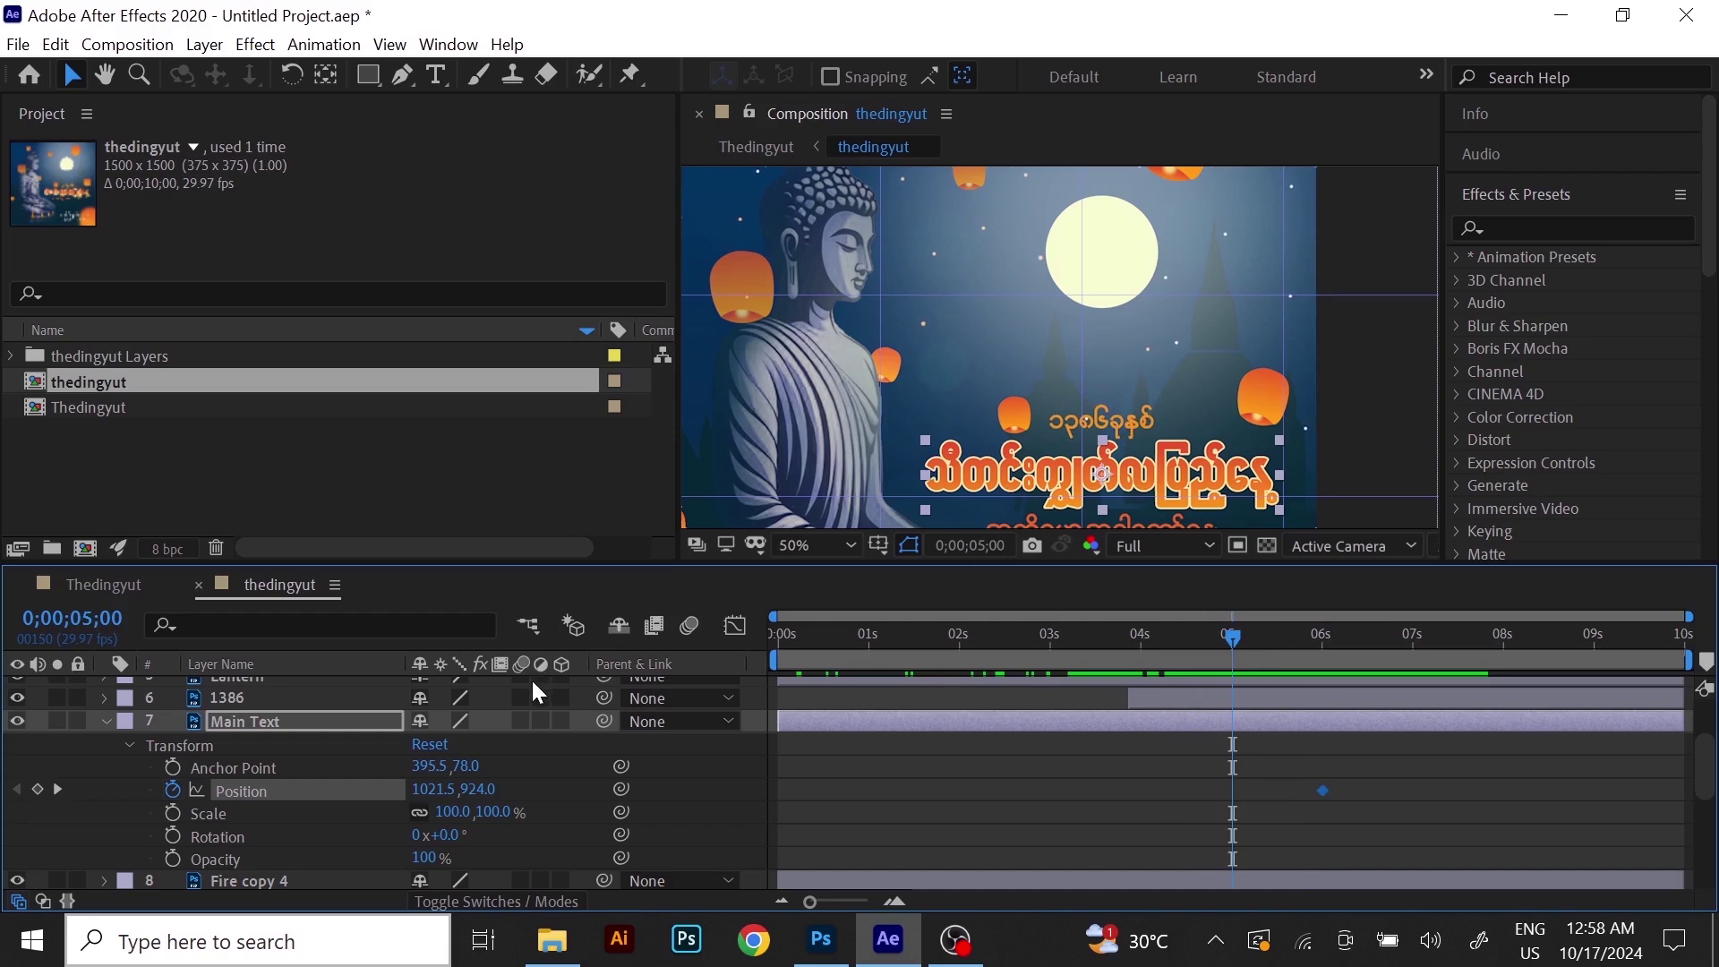
{"action": "left_click", "coordinate": [428, 789]}
{"action": "double_click", "coordinate": [434, 790]}
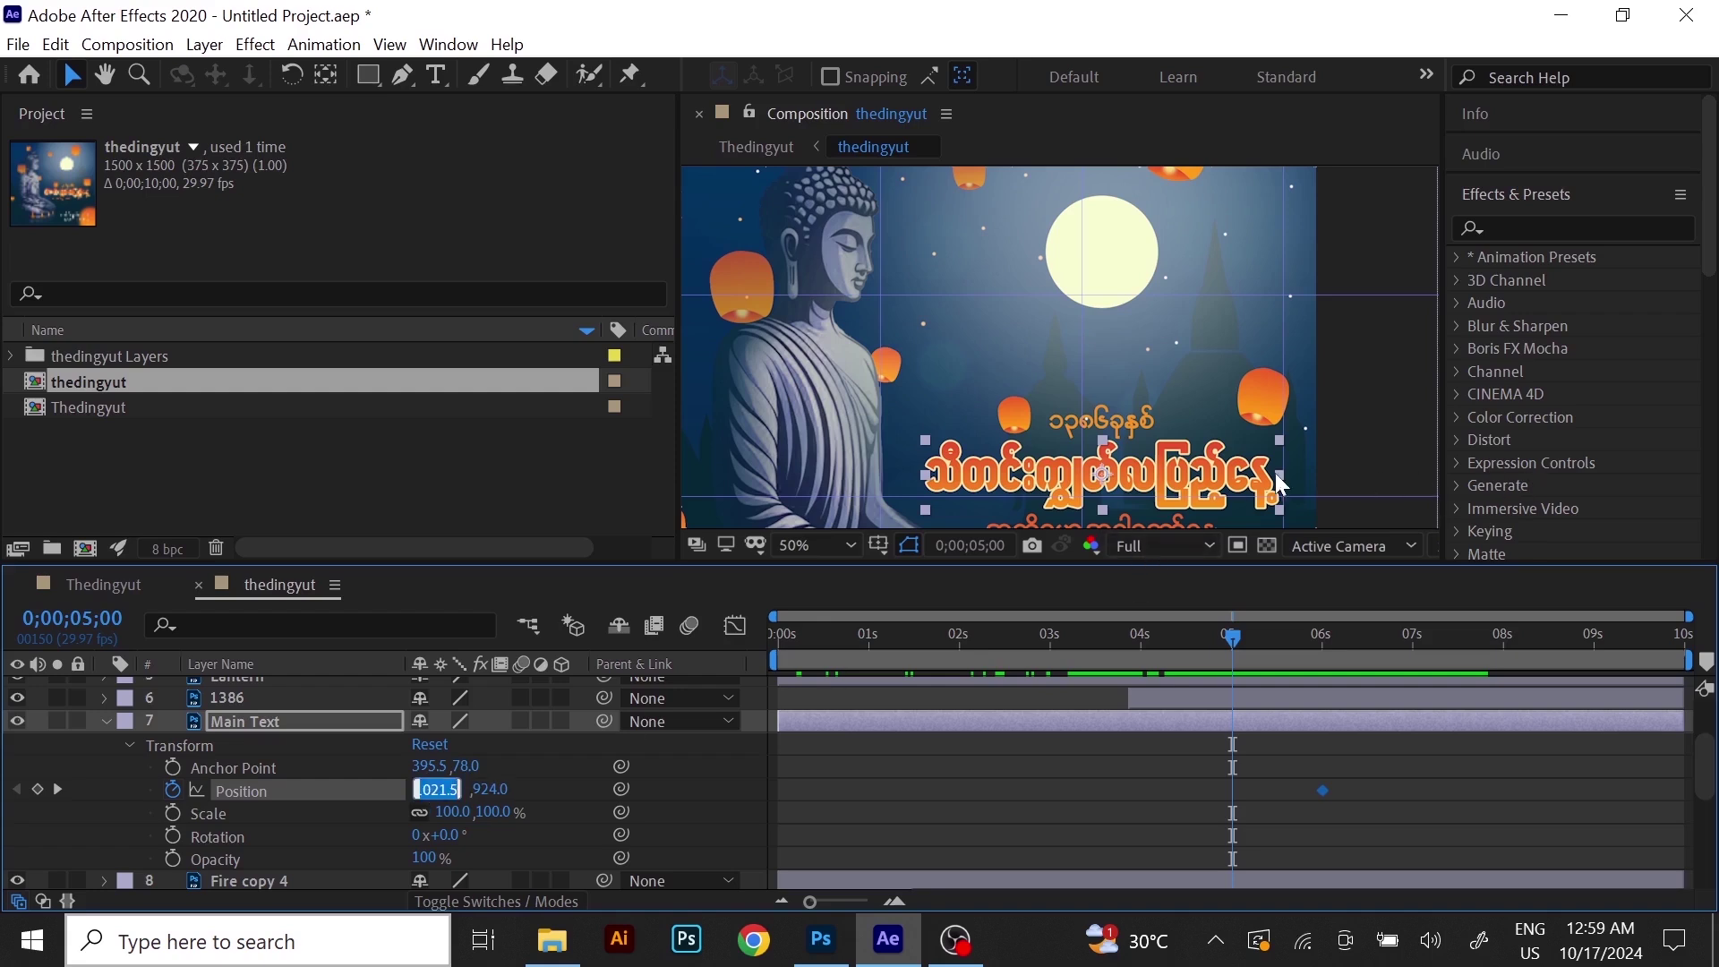
{"action": "left_click", "coordinate": [431, 790]}
{"action": "double_click", "coordinate": [448, 789]}
{"action": "left_click", "coordinate": [523, 791]}
{"action": "left_click_drag", "start_coordinate": [430, 791], "coordinate": [1599, 729]}
Select both Main Text Position keyframes and preview the title's slide-in from 0;00;01;28.
{"action": "left_click_drag", "start_coordinate": [1233, 637], "coordinate": [1193, 652]}
{"action": "left_click_drag", "start_coordinate": [1207, 782], "coordinate": [1377, 791]}
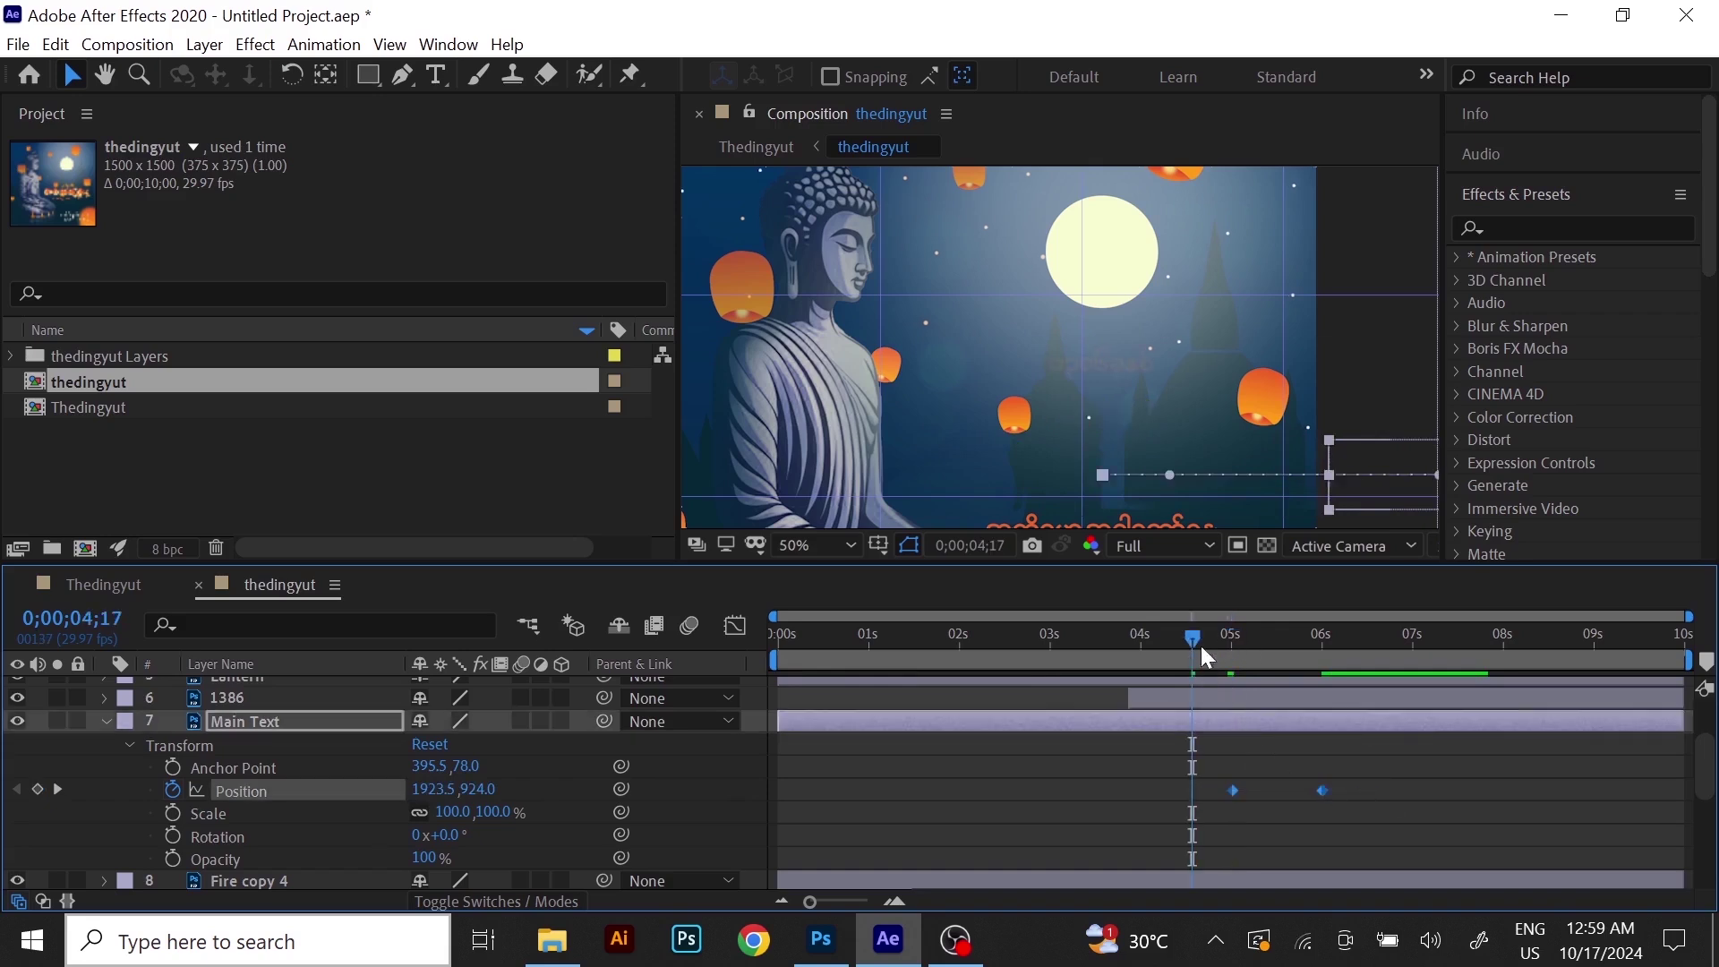
{"action": "left_click", "coordinate": [953, 664]}
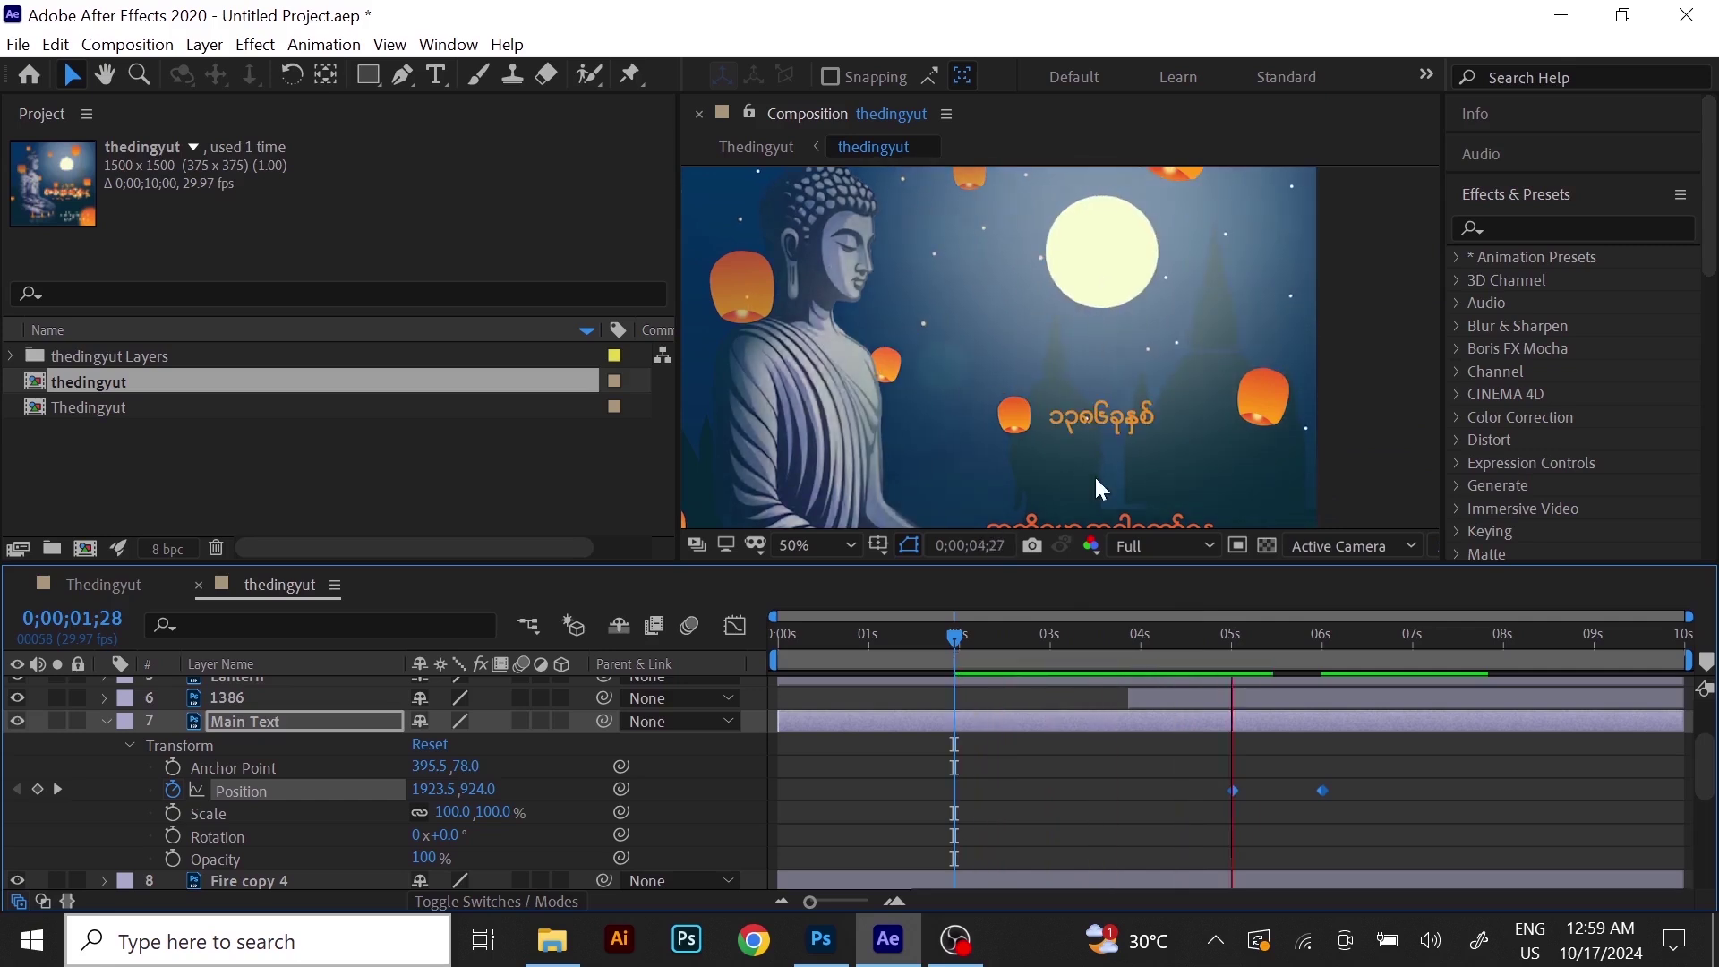
{"action": "key", "text": "space"}
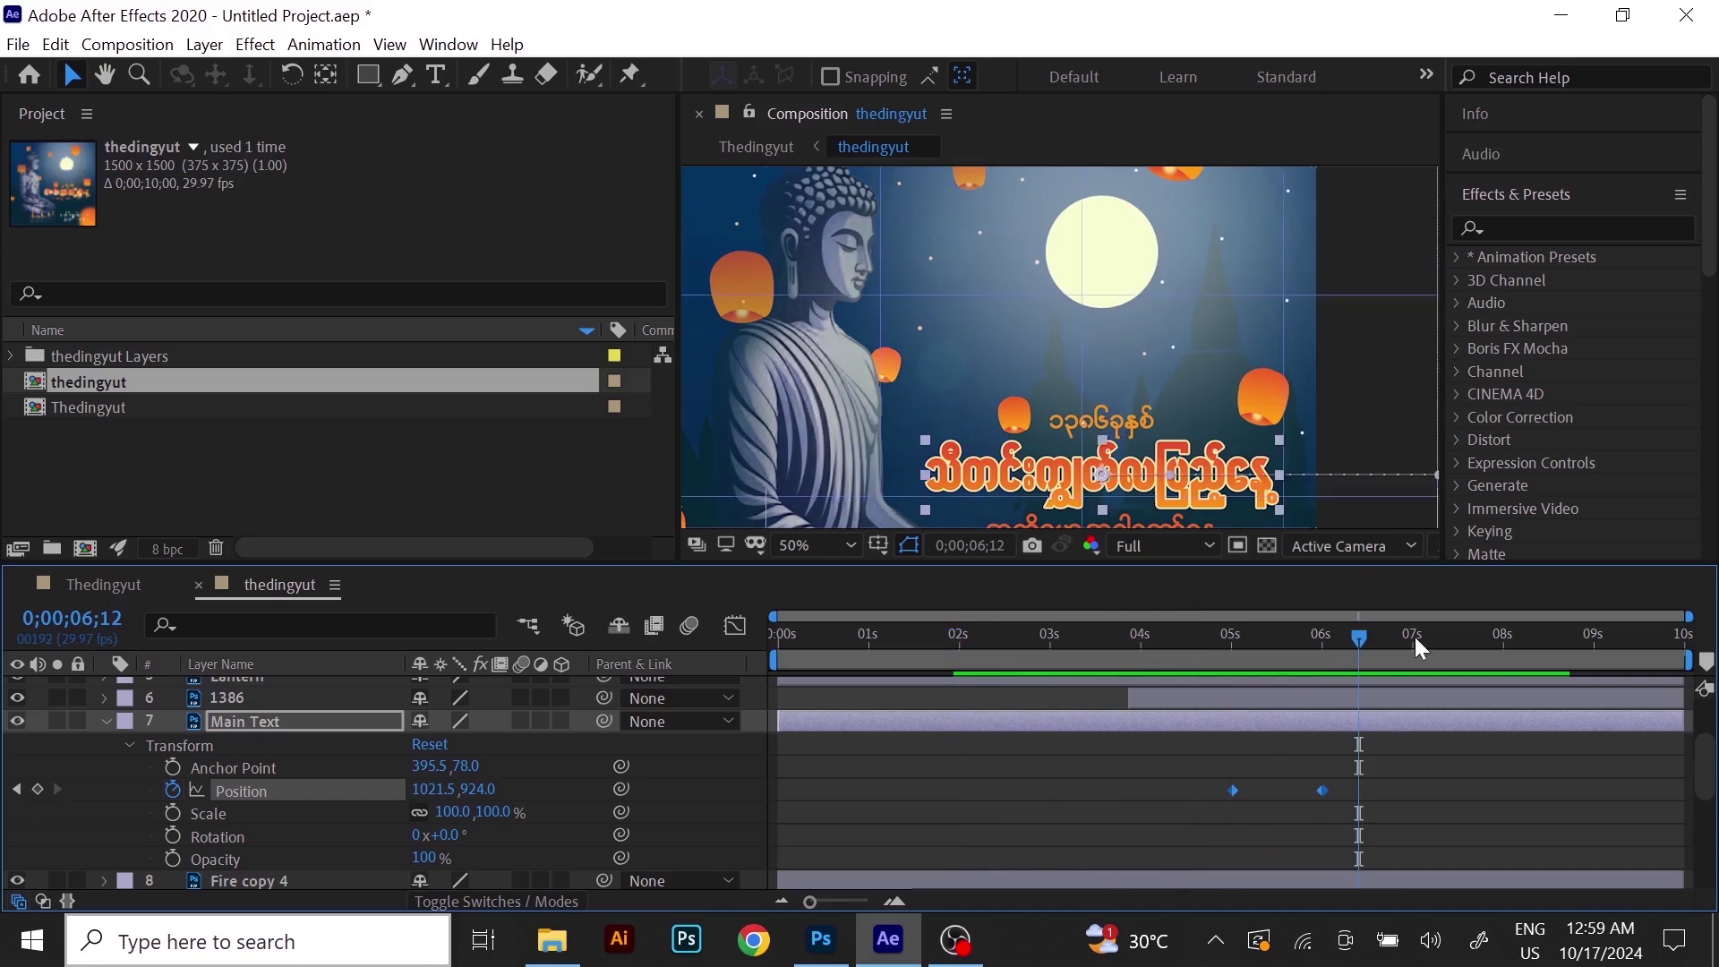
Select the subtitle text beneath the main title and set the current time to 0;00;06;01.
{"action": "left_click_drag", "start_coordinate": [1118, 409], "coordinate": [1112, 267]}
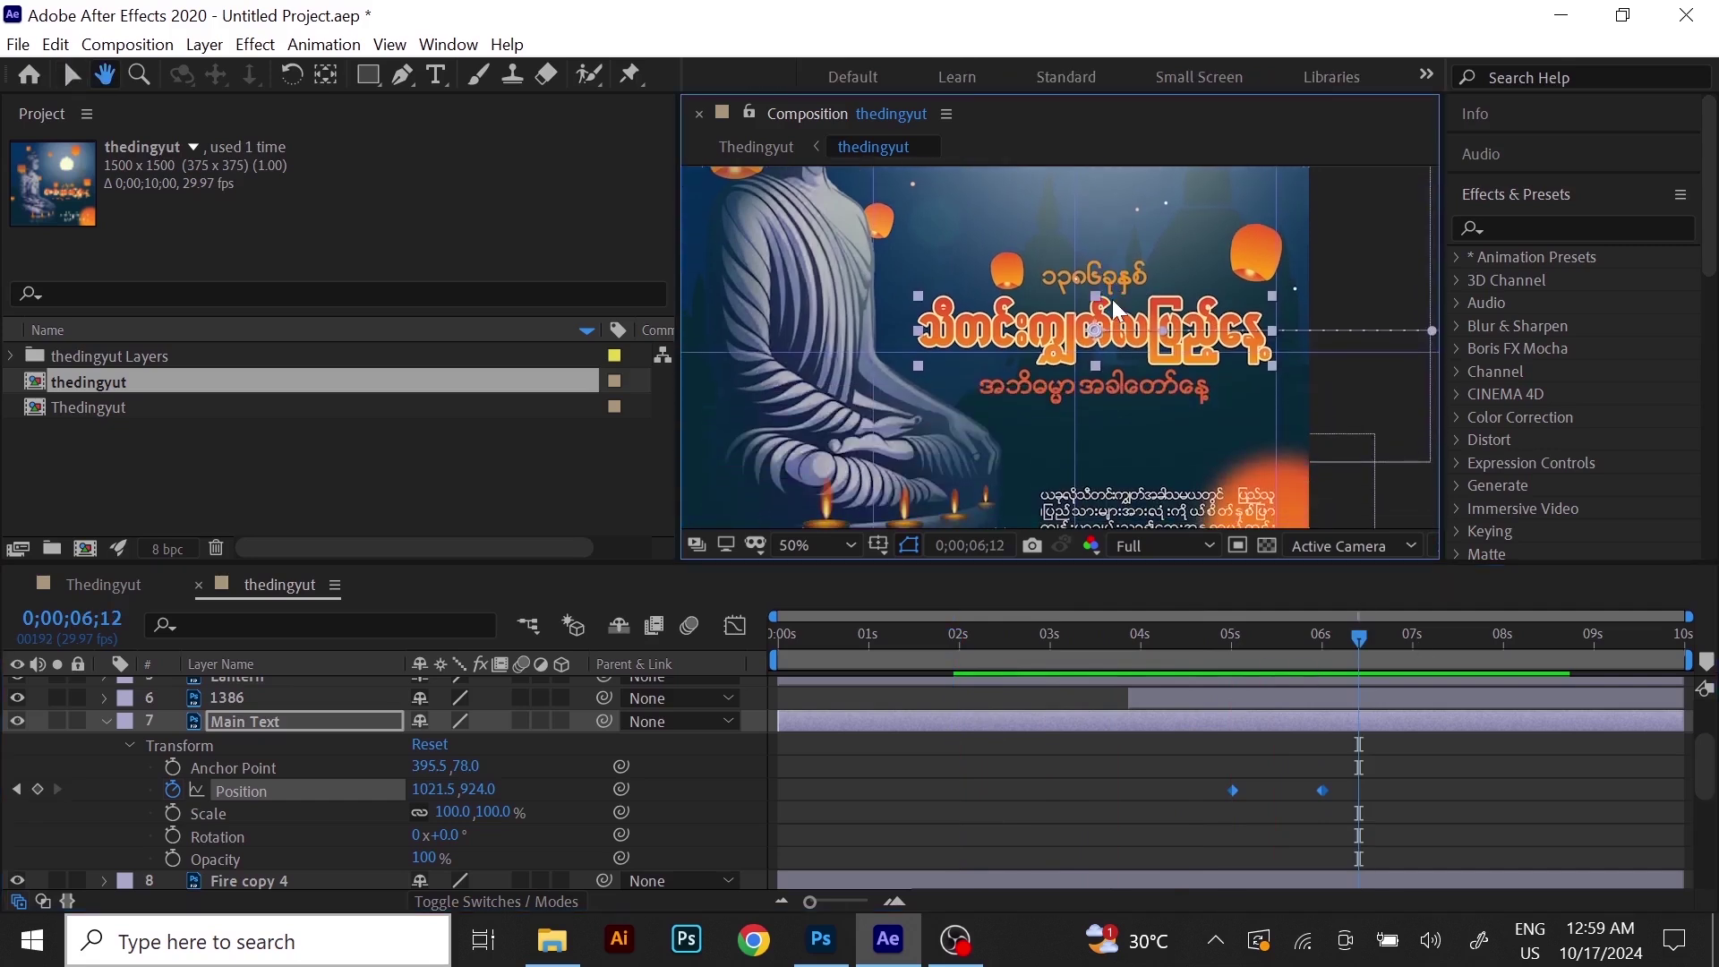
{"action": "left_click_drag", "start_coordinate": [1359, 639], "coordinate": [1345, 736]}
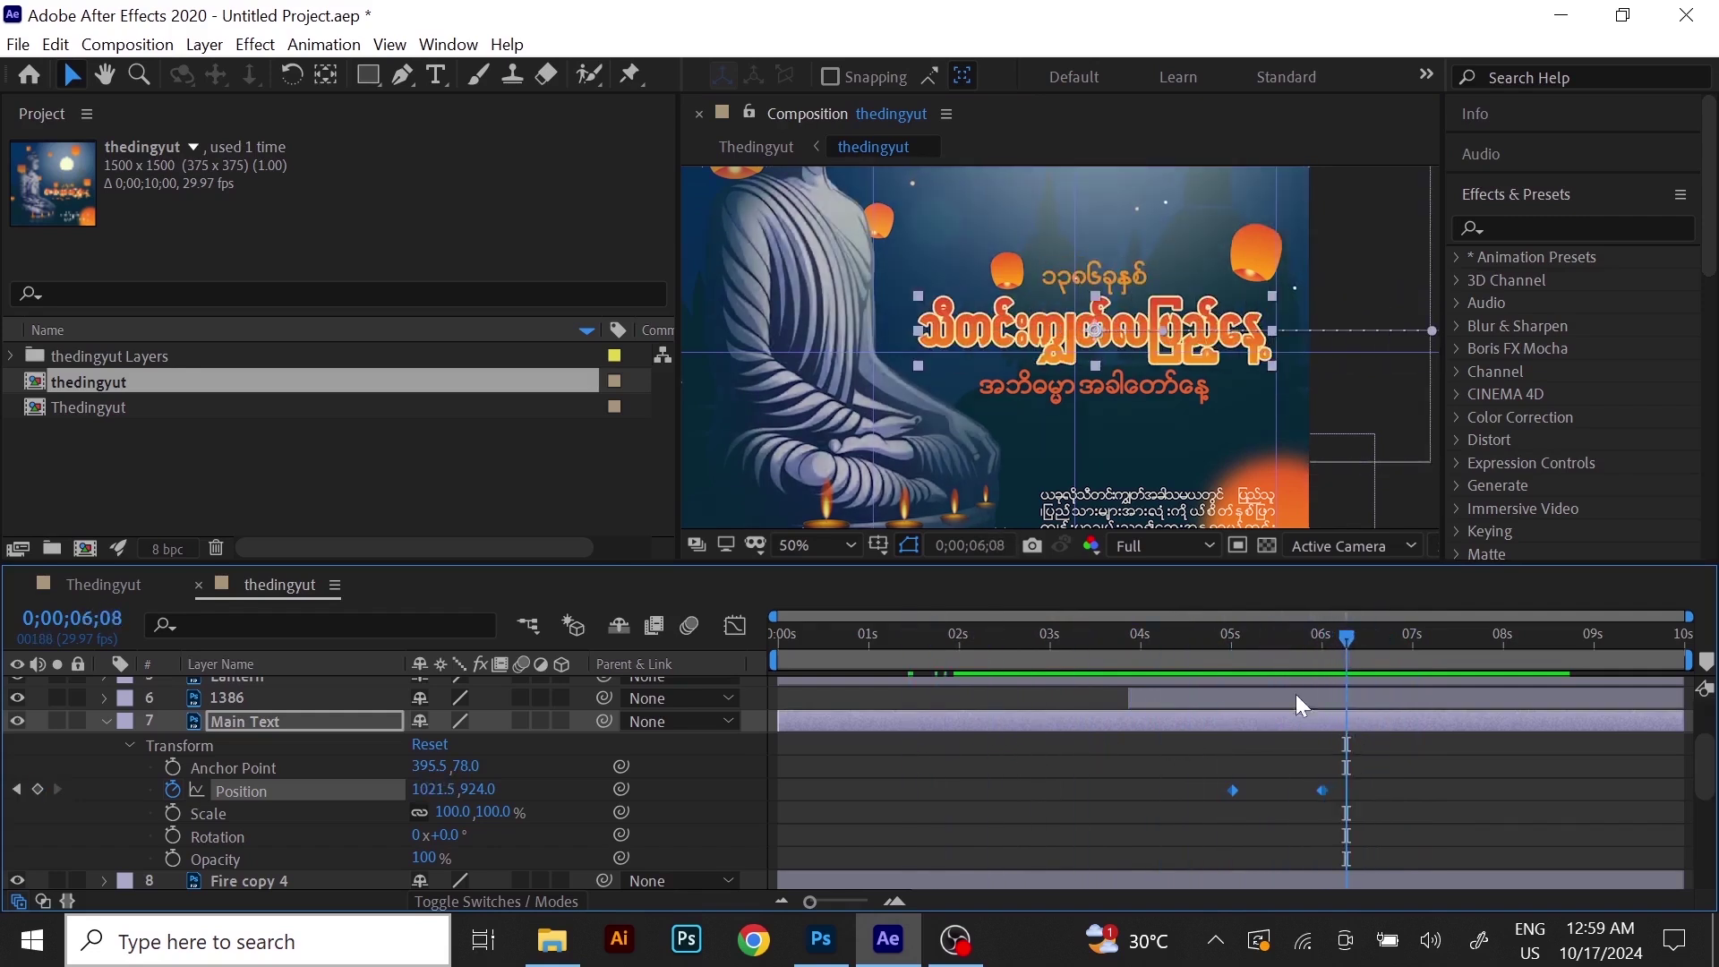
{"action": "left_click_drag", "start_coordinate": [1345, 634], "coordinate": [1340, 706]}
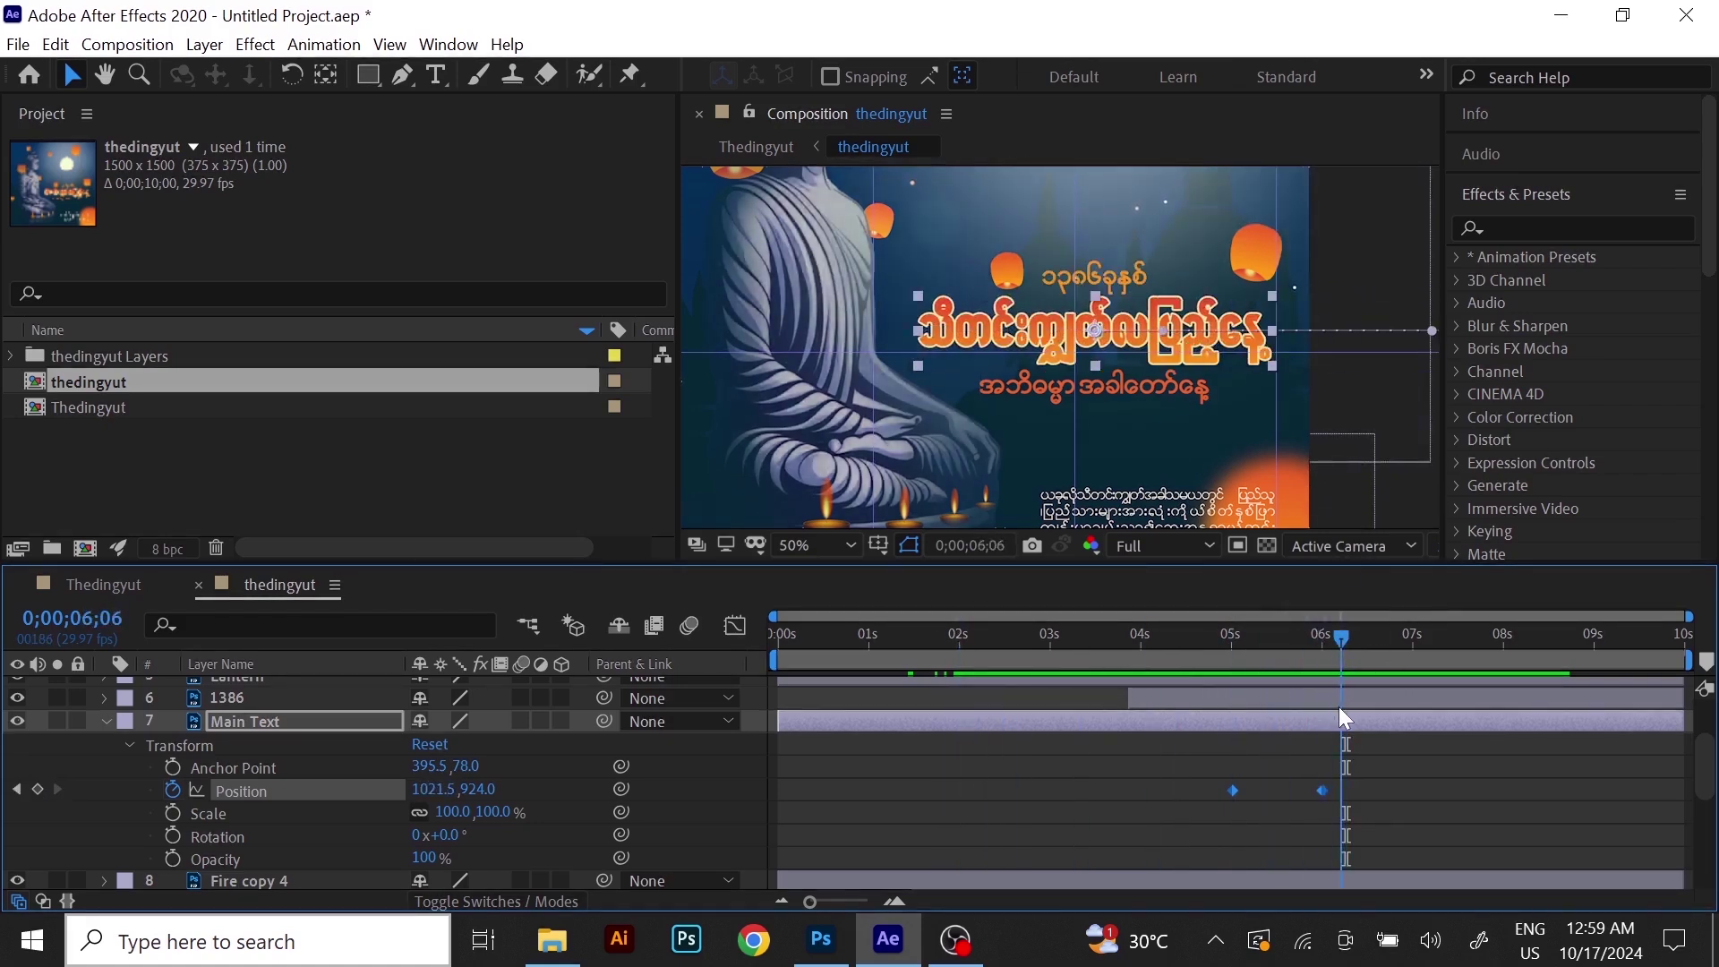
{"action": "left_click", "coordinate": [1026, 385]}
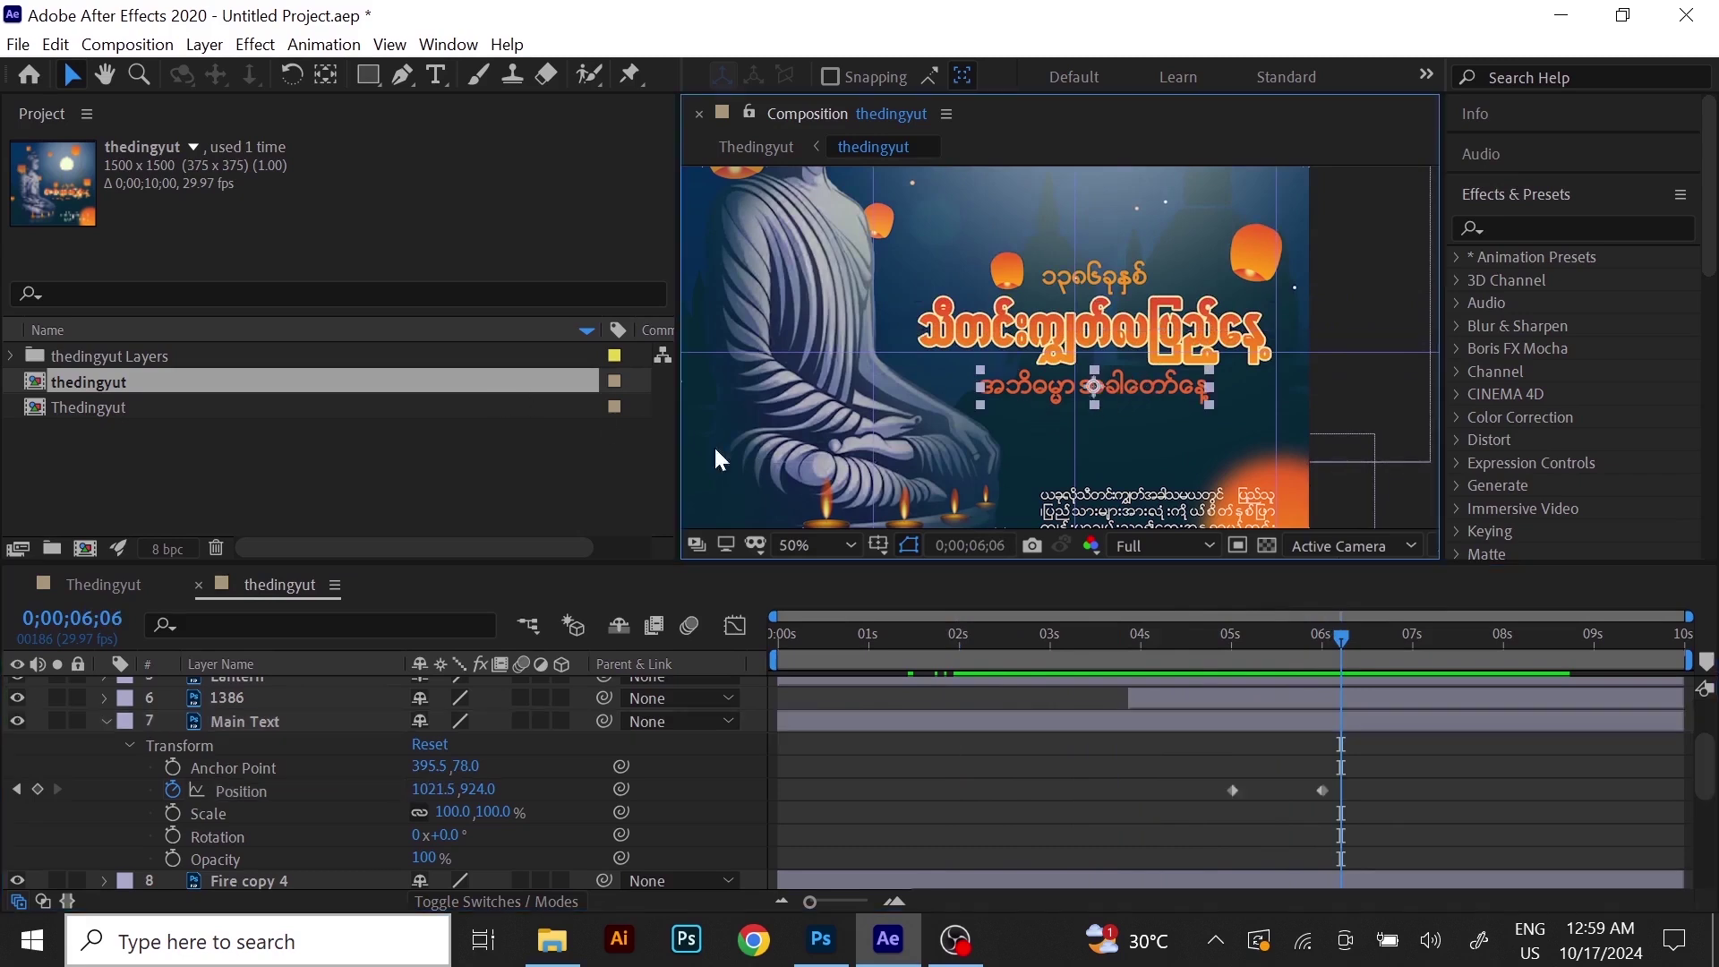
{"action": "left_click_drag", "start_coordinate": [1343, 633], "coordinate": [1325, 652]}
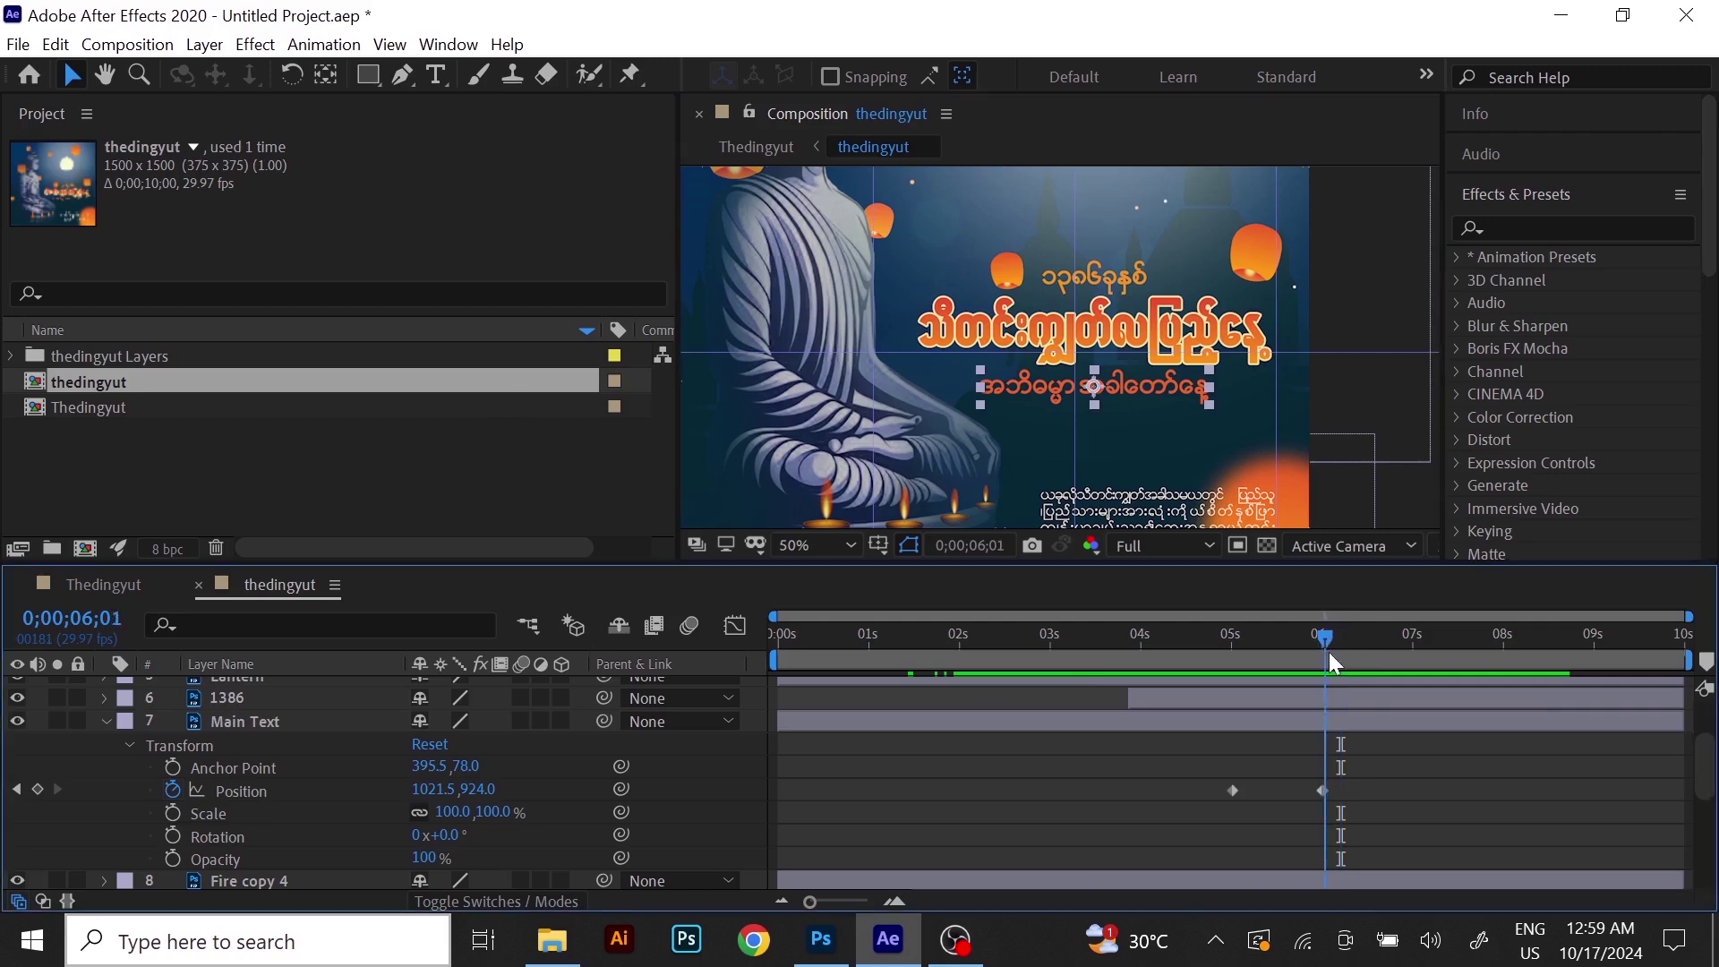
Reveal the Transform properties of the subtitle text layer (layer 4) and start Position keyframing at 0;00;06;01.
{"action": "left_click", "coordinate": [106, 722]}
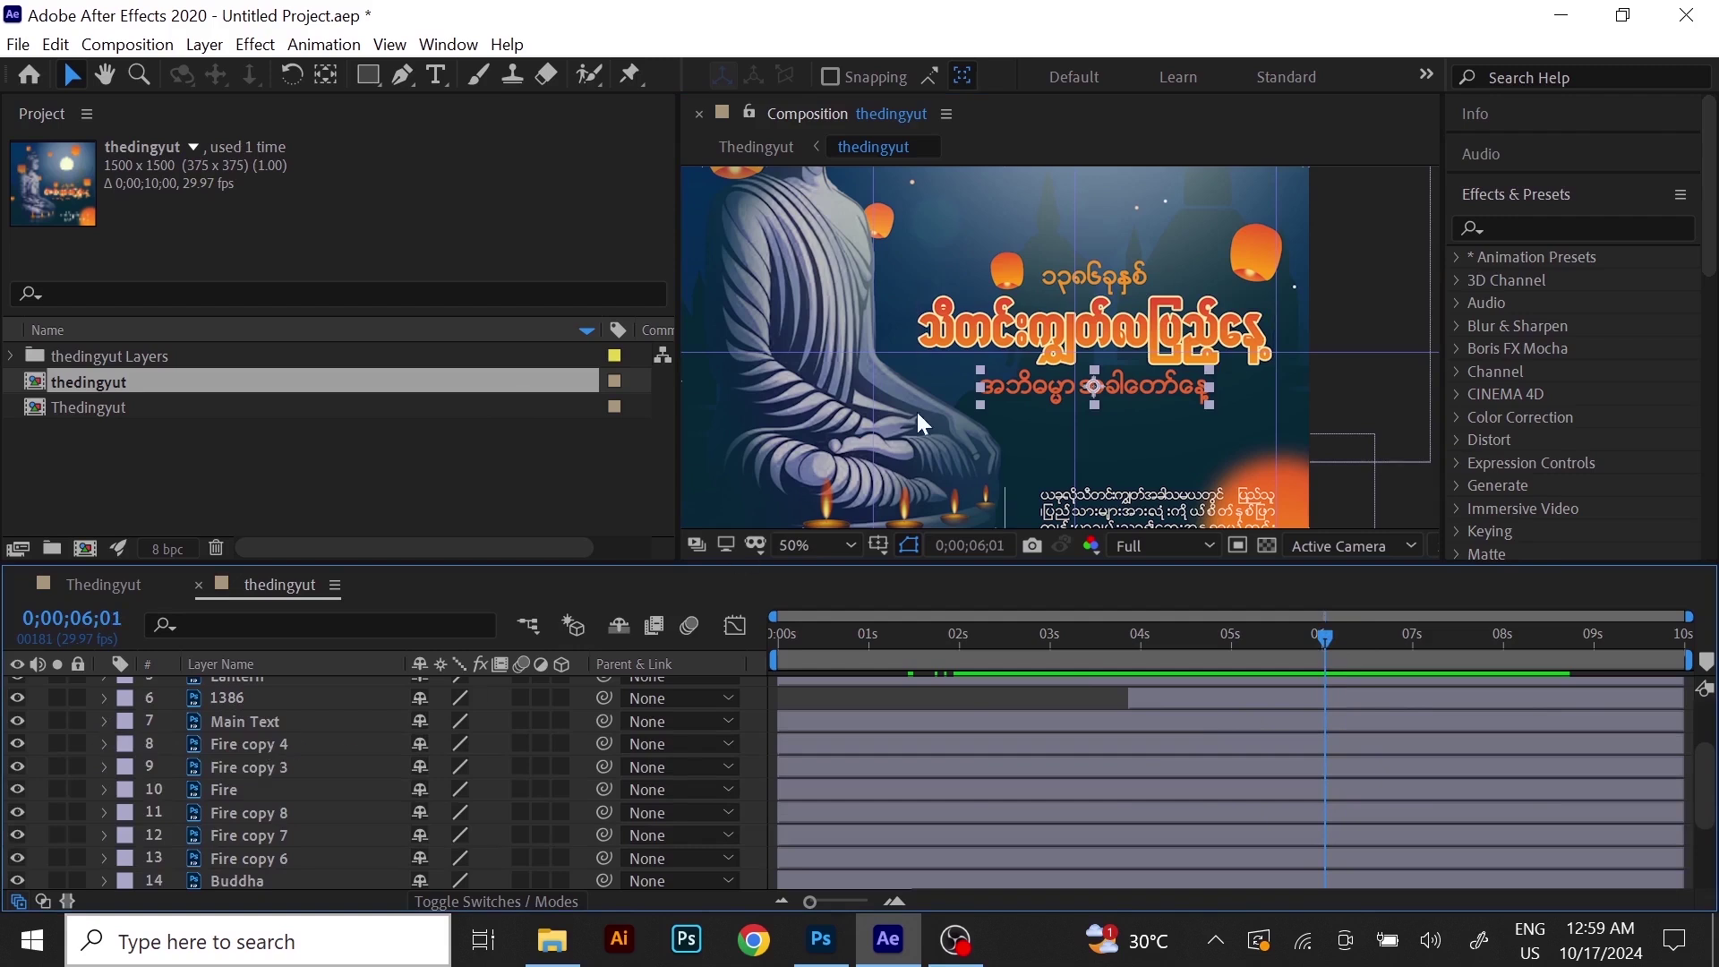
{"action": "scroll", "coordinate": [233, 814], "scroll_direction": "up", "scroll_amount": 3}
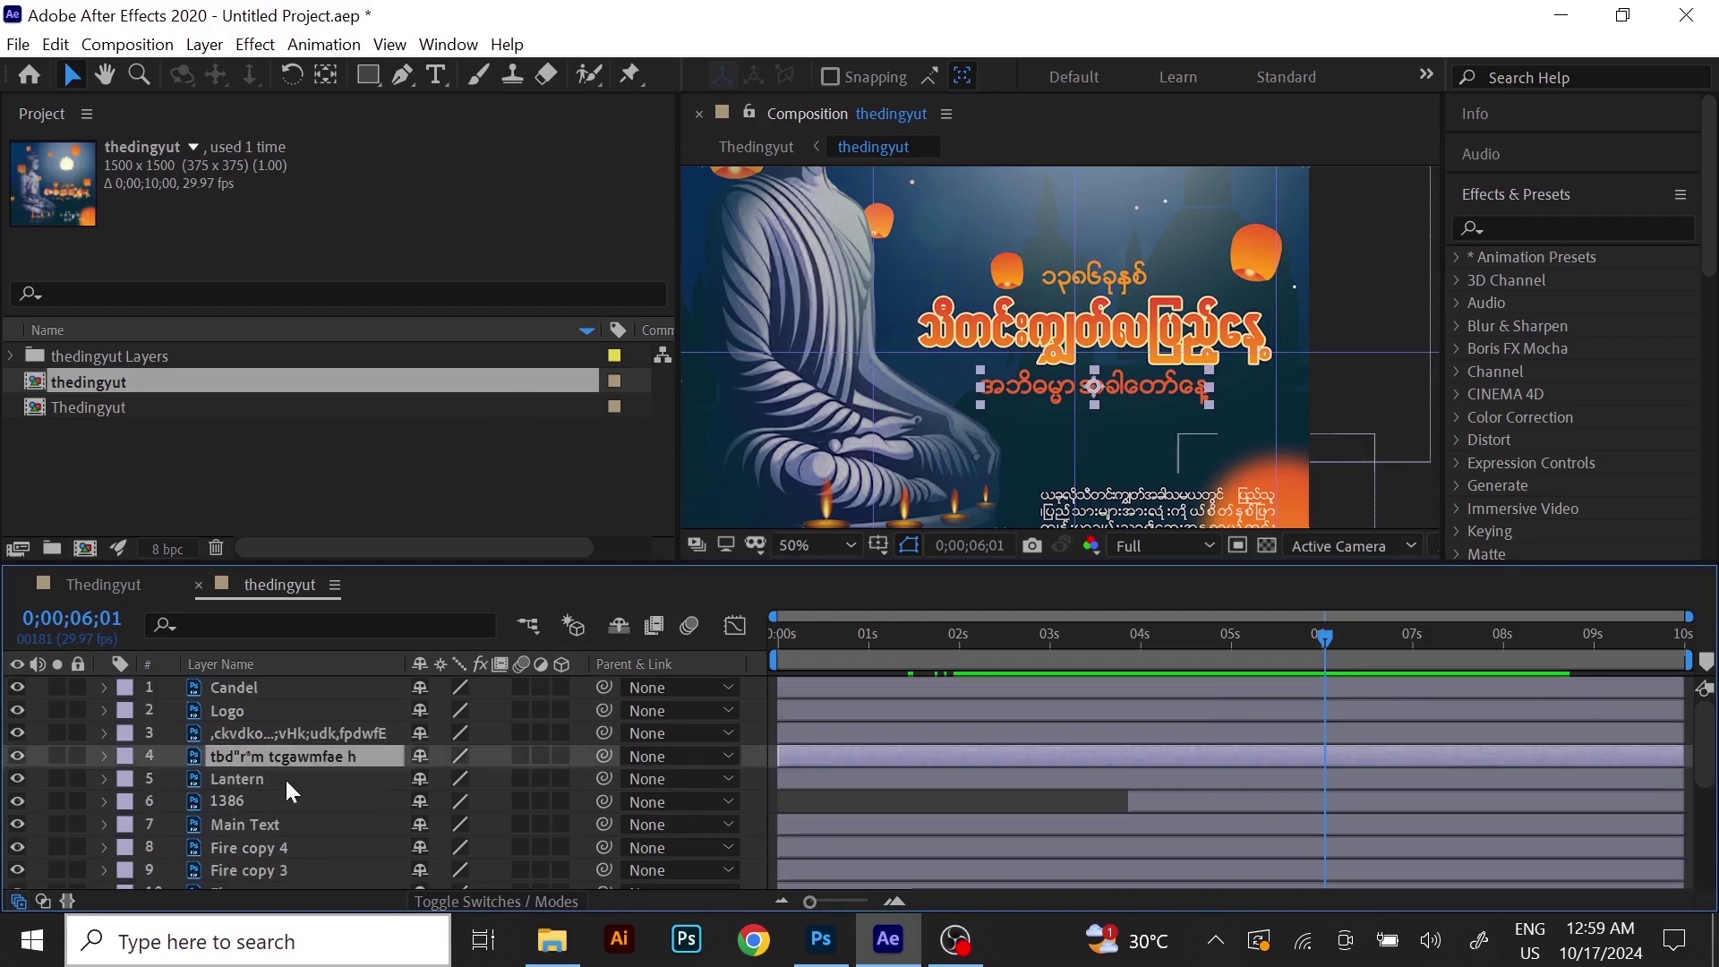
{"action": "left_click", "coordinate": [104, 754]}
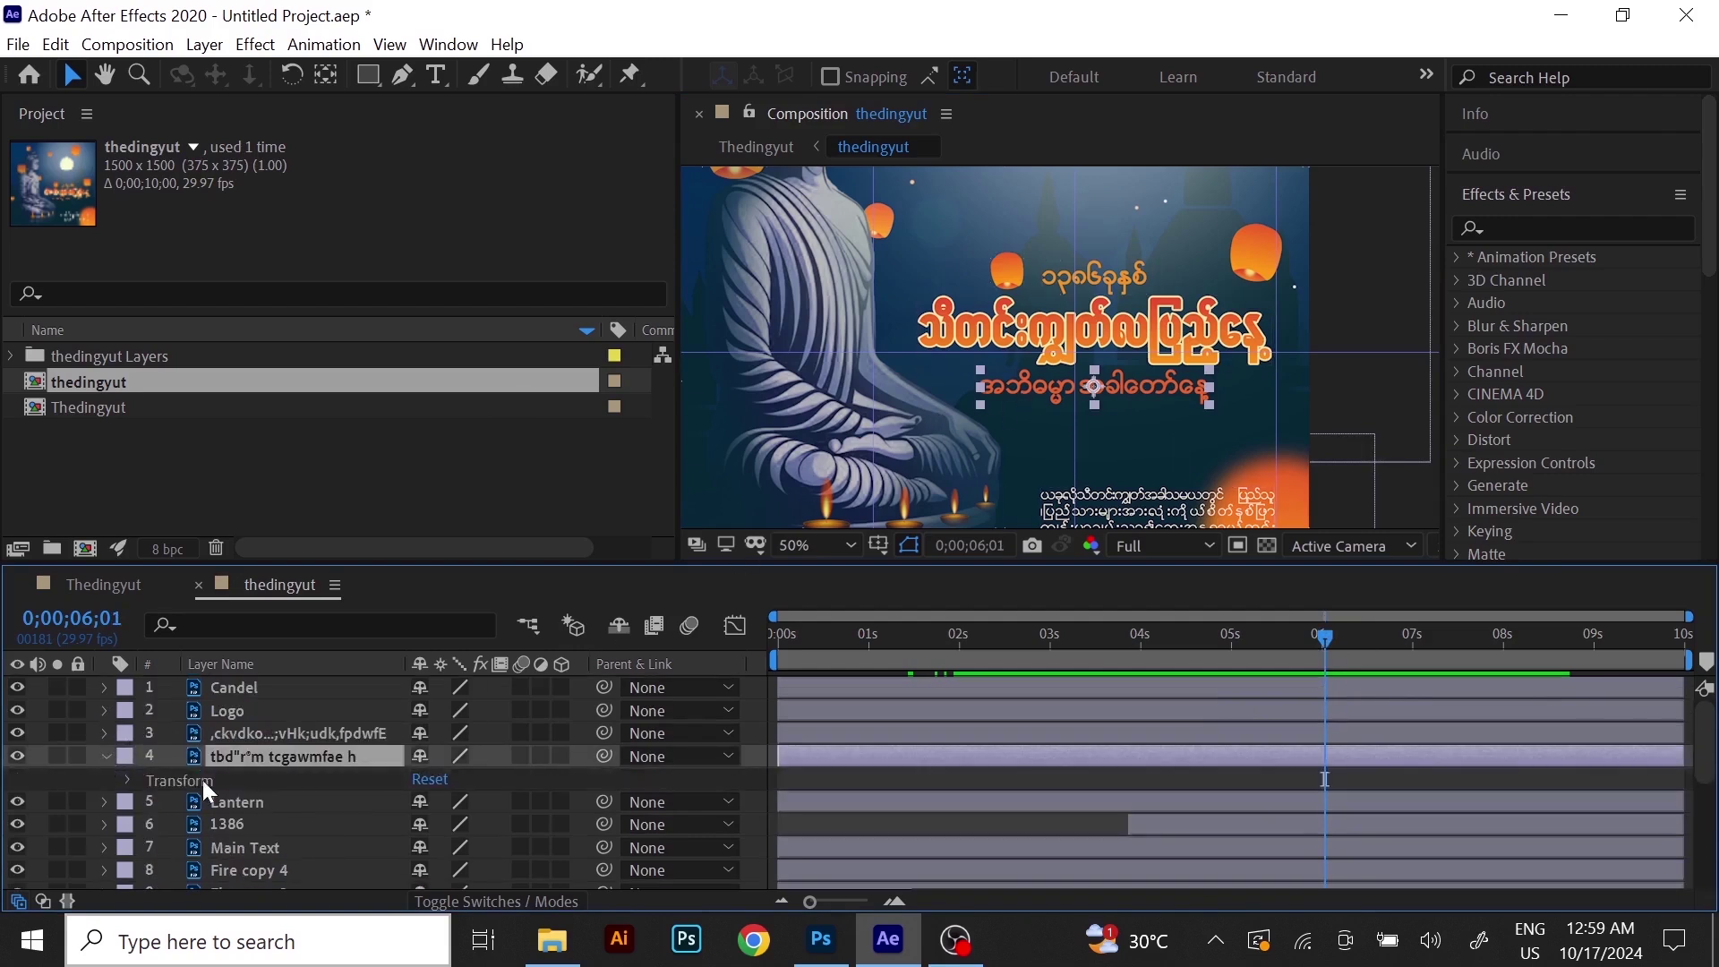
{"action": "left_click", "coordinate": [131, 777]}
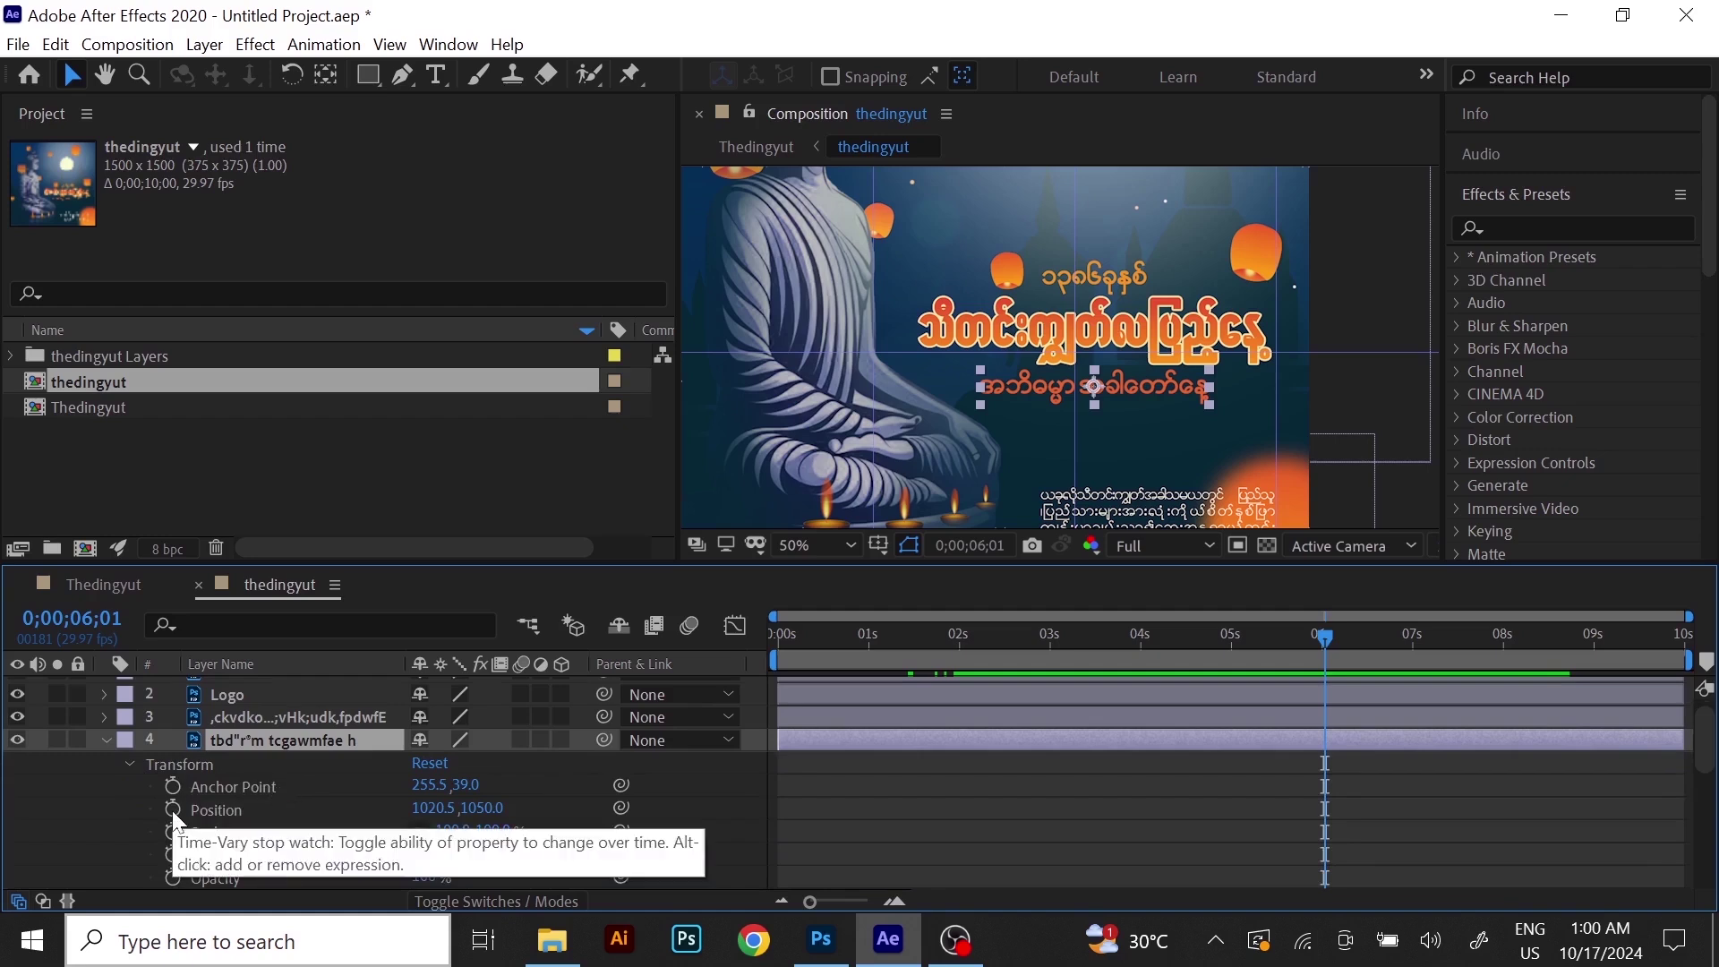
{"action": "left_click", "coordinate": [173, 810]}
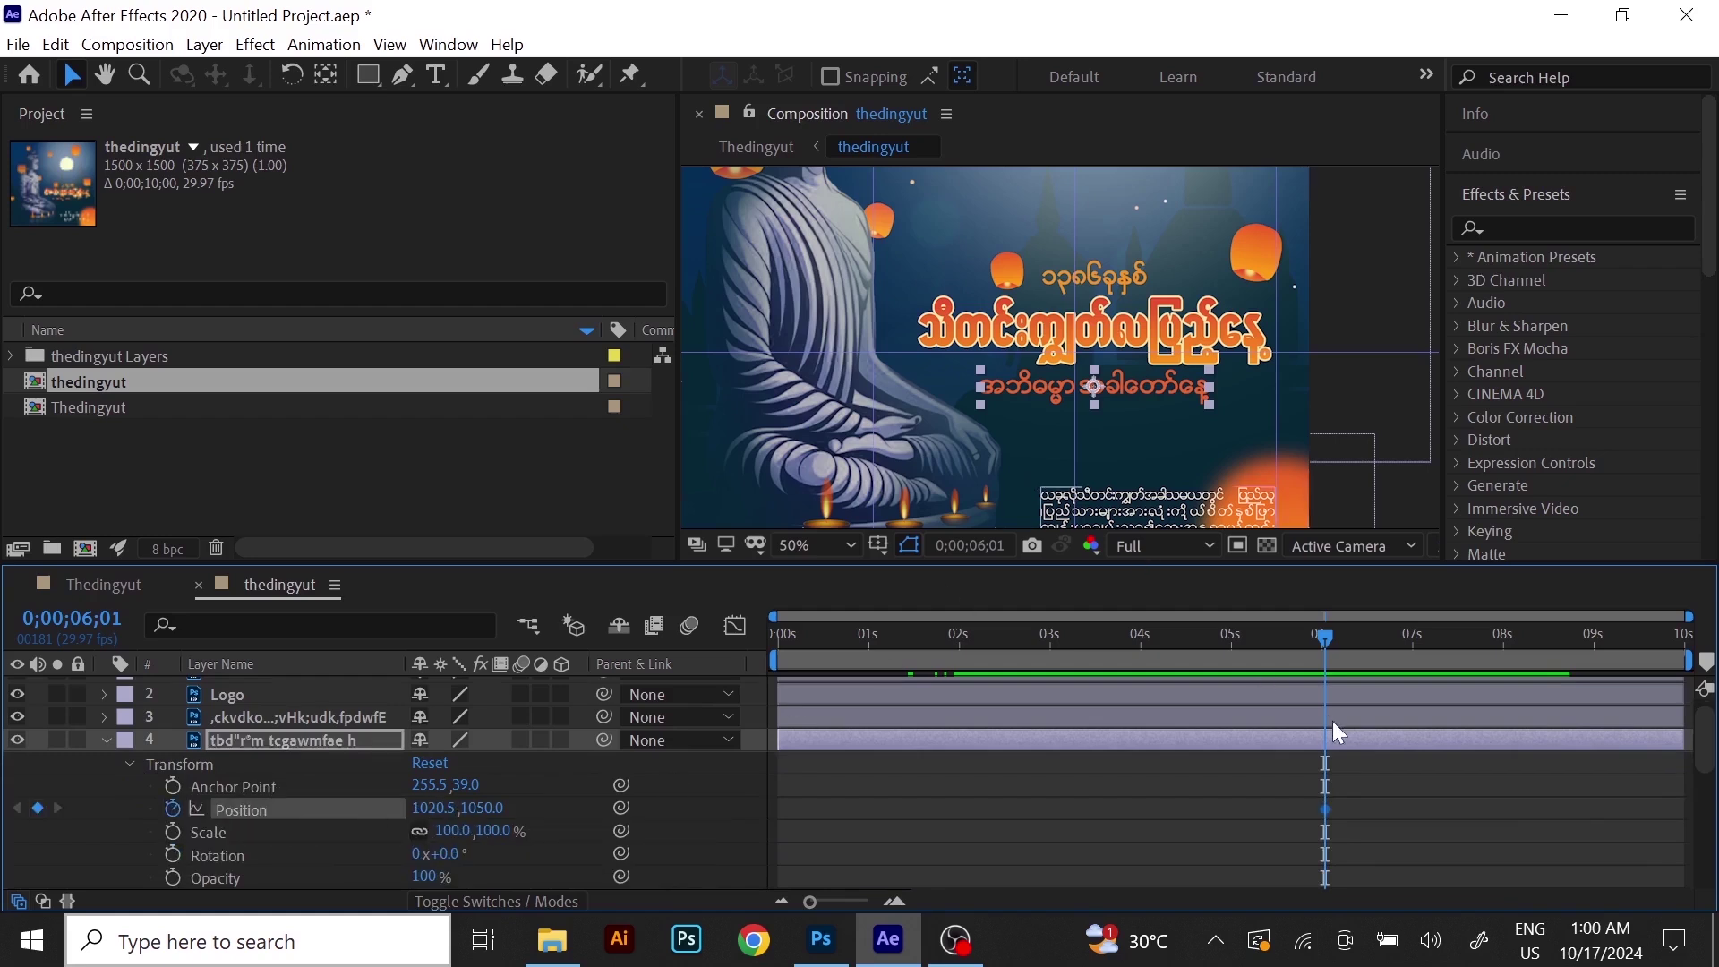
Add an earlier Position keyframe for the subtitle layer at 0;00;05;01 with the X value at 498.5.
{"action": "left_click_drag", "start_coordinate": [1327, 638], "coordinate": [1234, 652]}
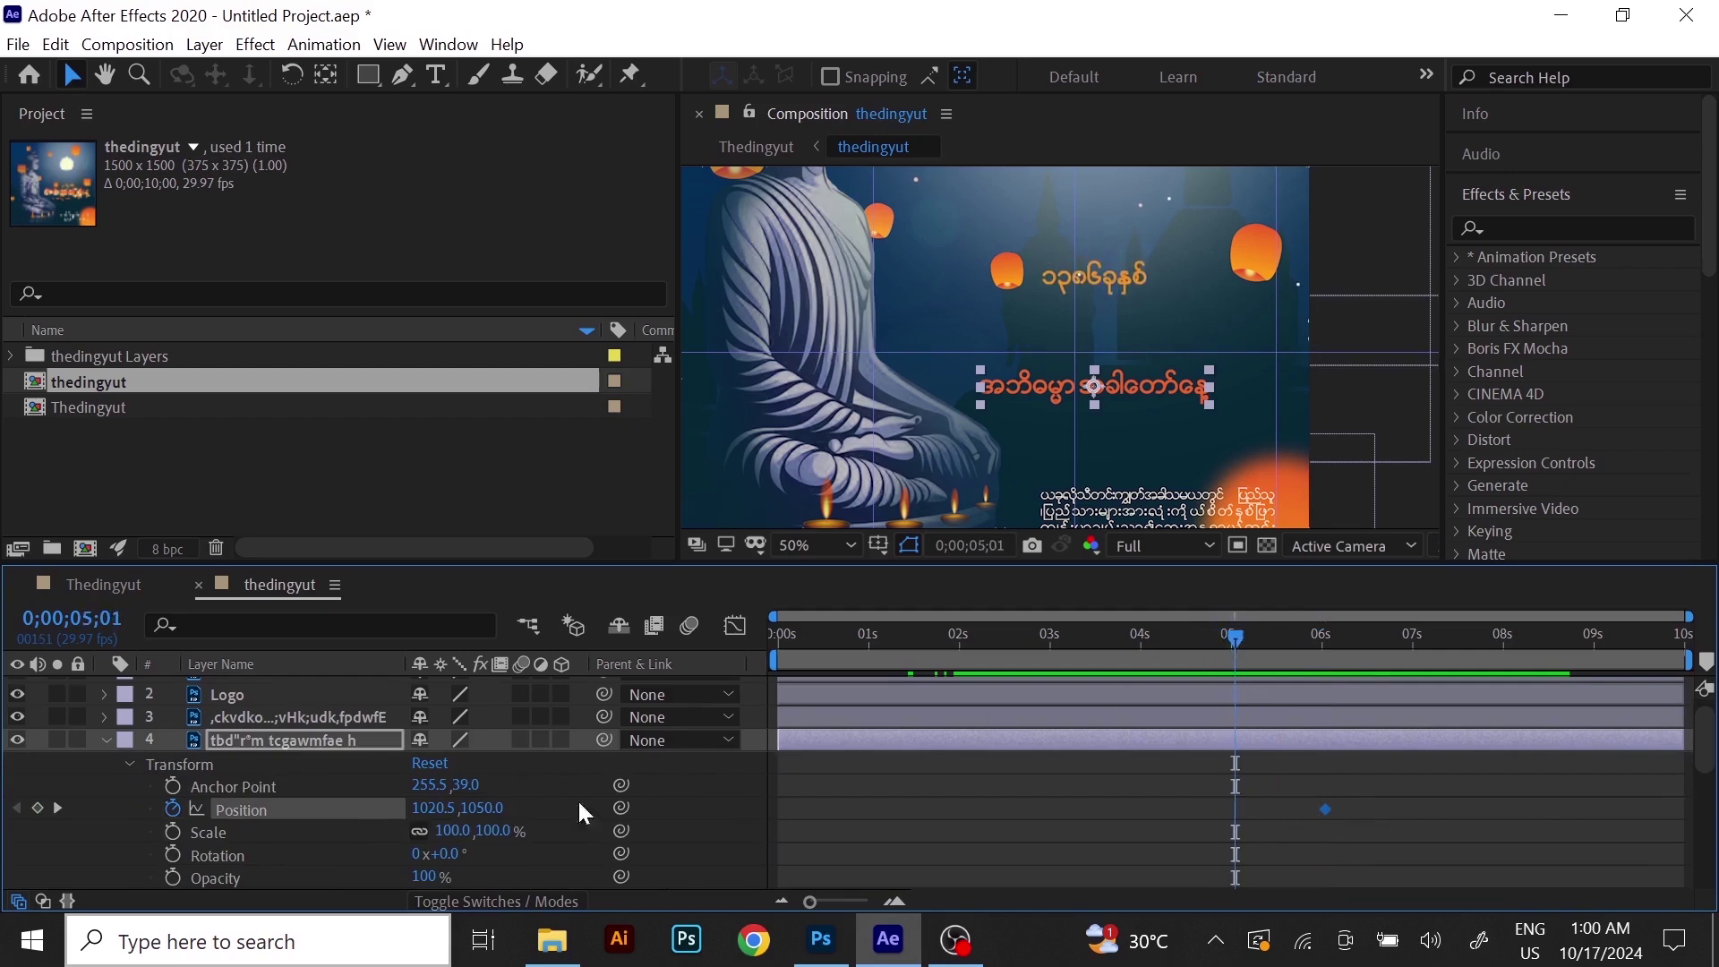
{"action": "left_click_drag", "start_coordinate": [427, 808], "coordinate": [4, 859]}
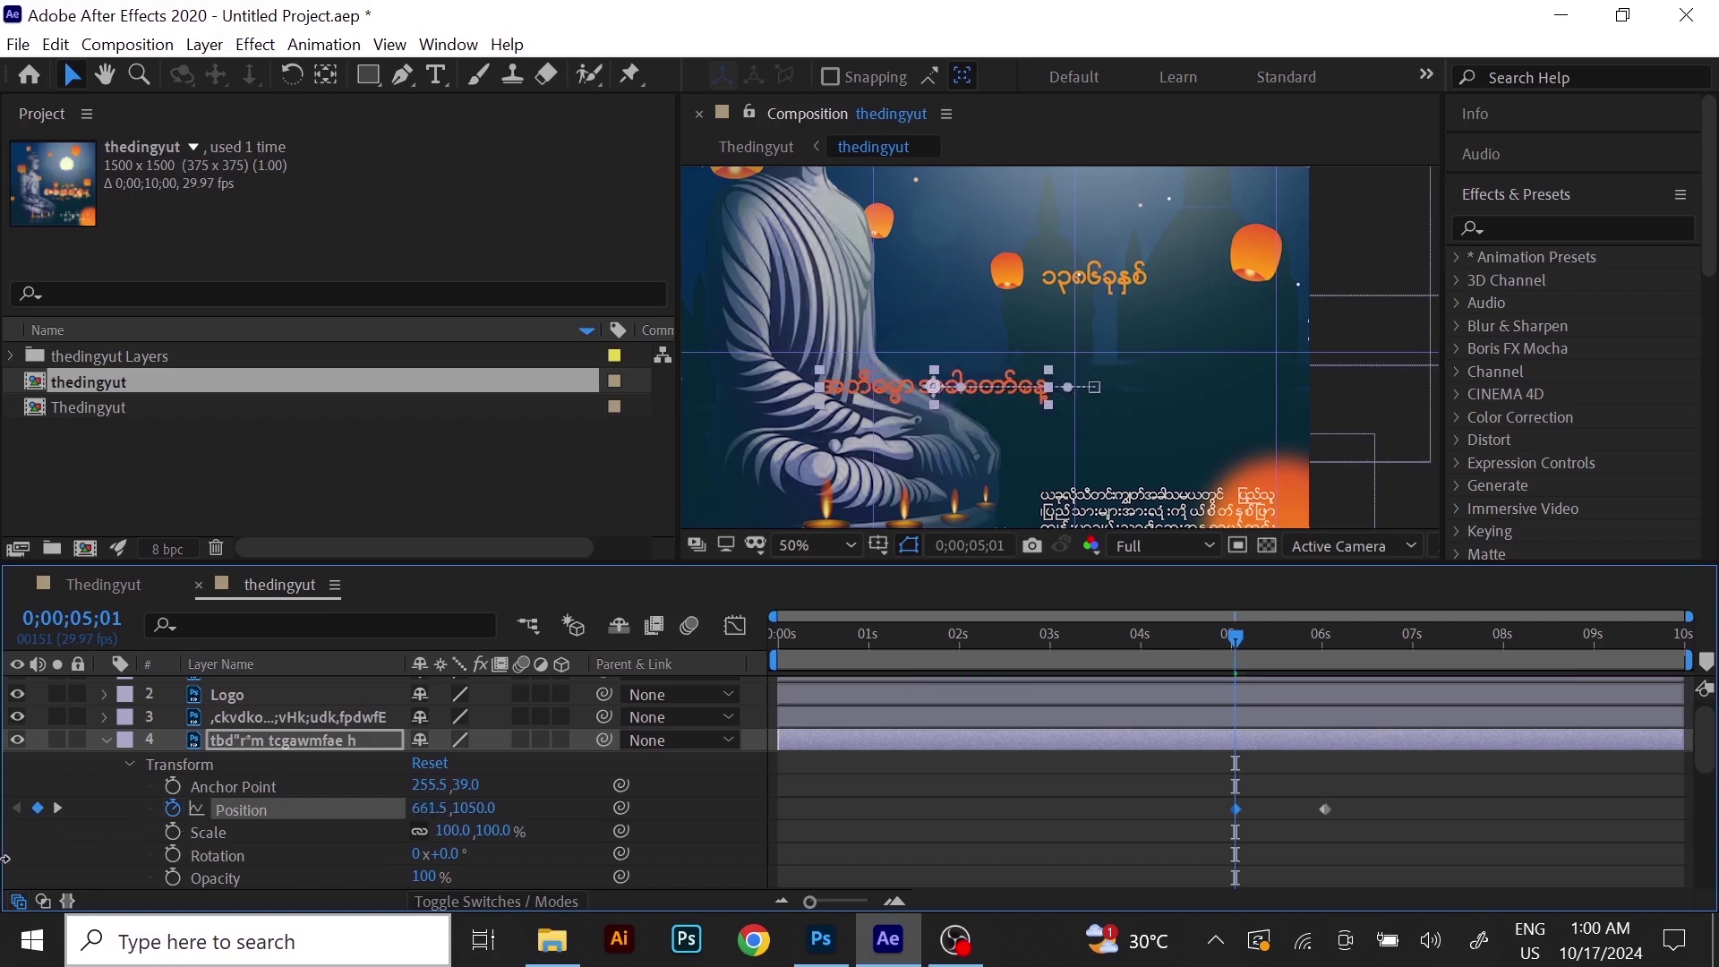
{"action": "left_click_drag", "start_coordinate": [439, 808], "coordinate": [233, 822]}
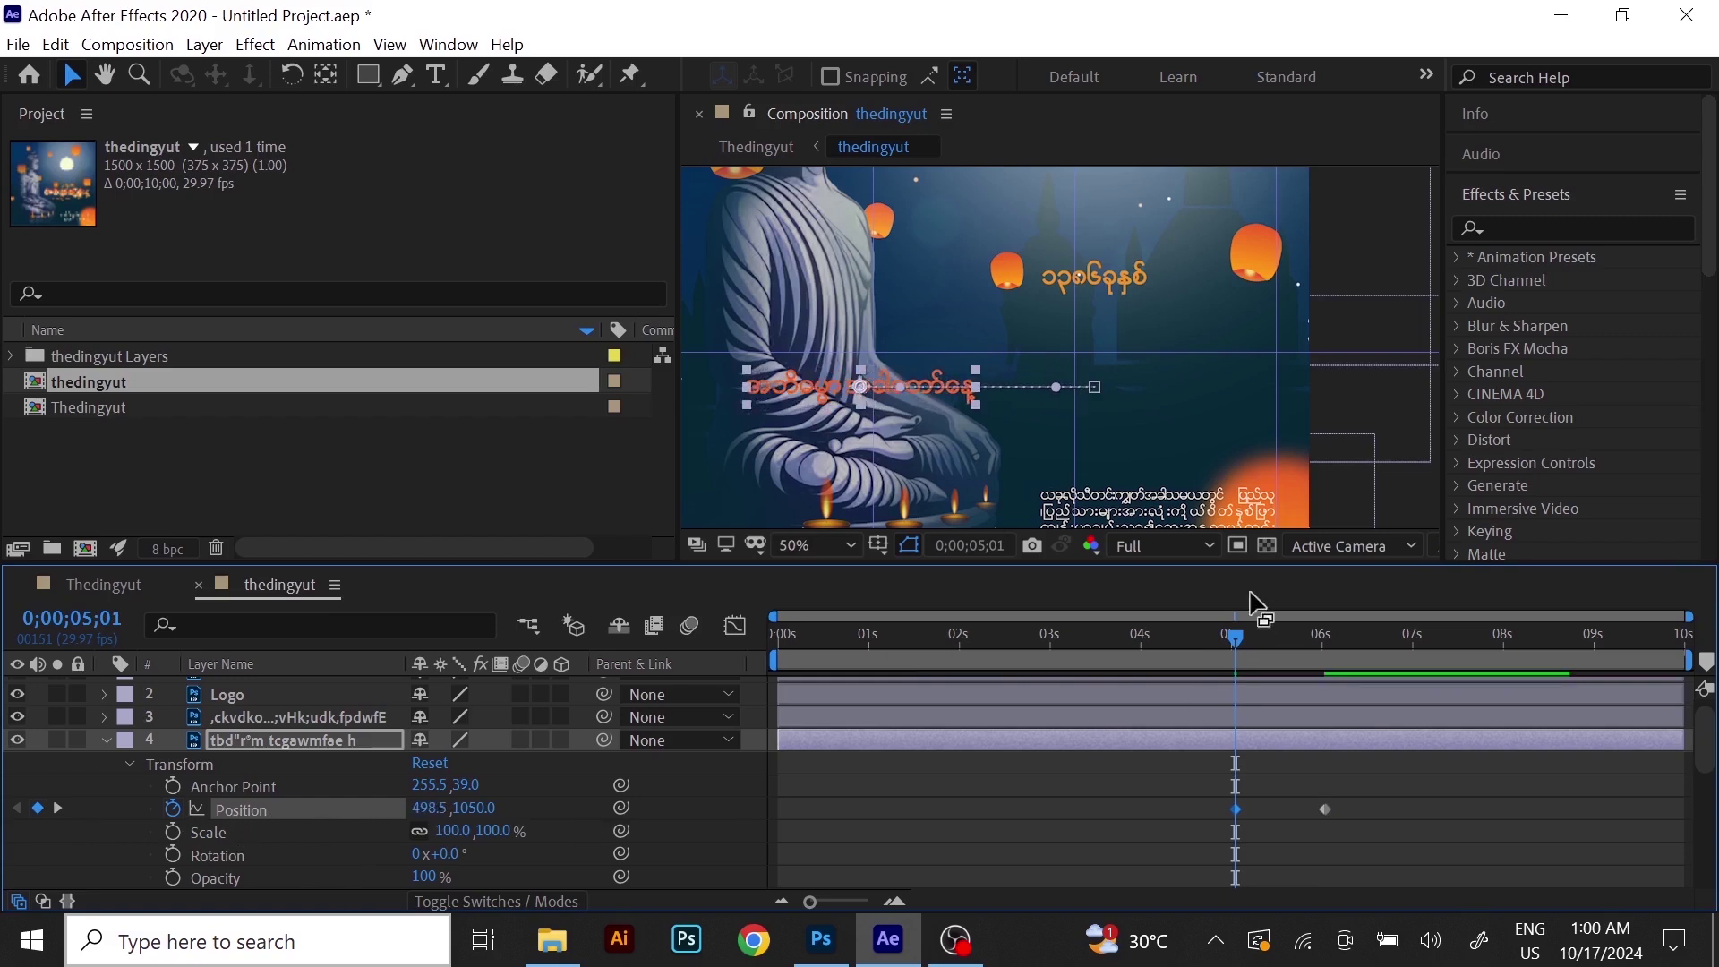
Trim the subtitle layer's start to 0;00;05;01 and preview its slide-in.
{"action": "left_click_drag", "start_coordinate": [1243, 632], "coordinate": [1346, 661]}
{"action": "left_click_drag", "start_coordinate": [1194, 686], "coordinate": [1050, 739]}
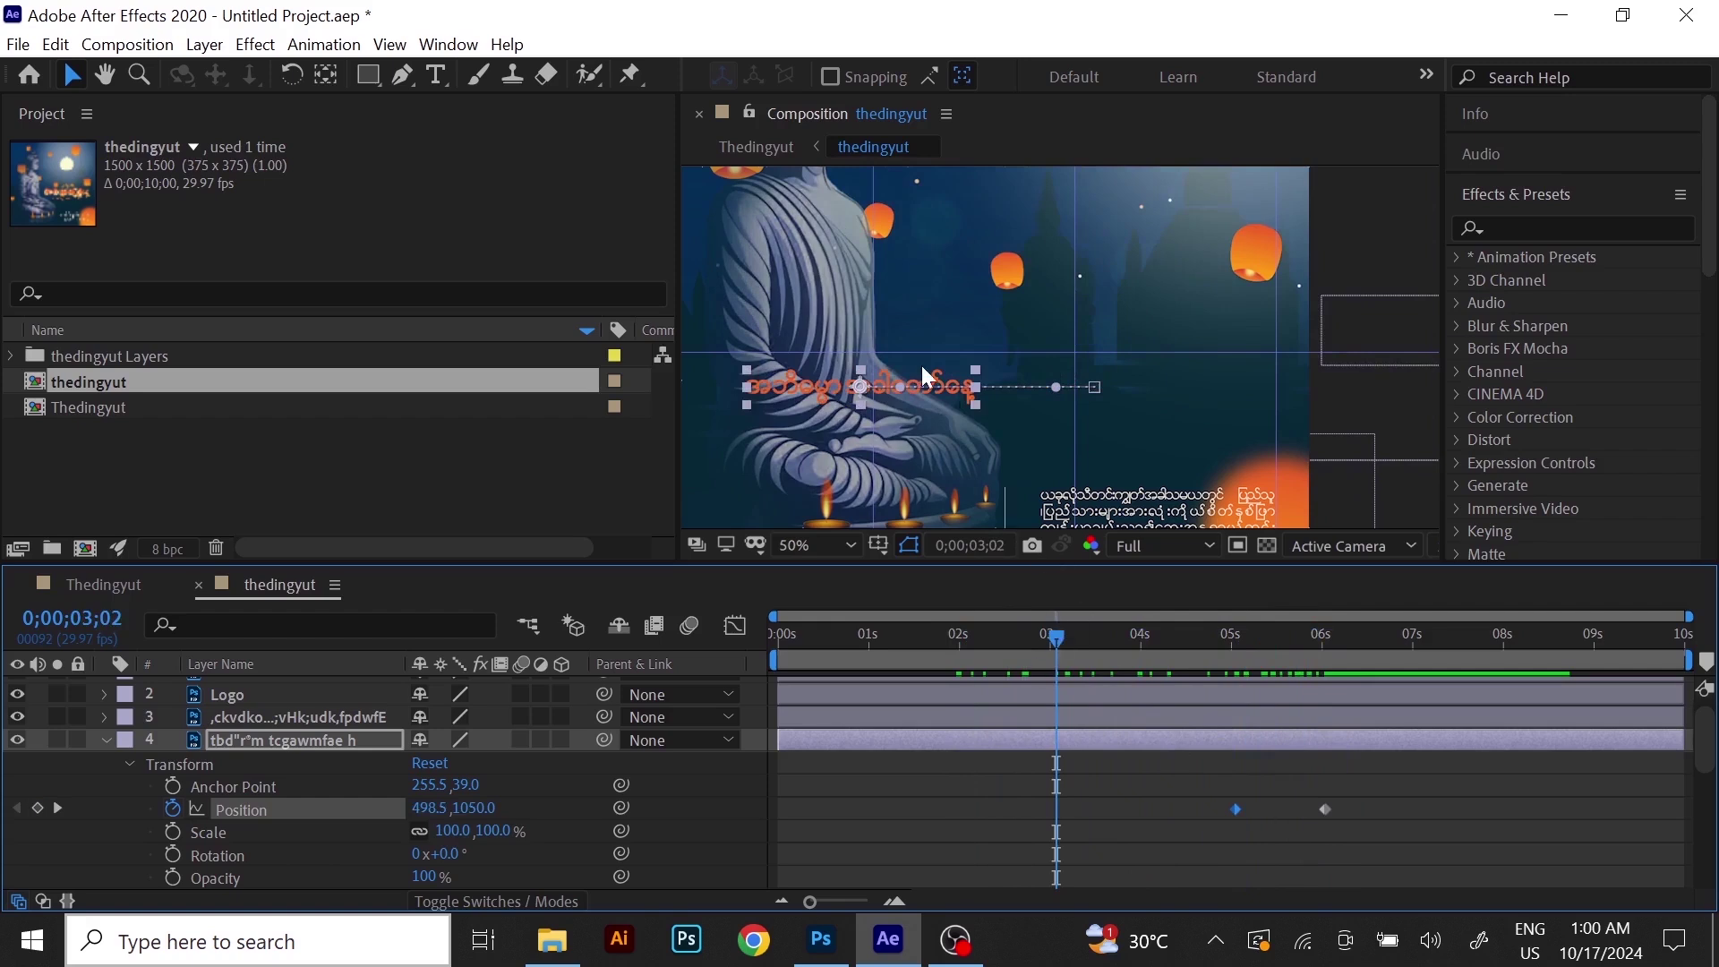
{"action": "left_click_drag", "start_coordinate": [1060, 642], "coordinate": [1233, 722]}
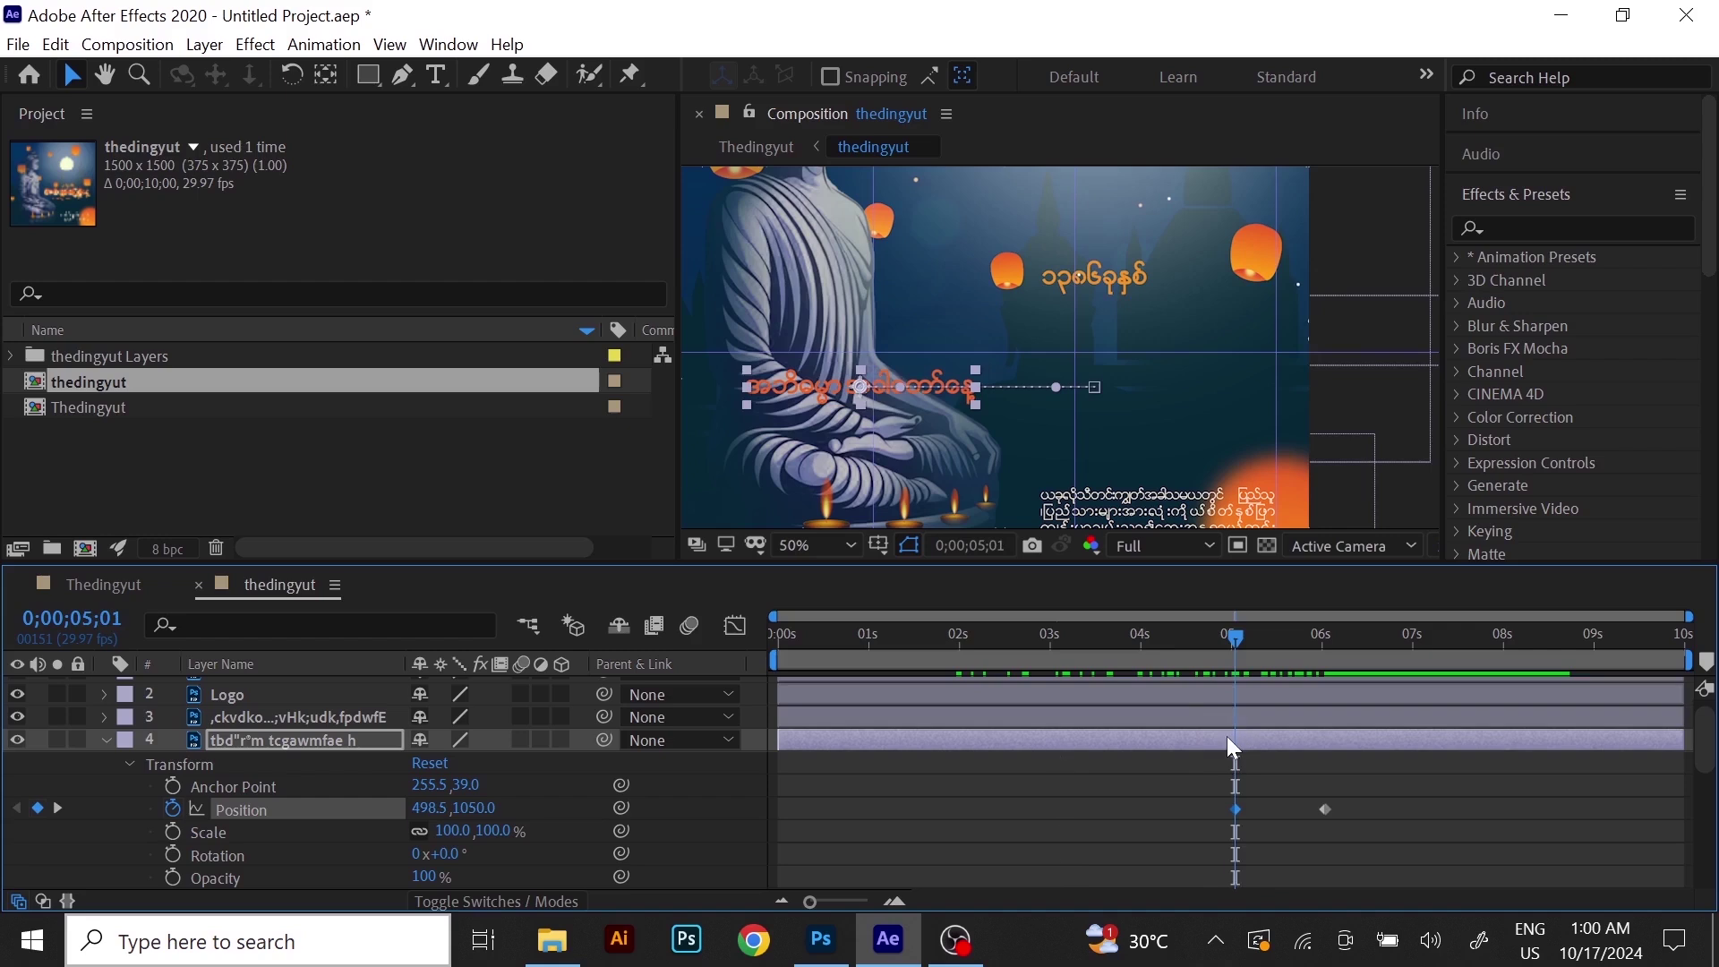
{"action": "key", "text": "alt+bracketleft"}
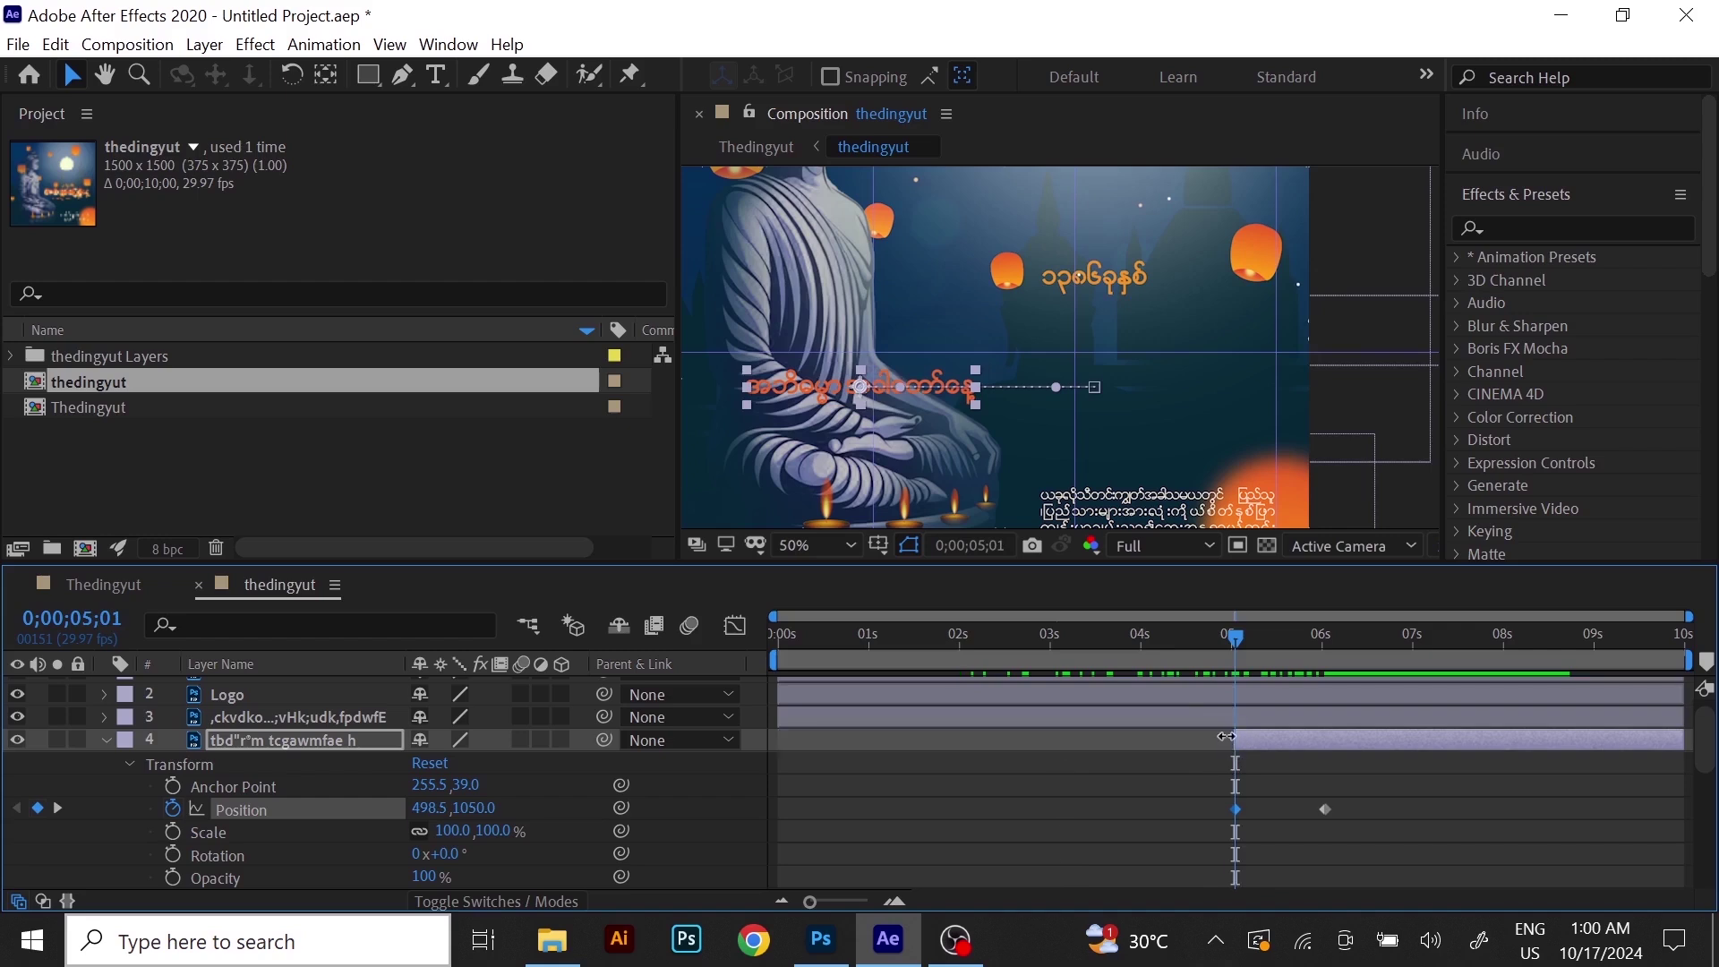
{"action": "left_click_drag", "start_coordinate": [1185, 647], "coordinate": [1037, 680]}
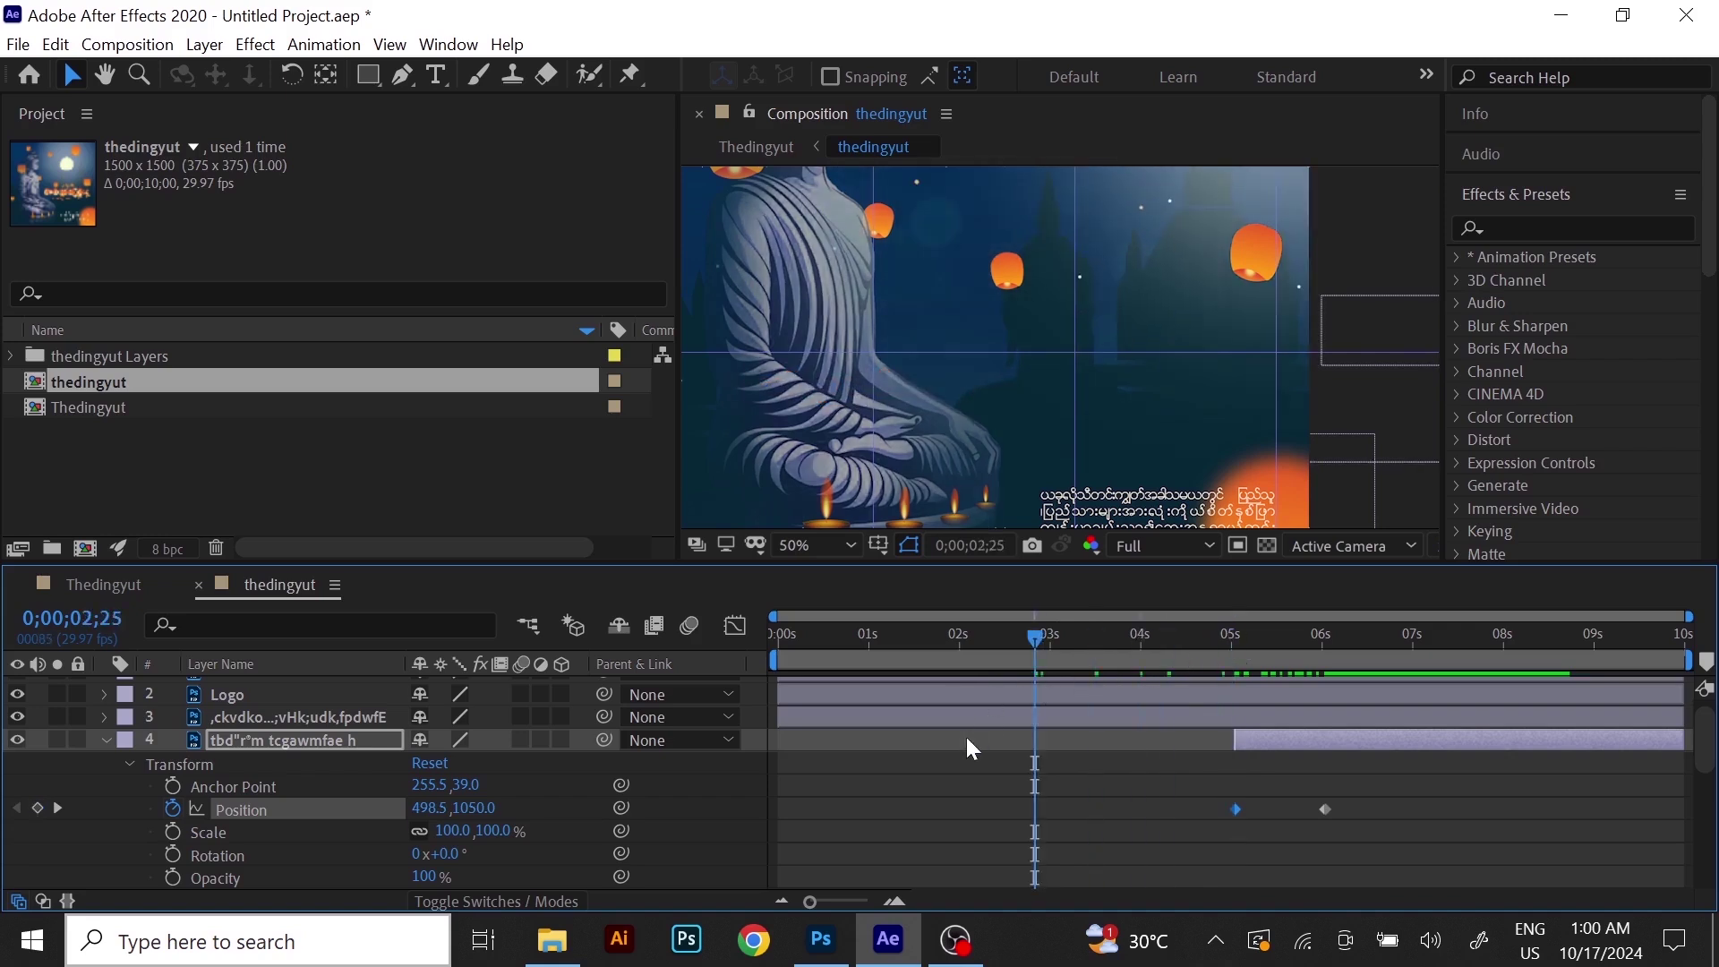
{"action": "key", "text": "space"}
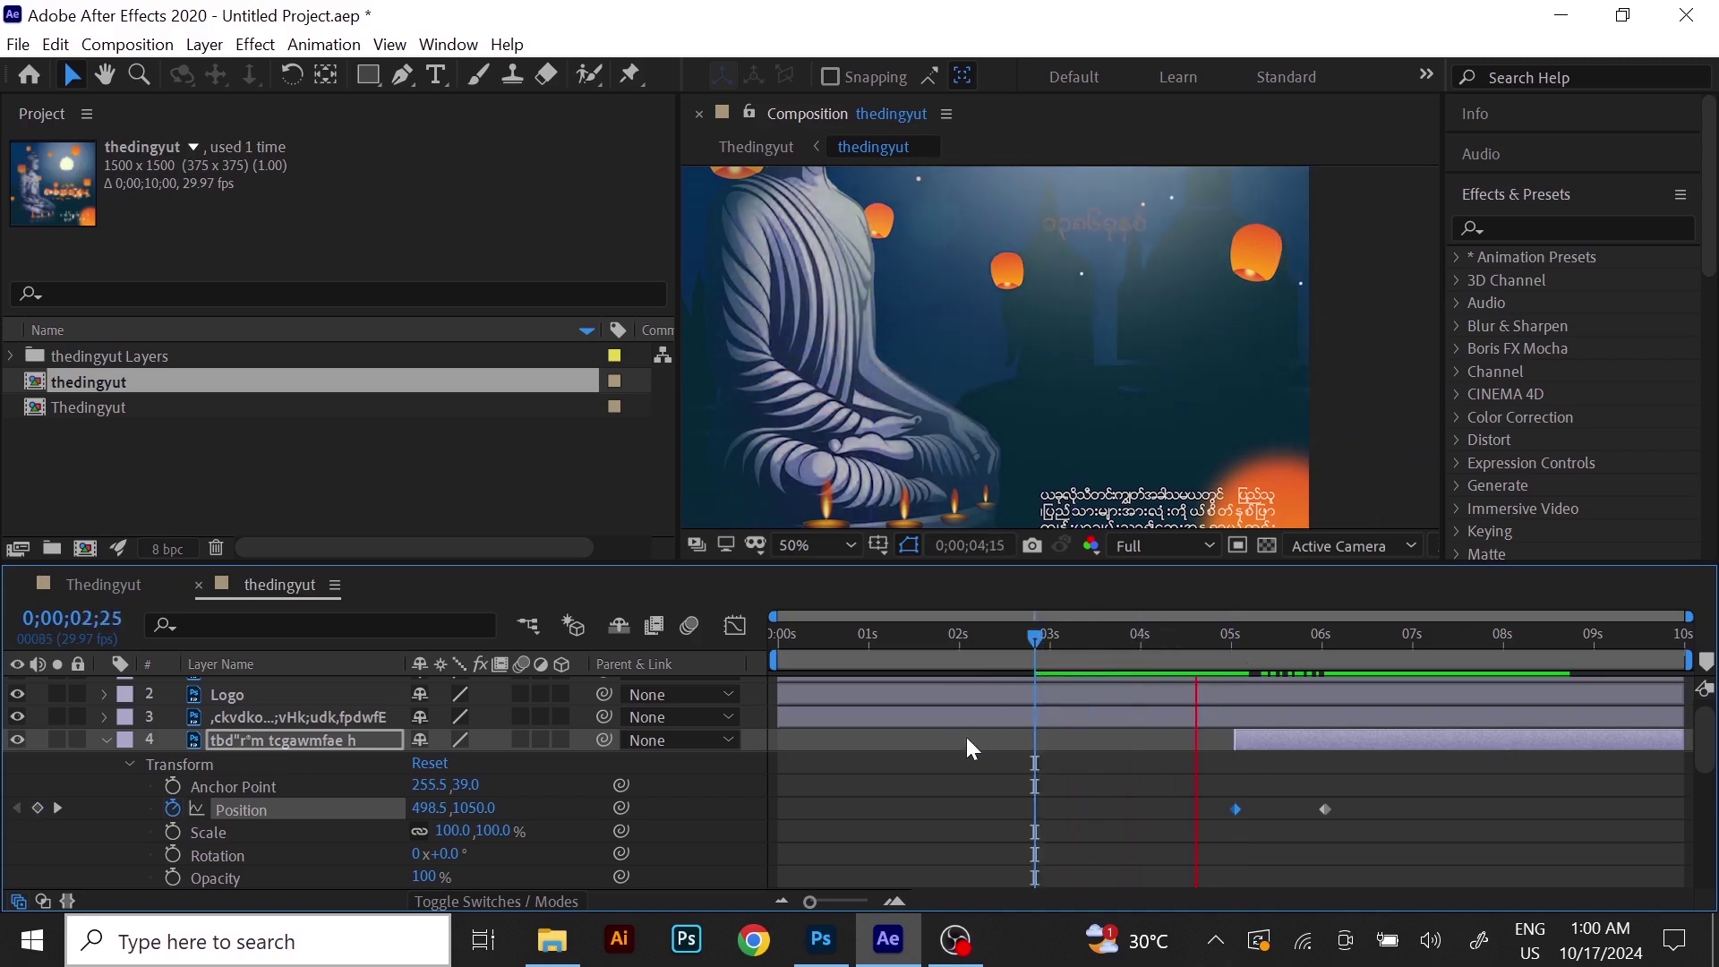
{"action": "key", "text": "space"}
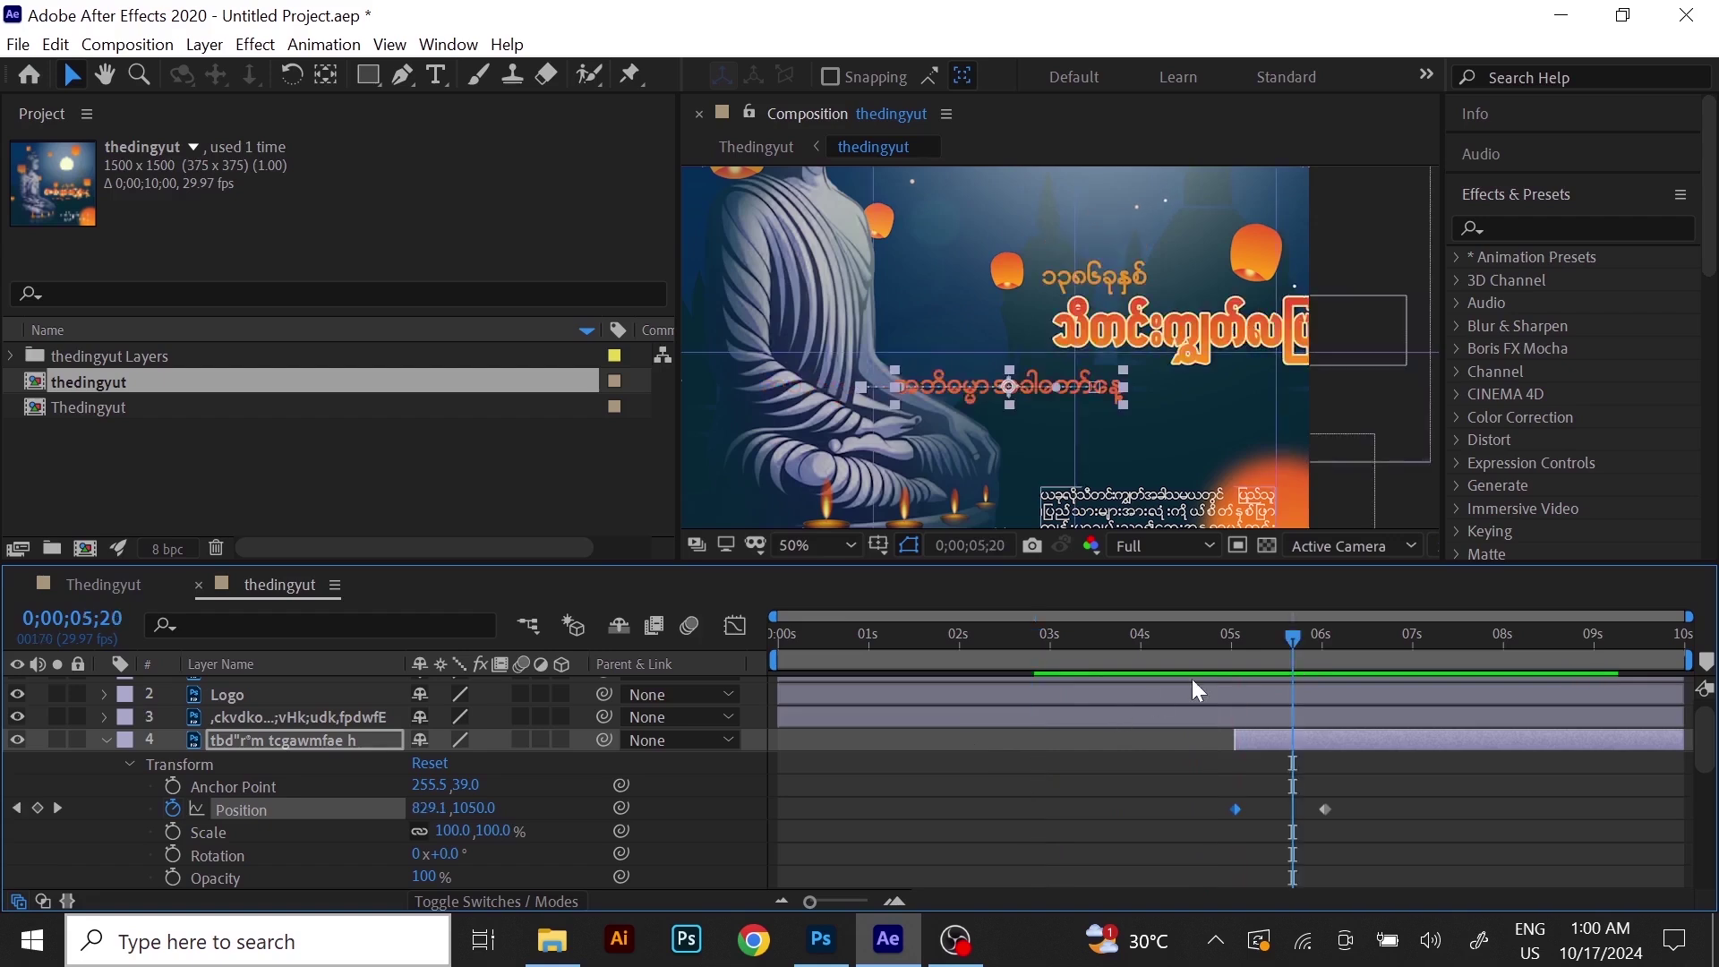
Try to fade in the subtitle layer by setting Opacity to 0% at 0;00;05;01 and 100% at 0;00;06;00, without enabling Opacity keyframing.
{"action": "mouse_move", "coordinate": [1259, 647]}
{"action": "left_mouse_down"}
{"action": "mouse_move", "coordinate": [1192, 669]}
{"action": "mouse_move", "coordinate": [1235, 668]}
{"action": "left_mouse_up"}
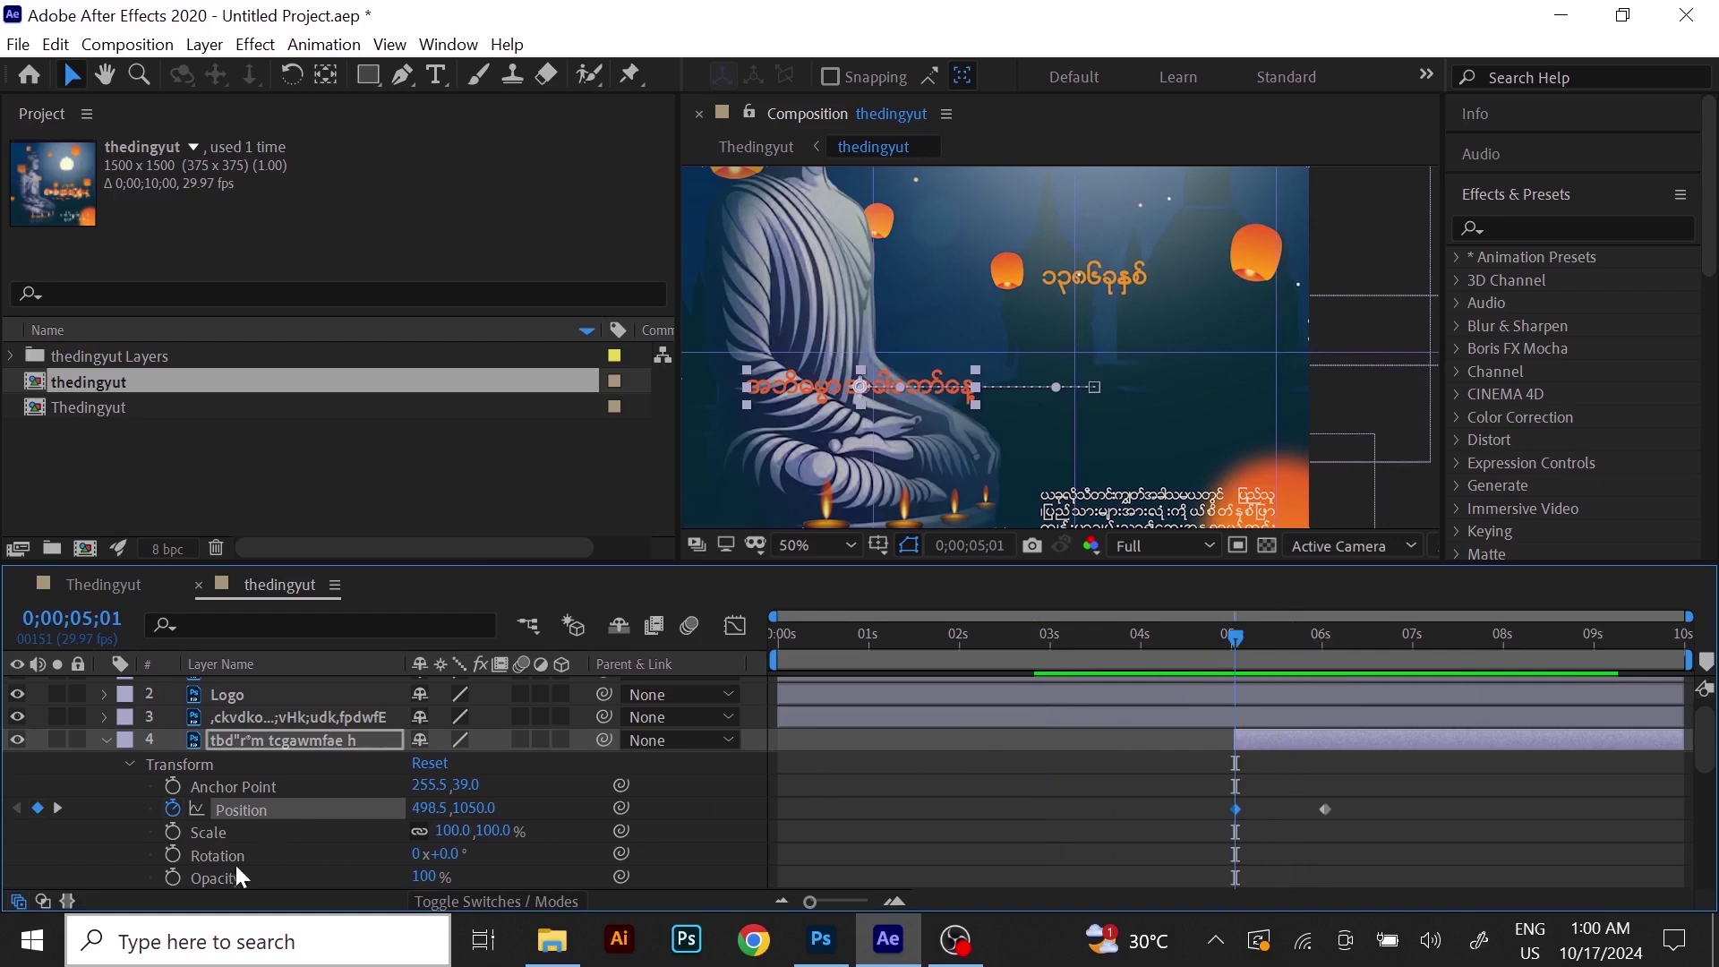
{"action": "left_click", "coordinate": [425, 878]}
{"action": "type", "text": "0"}
{"action": "key", "text": "Return"}
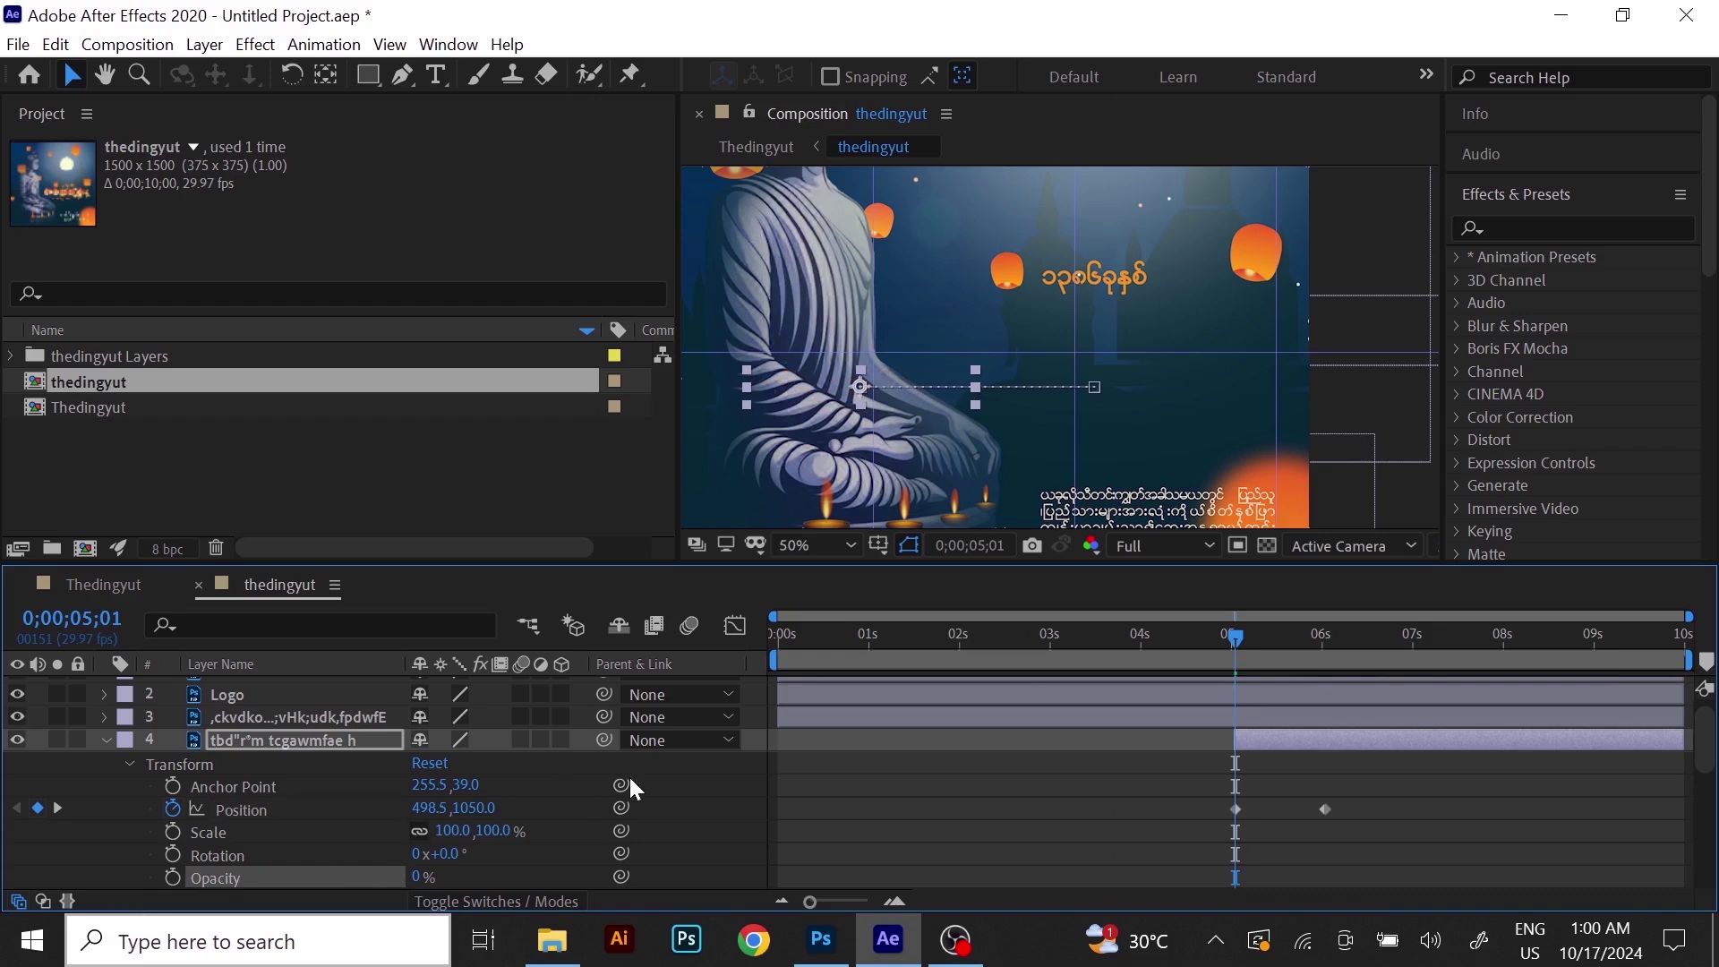
{"action": "left_click_drag", "start_coordinate": [1234, 634], "coordinate": [1323, 666]}
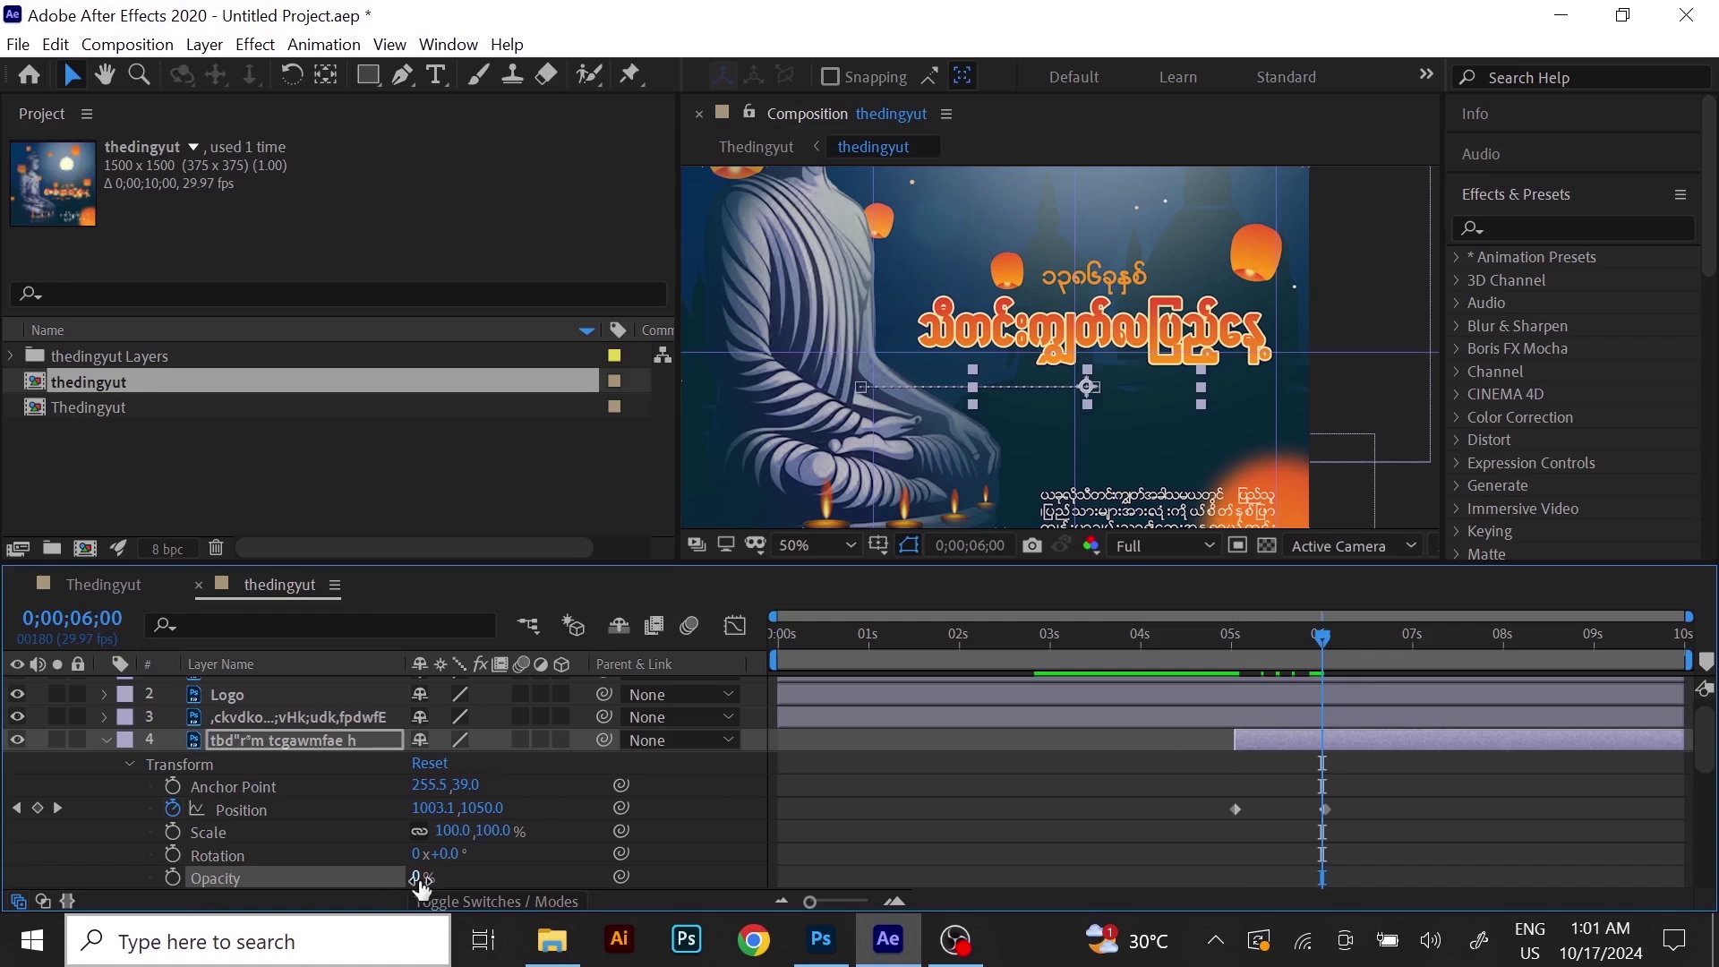
{"action": "left_click_drag", "start_coordinate": [420, 886], "coordinate": [690, 886]}
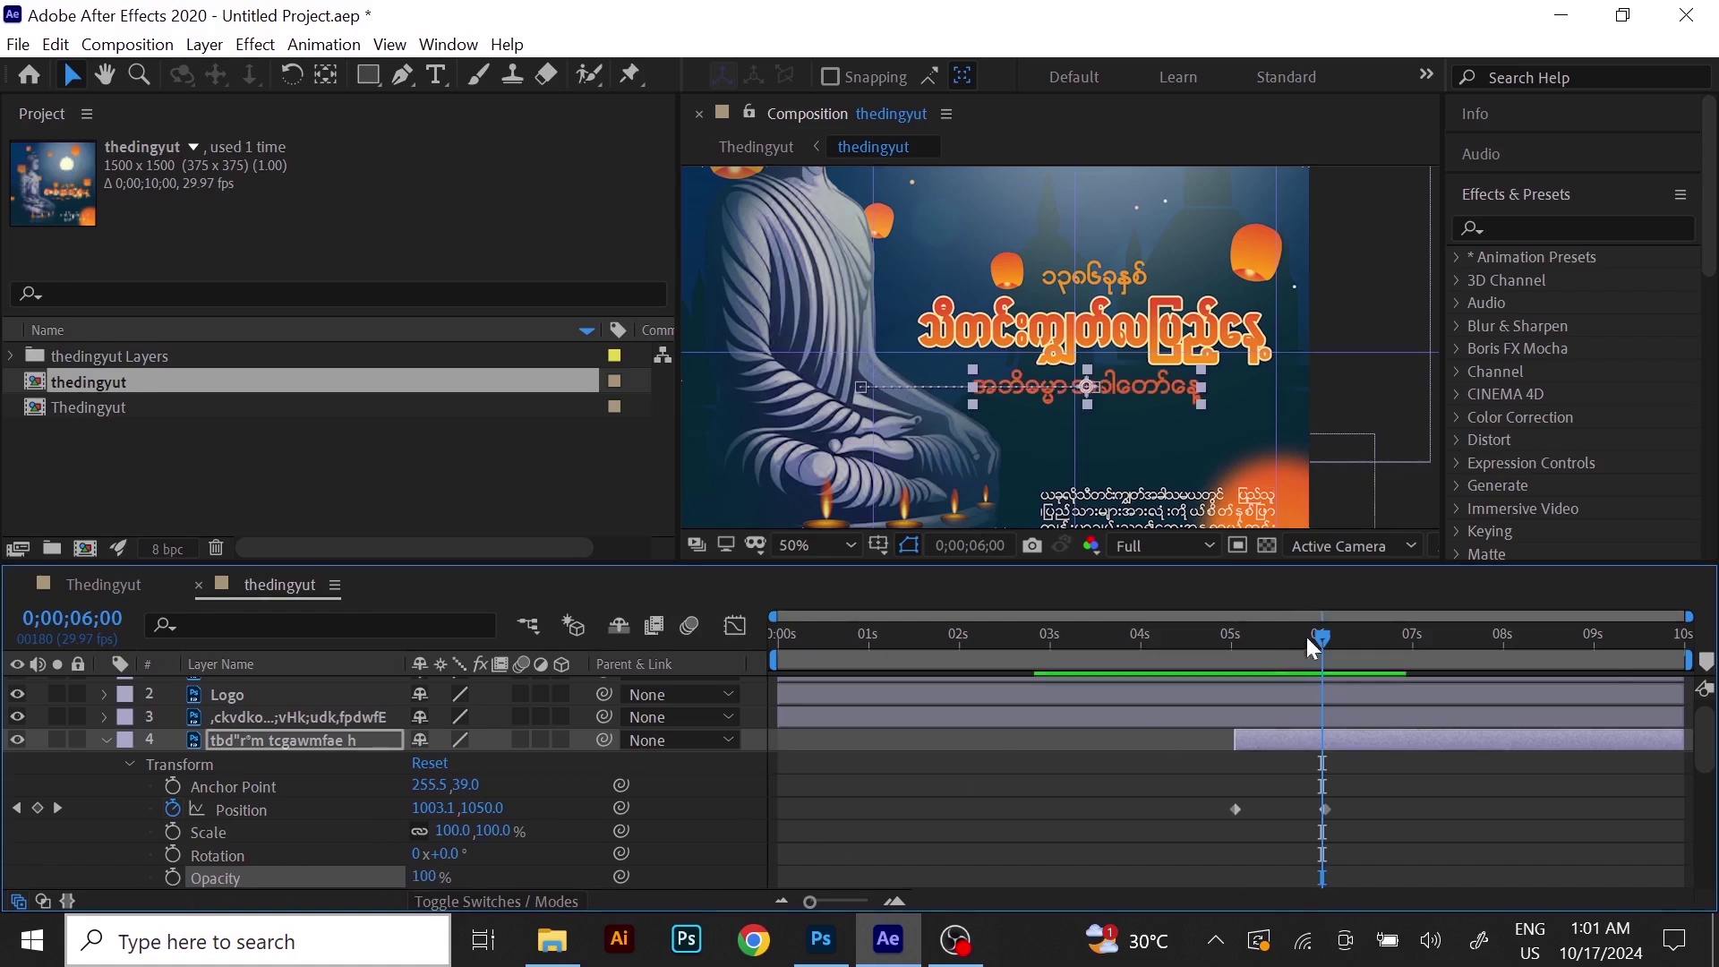
{"action": "left_click_drag", "start_coordinate": [1323, 637], "coordinate": [1225, 672]}
{"action": "key", "text": "space"}
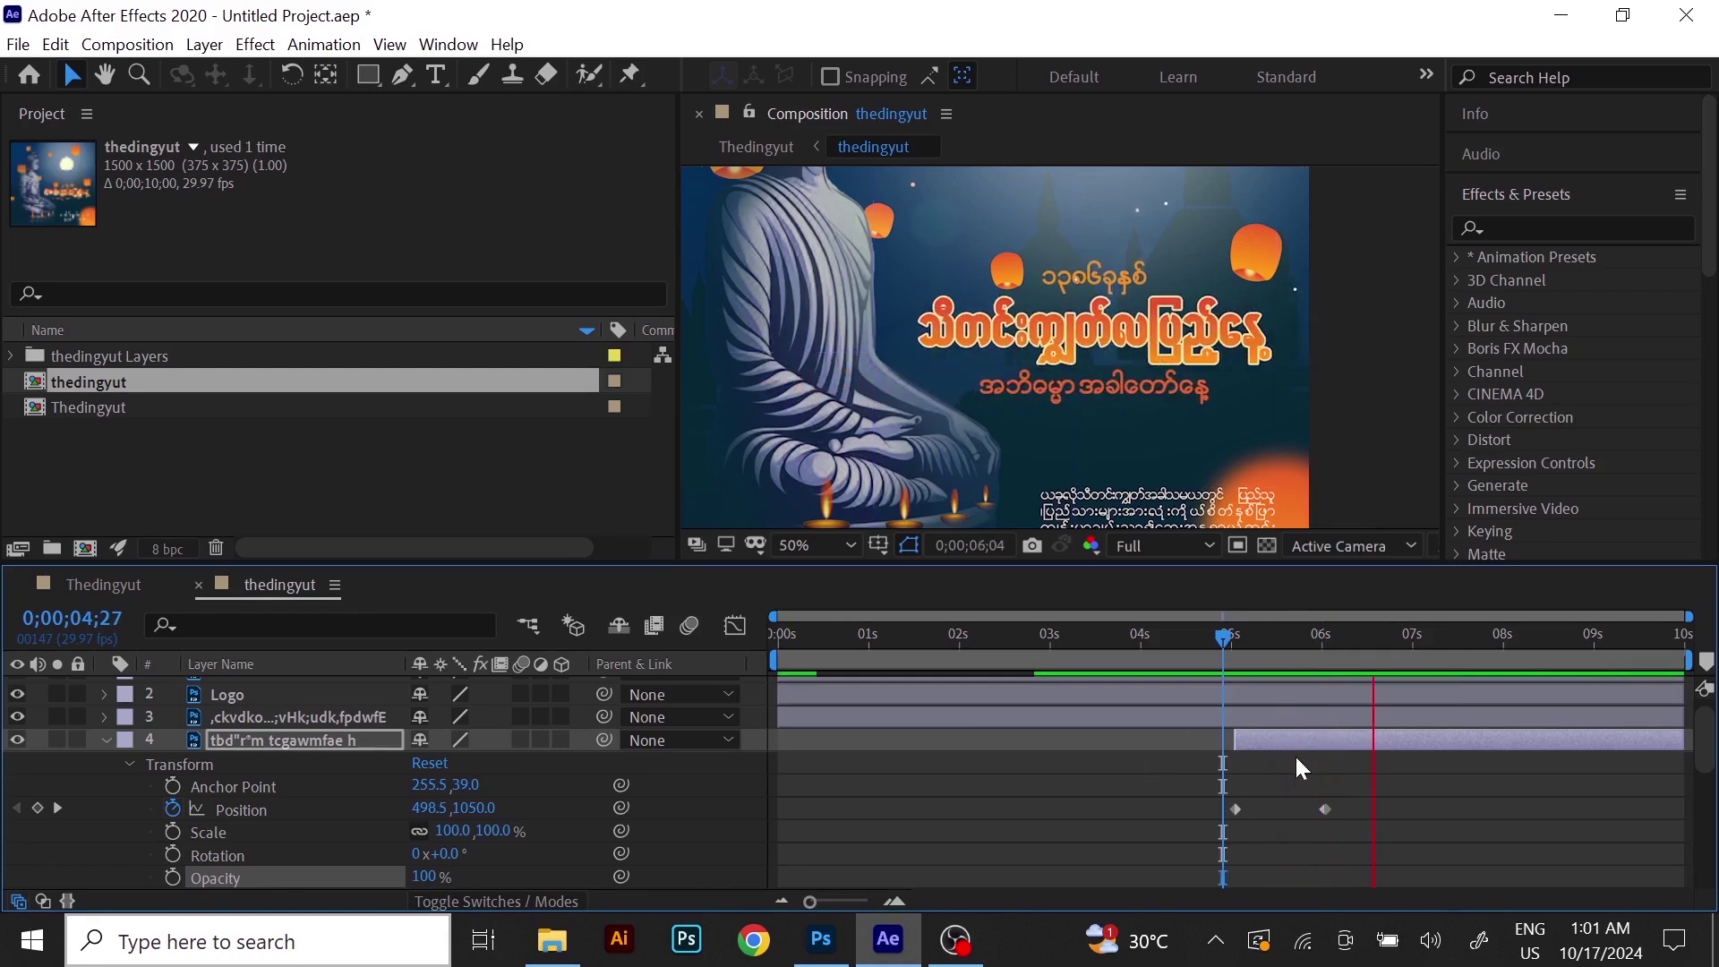
{"action": "key", "text": "space"}
{"action": "left_click_drag", "start_coordinate": [1369, 631], "coordinate": [1253, 675]}
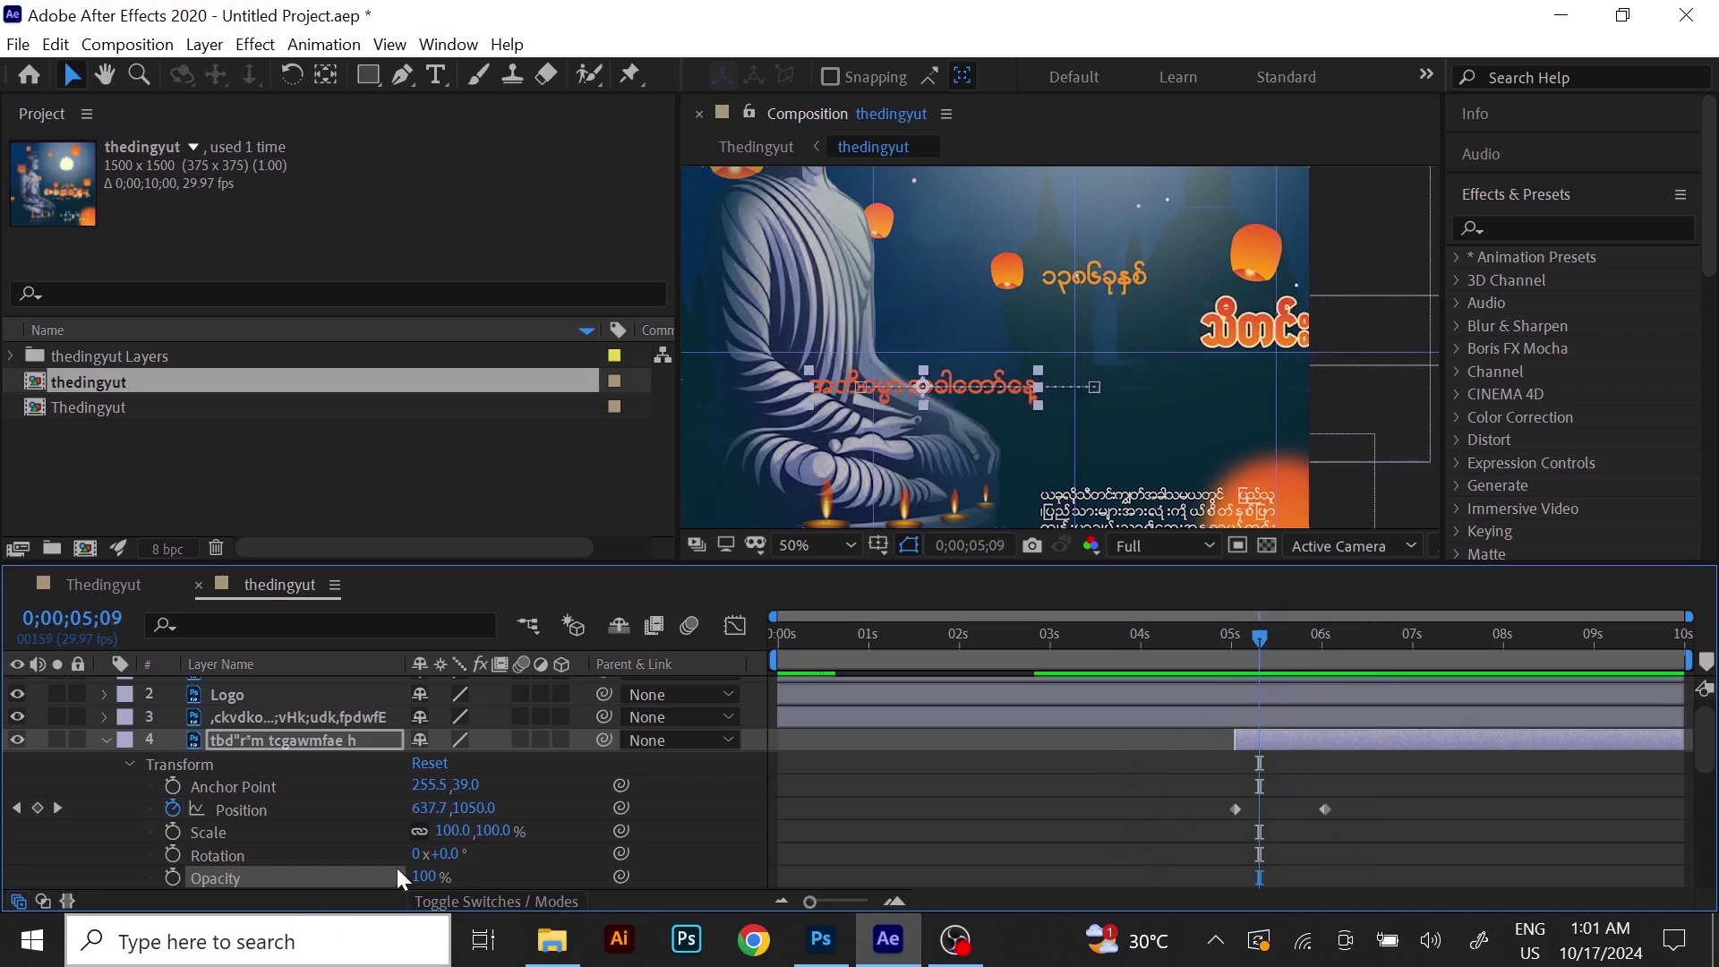
Keyframe the subtitle layer's Opacity from 0% at 0;00;05;01 to 100% at 0;00;06;01.
{"action": "left_click_drag", "start_coordinate": [1263, 645], "coordinate": [1234, 663]}
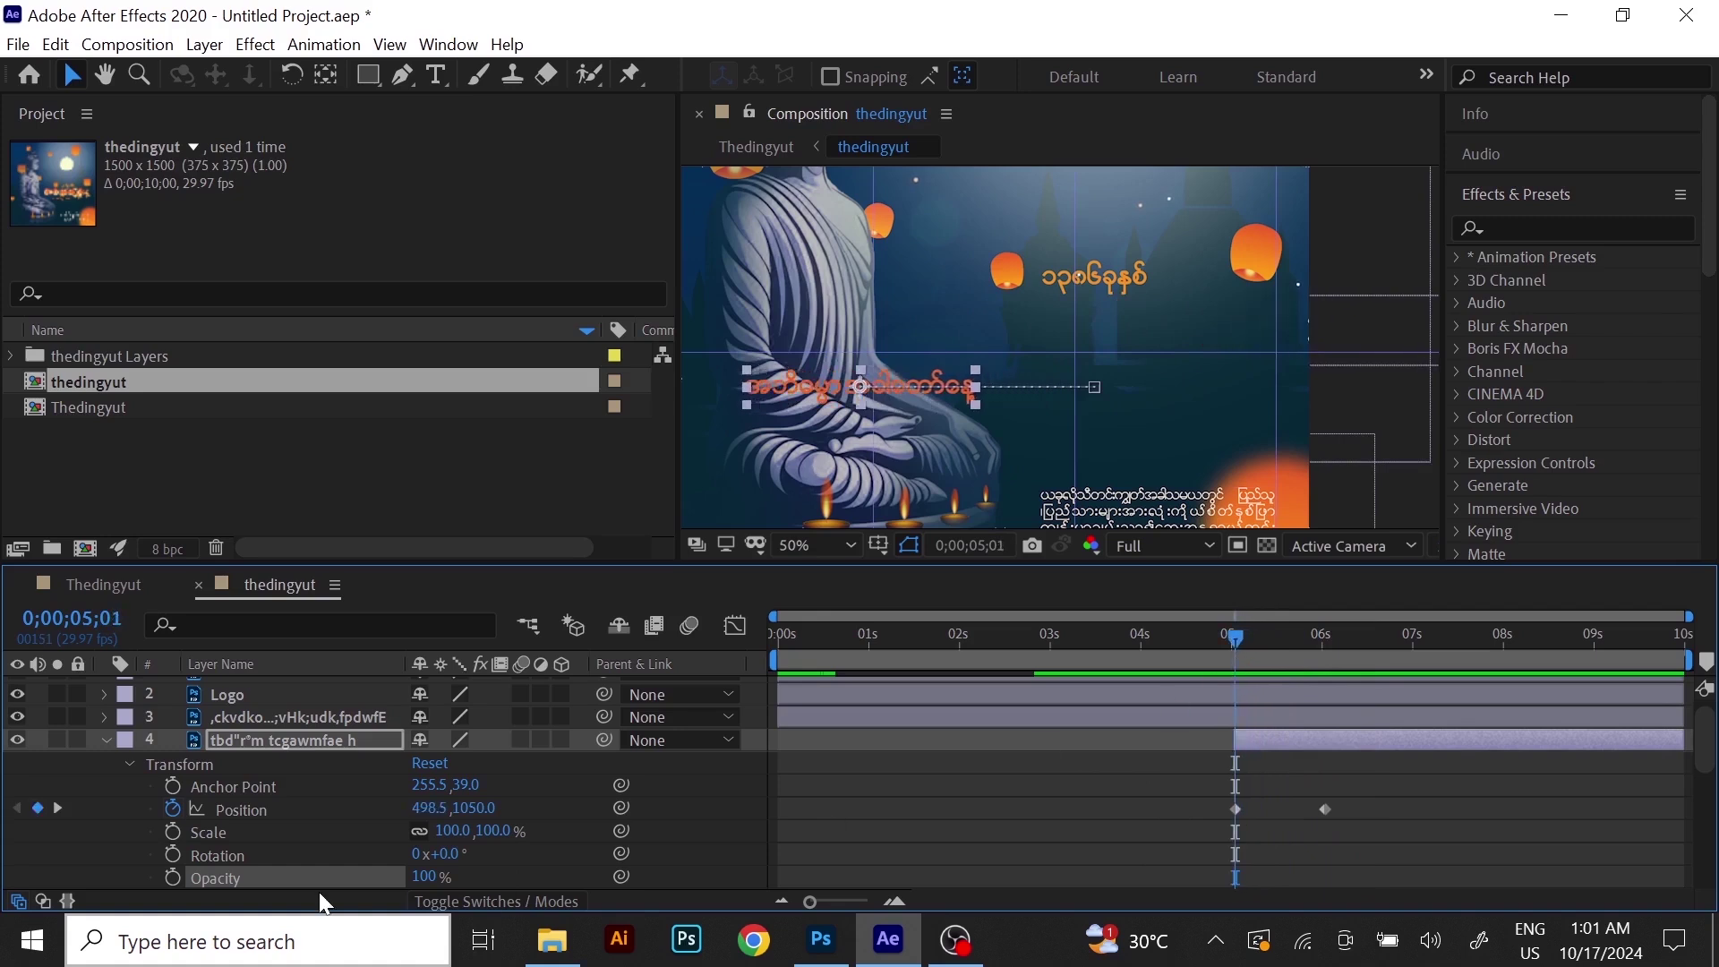
{"action": "left_click_drag", "start_coordinate": [421, 884], "coordinate": [164, 880]}
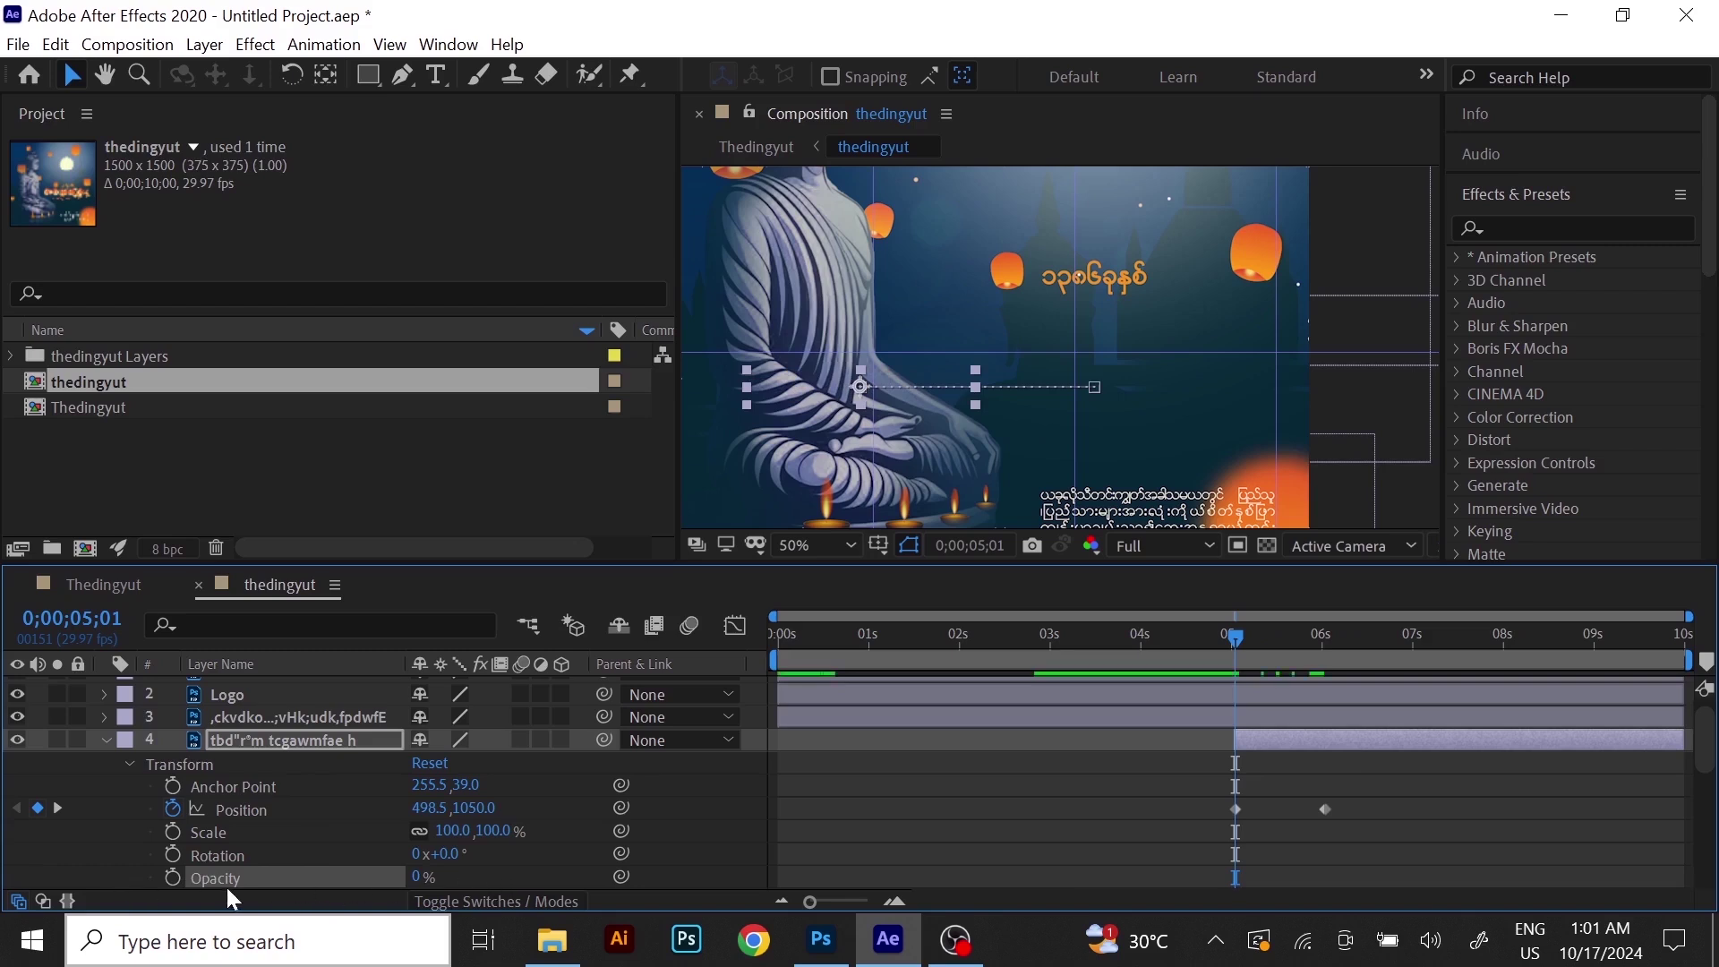
{"action": "left_click", "coordinate": [174, 877]}
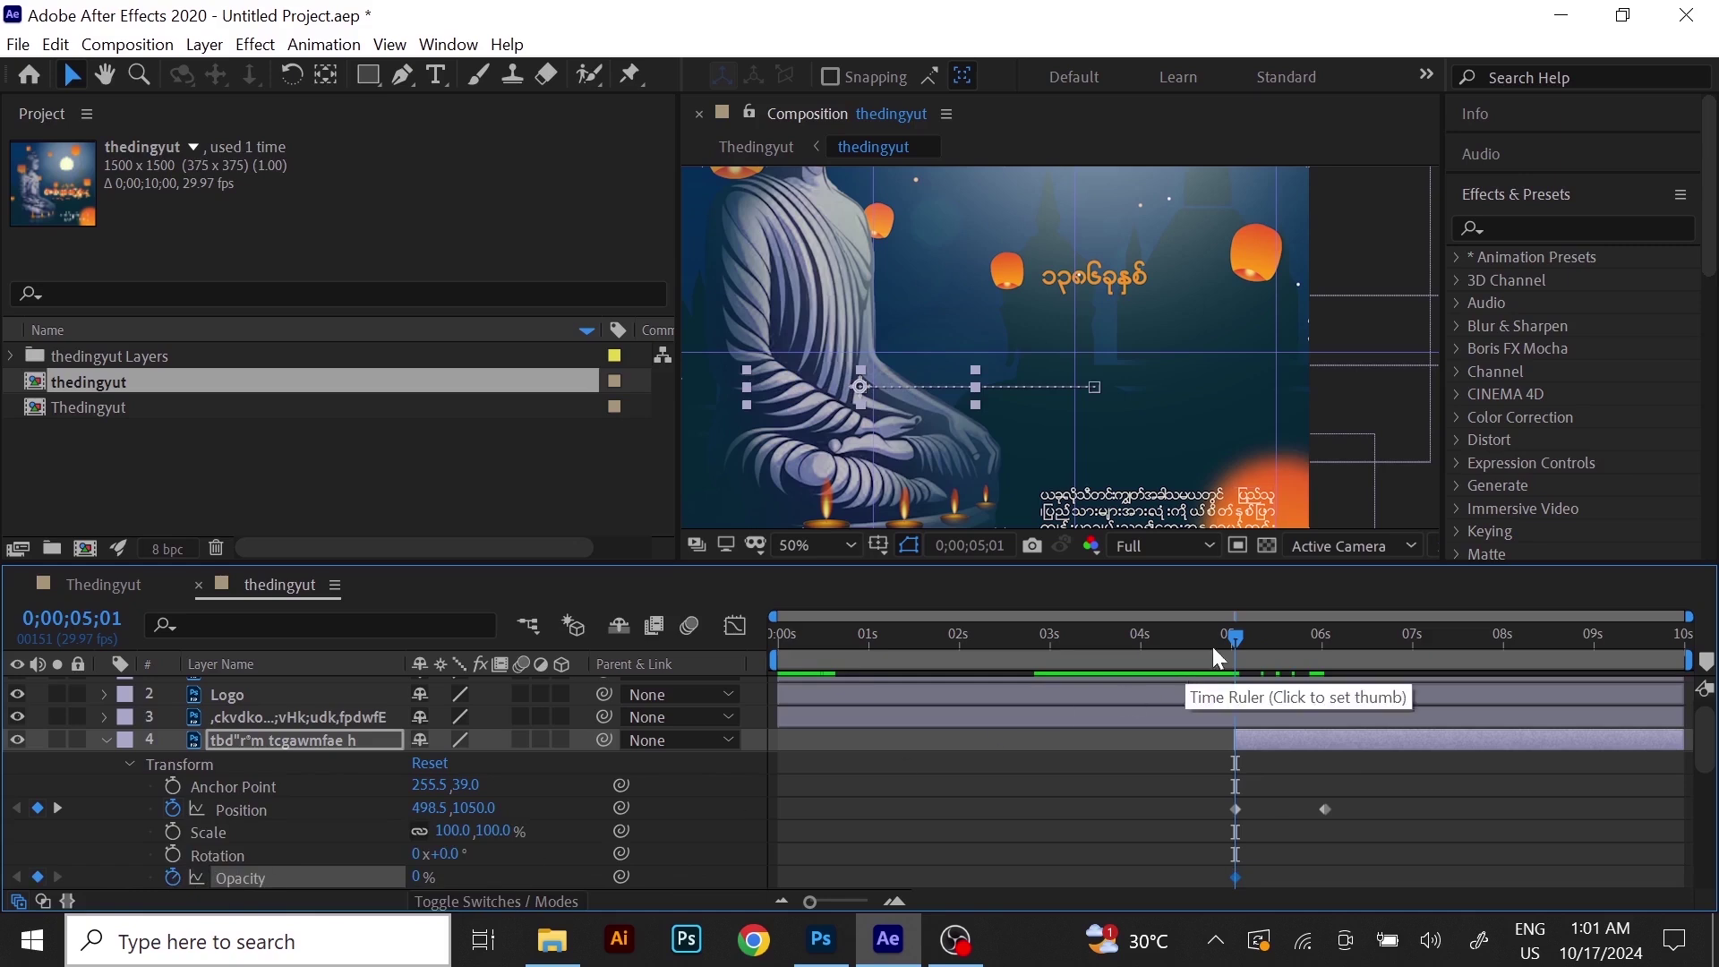
{"action": "left_click_drag", "start_coordinate": [1234, 640], "coordinate": [1323, 659]}
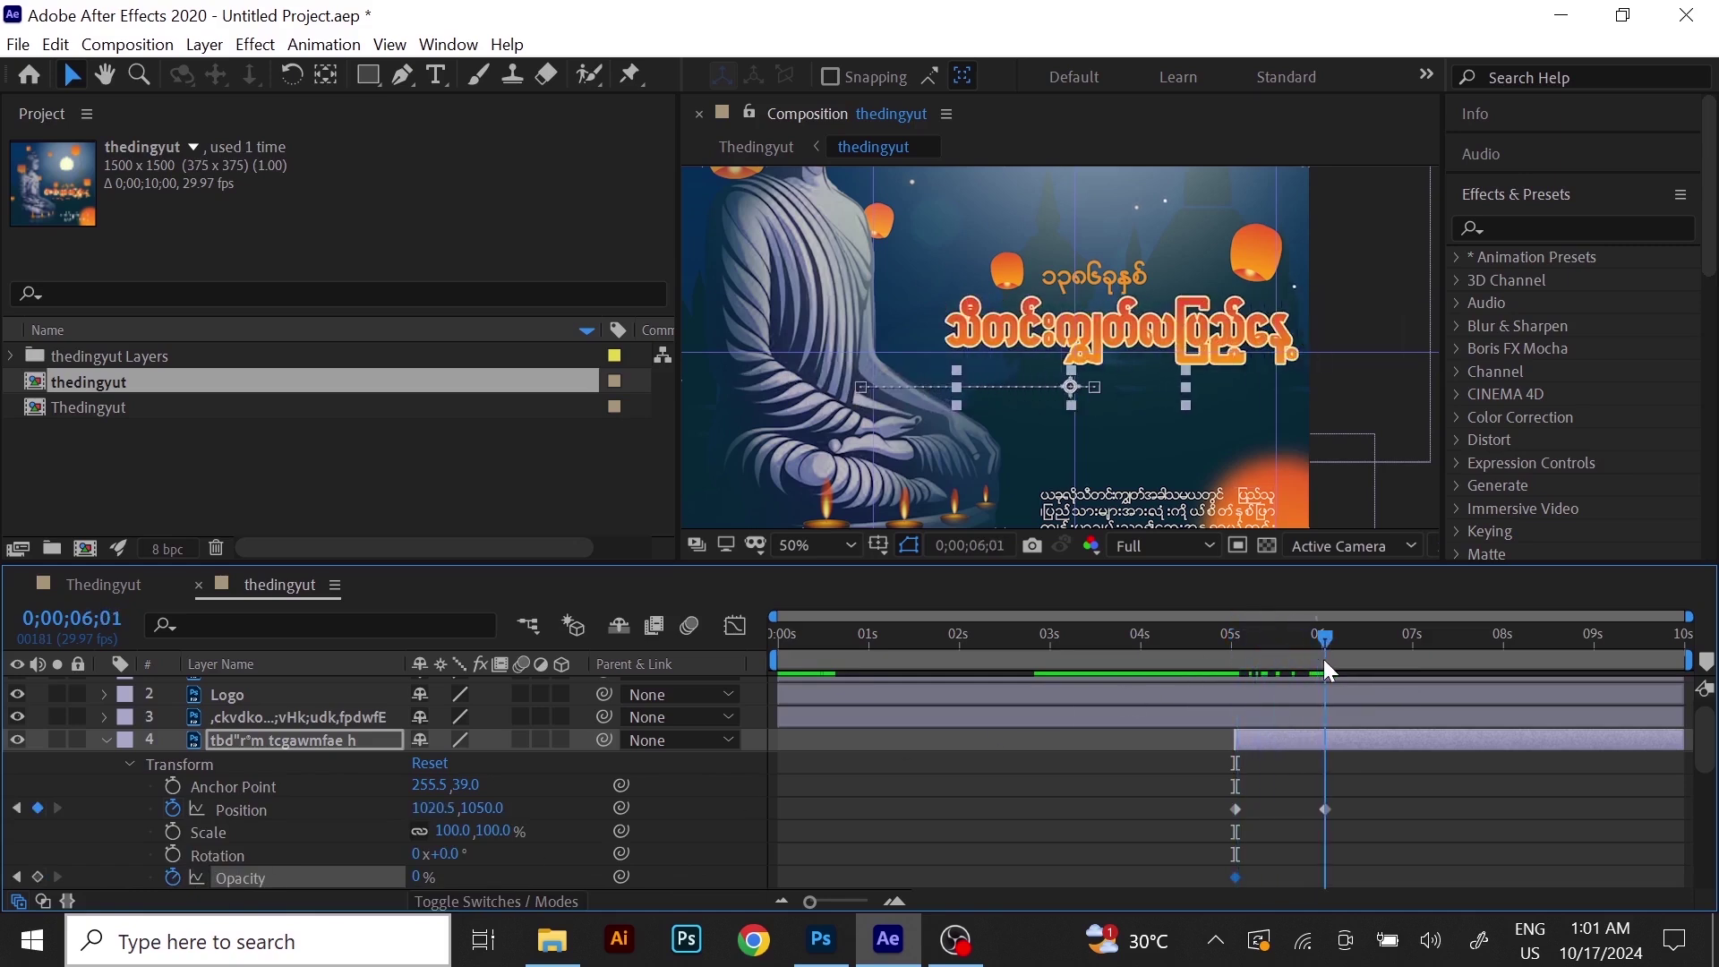
{"action": "left_click_drag", "start_coordinate": [421, 877], "coordinate": [882, 868]}
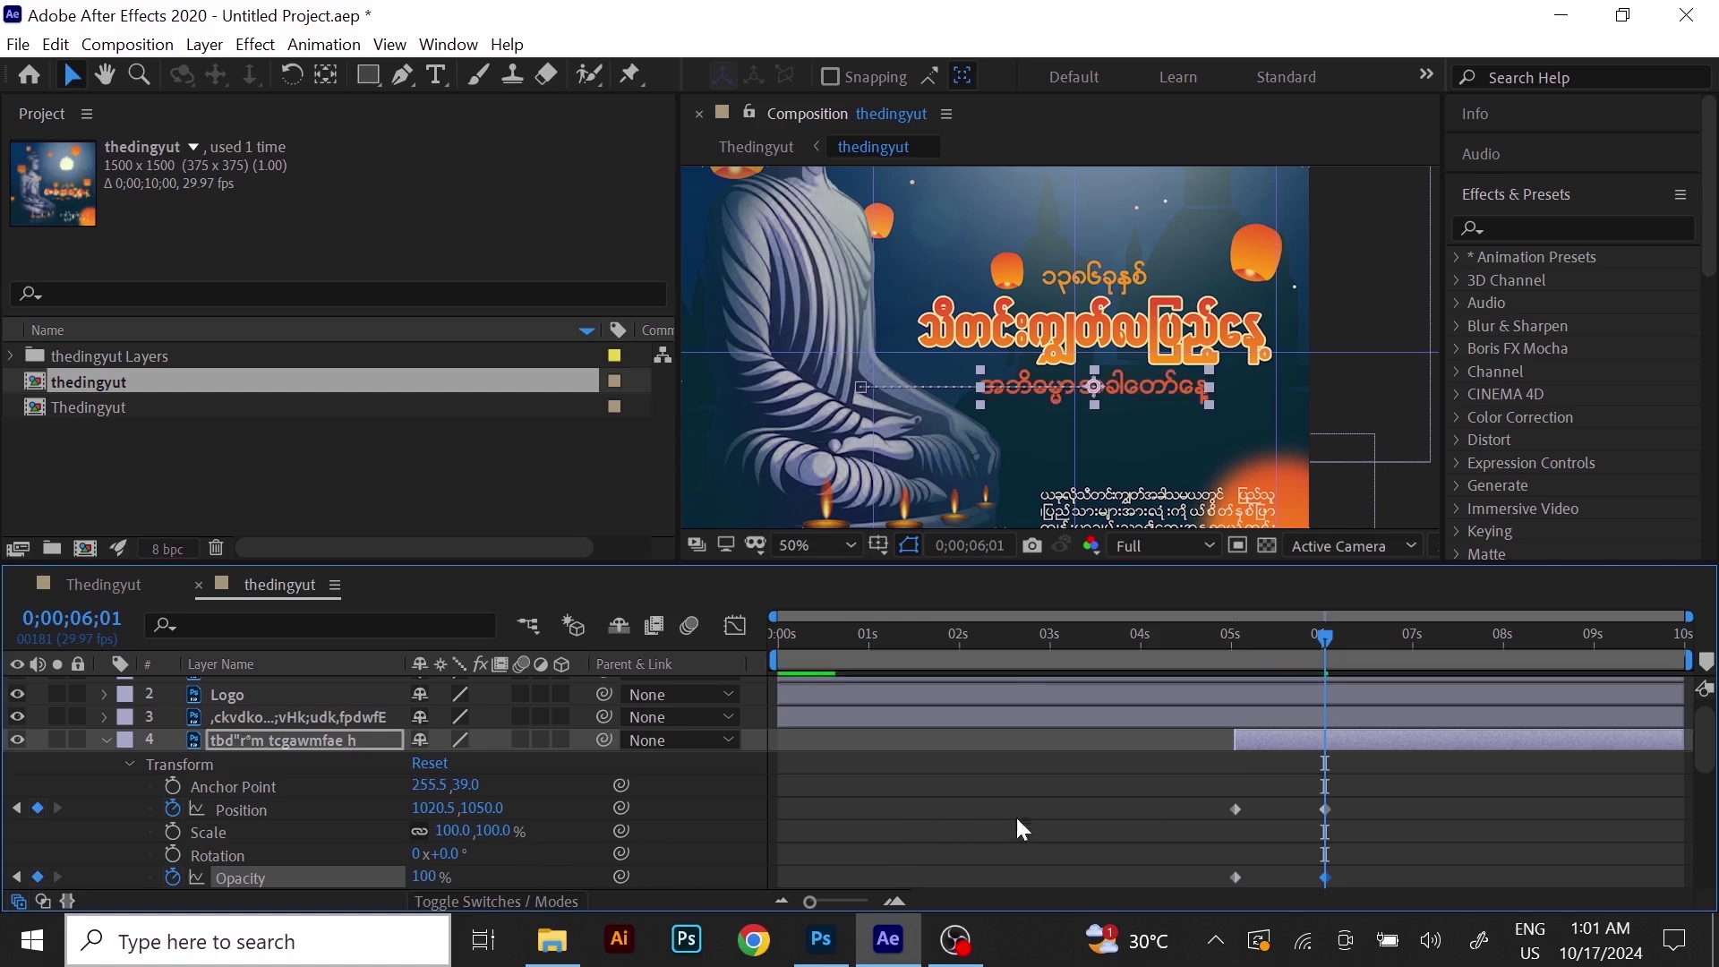
Preview the subtitle's combined slide and fade-in, starting from 0;00;04;04.
{"action": "left_click_drag", "start_coordinate": [1330, 639], "coordinate": [1159, 689]}
{"action": "key", "text": "space"}
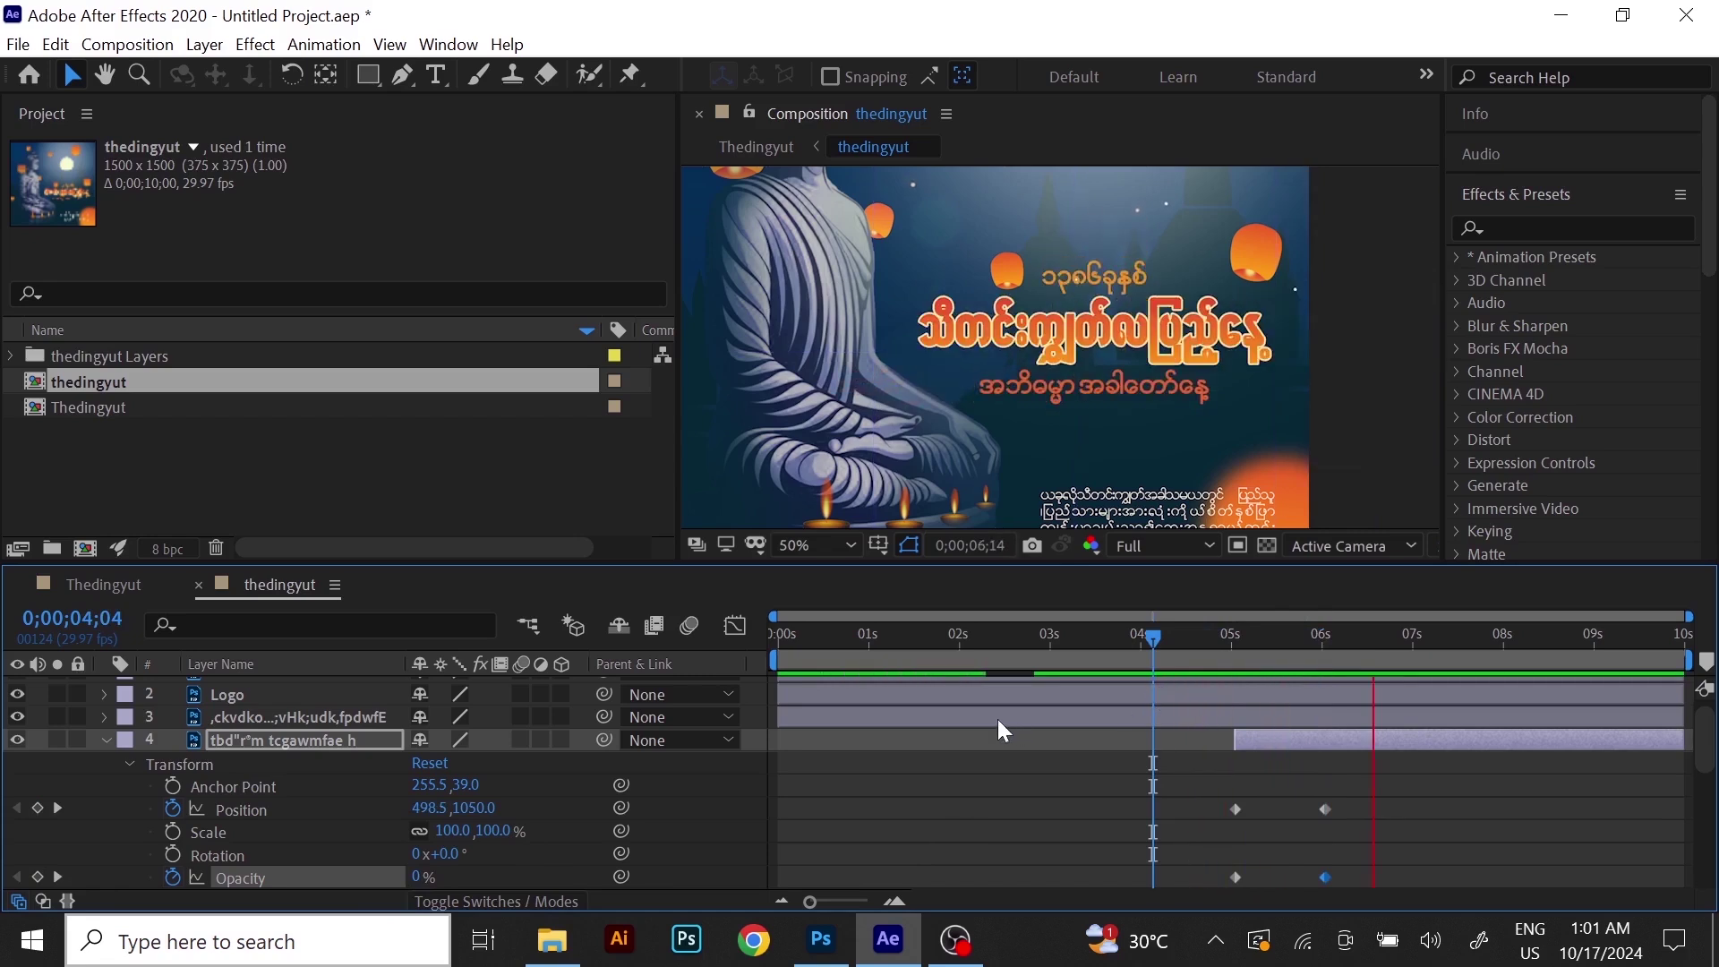
{"action": "key", "text": "space"}
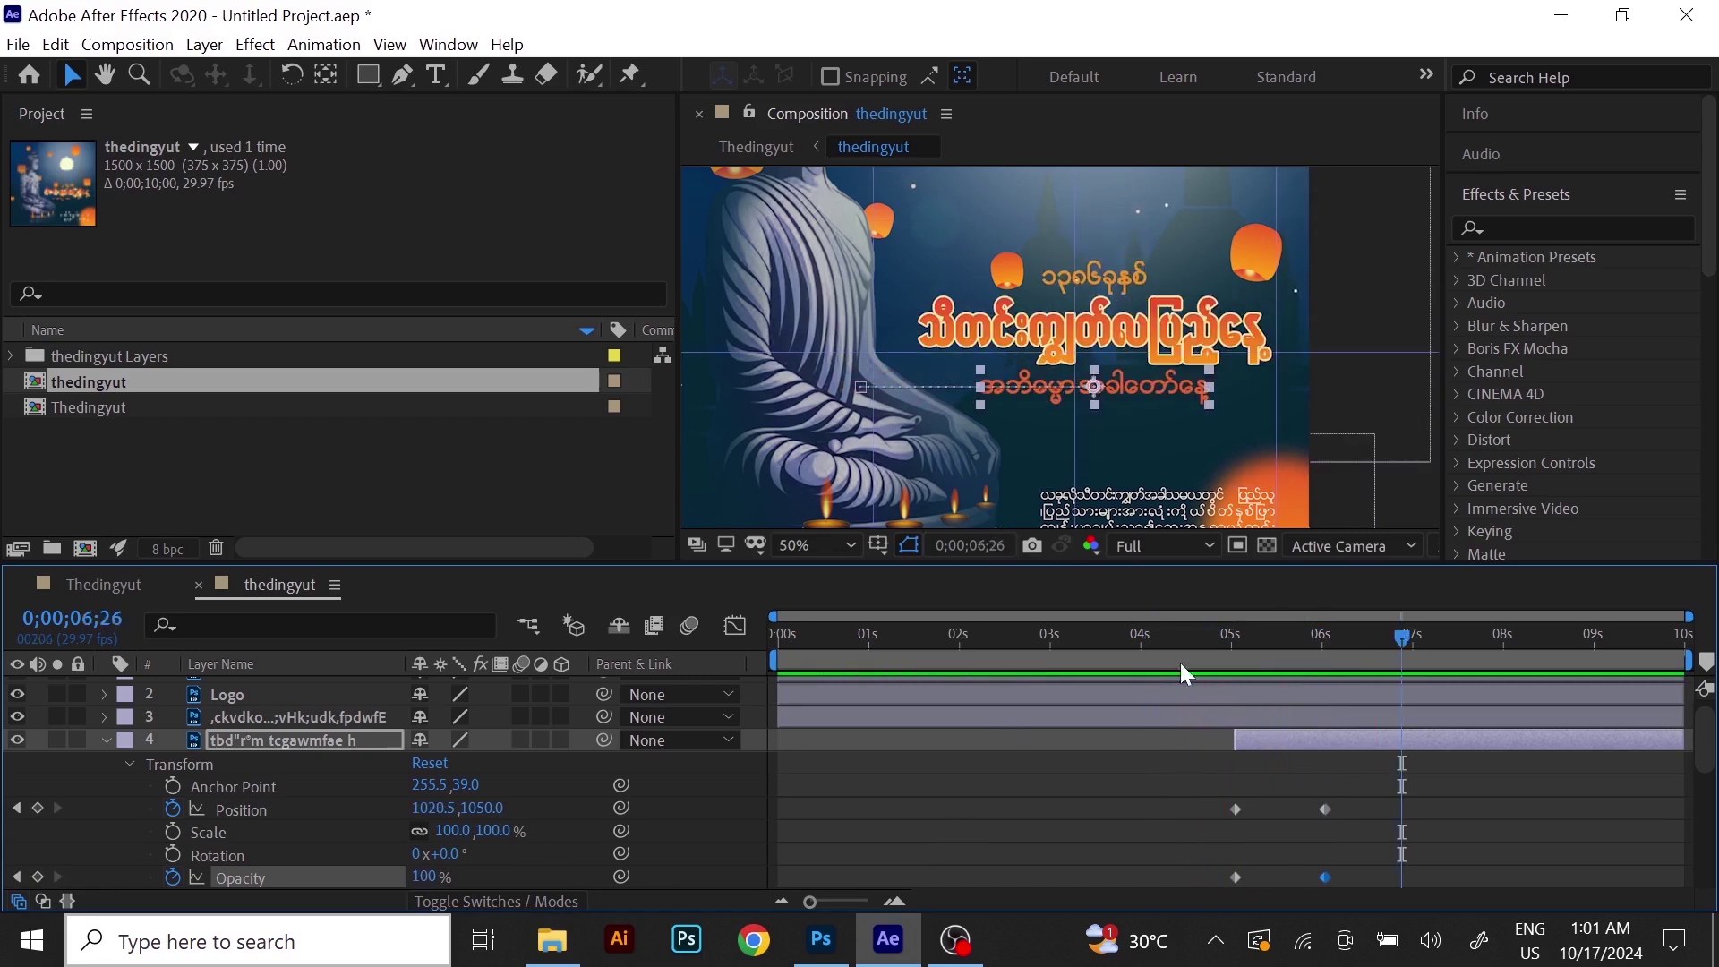
Fit the whole poster in view and play the composition from the beginning to check all the text animations.
{"action": "scroll", "coordinate": [1025, 395], "scroll_direction": "down", "scroll_amount": 2}
{"action": "key", "text": "h"}
{"action": "left_click_drag", "start_coordinate": [1024, 285], "coordinate": [1043, 324]}
{"action": "left_click_drag", "start_coordinate": [1413, 632], "coordinate": [737, 717]}
{"action": "key", "text": "space"}
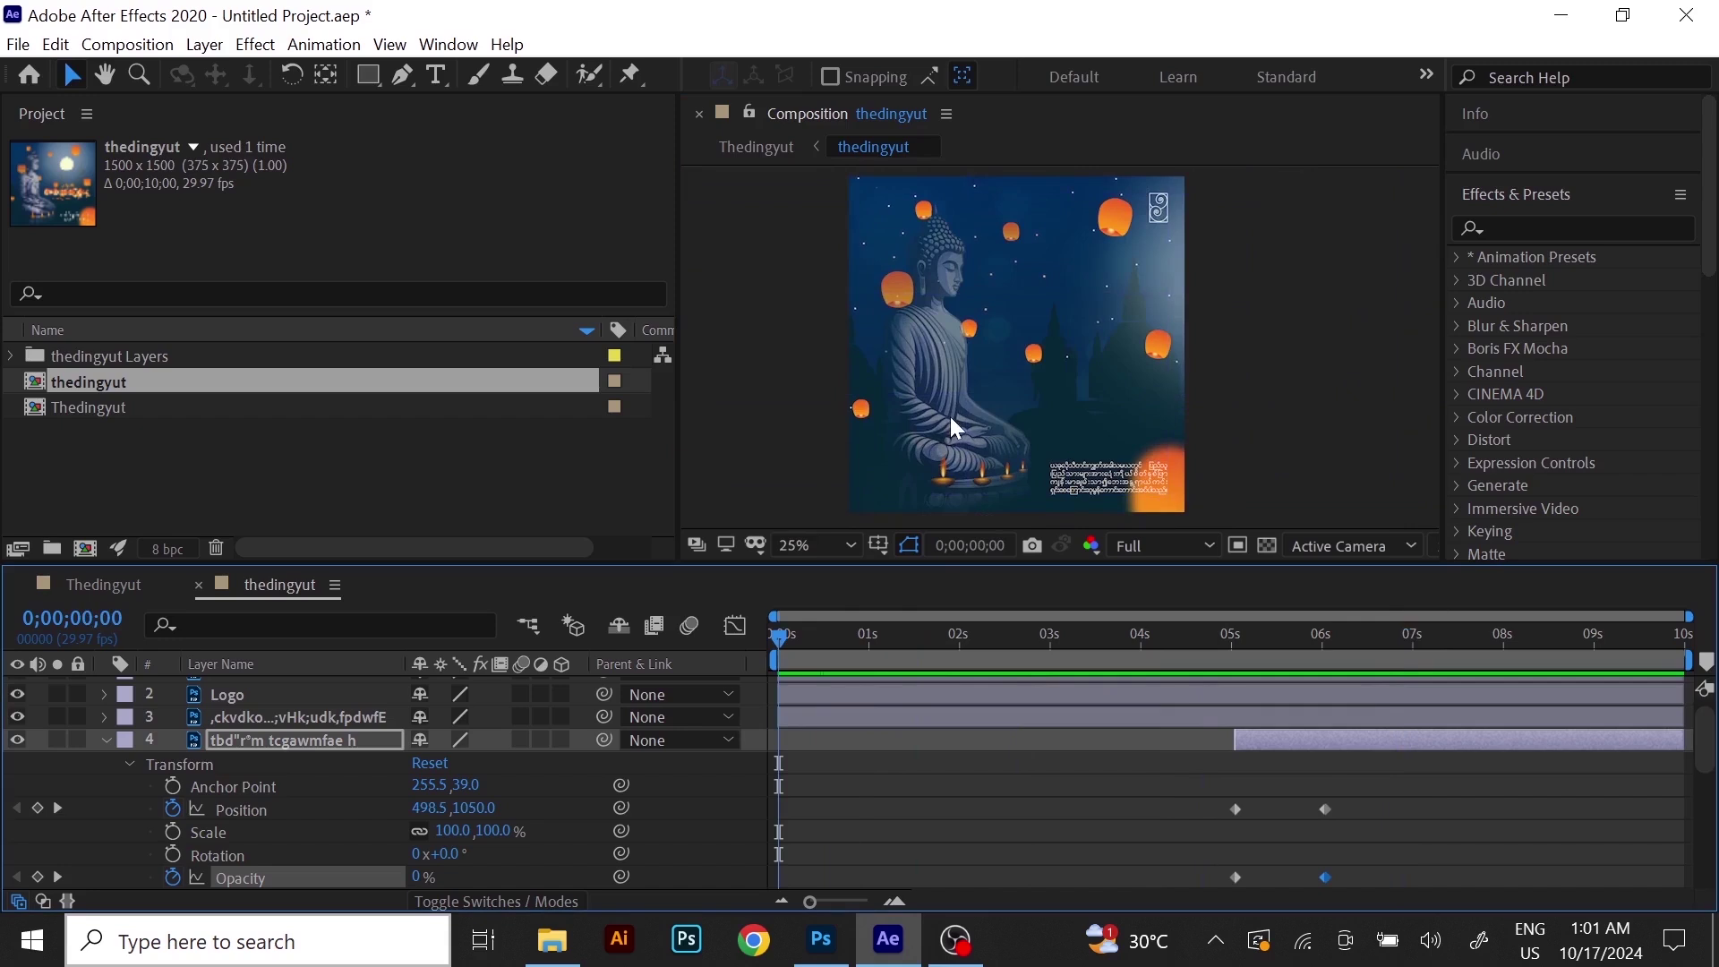
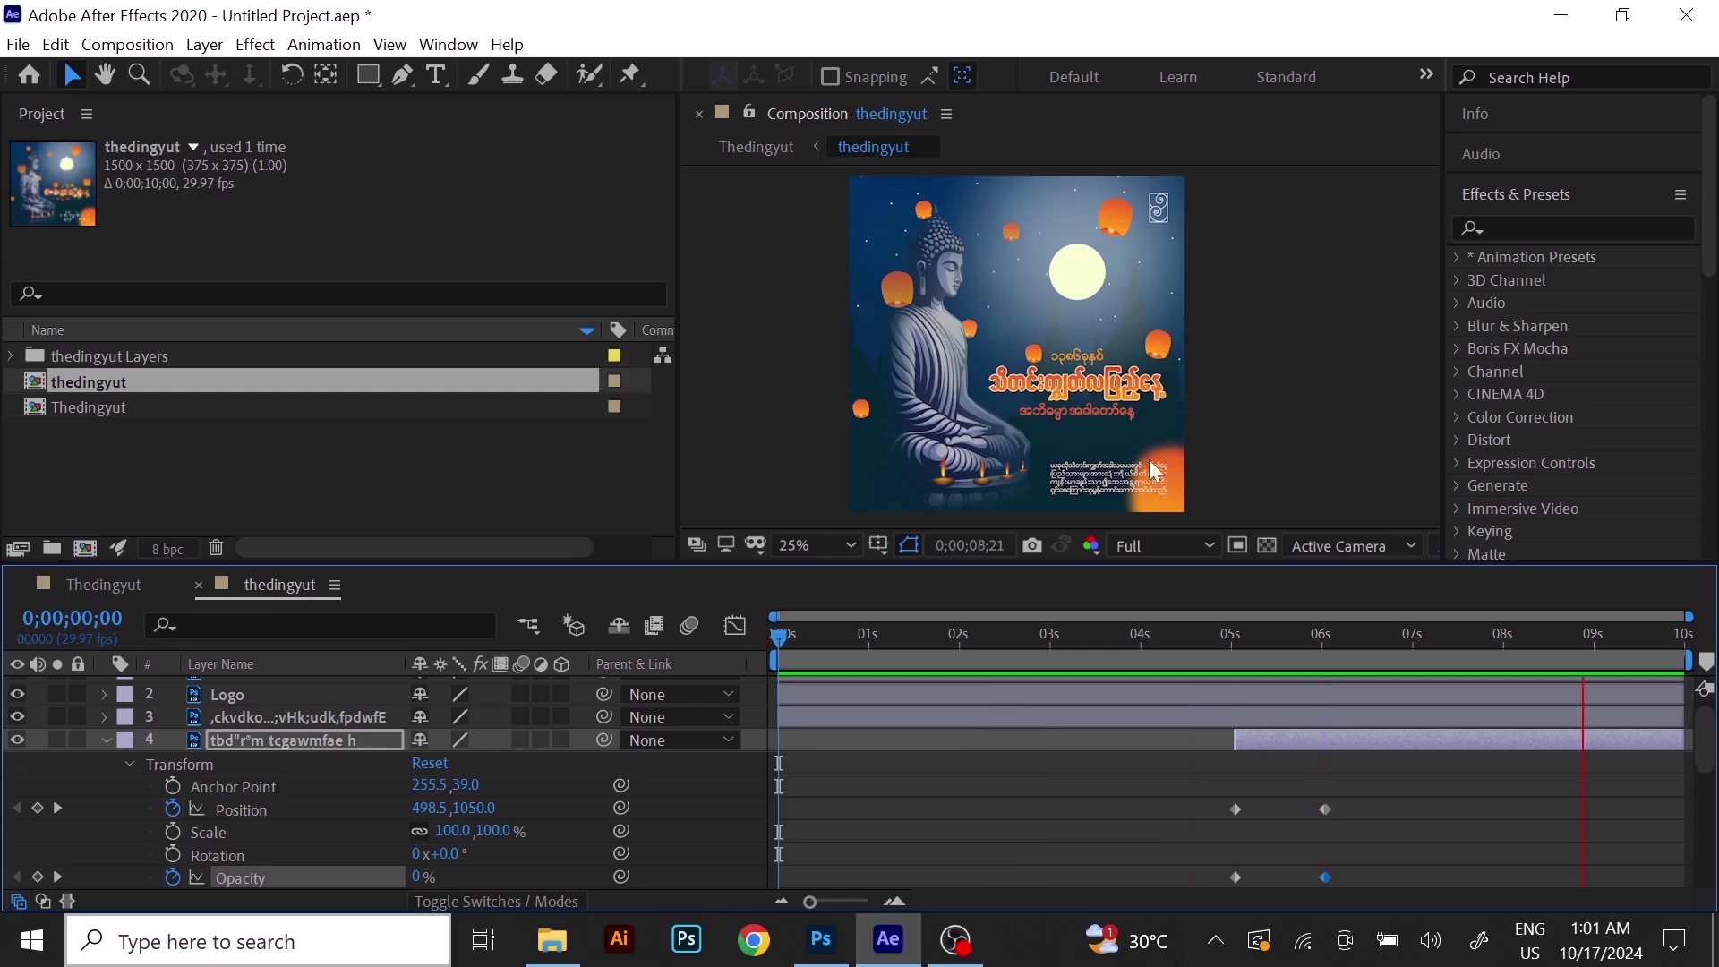
{"action": "key", "text": "space"}
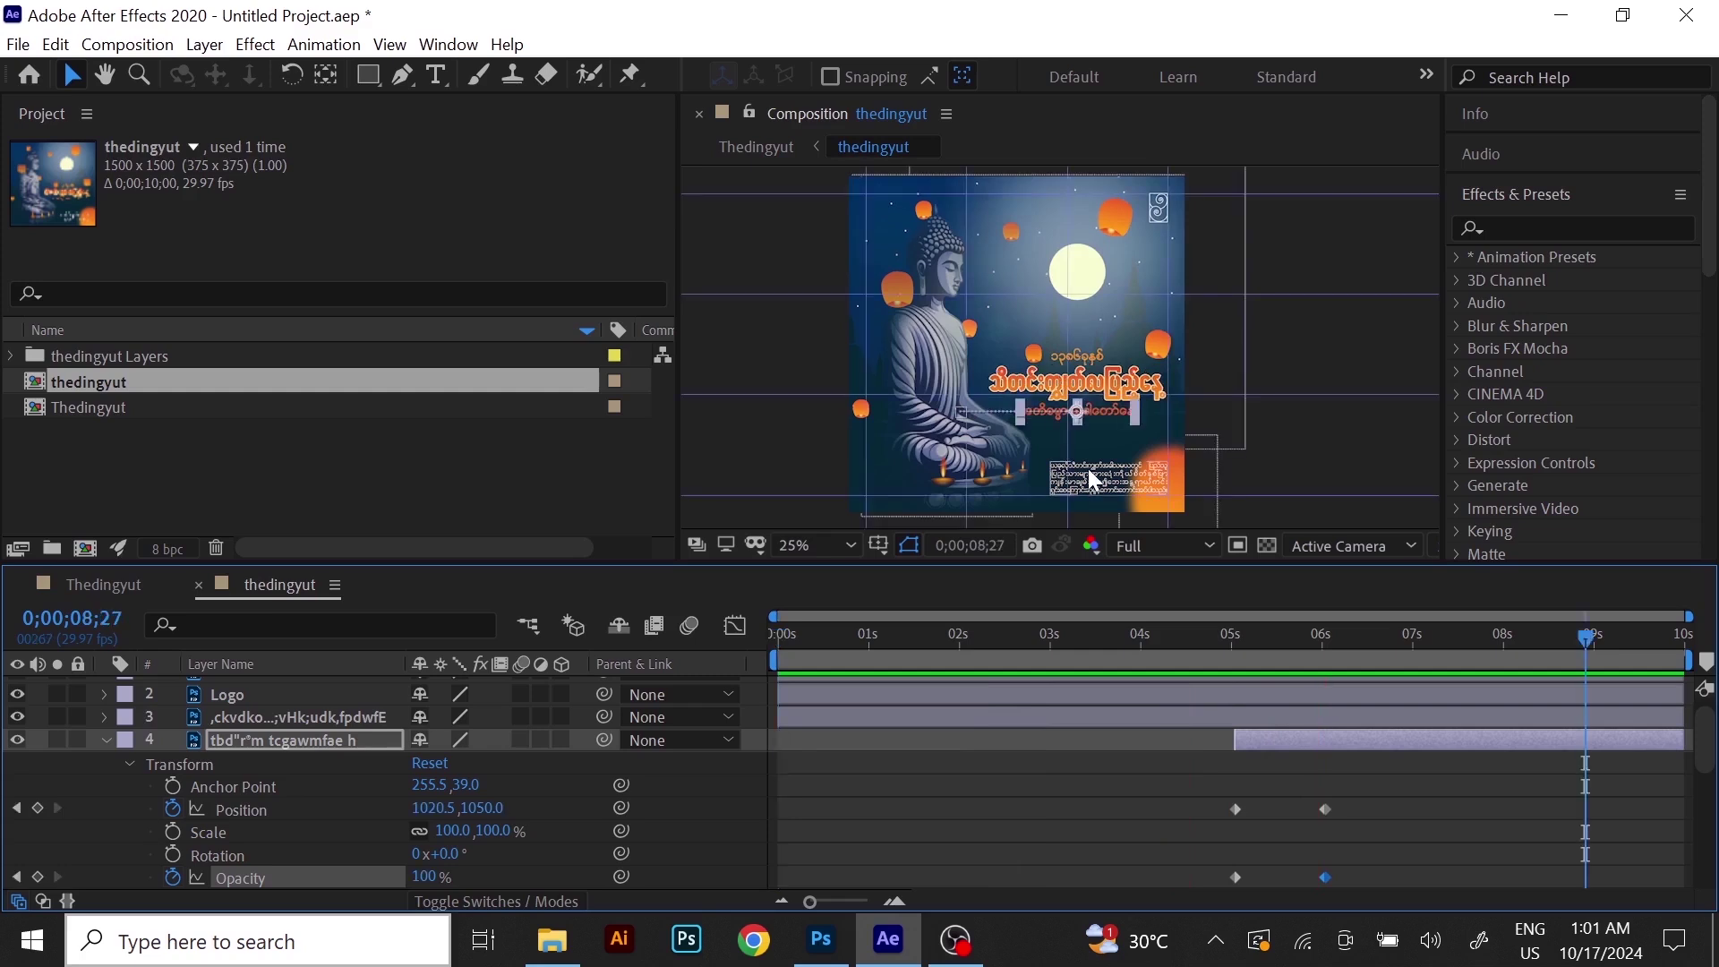
Examine the body paragraph and title text up close, and move the current time to 0;00;05;00.
{"action": "left_click", "coordinate": [1088, 469]}
{"action": "key", "text": "slash"}
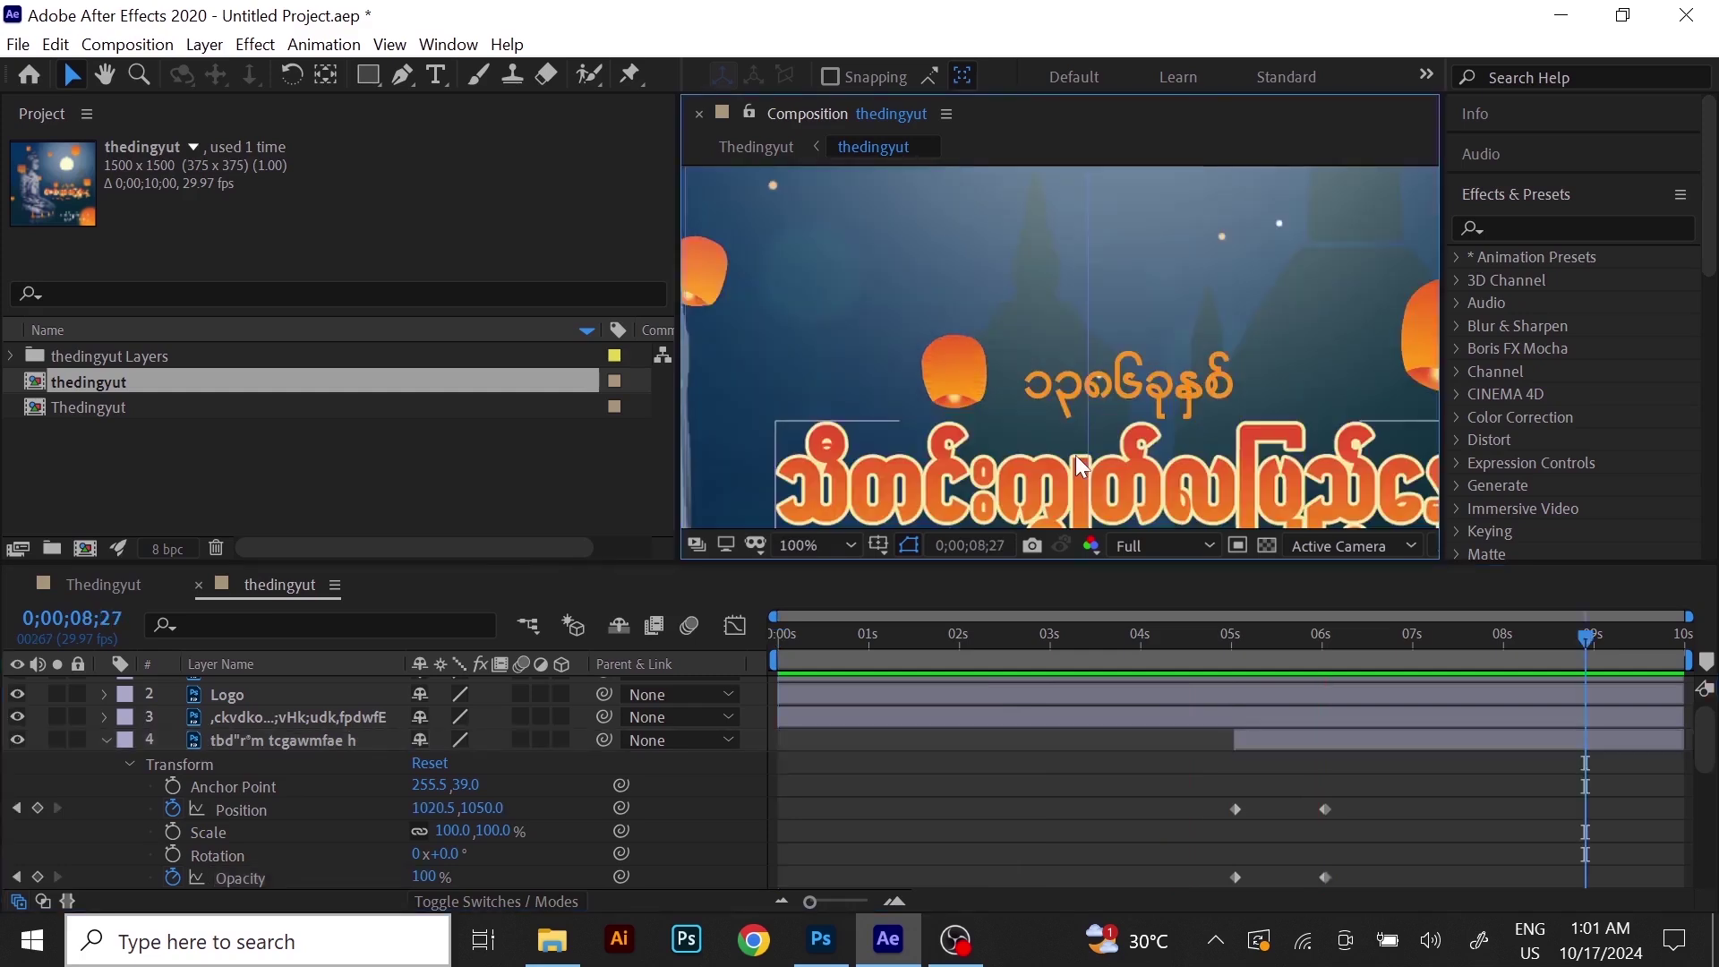
{"action": "scroll", "coordinate": [1086, 455], "scroll_direction": "down", "scroll_amount": 10}
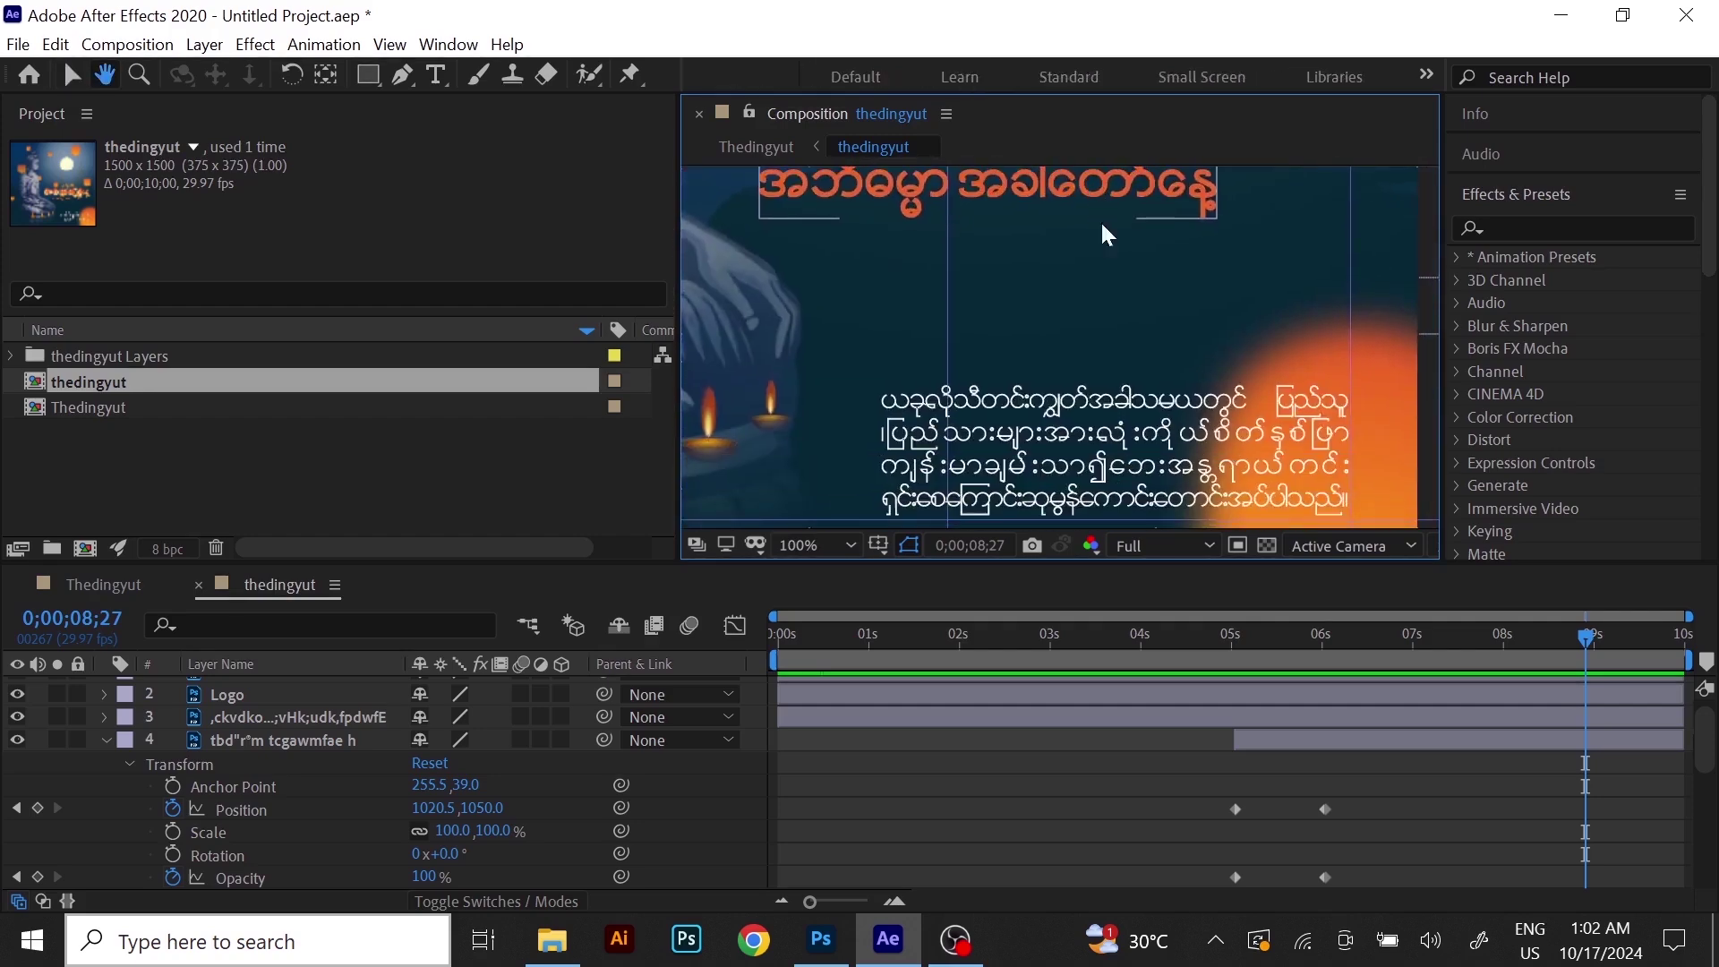
{"action": "scroll", "coordinate": [1081, 409], "scroll_direction": "down", "scroll_amount": 6}
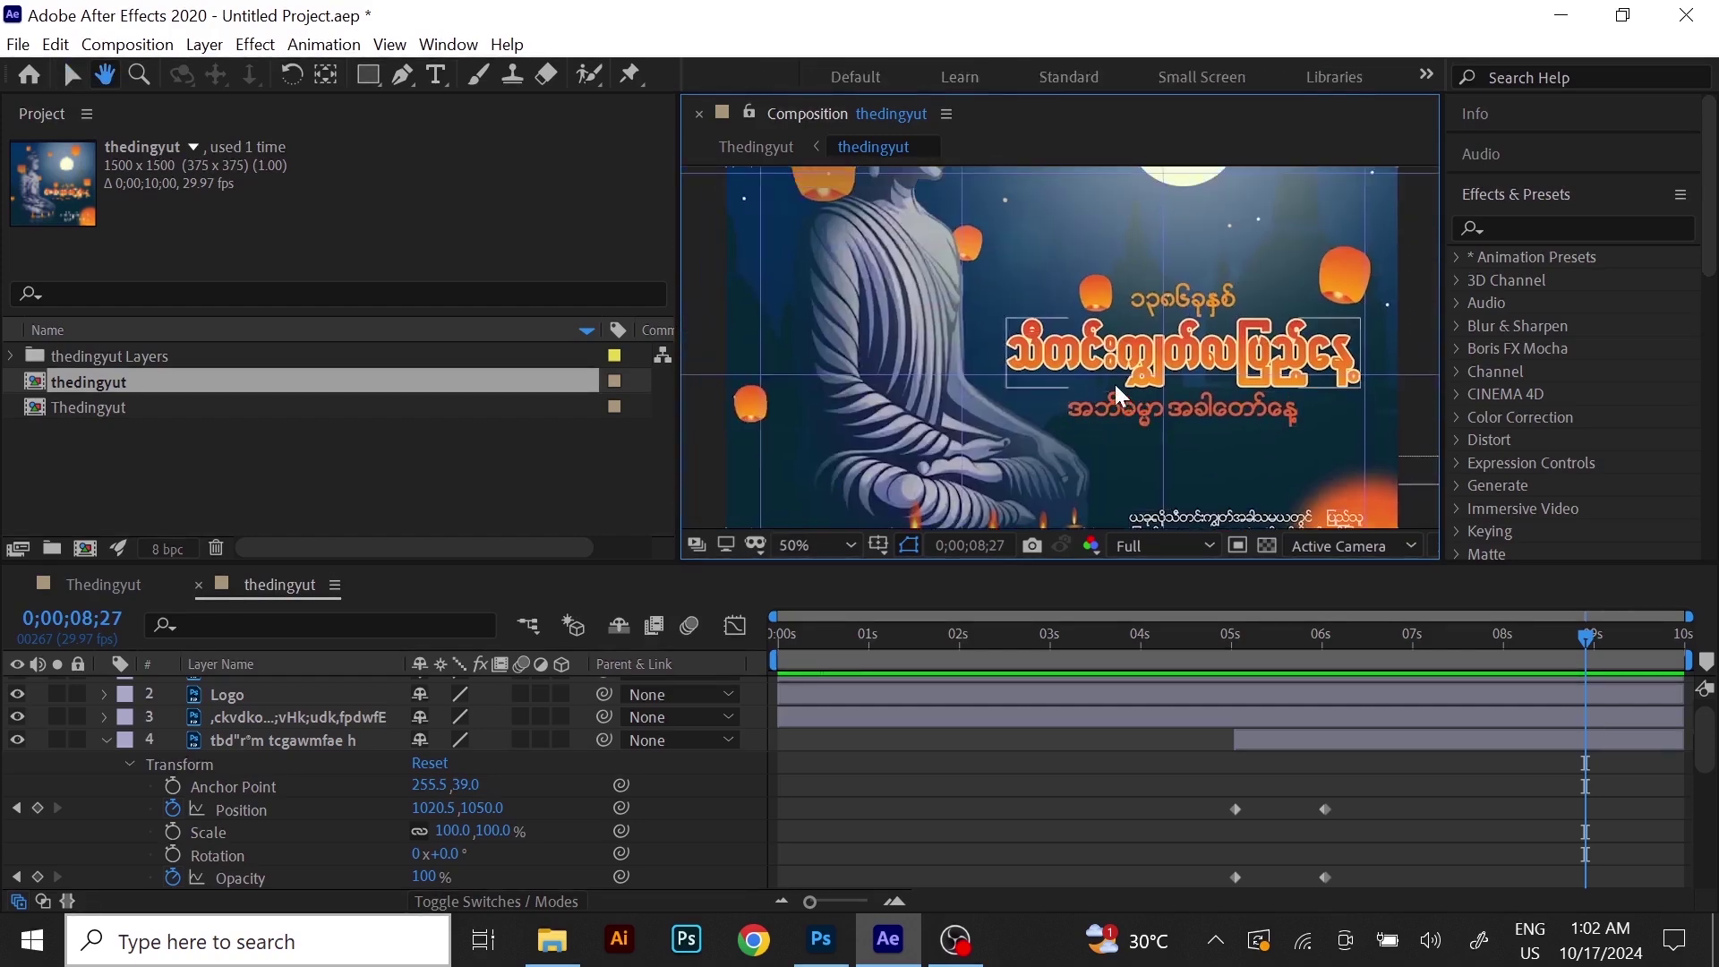
{"action": "scroll", "coordinate": [1073, 357], "scroll_direction": "up", "scroll_amount": 4}
{"action": "scroll", "coordinate": [1046, 356], "scroll_direction": "down", "scroll_amount": 2}
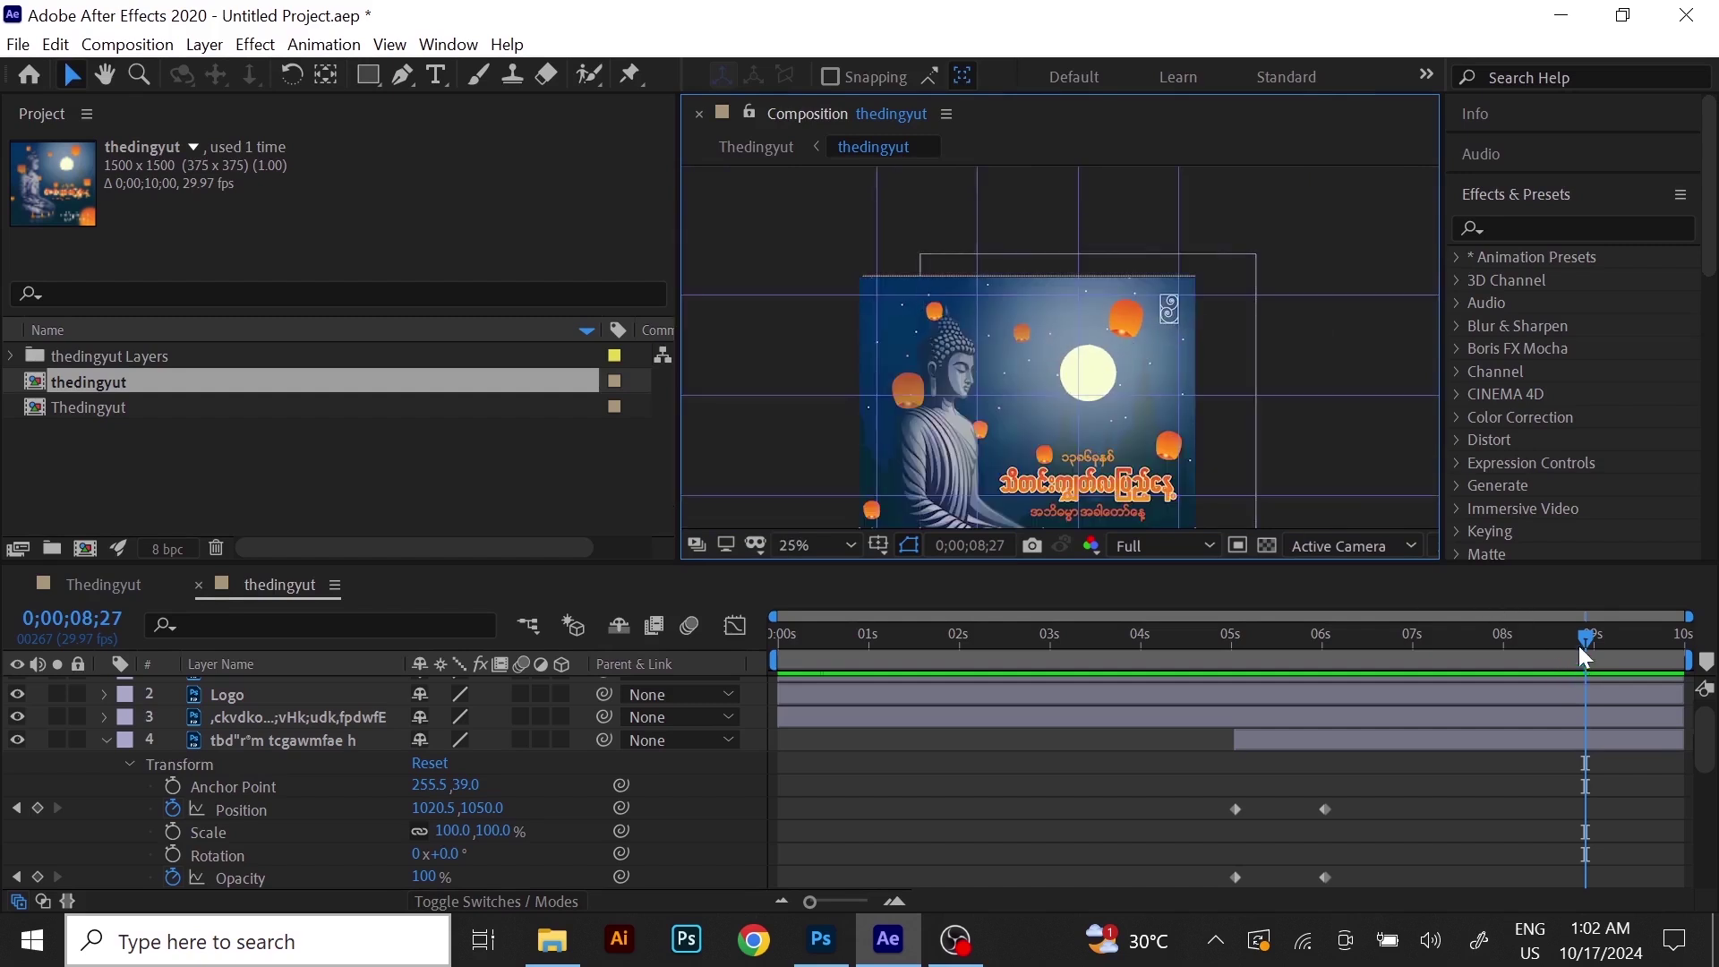
{"action": "left_click_drag", "start_coordinate": [1576, 641], "coordinate": [1237, 660]}
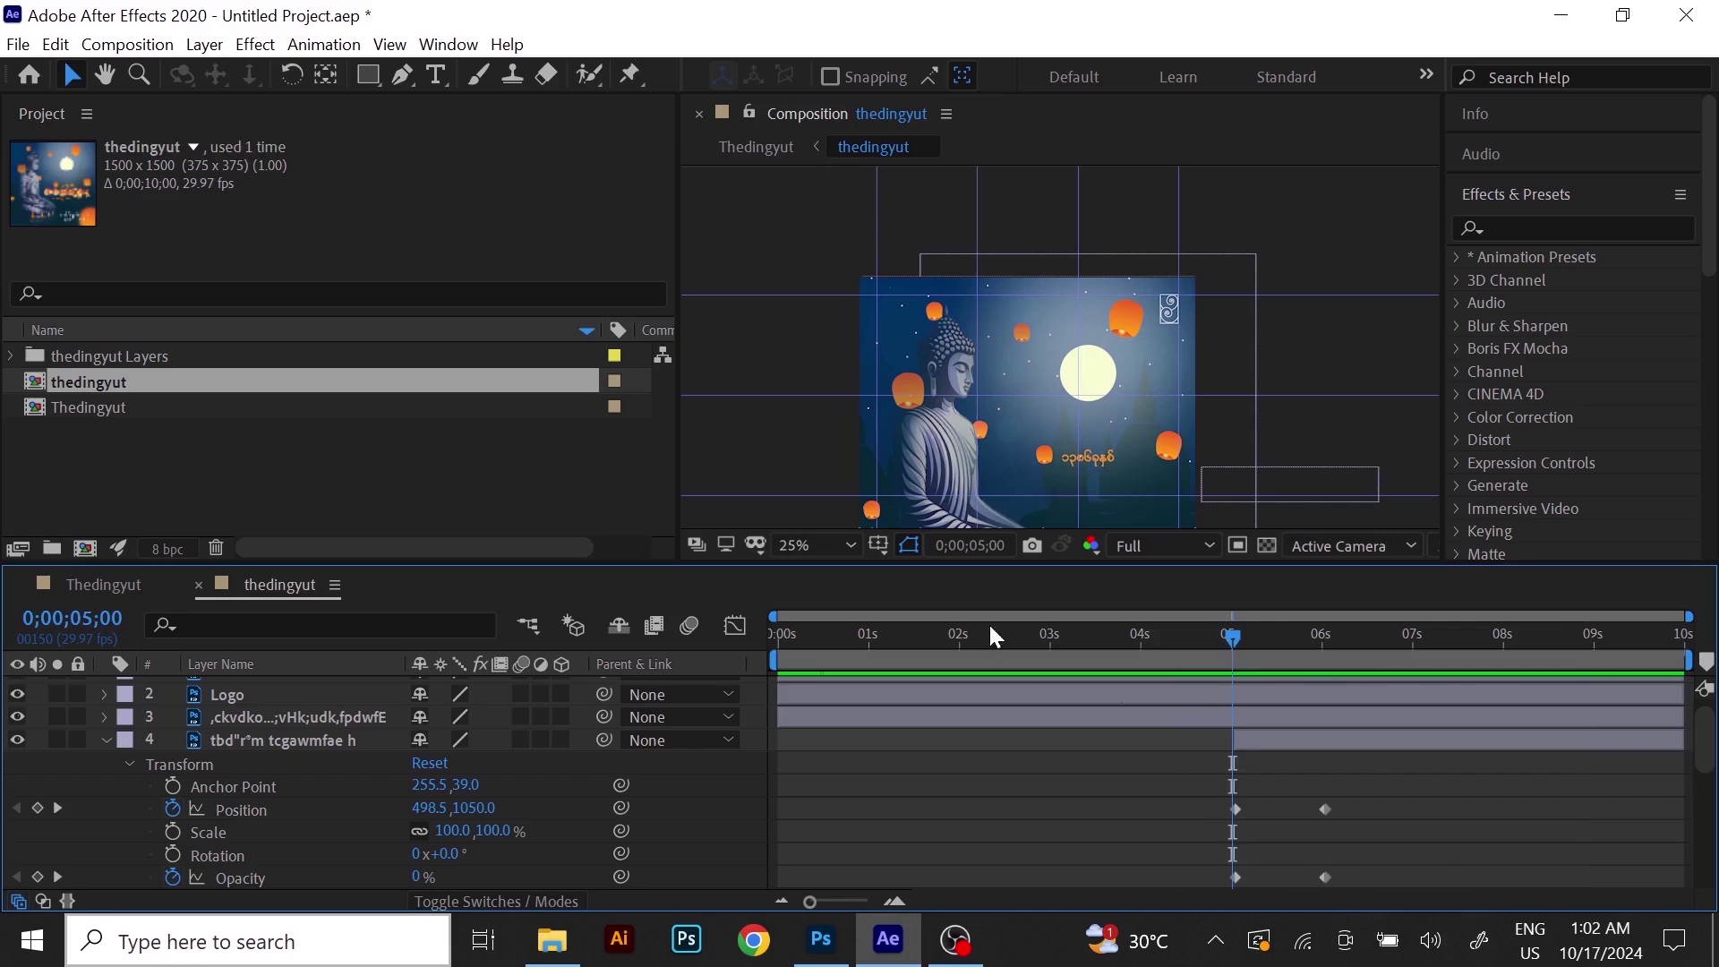
Select the spiral logo near the poster's top corner and reveal its Transform properties in the timeline.
{"action": "left_click", "coordinate": [1170, 311]}
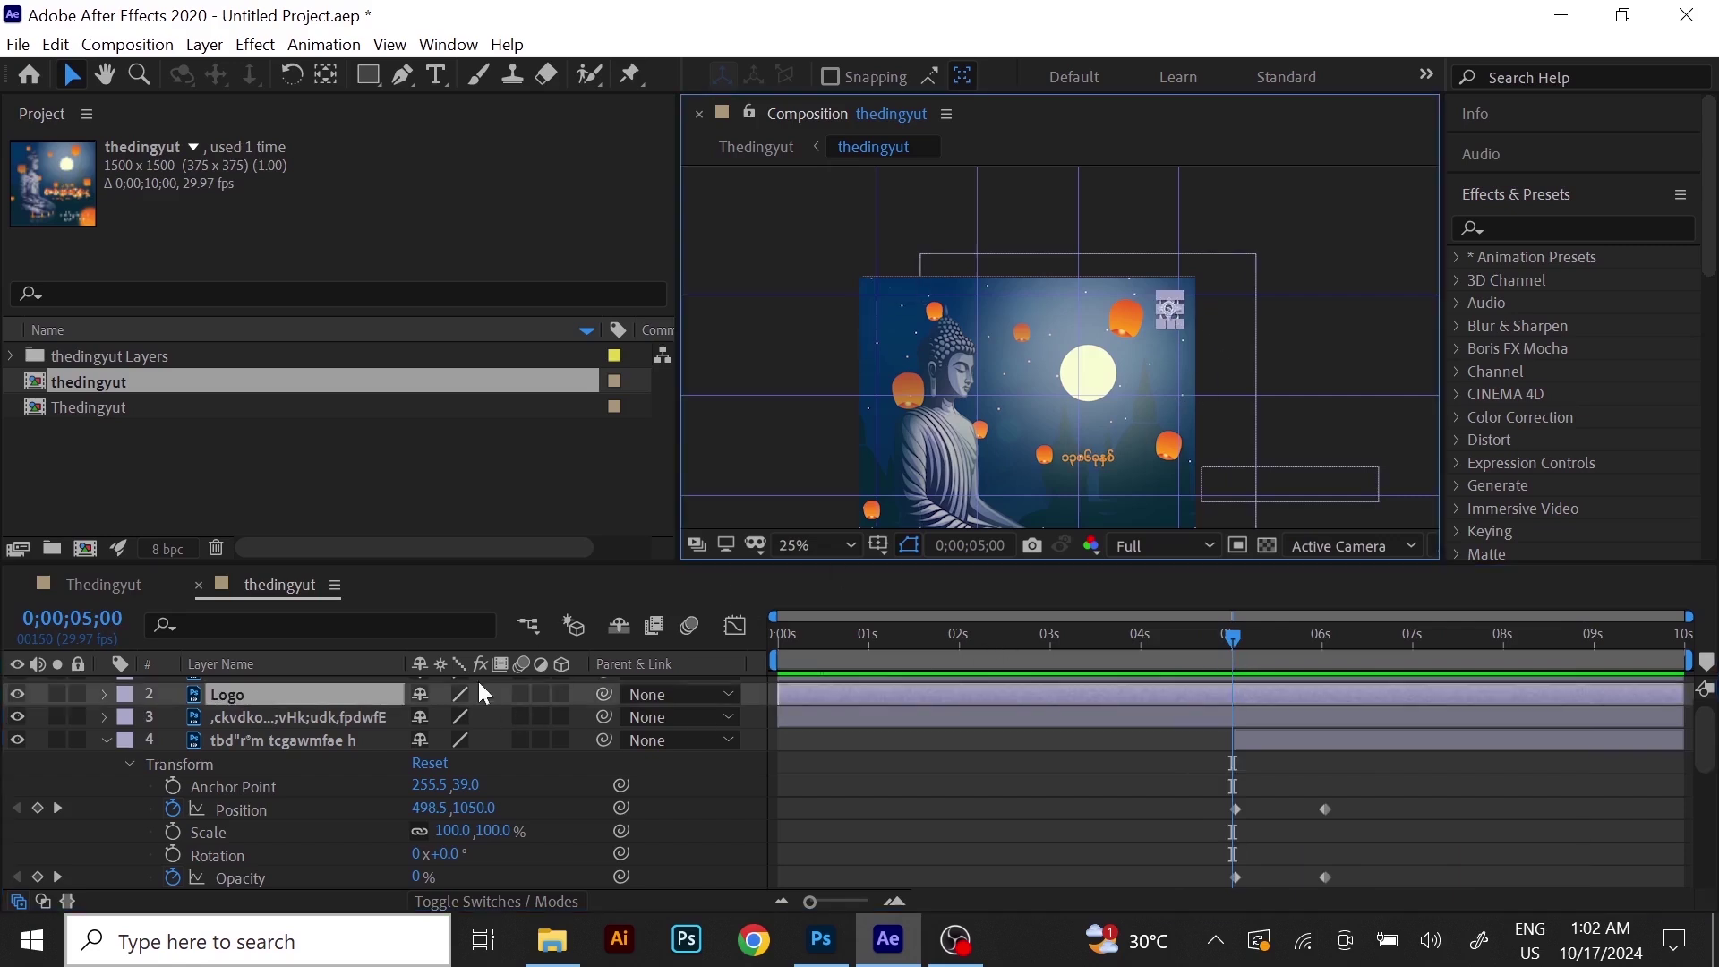
{"action": "left_click", "coordinate": [102, 692]}
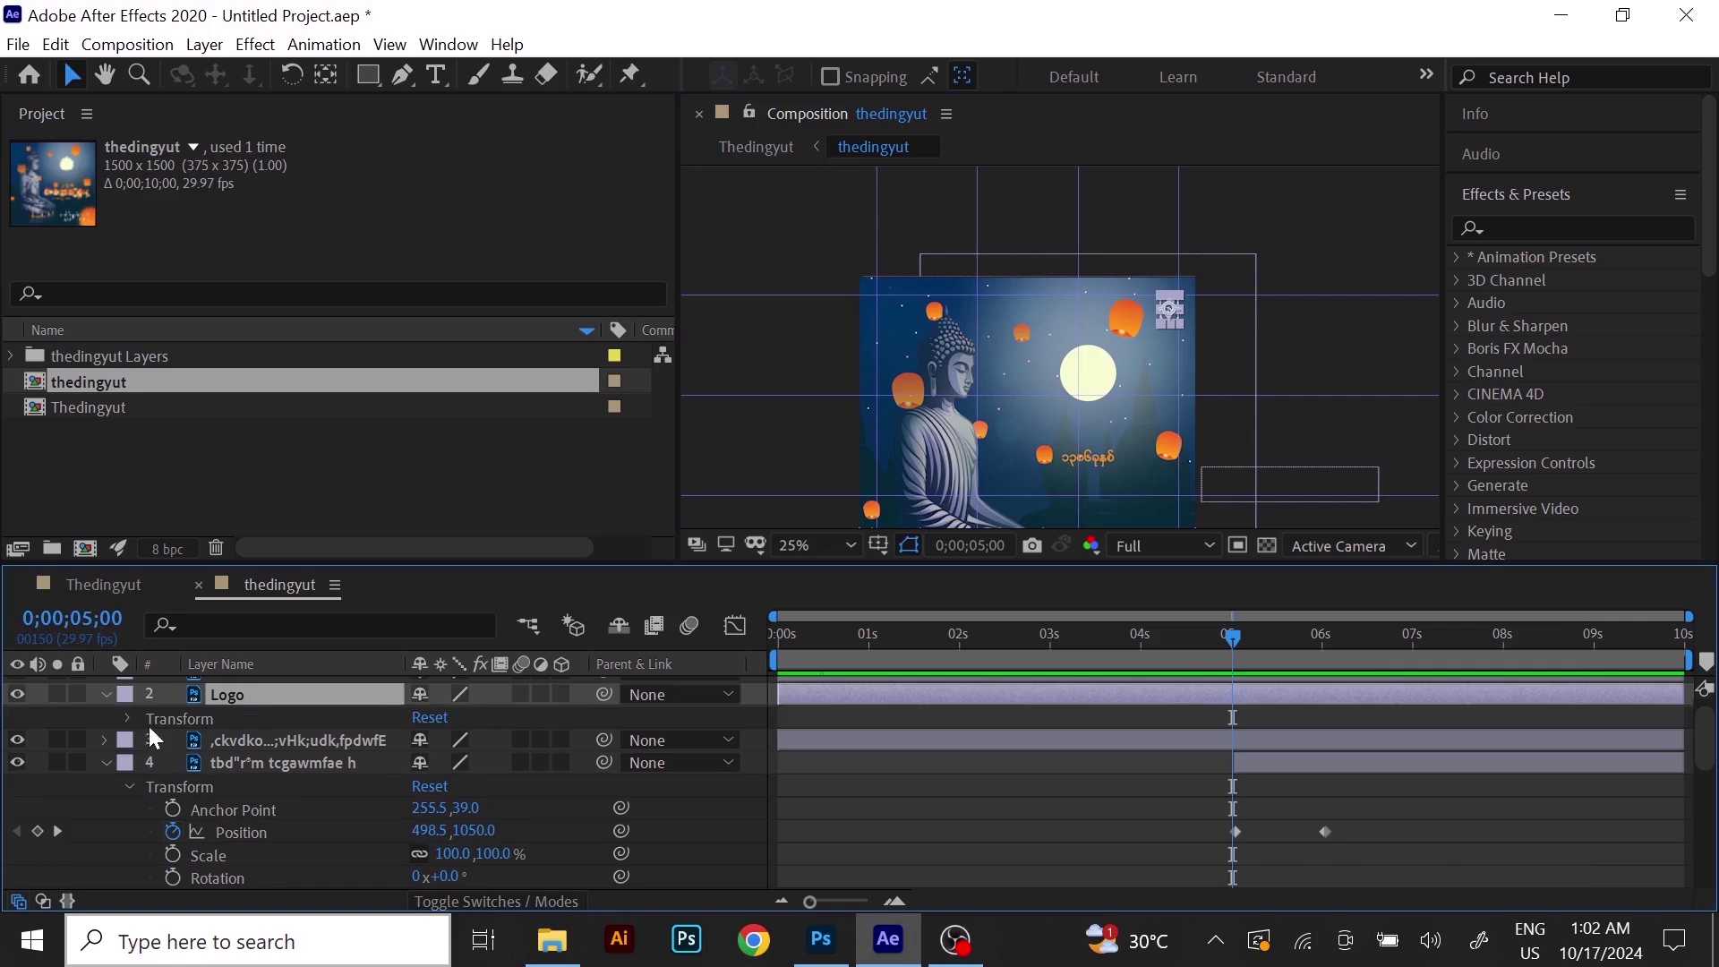
{"action": "left_click", "coordinate": [128, 718]}
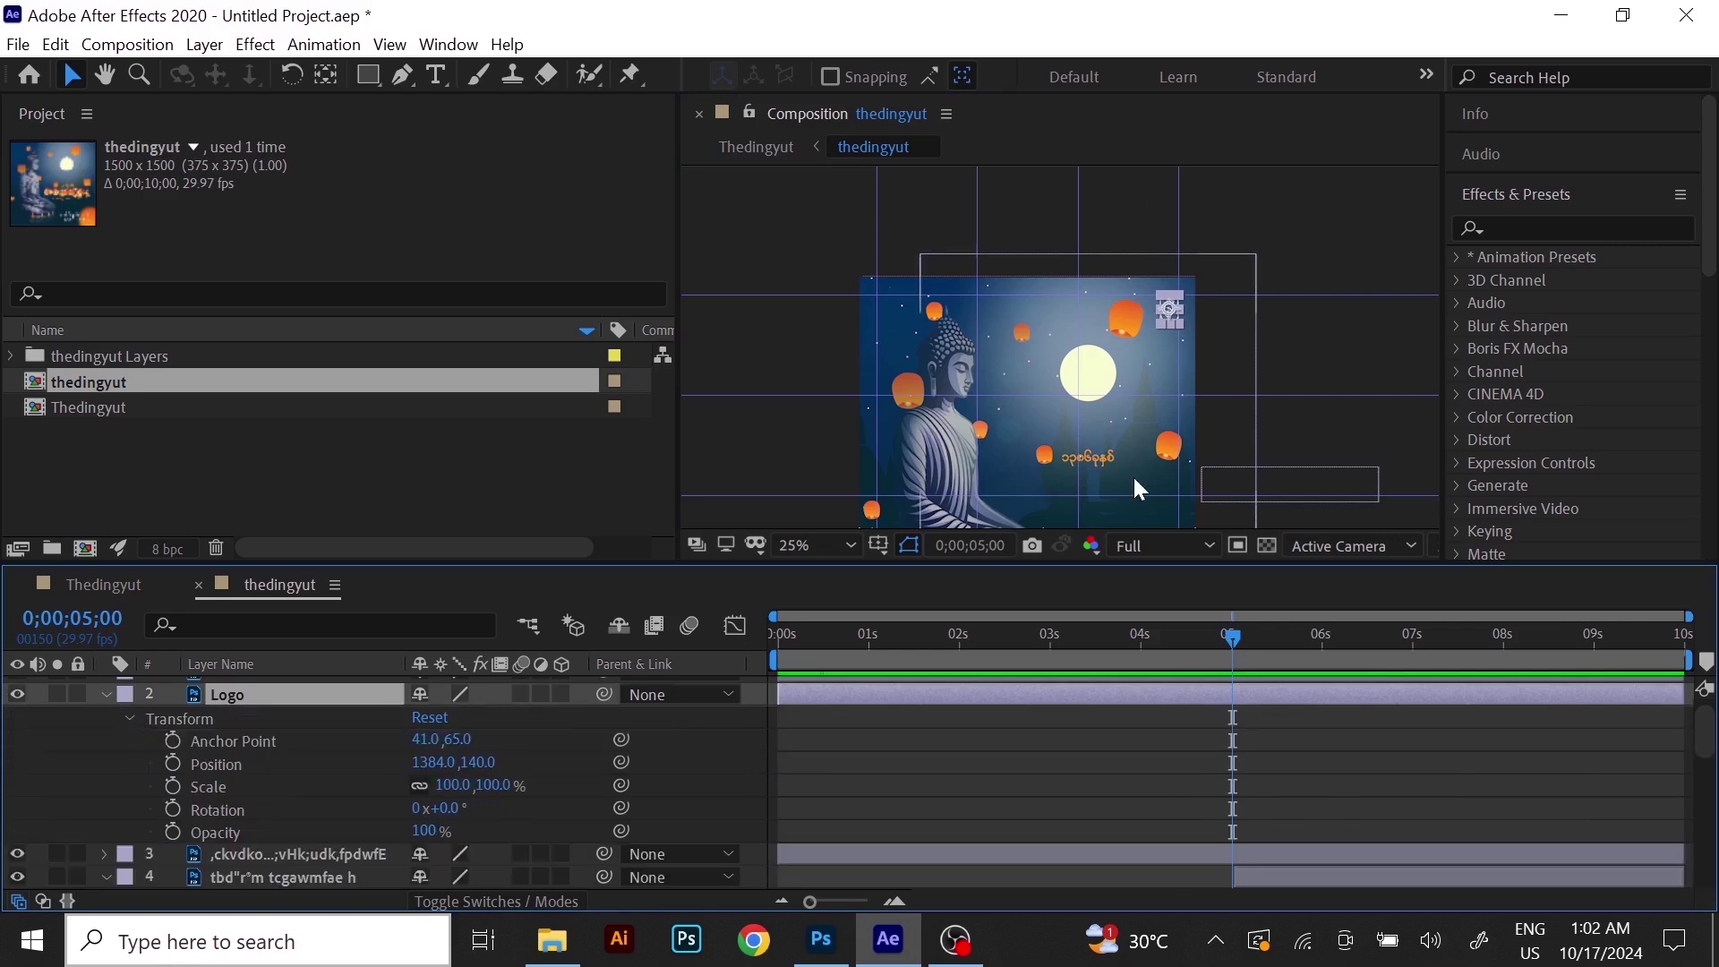
{"action": "scroll", "coordinate": [1180, 304], "scroll_direction": "up", "scroll_amount": 5}
{"action": "scroll", "coordinate": [1321, 260], "scroll_direction": "down", "scroll_amount": 3}
{"action": "left_click_drag", "start_coordinate": [1307, 278], "coordinate": [1154, 362]}
{"action": "scroll", "coordinate": [1155, 341], "scroll_direction": "up", "scroll_amount": 1}
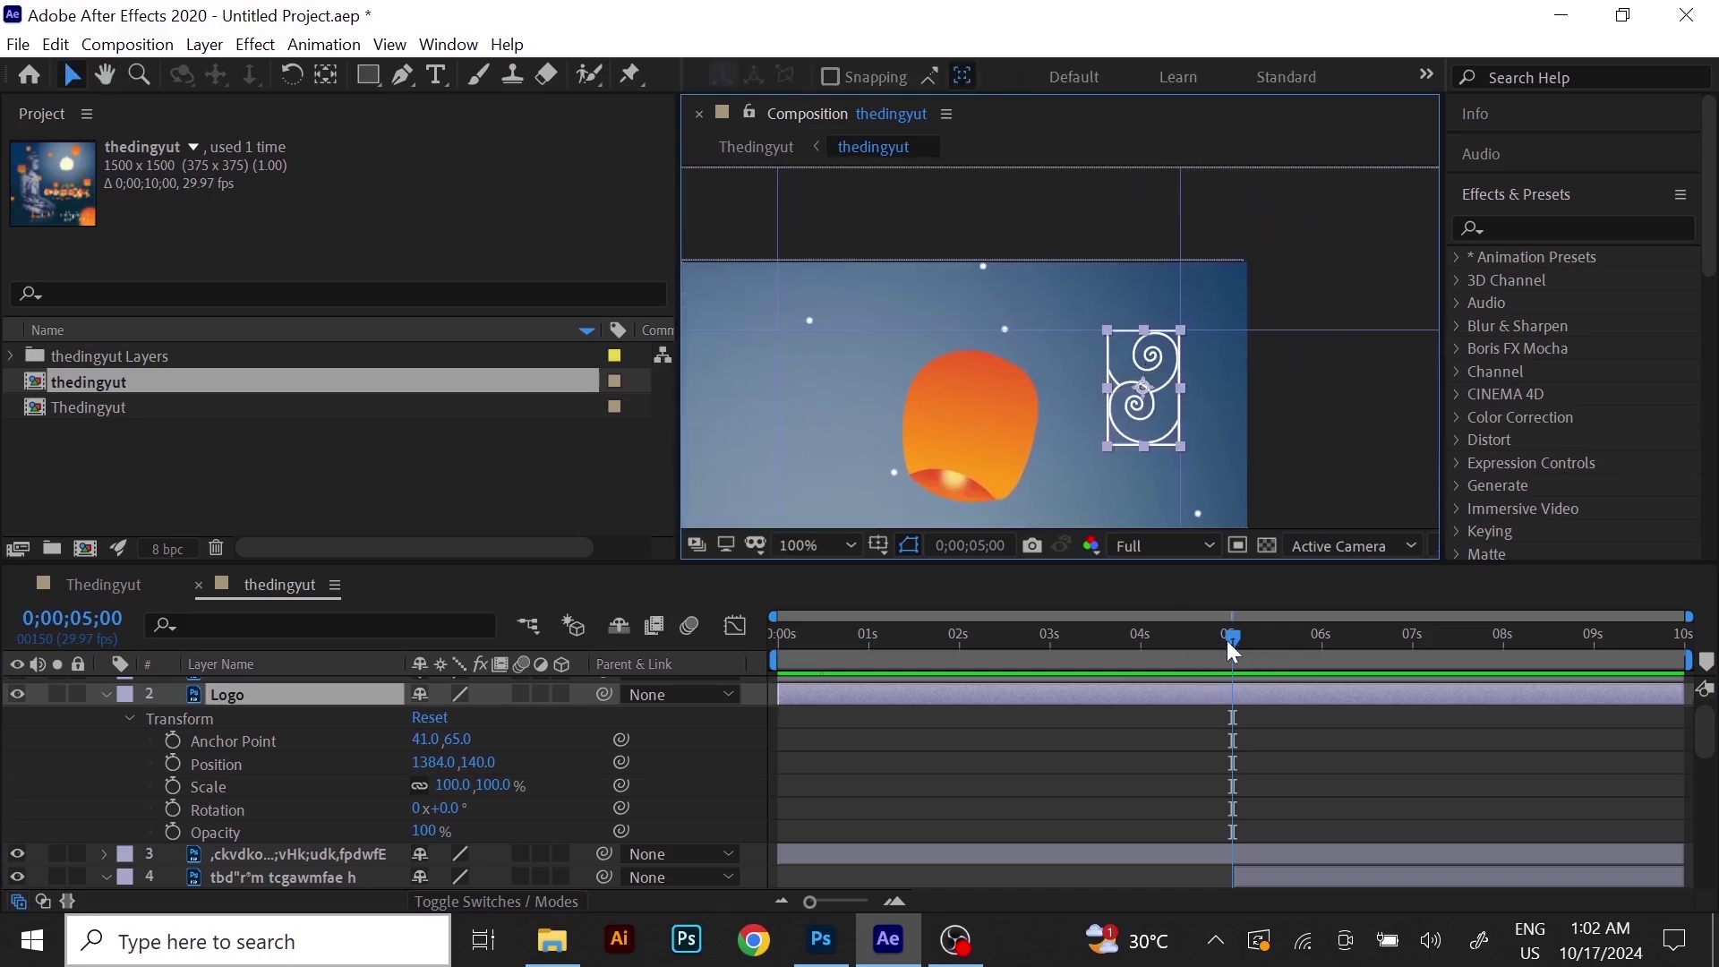
Keyframe the Logo layer's Position at 1384, 140 at 0;00;05;00 and at 1384, -82 at 0;00;03;00.
{"action": "left_click_drag", "start_coordinate": [1233, 640], "coordinate": [1223, 651]}
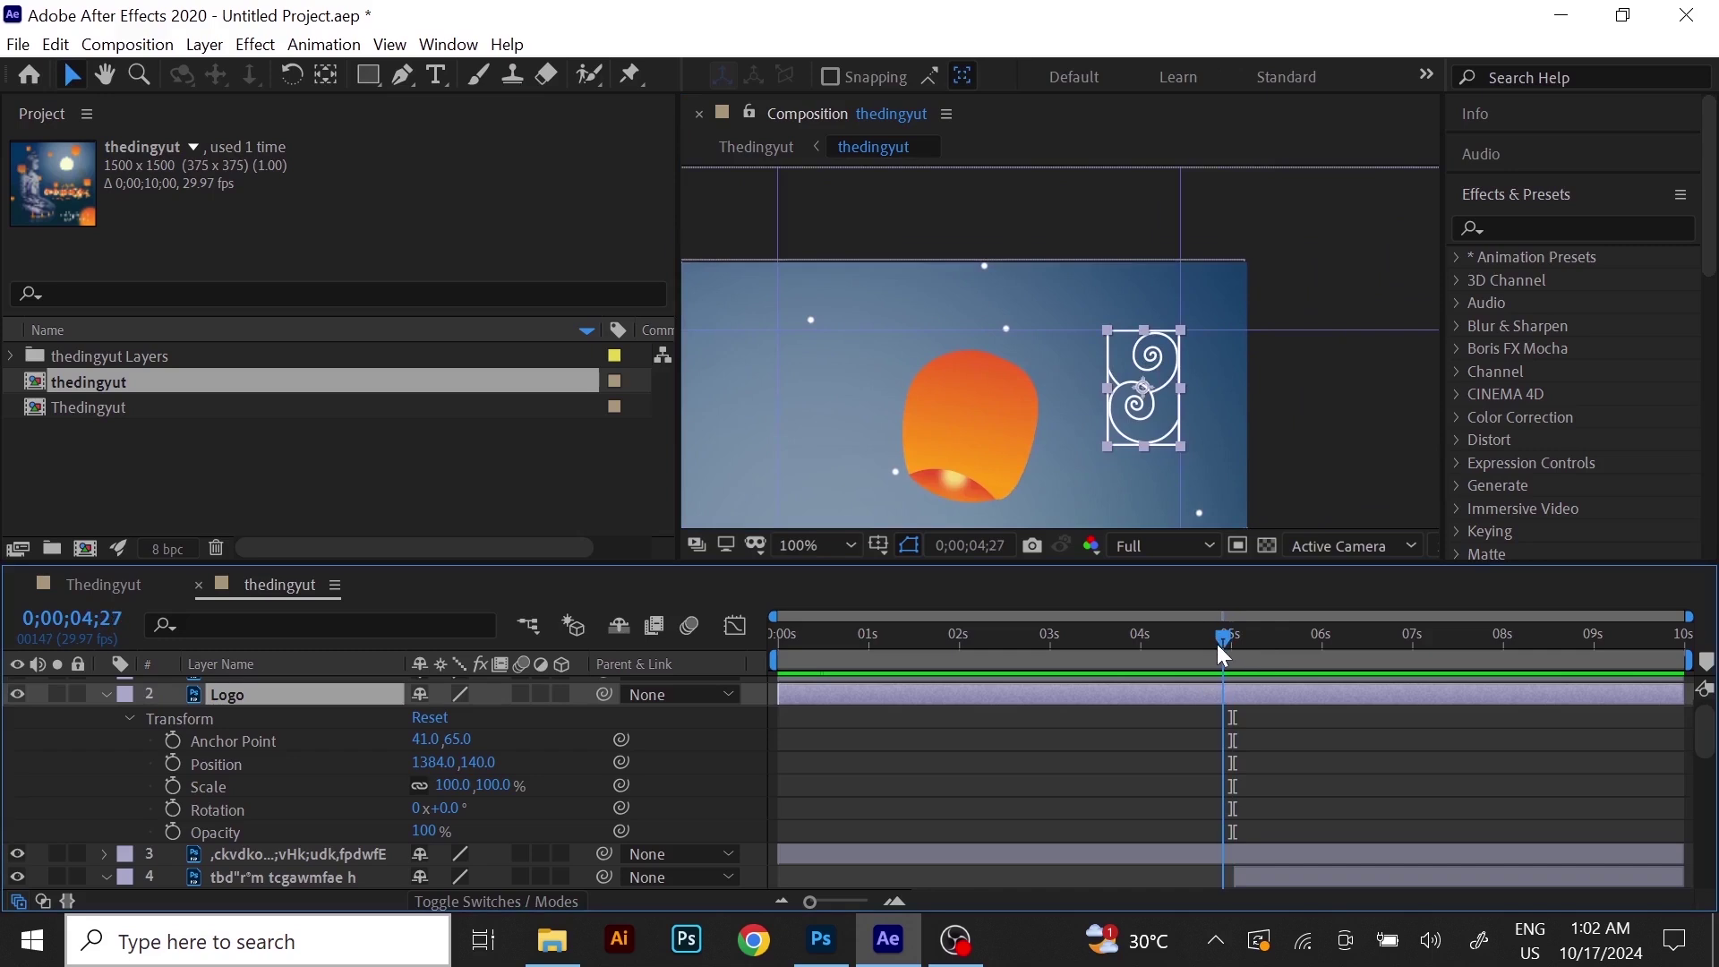
{"action": "left_click_drag", "start_coordinate": [1217, 643], "coordinate": [1223, 647]}
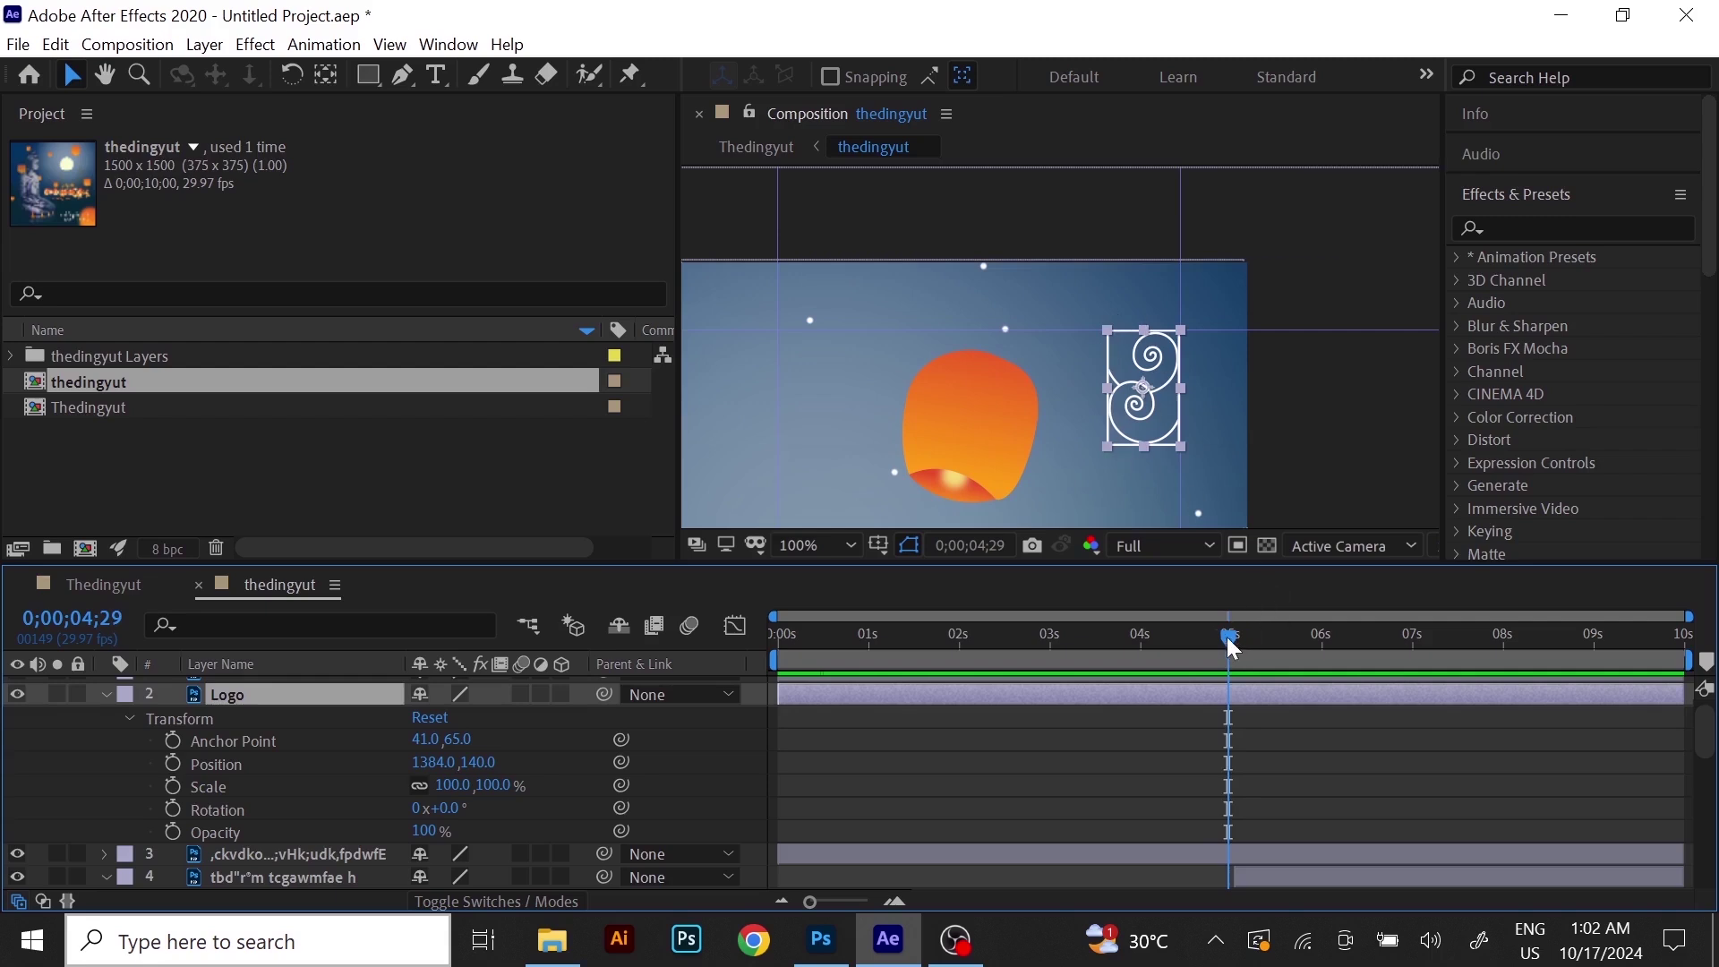
{"action": "left_click_drag", "start_coordinate": [1233, 647], "coordinate": [1237, 650]}
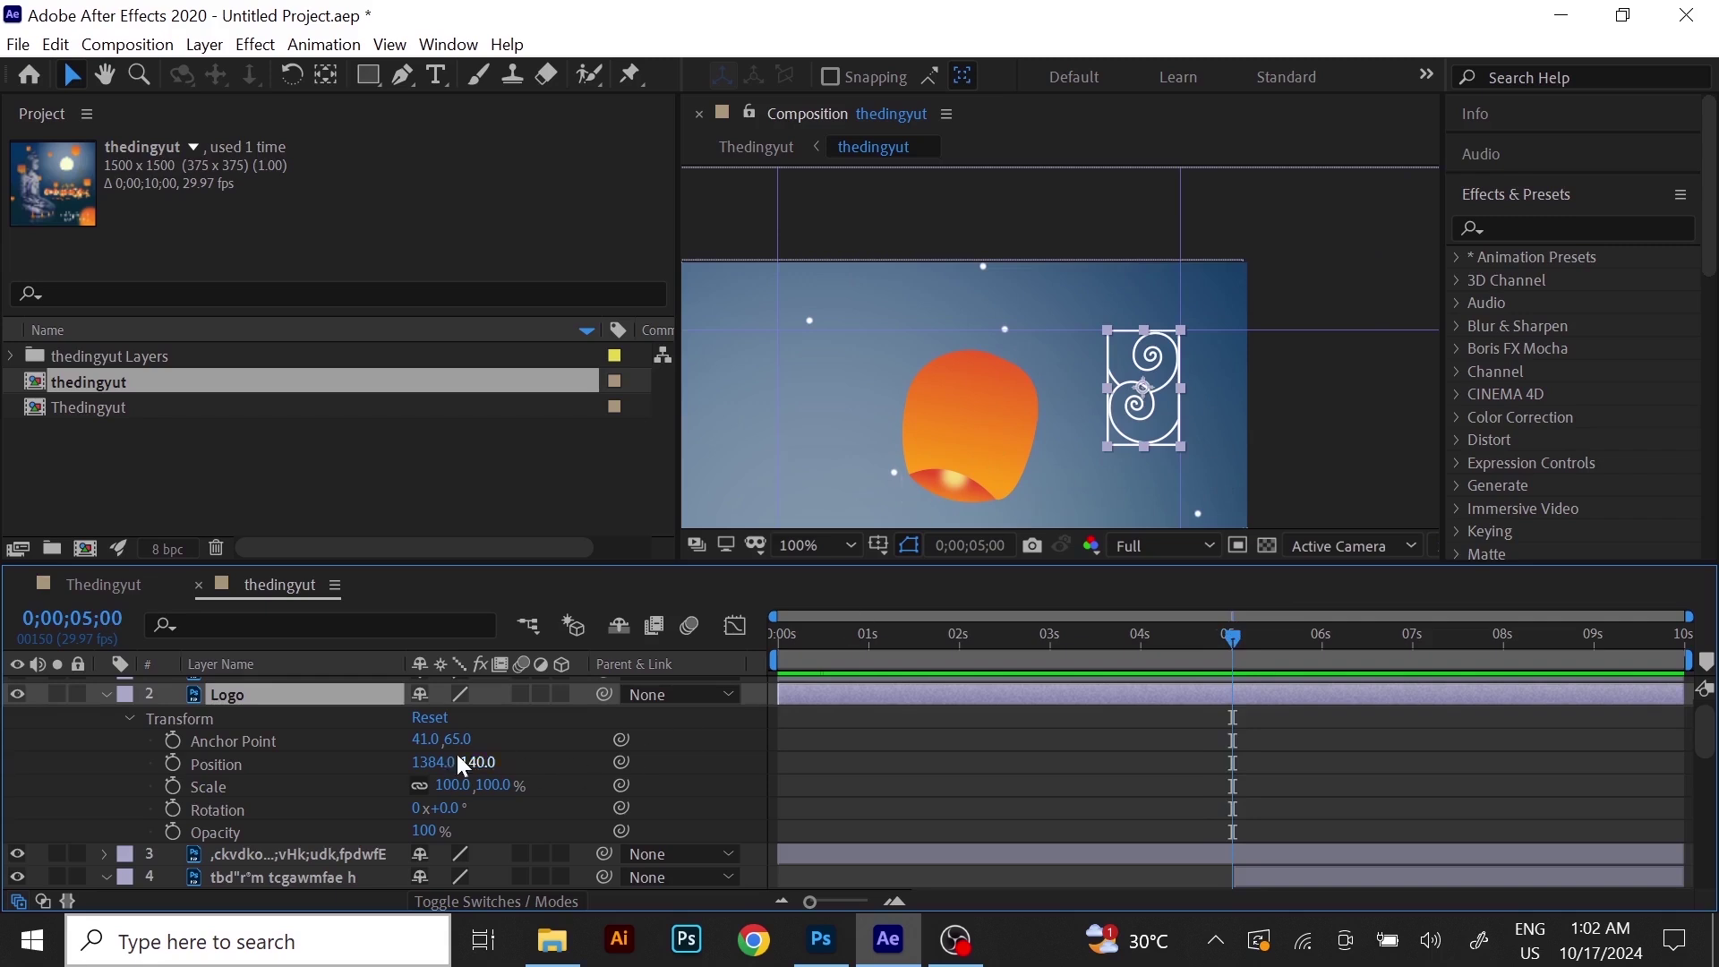
{"action": "left_click", "coordinate": [174, 762]}
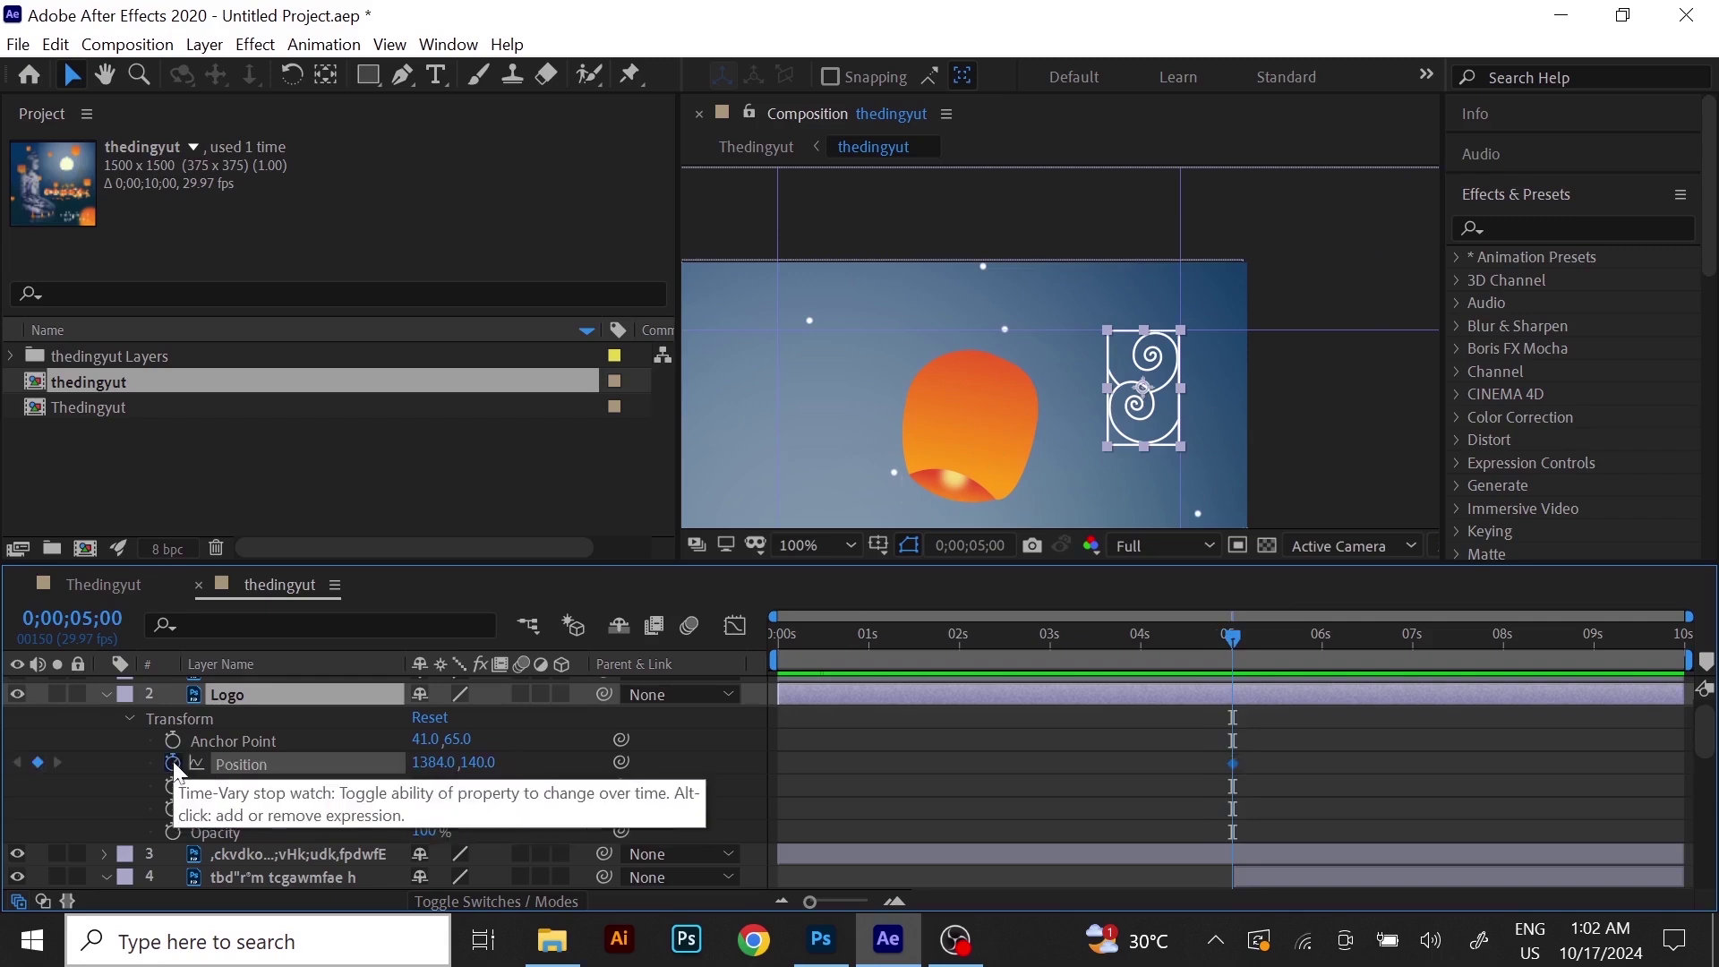
{"action": "left_click_drag", "start_coordinate": [1233, 636], "coordinate": [1050, 673]}
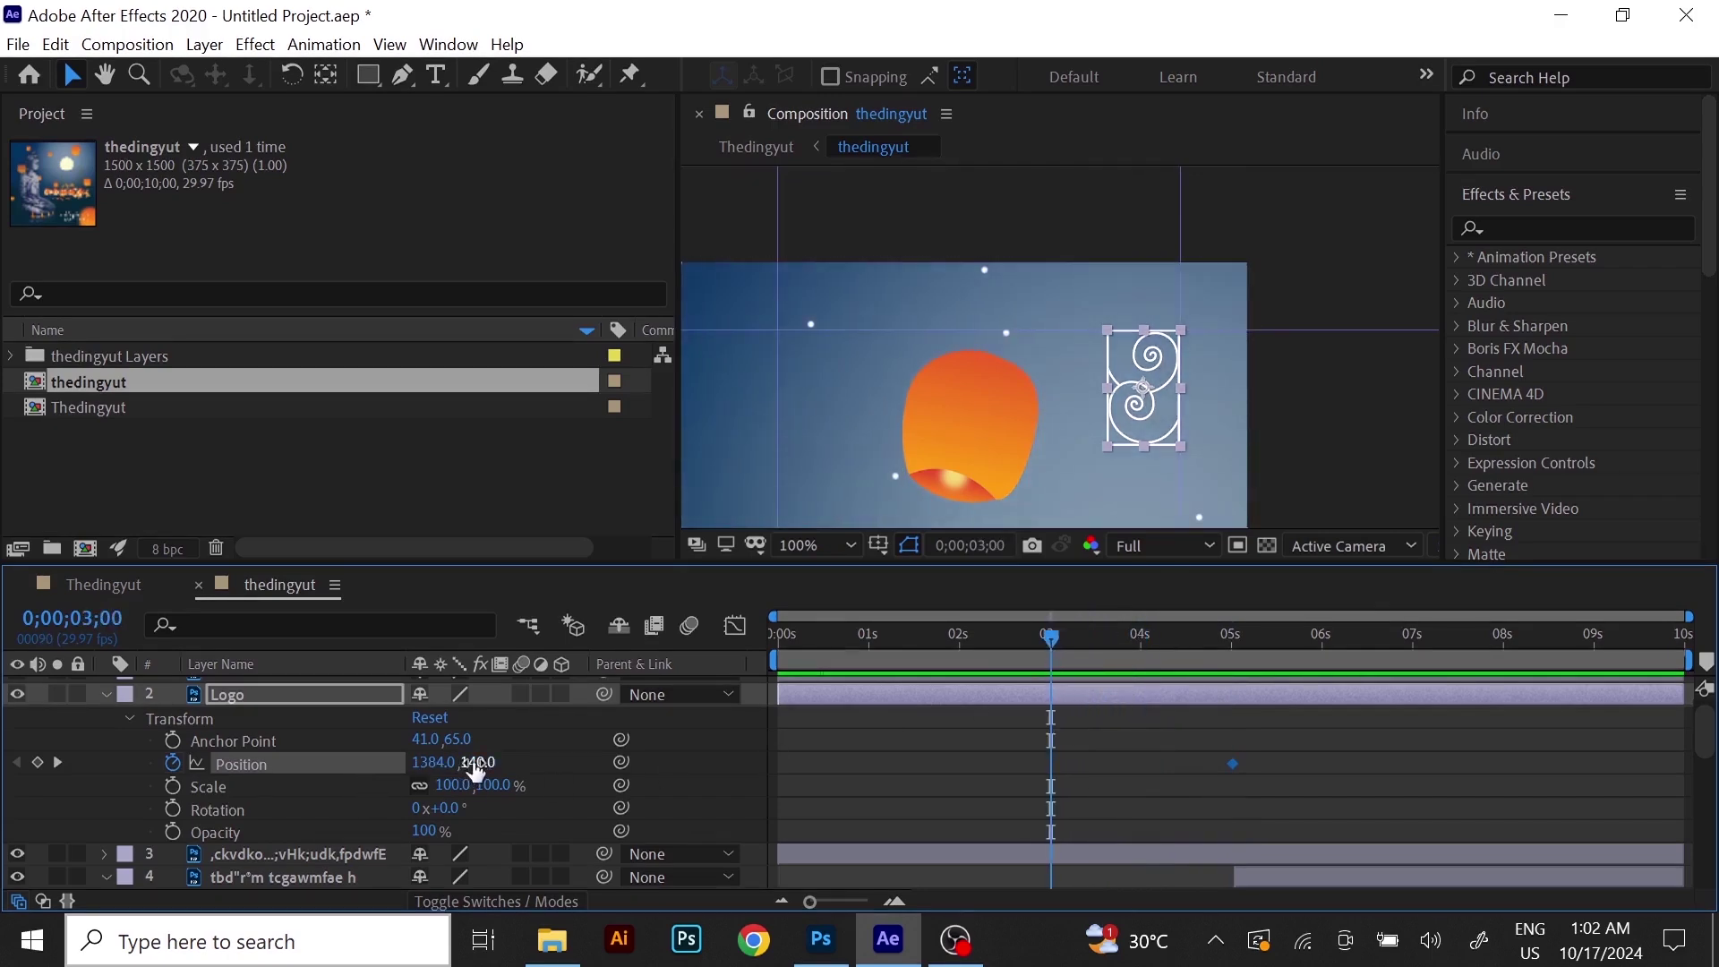
{"action": "left_click_drag", "start_coordinate": [491, 770], "coordinate": [170, 788]}
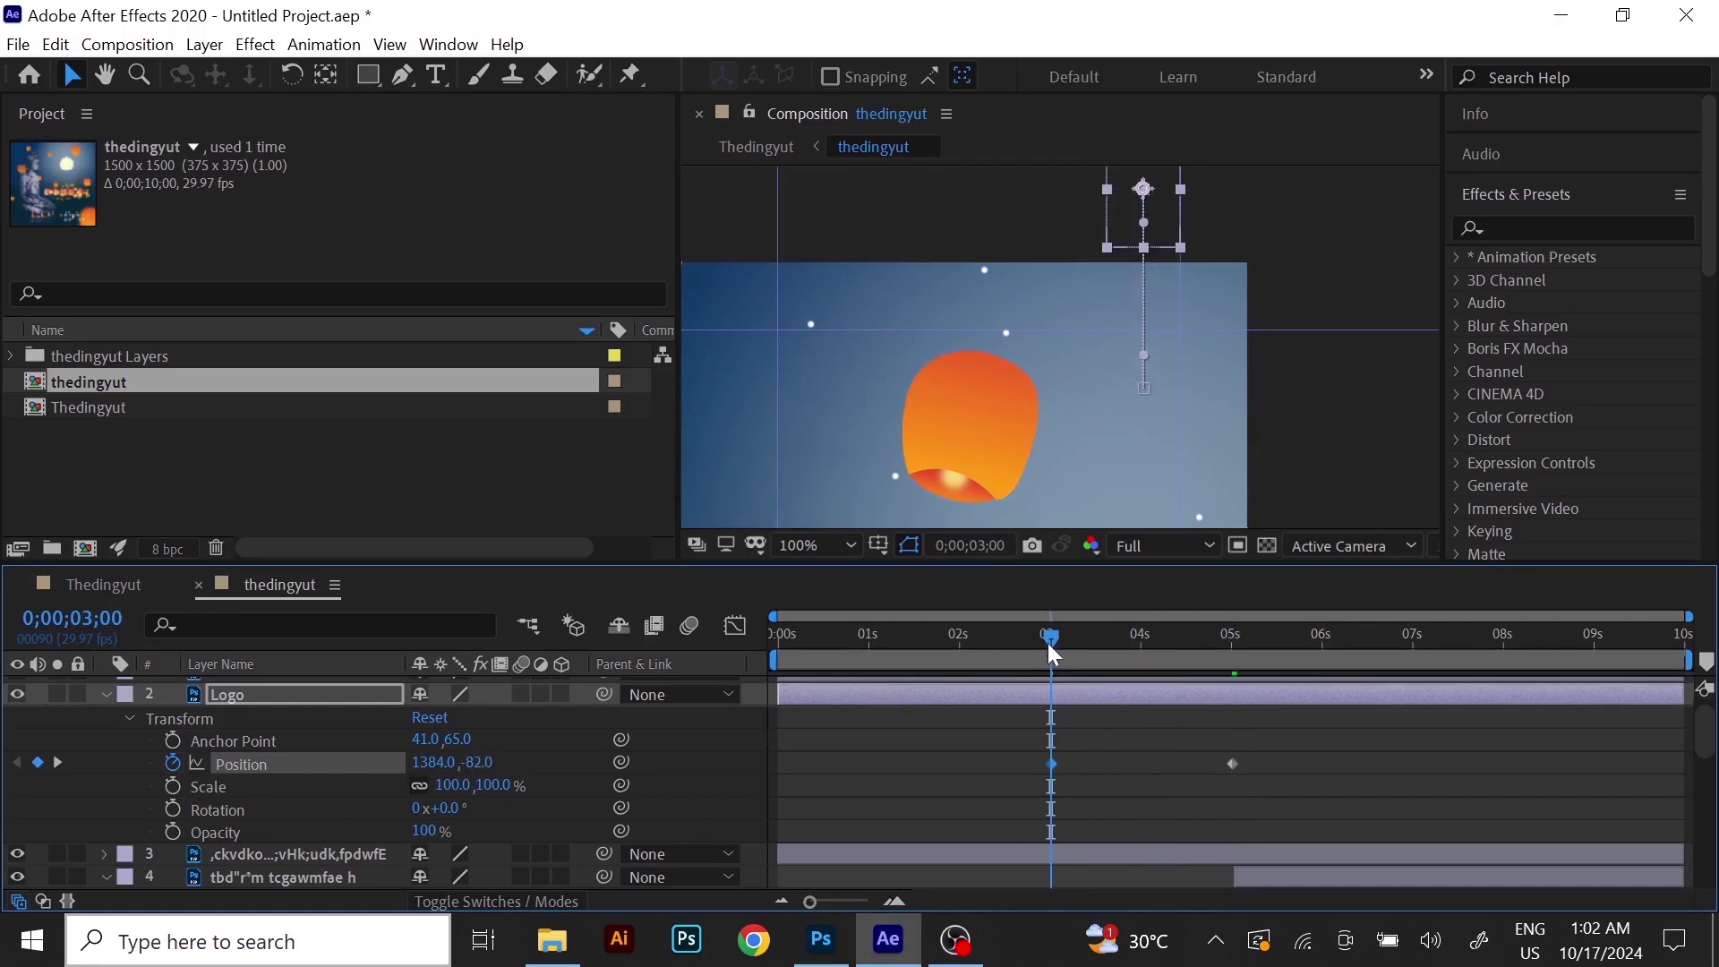
Scrub the timeline between 0;00;05;03 and 0;00;02;18 to check the logo's slide-in.
{"action": "left_click_drag", "start_coordinate": [1049, 636], "coordinate": [1238, 762]}
{"action": "scroll", "coordinate": [1163, 740], "scroll_direction": "down", "scroll_amount": 5}
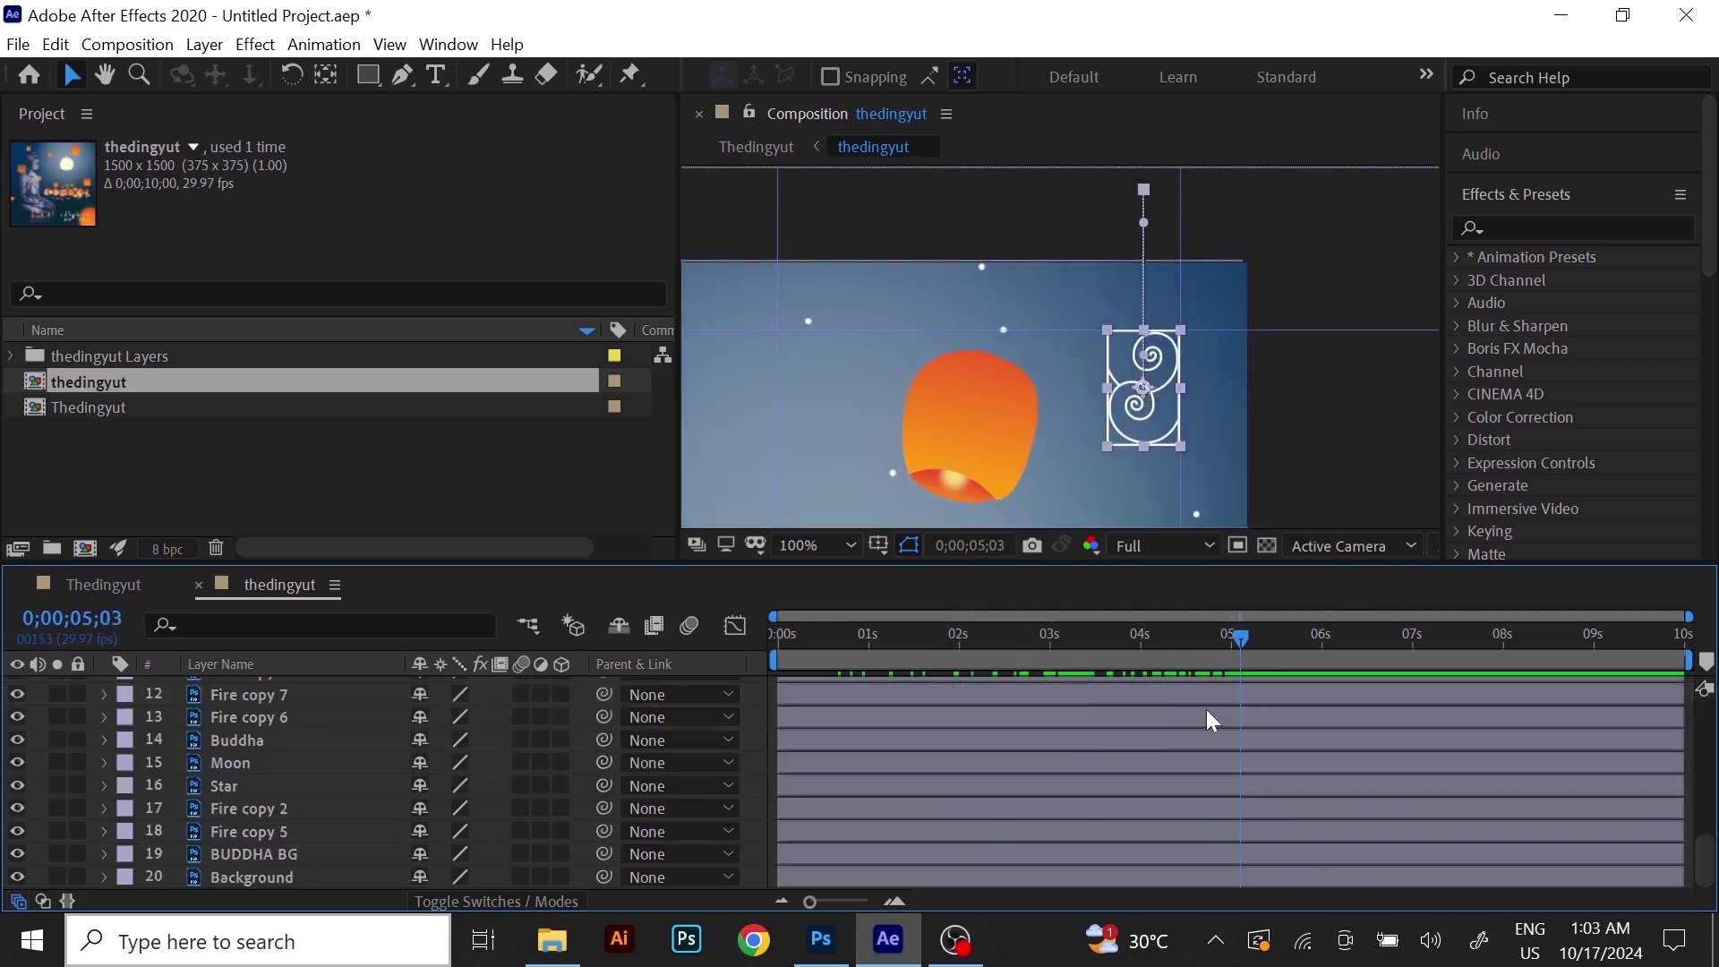
{"action": "left_click_drag", "start_coordinate": [1243, 637], "coordinate": [1014, 675]}
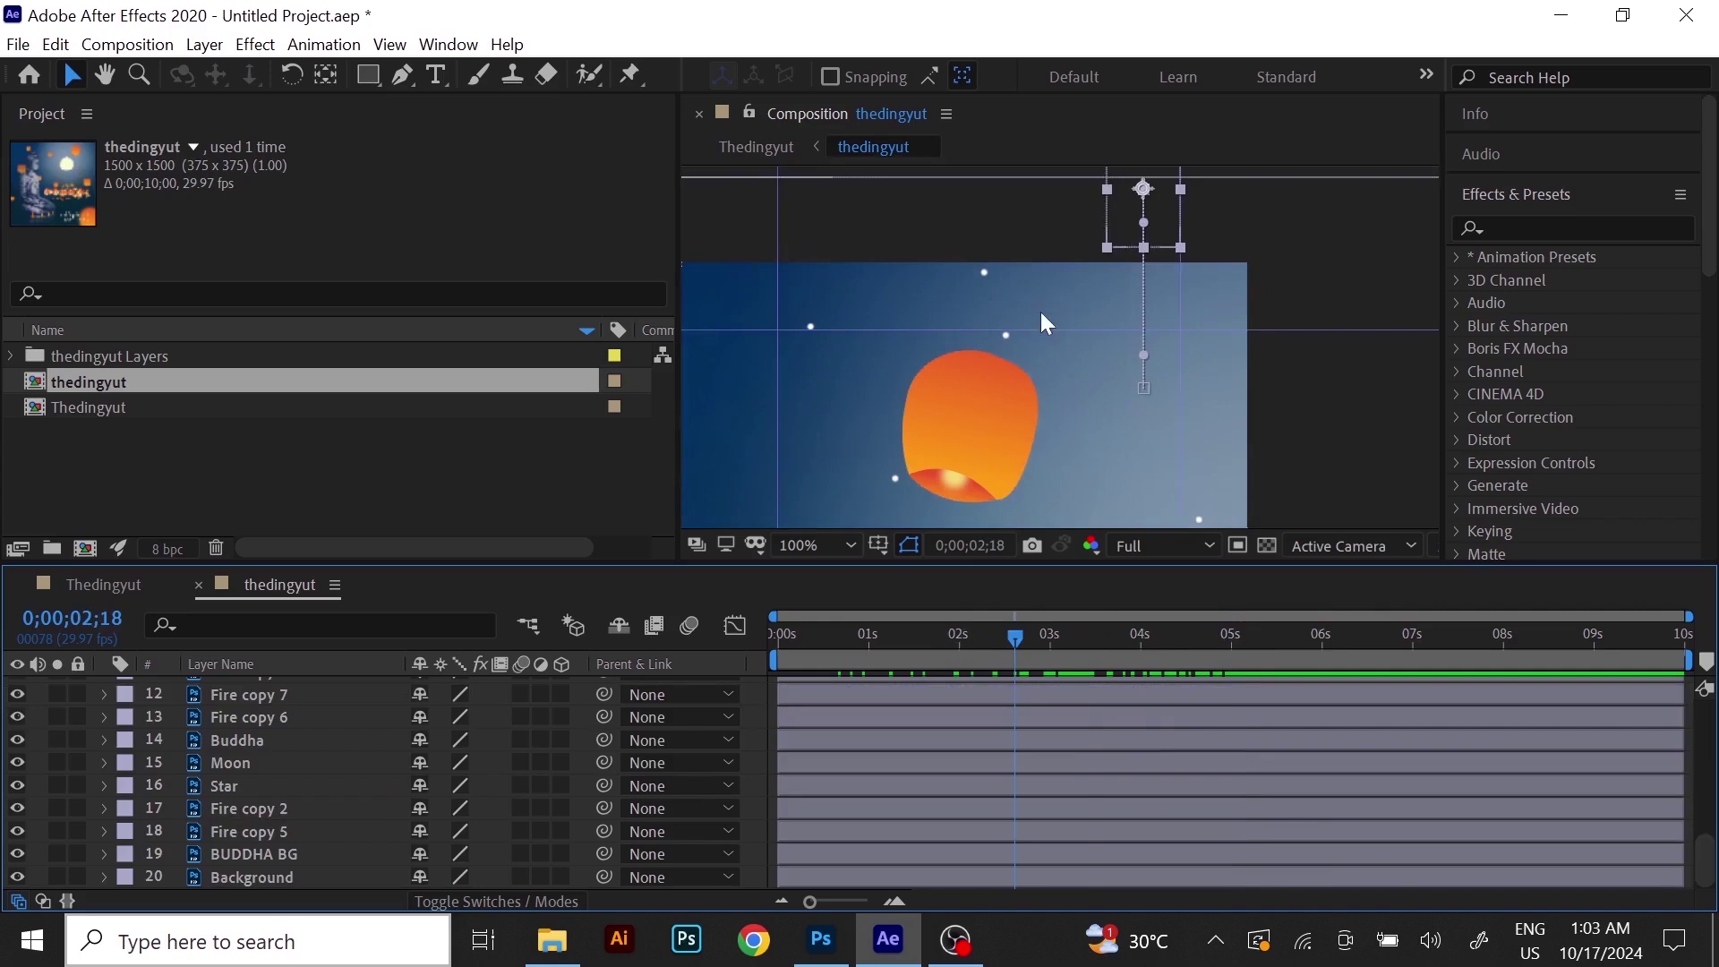
Fit the whole poster in view and play the composition from the beginning, stopping at 0;00;08;11.
{"action": "scroll", "coordinate": [1039, 331], "scroll_direction": "down", "scroll_amount": 4}
{"action": "key", "text": "space"}
{"action": "left_click_drag", "start_coordinate": [967, 403], "coordinate": [1102, 266]}
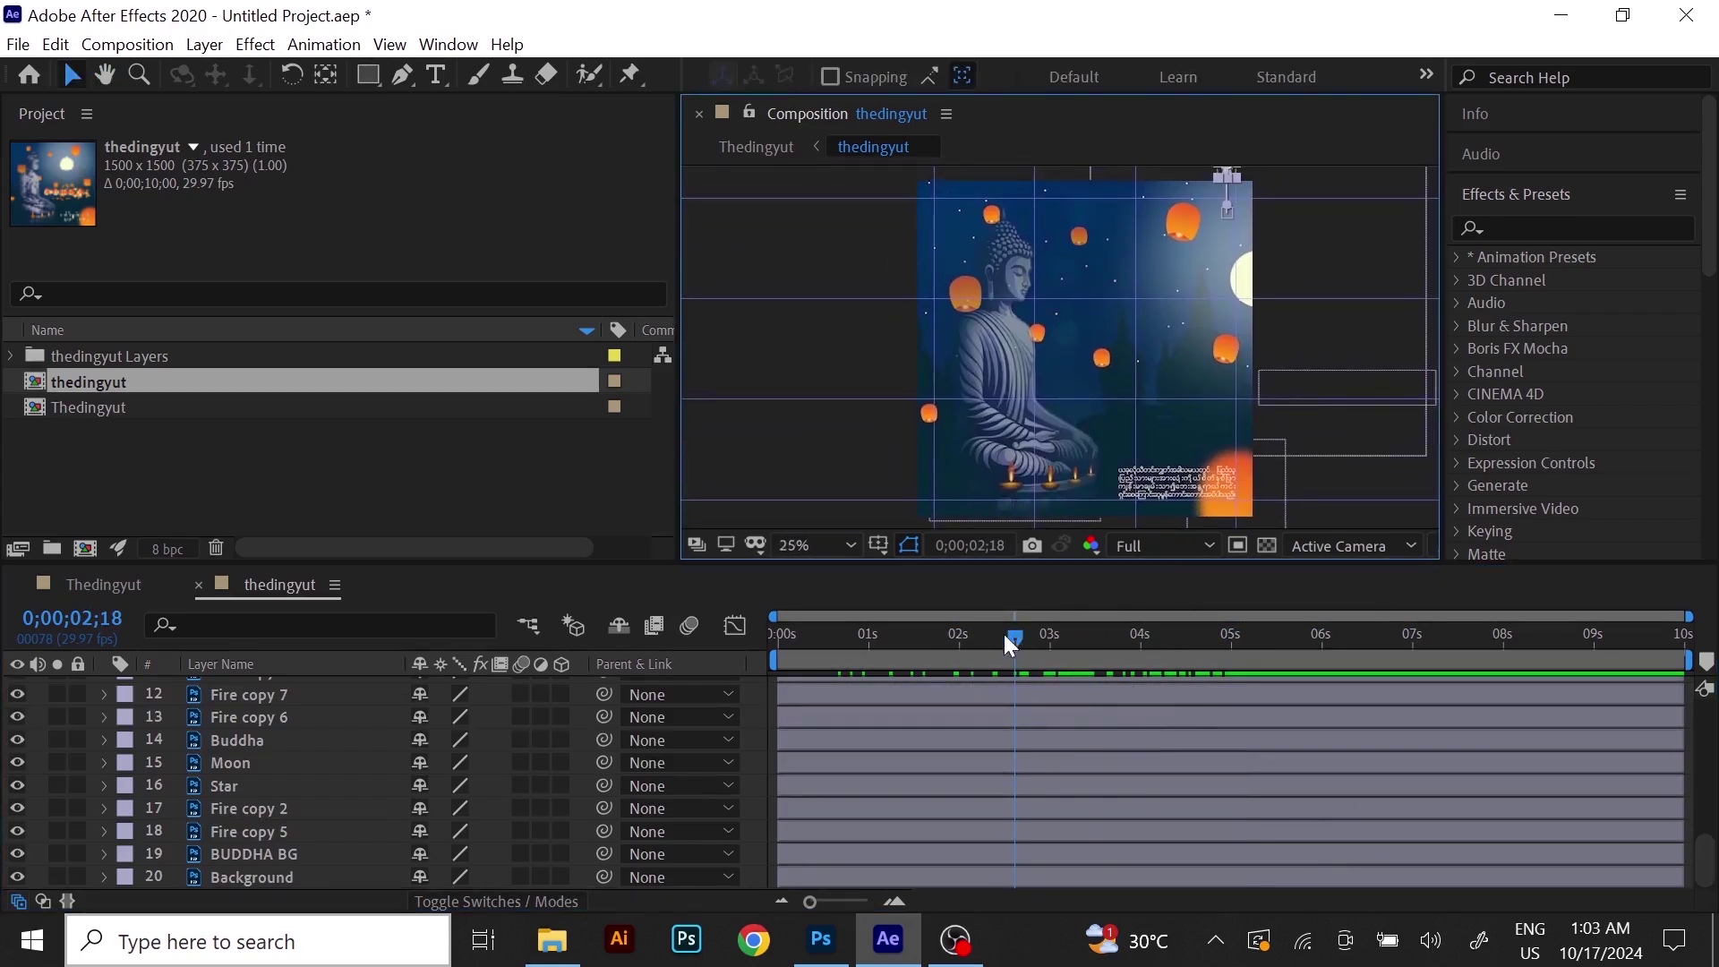
{"action": "left_click_drag", "start_coordinate": [1010, 639], "coordinate": [793, 682]}
{"action": "key", "text": "space"}
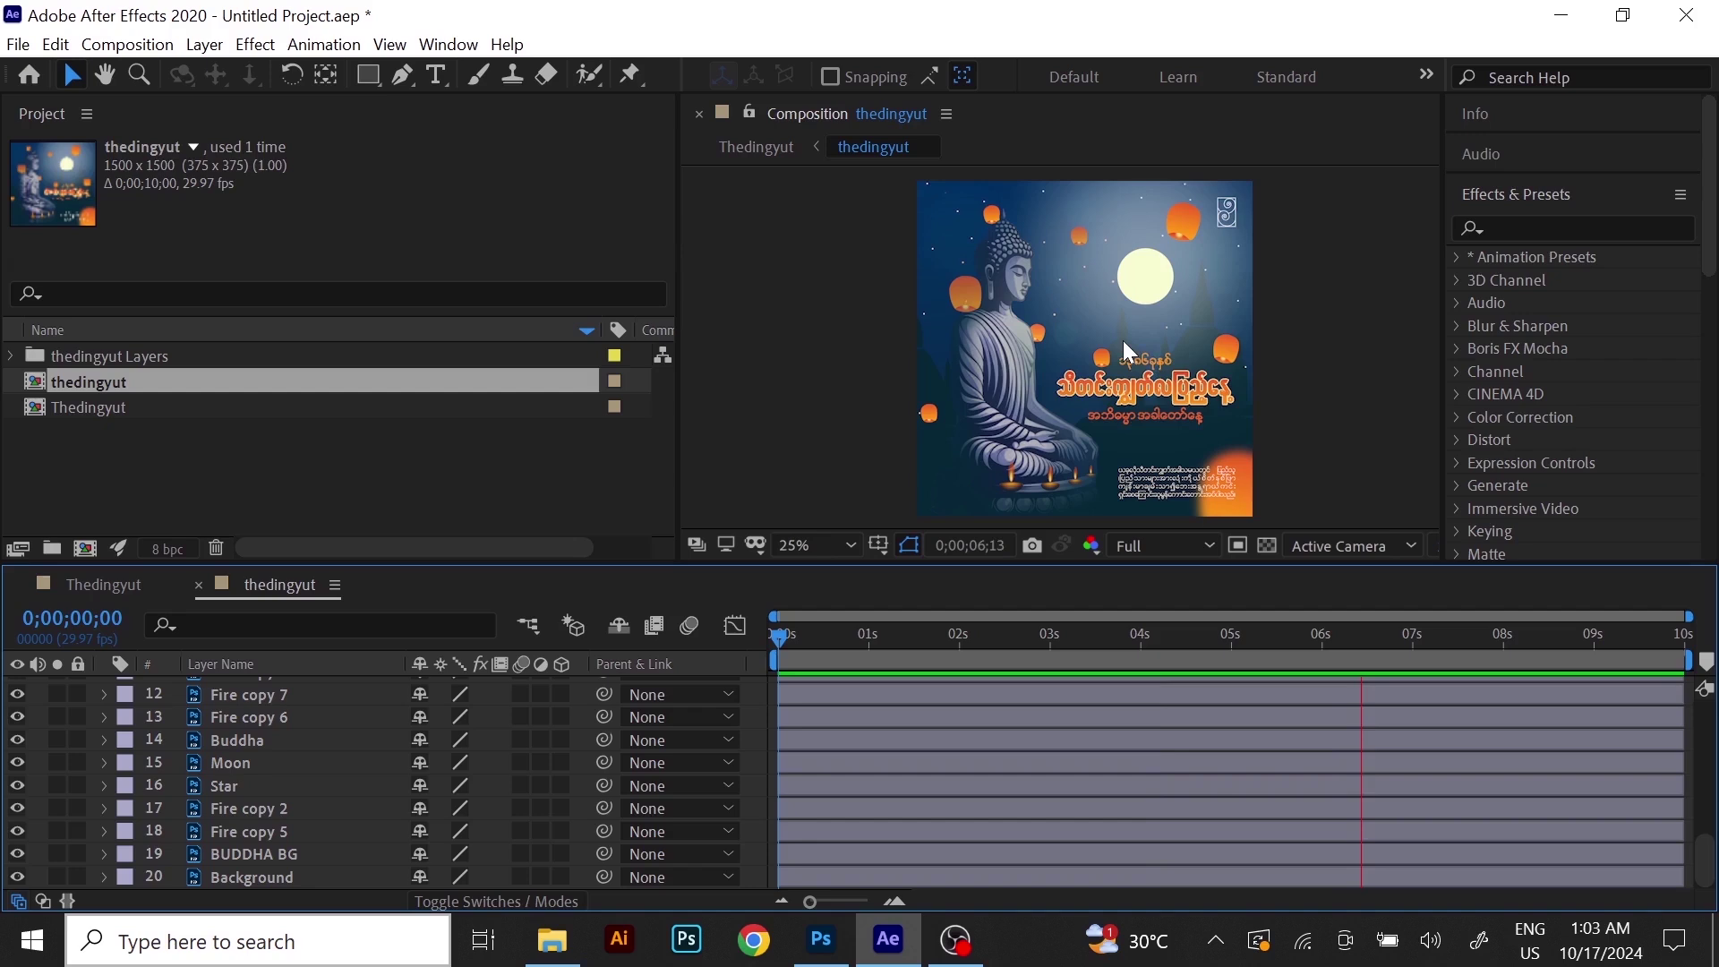
{"action": "left_click", "coordinate": [1201, 455]}
Examine the title and the body paragraph up close, and return to a view of the whole poster.
{"action": "scroll", "coordinate": [1182, 441], "scroll_direction": "up", "scroll_amount": 2}
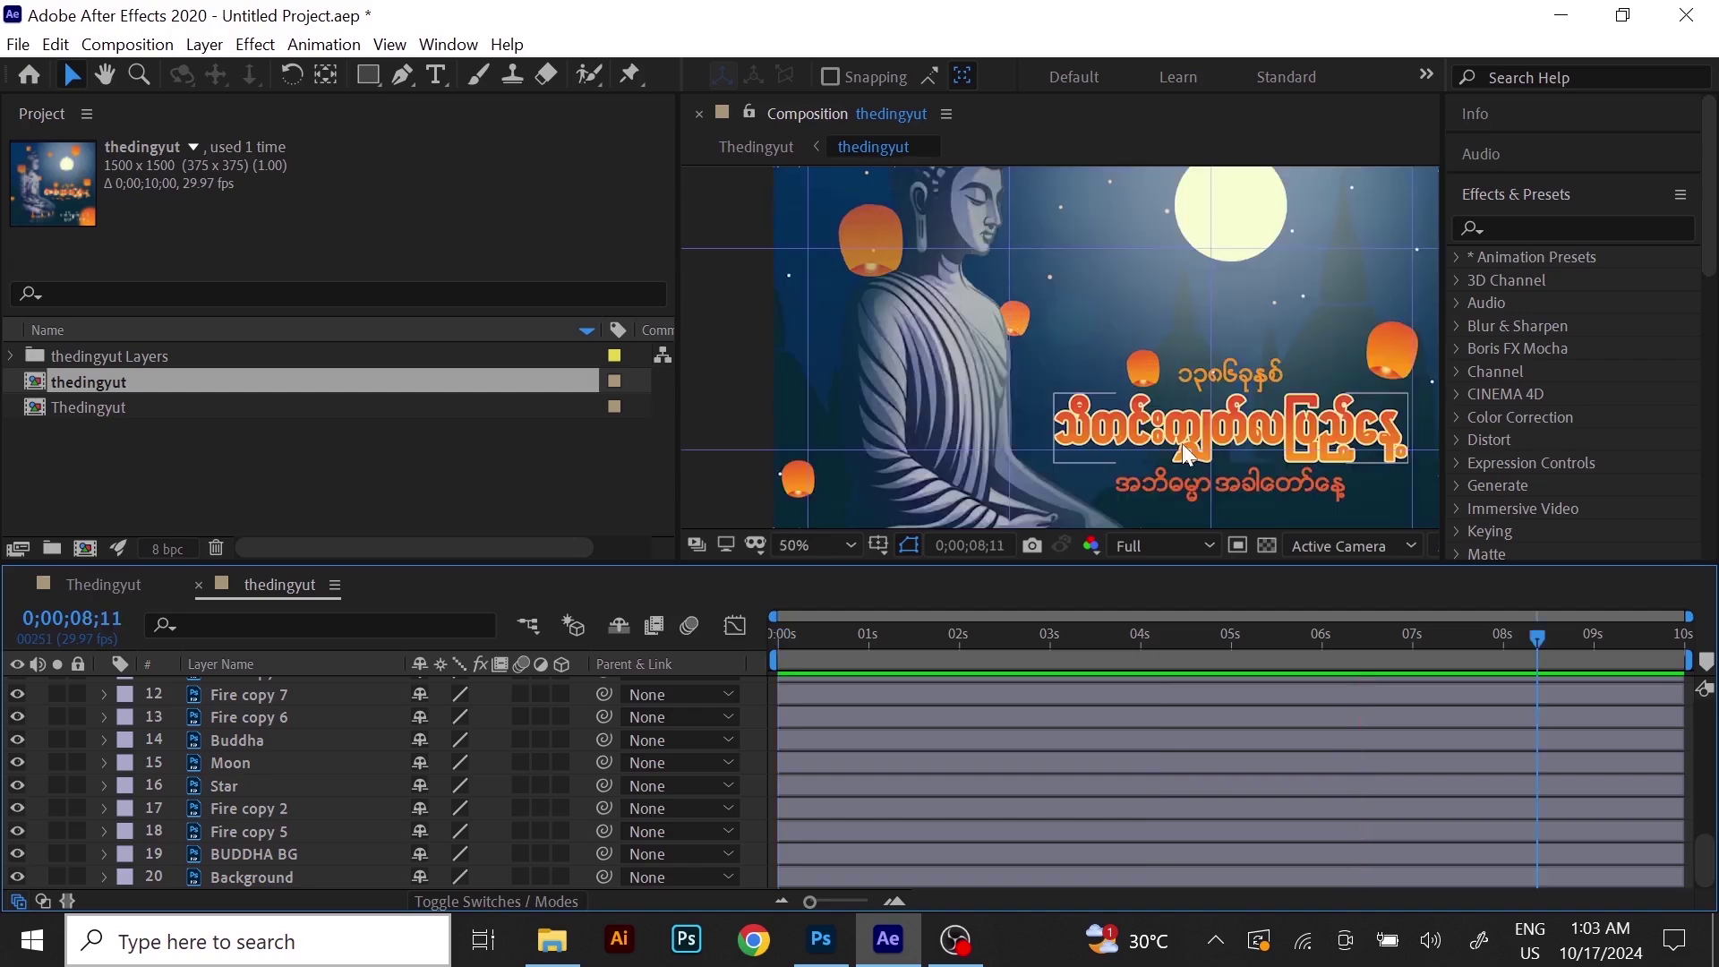
{"action": "left_click_drag", "start_coordinate": [1182, 445], "coordinate": [1045, 282]}
{"action": "left_click_drag", "start_coordinate": [1205, 456], "coordinate": [1167, 361]}
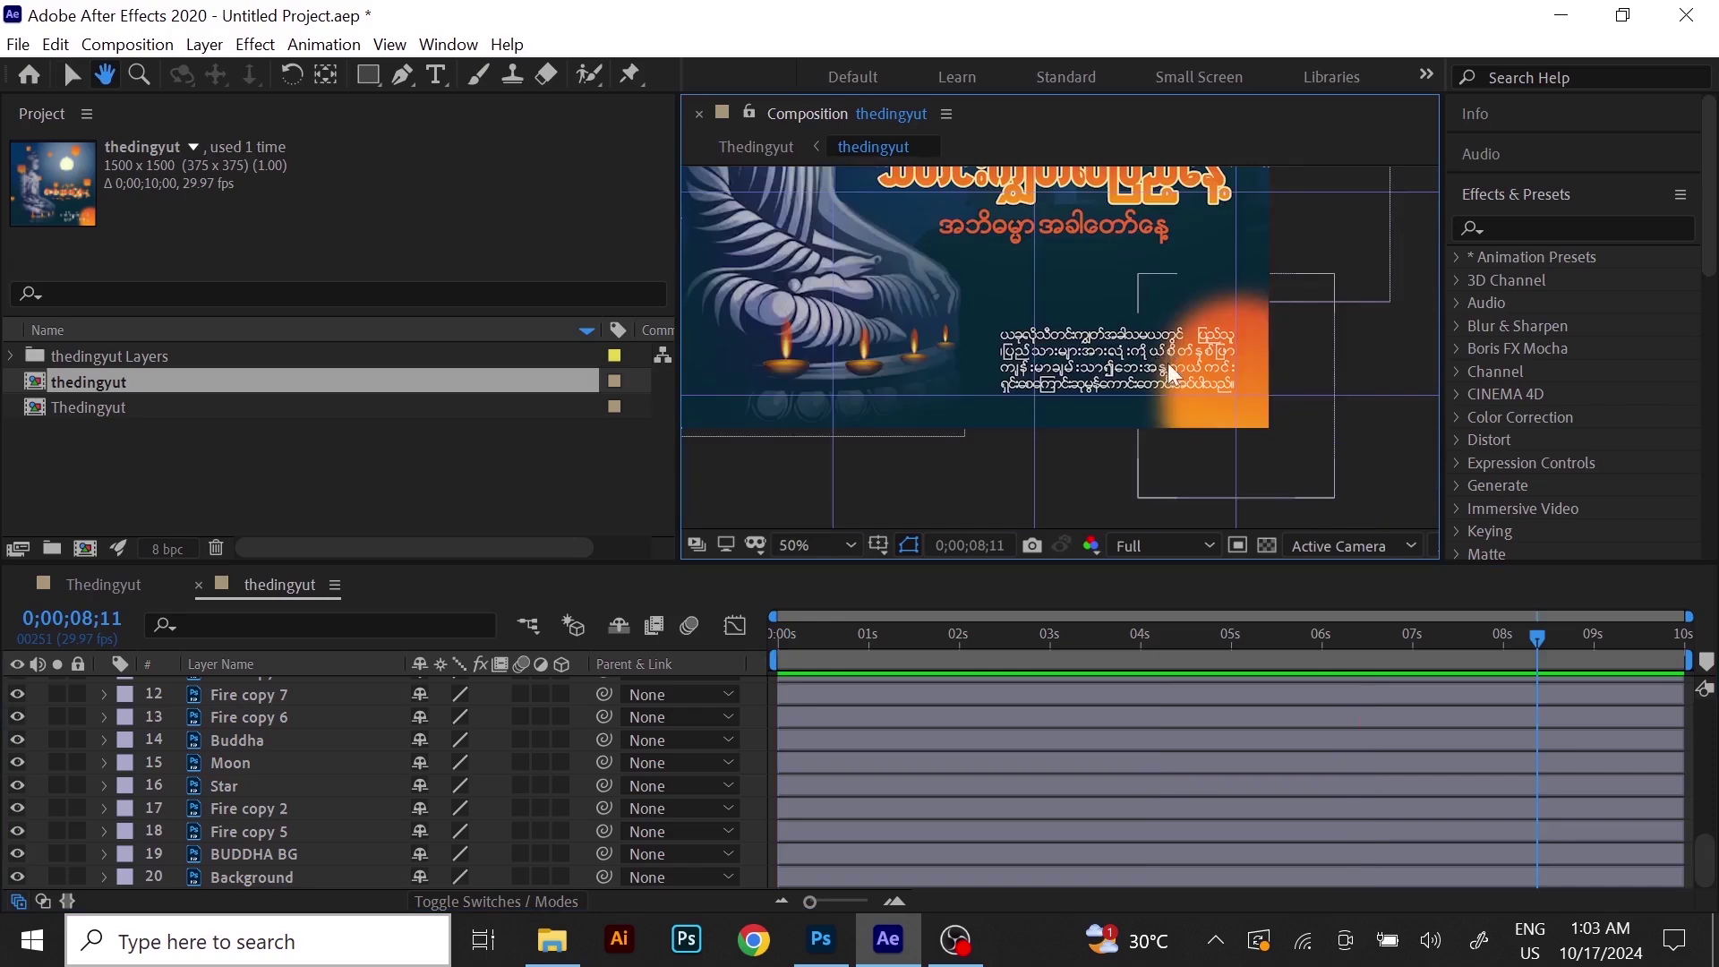
{"action": "scroll", "coordinate": [1151, 358], "scroll_direction": "up", "scroll_amount": 1}
{"action": "scroll", "coordinate": [1134, 376], "scroll_direction": "down", "scroll_amount": 2}
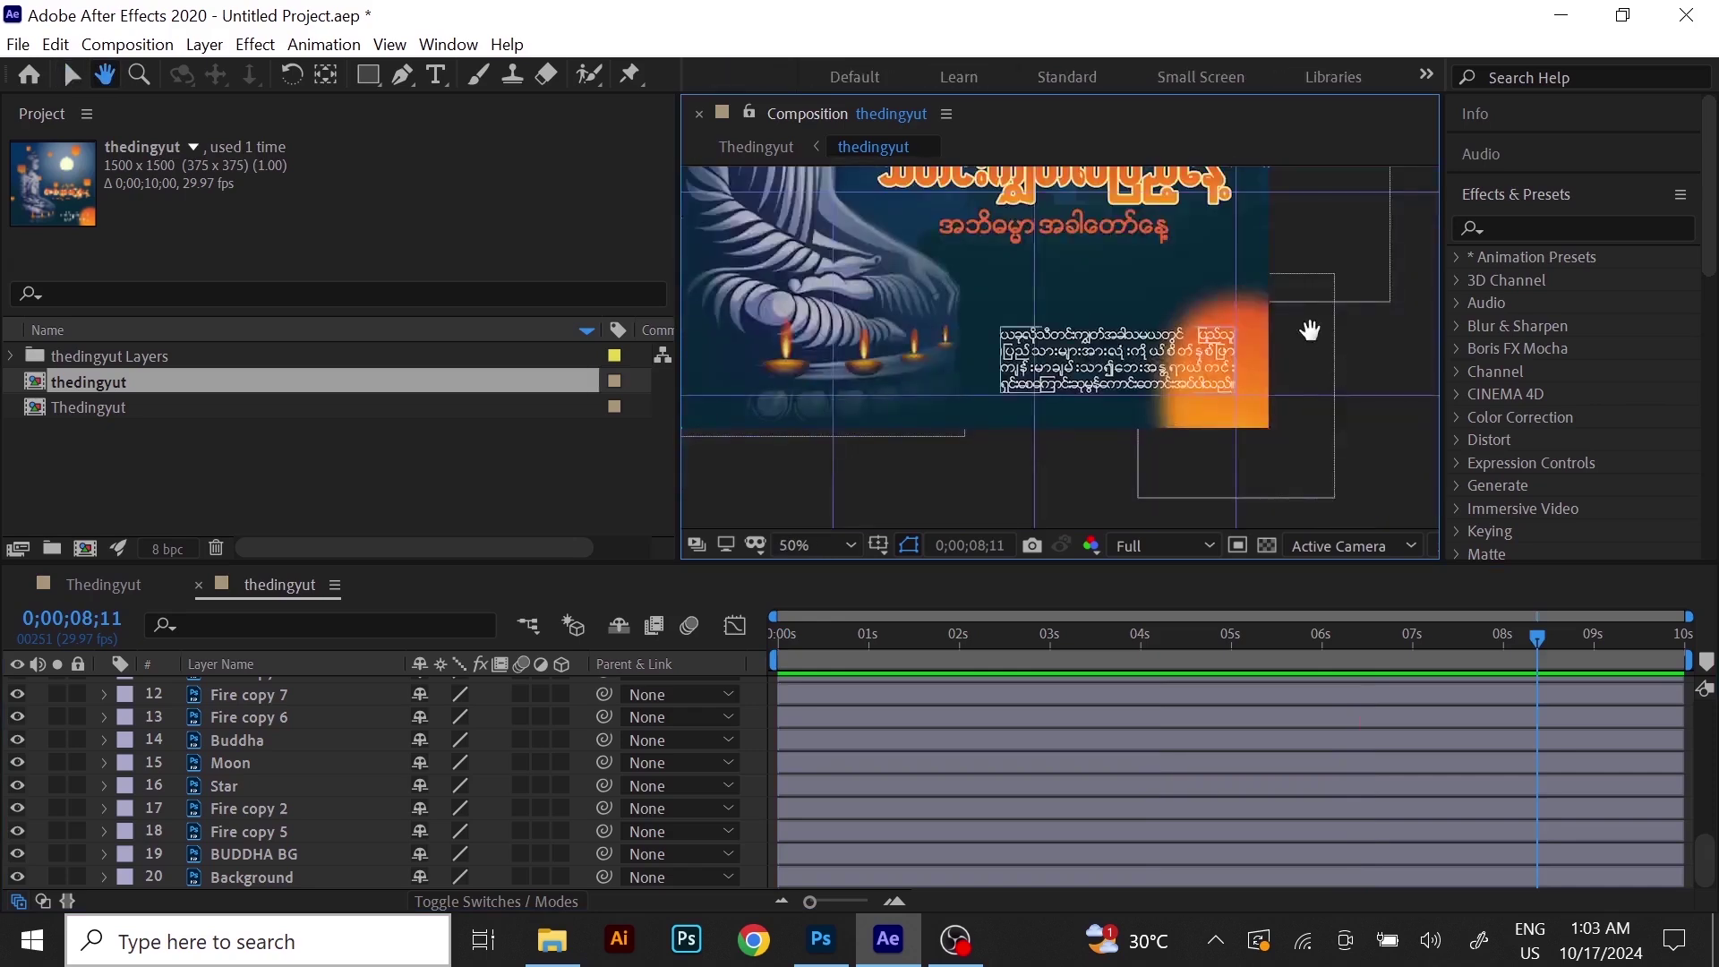
{"action": "left_click_drag", "start_coordinate": [1168, 306], "coordinate": [1161, 374]}
{"action": "scroll", "coordinate": [1110, 379], "scroll_direction": "down", "scroll_amount": 6}
{"action": "scroll", "coordinate": [1055, 365], "scroll_direction": "up", "scroll_amount": 4}
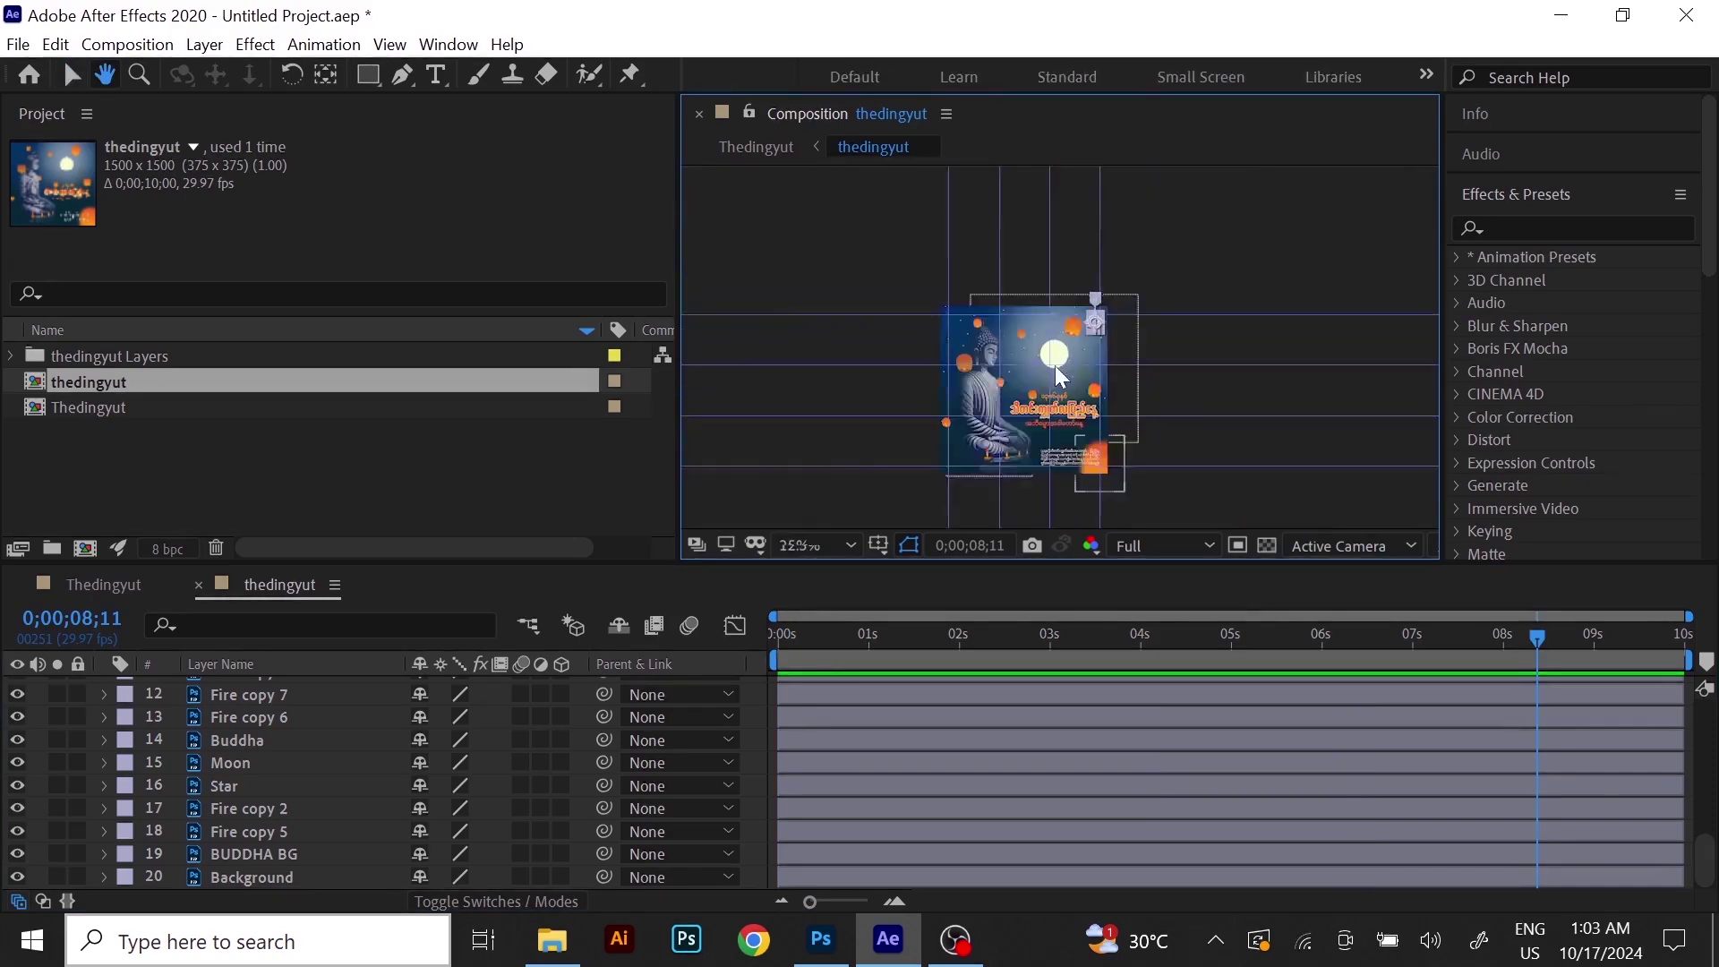
{"action": "scroll", "coordinate": [1068, 438], "scroll_direction": "up", "scroll_amount": 1}
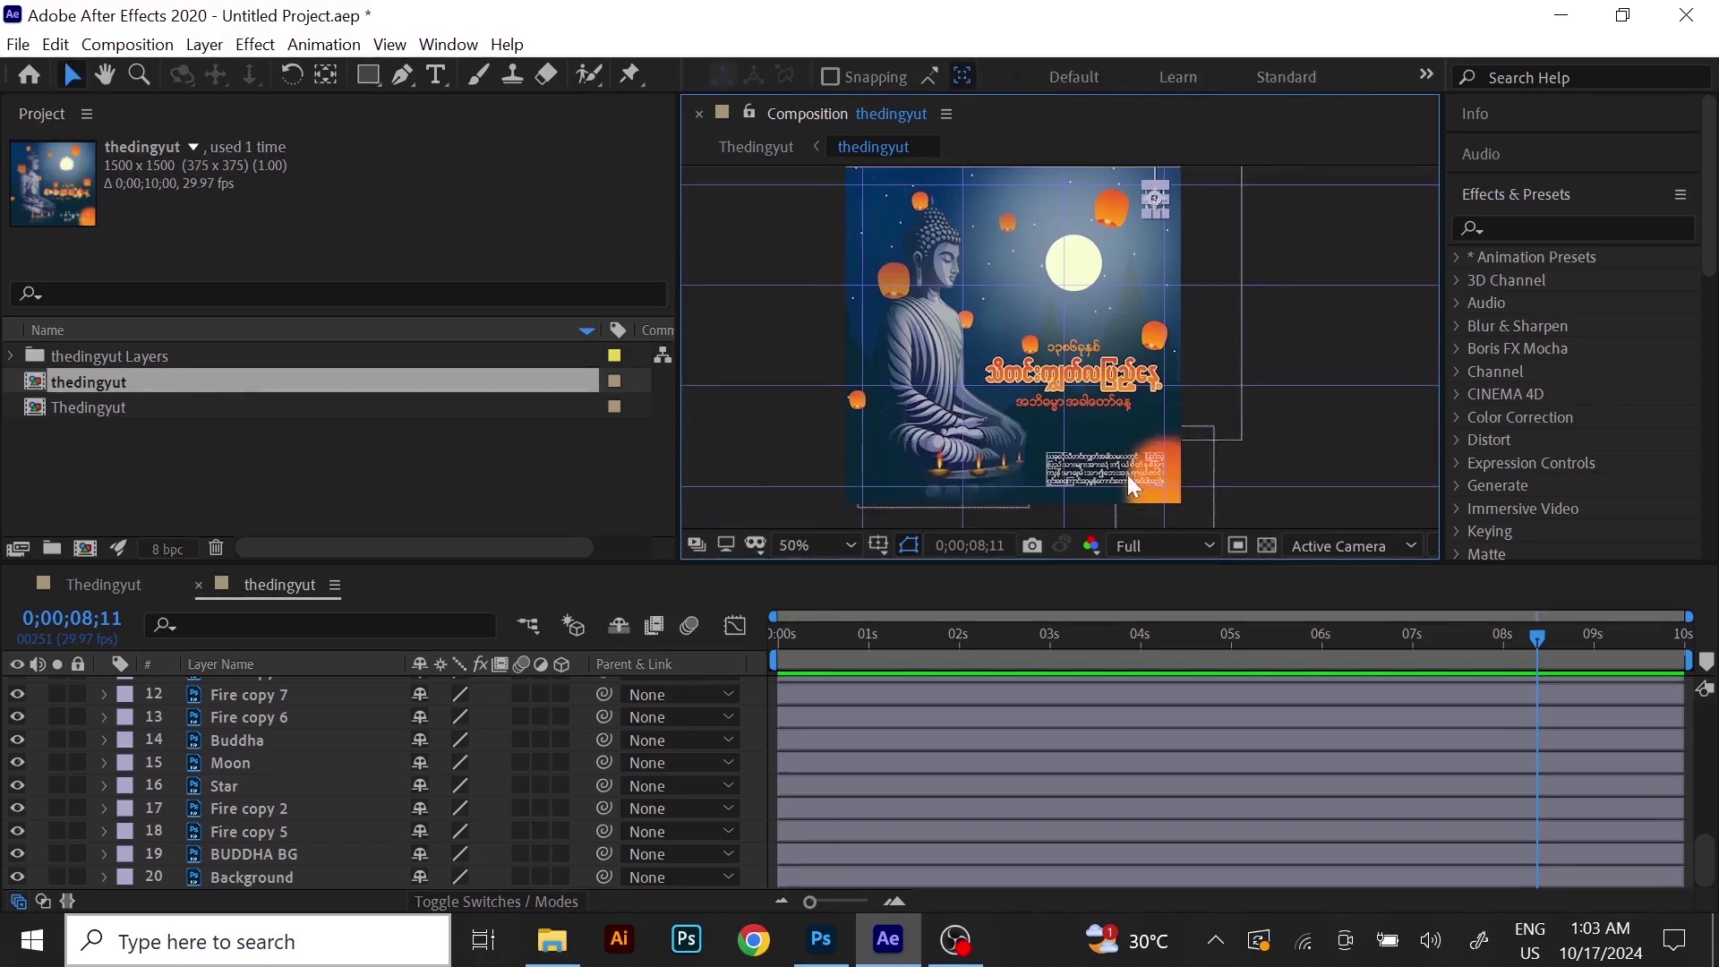
Select the four-line body paragraph beside the orange glow and move the current time back to 0;00;04;01.
{"action": "scroll", "coordinate": [1126, 472], "scroll_direction": "up", "scroll_amount": 1}
{"action": "left_click_drag", "start_coordinate": [1104, 448], "coordinate": [1080, 351]}
{"action": "scroll", "coordinate": [1079, 351], "scroll_direction": "up", "scroll_amount": 1}
{"action": "left_click", "coordinate": [1015, 287]}
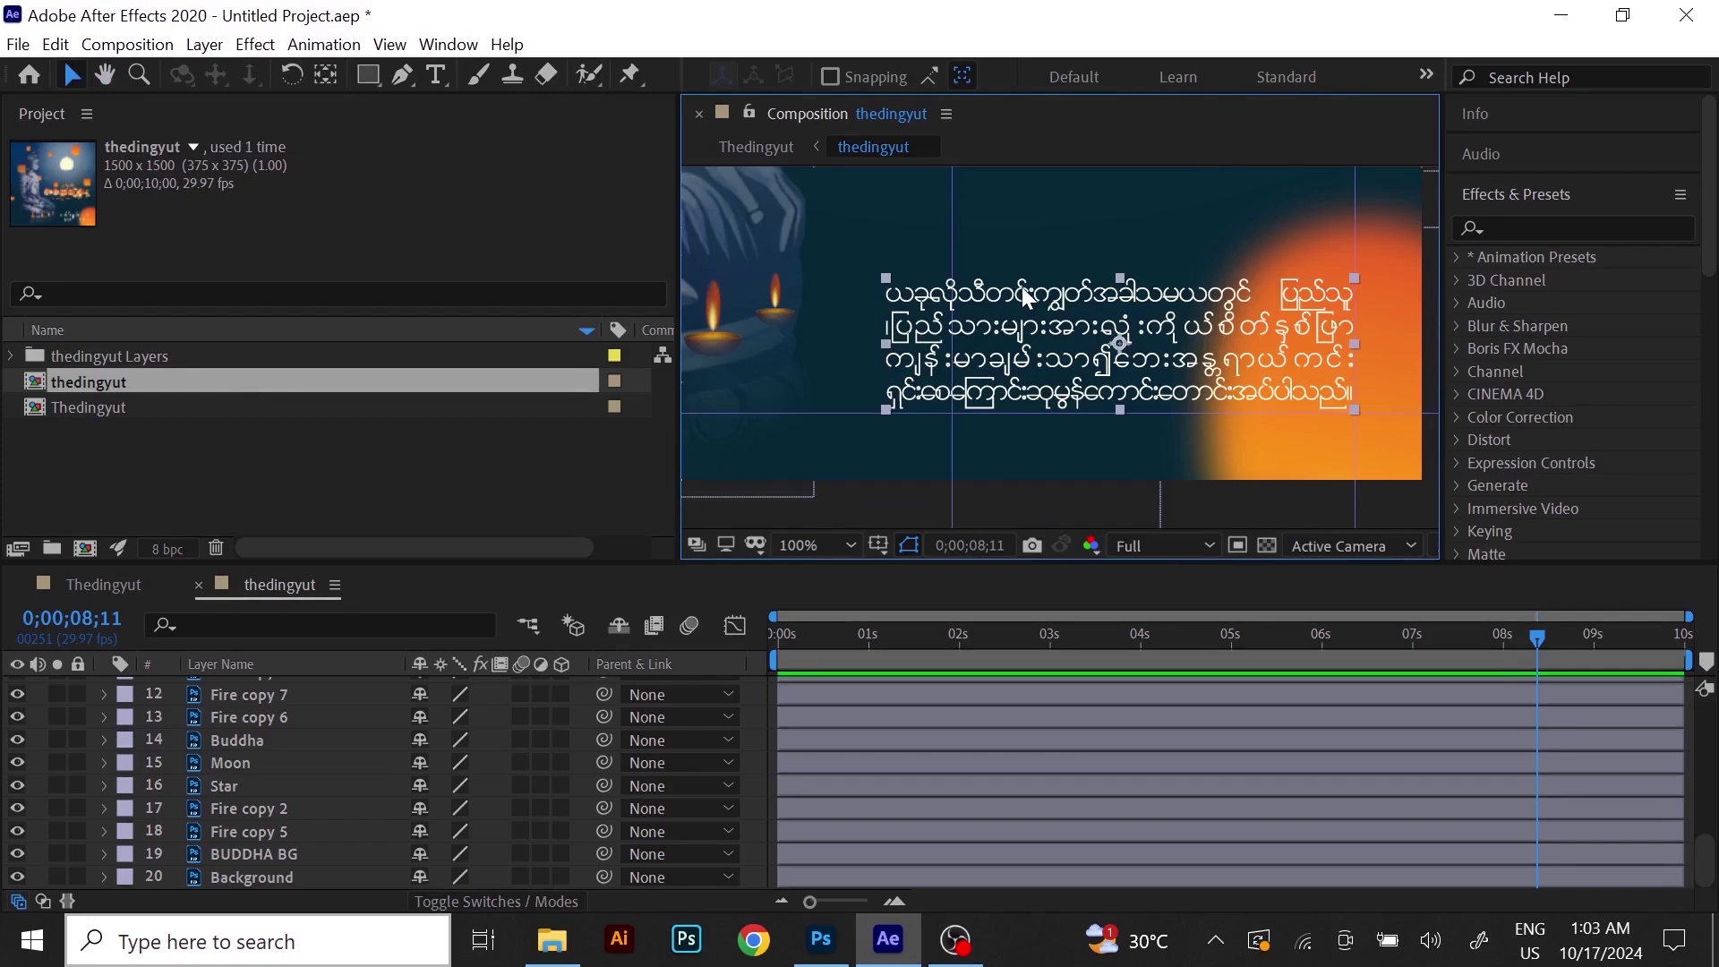
{"action": "scroll", "coordinate": [1030, 308], "scroll_direction": "down", "scroll_amount": 1}
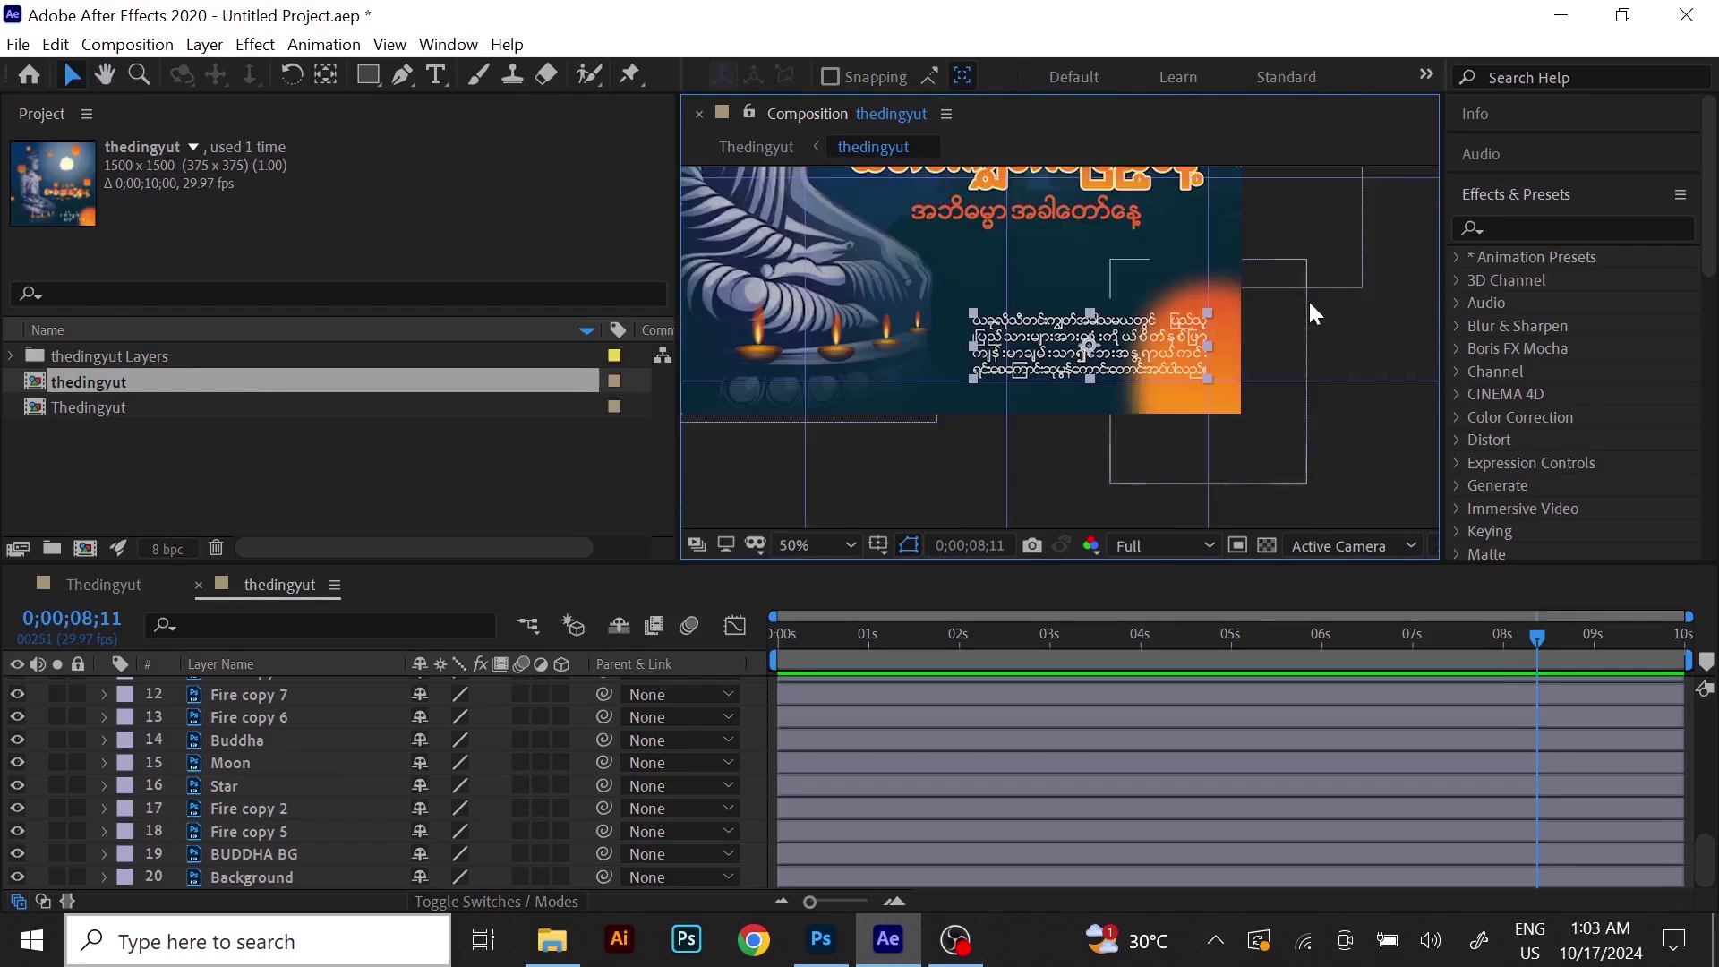
{"action": "left_click_drag", "start_coordinate": [1539, 632], "coordinate": [1151, 678]}
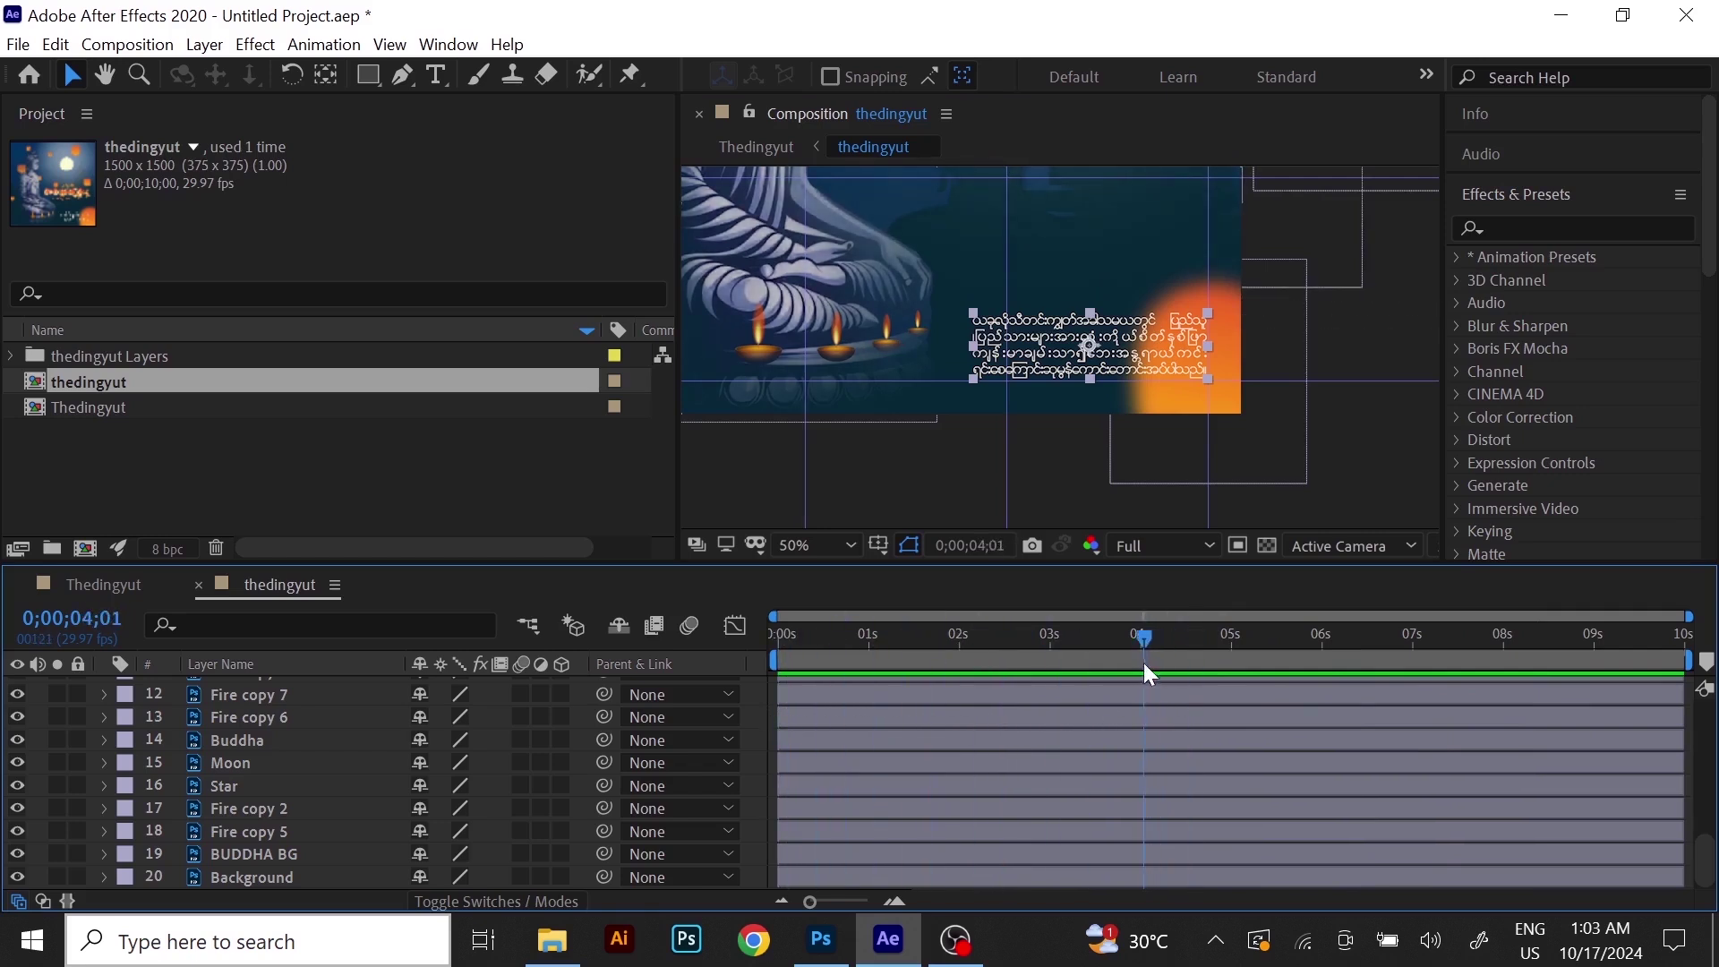
{"action": "left_click", "coordinate": [1019, 443]}
{"action": "left_click", "coordinate": [1026, 328]}
Move the current time to 0;00;04;29, collapse the Logo layer, and reveal the body paragraph layer's Transform properties.
{"action": "left_click_drag", "start_coordinate": [1142, 635], "coordinate": [1228, 647]}
{"action": "left_click", "coordinate": [1226, 632]}
{"action": "left_click_drag", "start_coordinate": [1232, 632], "coordinate": [1232, 639]}
{"action": "scroll", "coordinate": [401, 776], "scroll_direction": "up", "scroll_amount": 6}
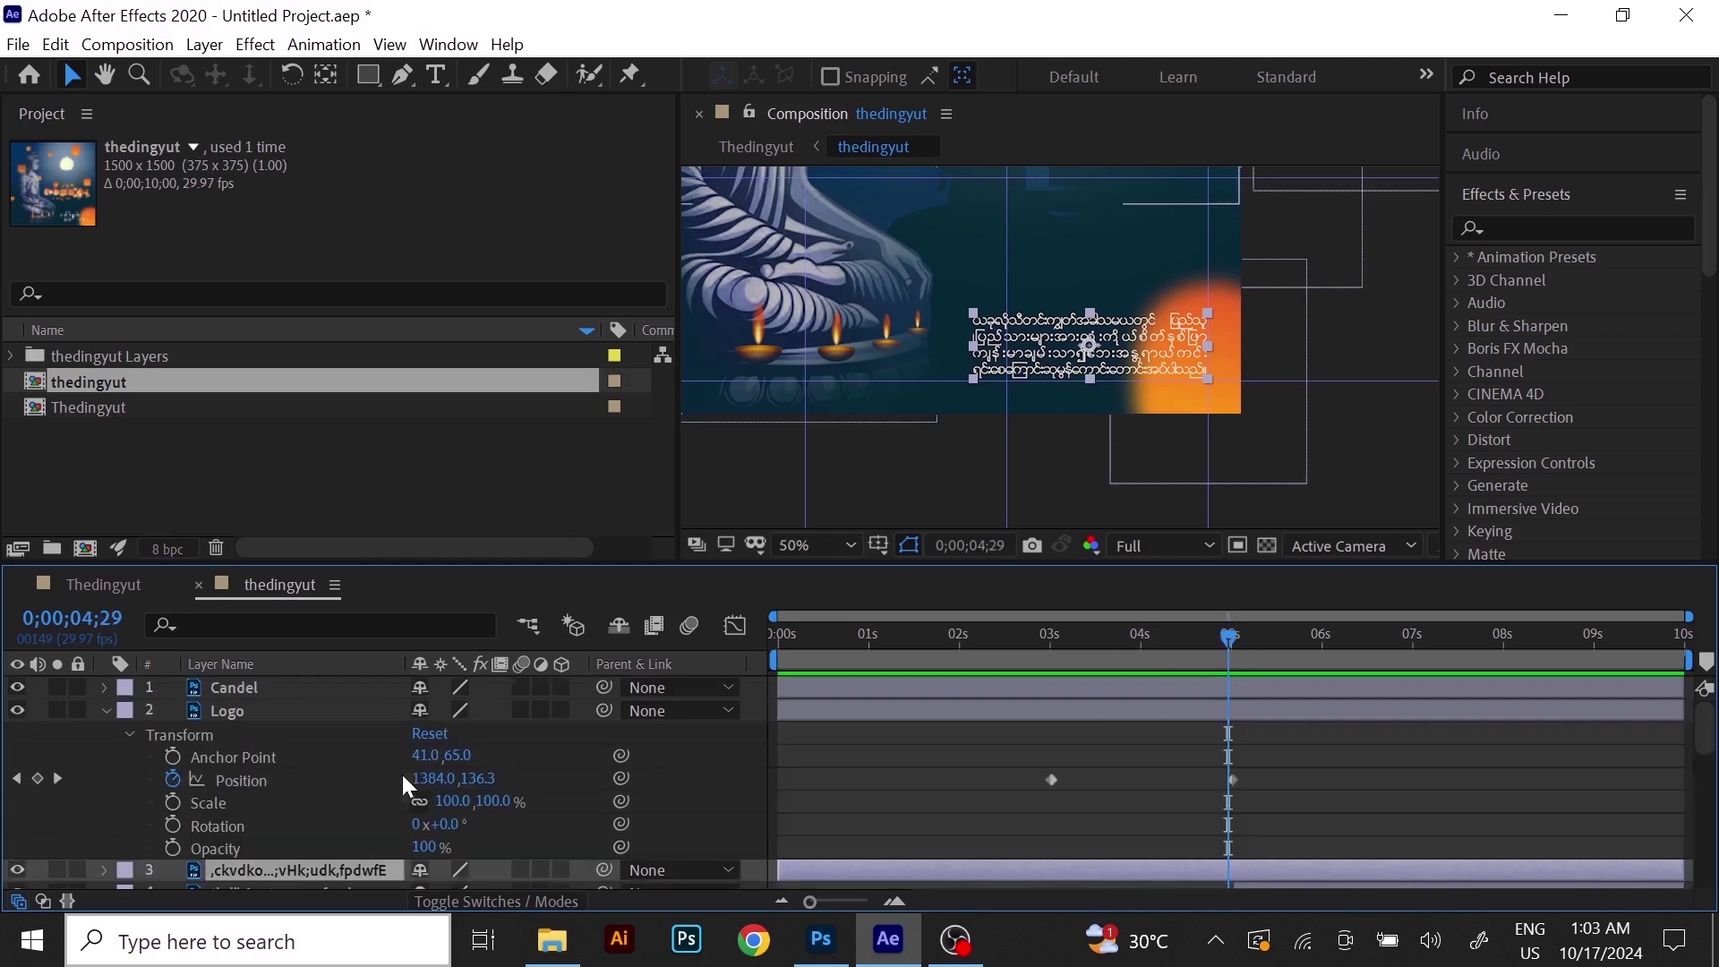
{"action": "left_click", "coordinate": [105, 710]}
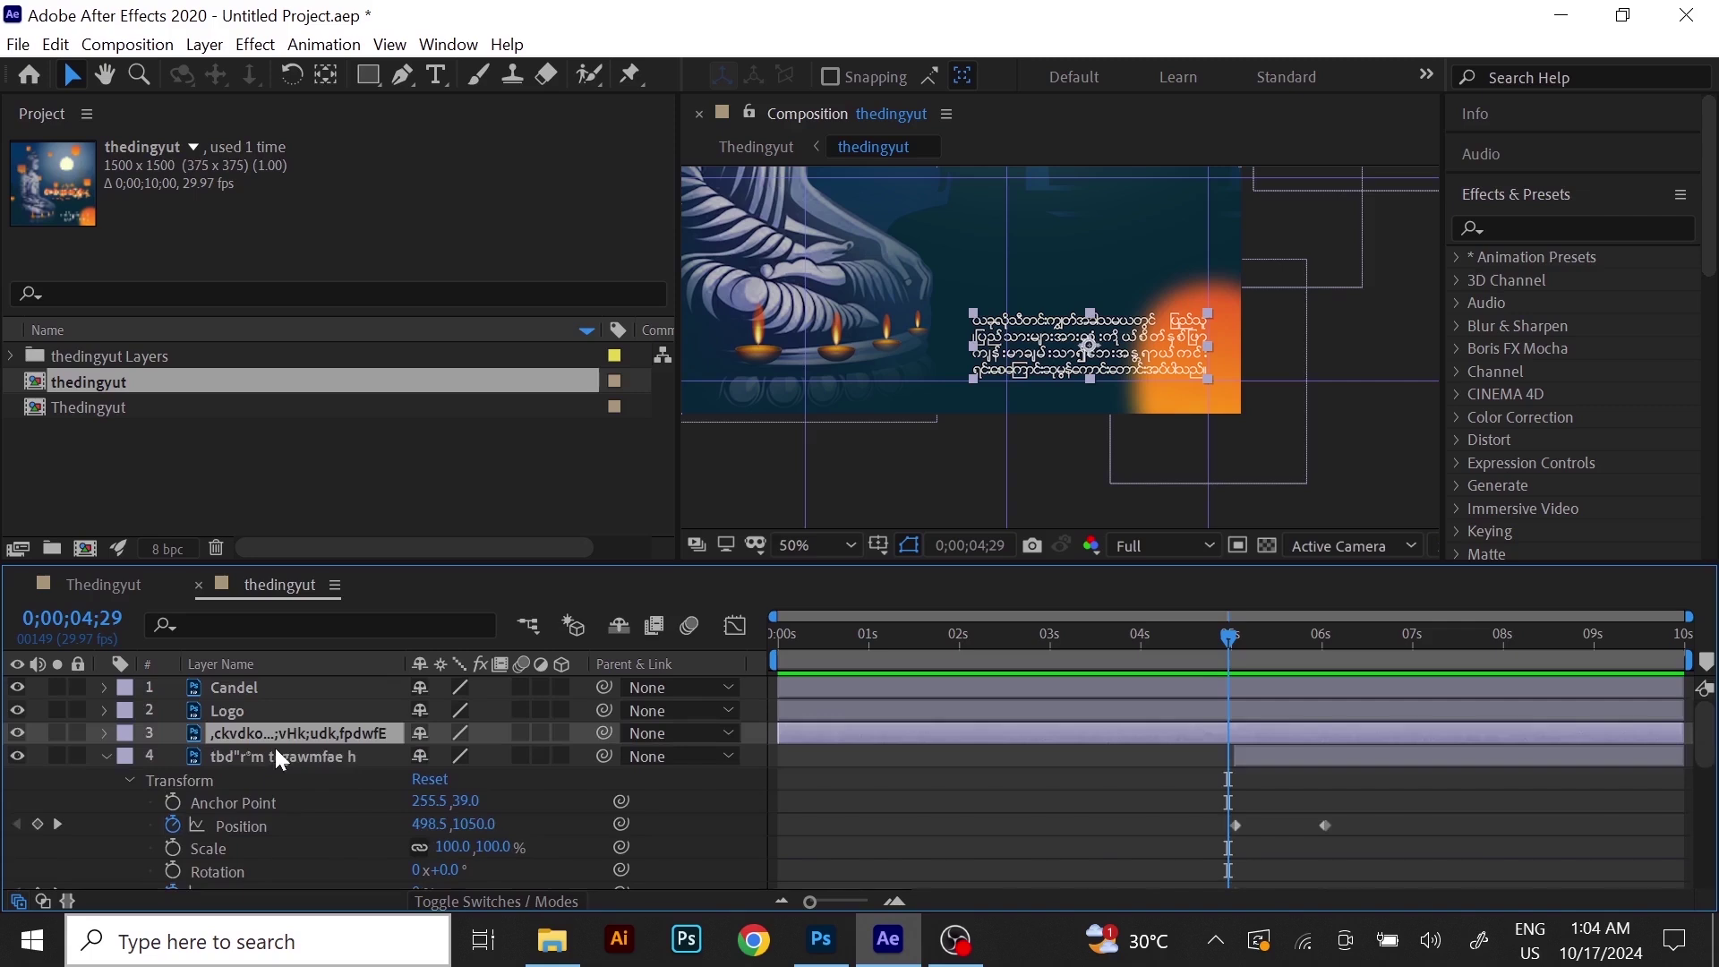
{"action": "left_click", "coordinate": [105, 731]}
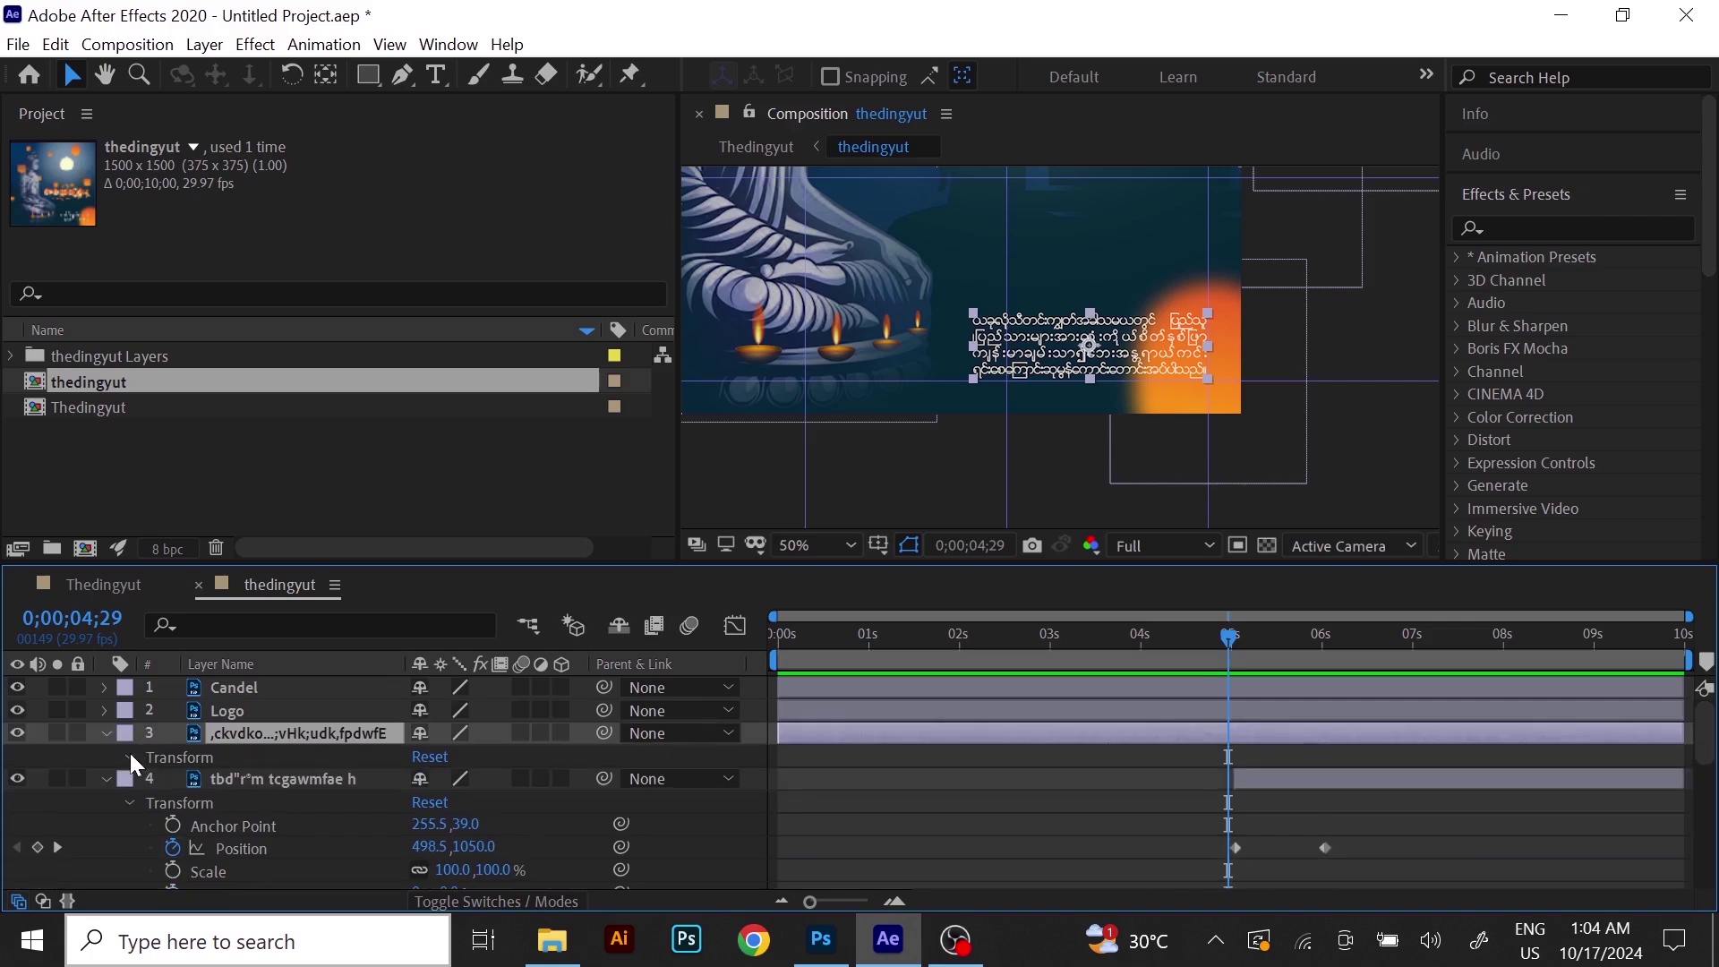
{"action": "left_click", "coordinate": [130, 755]}
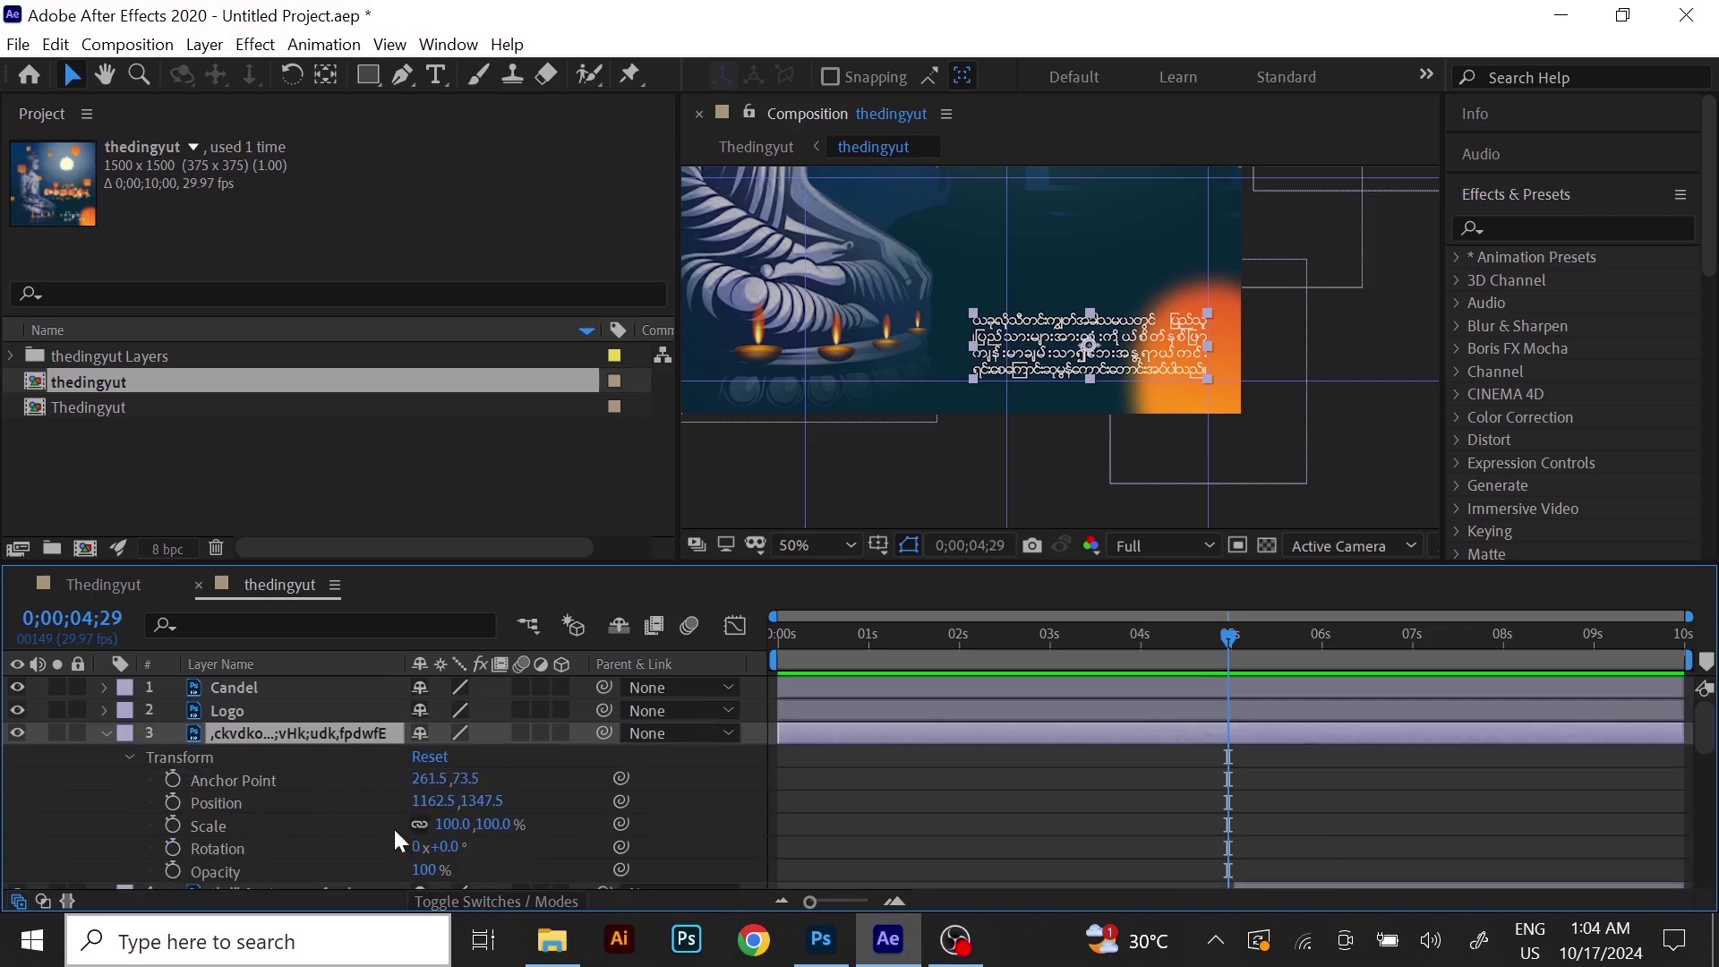
Keyframe the body paragraph's Position at 1162.5, 1347.5 at 0;00;04;29 and at 1778.5, 1347.5 at 0;00;02;28.
{"action": "left_click", "coordinate": [173, 803]}
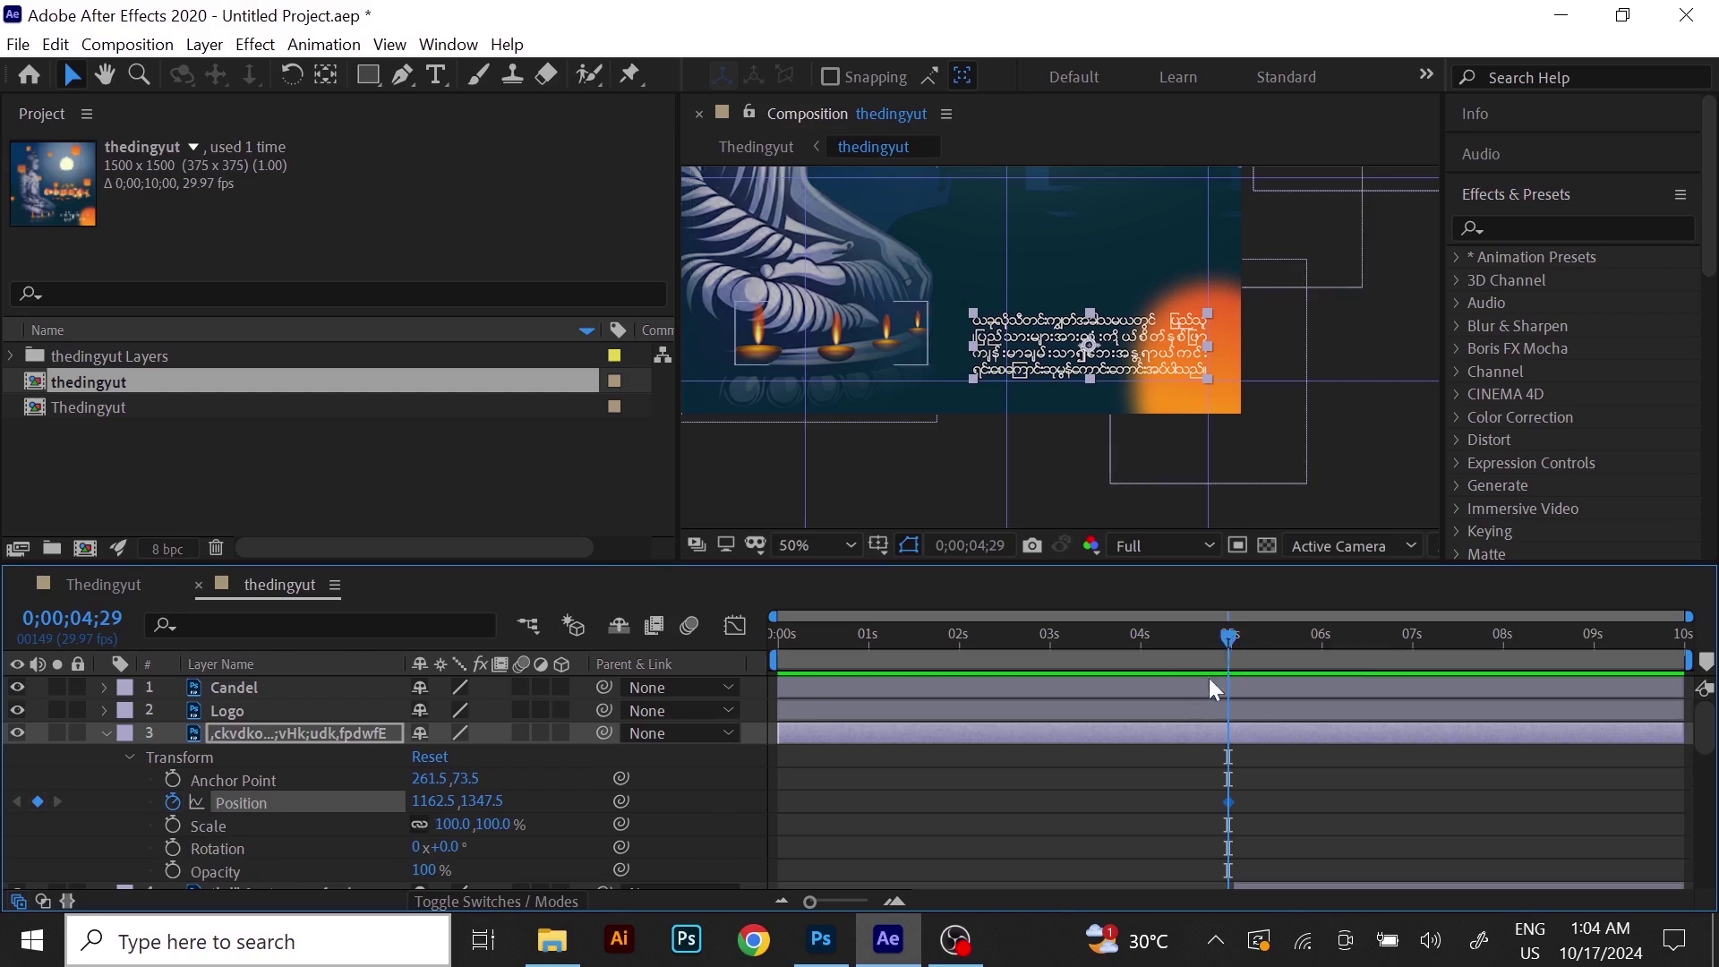
{"action": "left_click_drag", "start_coordinate": [1232, 640], "coordinate": [1190, 641]}
{"action": "left_click", "coordinate": [1076, 635]}
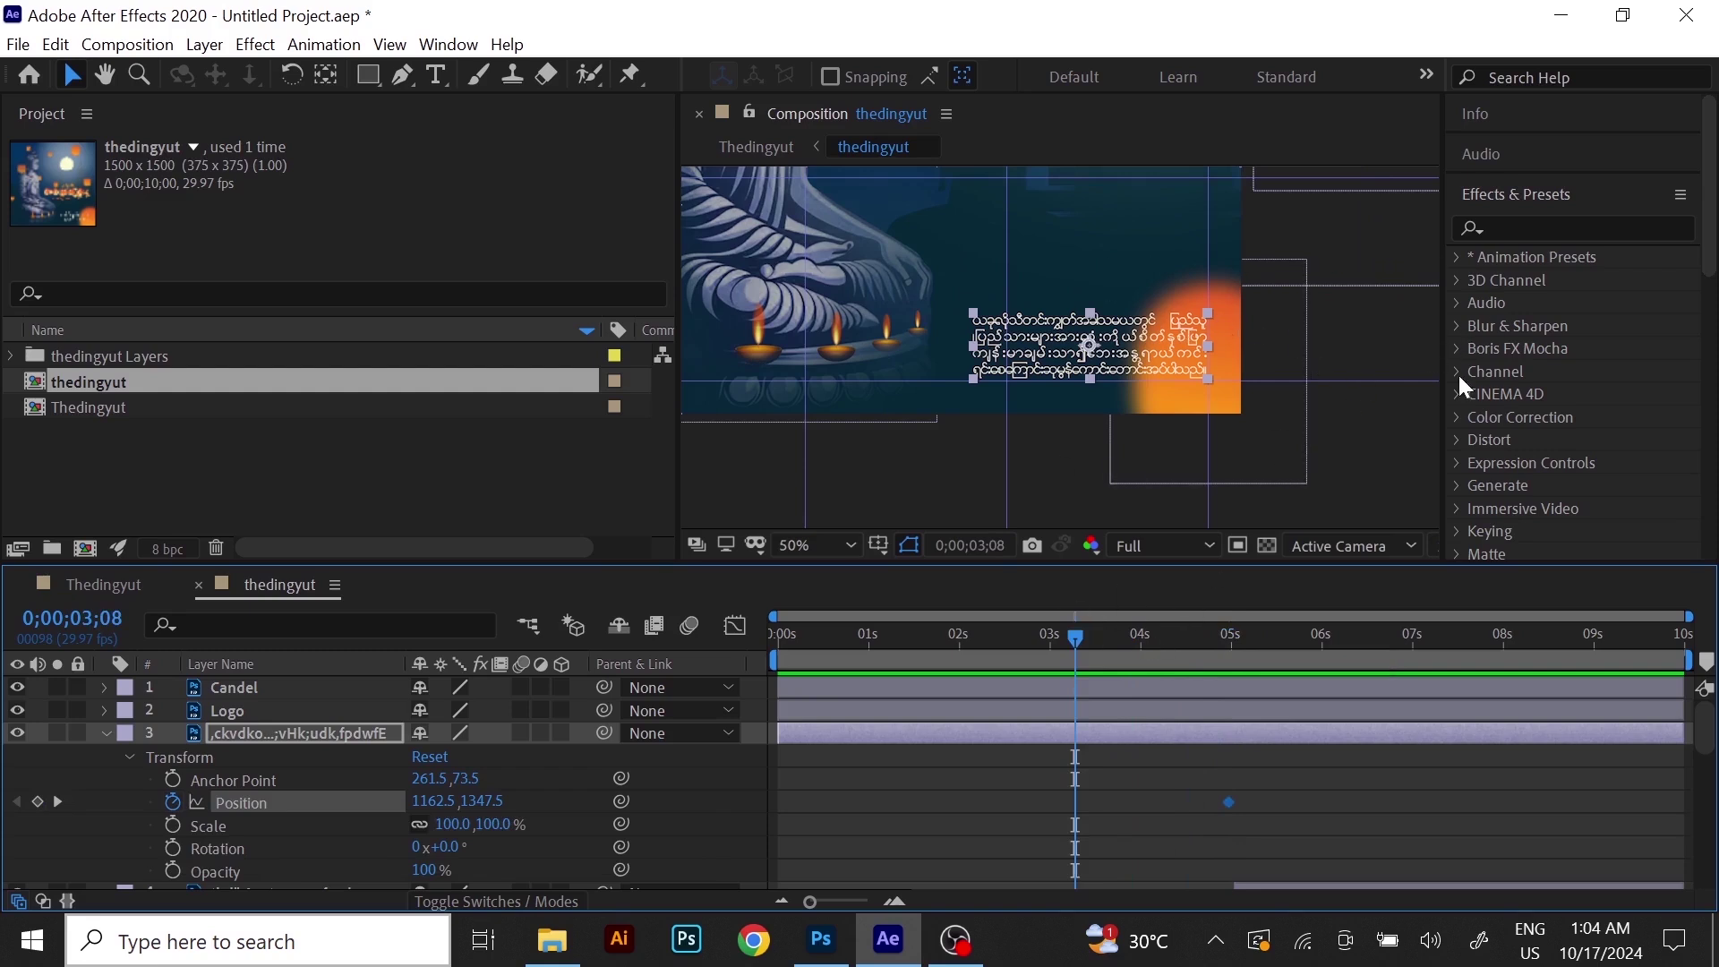
{"action": "left_click_drag", "start_coordinate": [1078, 636], "coordinate": [1045, 644]}
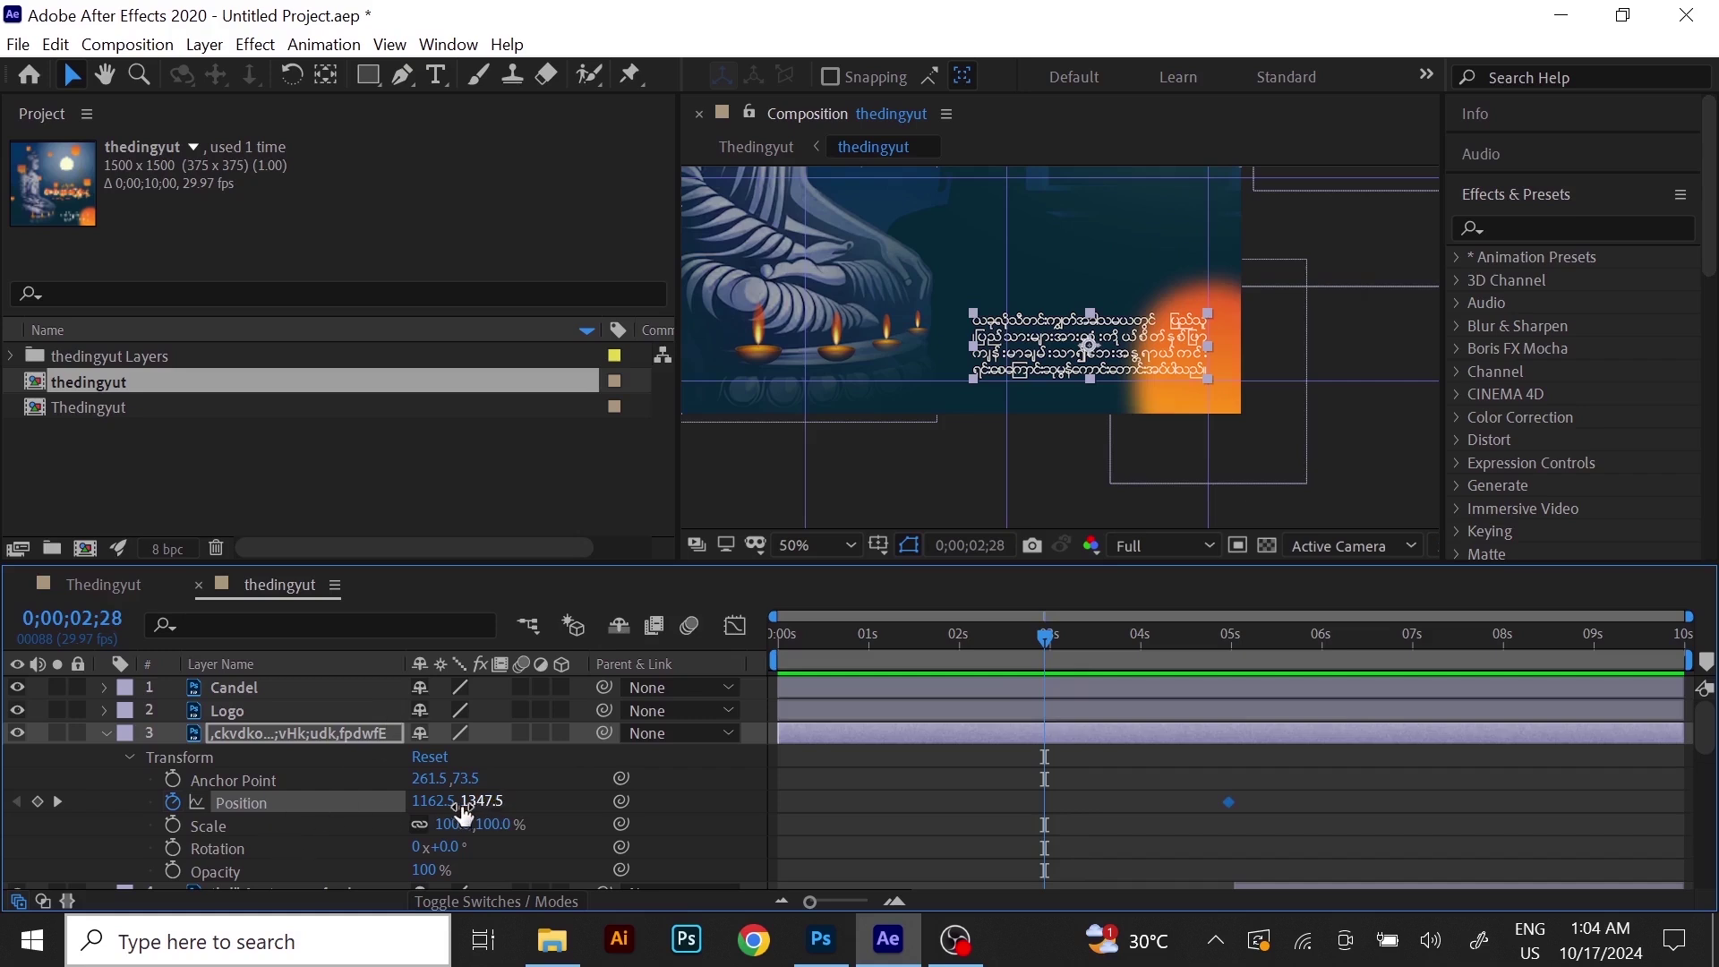
{"action": "left_click_drag", "start_coordinate": [436, 801], "coordinate": [1223, 760]}
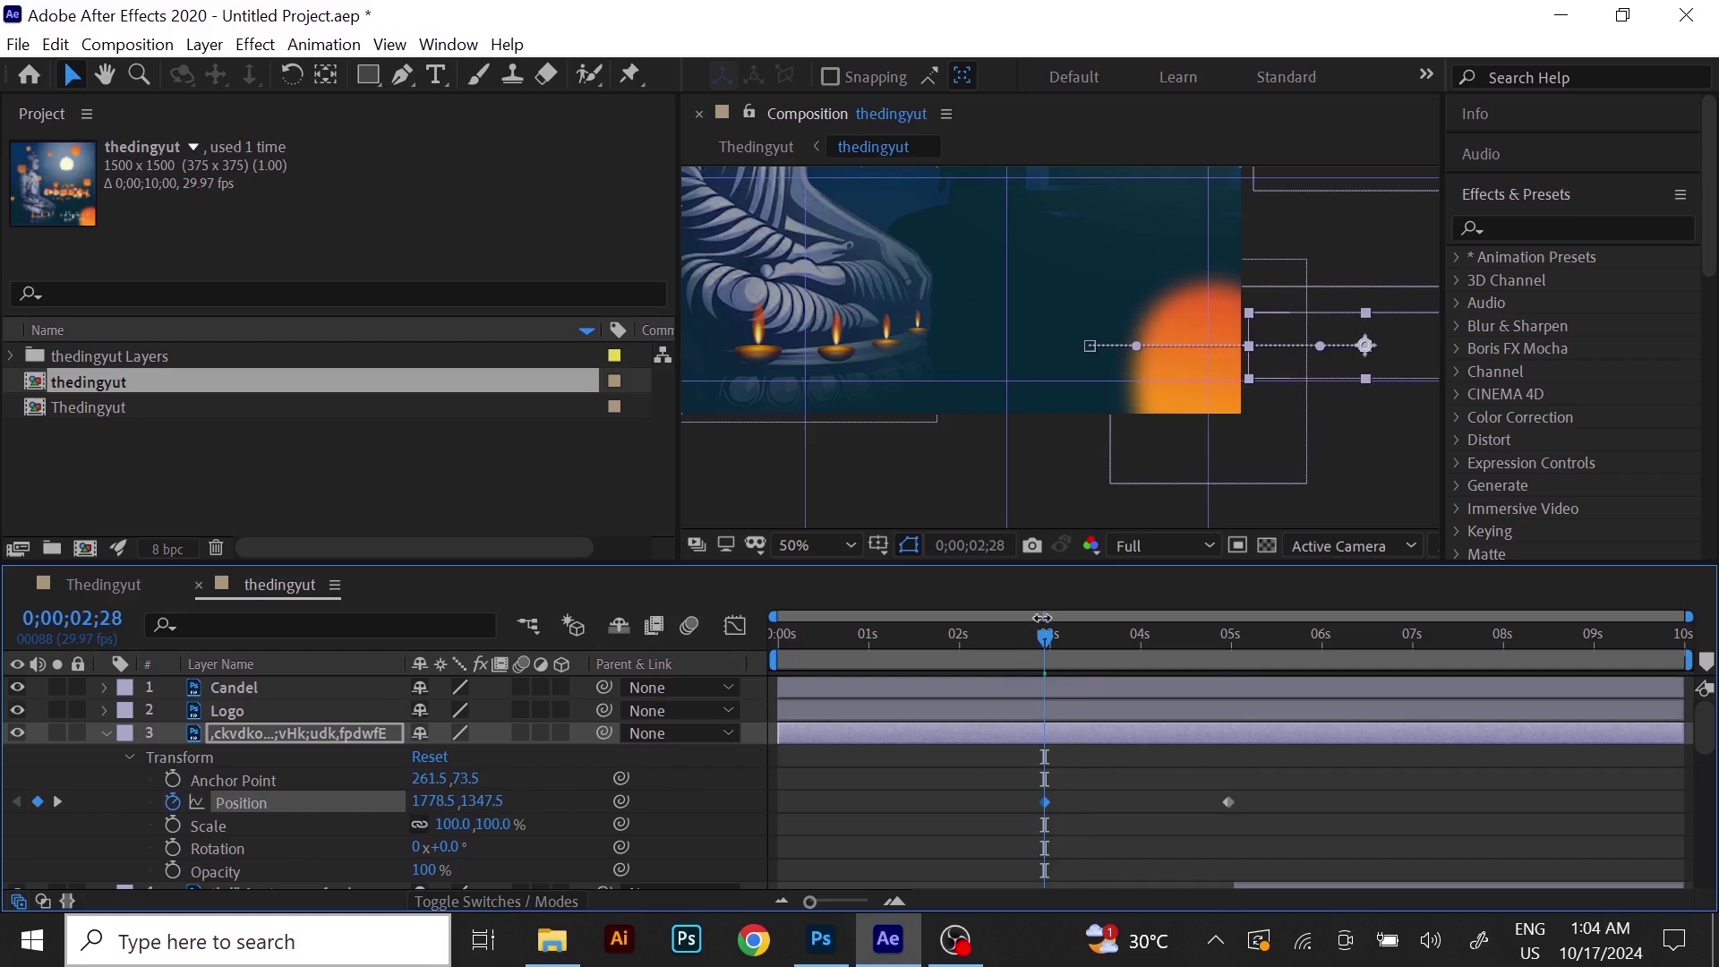
Preview the body paragraph's slide-in from 0;00;02;15 and scrub across its two Position keyframes.
{"action": "left_click_drag", "start_coordinate": [1045, 633], "coordinate": [1003, 706]}
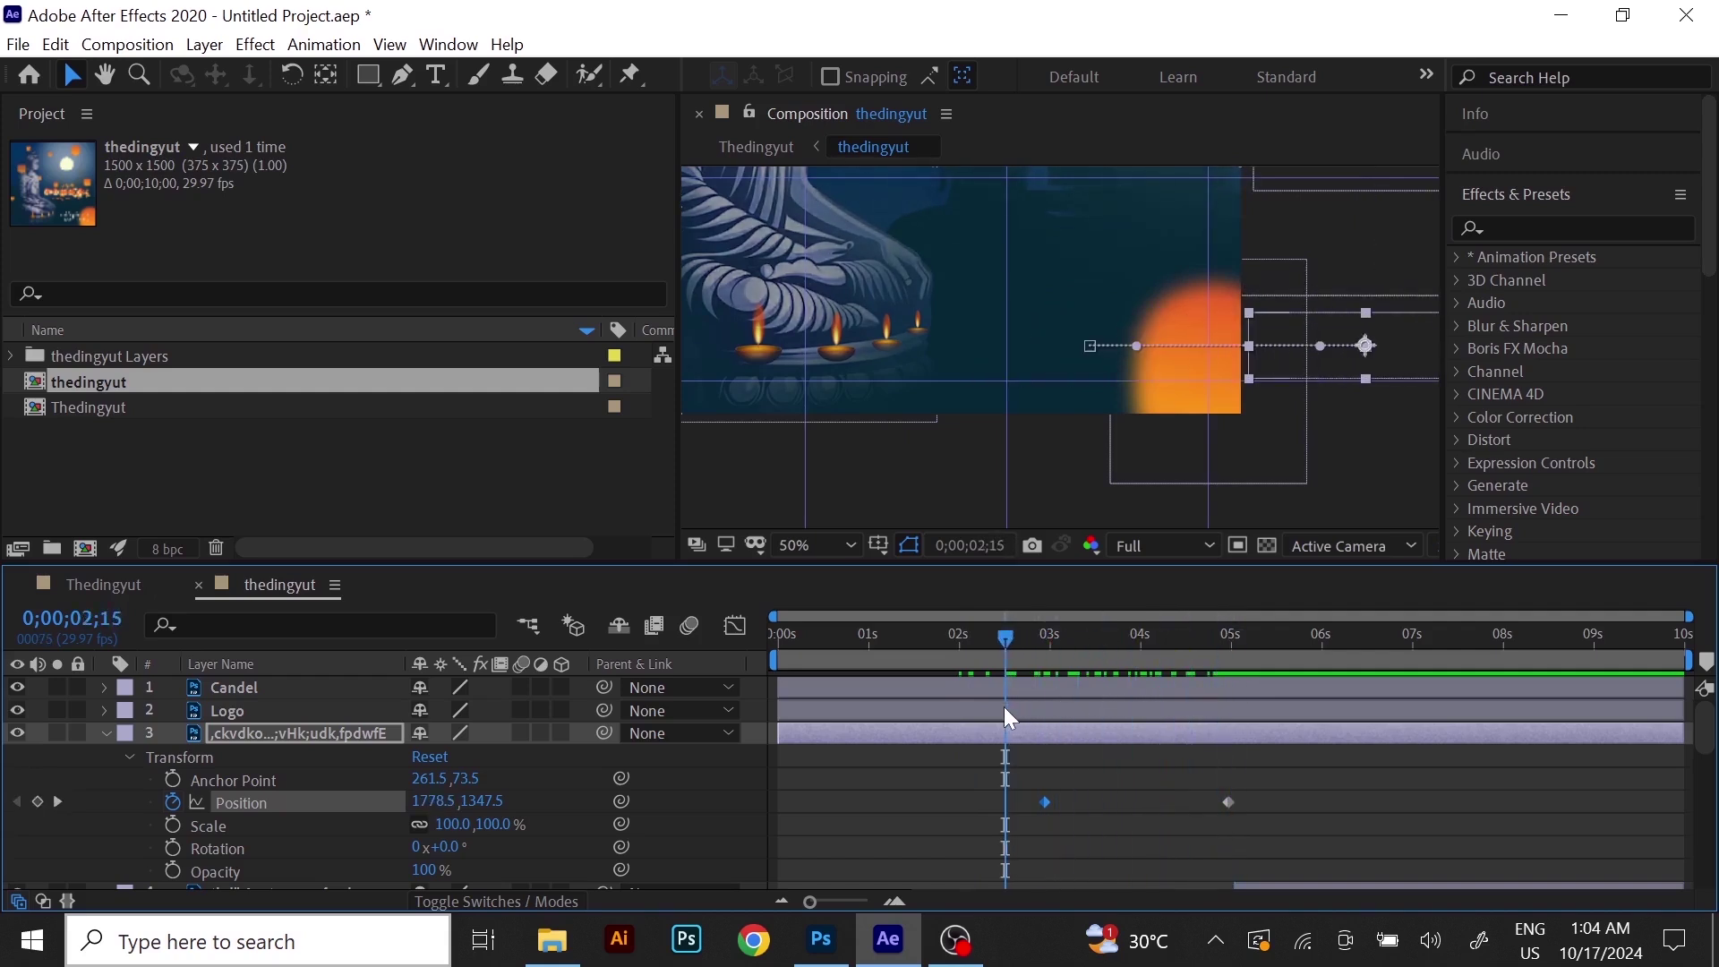
{"action": "key", "text": "space"}
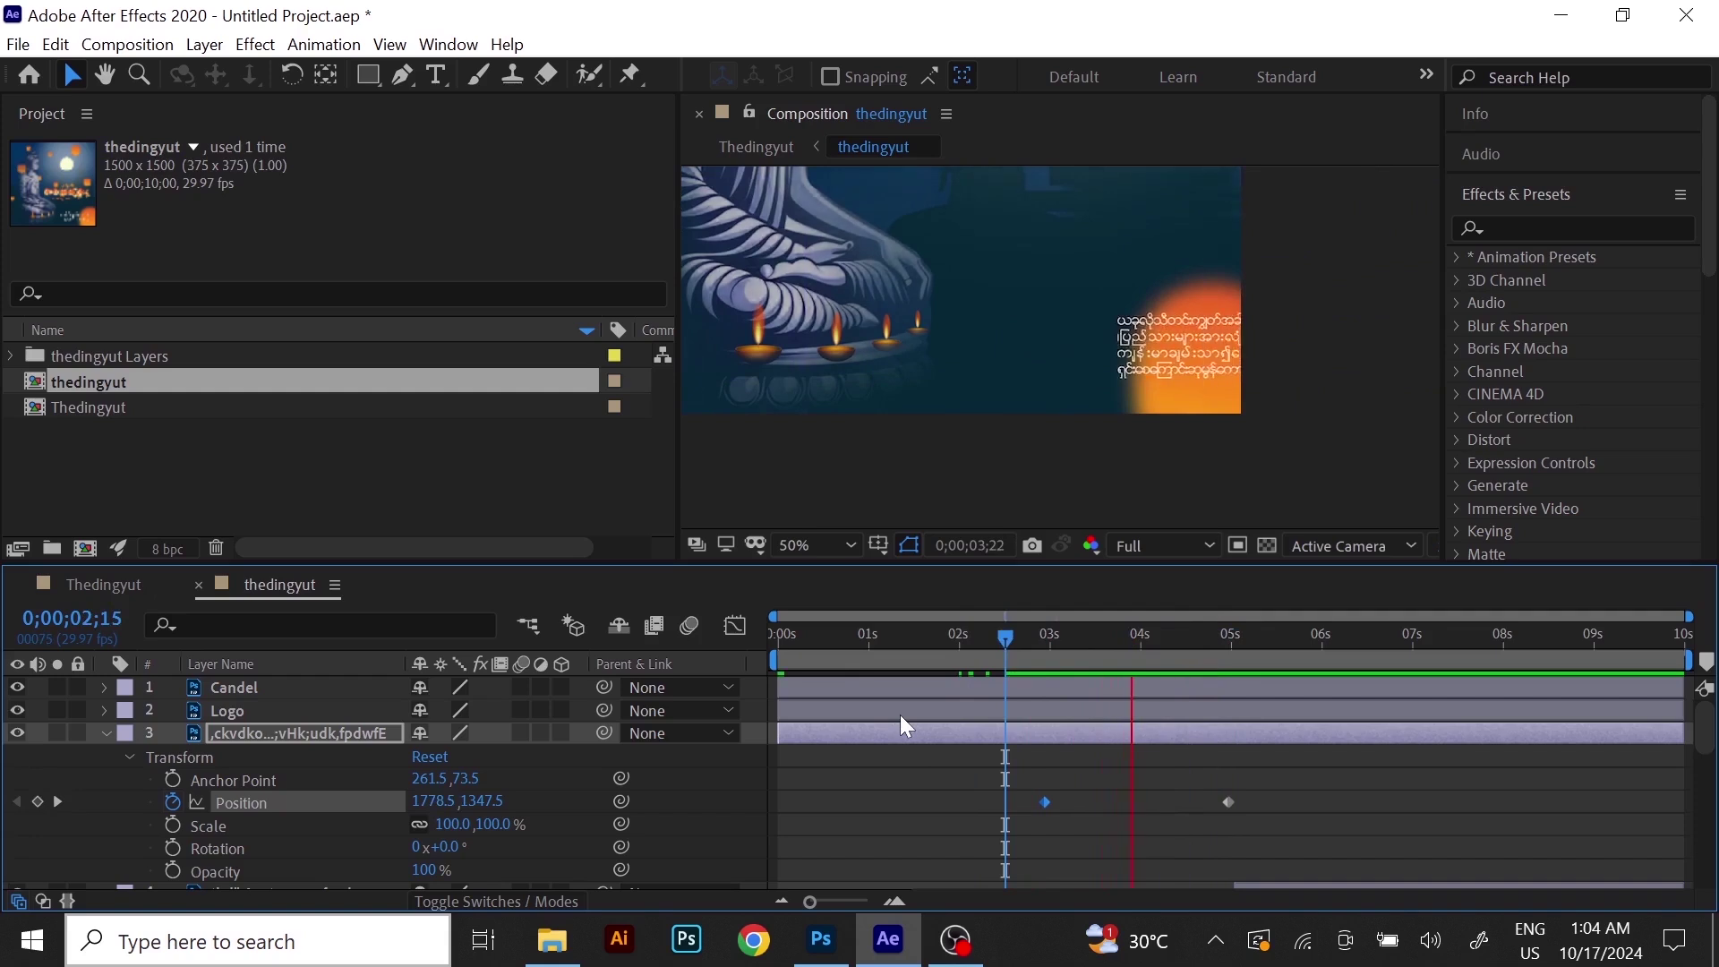
{"action": "left_click_drag", "start_coordinate": [1270, 637], "coordinate": [1229, 655]}
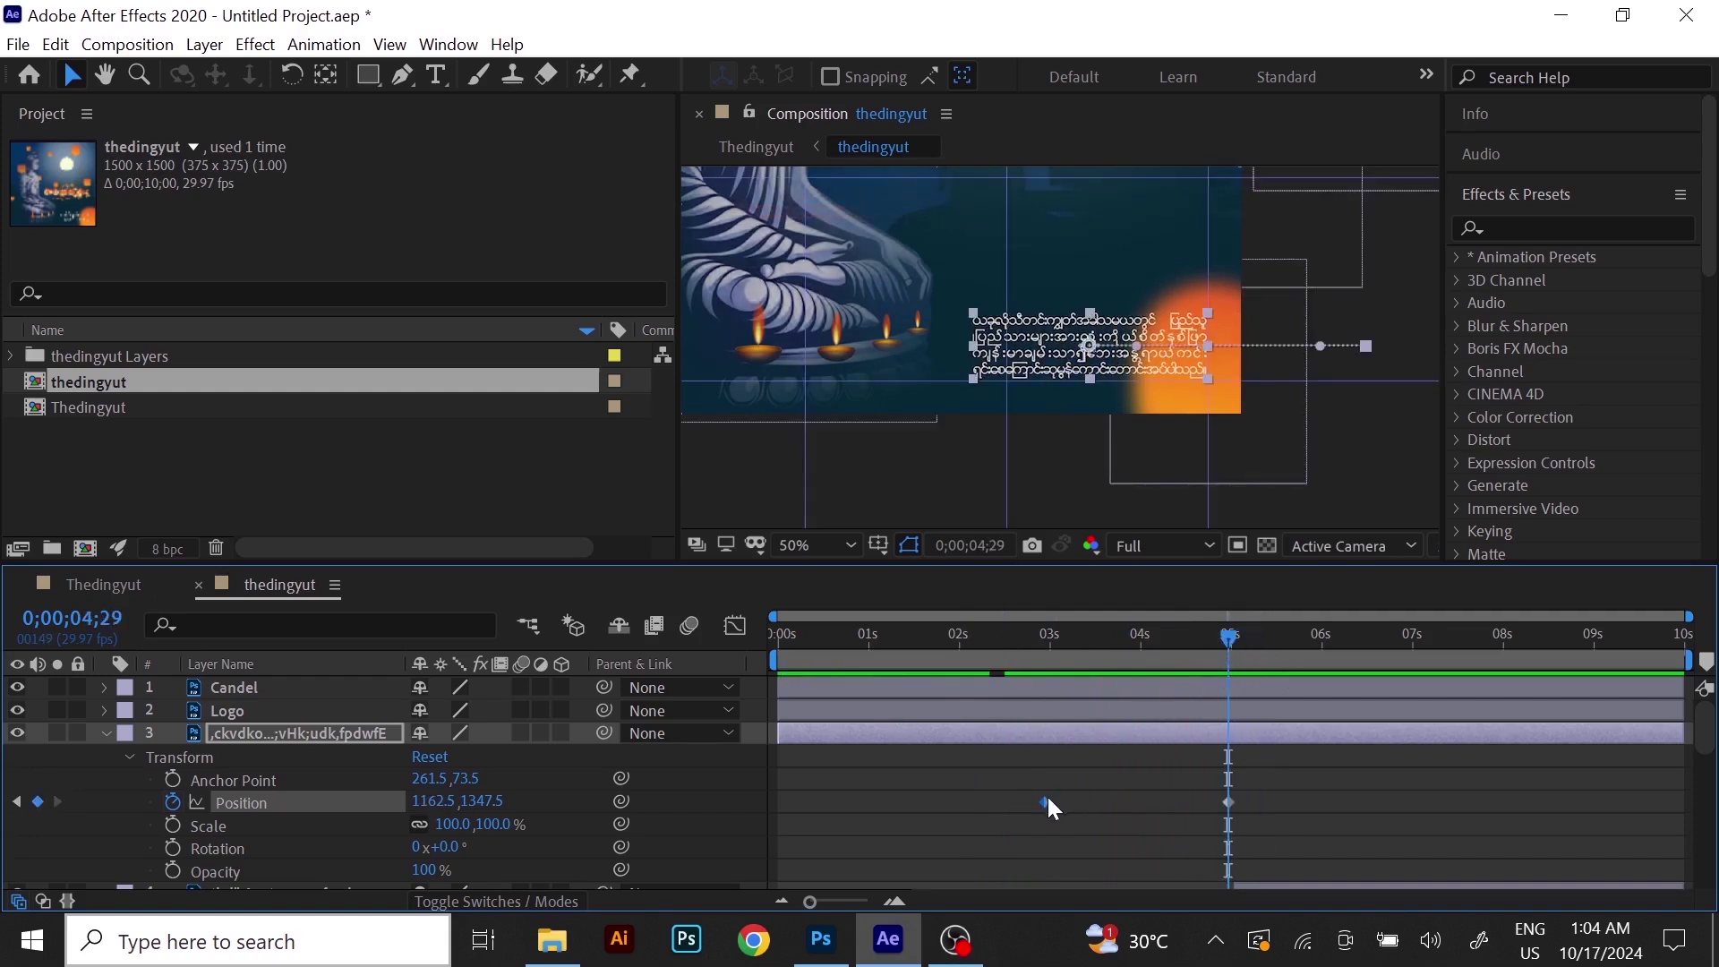
{"action": "left_click_drag", "start_coordinate": [1233, 641], "coordinate": [1254, 642]}
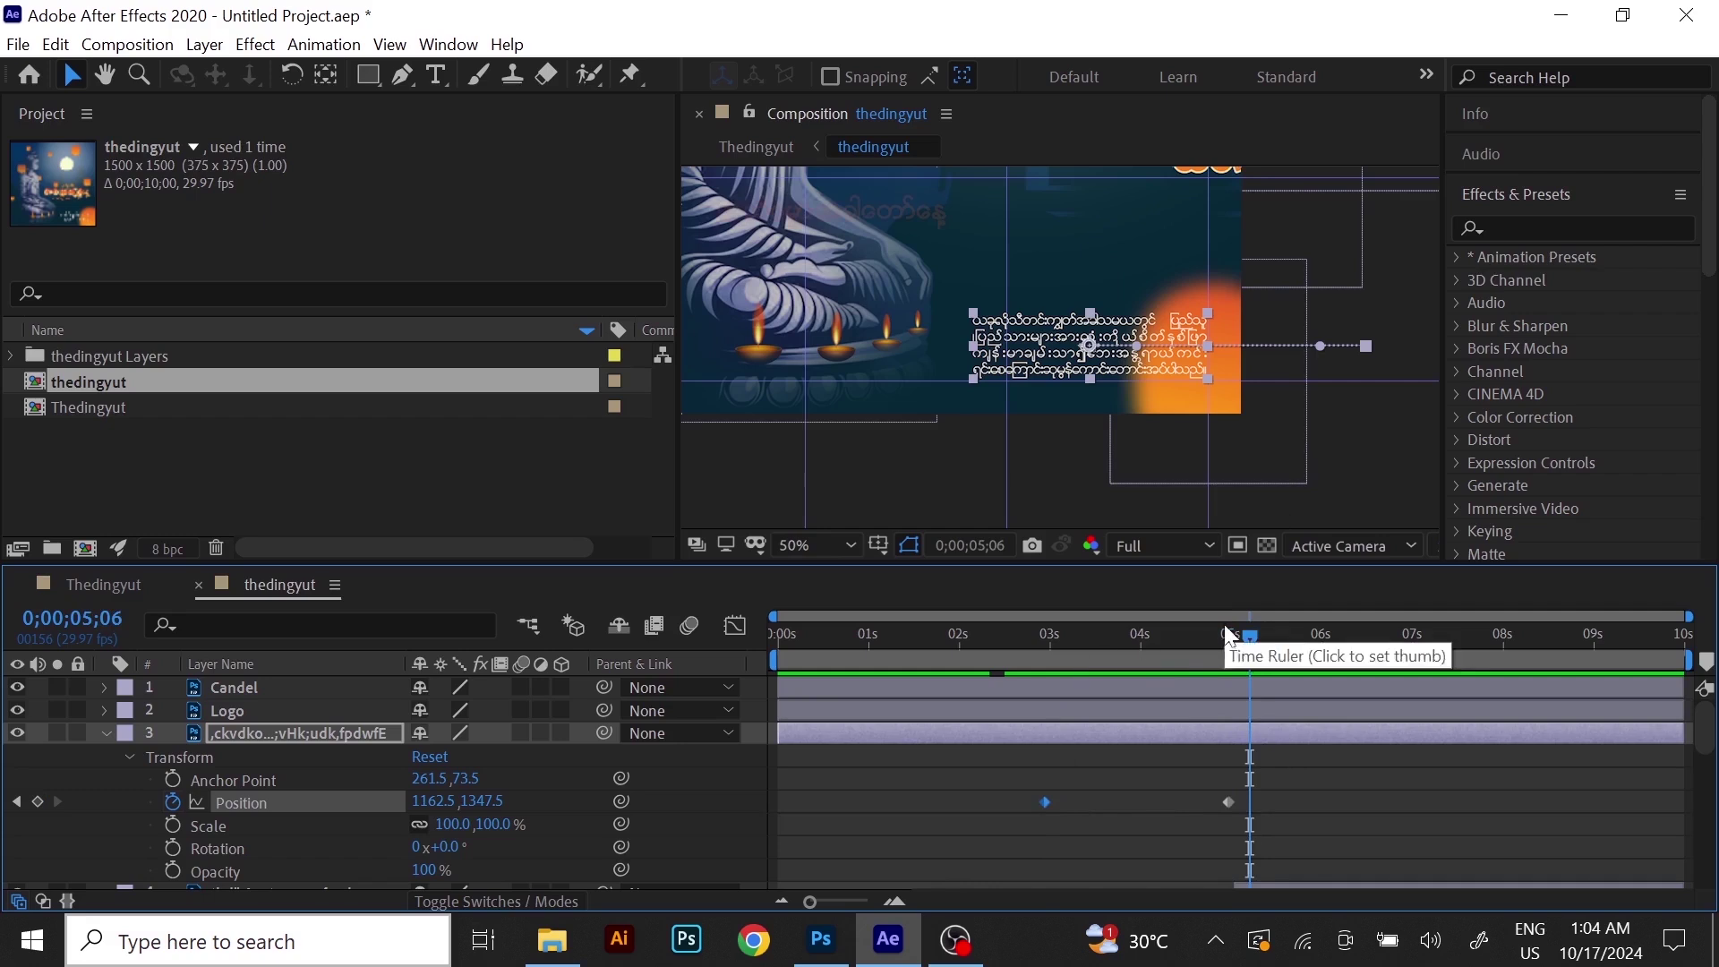
{"action": "left_click_drag", "start_coordinate": [1256, 641], "coordinate": [1033, 707]}
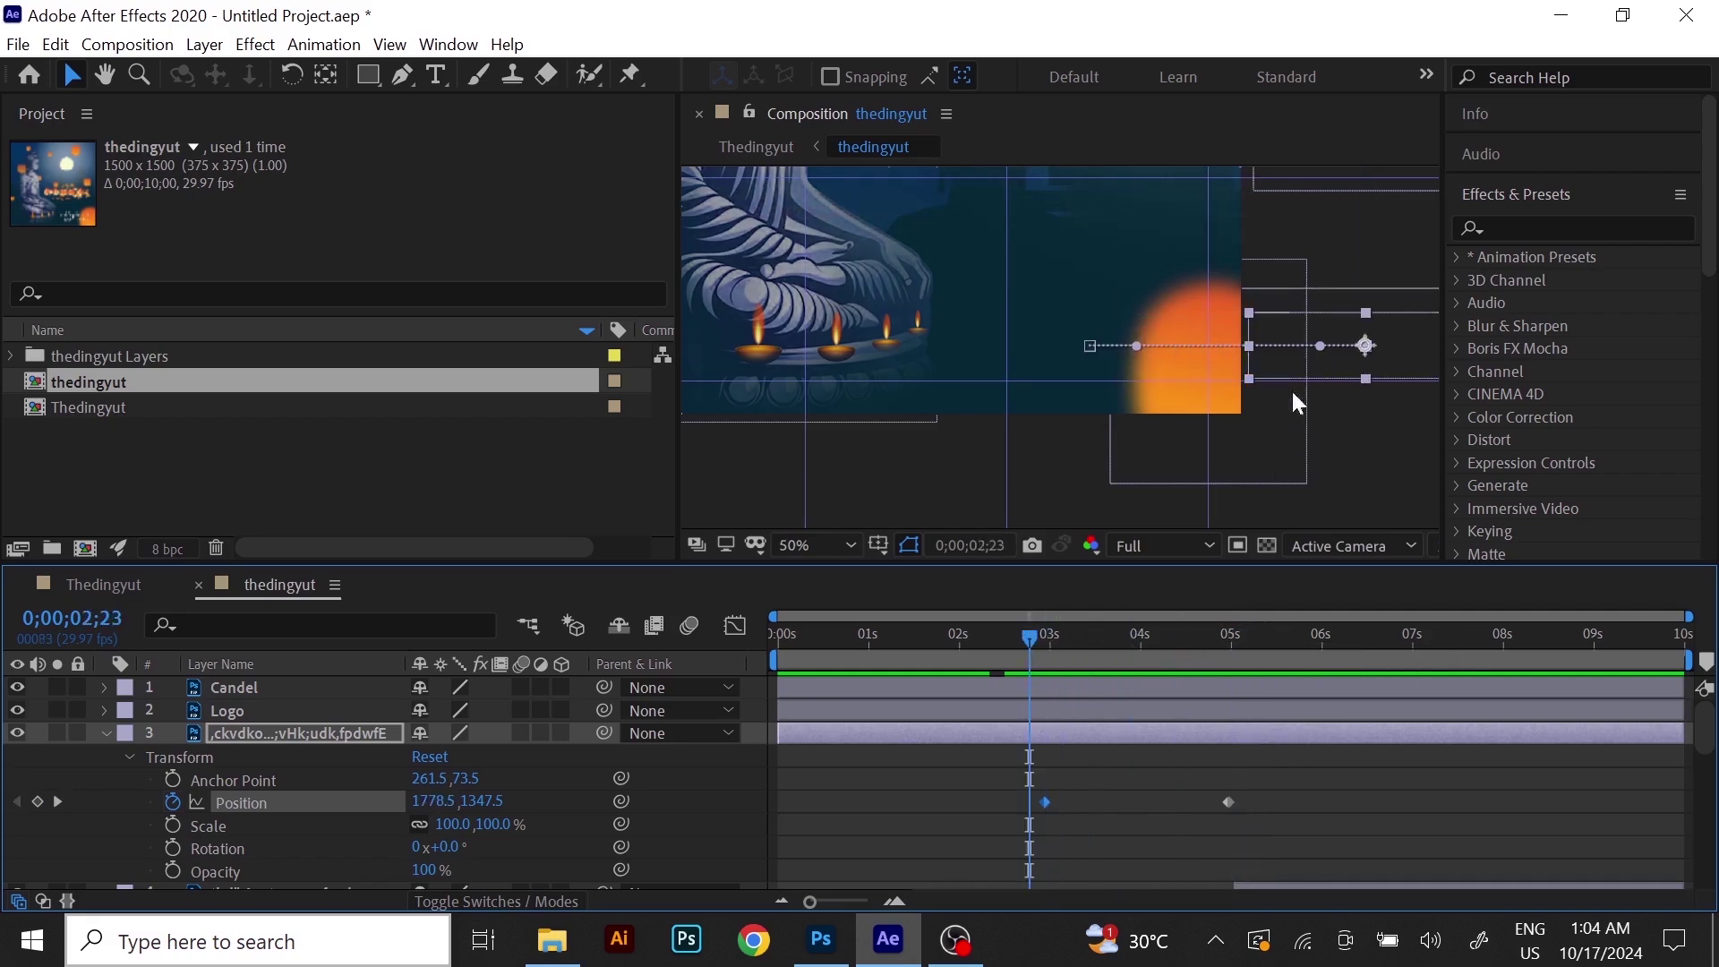
Try starting the body paragraph's slide-in earlier by moving its first Position keyframe to about the 1-second mark, and preview from 0;00;00;20.
{"action": "left_click_drag", "start_coordinate": [1035, 631], "coordinate": [1234, 646]}
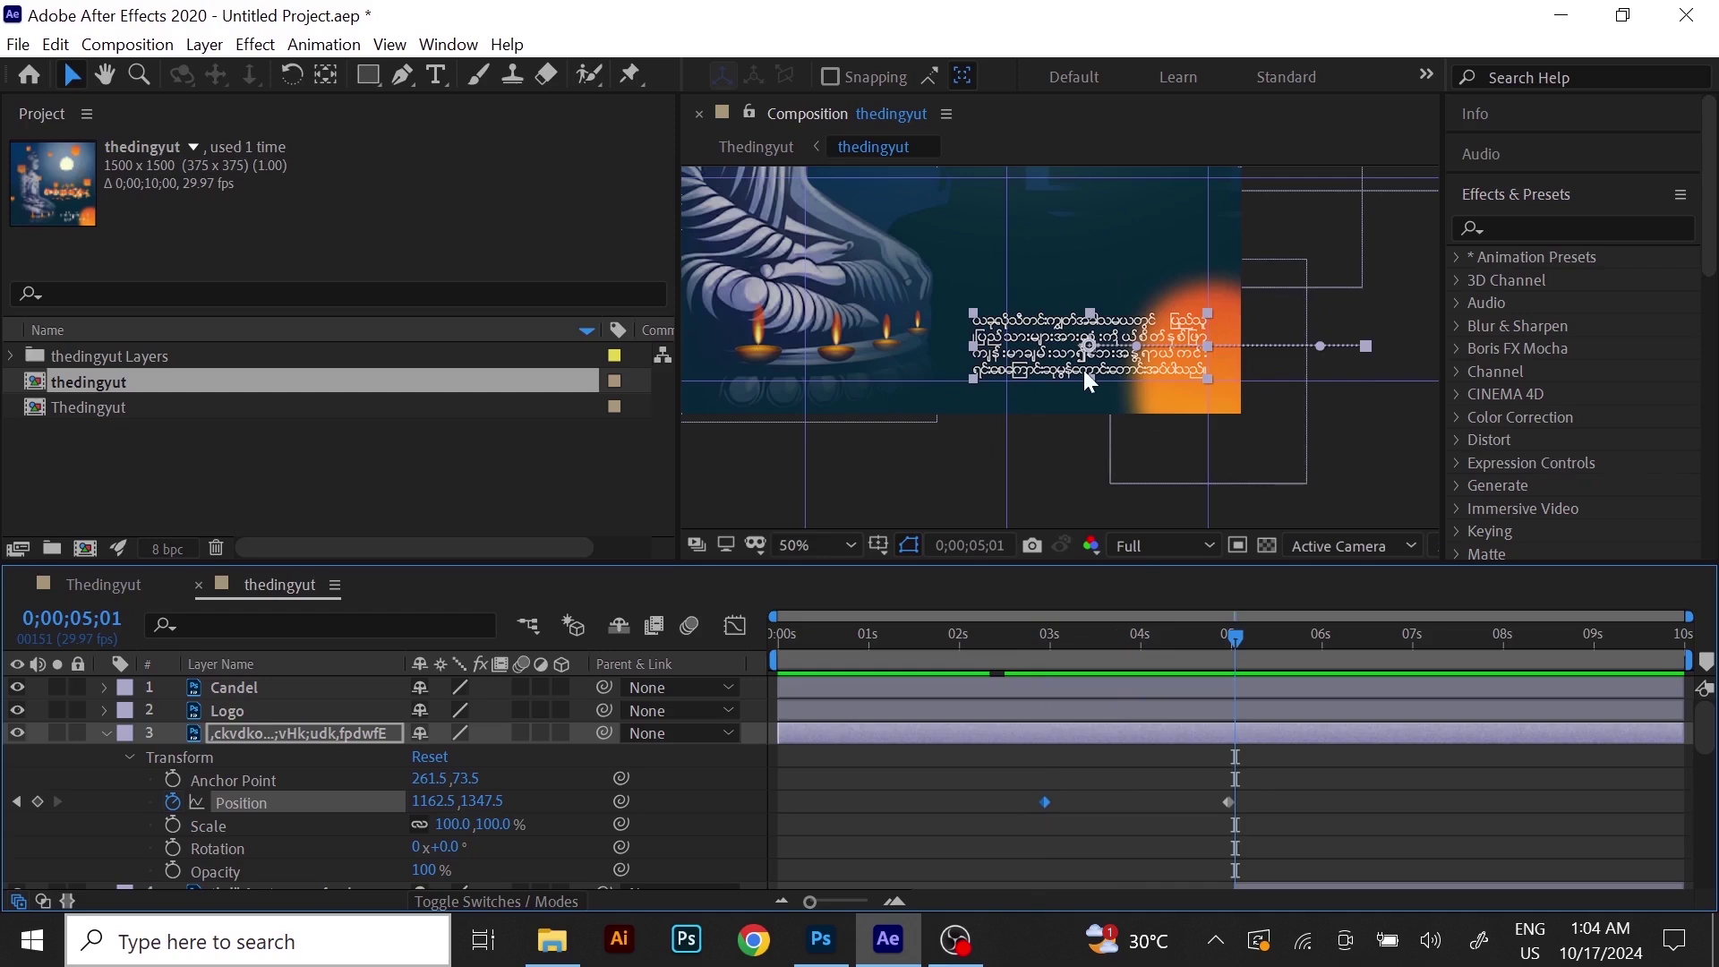
{"action": "left_click_drag", "start_coordinate": [1233, 634], "coordinate": [1119, 693]}
{"action": "left_click_drag", "start_coordinate": [1043, 800], "coordinate": [874, 797]}
{"action": "left_click_drag", "start_coordinate": [1130, 637], "coordinate": [840, 690]}
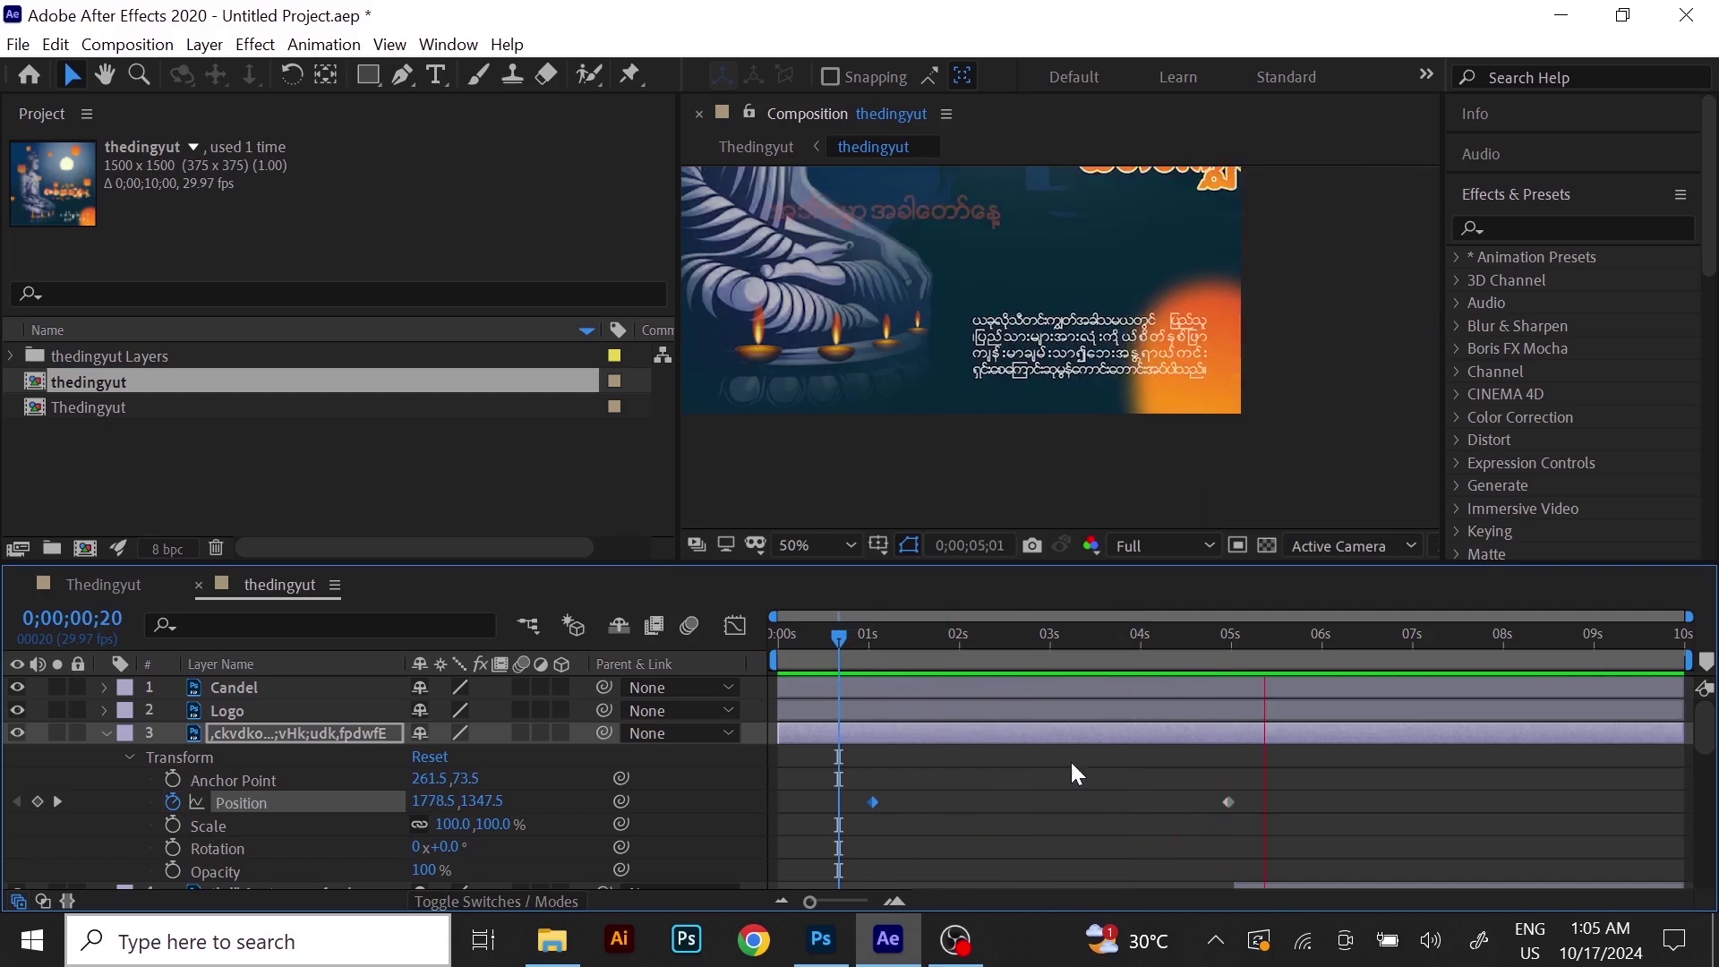
{"action": "key", "text": "space"}
Return the body paragraph's first Position keyframe to about 0;00;02;28 and preview the slide-in from 0;00;02;09.
{"action": "left_click_drag", "start_coordinate": [874, 802], "coordinate": [1046, 803]}
{"action": "left_click_drag", "start_coordinate": [1270, 634], "coordinate": [985, 701]}
{"action": "key", "text": "space"}
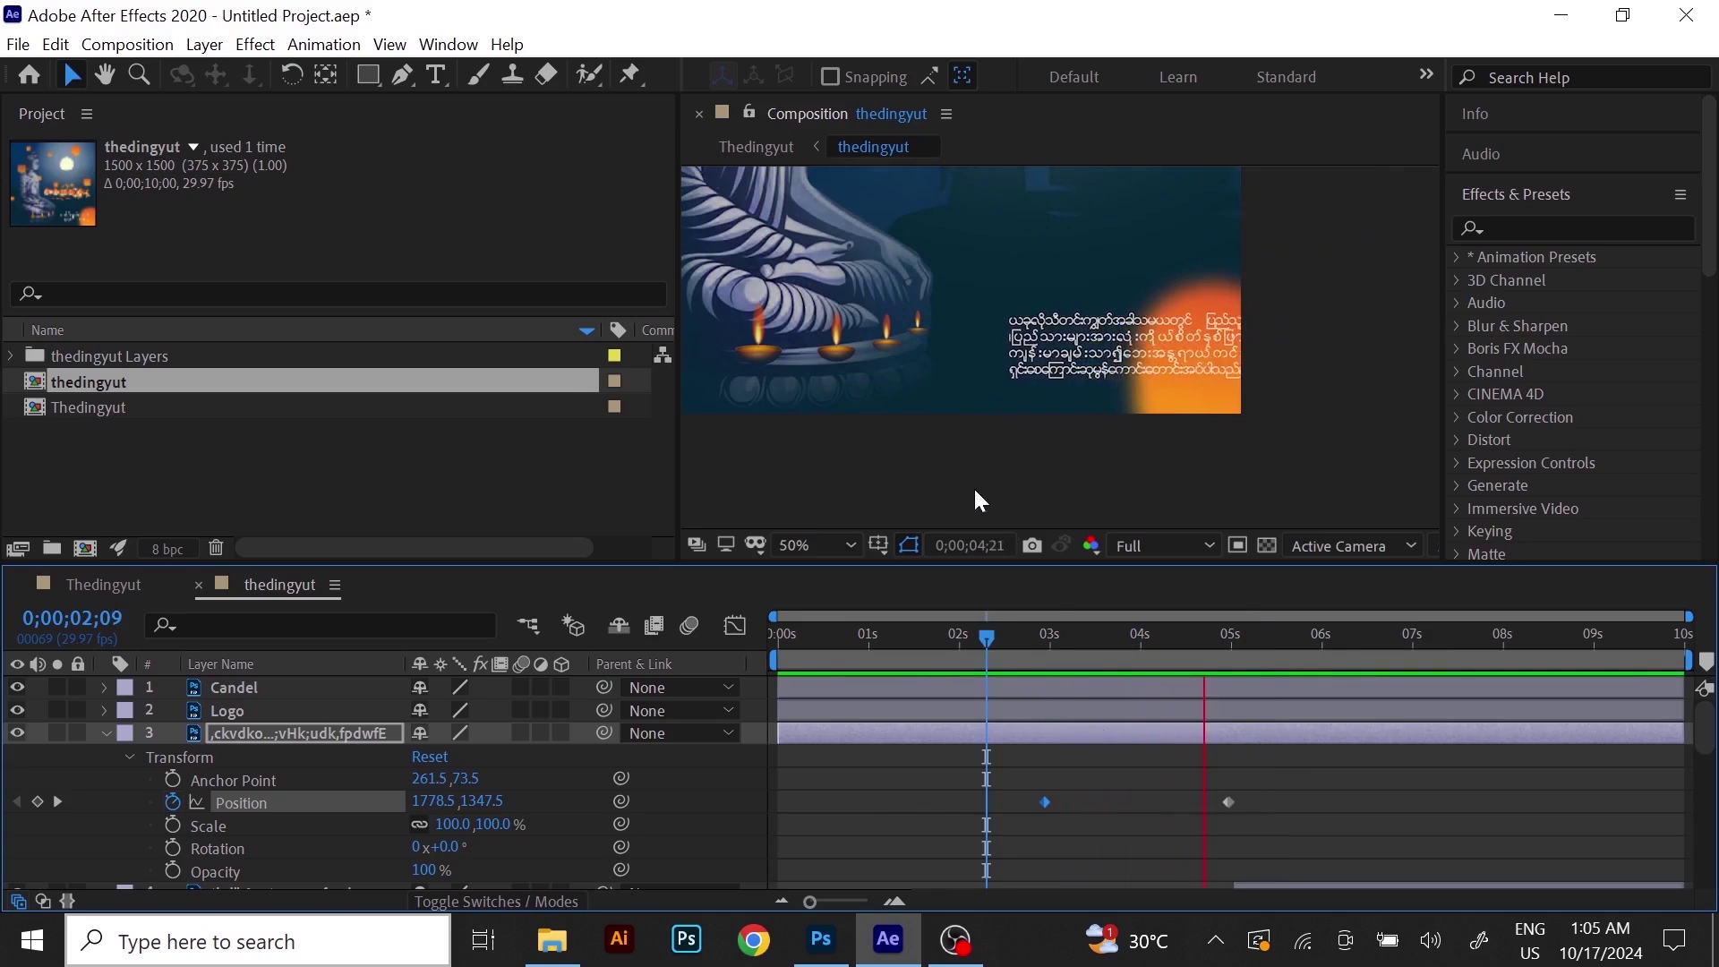
{"action": "key", "text": "space"}
Deselect the body paragraph and select the large orange lantern beside the Buddha's head.
{"action": "scroll", "coordinate": [1062, 350], "scroll_direction": "down", "scroll_amount": 2}
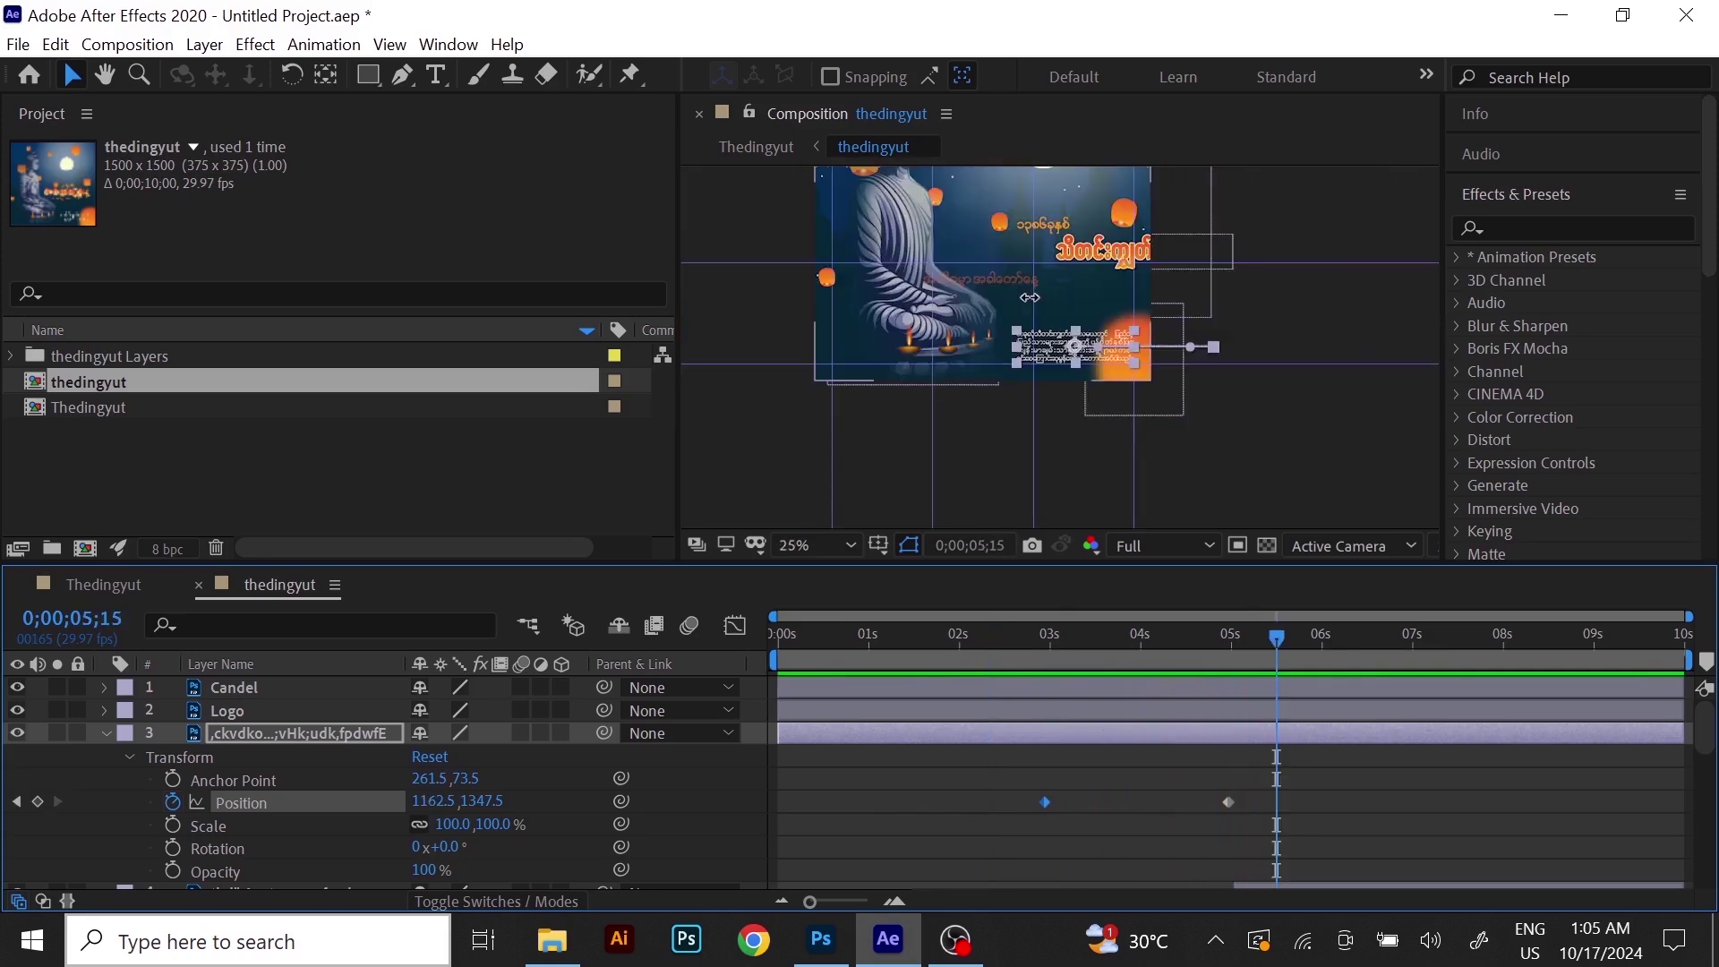
{"action": "key", "text": "h"}
{"action": "left_click_drag", "start_coordinate": [1005, 250], "coordinate": [1046, 388]}
{"action": "scroll", "coordinate": [1053, 290], "scroll_direction": "up", "scroll_amount": 2}
{"action": "scroll", "coordinate": [820, 285], "scroll_direction": "down", "scroll_amount": 2}
{"action": "left_click_drag", "start_coordinate": [916, 355], "coordinate": [946, 321]}
{"action": "key", "text": "v"}
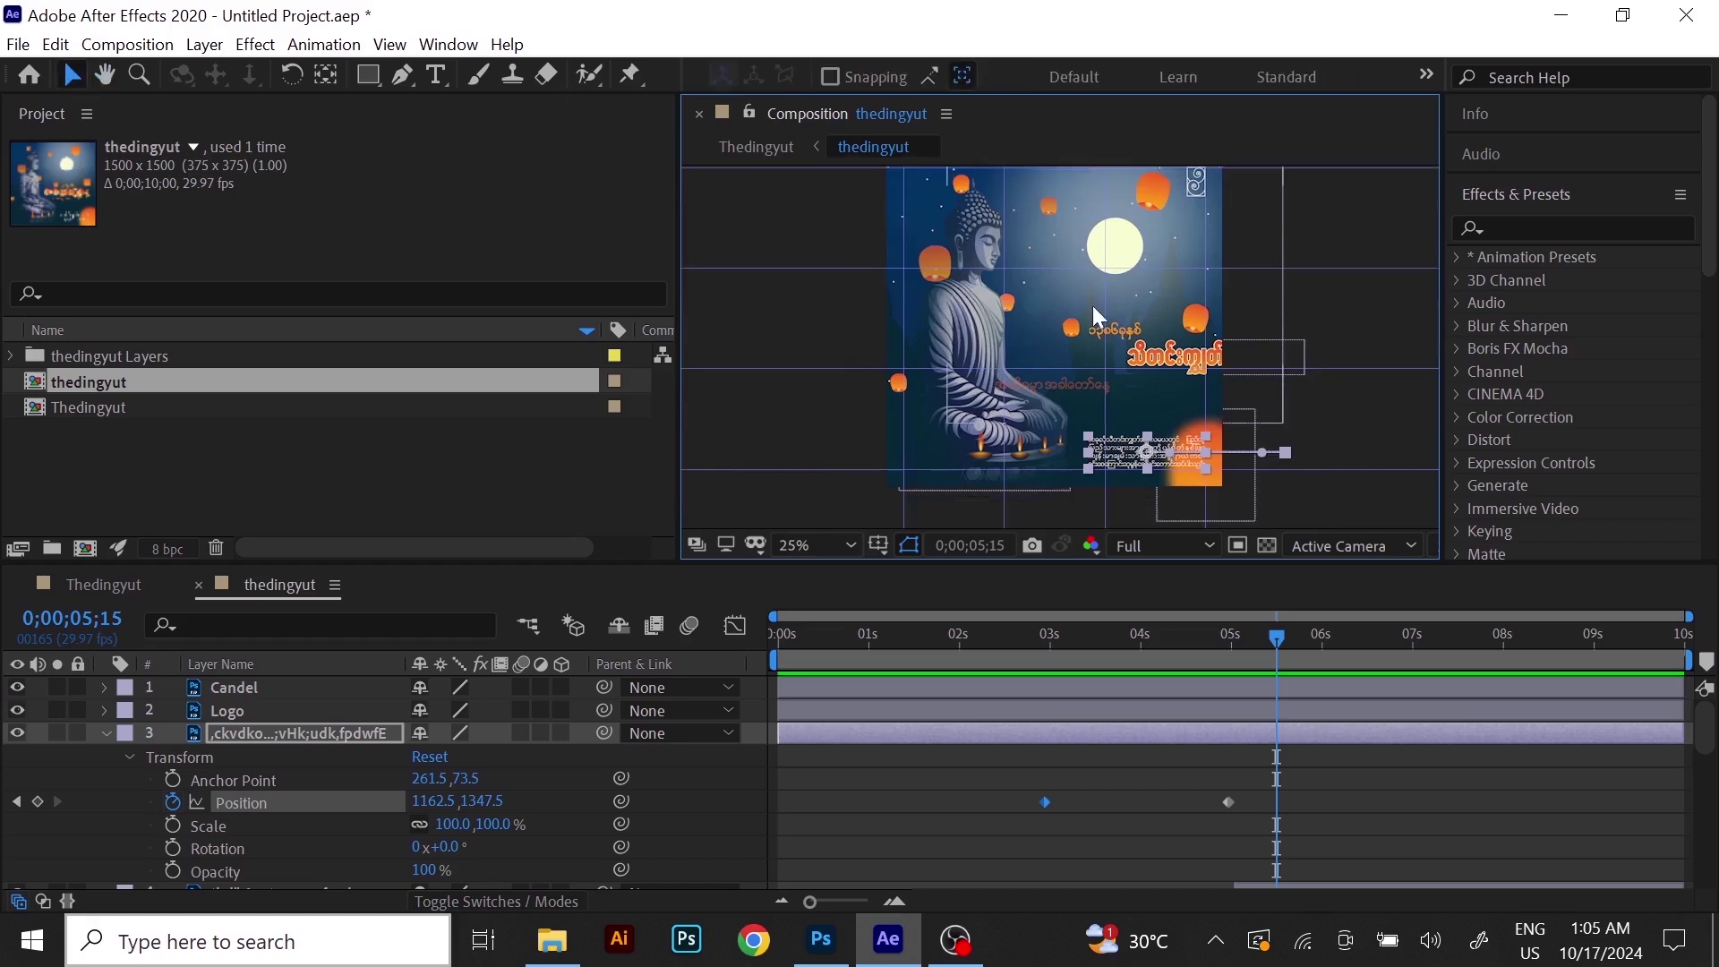
{"action": "scroll", "coordinate": [962, 255], "scroll_direction": "up", "scroll_amount": 2}
{"action": "key", "text": "space"}
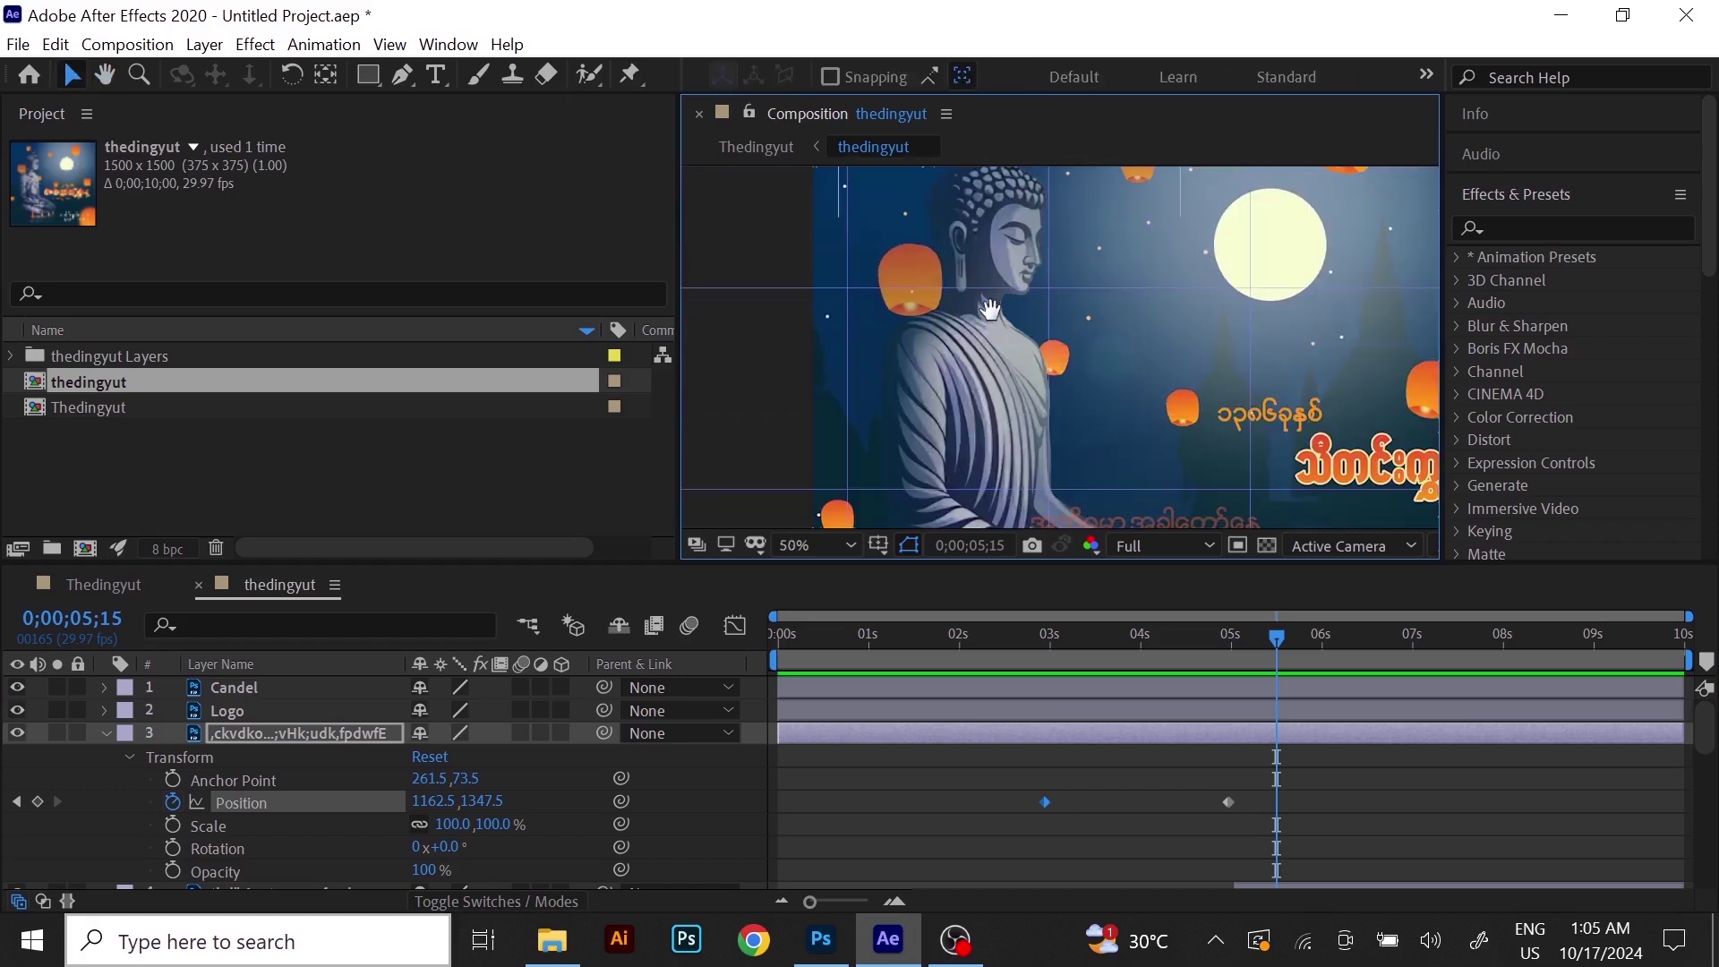
{"action": "left_click_drag", "start_coordinate": [990, 315], "coordinate": [947, 338]}
{"action": "scroll", "coordinate": [958, 358], "scroll_direction": "down", "scroll_amount": 2}
{"action": "key", "text": "space"}
{"action": "left_click_drag", "start_coordinate": [977, 400], "coordinate": [909, 318]}
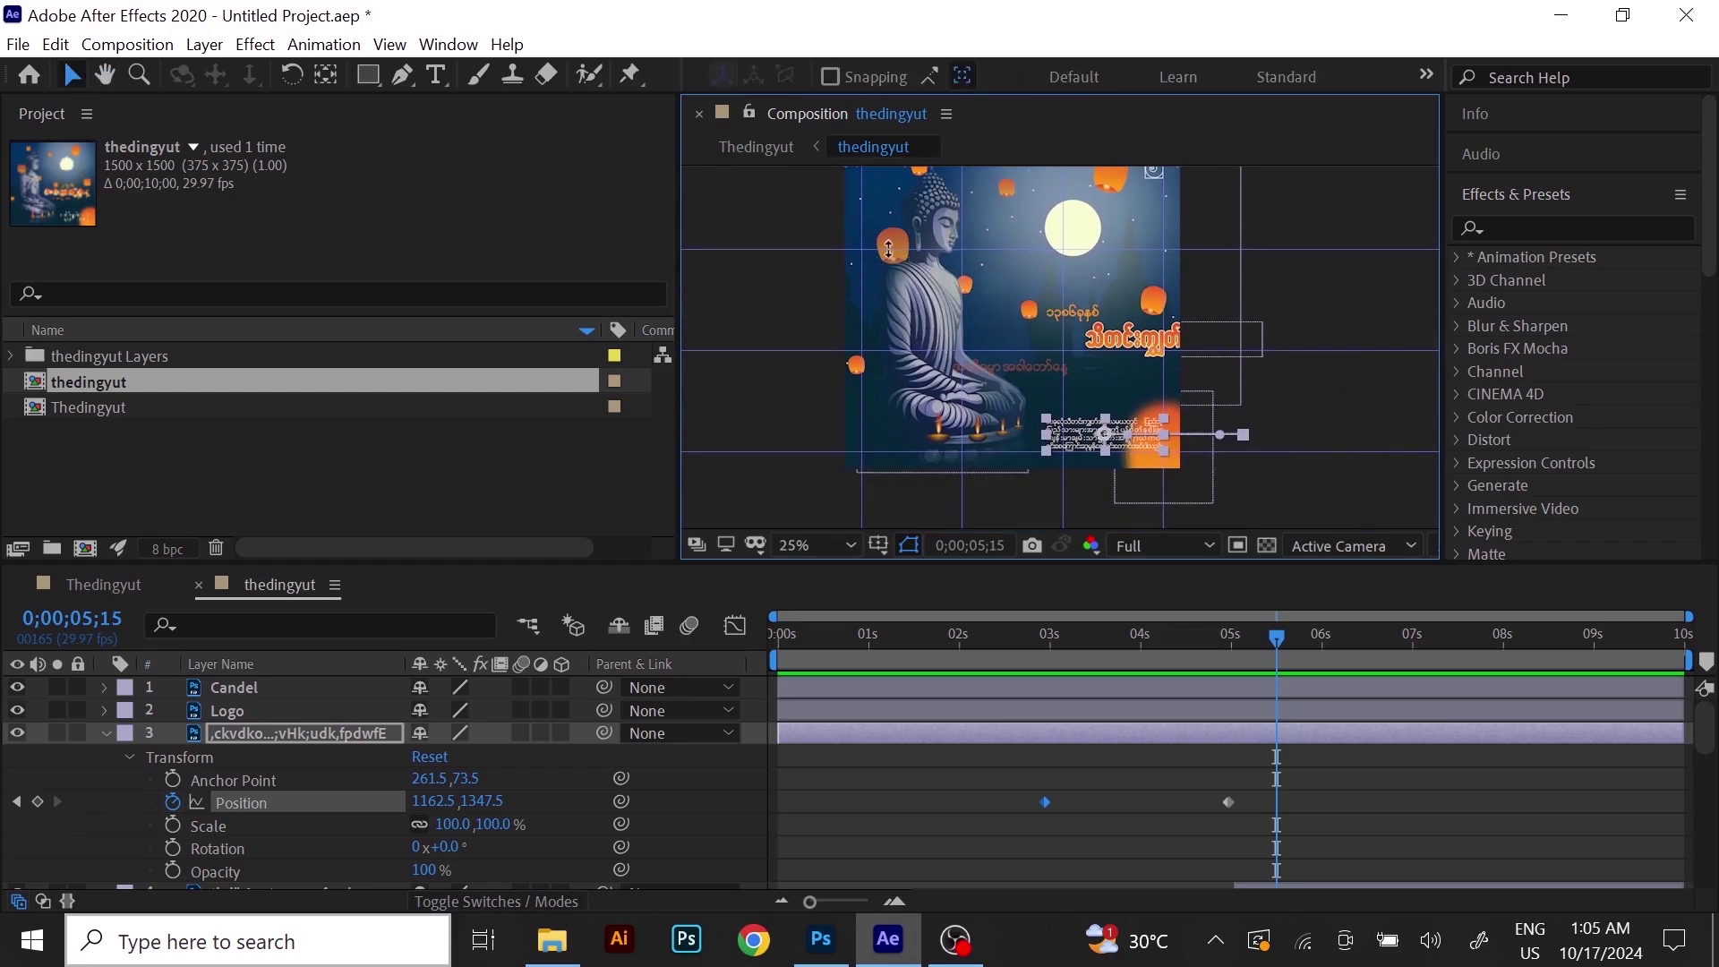
{"action": "left_click", "coordinate": [755, 293]}
{"action": "left_click", "coordinate": [890, 248]}
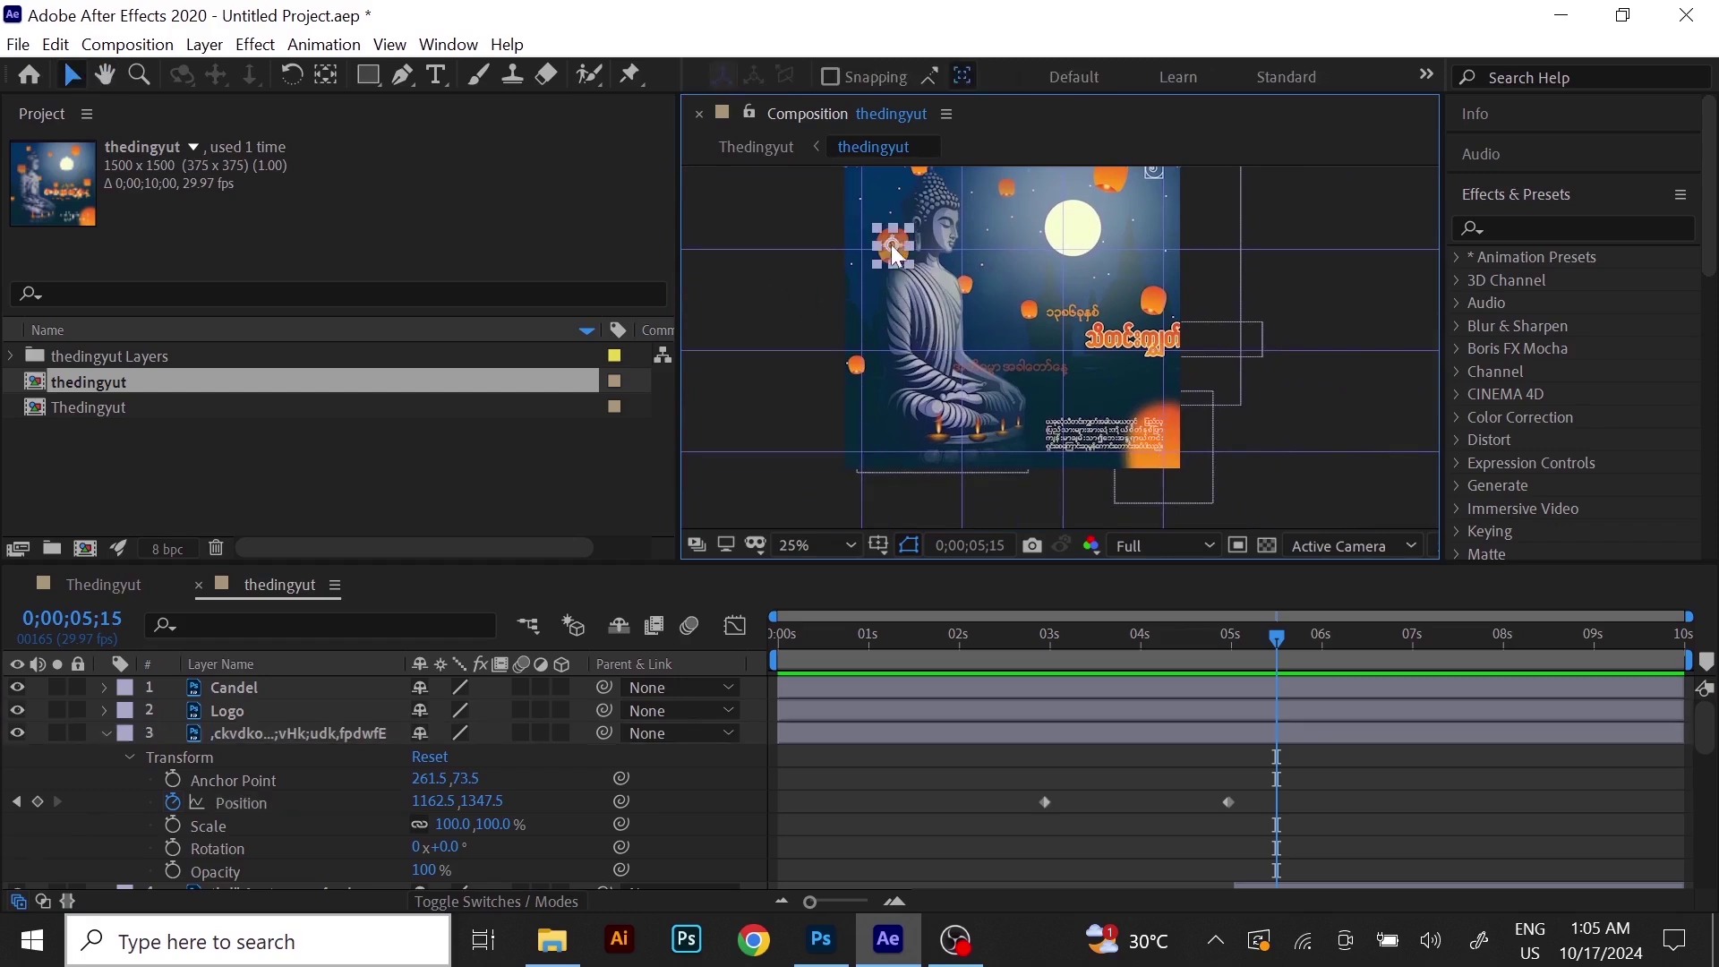
Collapse the body paragraph layer and locate the selected Fire layer in the layer list.
{"action": "left_click", "coordinate": [108, 733]}
{"action": "left_click", "coordinate": [106, 756]}
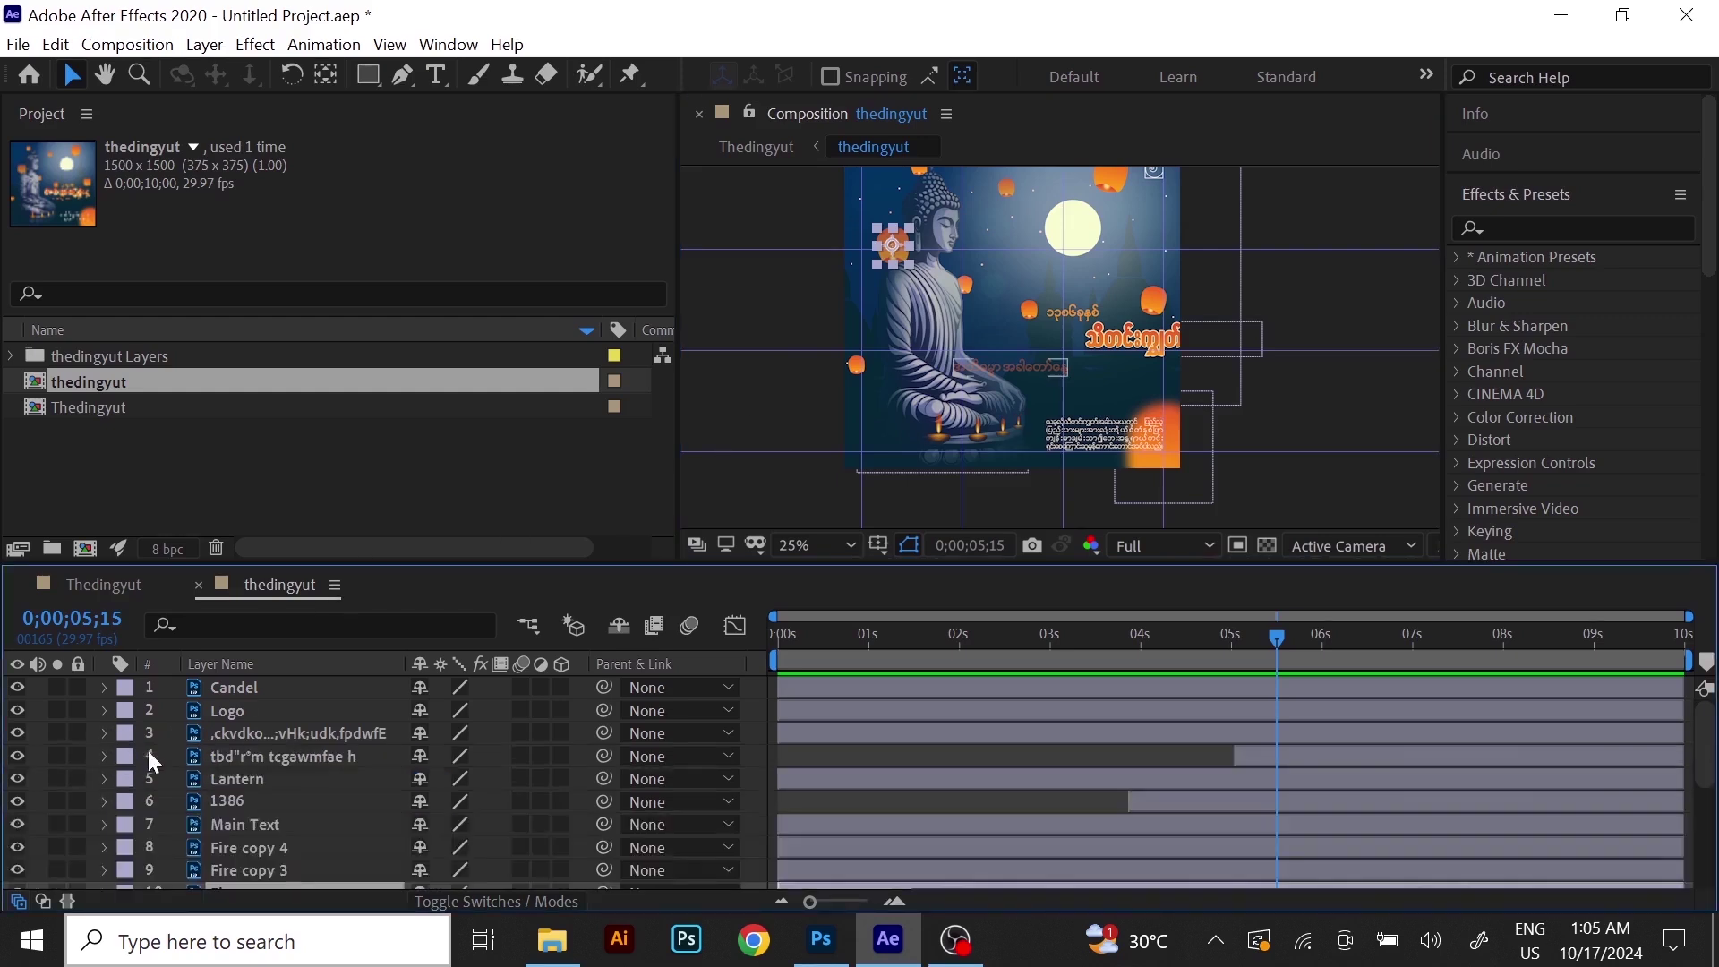
{"action": "scroll", "coordinate": [253, 777], "scroll_direction": "down", "scroll_amount": 5}
{"action": "scroll", "coordinate": [264, 786], "scroll_direction": "up", "scroll_amount": 5}
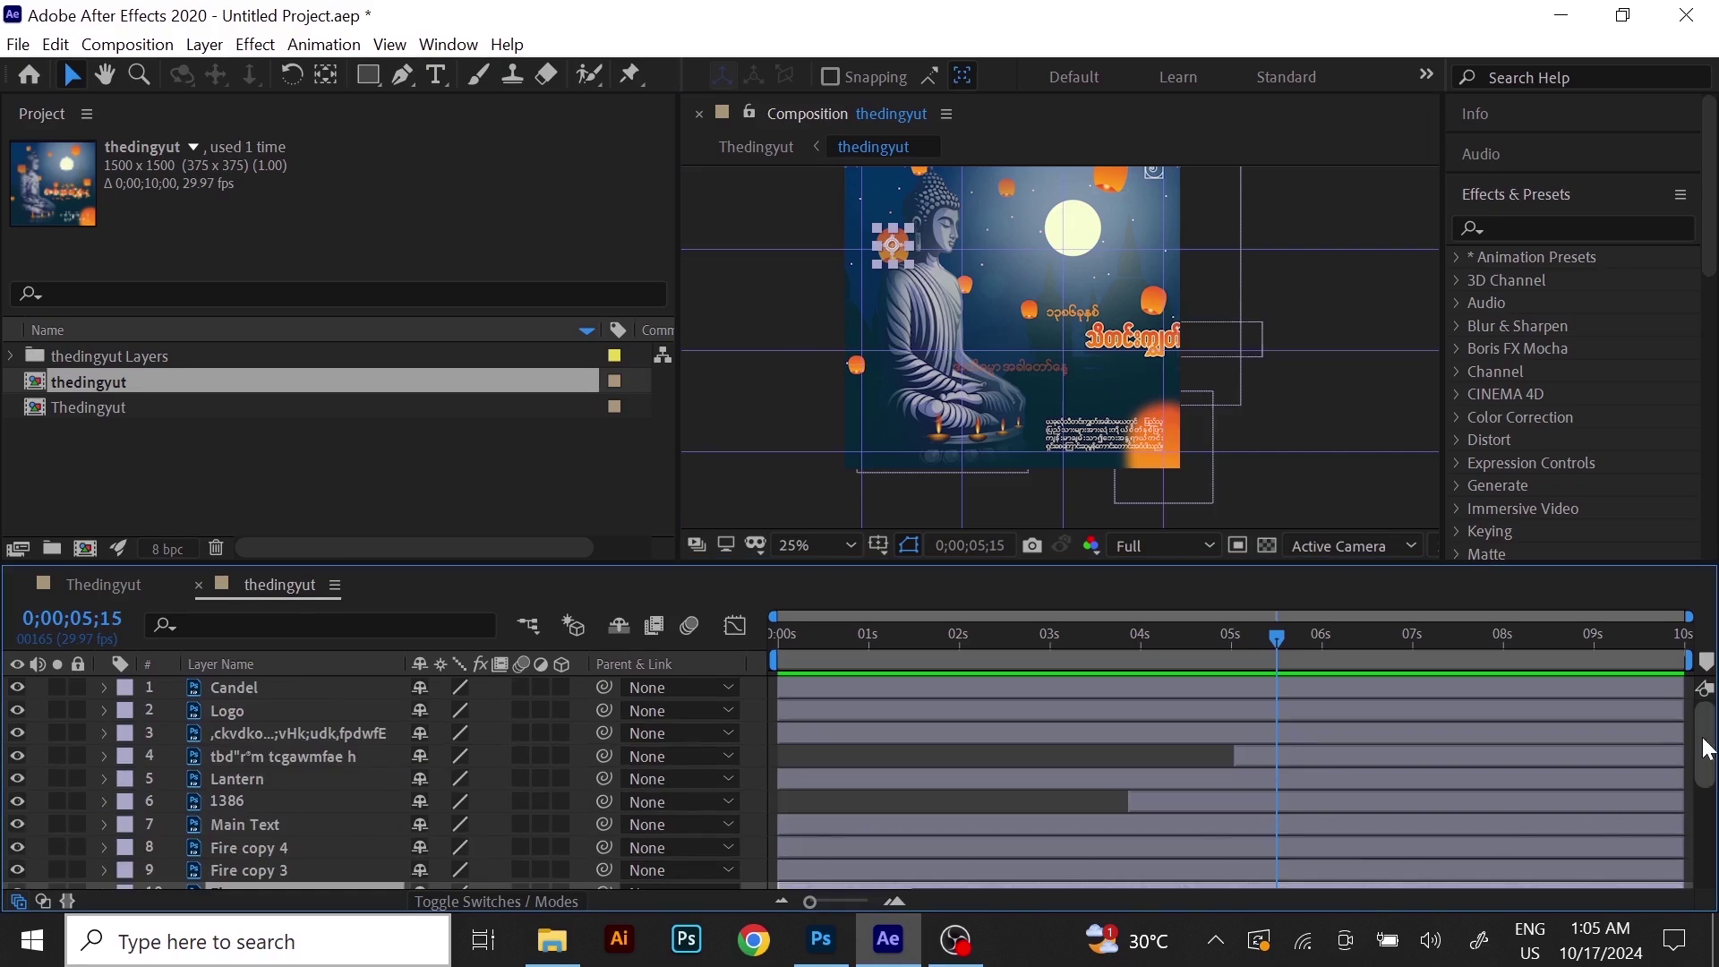
{"action": "left_click_drag", "start_coordinate": [1711, 761], "coordinate": [1713, 820]}
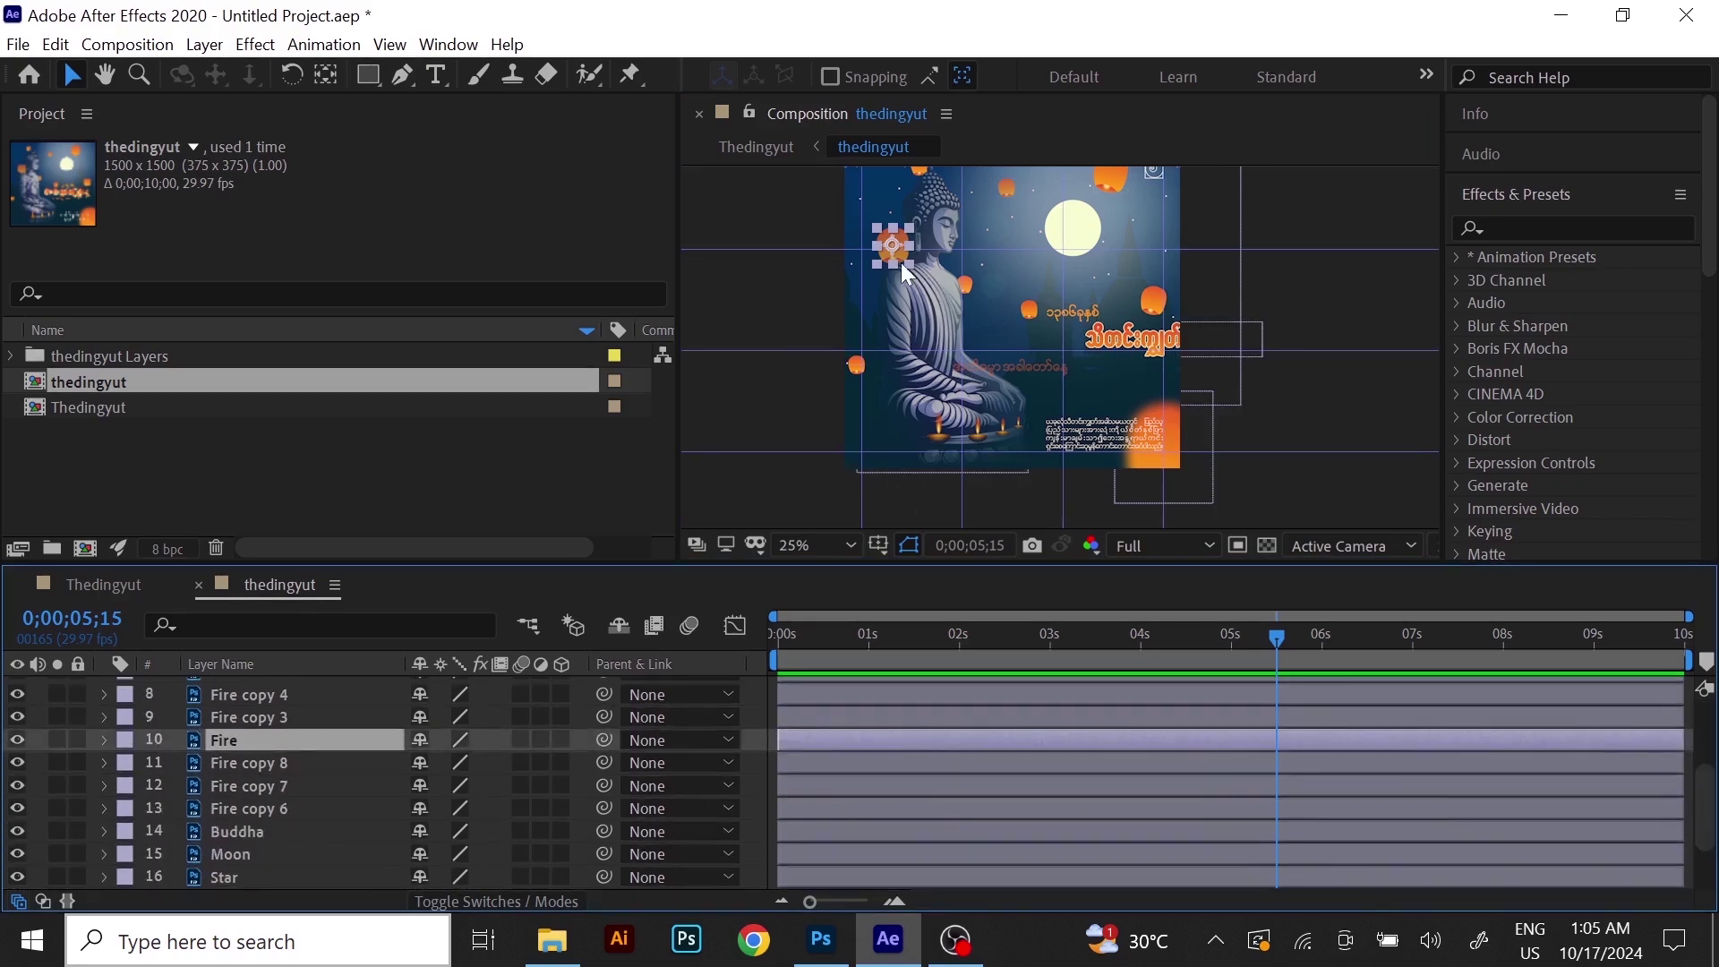
Check which layers hold the small lantern at the poster's lower-left edge and the large lantern beside the Buddha's head, ending on the large one.
{"action": "scroll", "coordinate": [975, 255], "scroll_direction": "up", "scroll_amount": 2}
{"action": "key", "text": "h"}
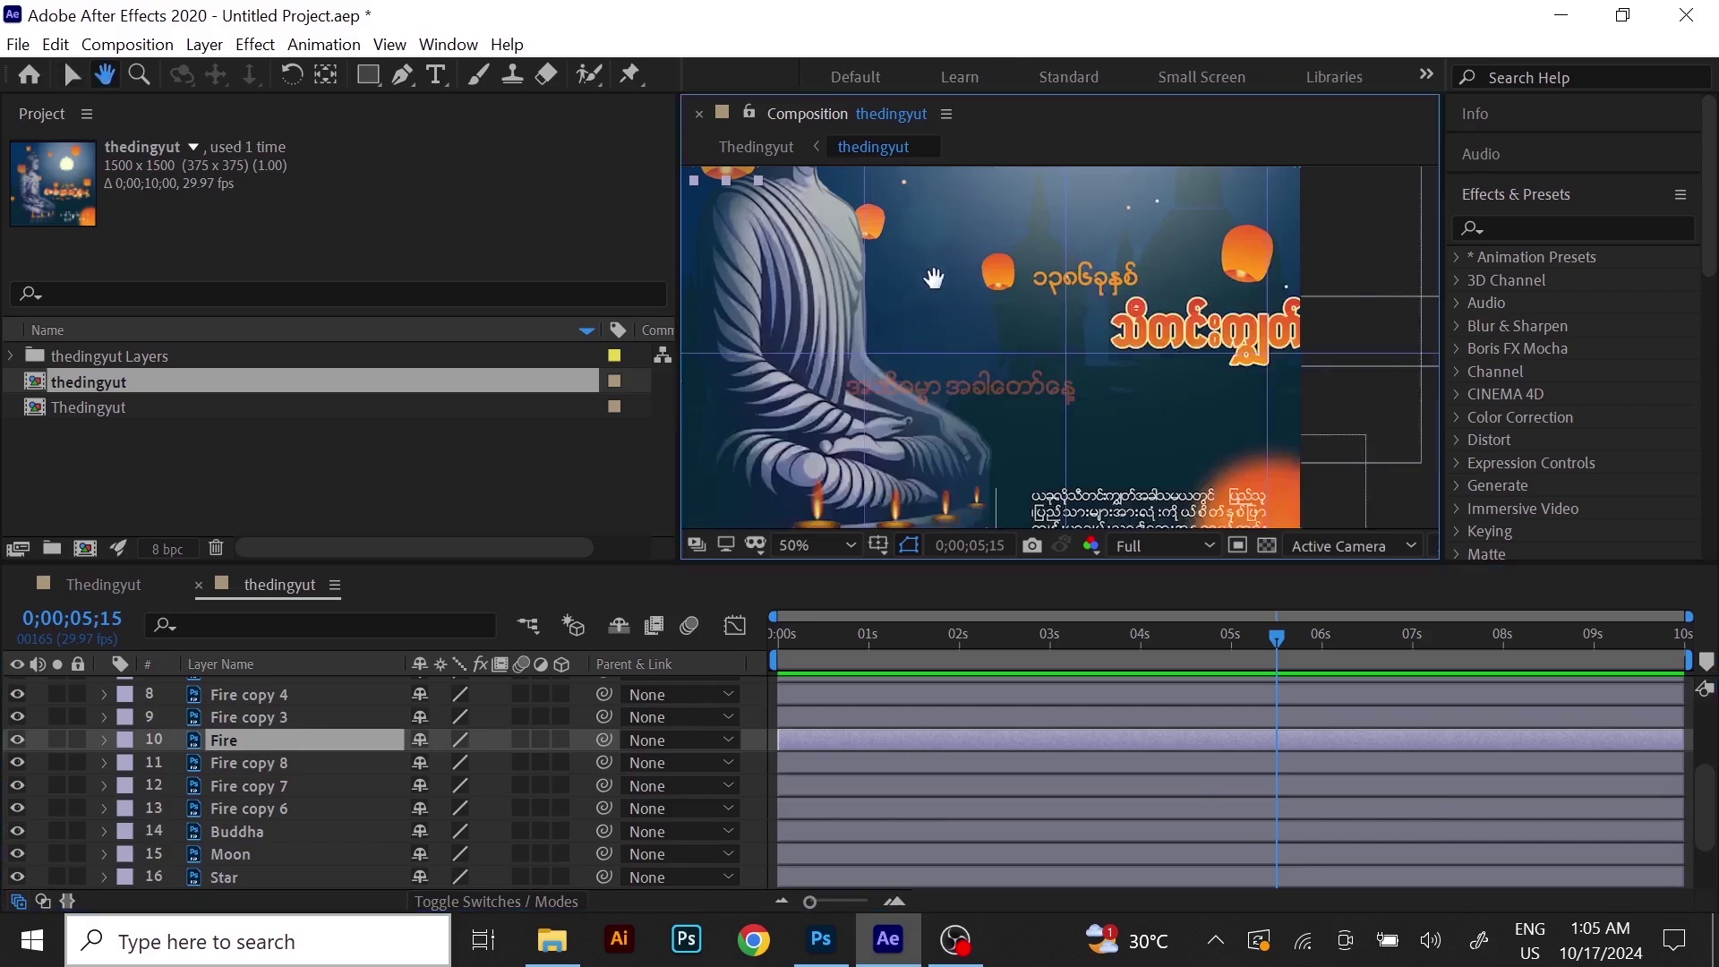
{"action": "left_click_drag", "start_coordinate": [928, 262], "coordinate": [1040, 361]}
{"action": "key", "text": "v"}
{"action": "key", "text": "ctrl+Down"}
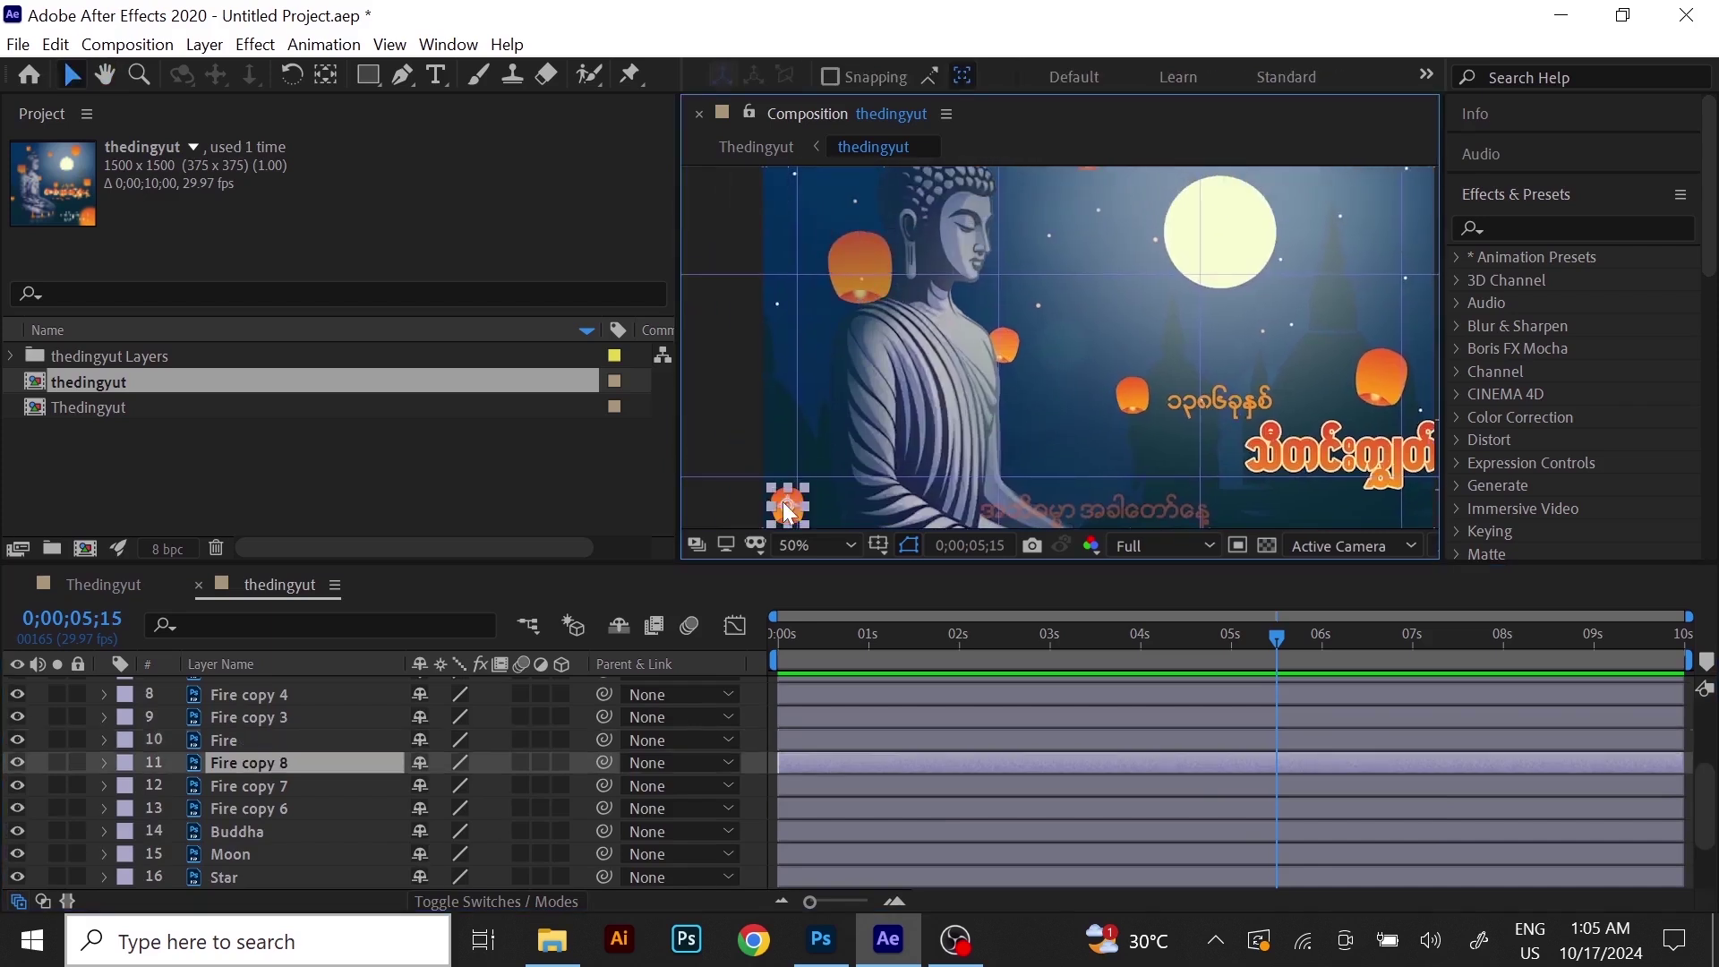
{"action": "left_click", "coordinate": [859, 258]}
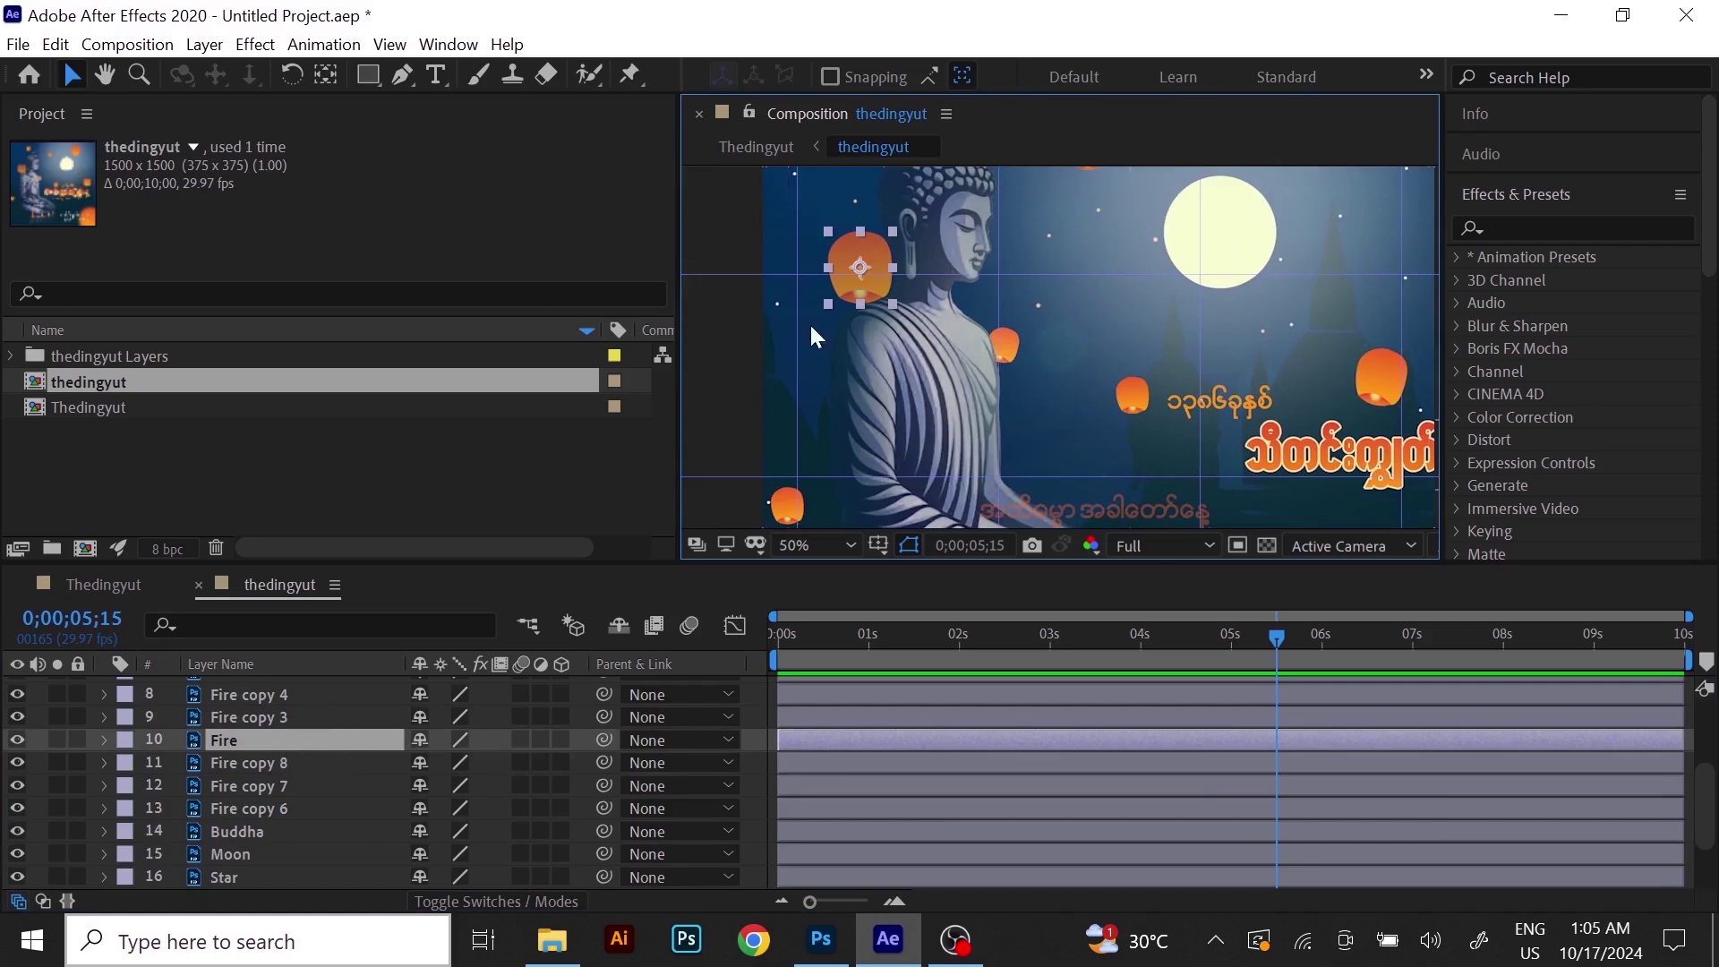
Move the current time to 0;00;03;00 and reveal the Fire layer's Transform properties.
{"action": "scroll", "coordinate": [845, 345], "scroll_direction": "down", "scroll_amount": 2}
{"action": "left_click_drag", "start_coordinate": [1023, 389], "coordinate": [933, 339]}
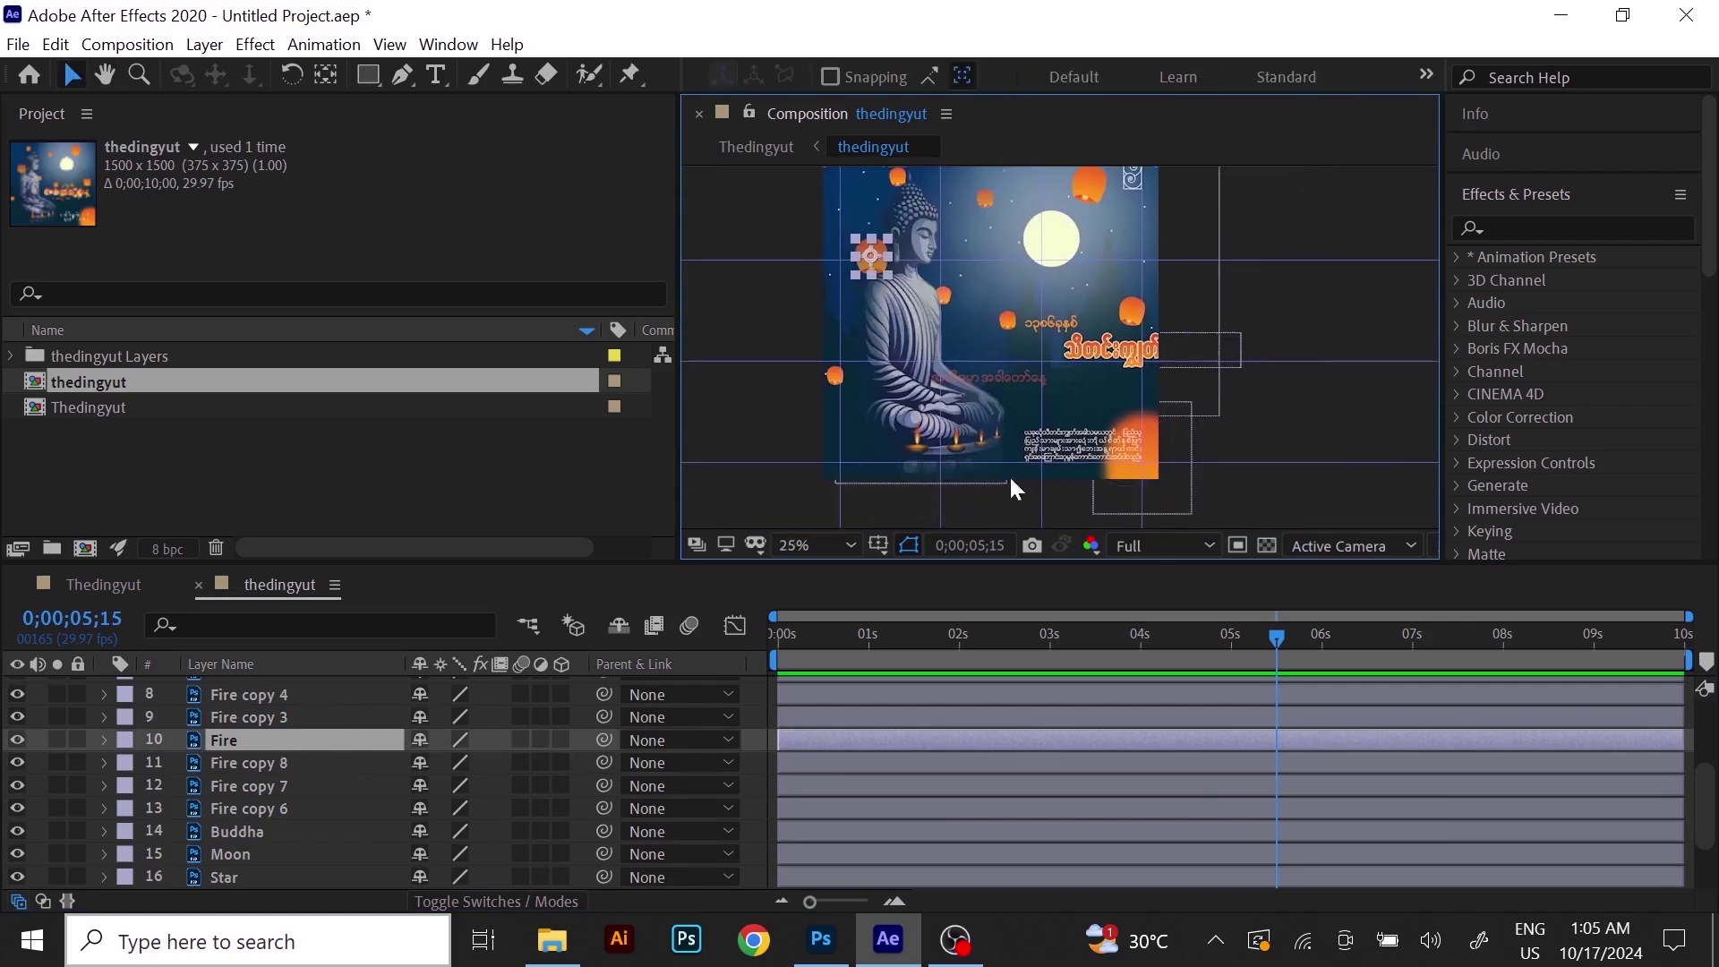
{"action": "scroll", "coordinate": [877, 317], "scroll_direction": "down", "scroll_amount": 1}
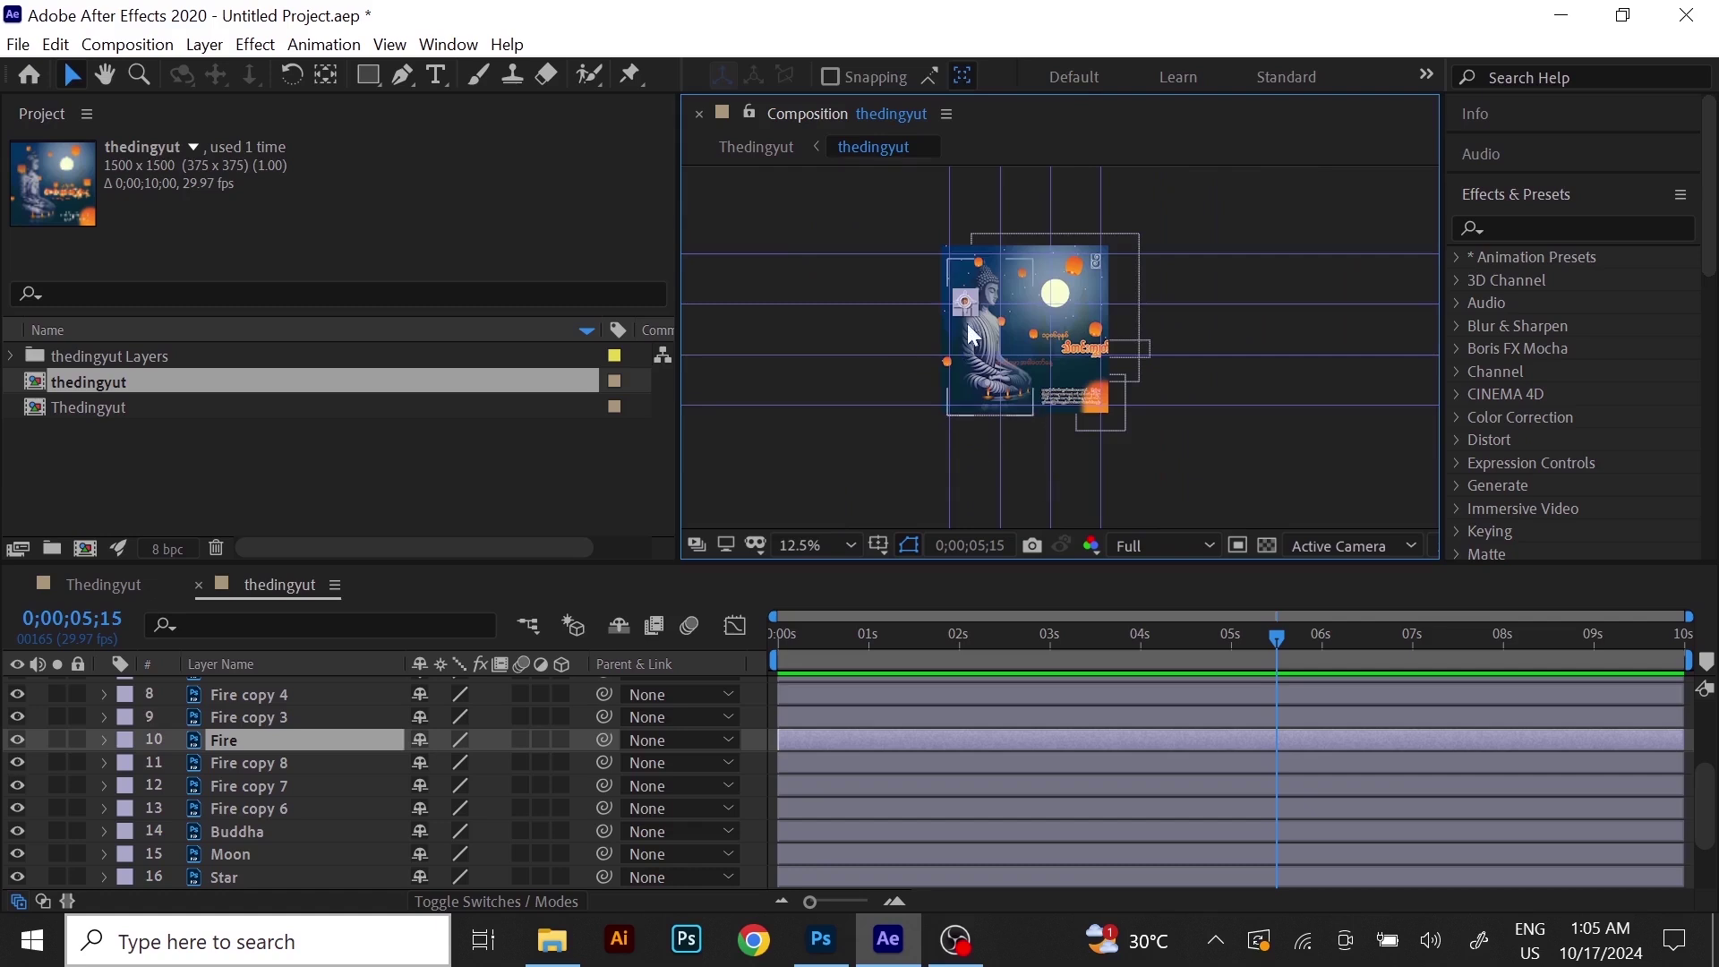
{"action": "scroll", "coordinate": [978, 303], "scroll_direction": "up", "scroll_amount": 1}
{"action": "scroll", "coordinate": [894, 278], "scroll_direction": "up", "scroll_amount": 1}
{"action": "scroll", "coordinate": [881, 308], "scroll_direction": "down", "scroll_amount": 1}
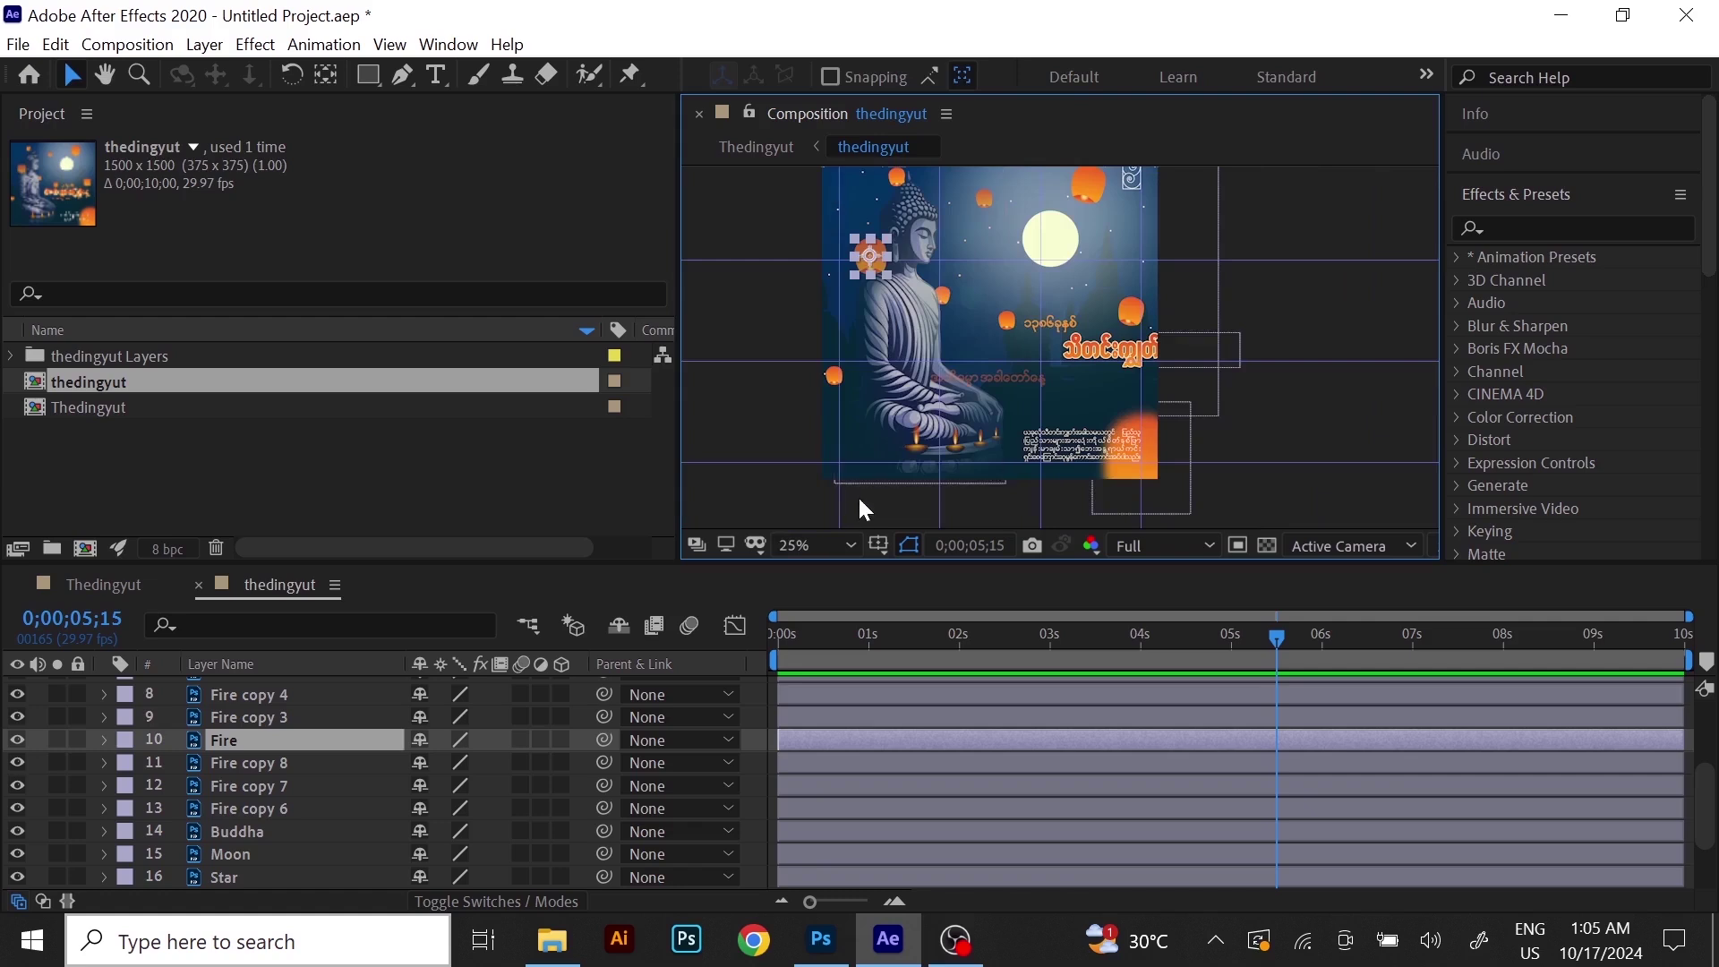
{"action": "left_click_drag", "start_coordinate": [1277, 638], "coordinate": [1051, 642]}
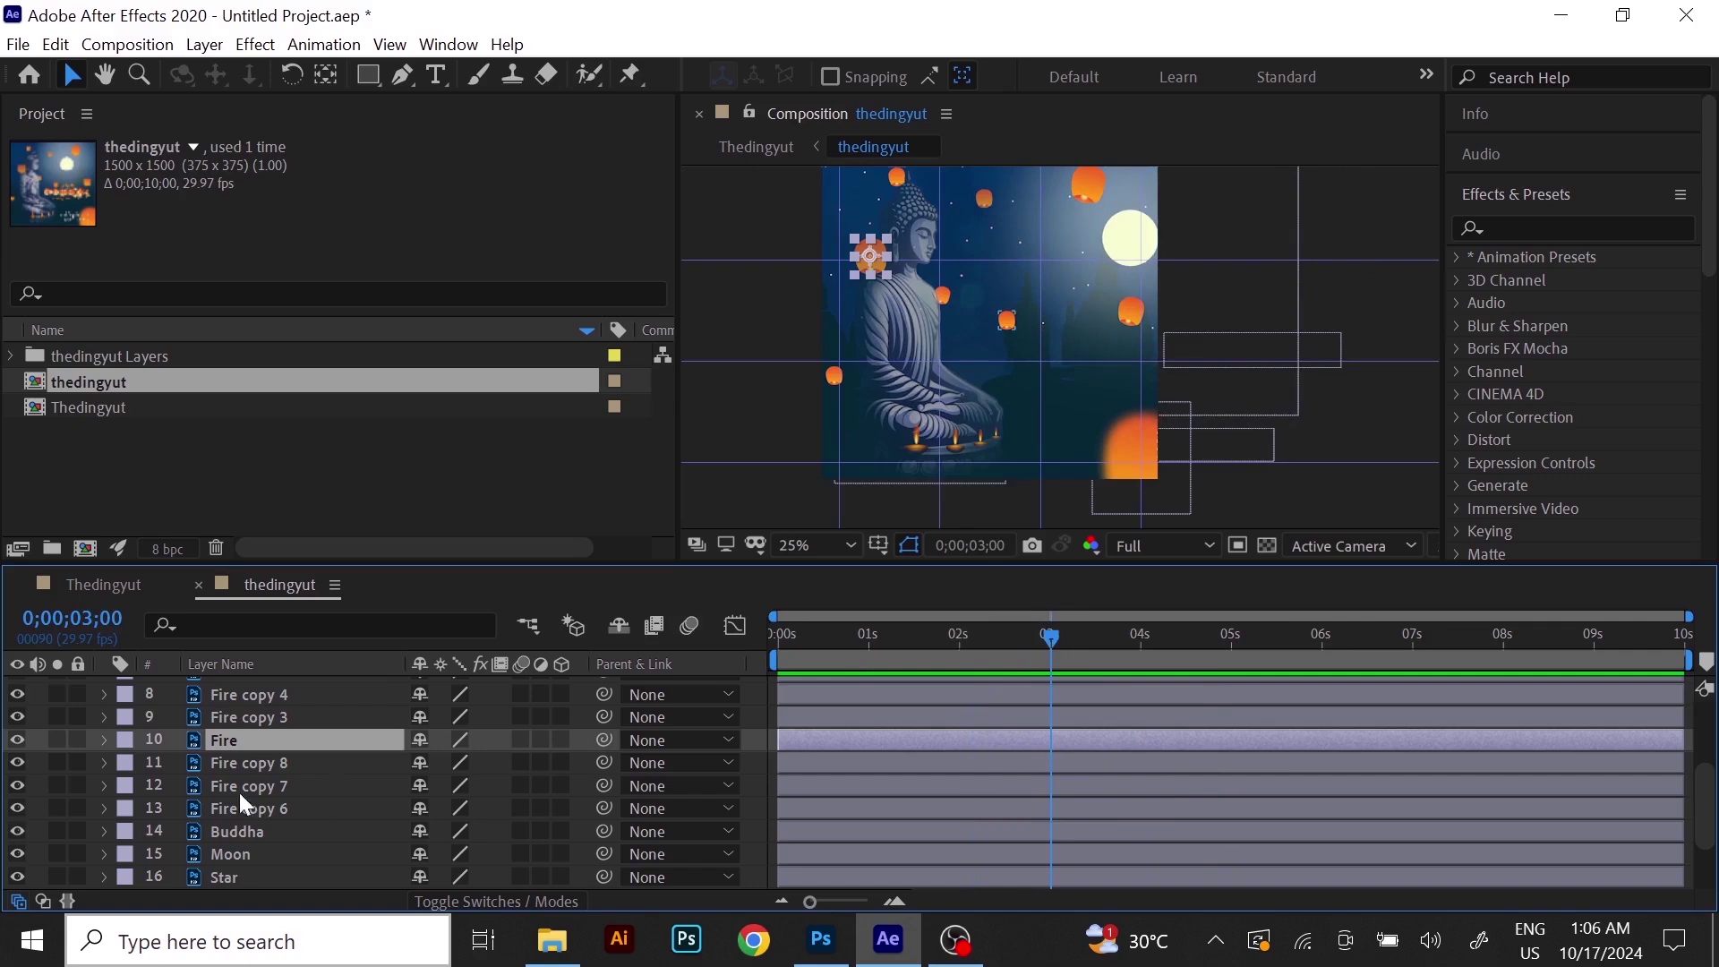
{"action": "left_click", "coordinate": [105, 740]}
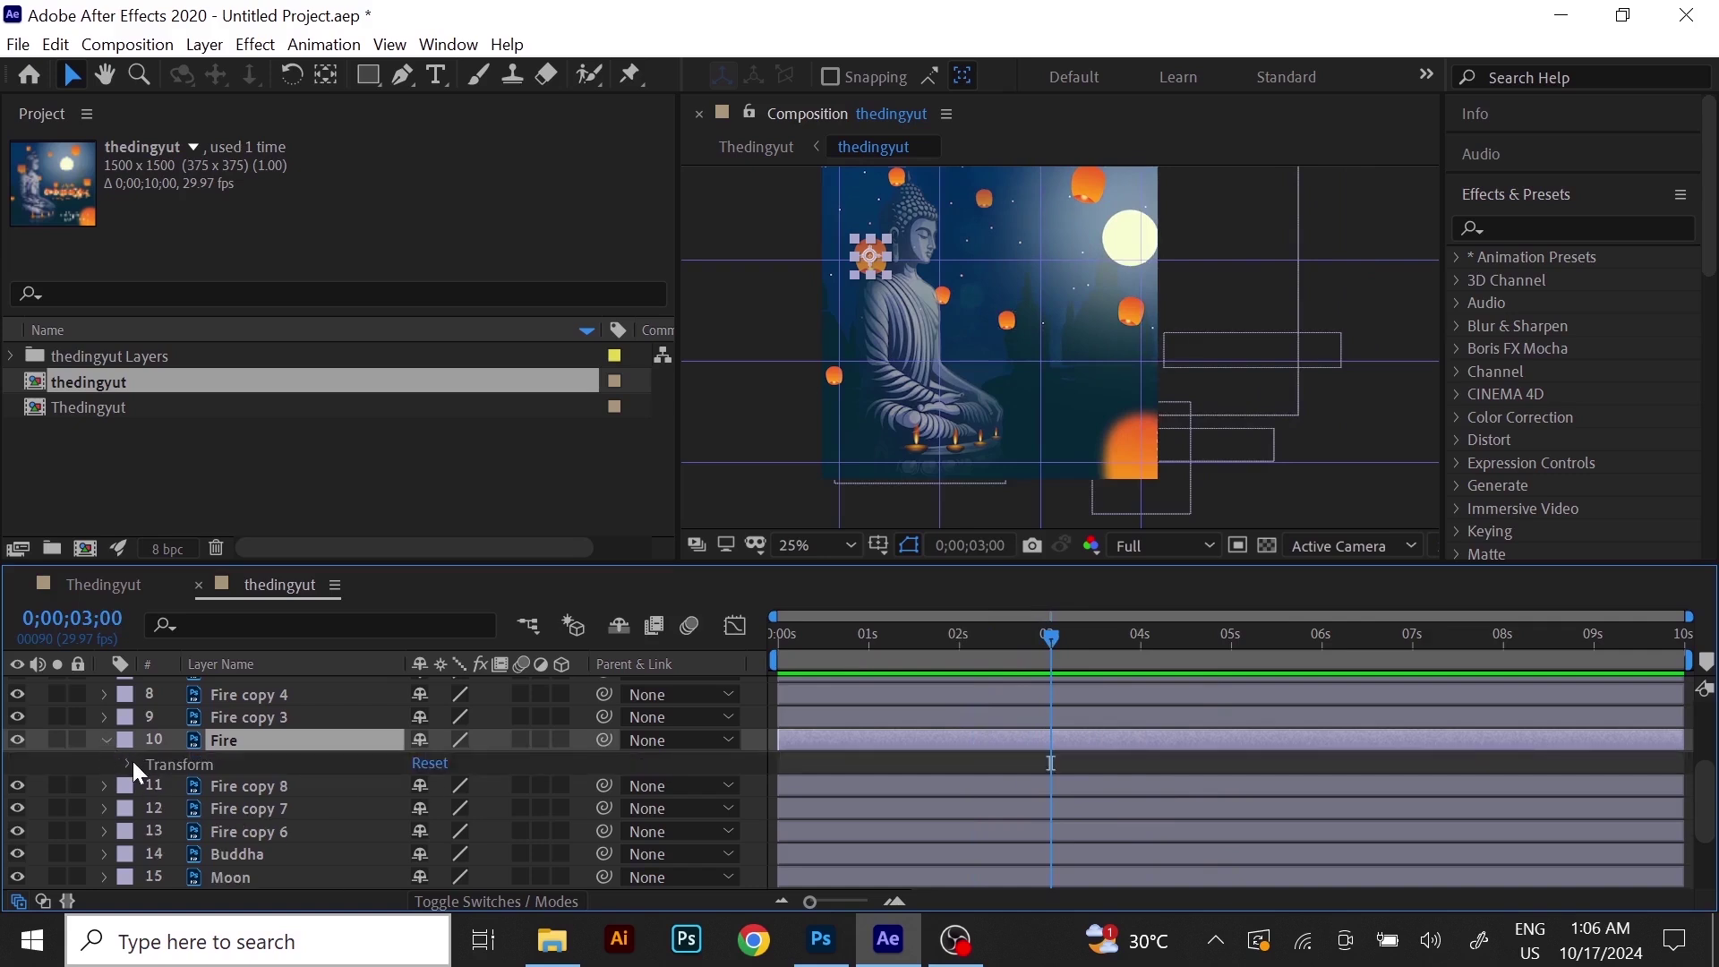
{"action": "left_click", "coordinate": [130, 763]}
{"action": "scroll", "coordinate": [1699, 770], "scroll_direction": "down", "scroll_amount": 2}
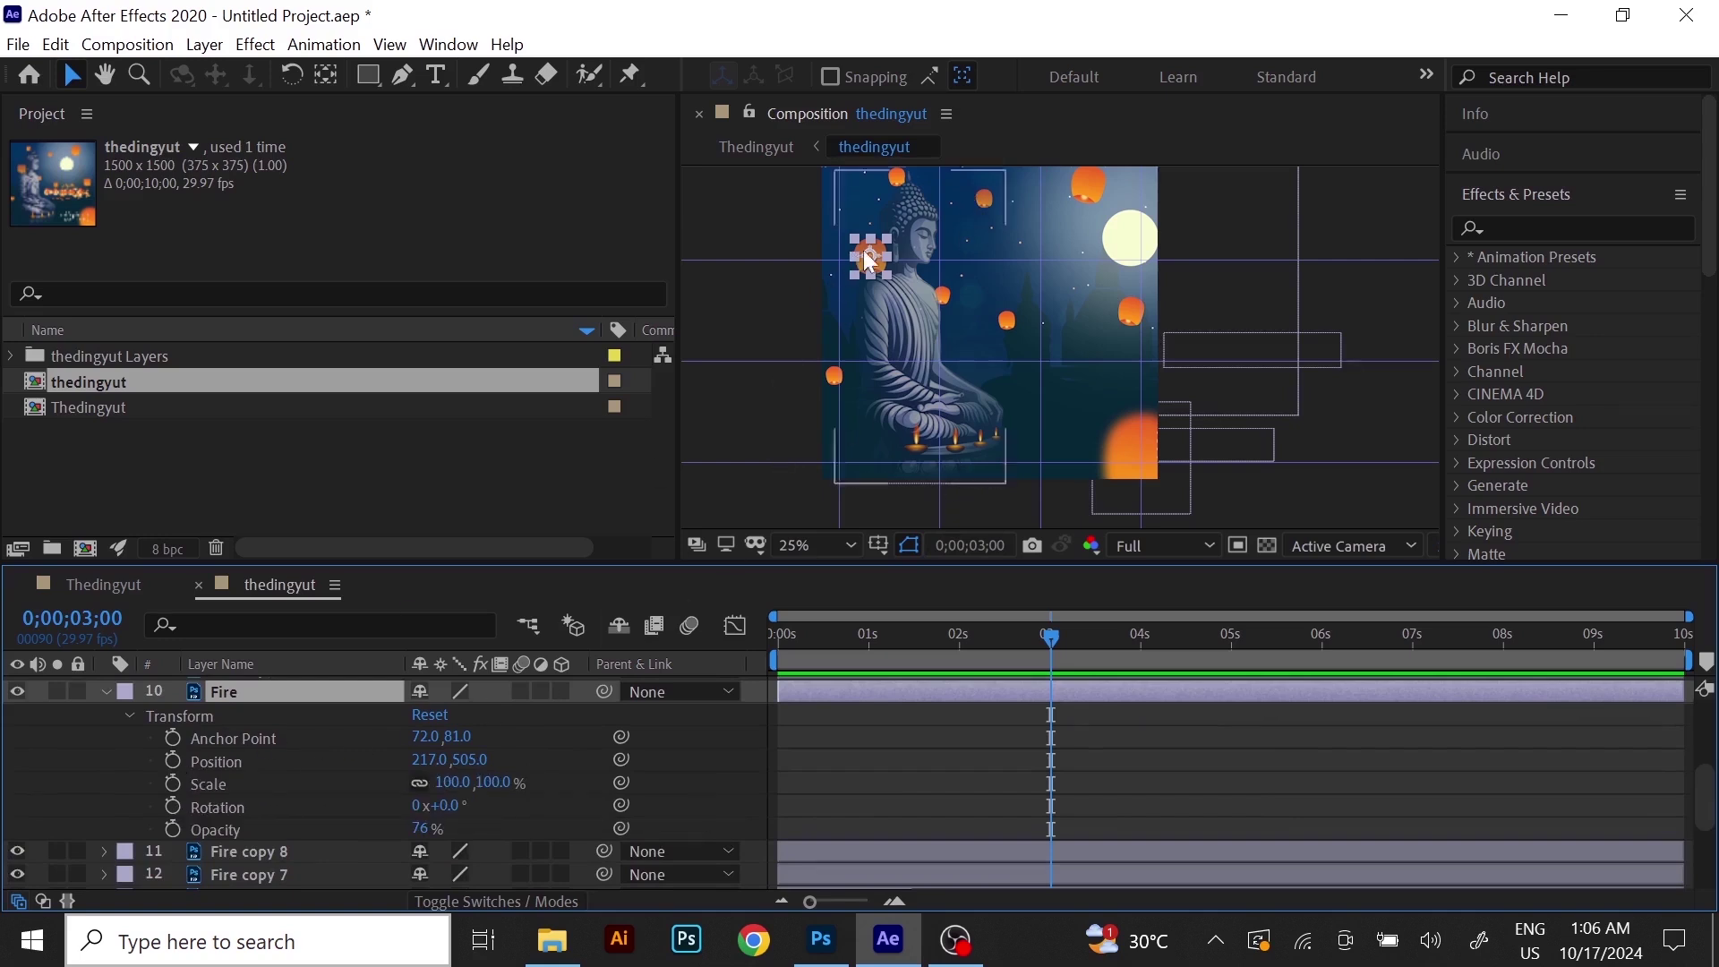
Keyframe the Fire lantern's Position at about 597, 1665 at 0;00;03;00 and at about 147, -255 at 0;00;09;01.
{"action": "left_click_drag", "start_coordinate": [874, 255], "coordinate": [960, 517]}
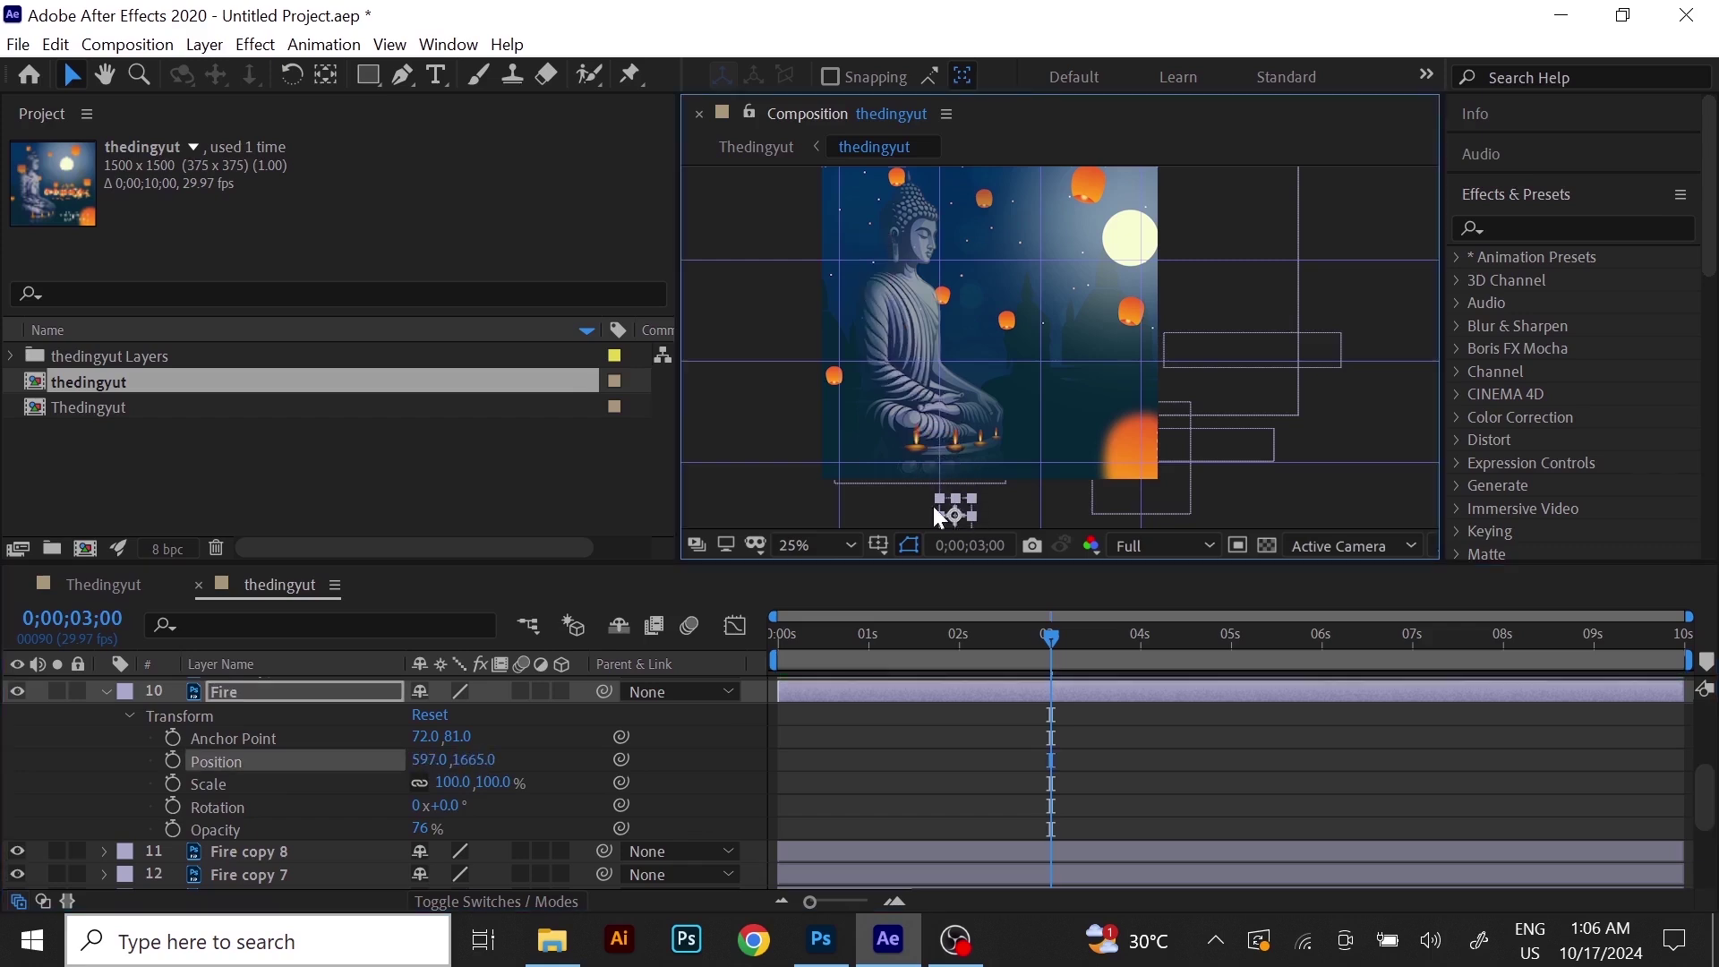
{"action": "left_click", "coordinate": [171, 760]}
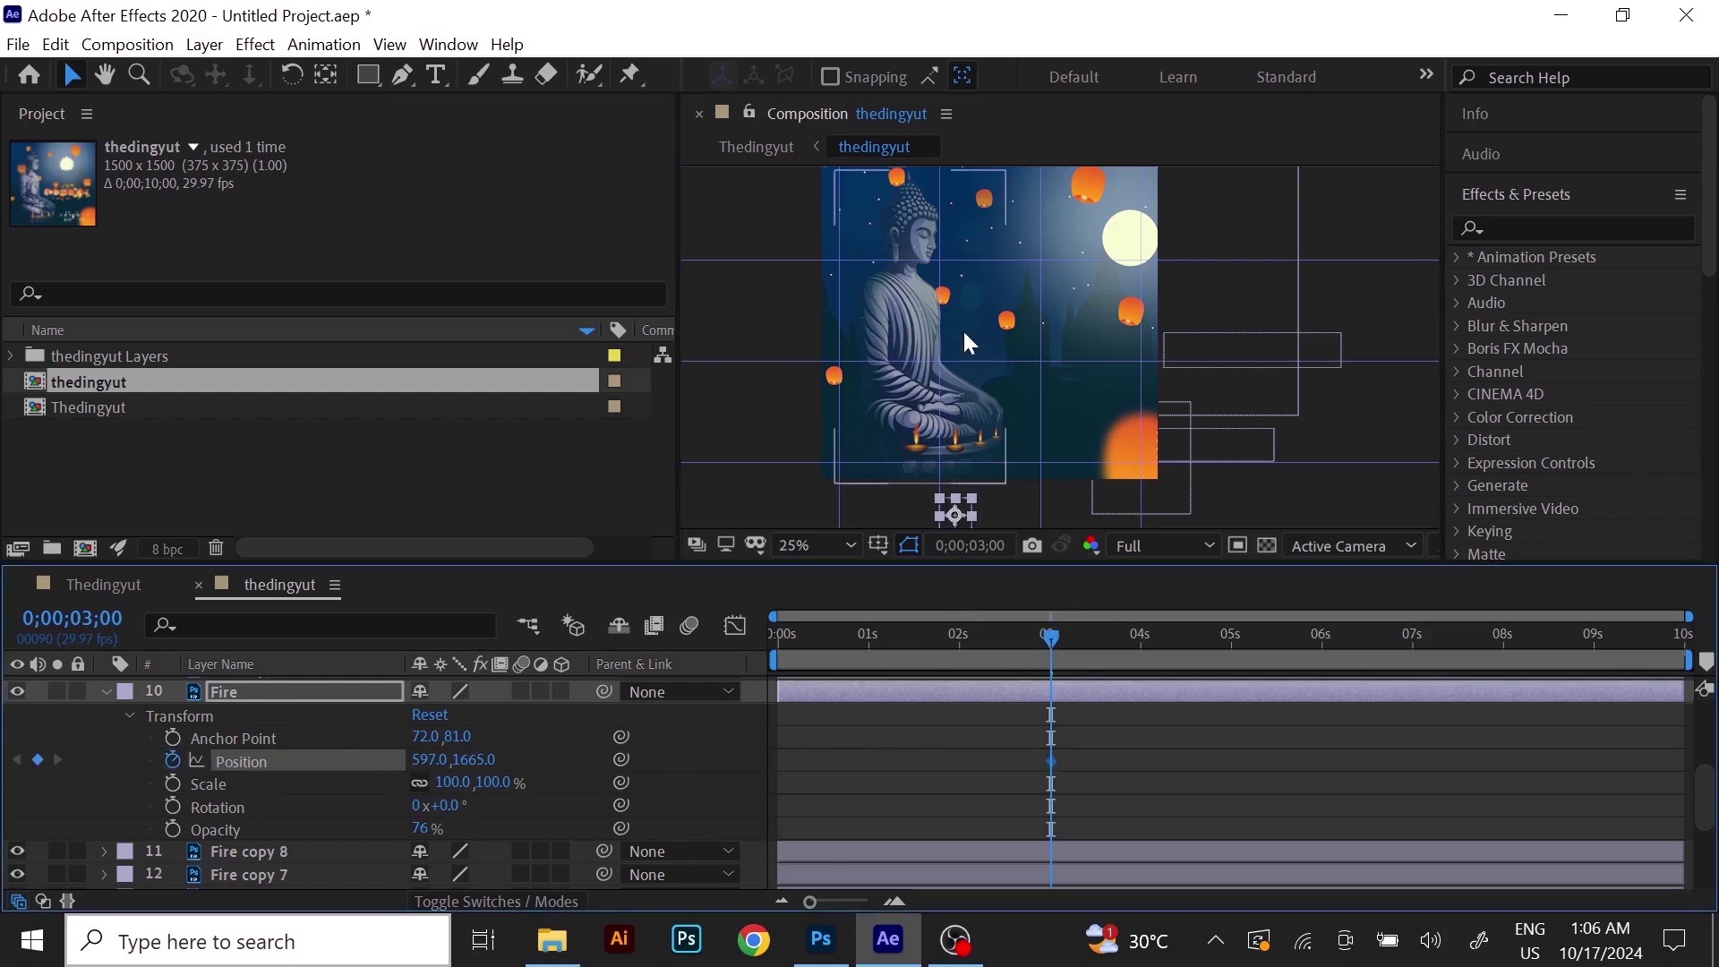
{"action": "scroll", "coordinate": [977, 340], "scroll_direction": "down", "scroll_amount": 2}
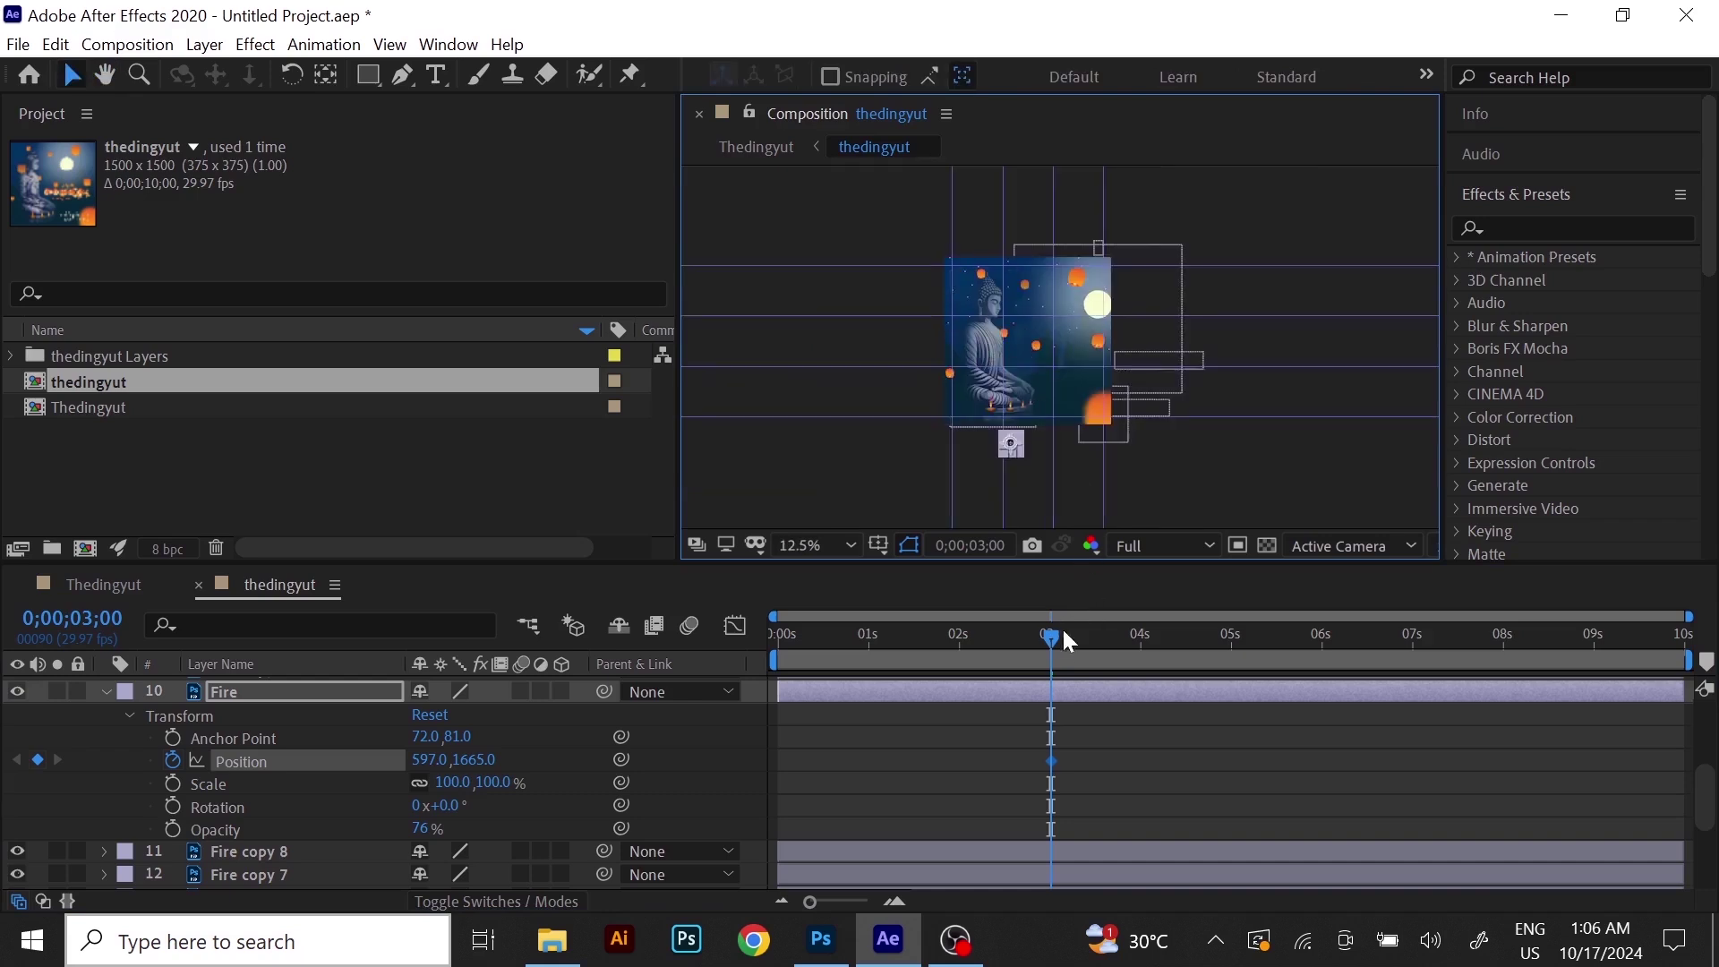
{"action": "left_click_drag", "start_coordinate": [1051, 636], "coordinate": [1599, 662]}
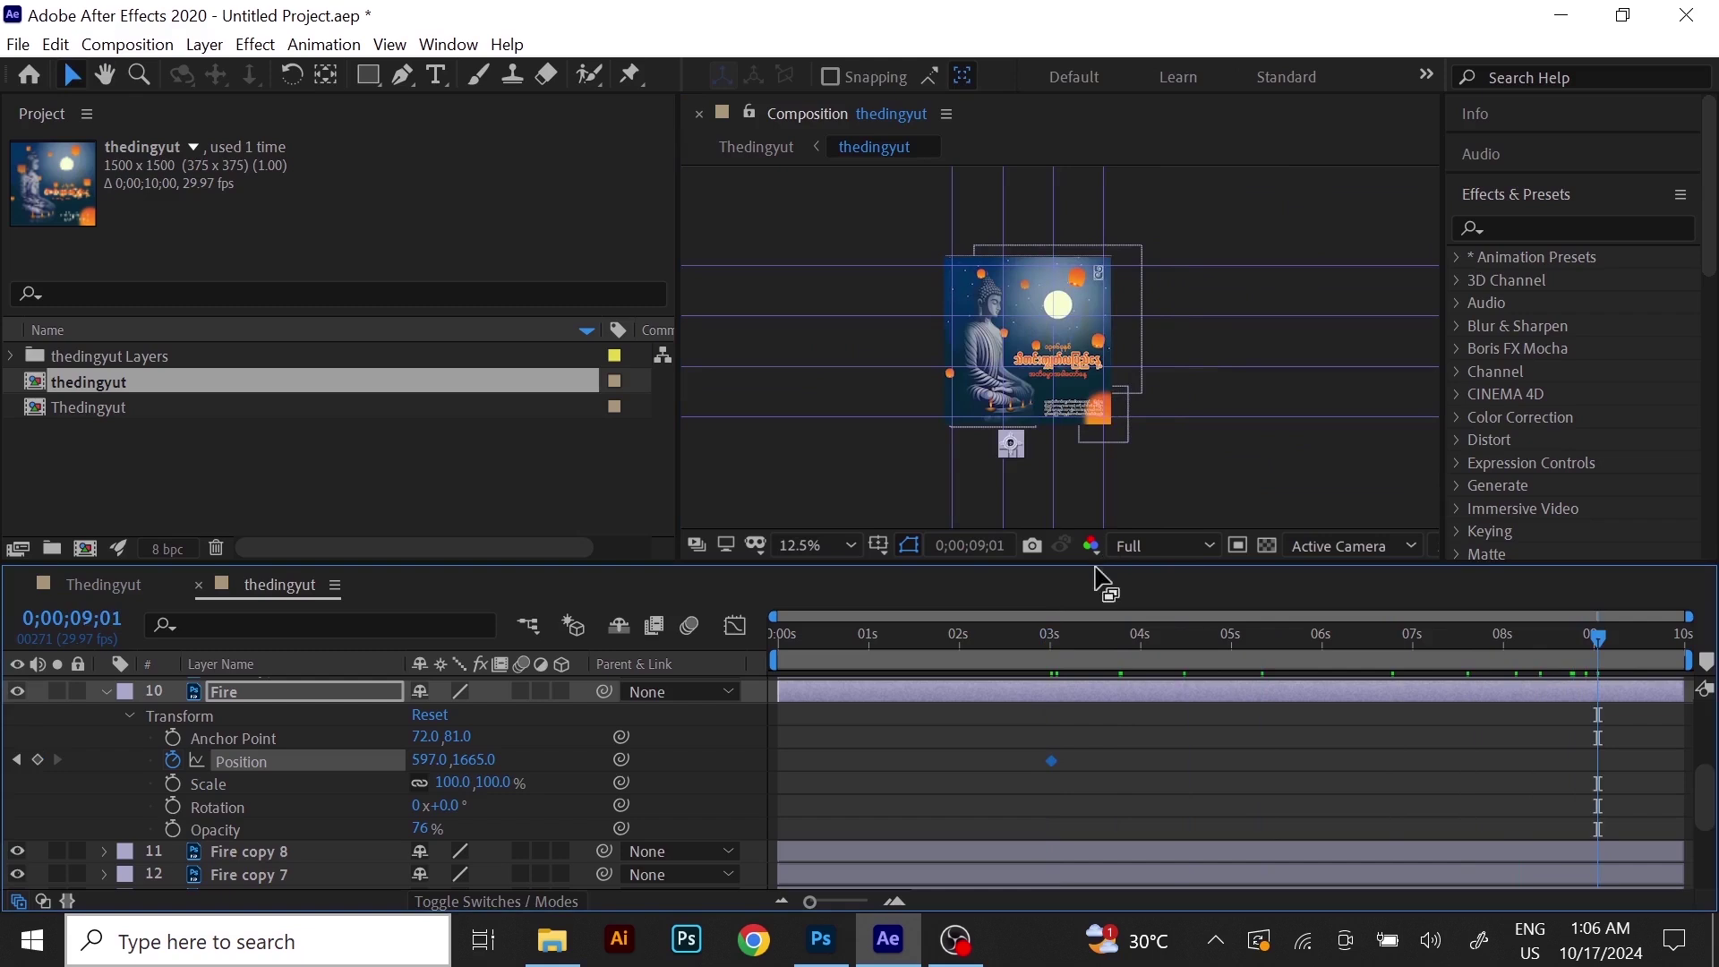
{"action": "scroll", "coordinate": [1005, 412], "scroll_direction": "up", "scroll_amount": 1}
{"action": "scroll", "coordinate": [1016, 430], "scroll_direction": "down", "scroll_amount": 1}
{"action": "left_click_drag", "start_coordinate": [1014, 443], "coordinate": [974, 228]}
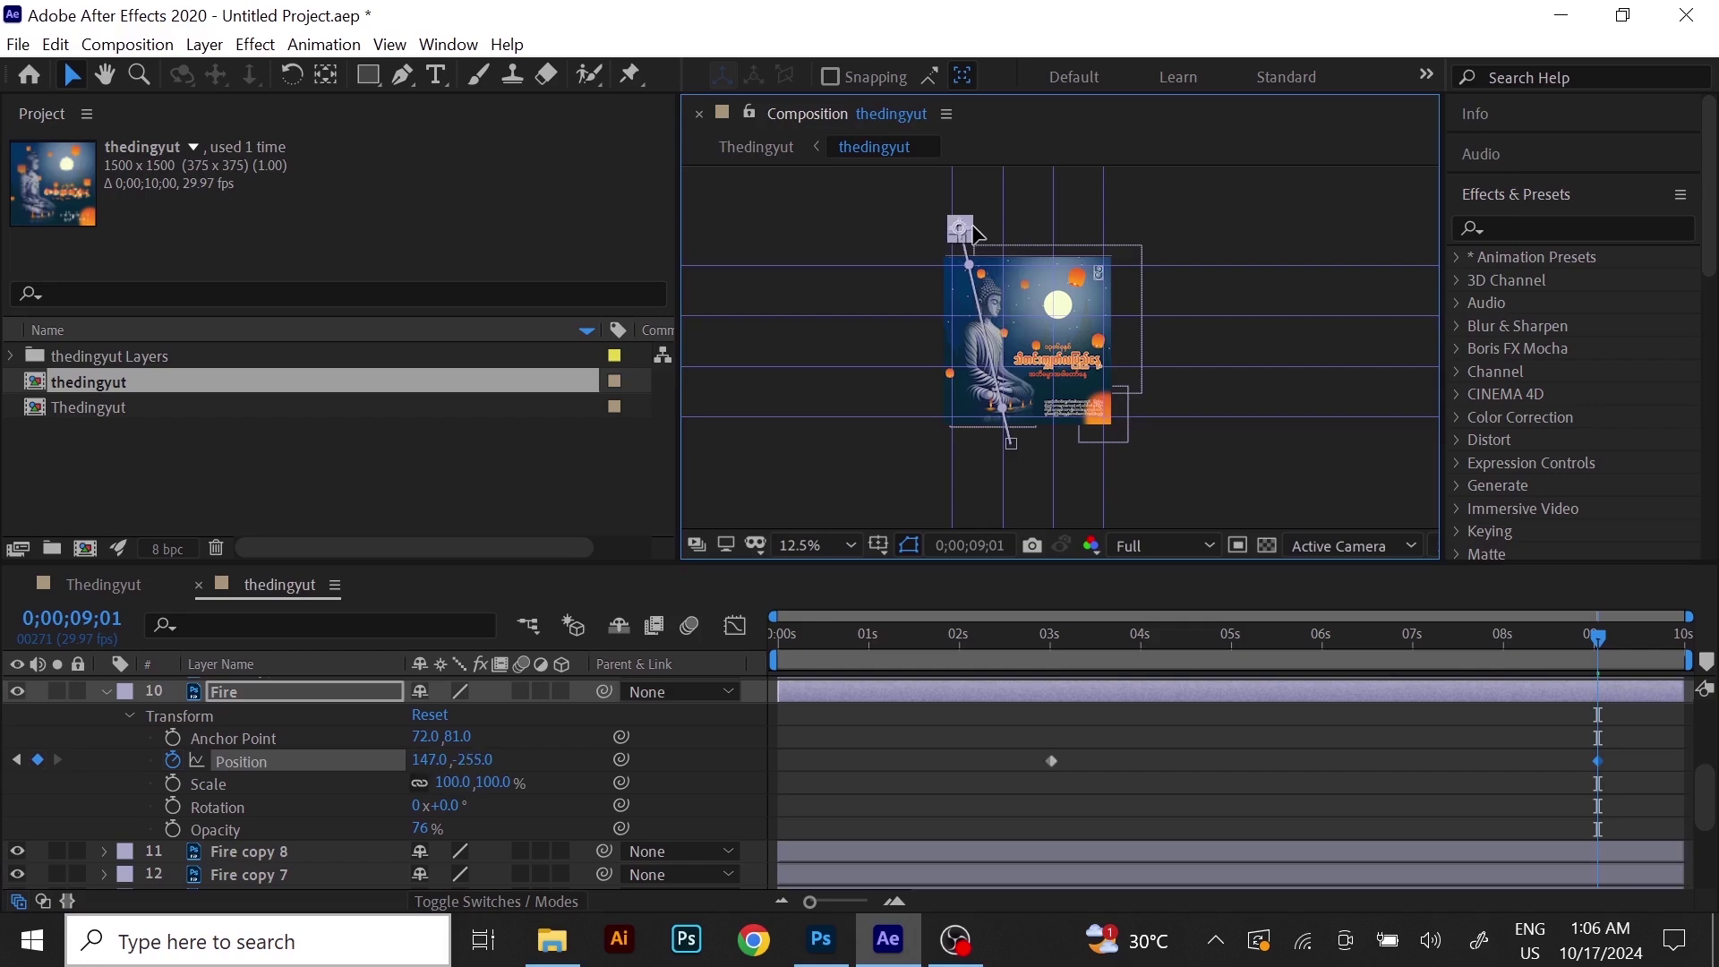
Preview the Fire lantern's rise across the poster from 0;00;02;29 and return the current time to 0;00;02;26.
{"action": "left_click_drag", "start_coordinate": [1598, 634], "coordinate": [1578, 634]}
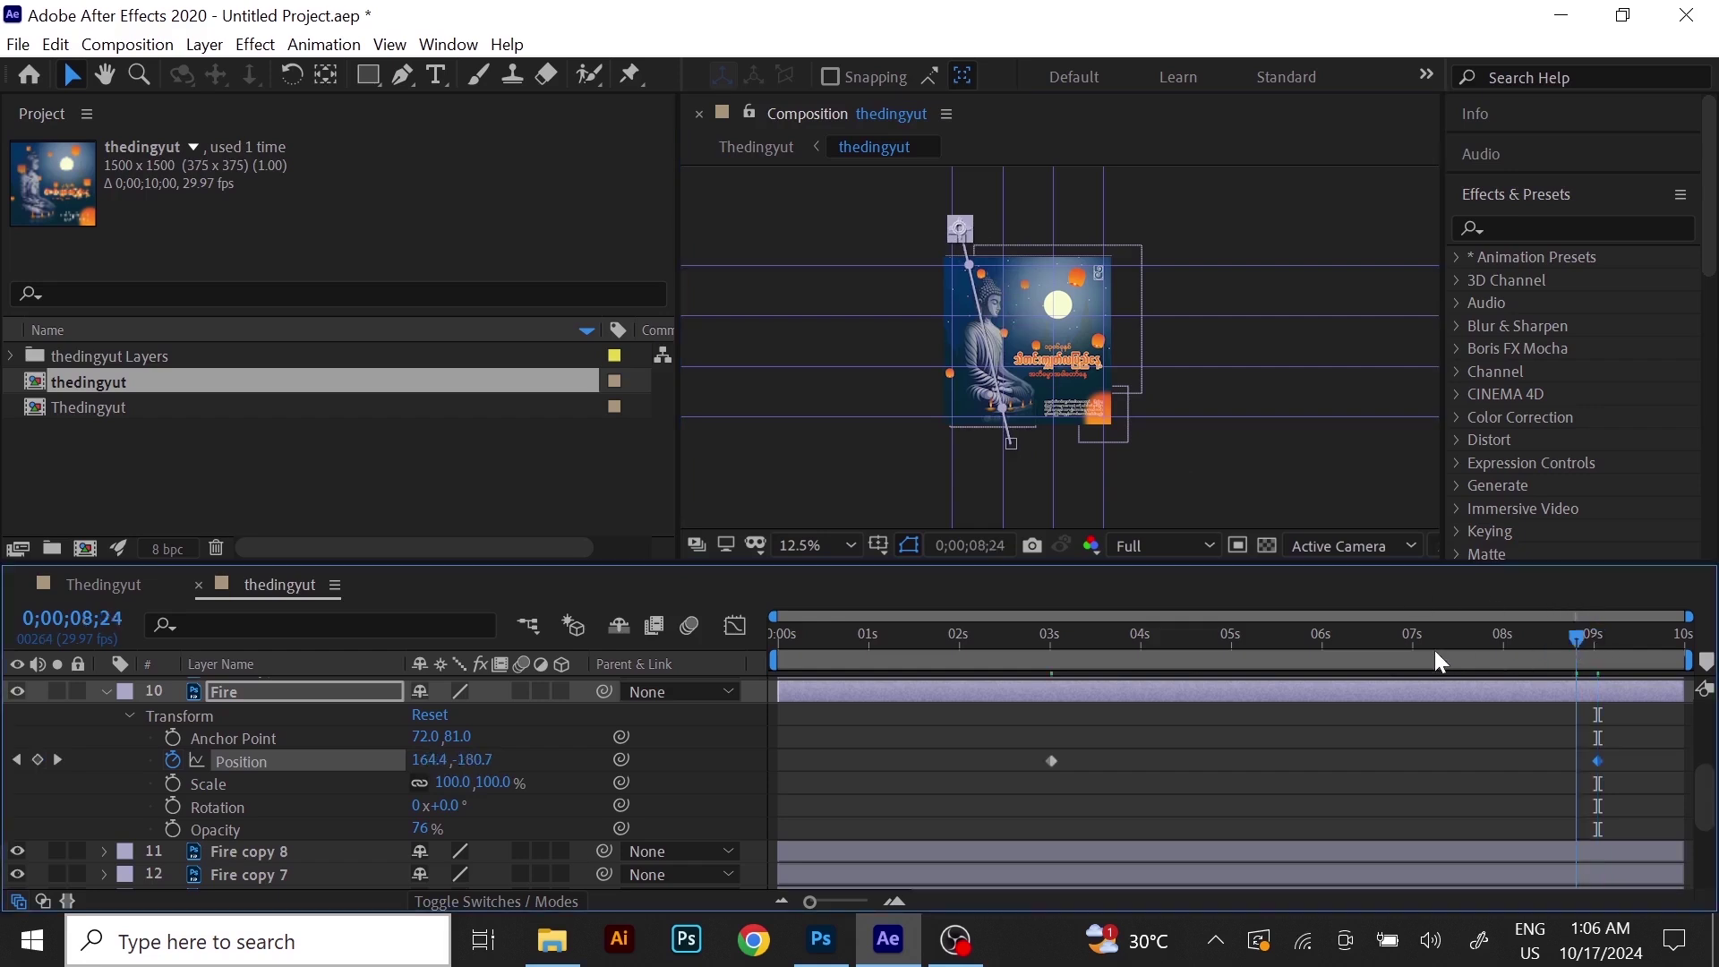
{"action": "left_click_drag", "start_coordinate": [1436, 661], "coordinate": [1040, 718]}
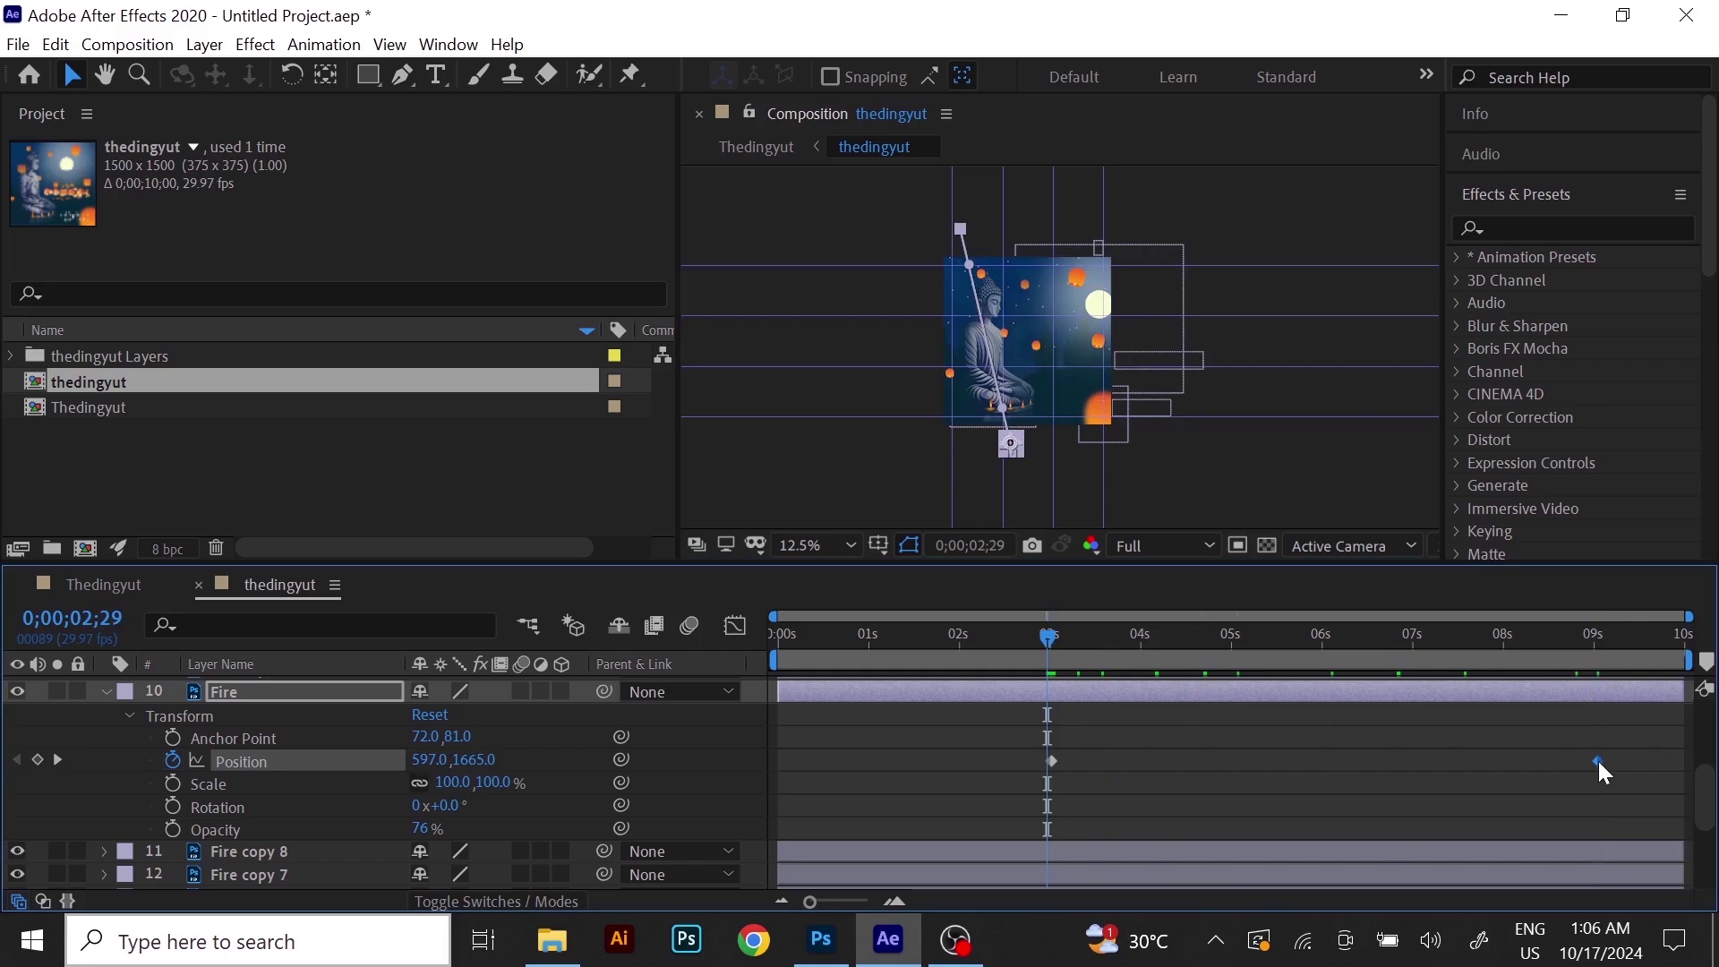
{"action": "key", "text": "space"}
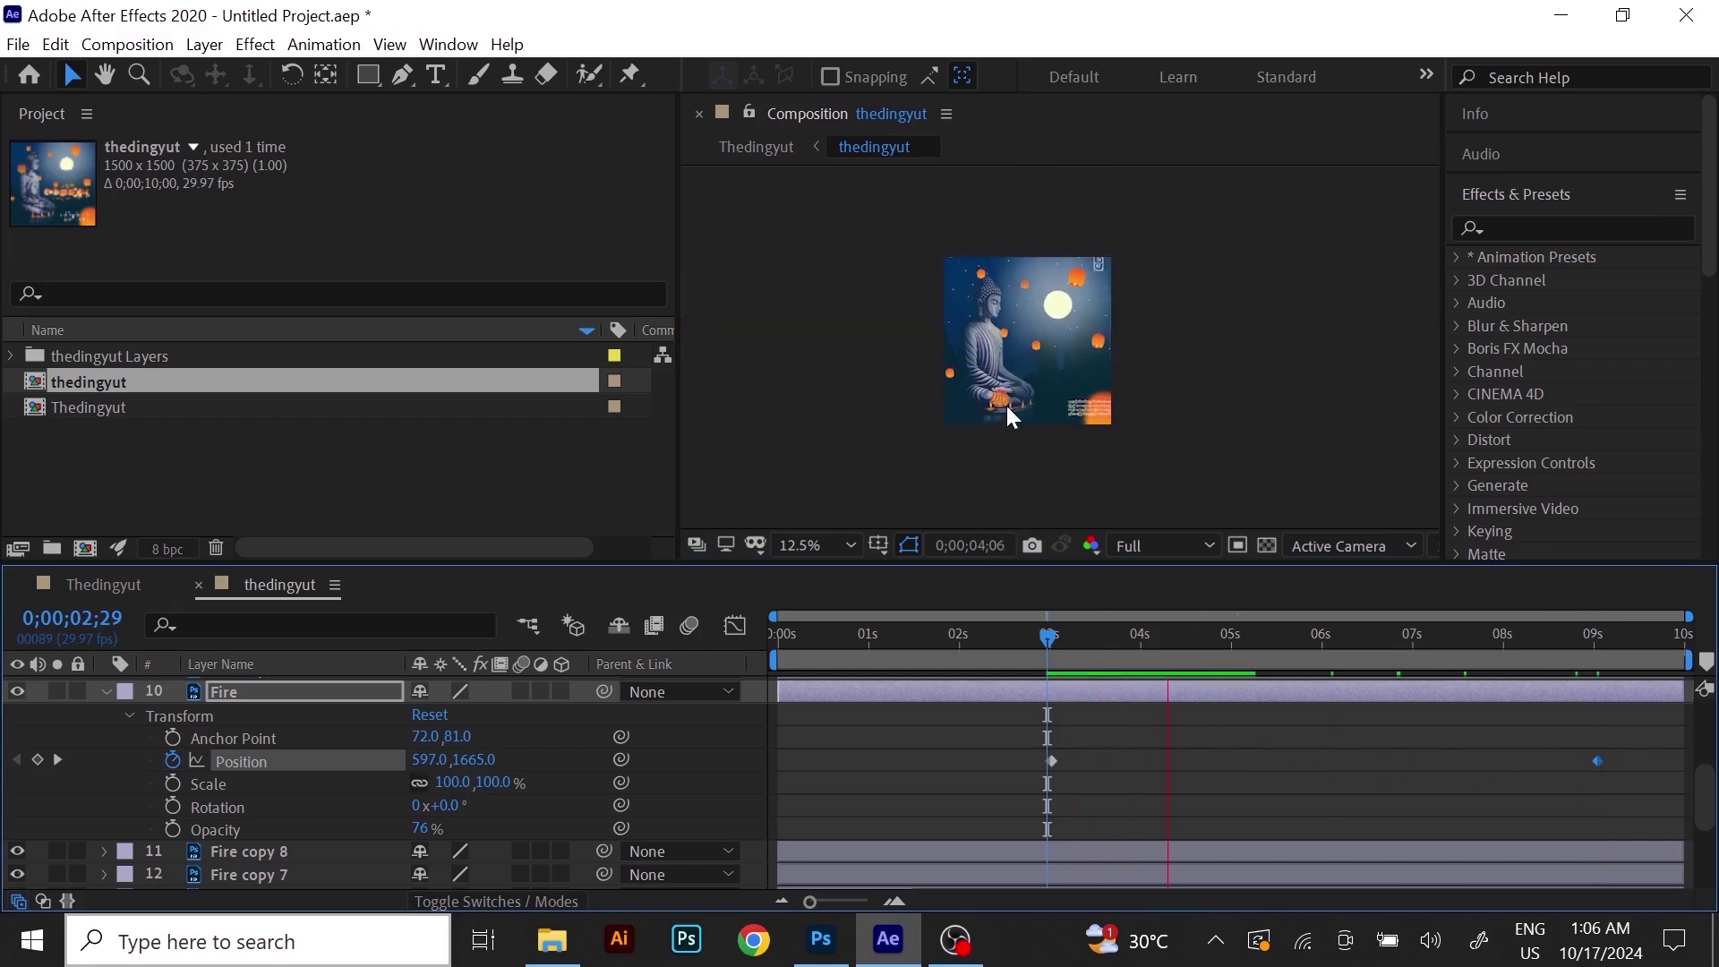
{"action": "scroll", "coordinate": [999, 370], "scroll_direction": "up", "scroll_amount": 1}
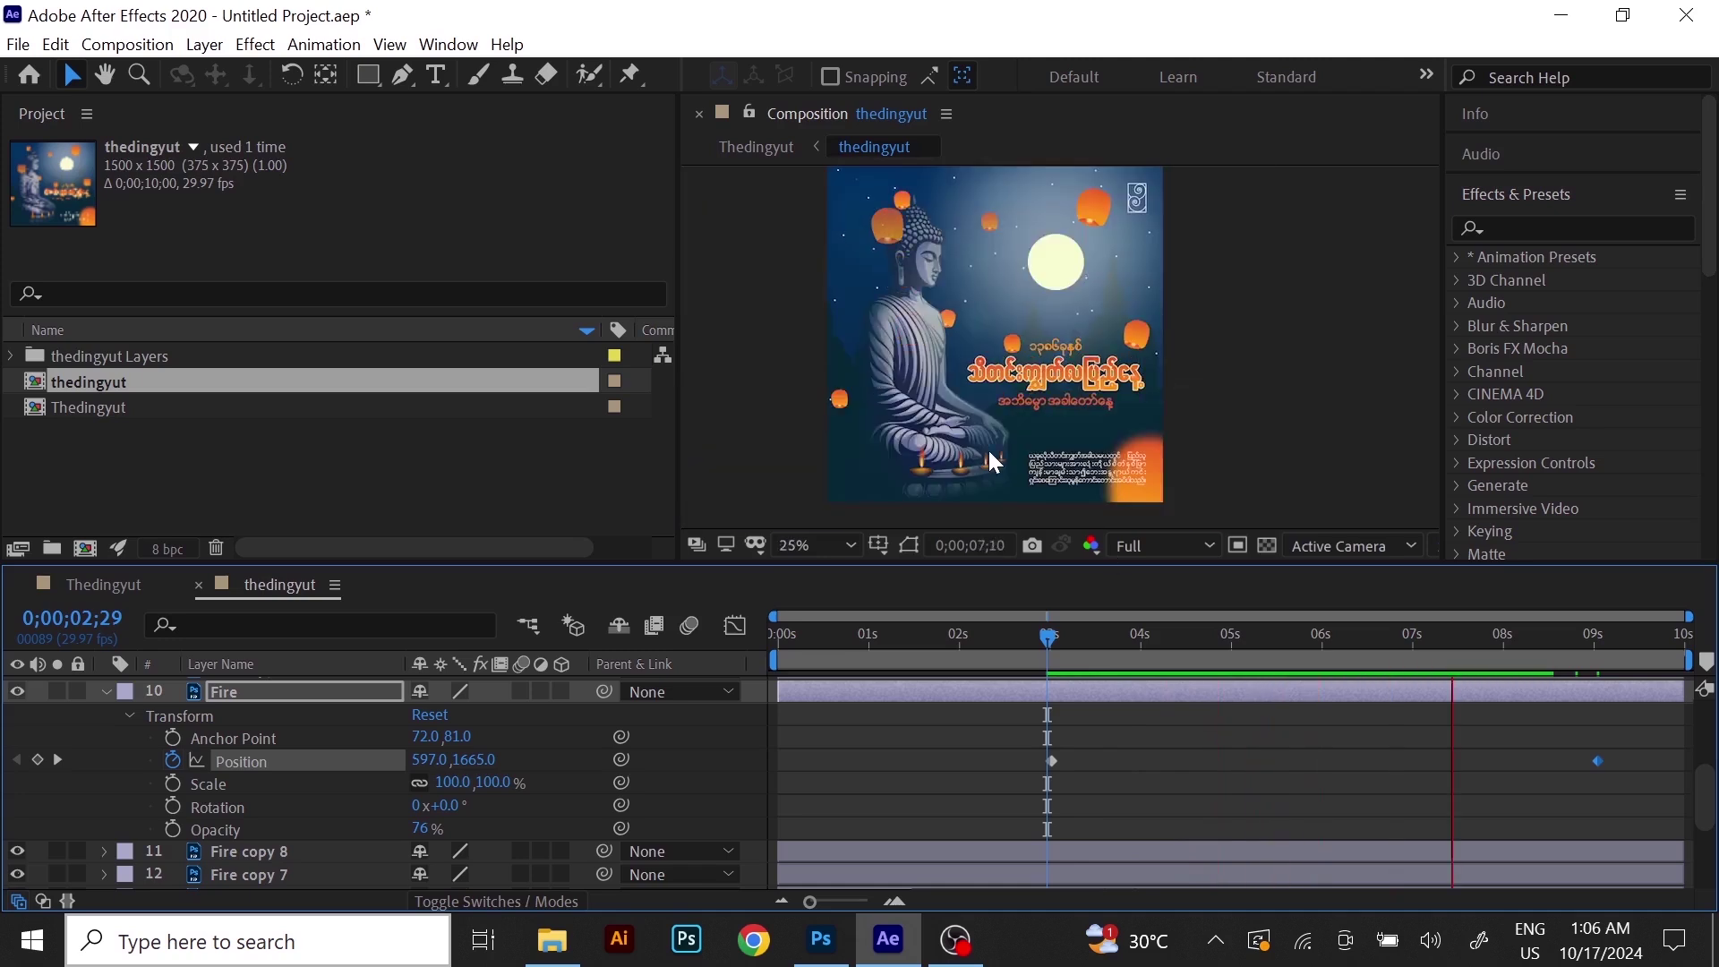
{"action": "scroll", "coordinate": [987, 447], "scroll_direction": "down", "scroll_amount": 1}
{"action": "left_click", "coordinate": [1614, 635]}
{"action": "left_click_drag", "start_coordinate": [1614, 641], "coordinate": [1034, 742]}
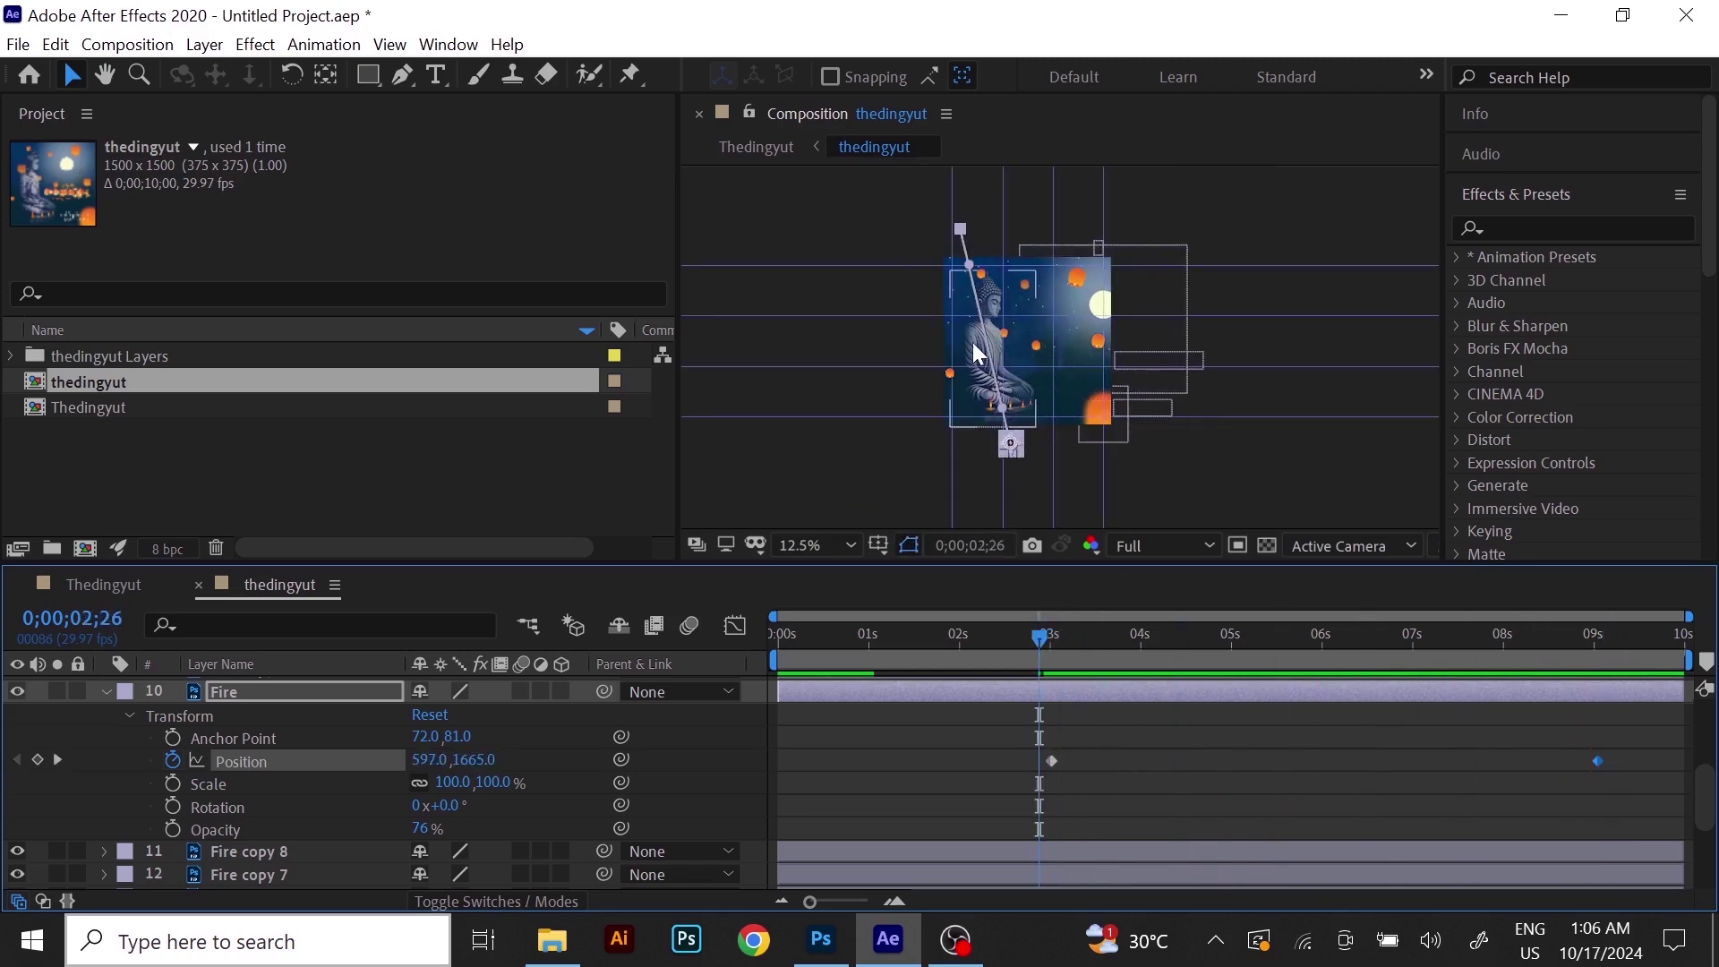
Bend the Fire lantern's straight motion path into an S-curve, pulling the start handle upward and the end handle downward.
{"action": "scroll", "coordinate": [1023, 381], "scroll_direction": "up", "scroll_amount": 1}
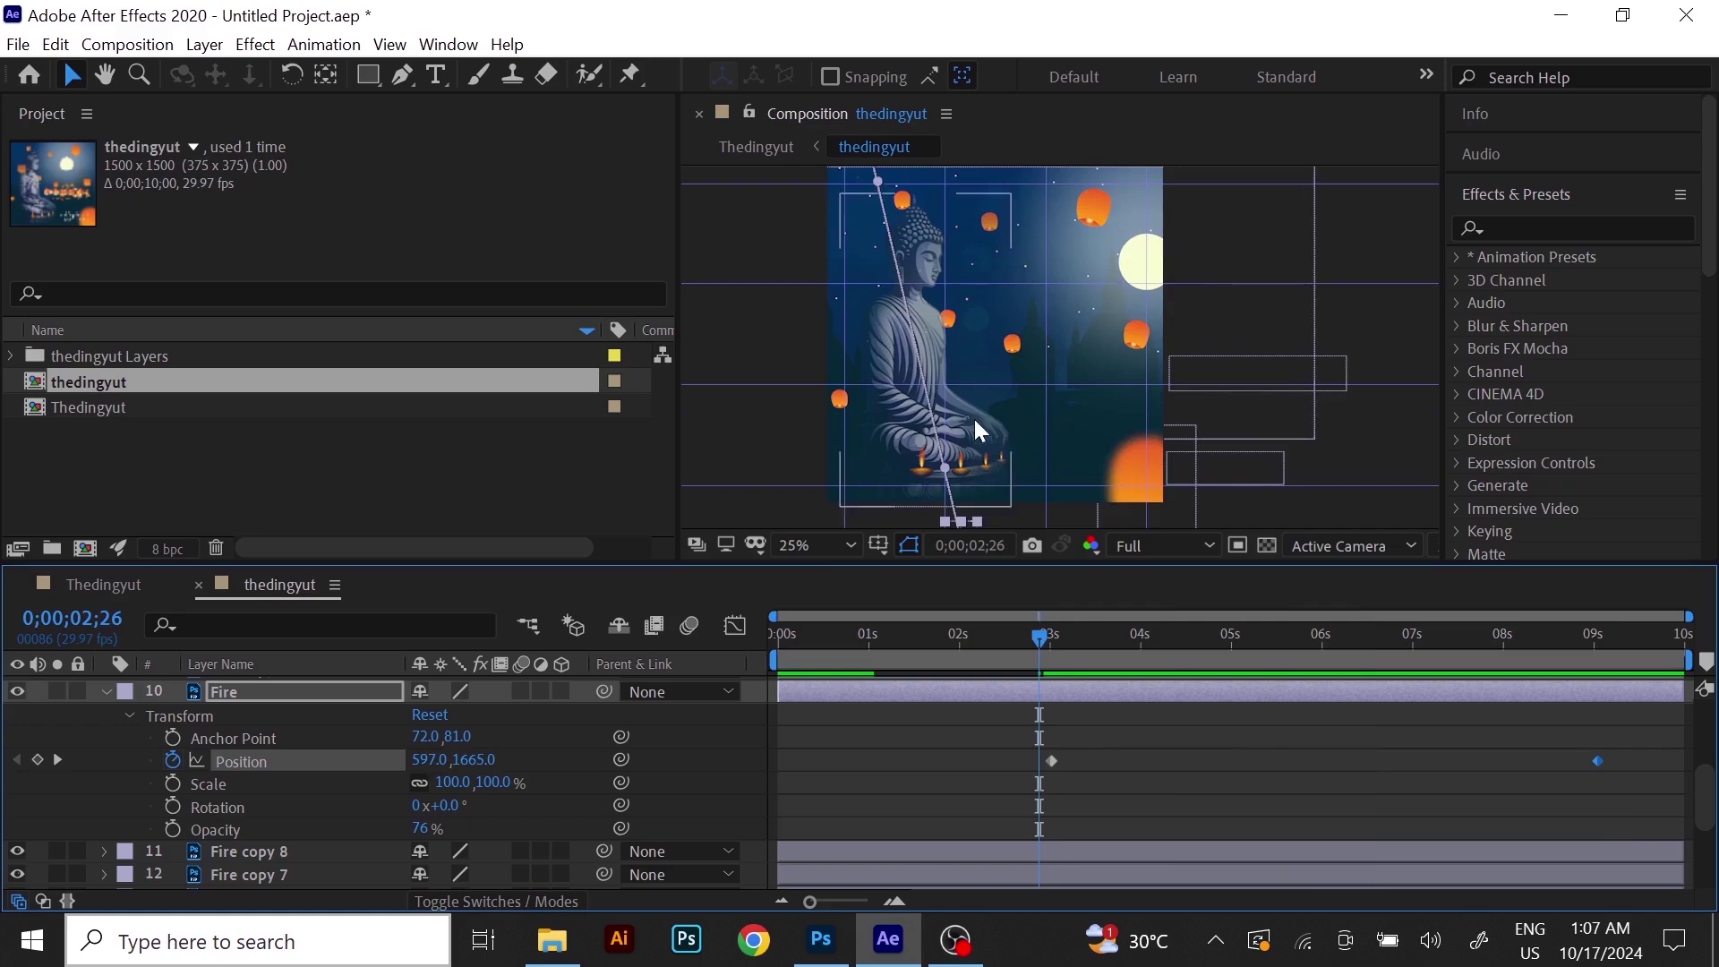
{"action": "left_click_drag", "start_coordinate": [943, 468], "coordinate": [965, 299]}
{"action": "left_click_drag", "start_coordinate": [879, 182], "coordinate": [876, 466]}
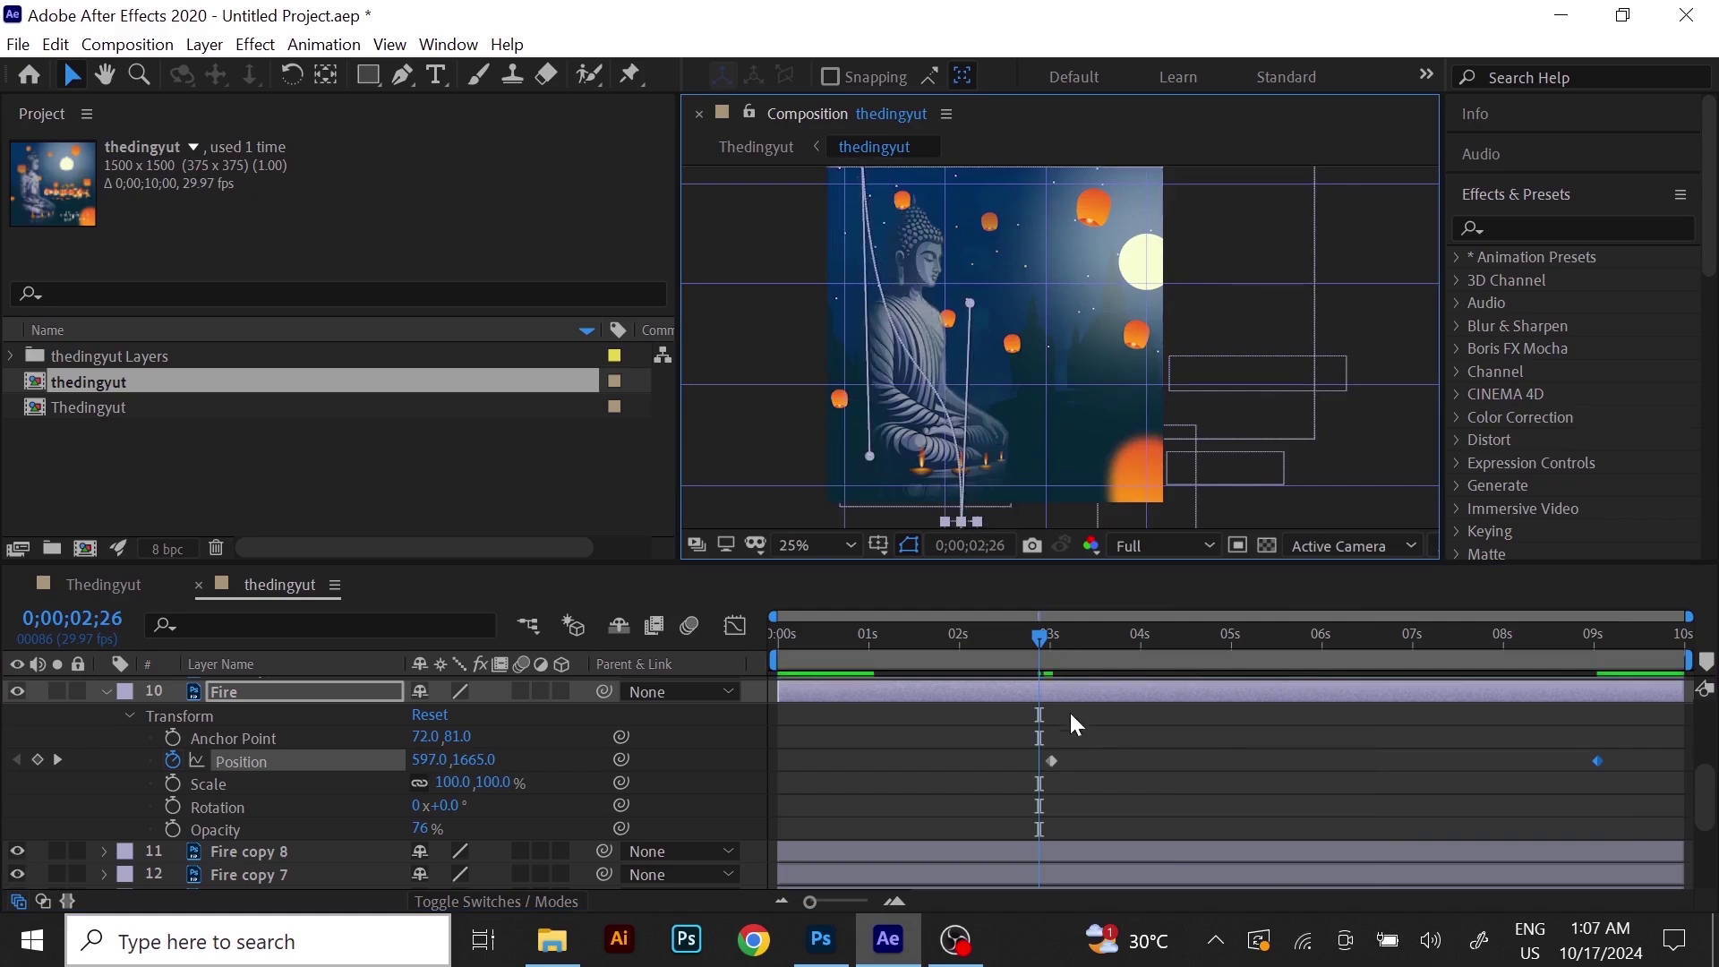
{"action": "left_click", "coordinate": [1052, 760]}
{"action": "left_click", "coordinate": [1599, 761]}
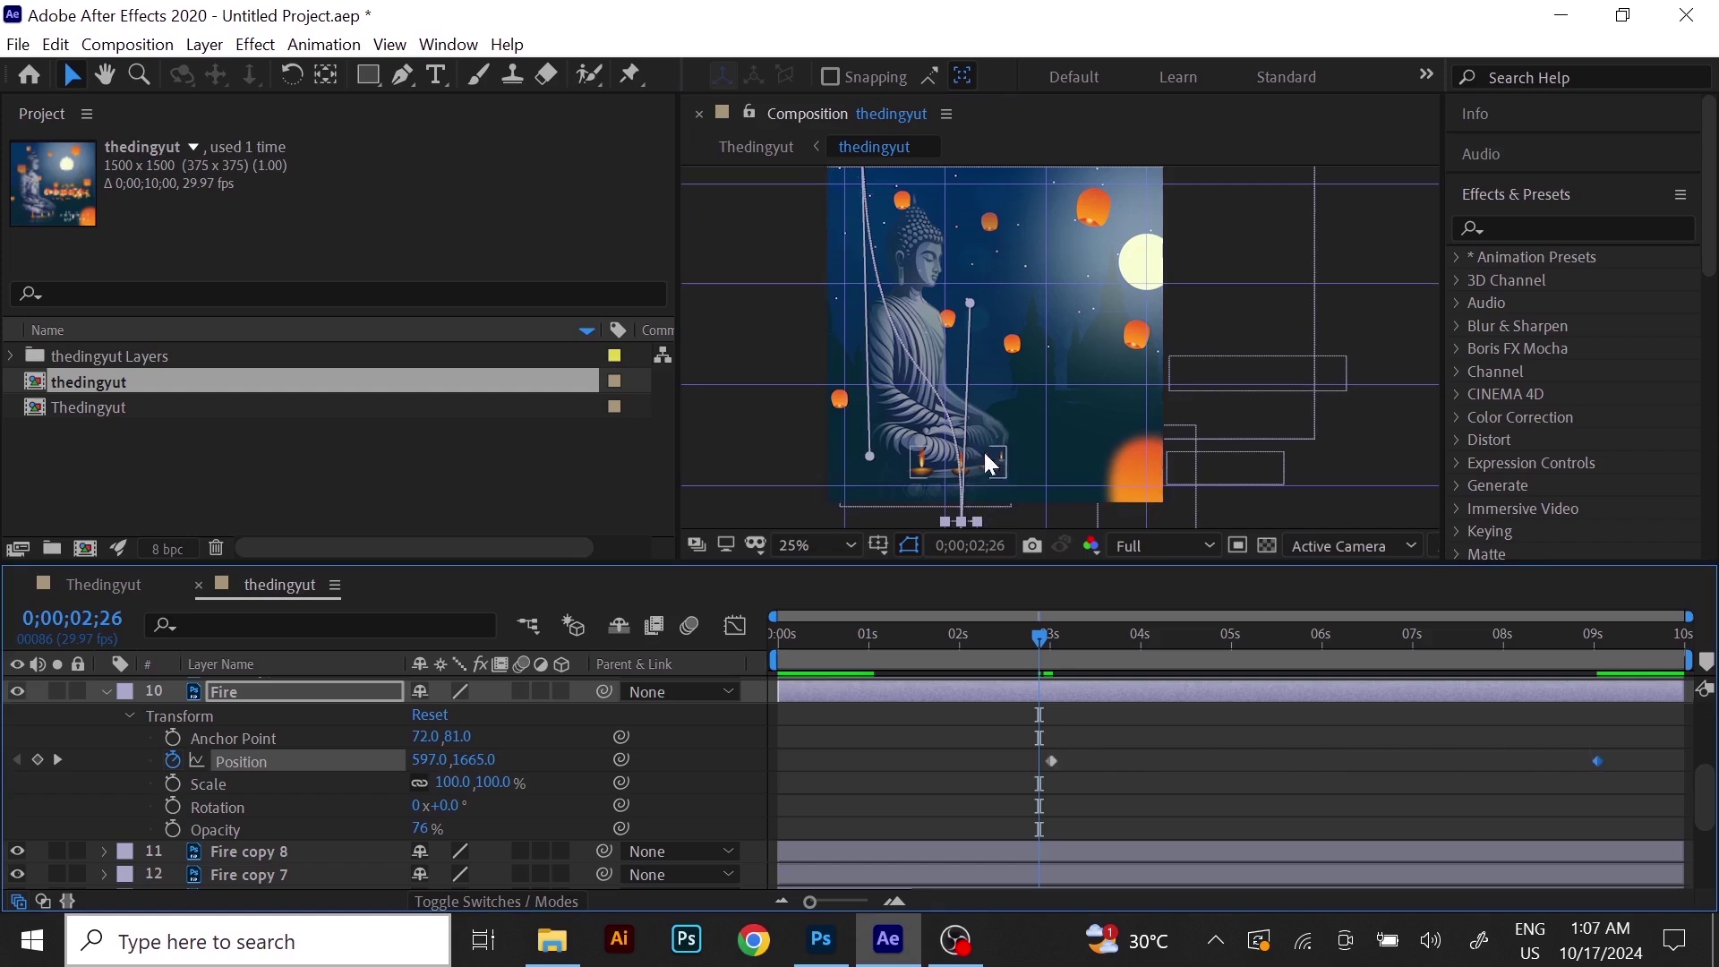
Add a Position keyframe to the Fire layer at 0;00;05;12 and reshape its motion path around that middle point.
{"action": "scroll", "coordinate": [990, 463], "scroll_direction": "down", "scroll_amount": 1}
{"action": "left_click", "coordinate": [958, 226]}
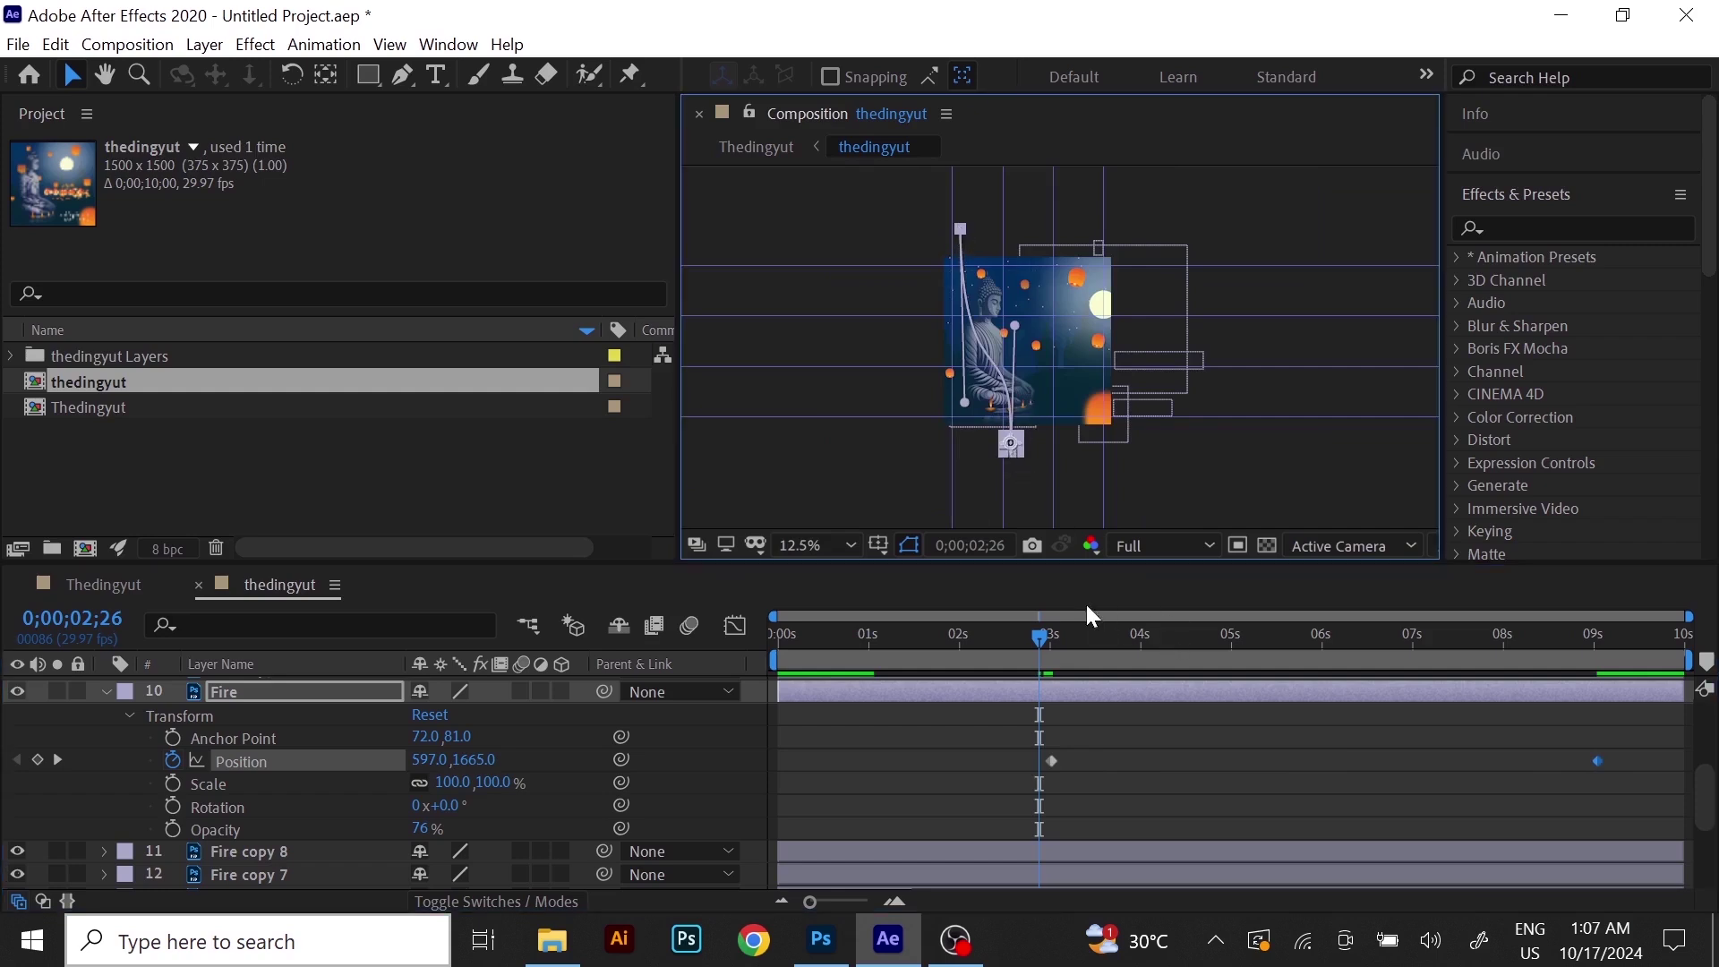
{"action": "left_click_drag", "start_coordinate": [1041, 642], "coordinate": [1269, 663]}
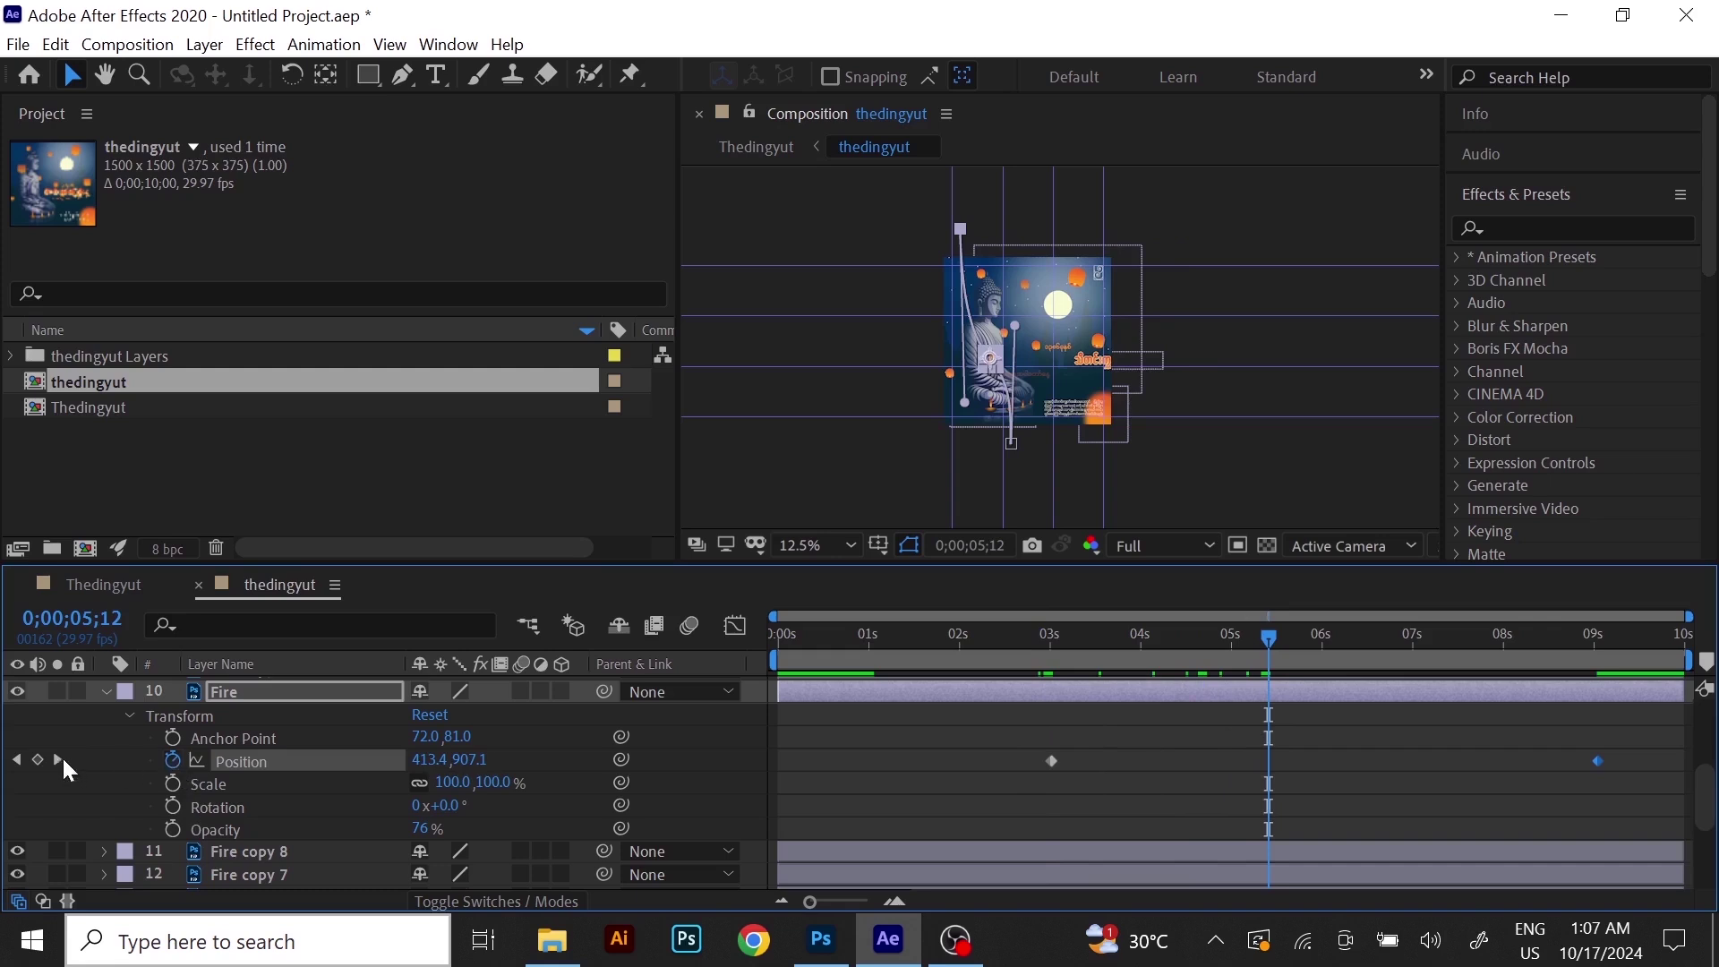
{"action": "left_click", "coordinate": [37, 760]}
{"action": "key", "text": "."}
{"action": "left_click_drag", "start_coordinate": [919, 370], "coordinate": [1040, 229]}
Preview the Fire lantern's reshaped rise from 0;00;02;20.
{"action": "left_click_drag", "start_coordinate": [1281, 643], "coordinate": [1021, 688]}
{"action": "key", "text": "space"}
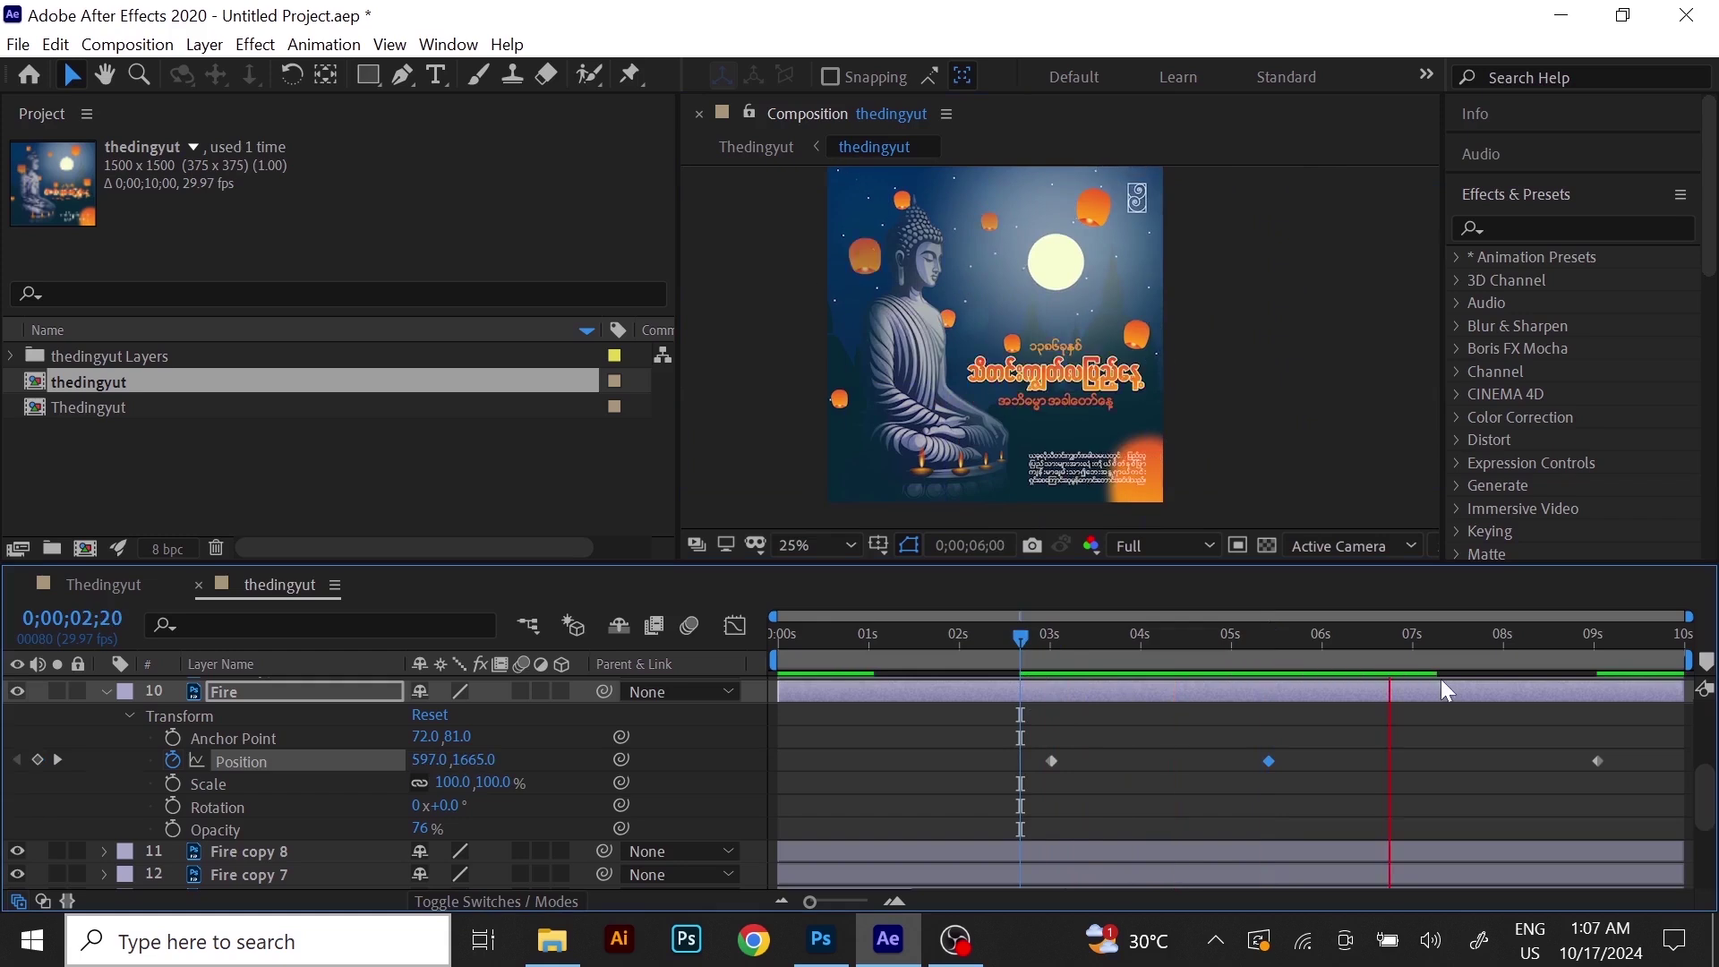
{"action": "left_click", "coordinate": [1406, 638]}
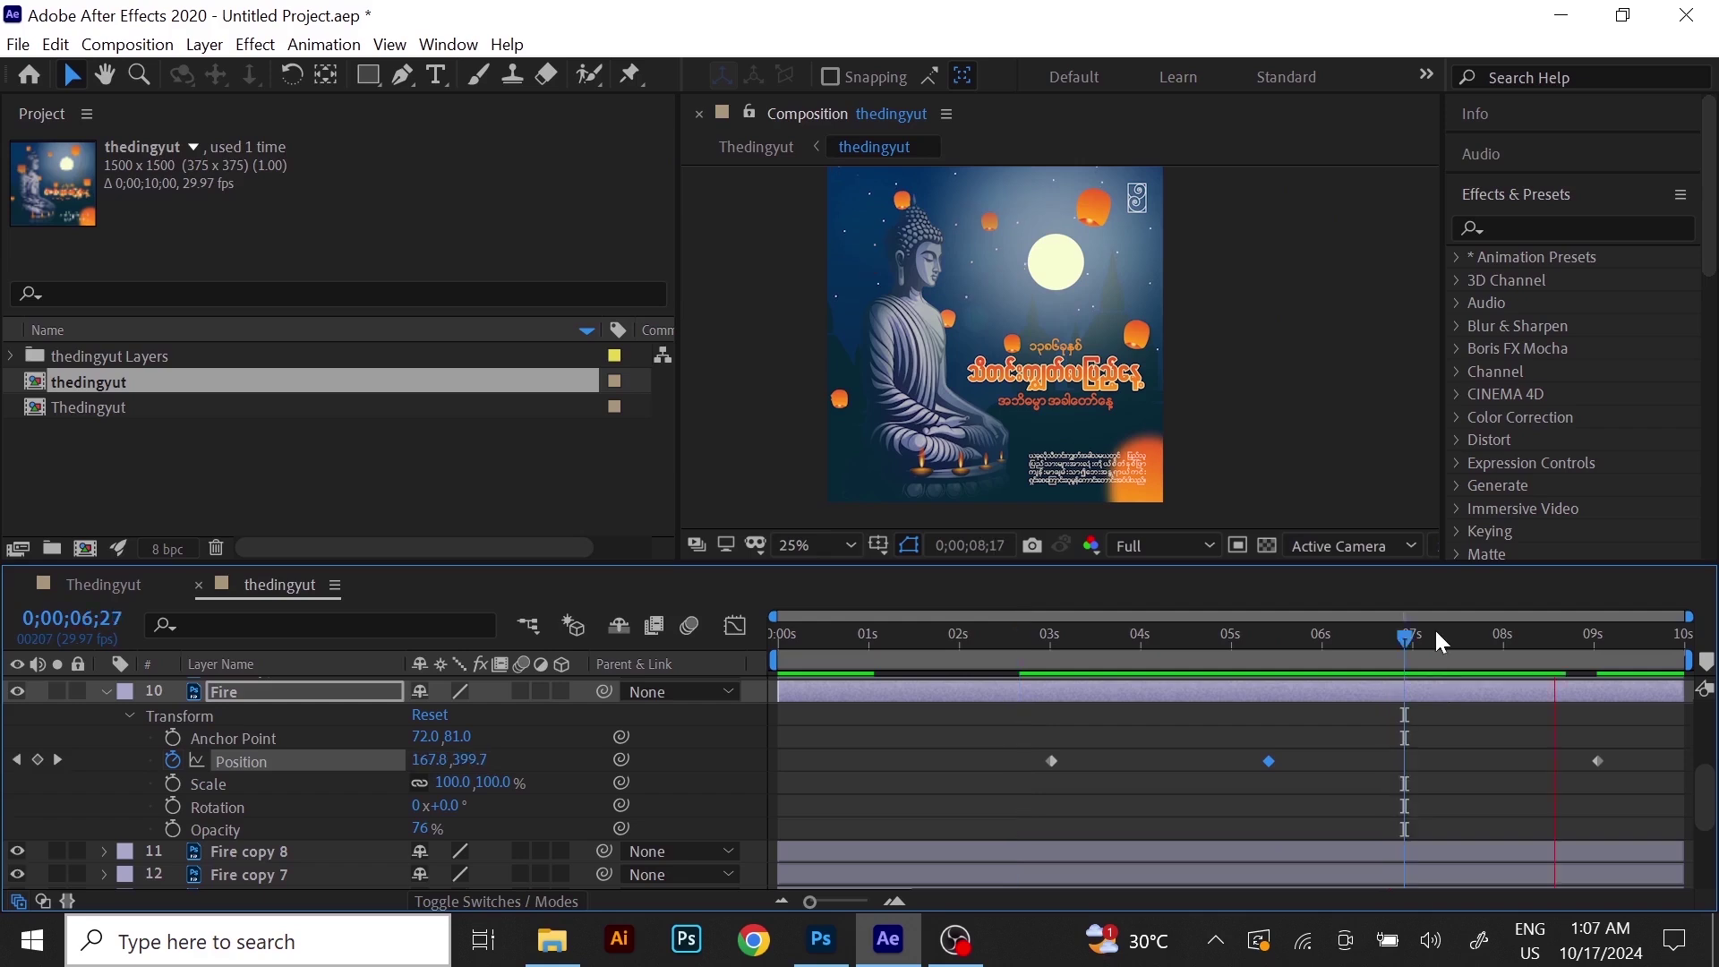
Adjust the middle of the Fire lantern's motion path, shifting its keyframe point and handles so the path curves in front of the Buddha.
{"action": "left_click_drag", "start_coordinate": [1402, 638], "coordinate": [1214, 662]}
{"action": "left_click_drag", "start_coordinate": [1046, 231], "coordinate": [988, 367]}
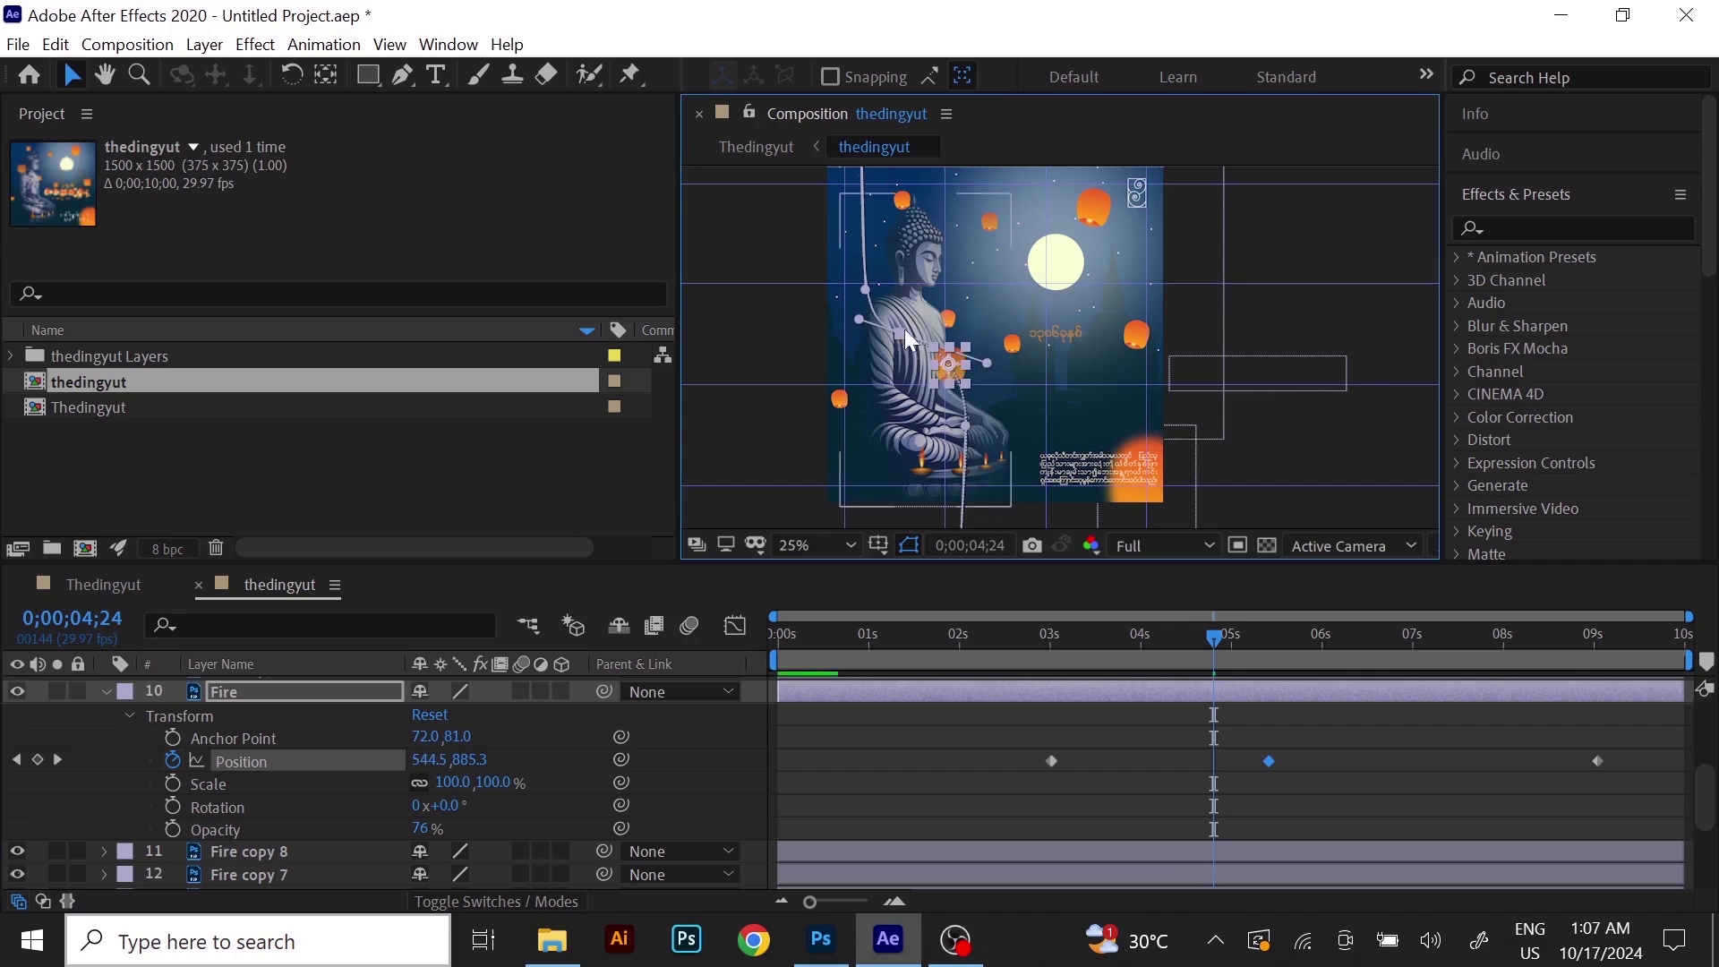
{"action": "left_click_drag", "start_coordinate": [902, 329], "coordinate": [929, 295]}
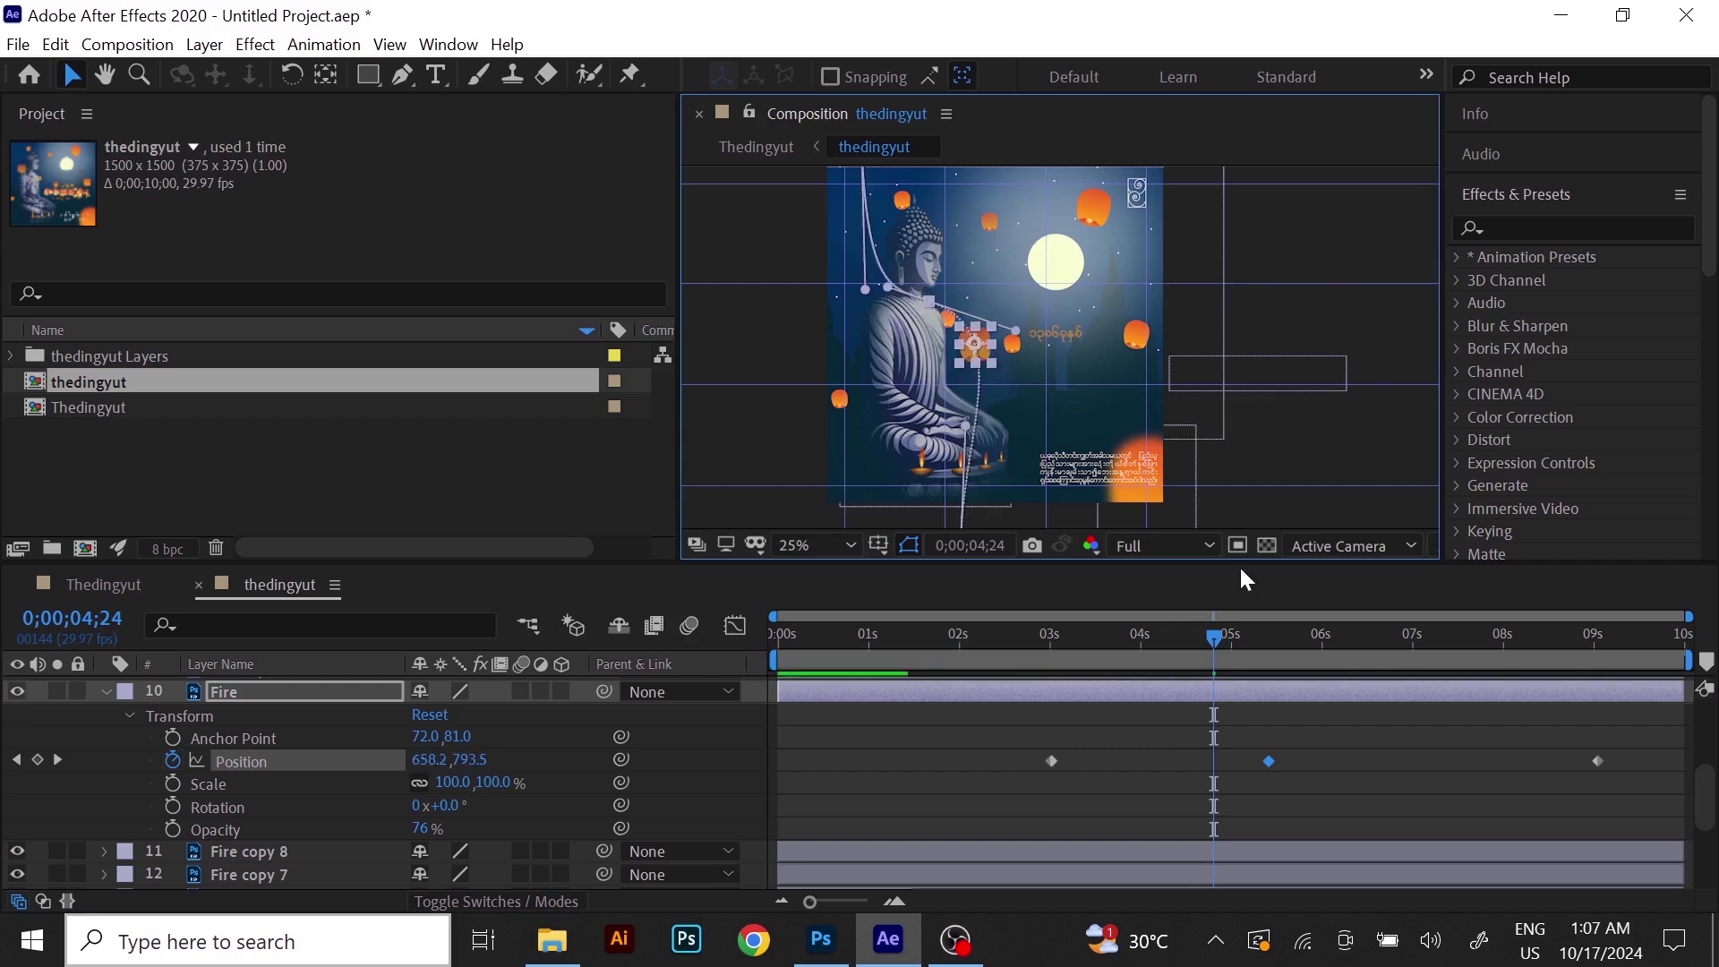
Scrub between about 0;00;02;25 and the middle keyframe to check the Fire lantern's movement along the adjusted path.
{"action": "left_click_drag", "start_coordinate": [1214, 662], "coordinate": [1035, 659]}
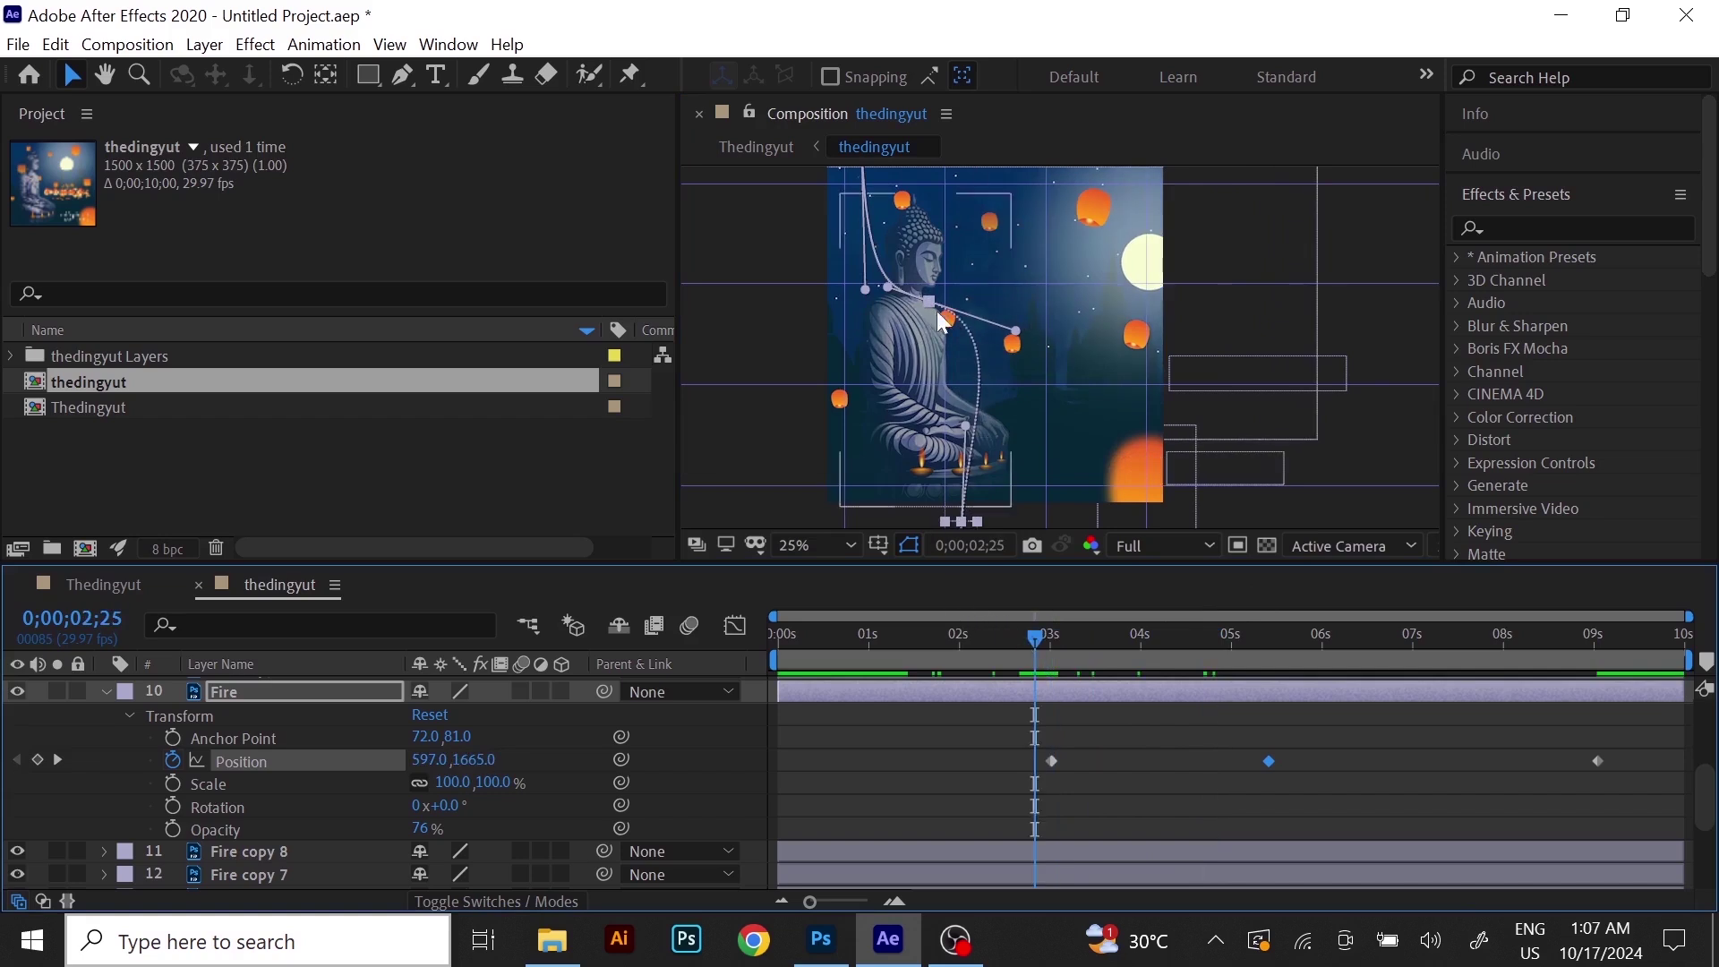
{"action": "left_click_drag", "start_coordinate": [1039, 637], "coordinate": [1292, 743]}
{"action": "left_click_drag", "start_coordinate": [1145, 746], "coordinate": [1045, 755]}
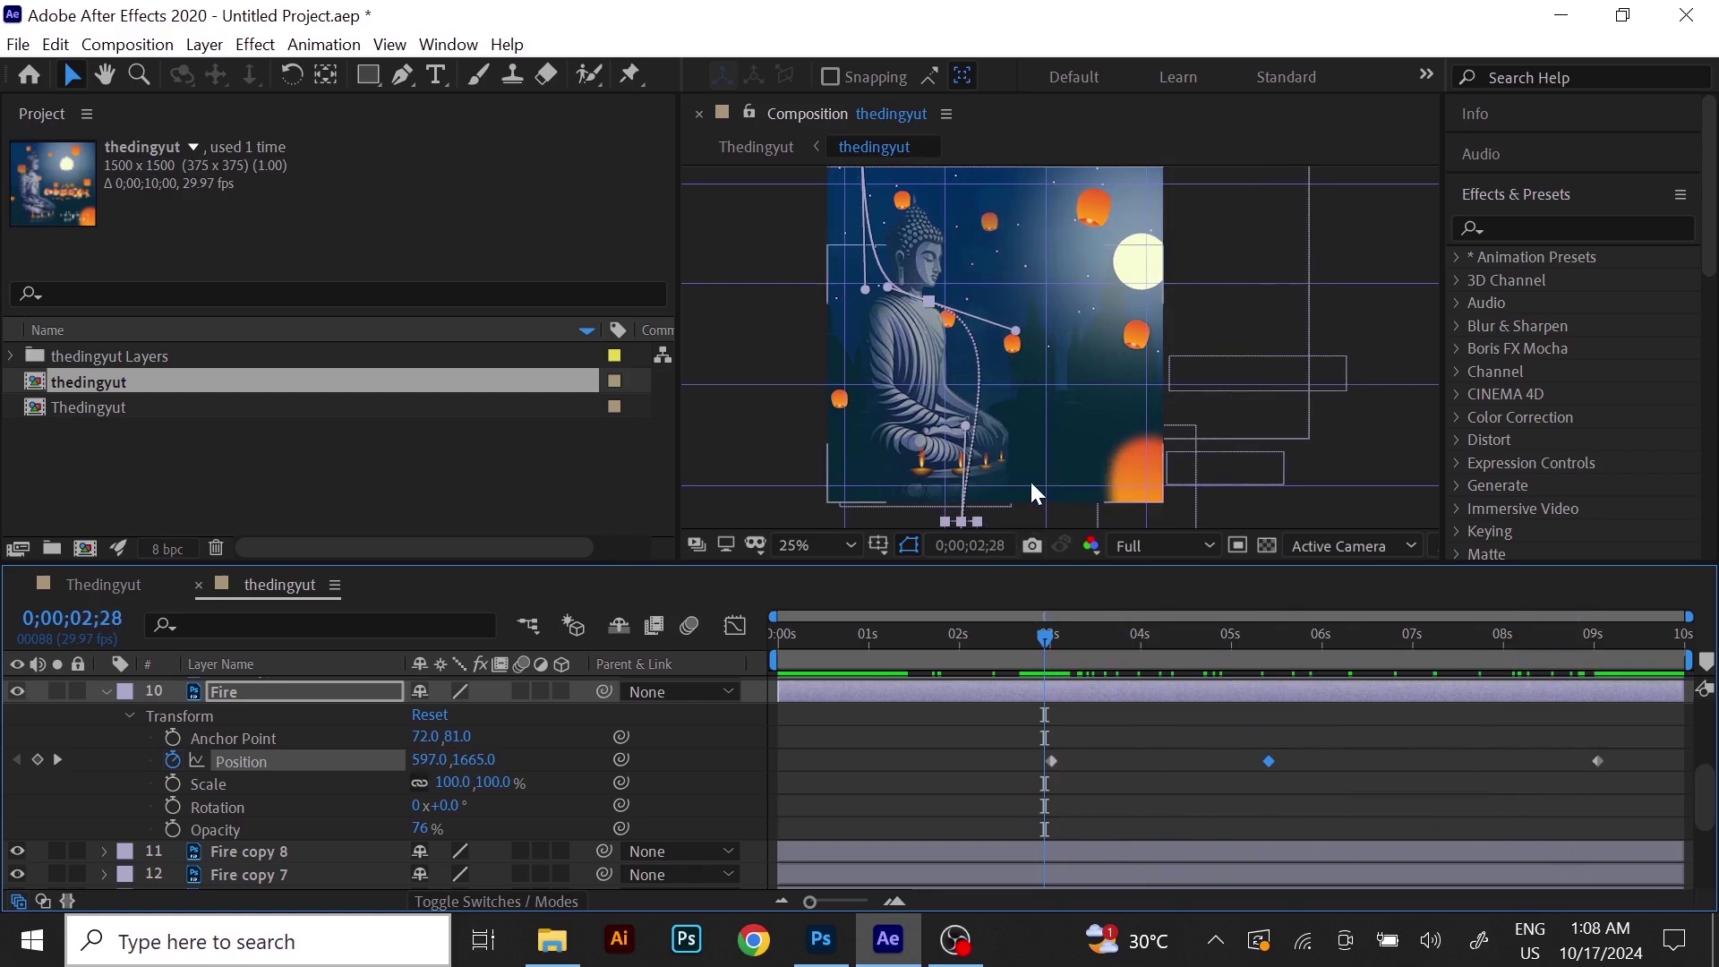
{"action": "left_click_drag", "start_coordinate": [1055, 638], "coordinate": [1124, 722]}
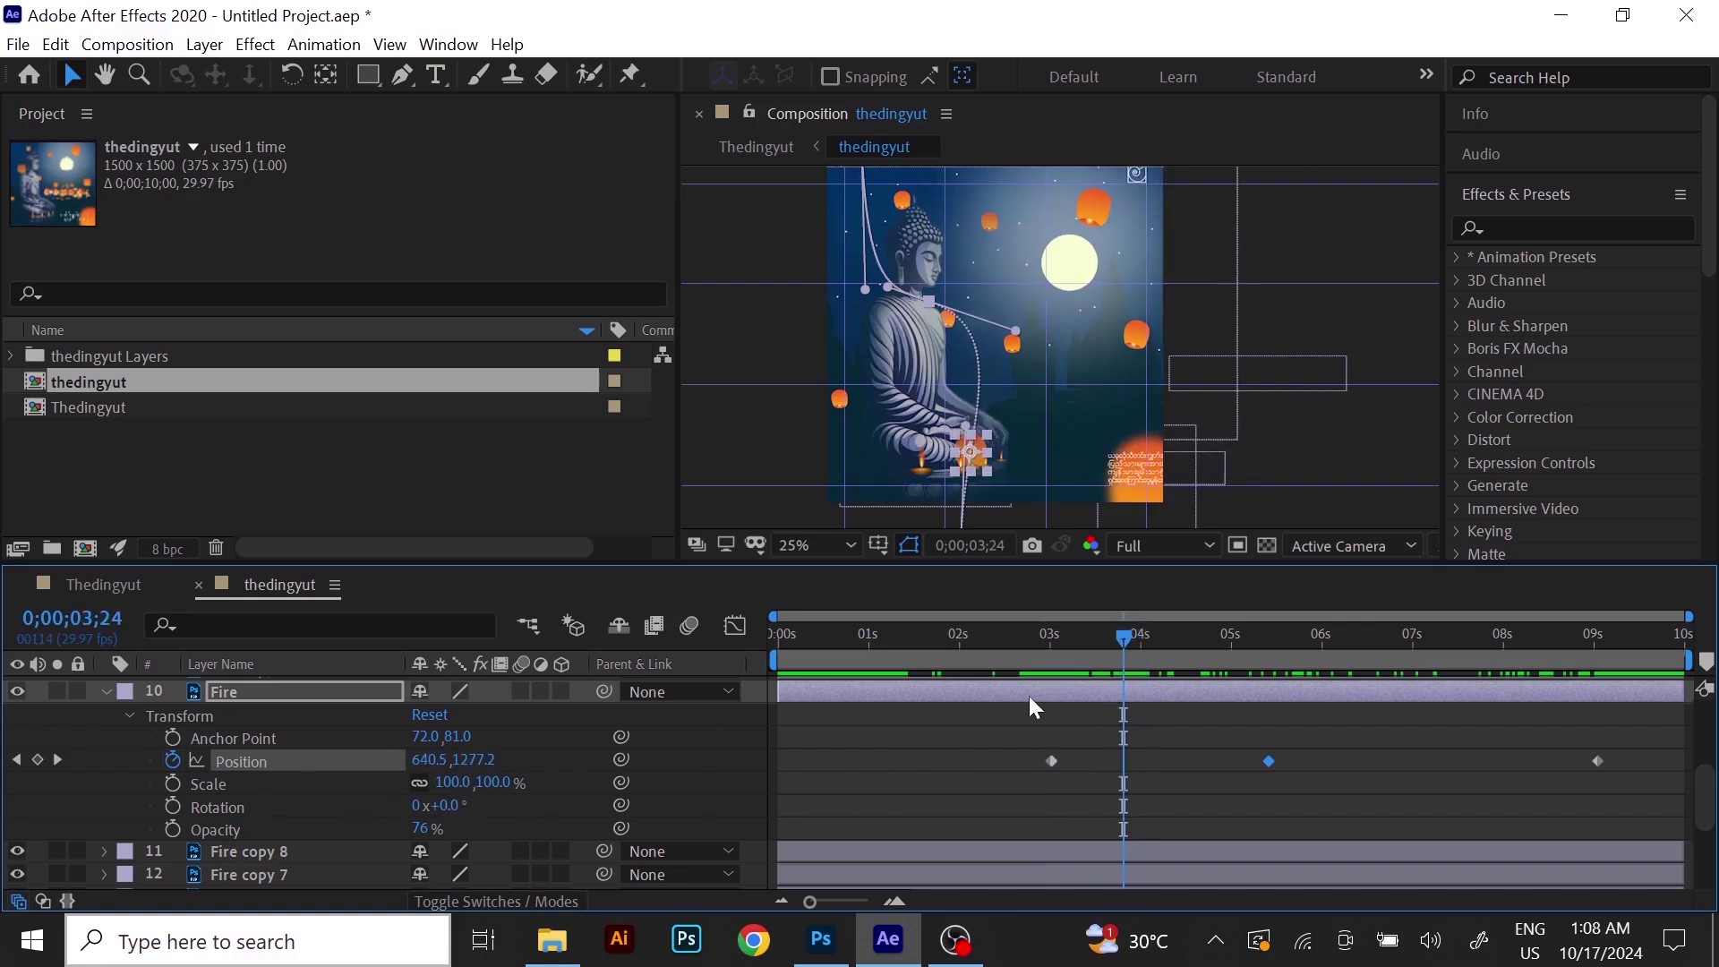
Keyframe the Fire lantern's Scale at 100% at 0;00;03;01.
{"action": "left_click_drag", "start_coordinate": [1126, 651], "coordinate": [1063, 682]}
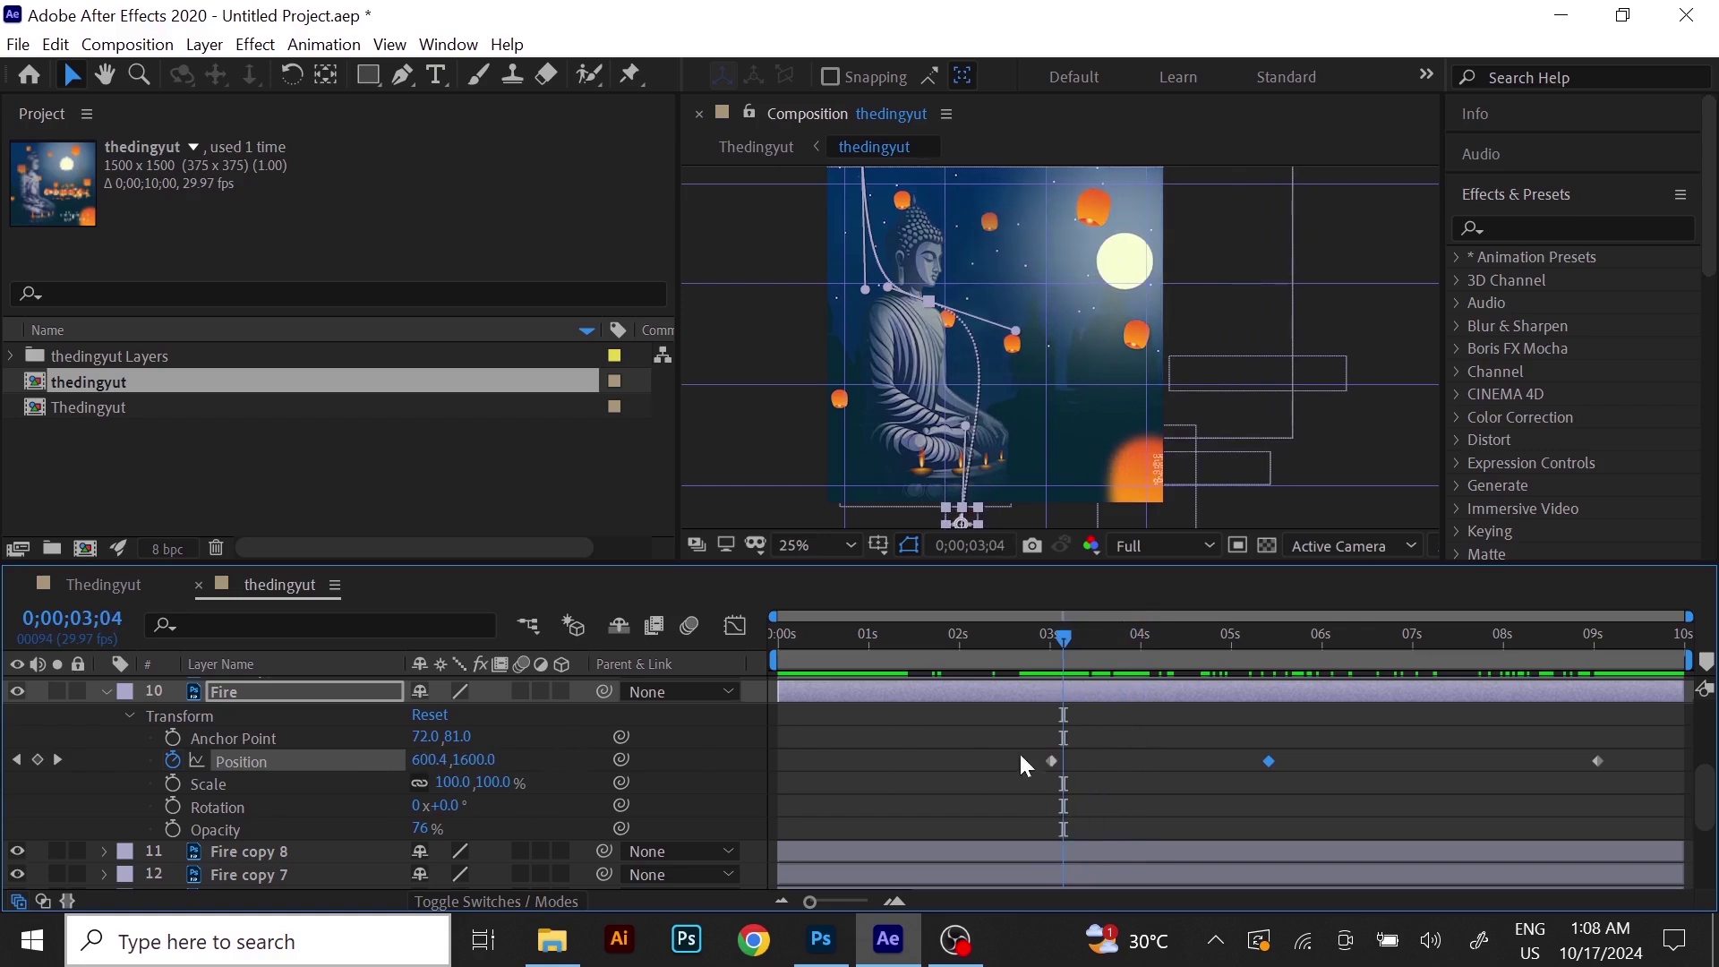
{"action": "left_click_drag", "start_coordinate": [498, 782], "coordinate": [525, 781]}
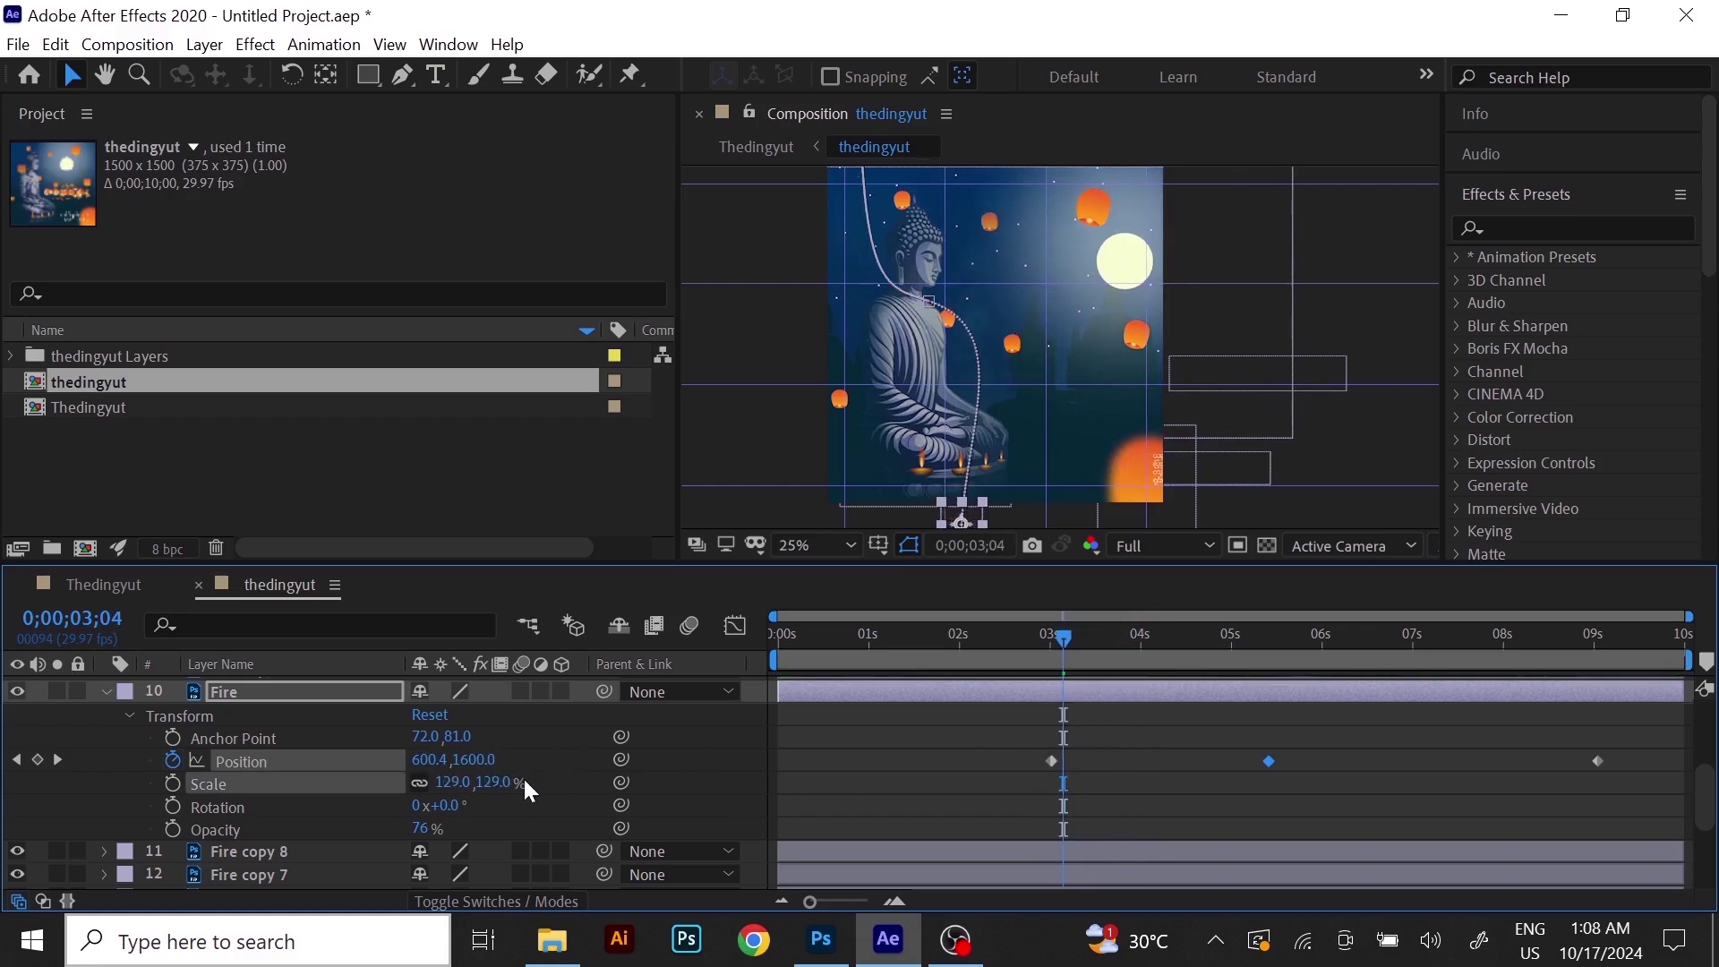
{"action": "key", "text": "ctrl+z"}
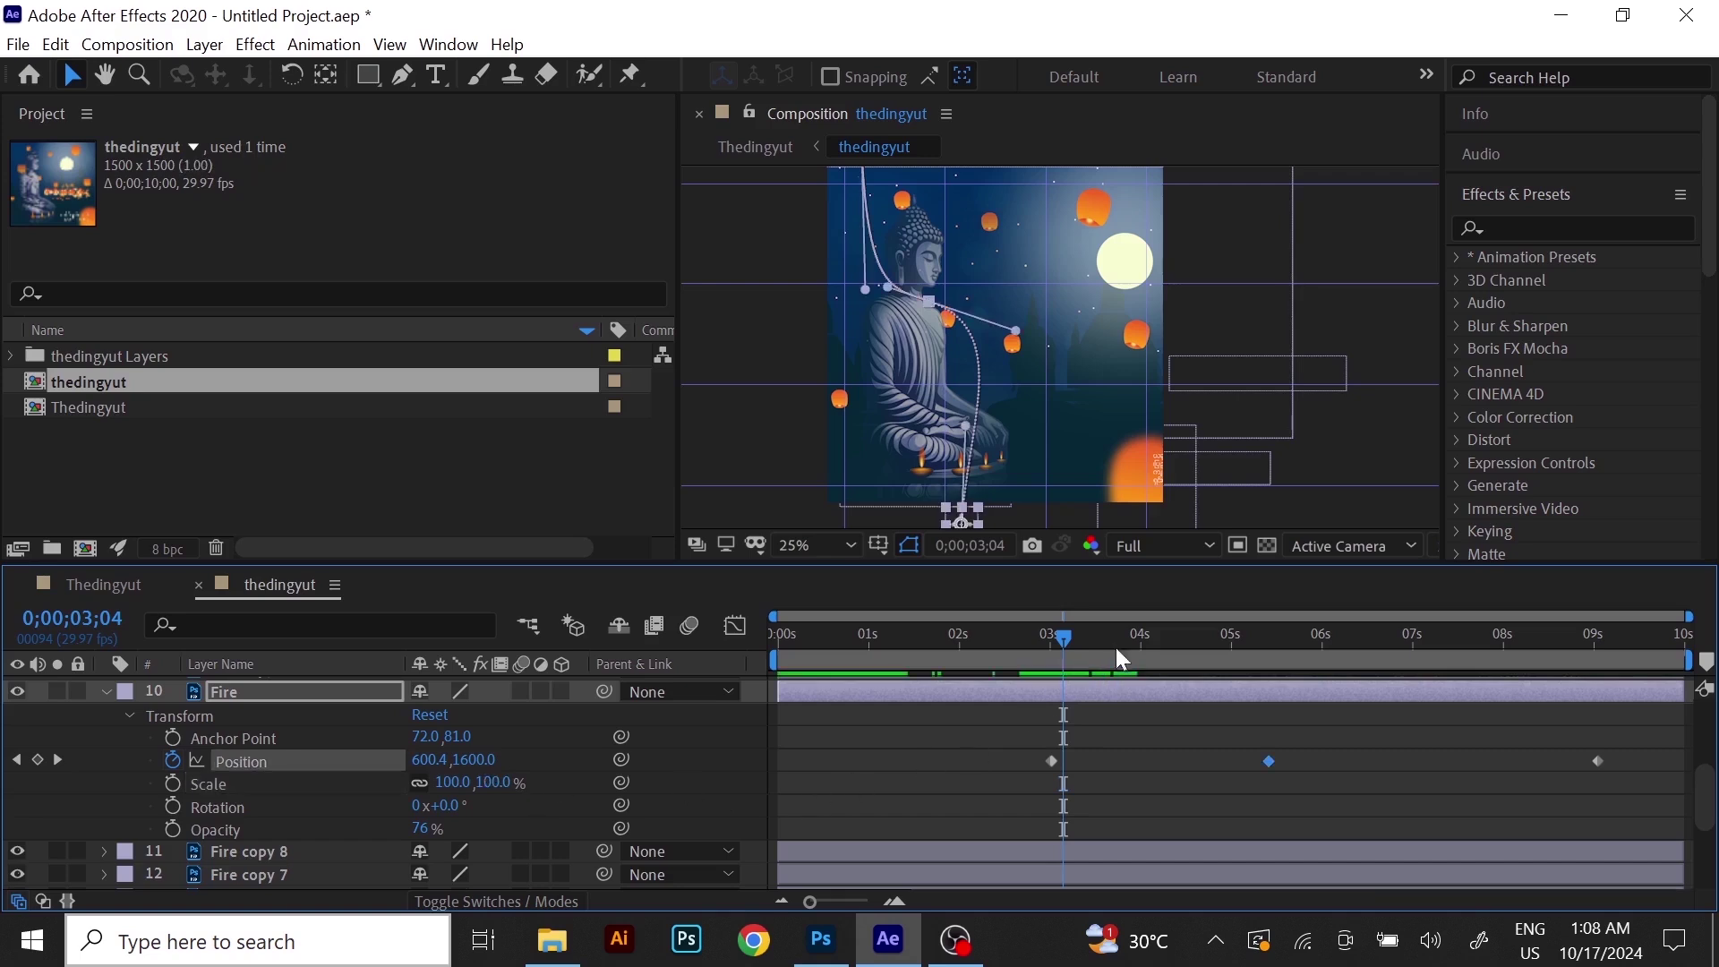
{"action": "left_click_drag", "start_coordinate": [1069, 641], "coordinate": [1052, 647]}
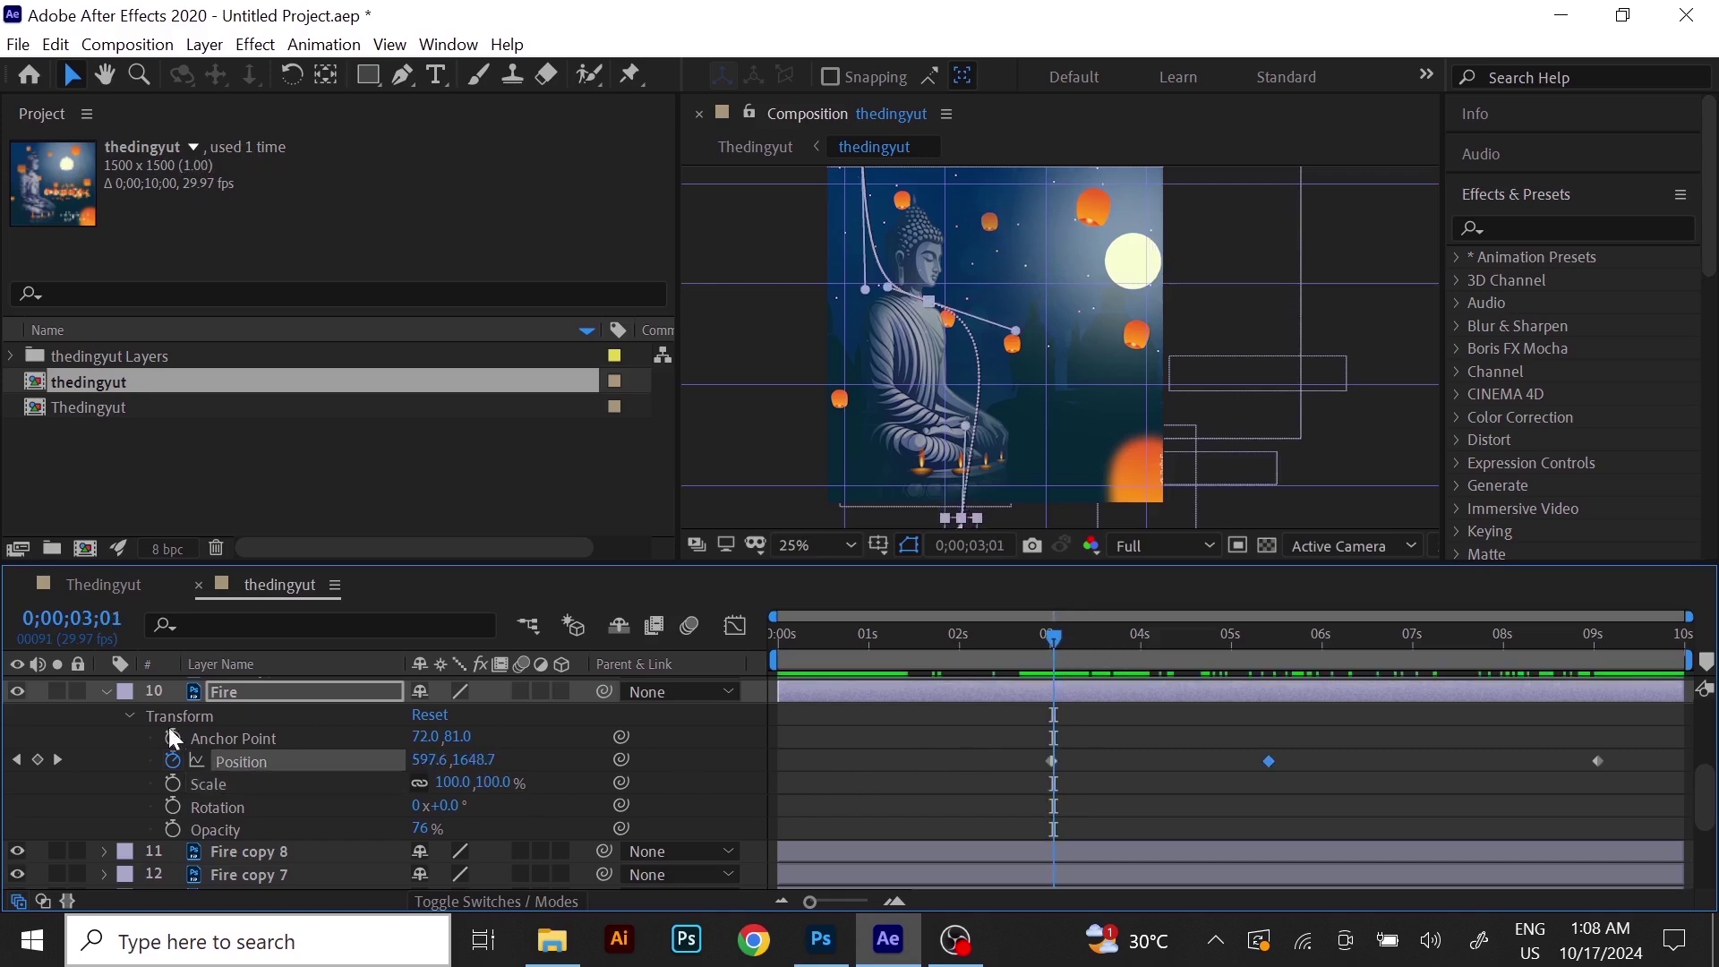
{"action": "left_click", "coordinate": [172, 782]}
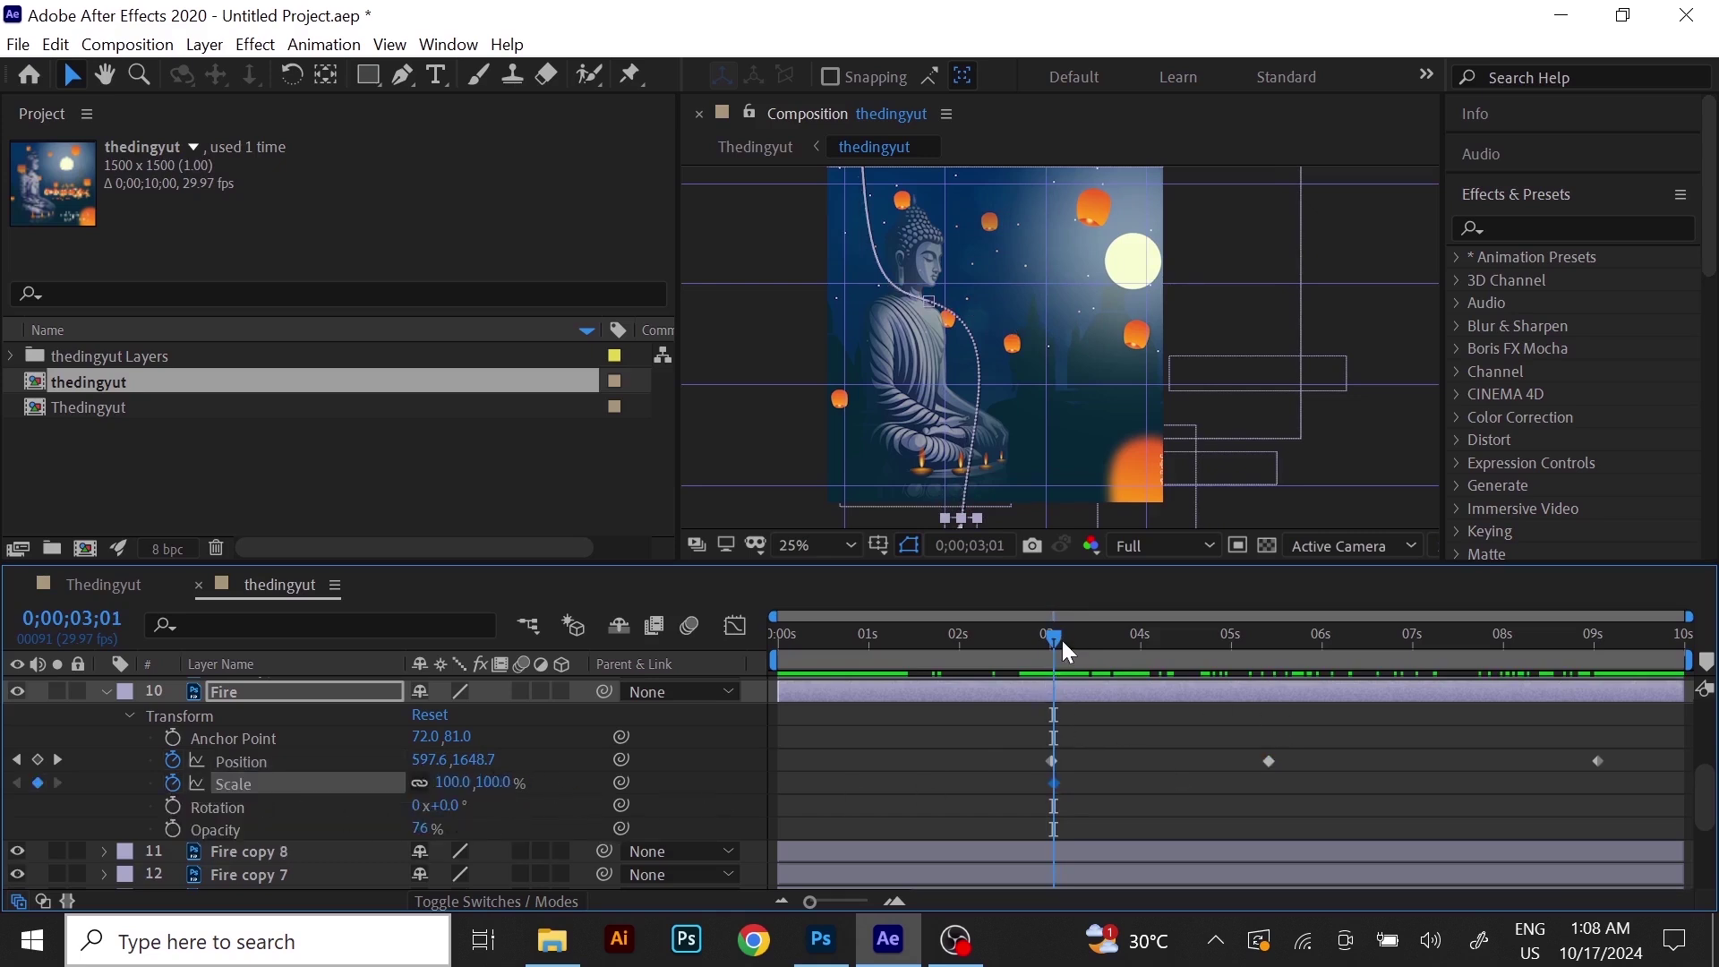
Keyframe the Fire lantern's Scale at 77% at 0;00;08;29.
{"action": "left_click_drag", "start_coordinate": [1053, 637], "coordinate": [1415, 743]}
{"action": "left_click_drag", "start_coordinate": [1415, 636], "coordinate": [1588, 684]}
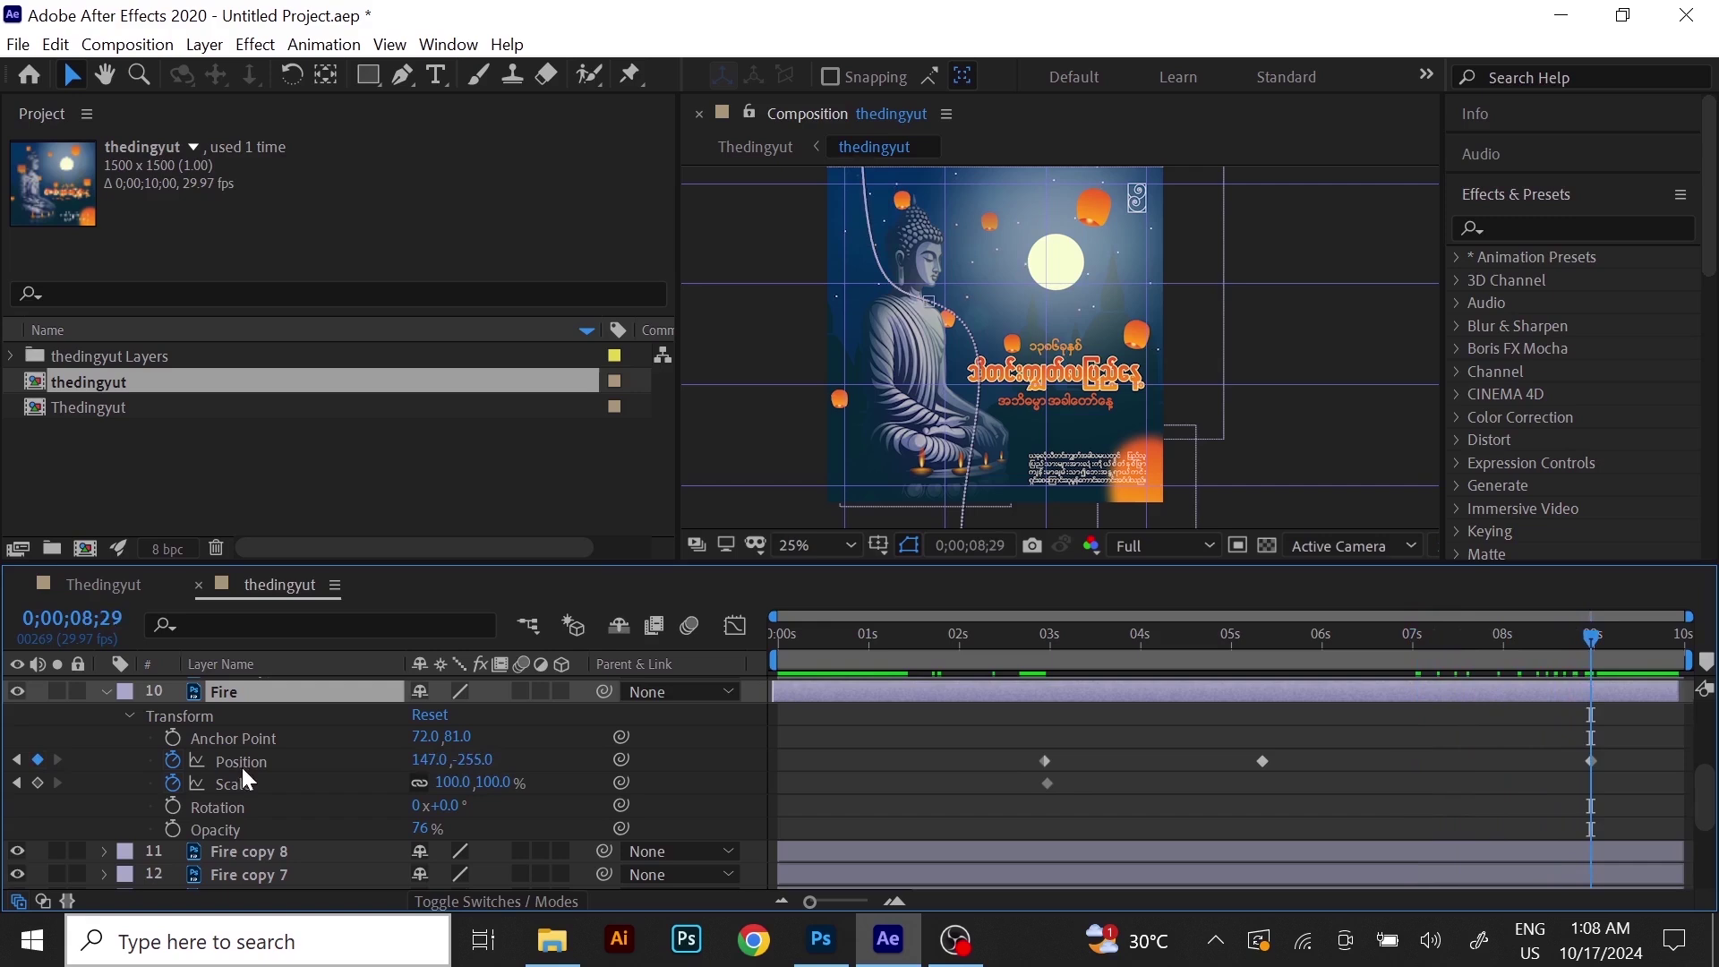
{"action": "left_click", "coordinate": [454, 782]}
{"action": "type", "text": "77"}
{"action": "key", "text": "Return"}
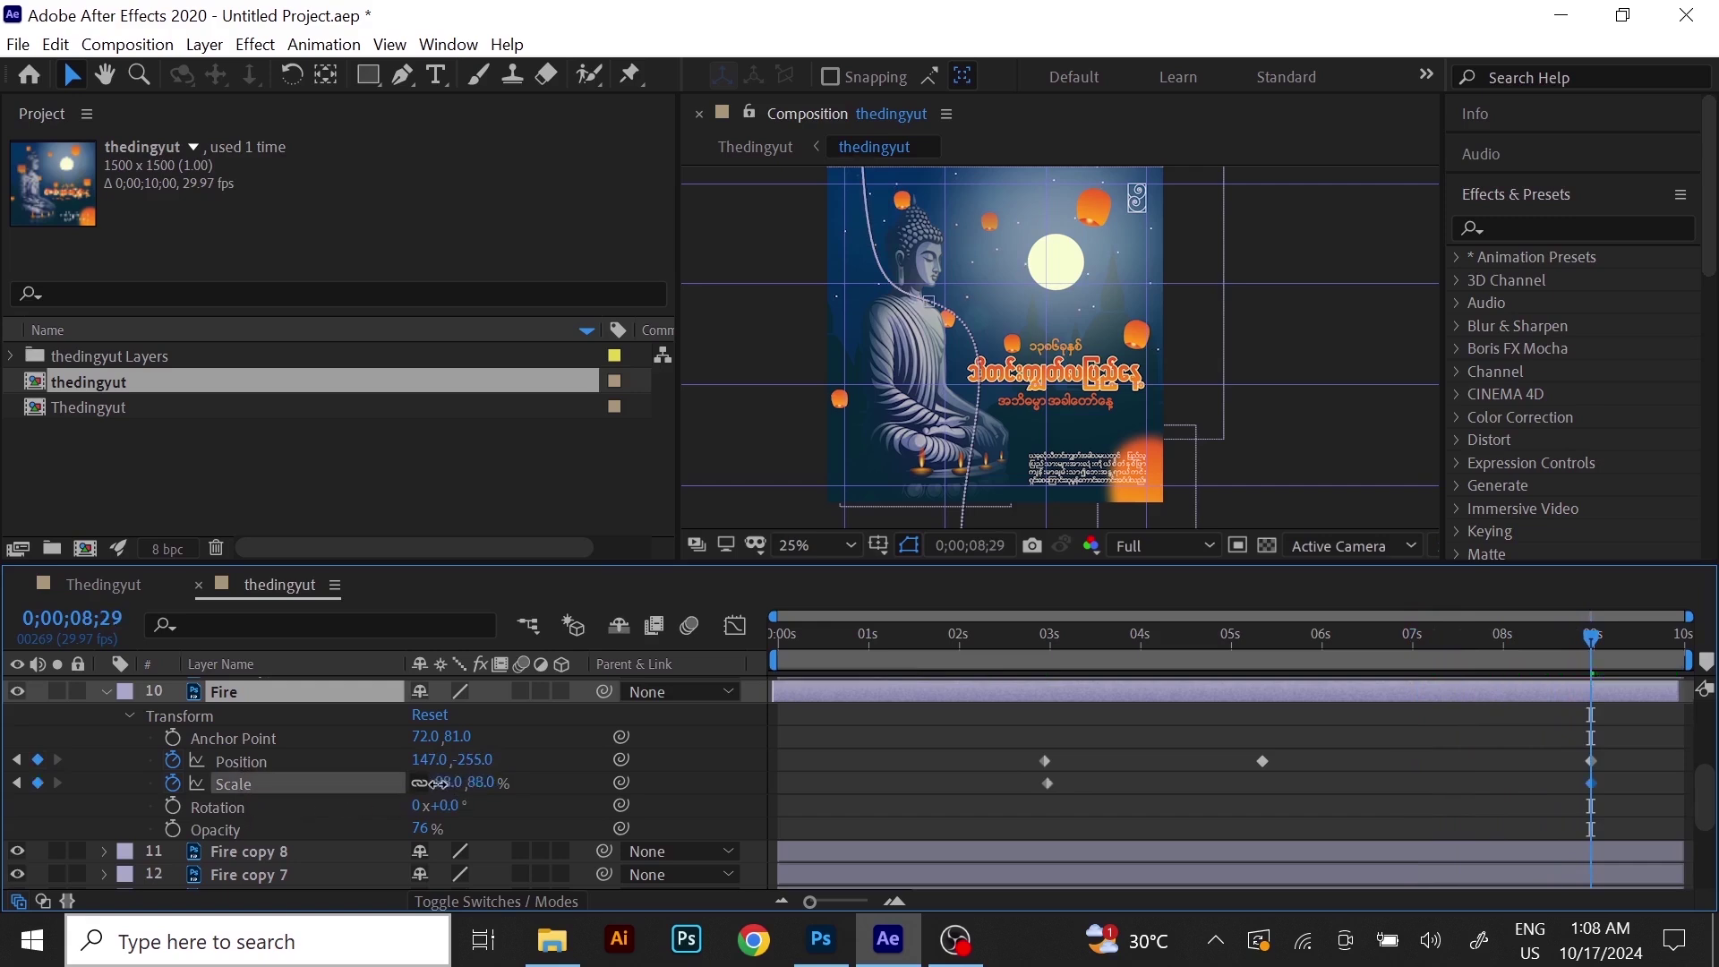
Keyframe the Fire lantern's Scale at 43.9% at 0;00;07;21, near the poster's upper edge.
{"action": "left_click_drag", "start_coordinate": [856, 292], "coordinate": [878, 373]}
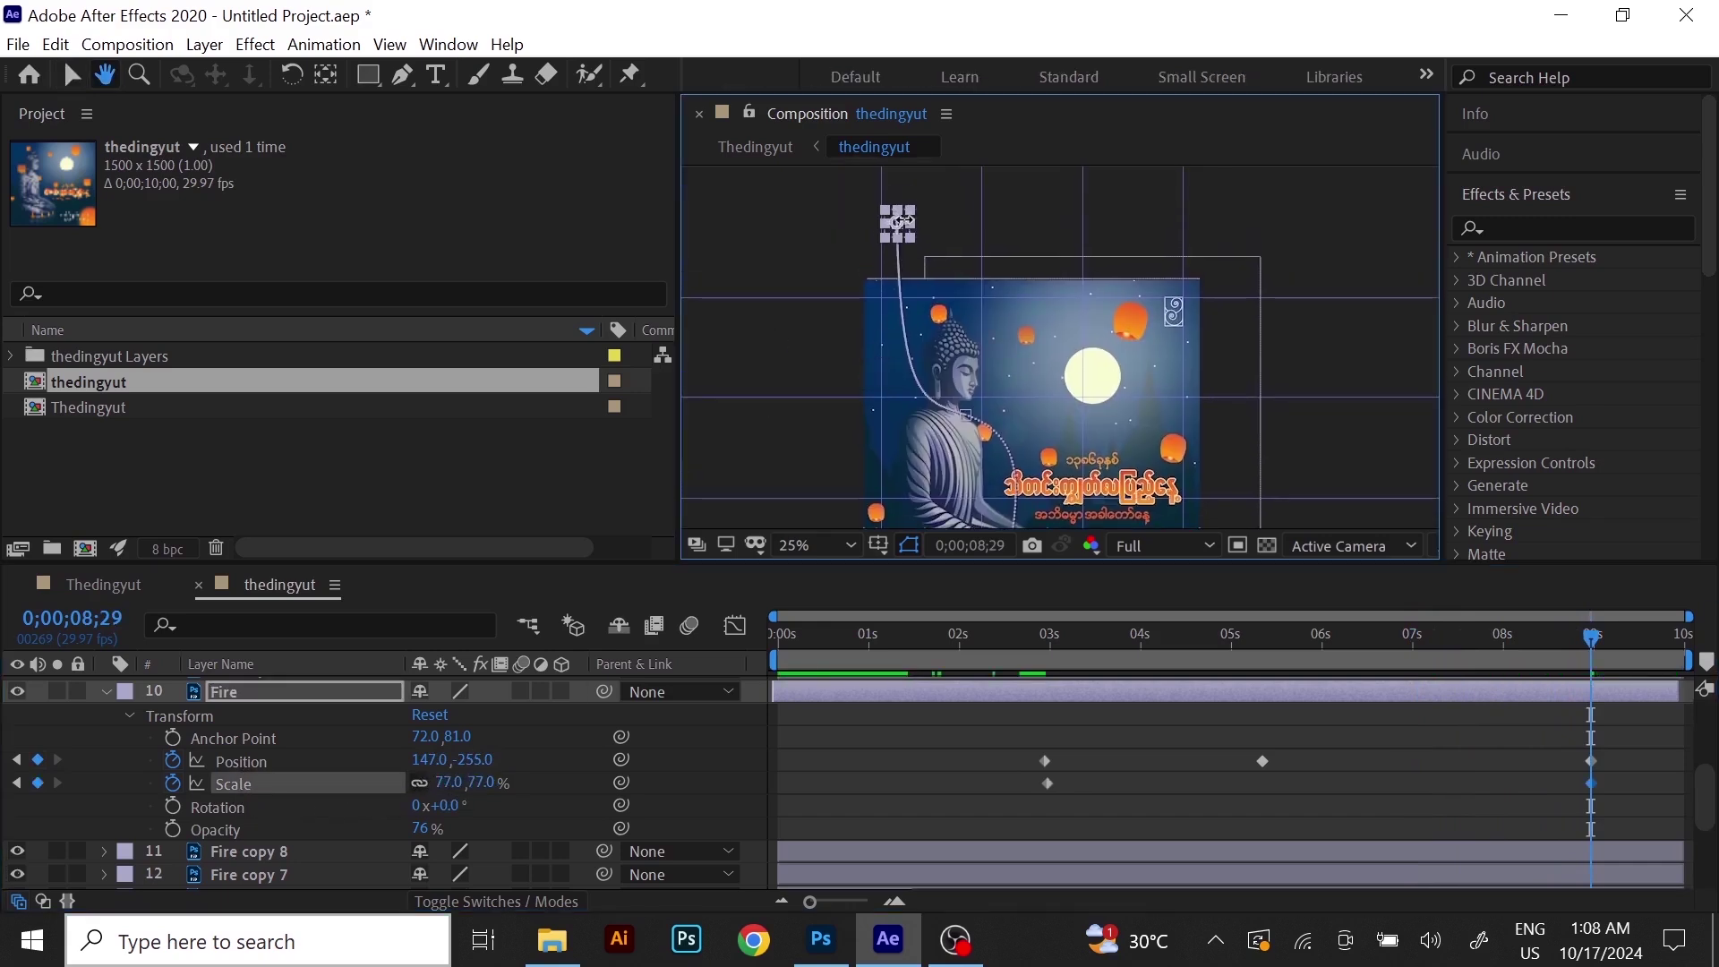
{"action": "scroll", "coordinate": [904, 219], "scroll_direction": "up", "scroll_amount": 2}
{"action": "left_click_drag", "start_coordinate": [1593, 638], "coordinate": [1480, 668]}
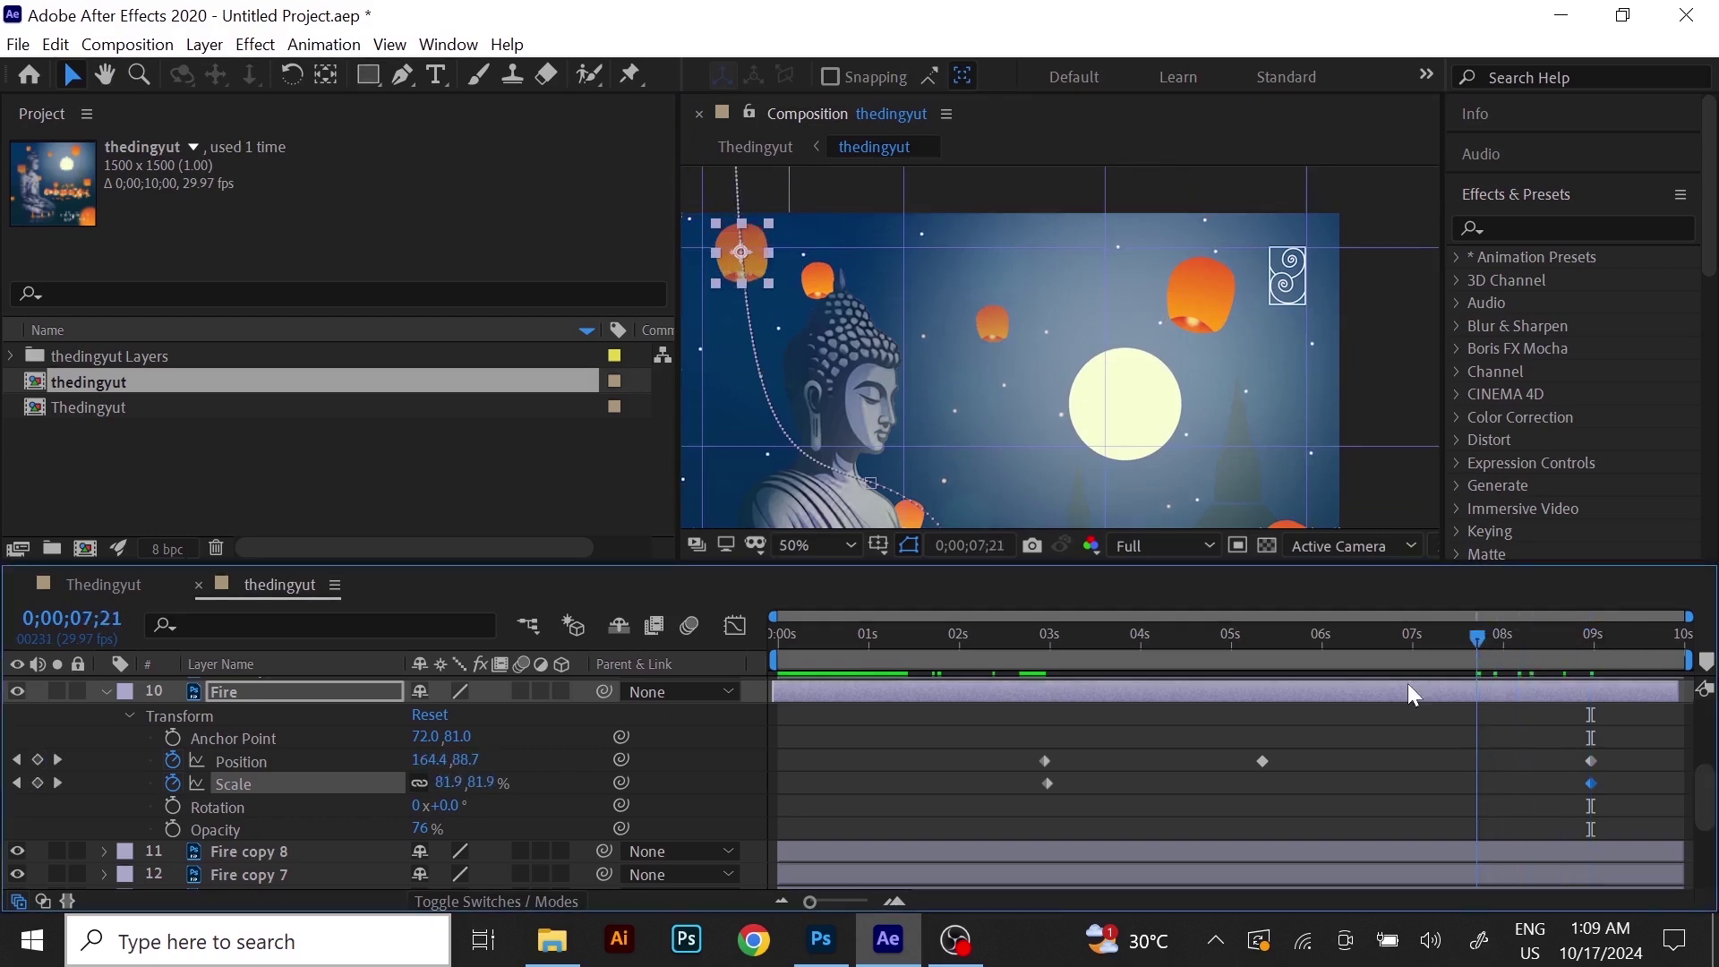
{"action": "left_click_drag", "start_coordinate": [448, 783], "coordinate": [409, 795]}
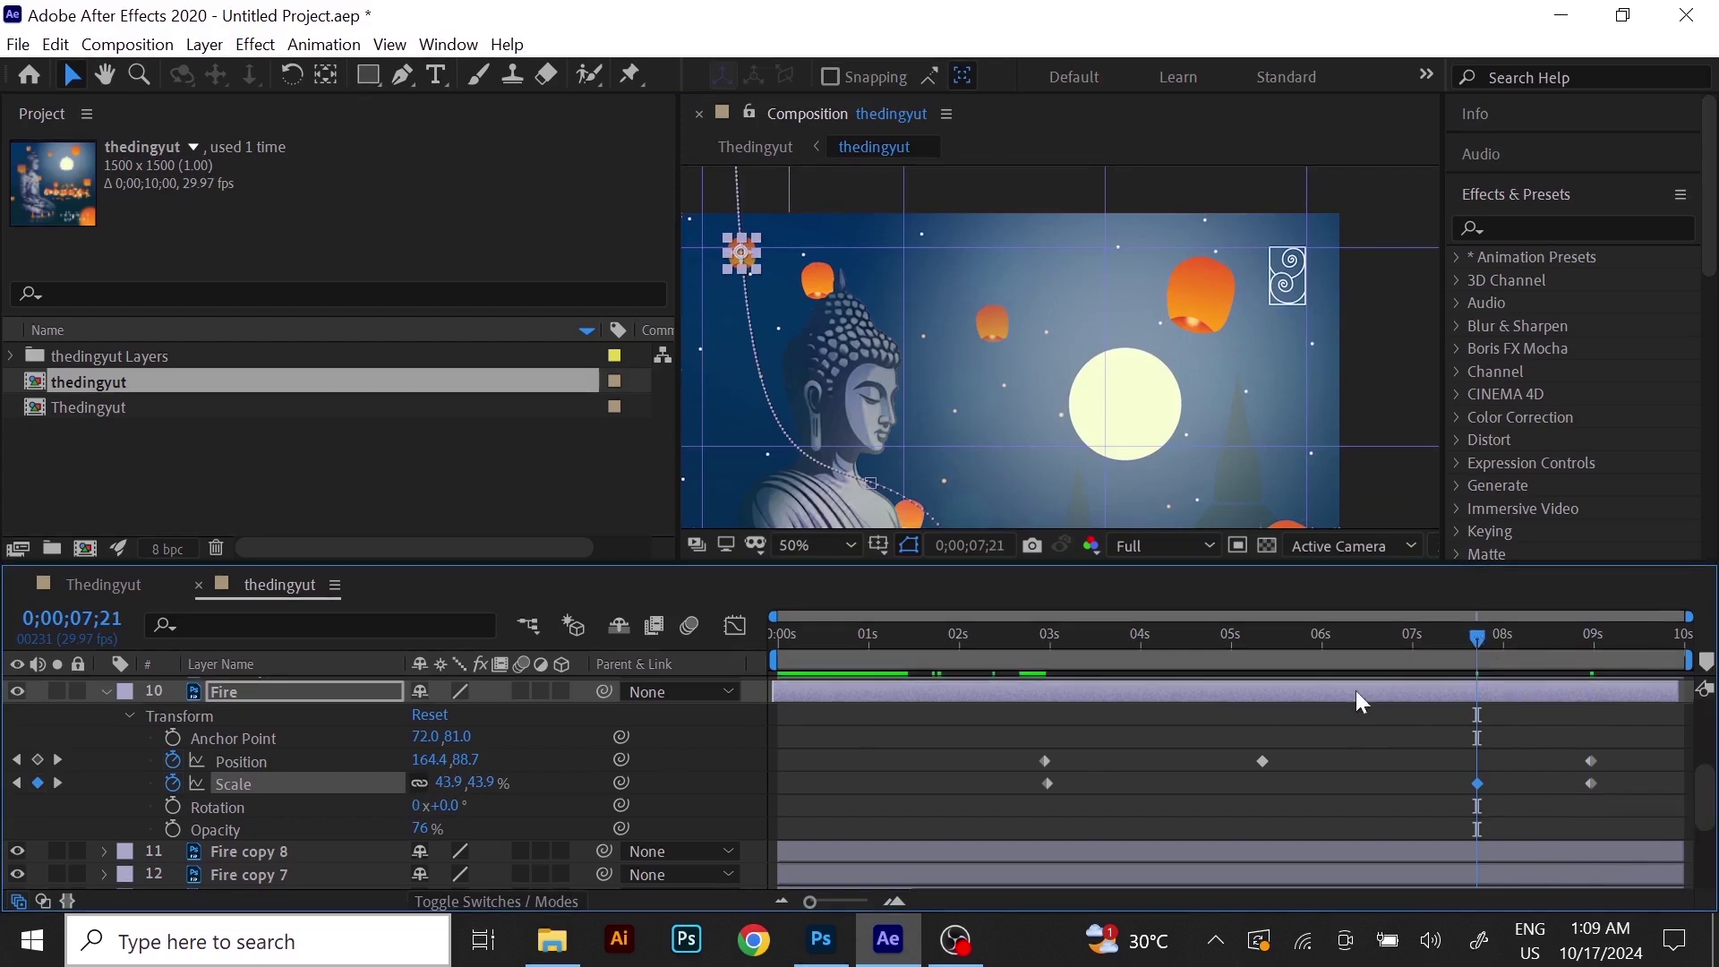
Delete the Fire layer's 77% Scale keyframe and move the 43.9% Scale keyframe to about 0;00;09;00.
{"action": "left_click_drag", "start_coordinate": [1482, 670], "coordinate": [1602, 695]}
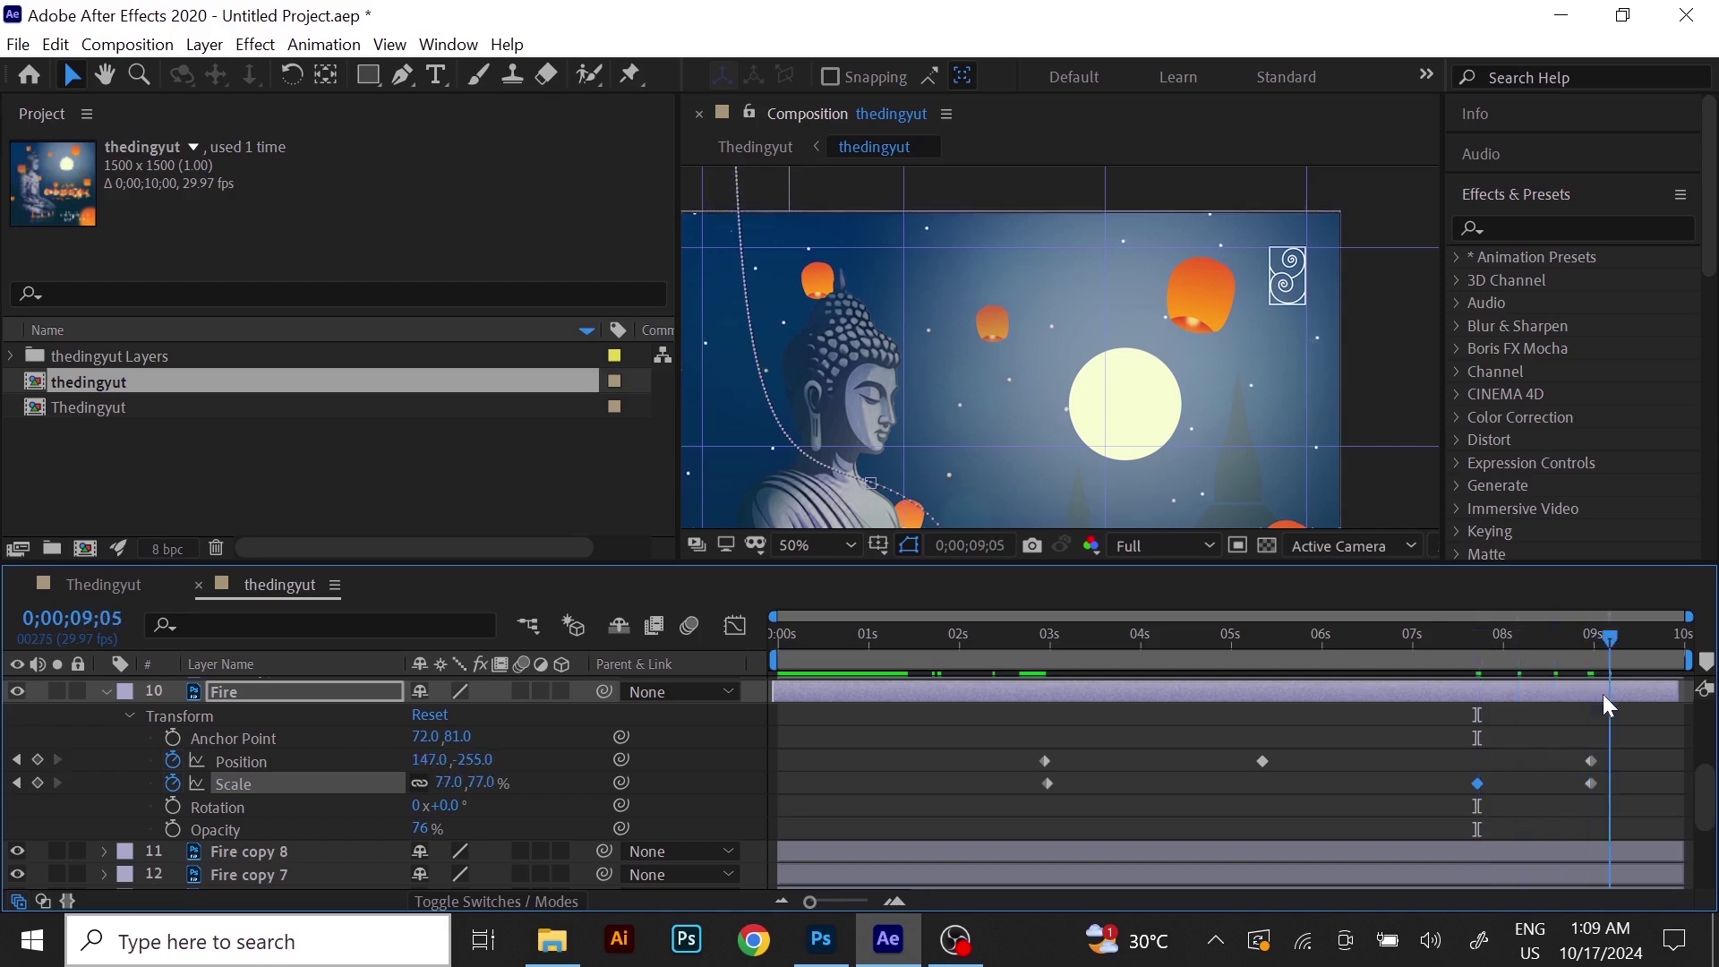
{"action": "left_click", "coordinate": [1592, 785]}
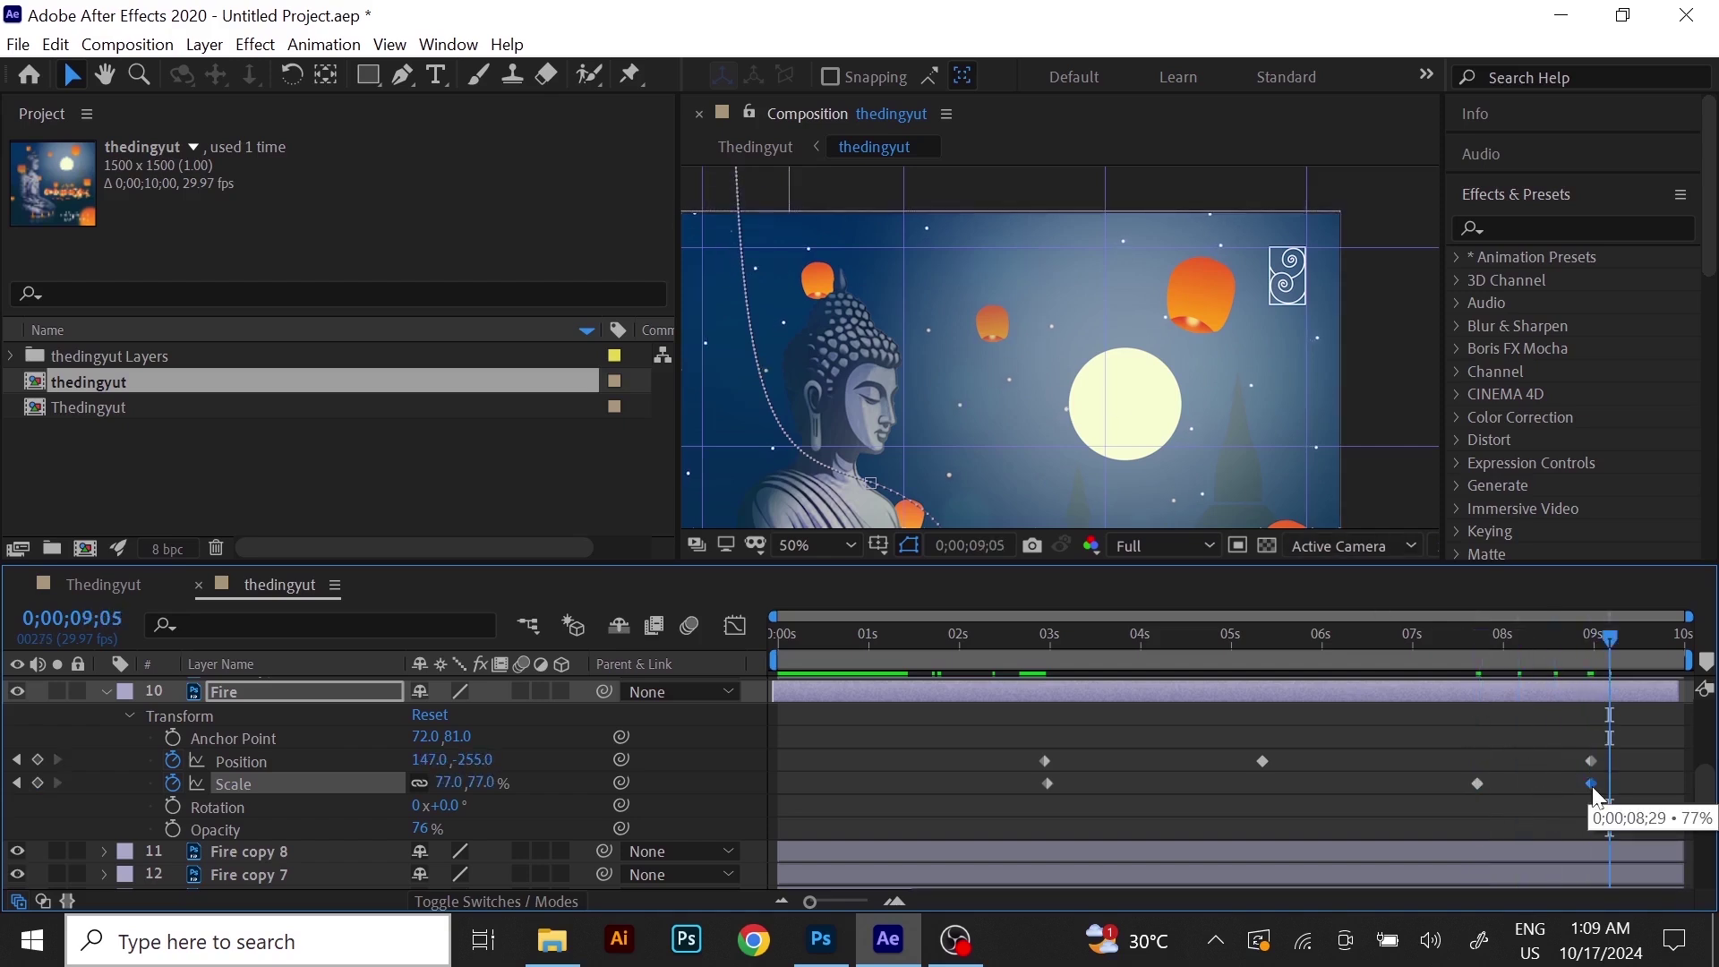
{"action": "left_click_drag", "start_coordinate": [1608, 634], "coordinate": [1470, 701]}
{"action": "left_click", "coordinate": [1480, 785]}
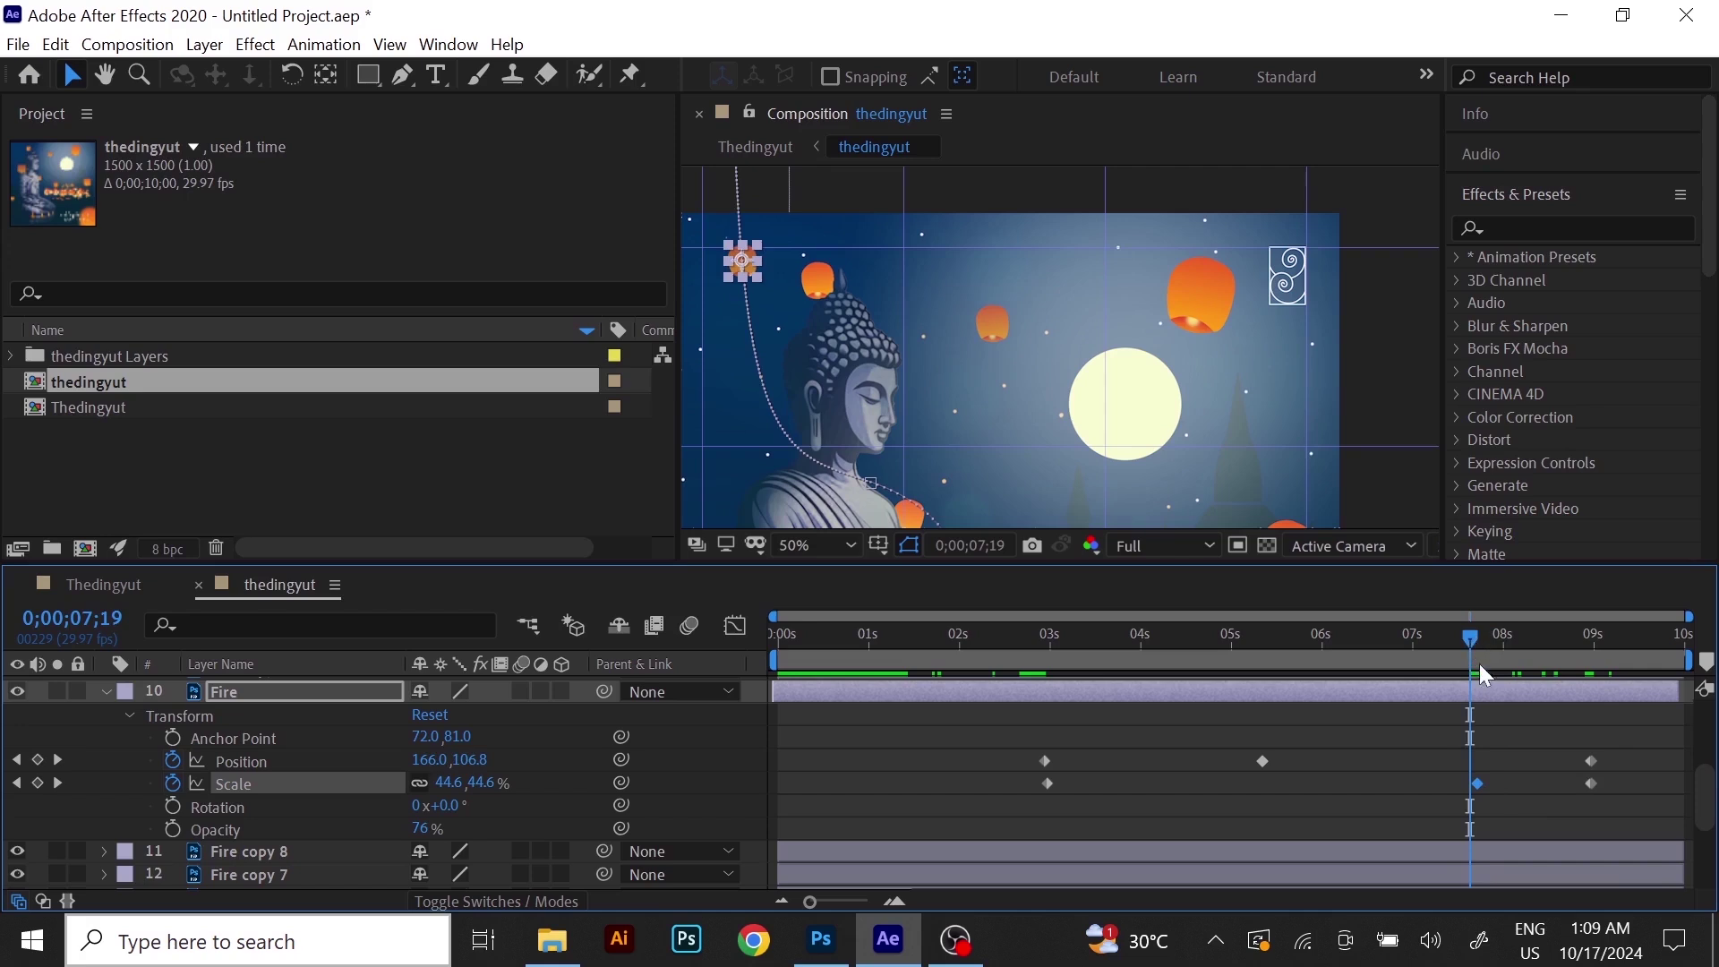
{"action": "left_click", "coordinate": [1592, 784], "text": "shift"}
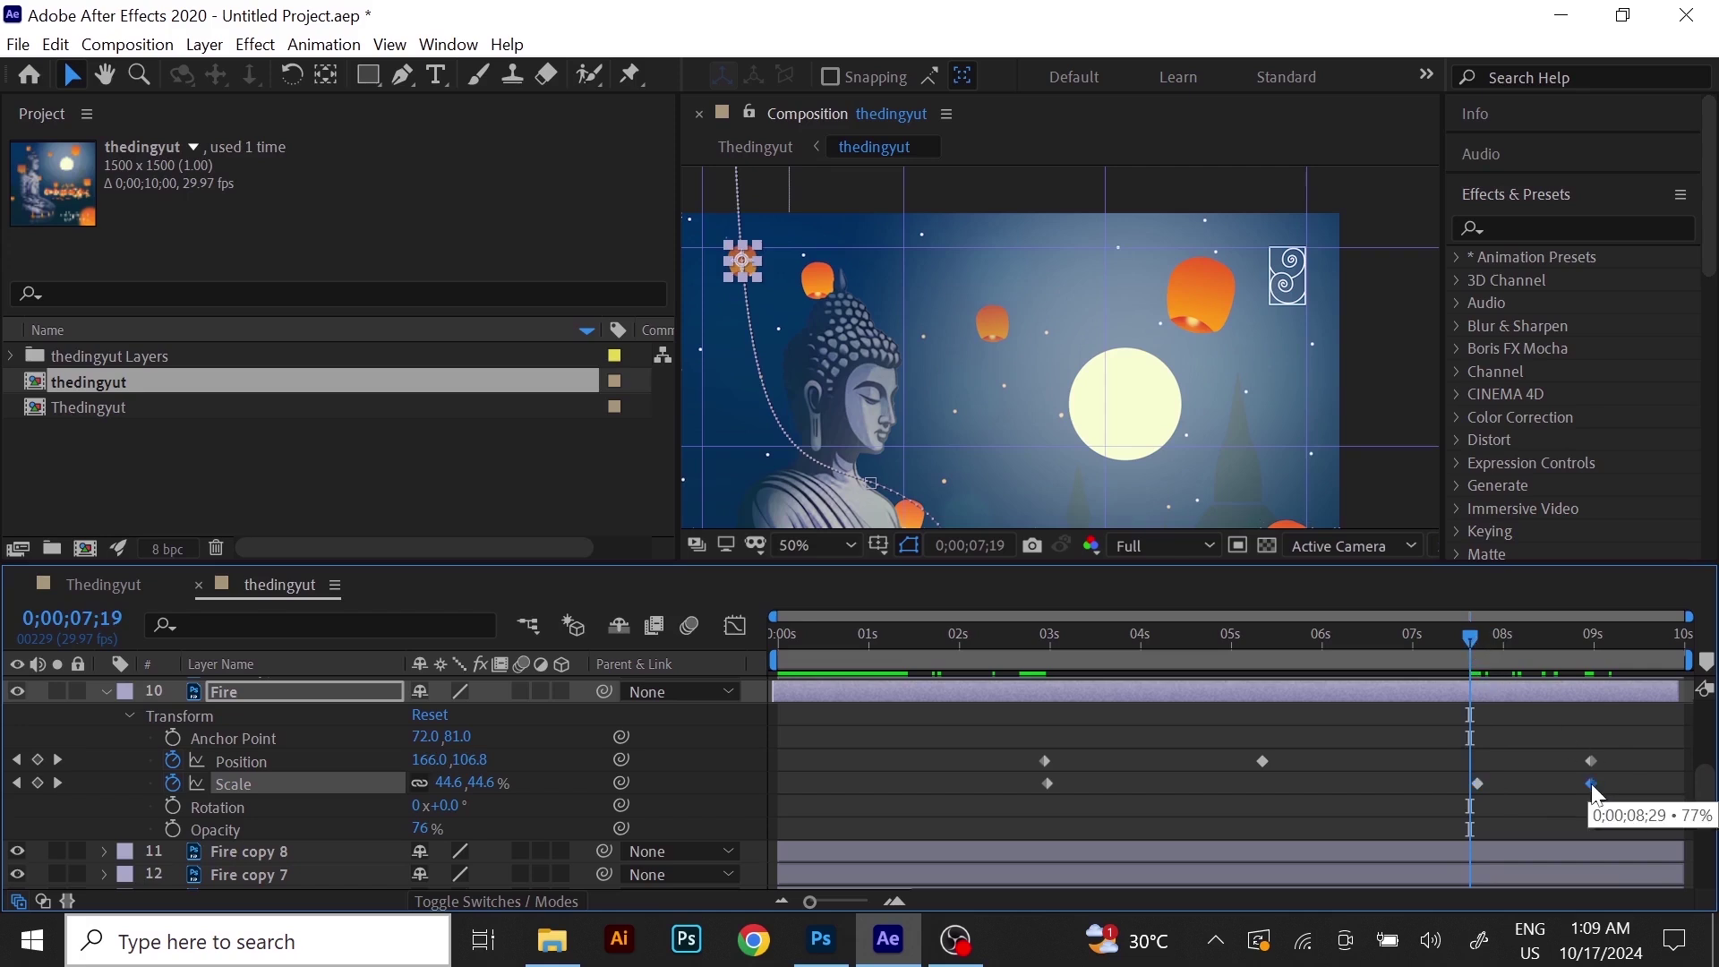
{"action": "key", "text": "Delete"}
{"action": "left_click_drag", "start_coordinate": [1478, 785], "coordinate": [1598, 793]}
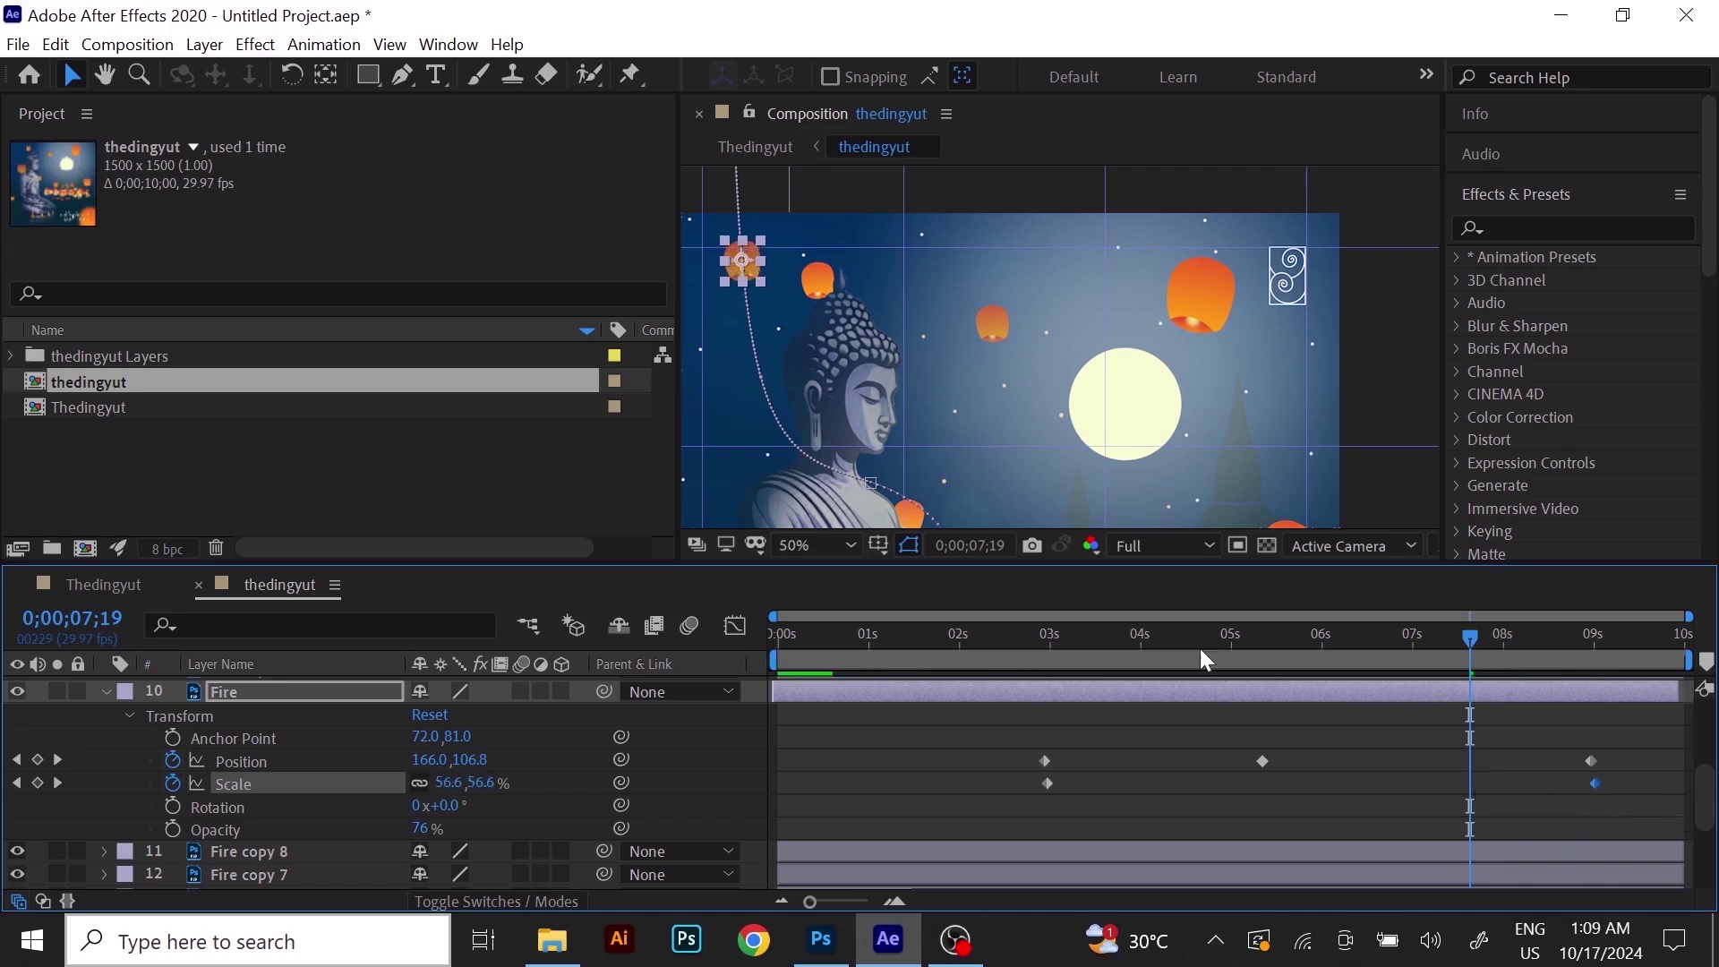
Preview the Fire lantern rising and shrinking across the whole poster from 0;00;02;22.
{"action": "scroll", "coordinate": [1233, 681], "scroll_direction": "down", "scroll_amount": 3}
{"action": "scroll", "coordinate": [1275, 688], "scroll_direction": "up", "scroll_amount": 5}
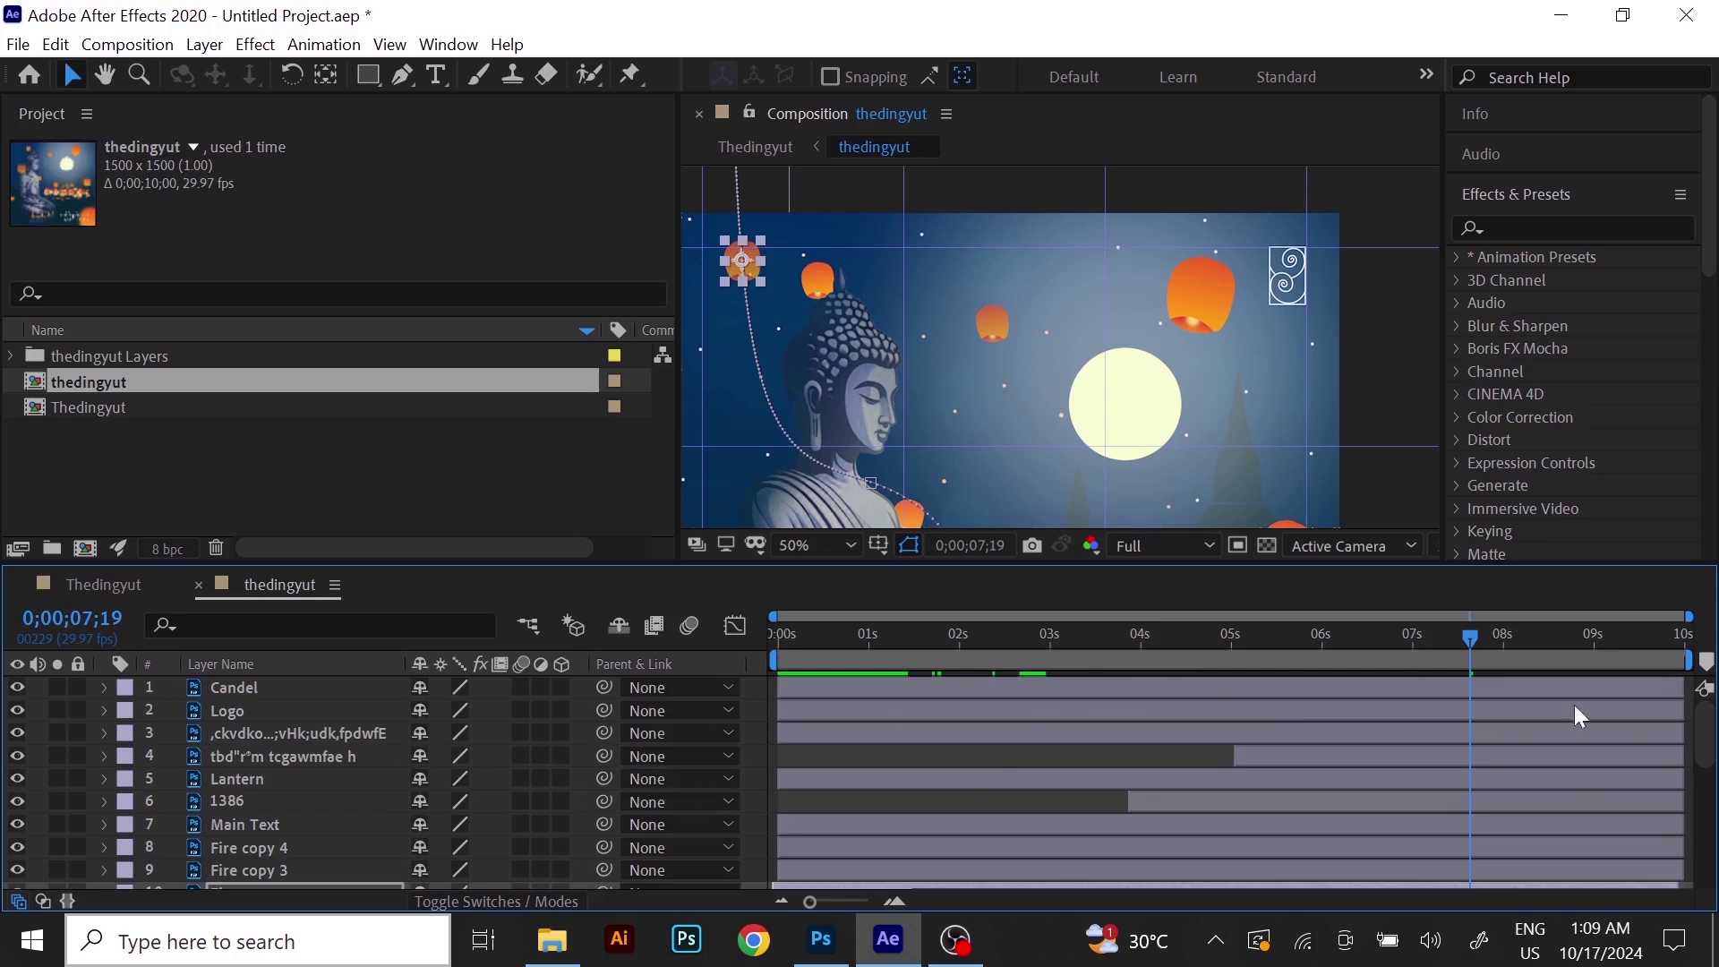
{"action": "left_click_drag", "start_coordinate": [1708, 730], "coordinate": [1712, 801]}
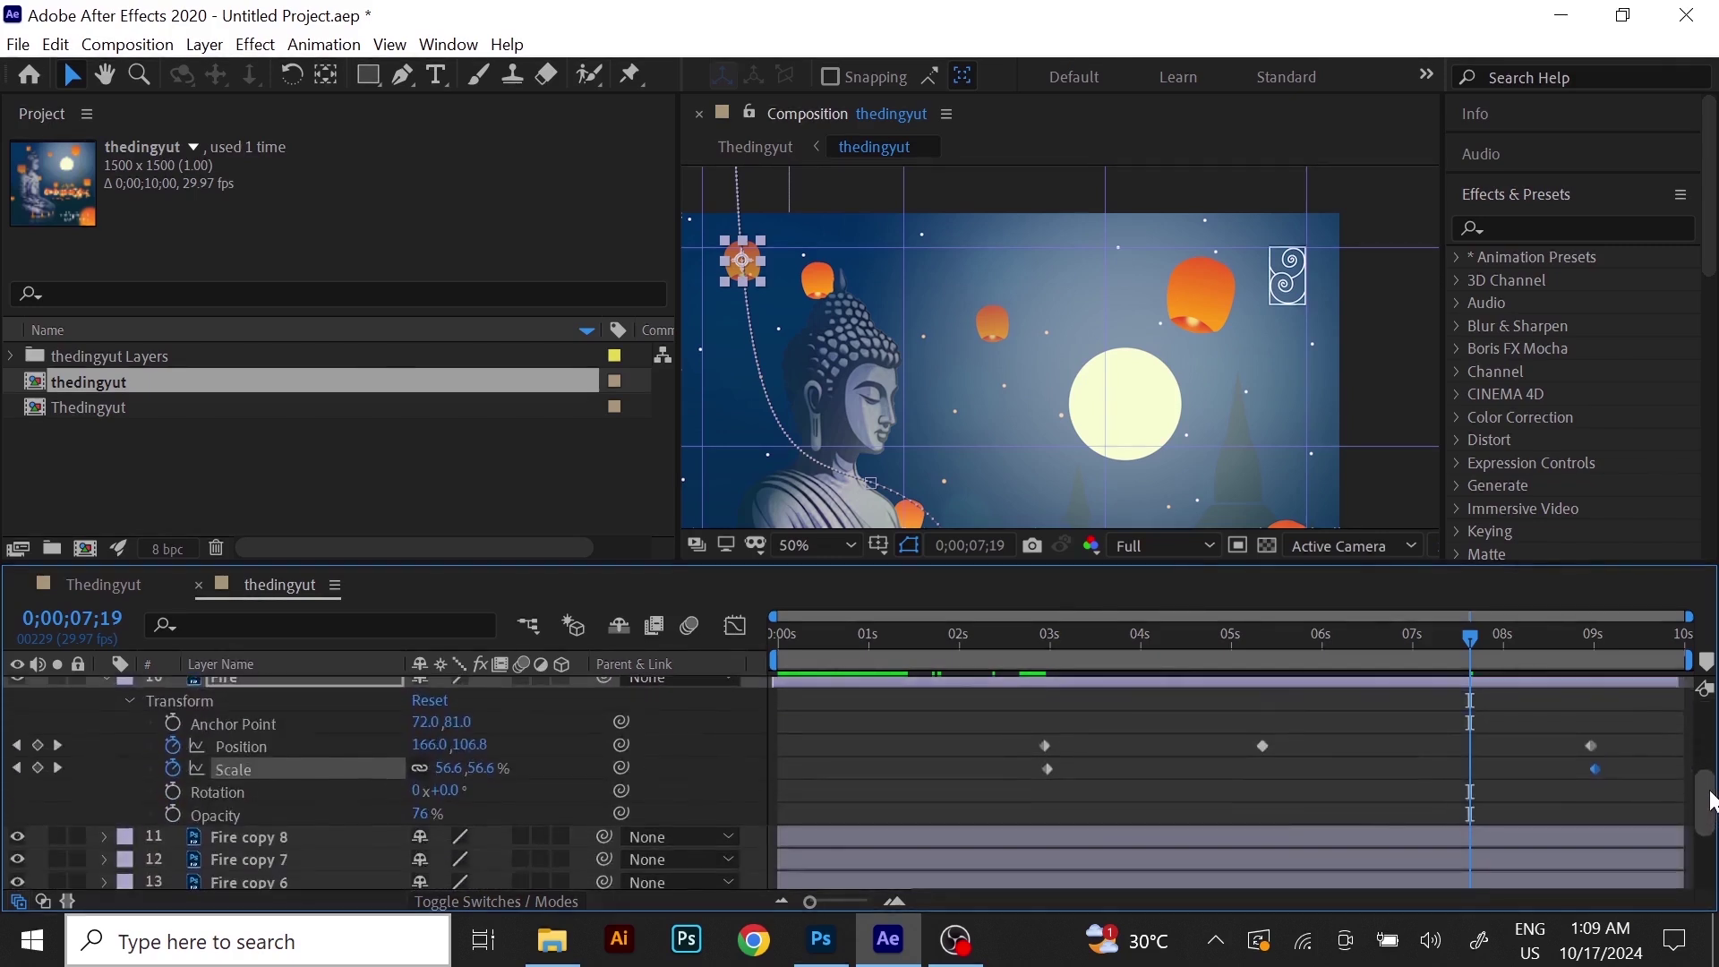
{"action": "left_click_drag", "start_coordinate": [1467, 635], "coordinate": [1027, 729]}
{"action": "scroll", "coordinate": [981, 340], "scroll_direction": "down", "scroll_amount": 2}
{"action": "key", "text": "space"}
{"action": "left_click_drag", "start_coordinate": [1070, 452], "coordinate": [1053, 351]}
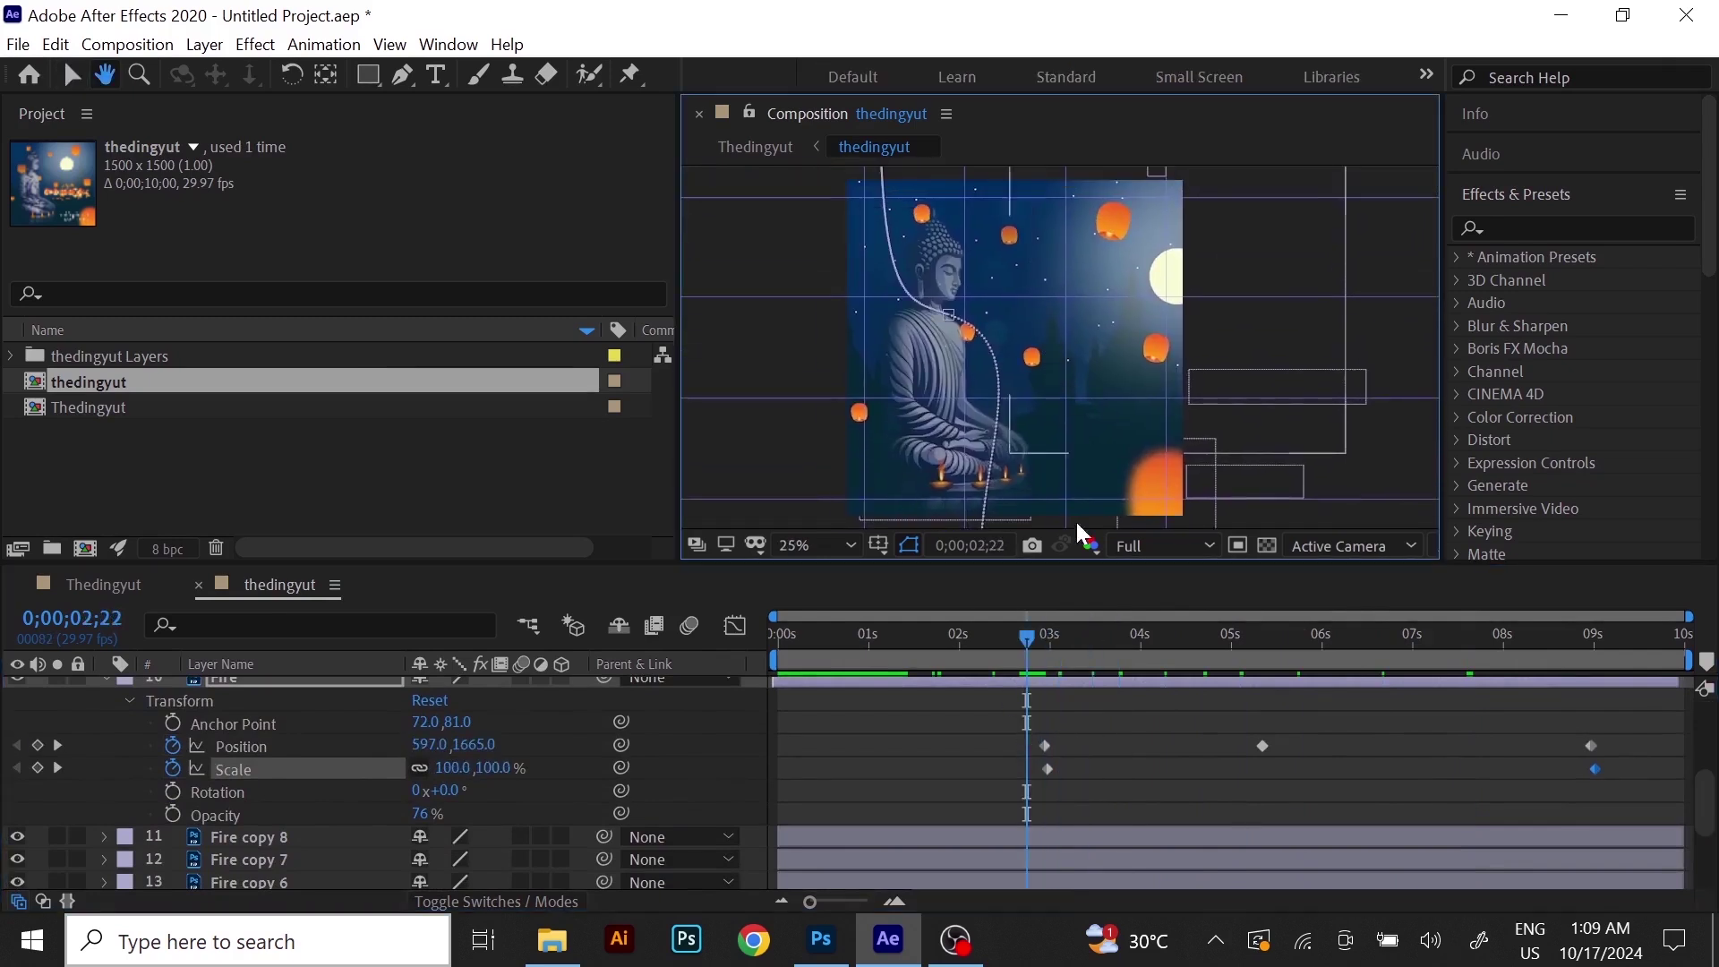
{"action": "left_click", "coordinate": [794, 414]}
{"action": "key", "text": "space"}
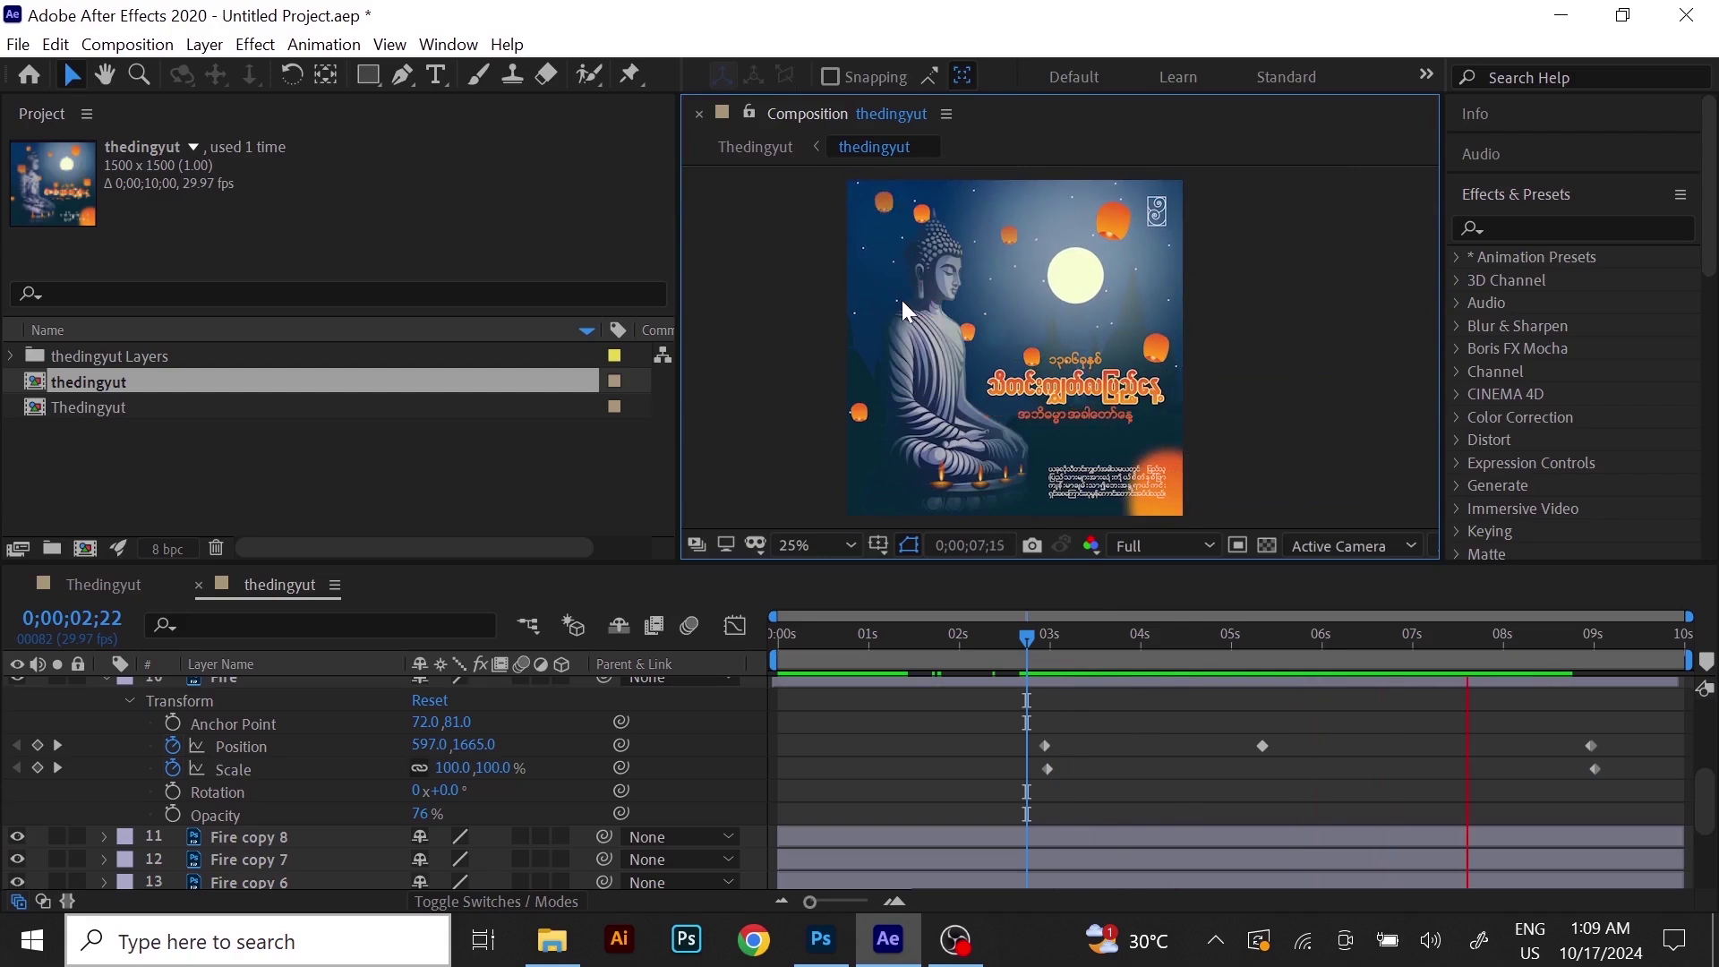
{"action": "key", "text": "space"}
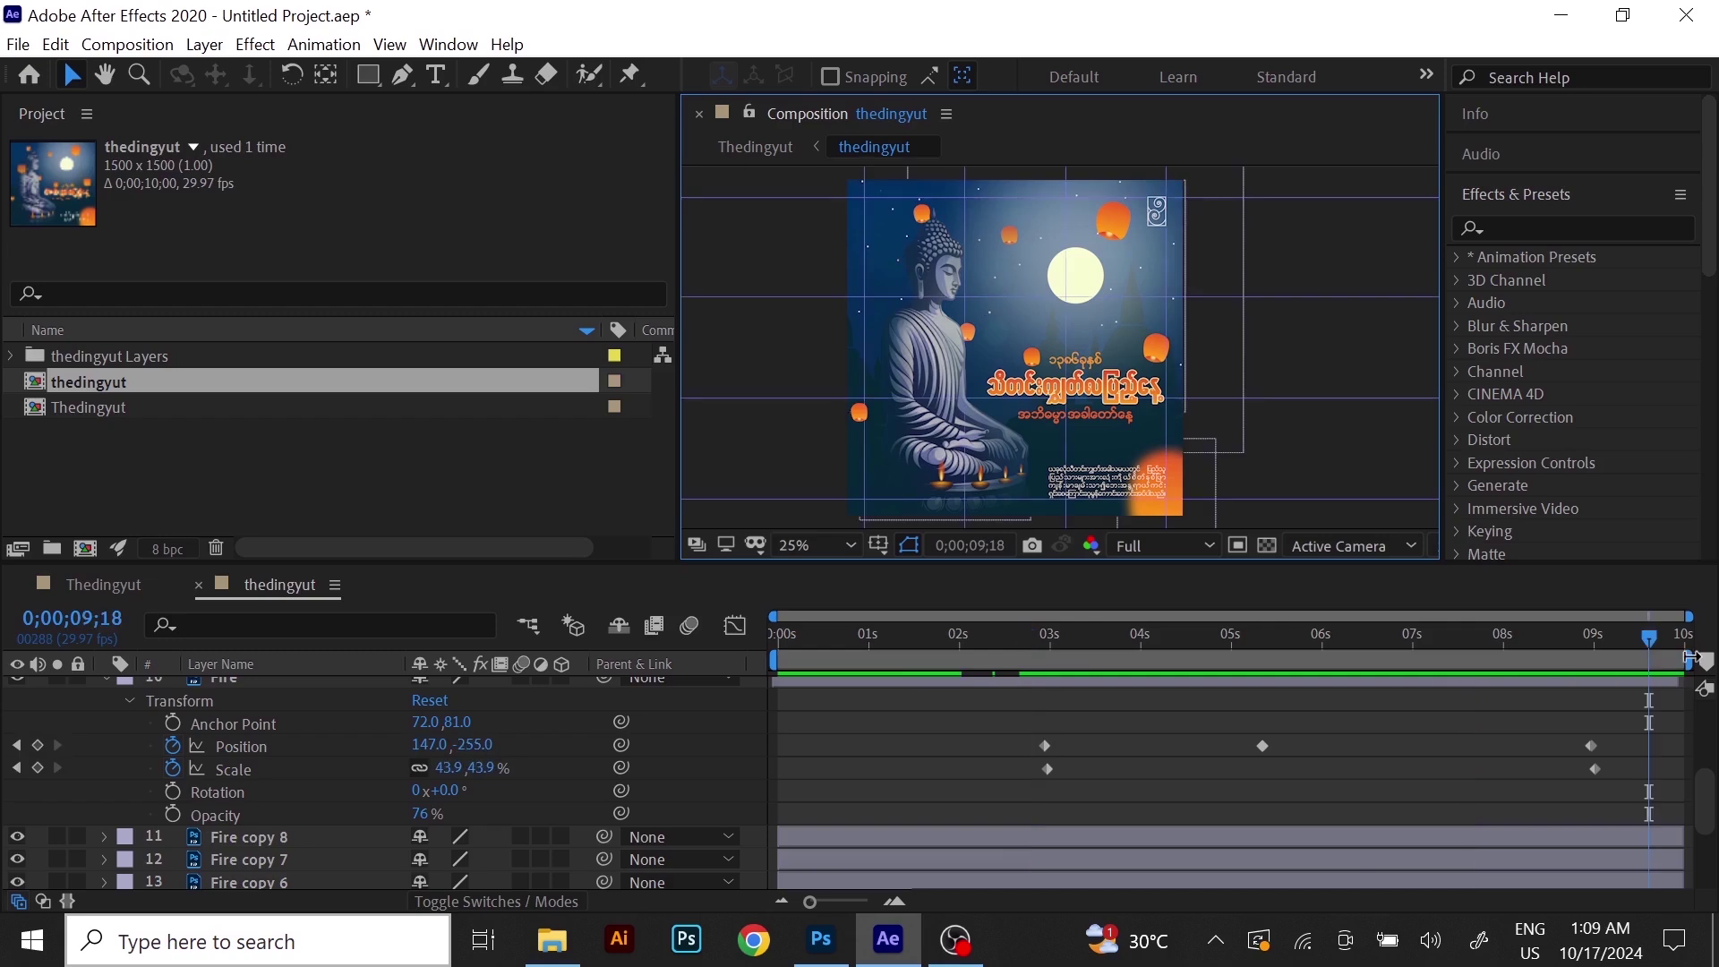
Move the current time to 0;00;07;03 and select the small Fire copy 7 lantern beside the year text above the main title.
{"action": "left_click_drag", "start_coordinate": [1653, 636], "coordinate": [1424, 711]}
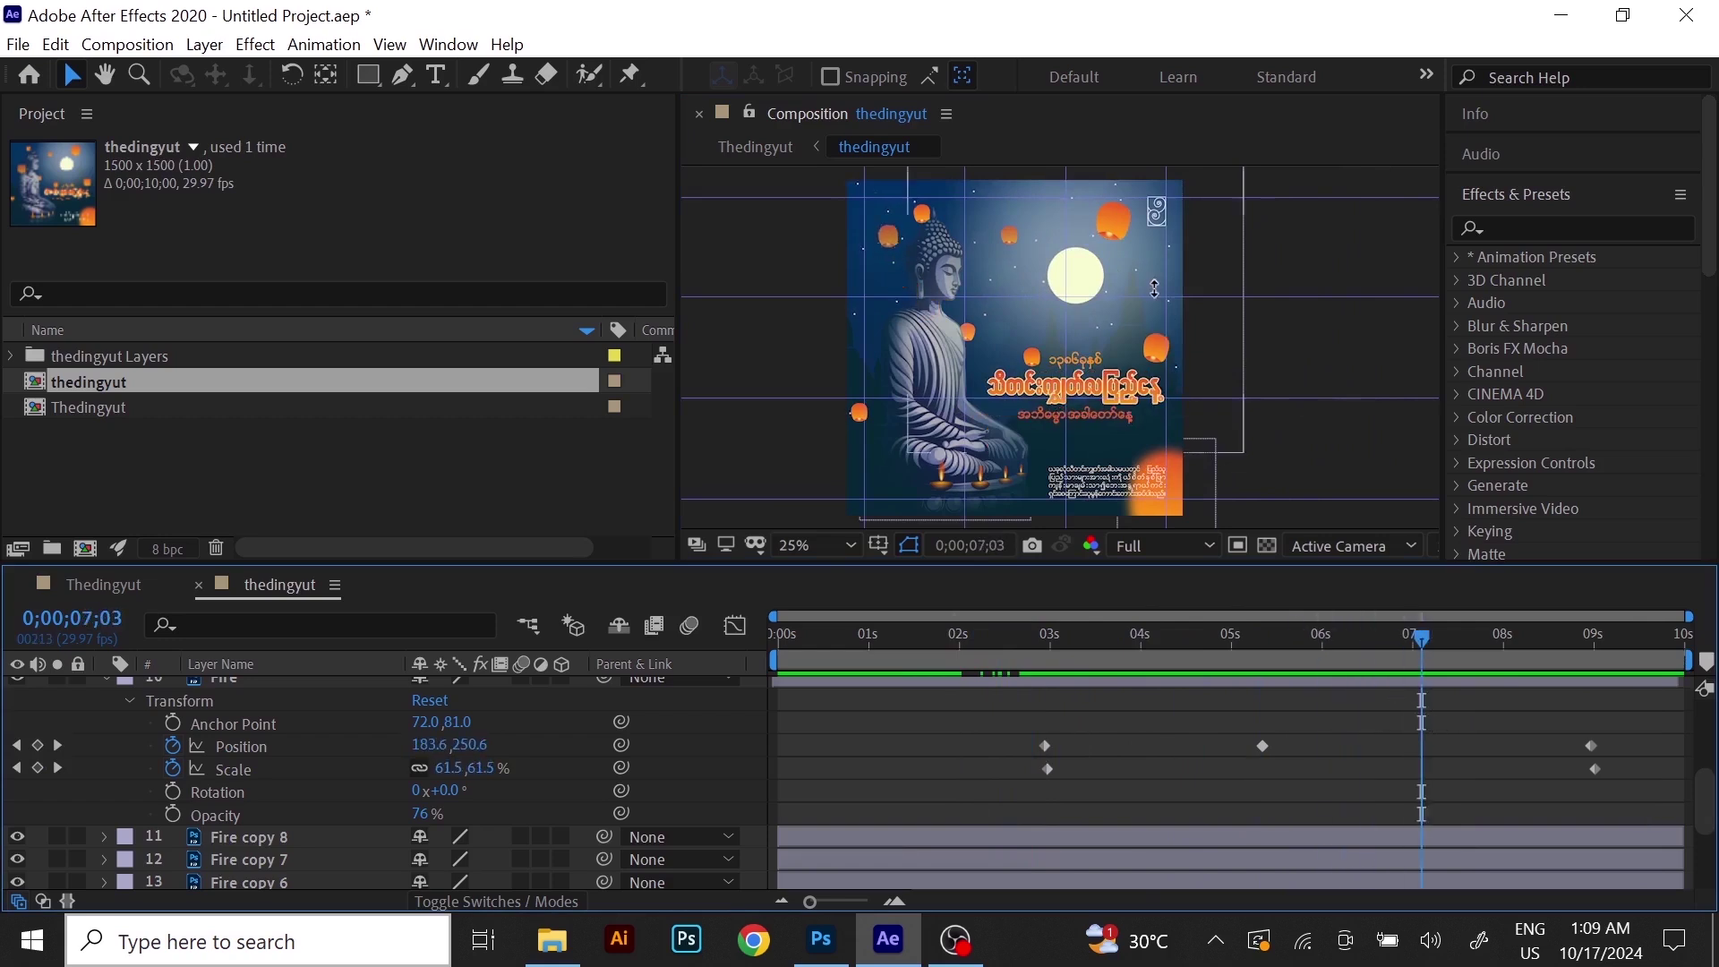
{"action": "key", "text": "period"}
{"action": "key", "text": "h"}
{"action": "left_click_drag", "start_coordinate": [1101, 343], "coordinate": [934, 350]}
{"action": "key", "text": "period"}
{"action": "key", "text": "space"}
{"action": "left_click_drag", "start_coordinate": [815, 384], "coordinate": [1177, 302]}
{"action": "left_click", "coordinate": [985, 314]}
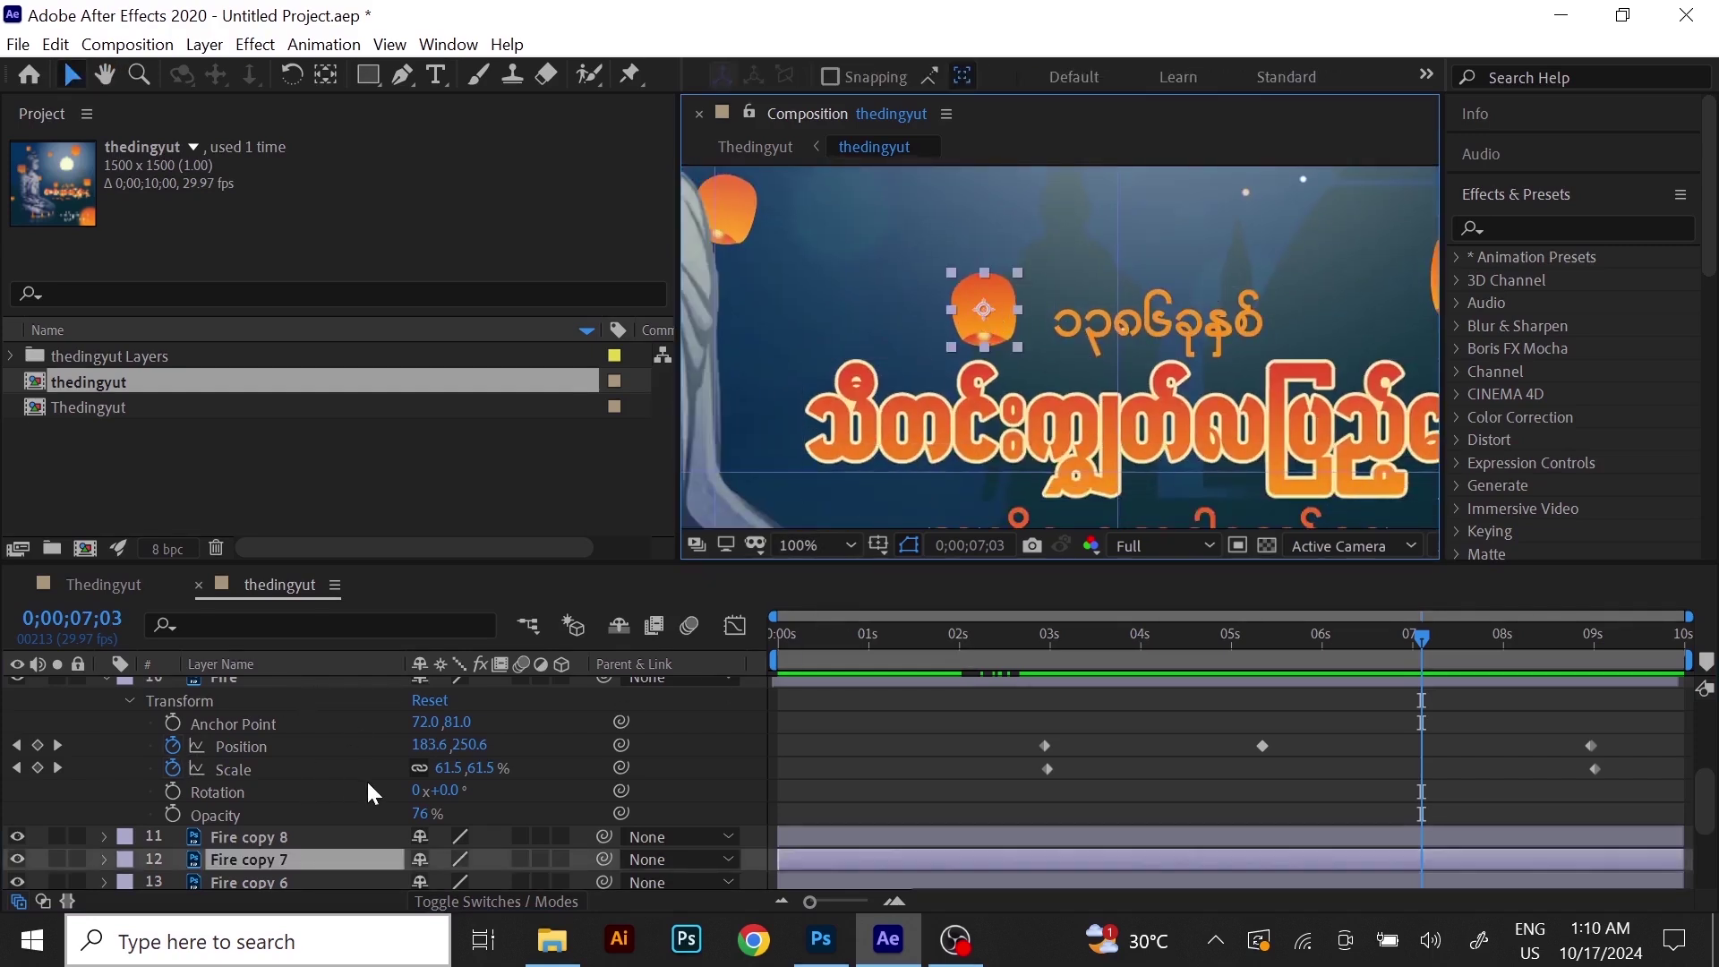
Reveal the Fire copy 7 layer's Transform properties and enable an expression on its Position.
{"action": "left_click", "coordinate": [104, 859]}
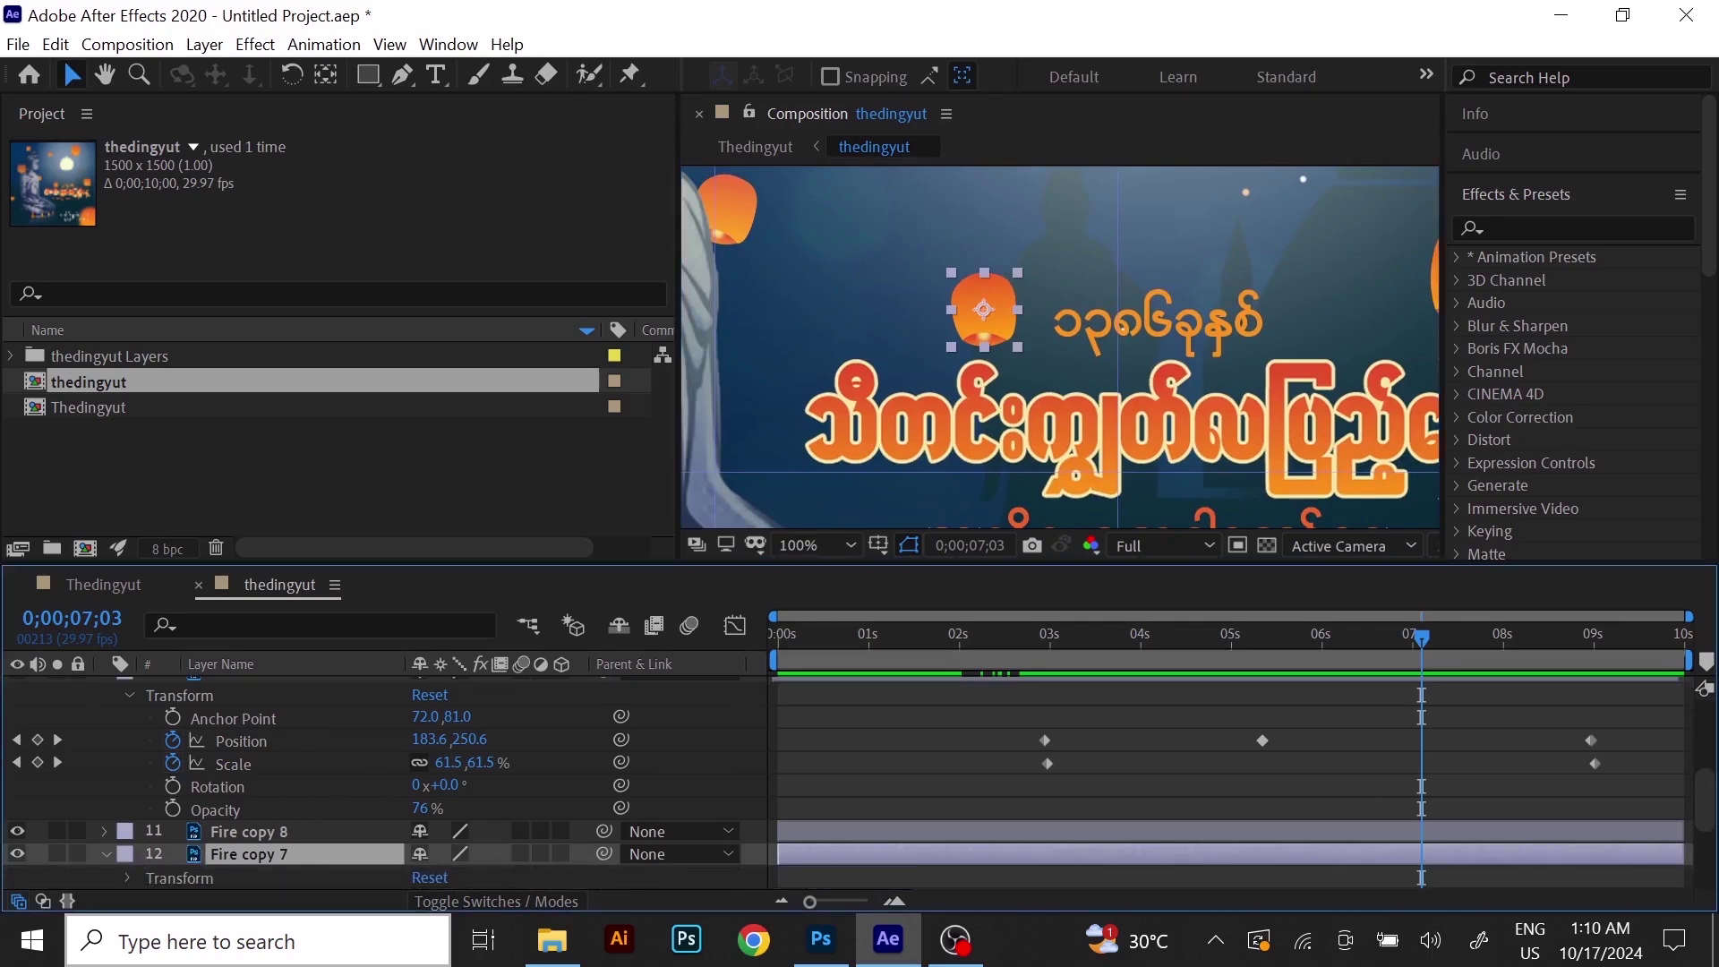
{"action": "left_click_drag", "start_coordinate": [1702, 787], "coordinate": [1709, 841]}
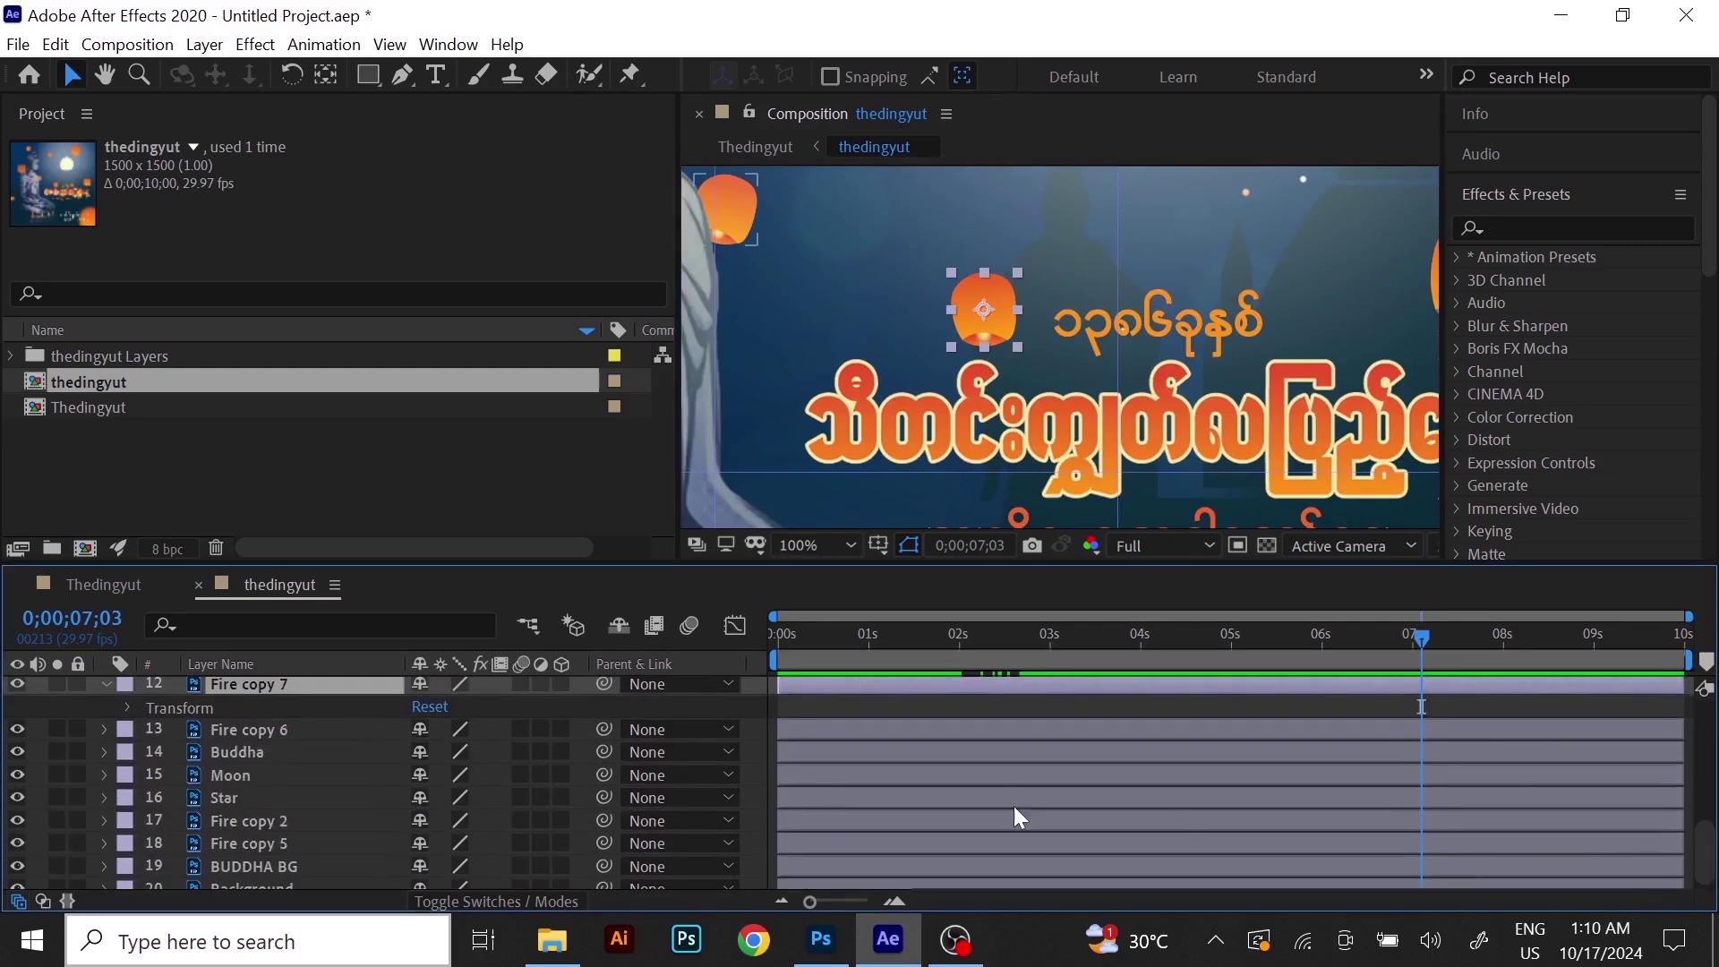
{"action": "left_click", "coordinate": [130, 707]}
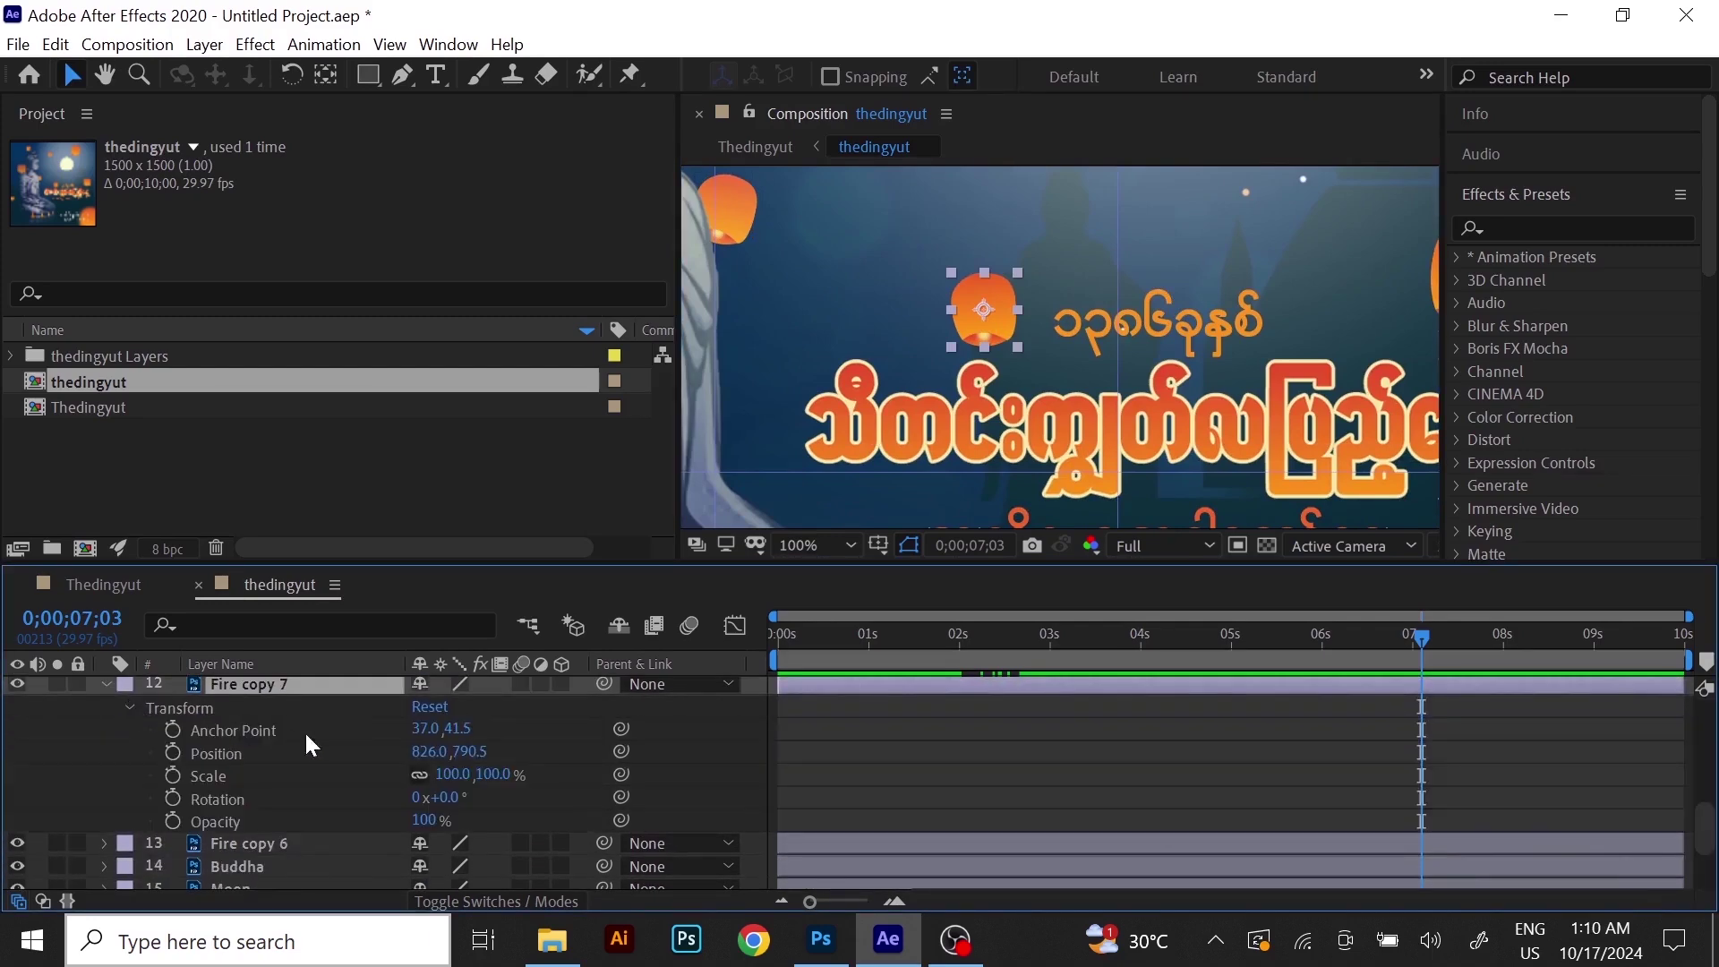
{"action": "left_click", "coordinate": [173, 754], "text": "alt"}
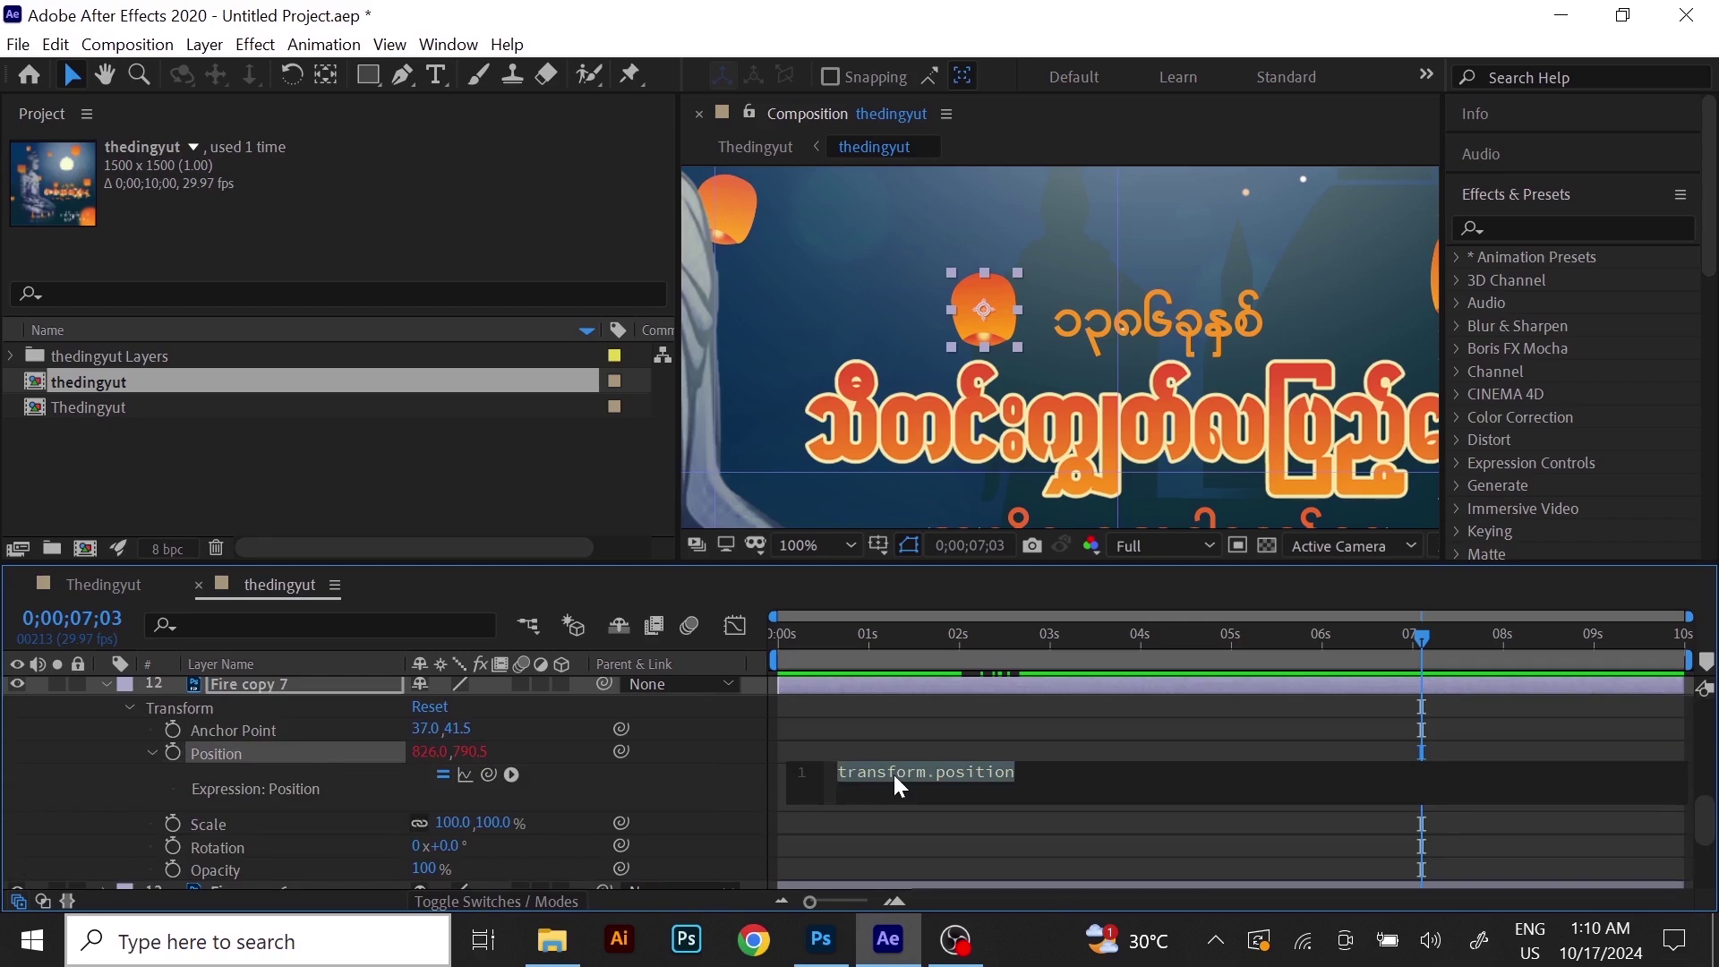
Enter the expression wiggle(1,50) for the Position of Fire copy 7.
{"action": "type", "text": "wugg"}
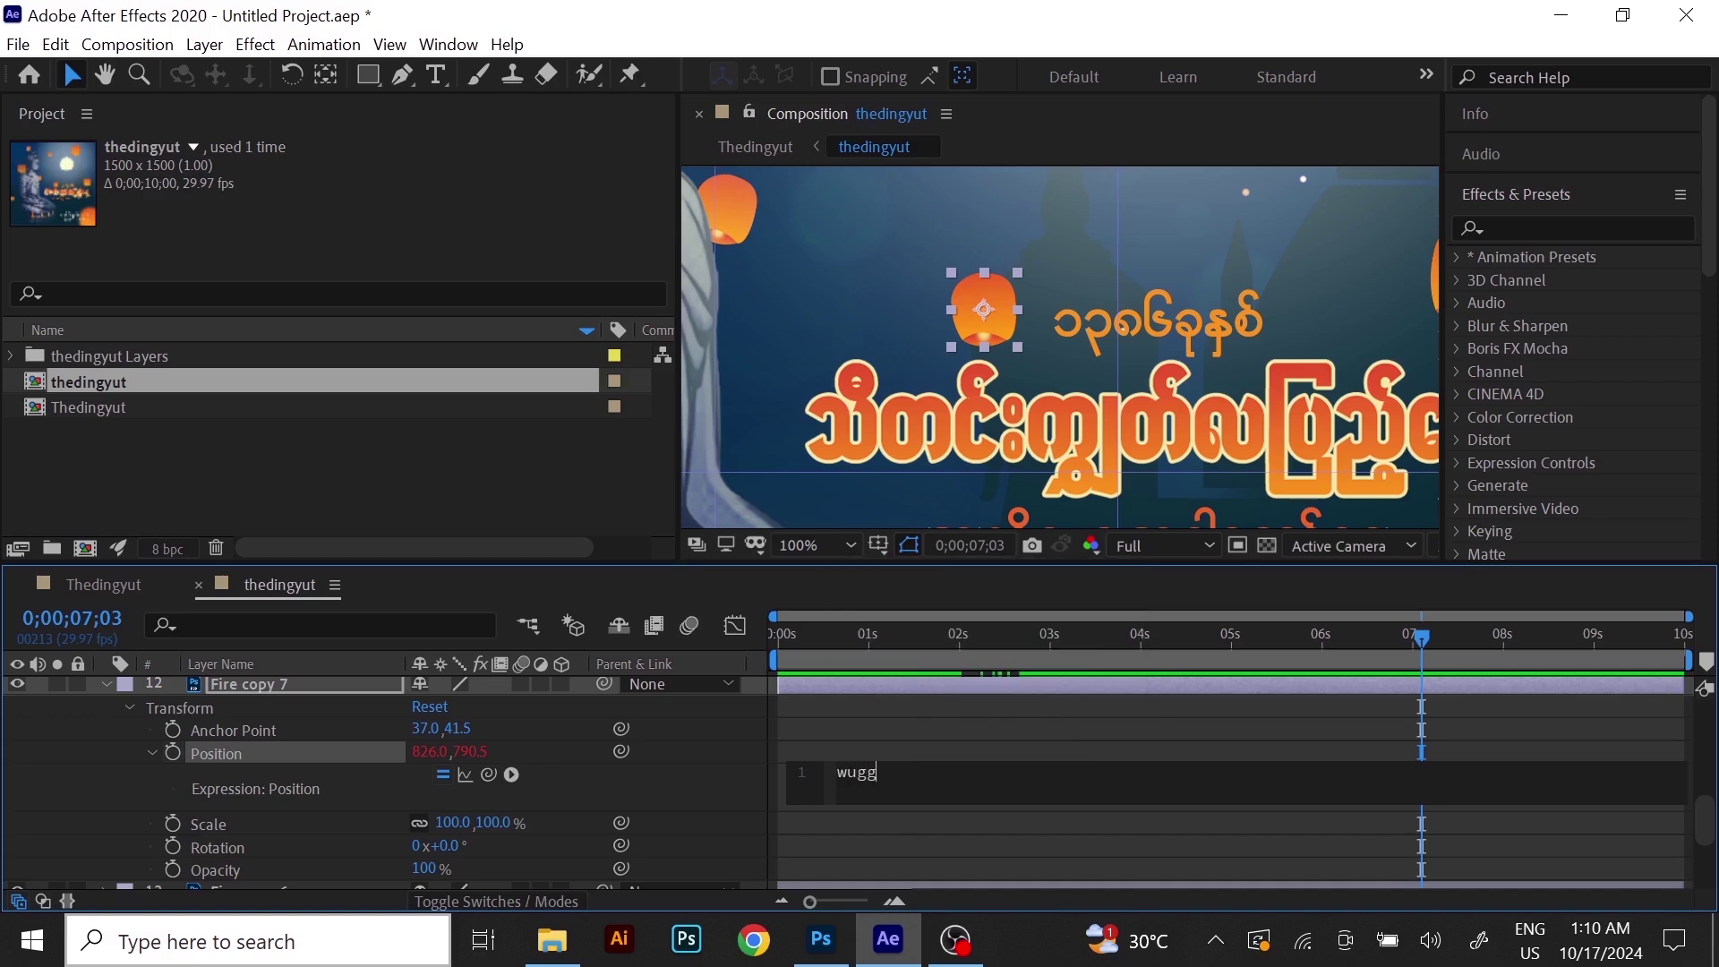
{"action": "key", "text": "BackSpace"}
{"action": "key", "text": "BackSpace"}
{"action": "key", "text": "BackSpace"}
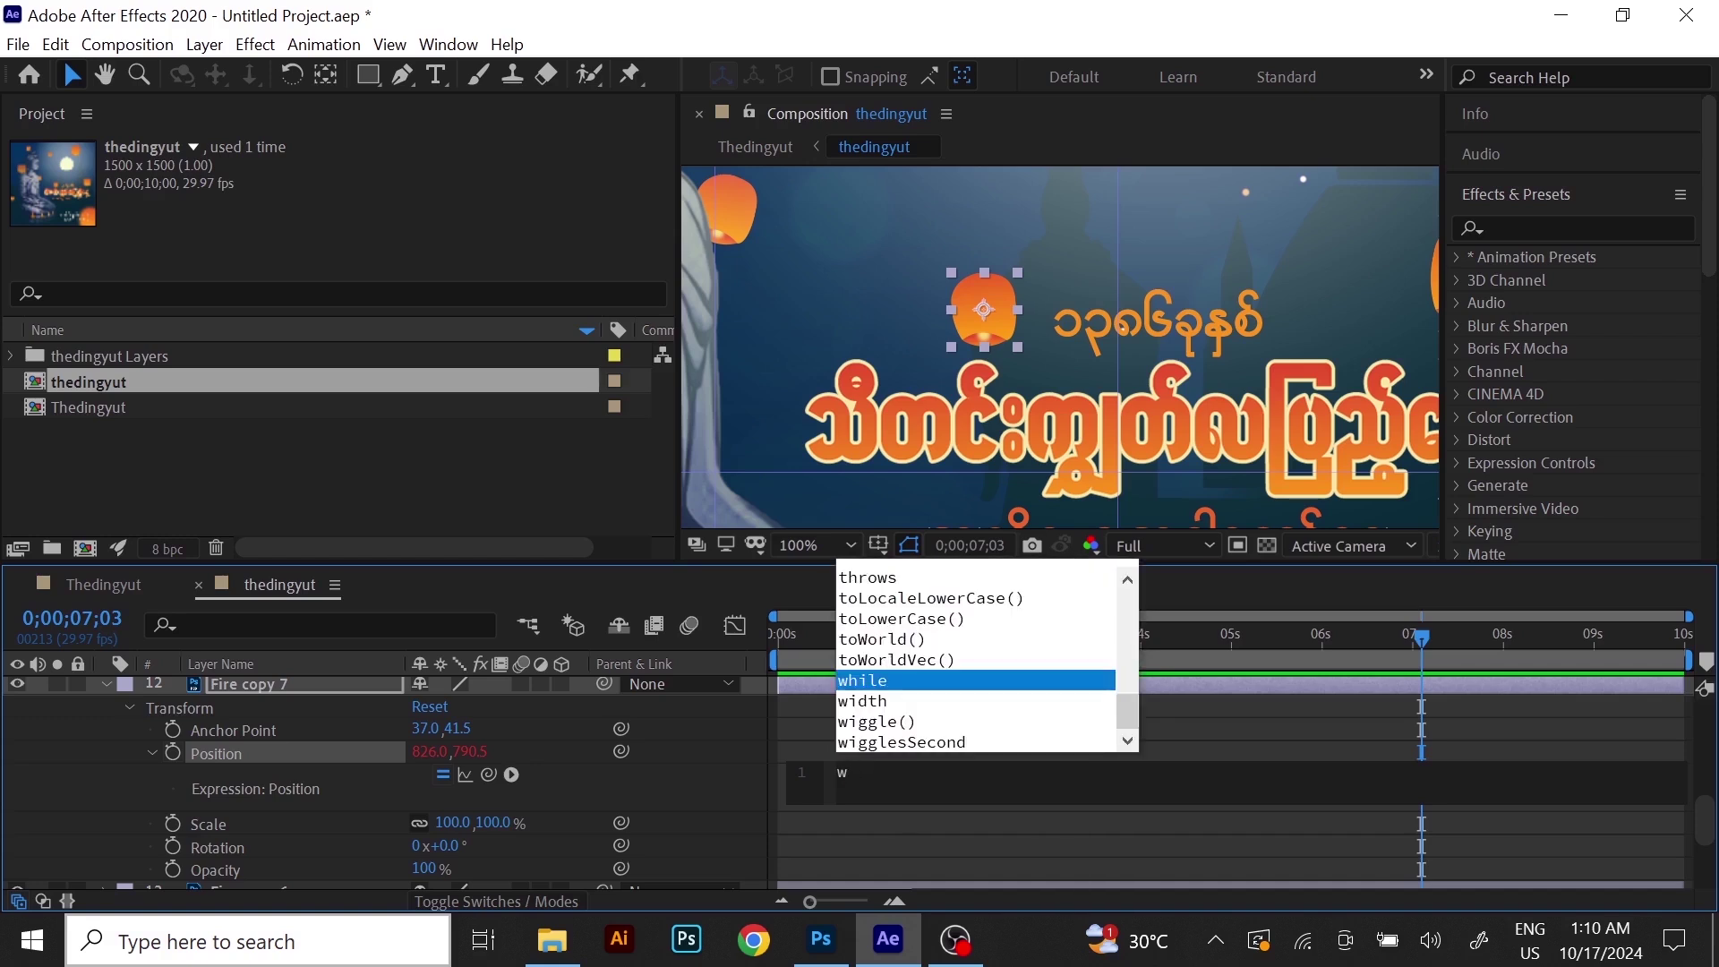
{"action": "type", "text": "u"}
{"action": "key", "text": "BackSpace"}
{"action": "type", "text": "i"}
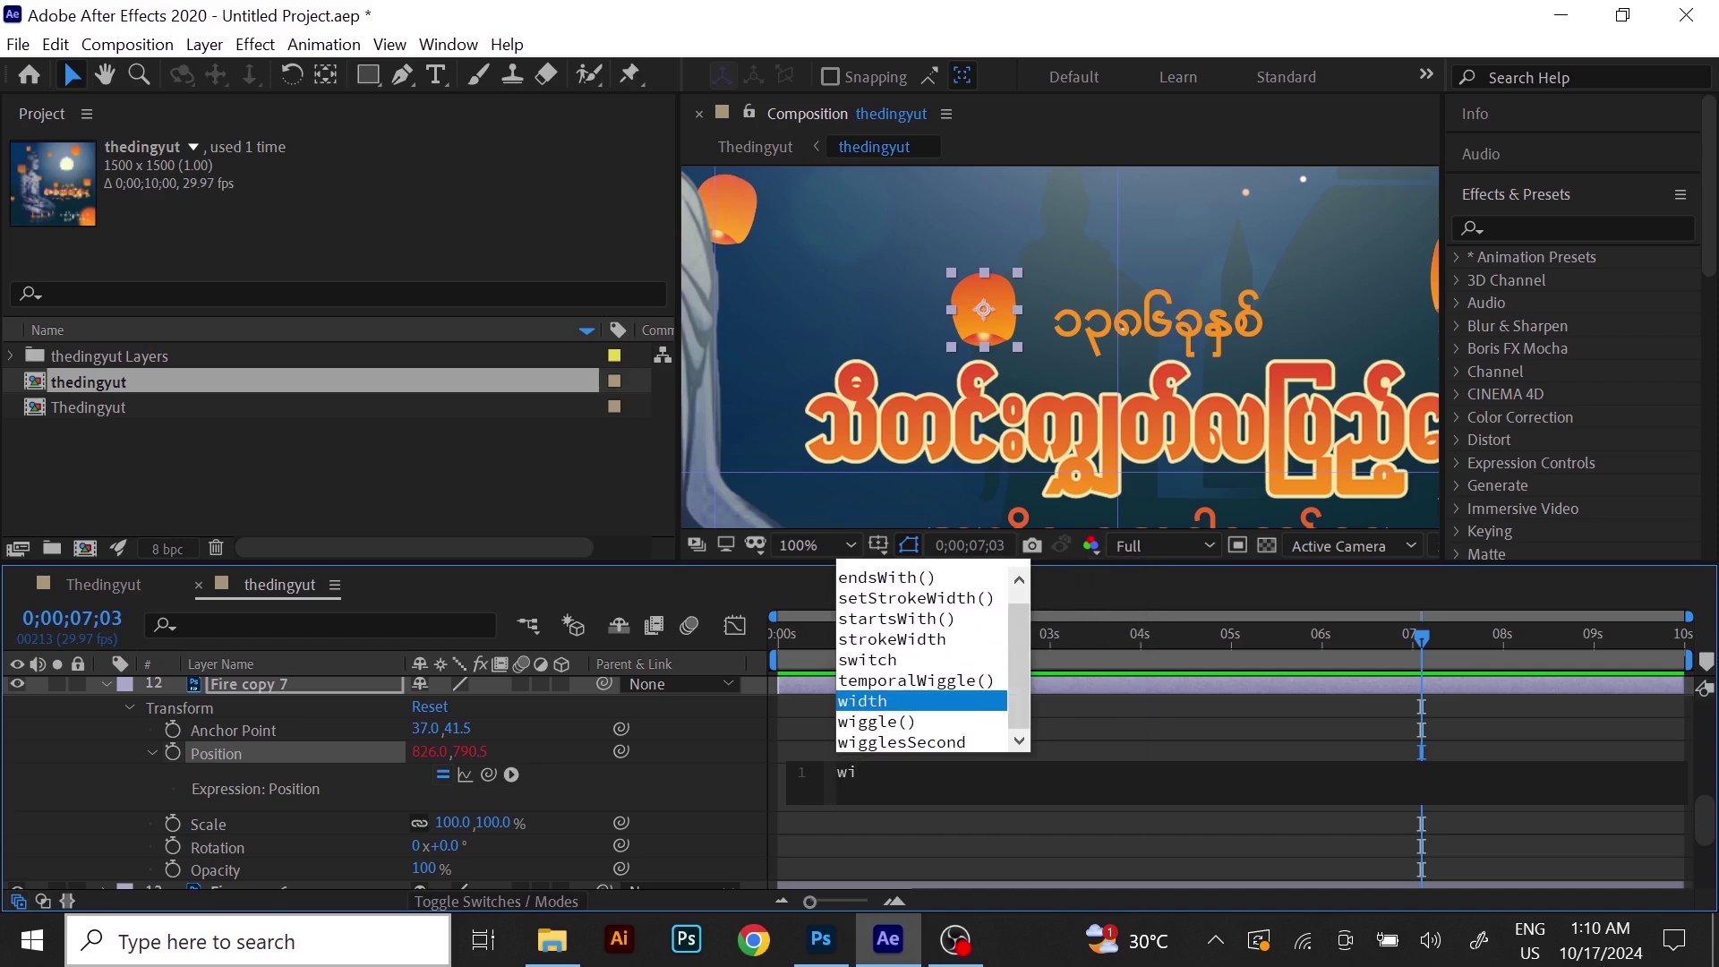
{"action": "double_click", "coordinate": [898, 722]}
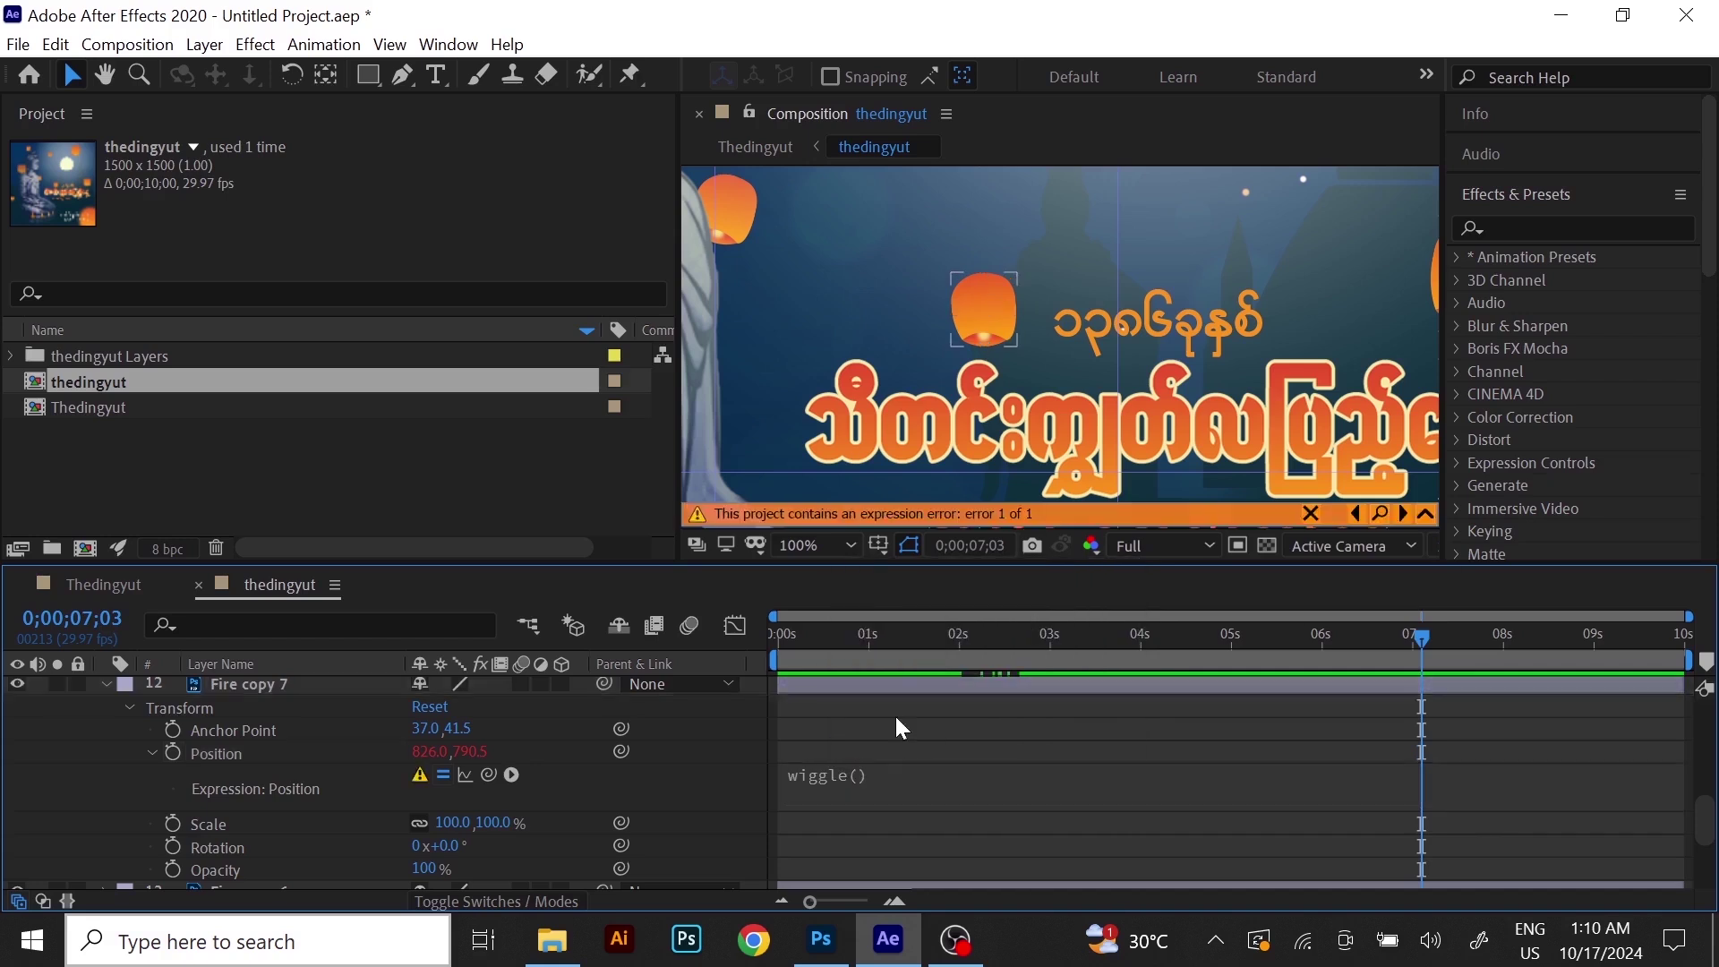
{"action": "left_click", "coordinate": [857, 762]}
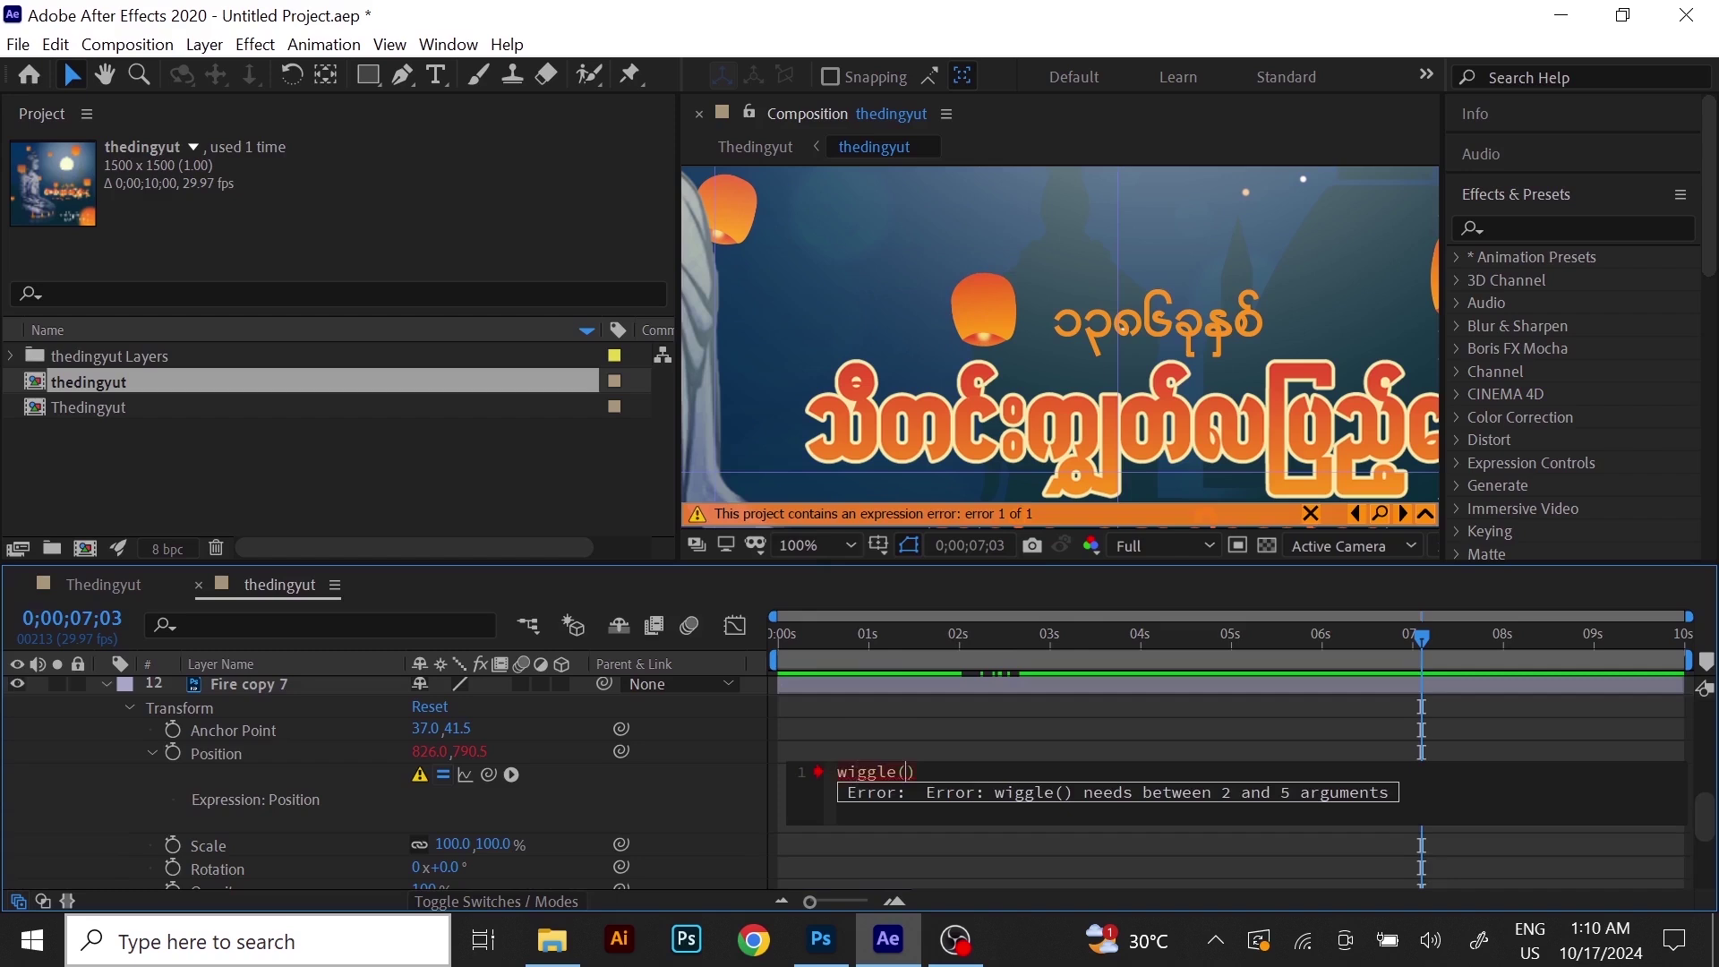
{"action": "type", "text": "1,50"}
{"action": "left_click", "coordinate": [1017, 760]}
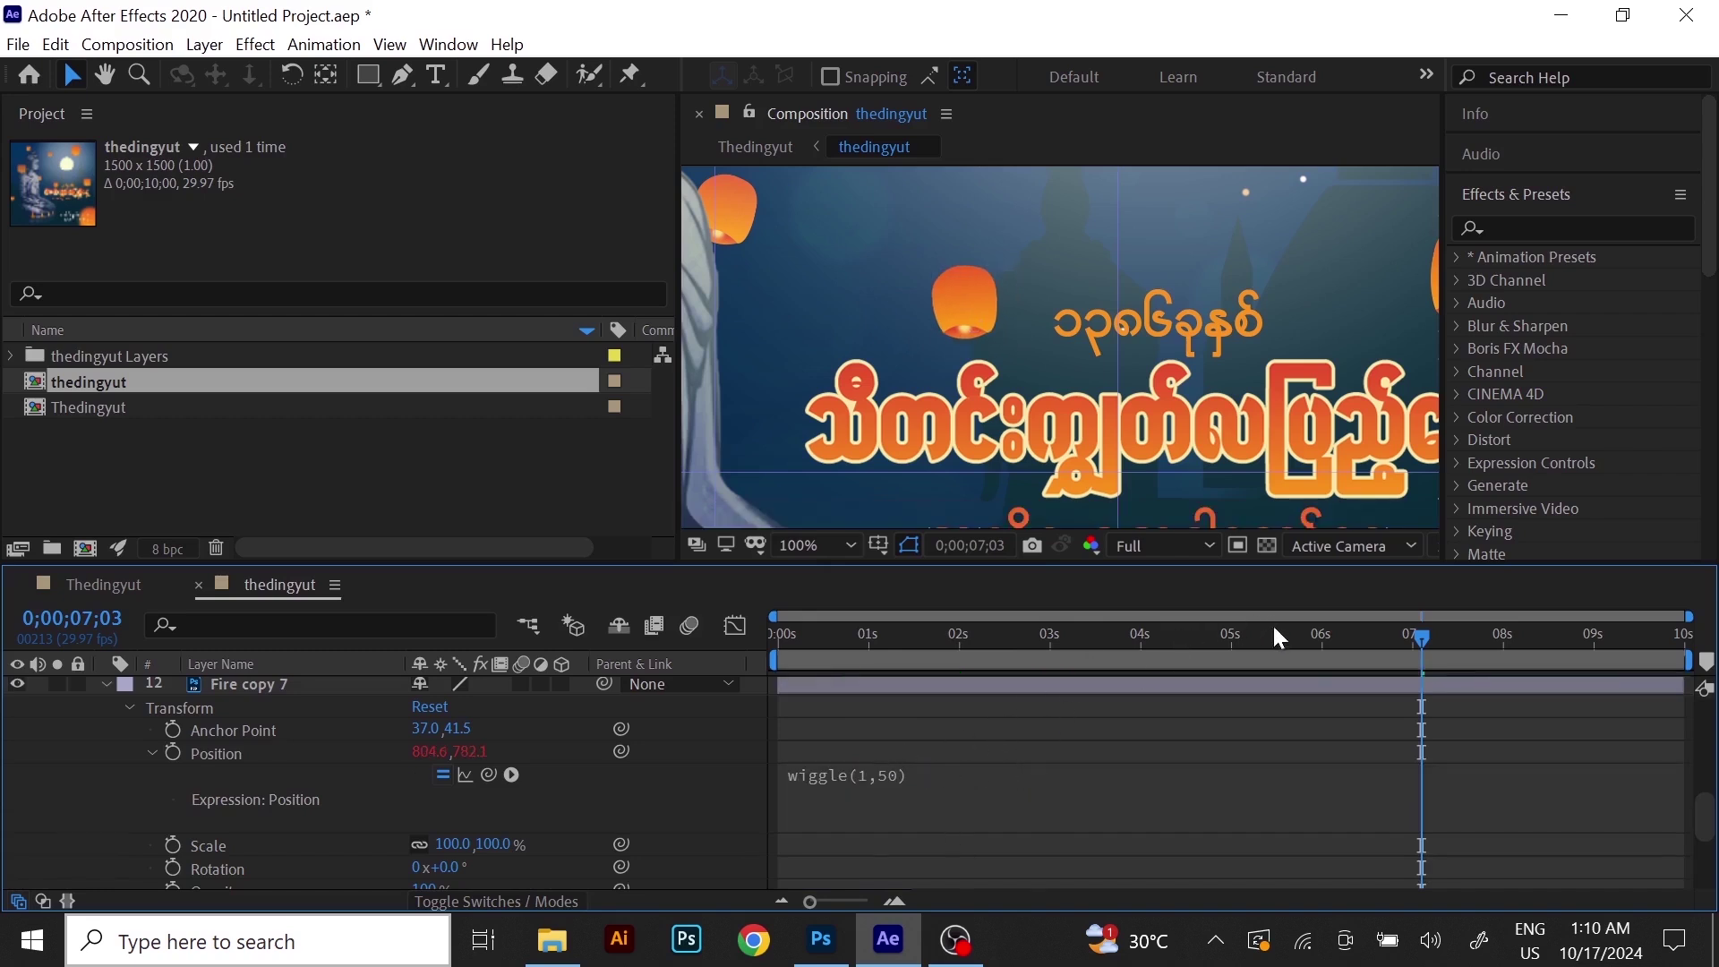
Preview the wiggling Fire copy 7 lantern from 0;00;00;14.
{"action": "left_click_drag", "start_coordinate": [1422, 637], "coordinate": [817, 715]}
{"action": "key", "text": "space"}
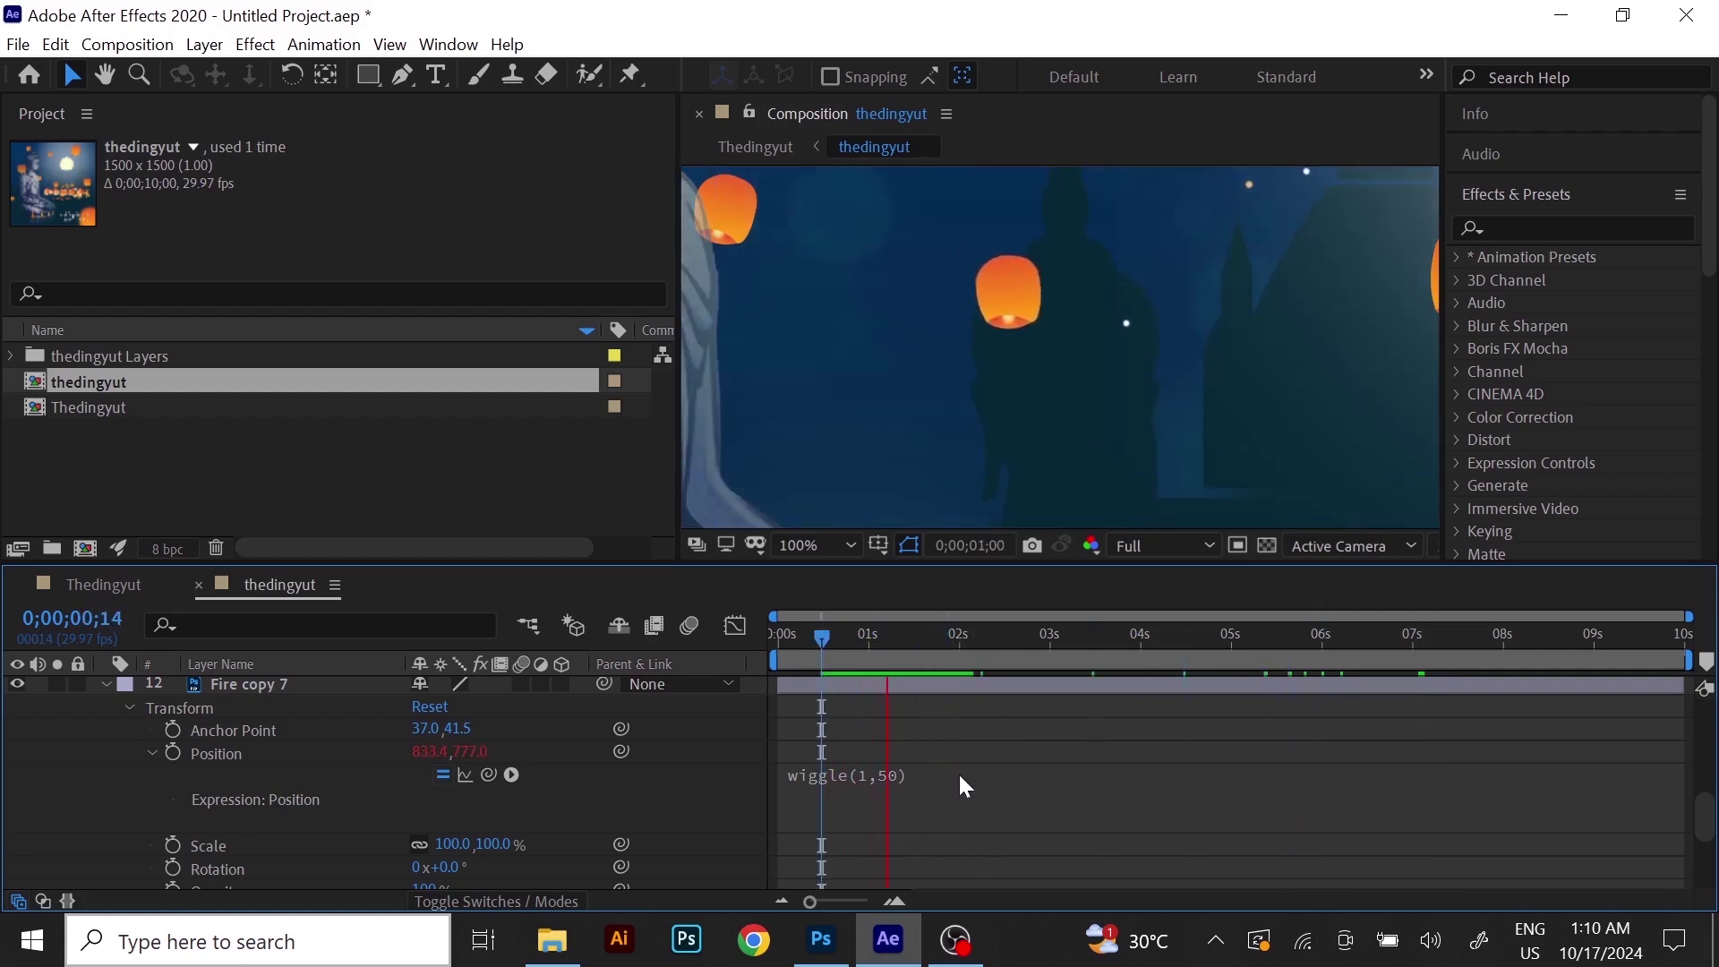
{"action": "left_click", "coordinate": [890, 780]}
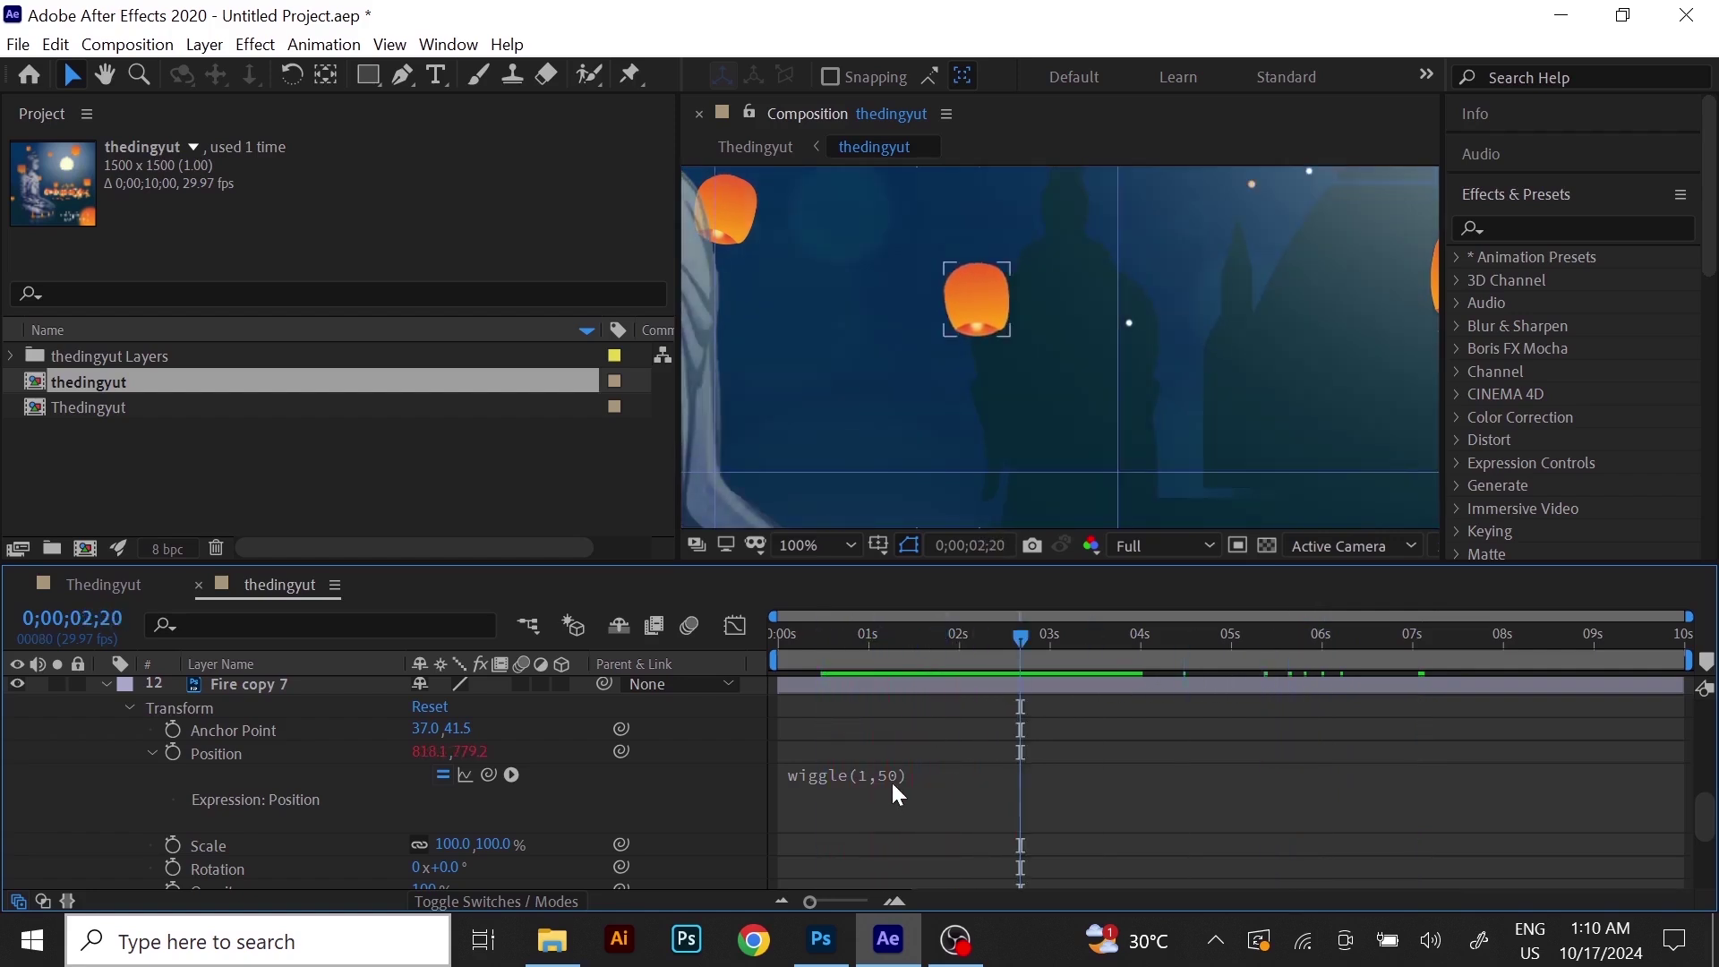
Change the Fire copy 7 Position expression to wiggle(0.5,30).
{"action": "left_click", "coordinate": [908, 773]}
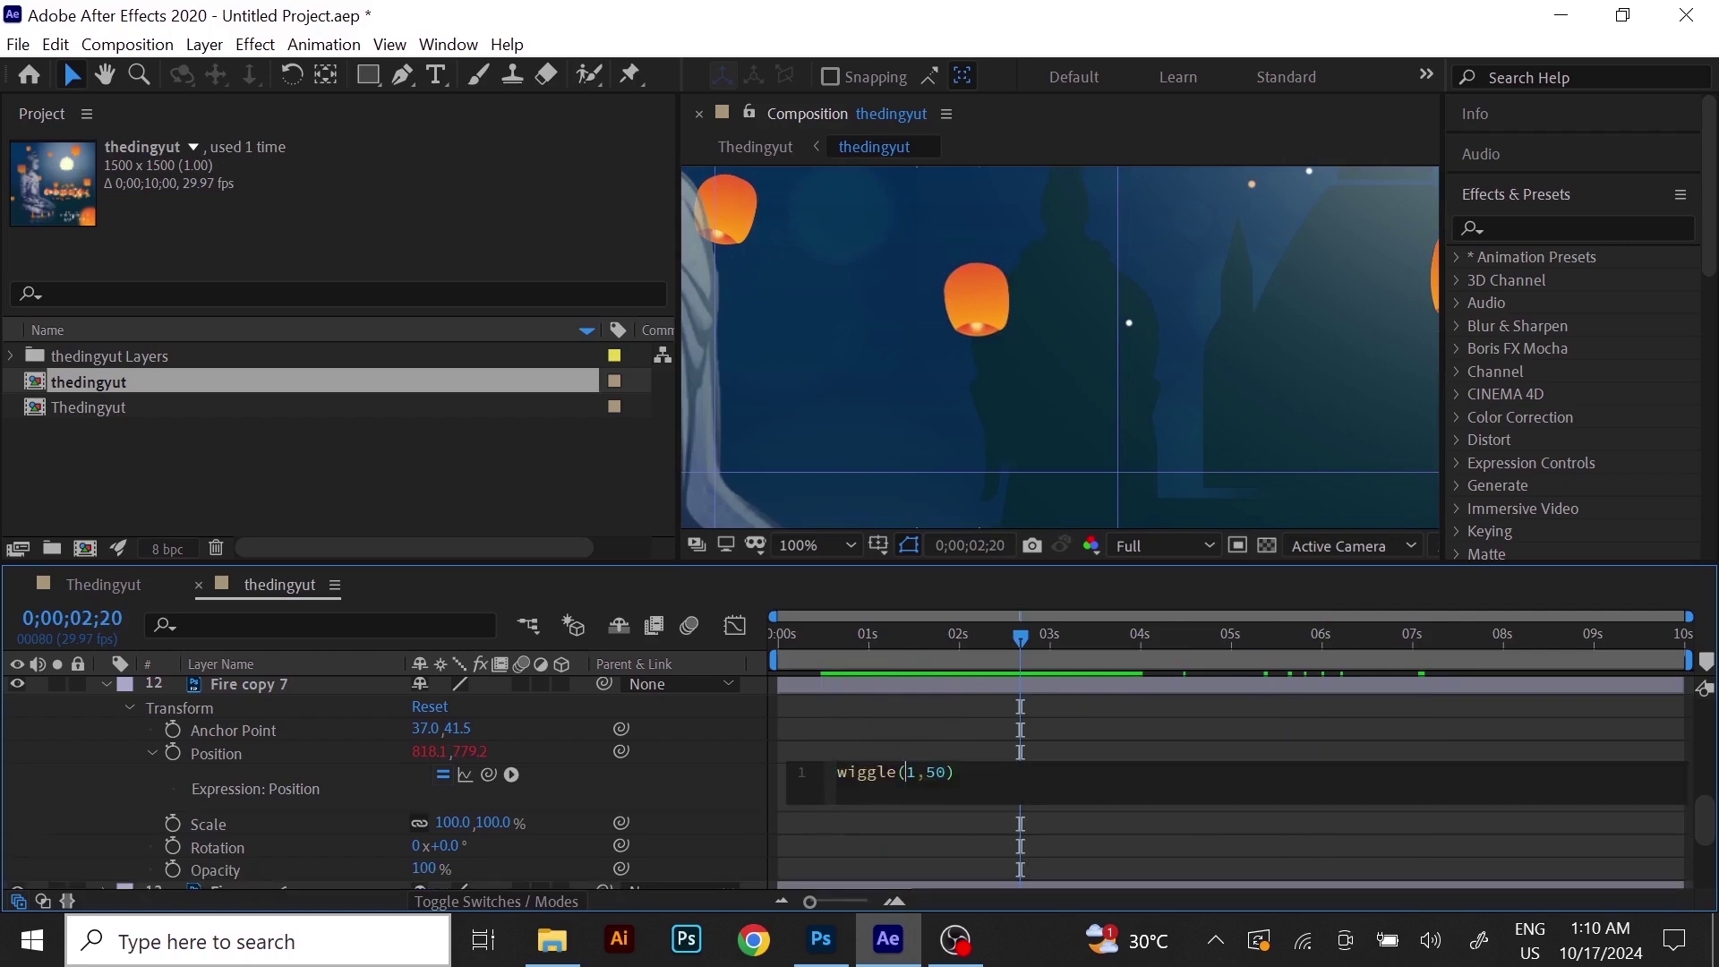
{"action": "double_click", "coordinate": [910, 772]}
{"action": "type", "text": "0.5"}
{"action": "left_click_drag", "start_coordinate": [946, 773], "coordinate": [957, 773]}
{"action": "type", "text": "3"}
{"action": "left_click", "coordinate": [983, 773]}
Preview the Fire copy 7 lantern's adjusted wiggle from 0;00;01;06.
{"action": "left_click_drag", "start_coordinate": [1019, 637], "coordinate": [887, 671]}
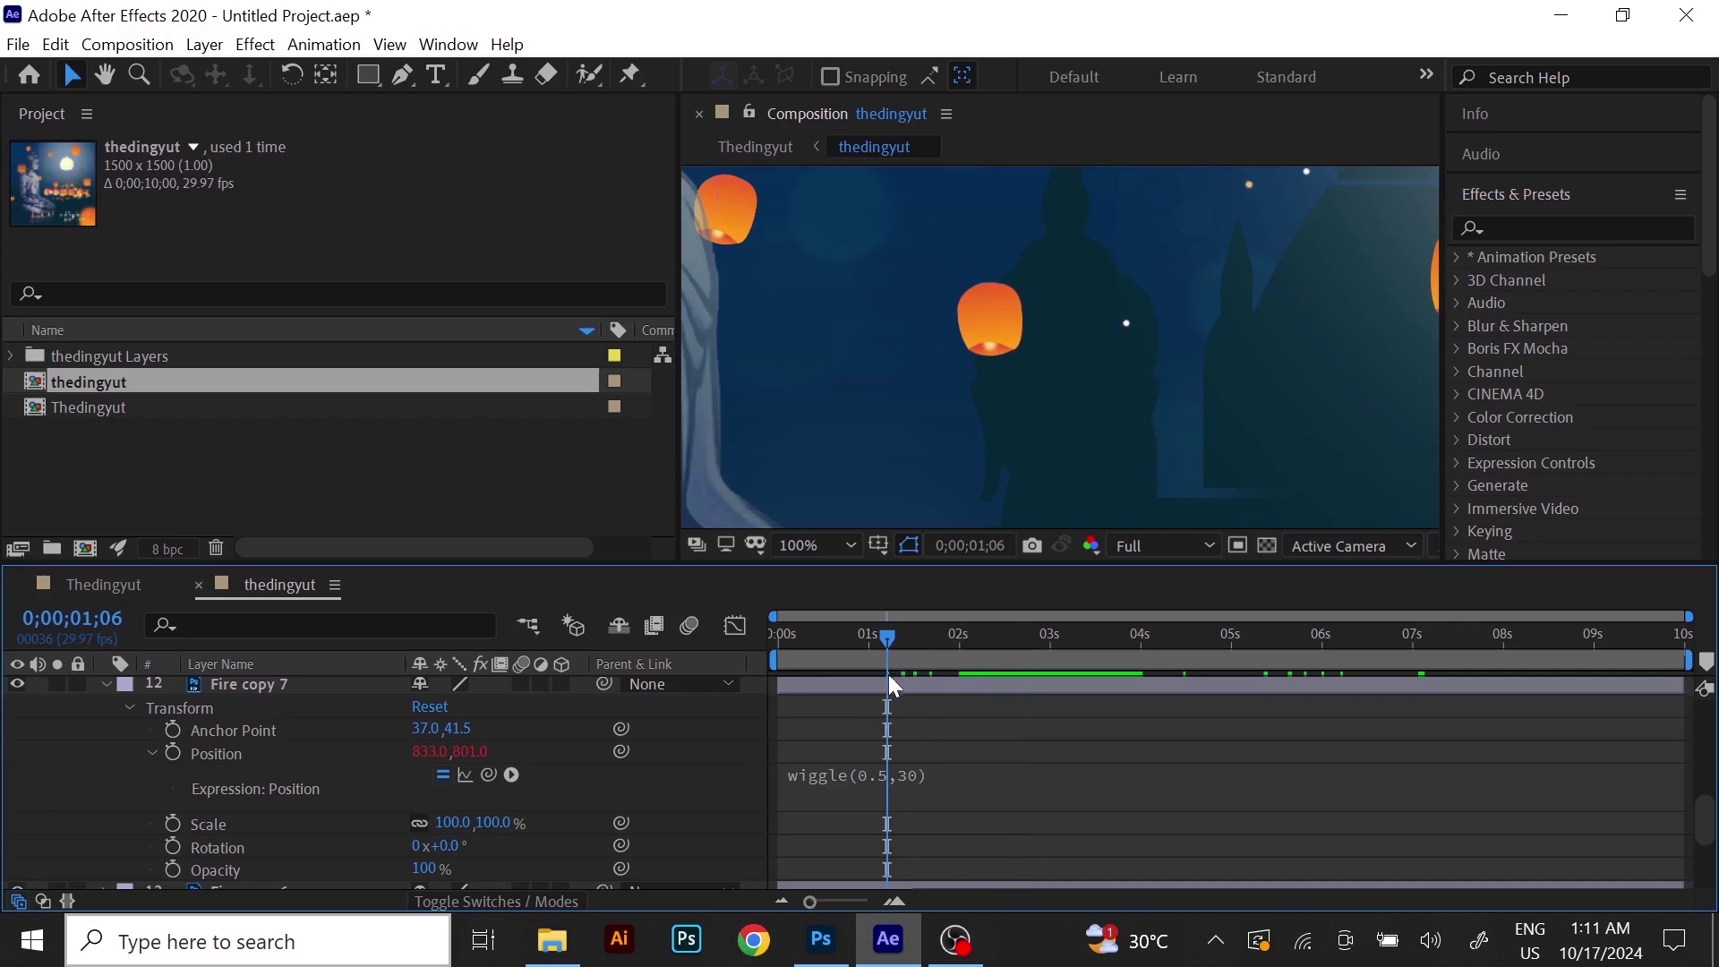
{"action": "key", "text": "space"}
{"action": "key", "text": "space"}
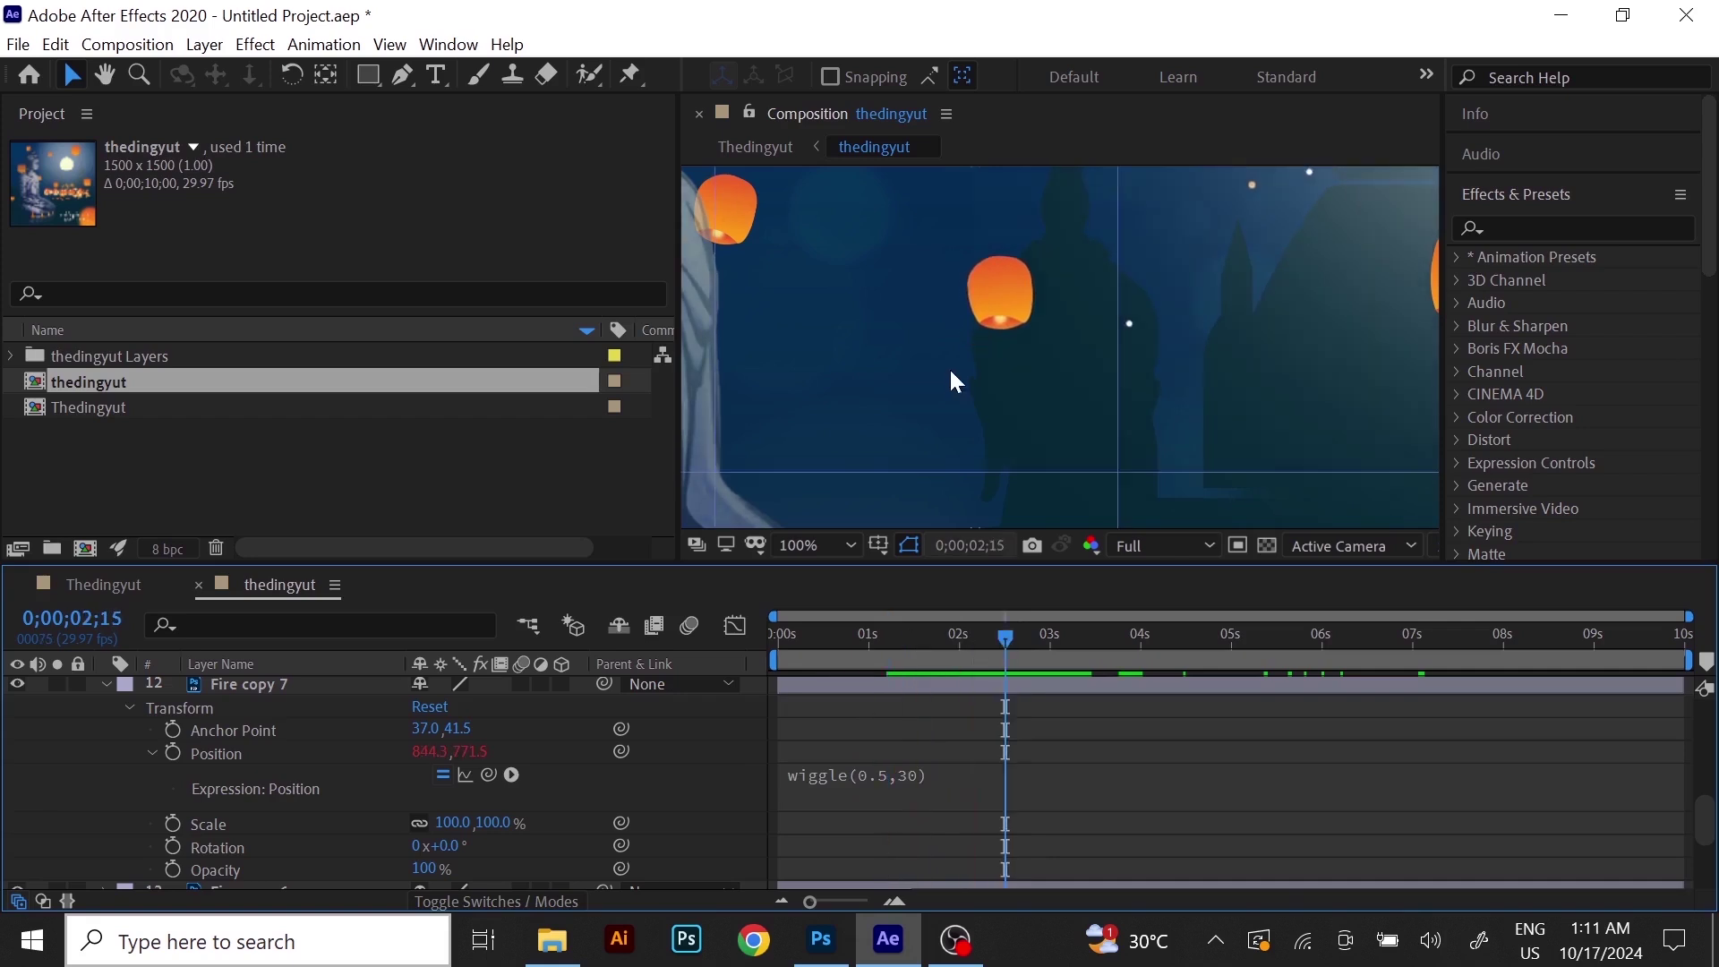
Fit the whole poster in view and preview the thedingyut composition twice from 0;00;00;00.
{"action": "scroll", "coordinate": [951, 372], "scroll_direction": "down", "scroll_amount": 4}
{"action": "left_click_drag", "start_coordinate": [1034, 298], "coordinate": [1016, 314]}
{"action": "left_click_drag", "start_coordinate": [1006, 638], "coordinate": [779, 712]}
{"action": "key", "text": "space"}
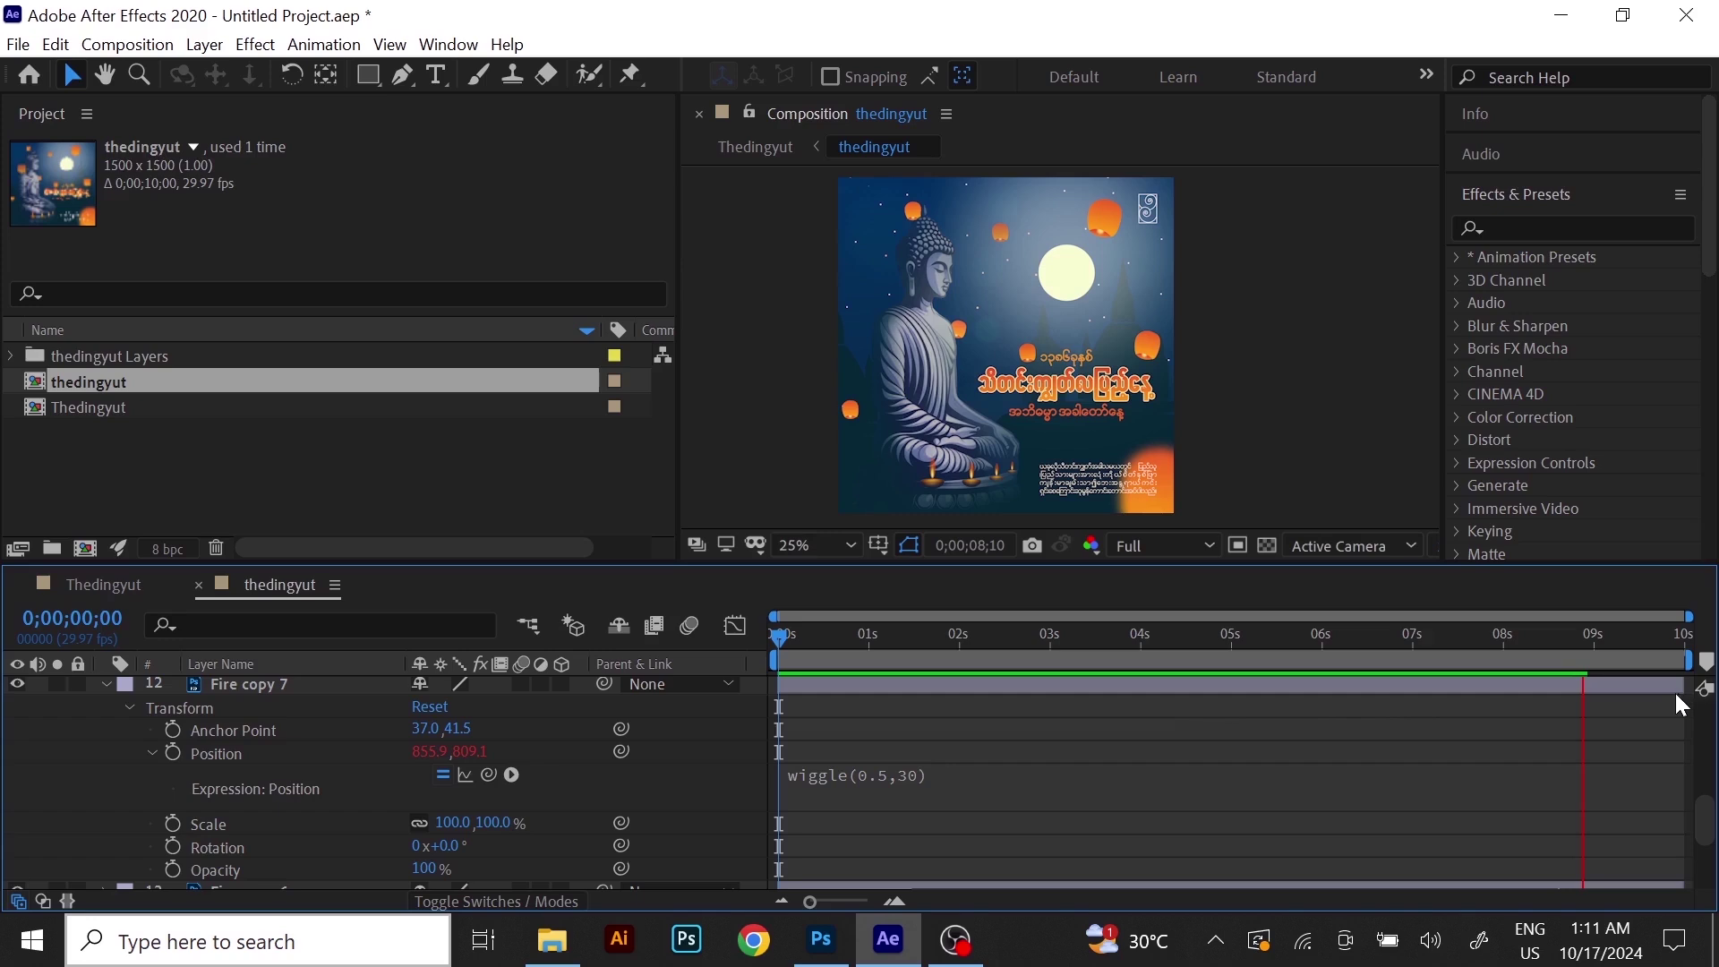
{"action": "key", "text": "space"}
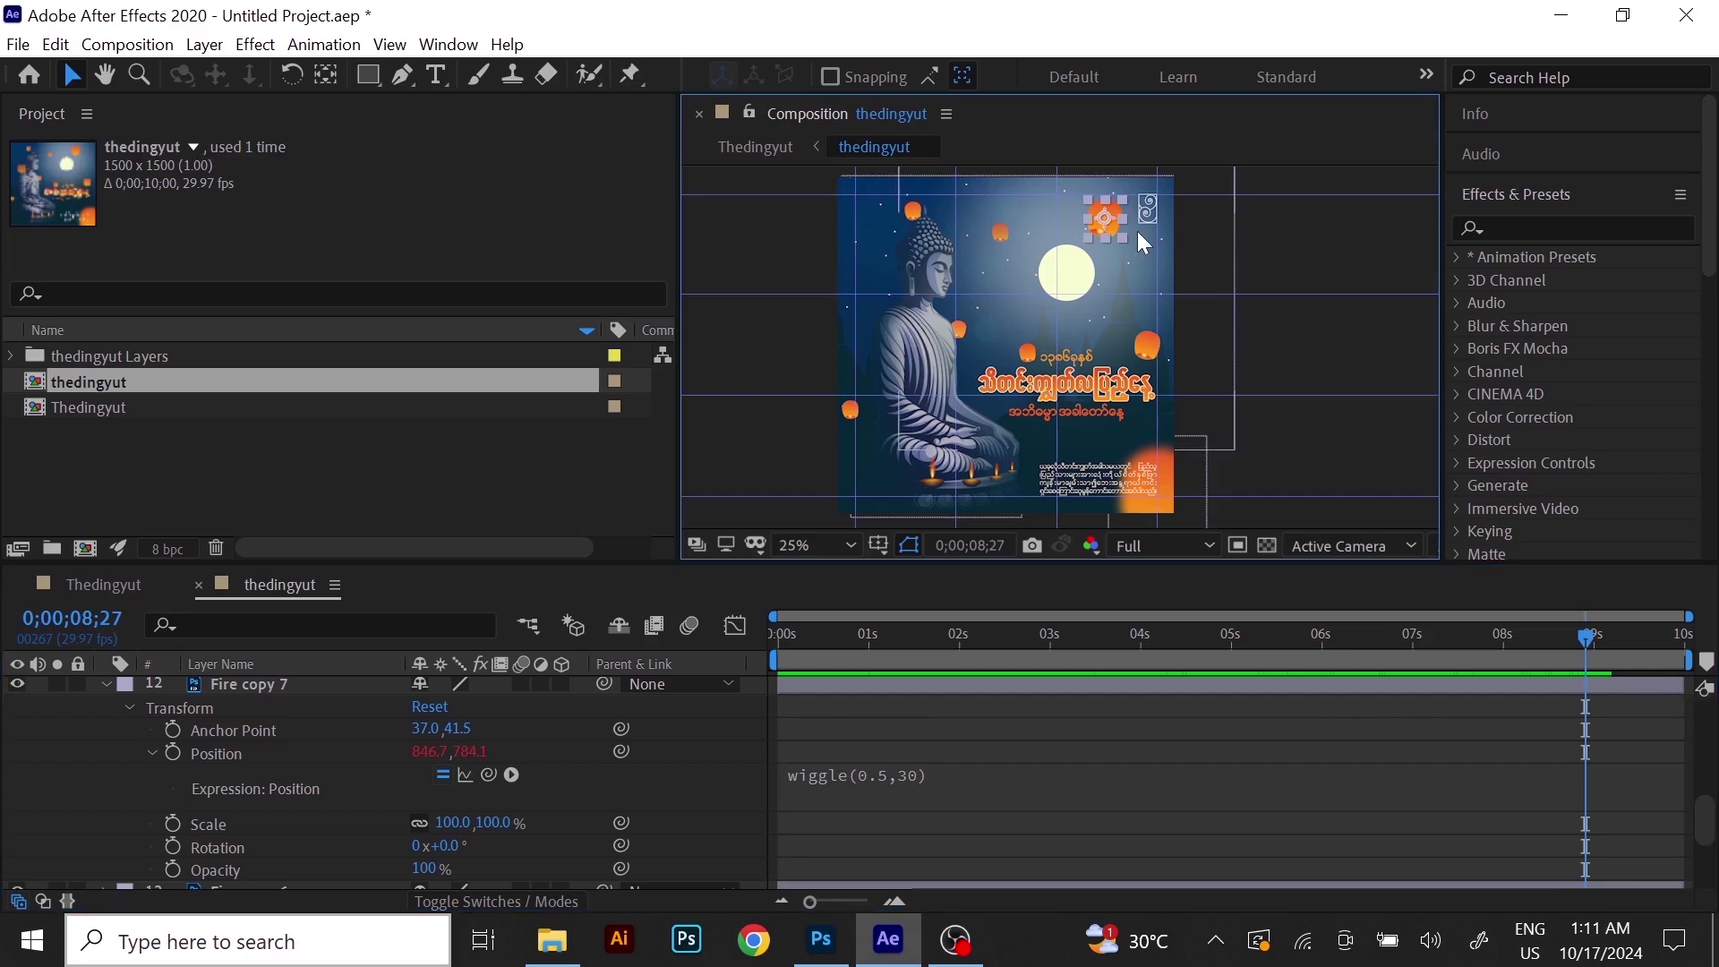
{"action": "left_click_drag", "start_coordinate": [1502, 648], "coordinate": [744, 729]}
{"action": "key", "text": "space"}
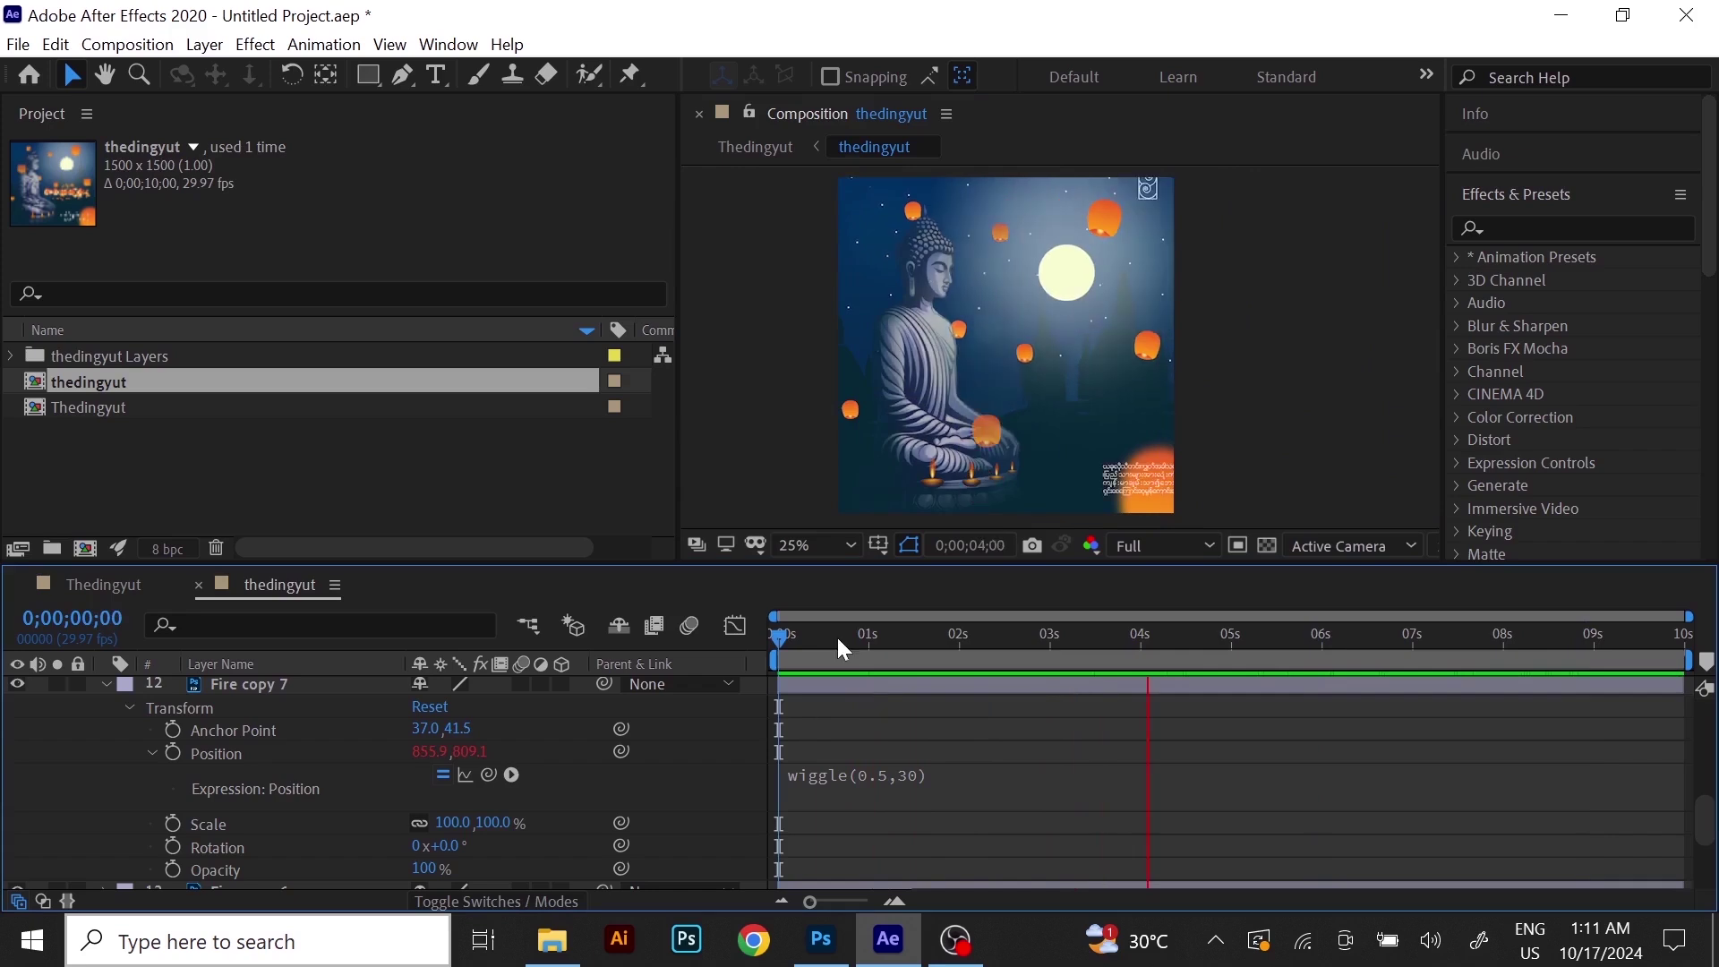
{"action": "key", "text": "space"}
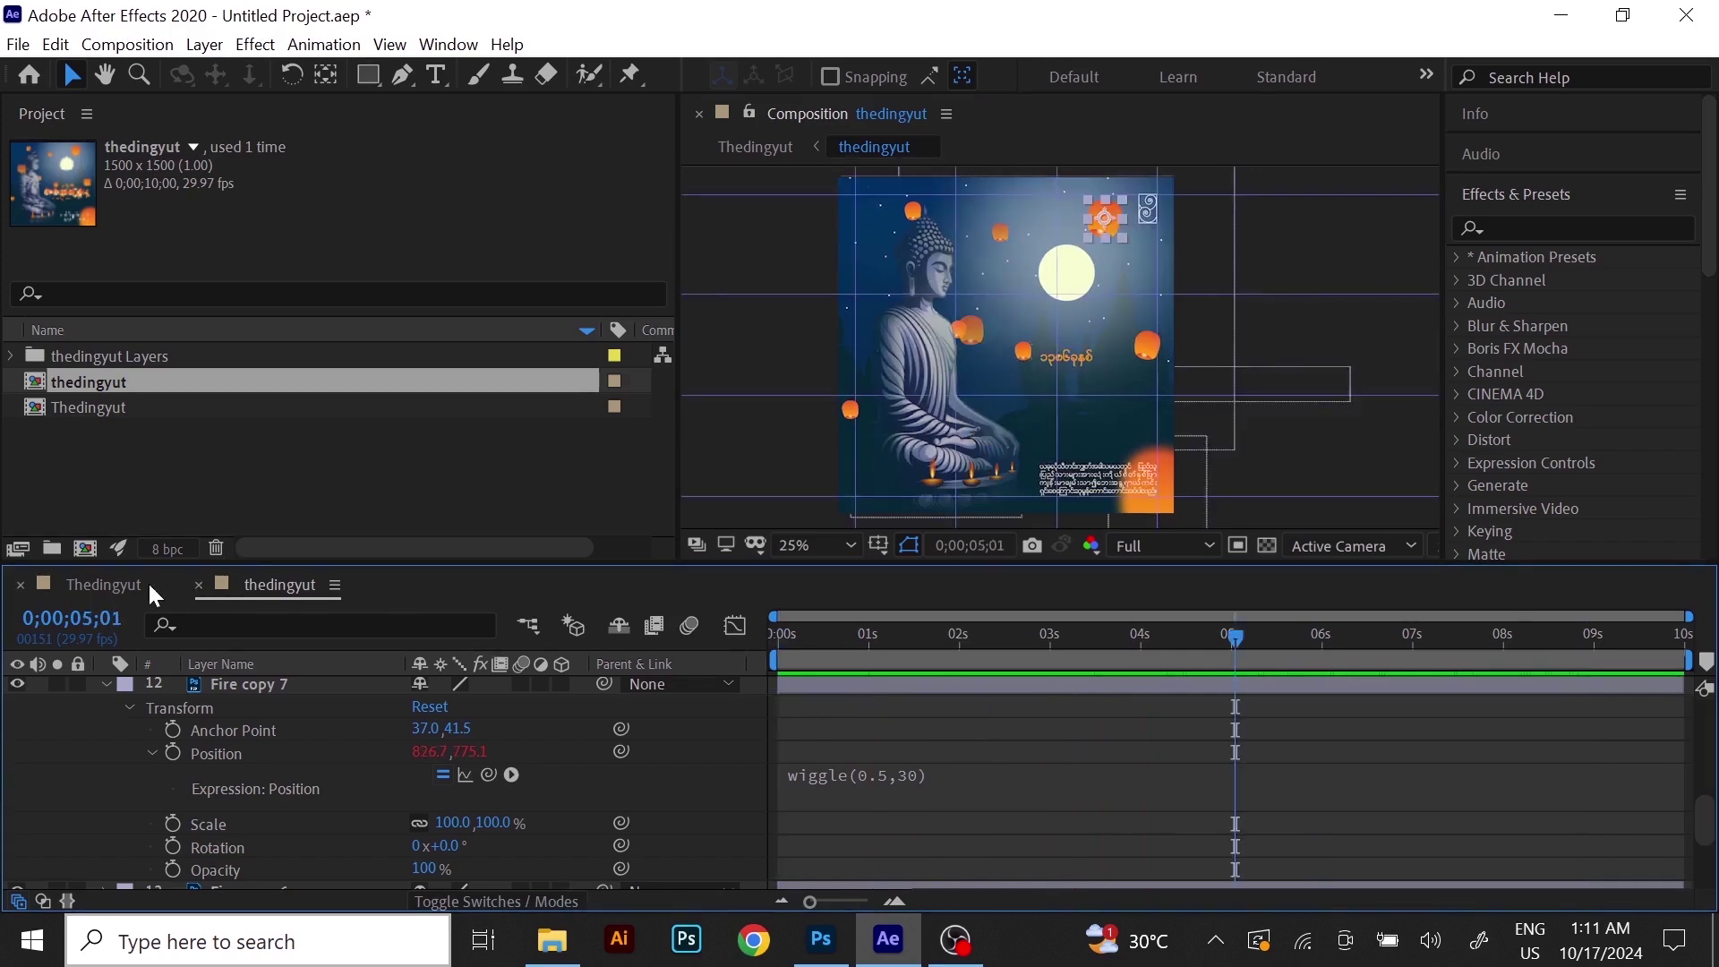
Switch to the parent Thedingyut composition and preview the animation from 0;00;00;00.
{"action": "left_click", "coordinate": [147, 582]}
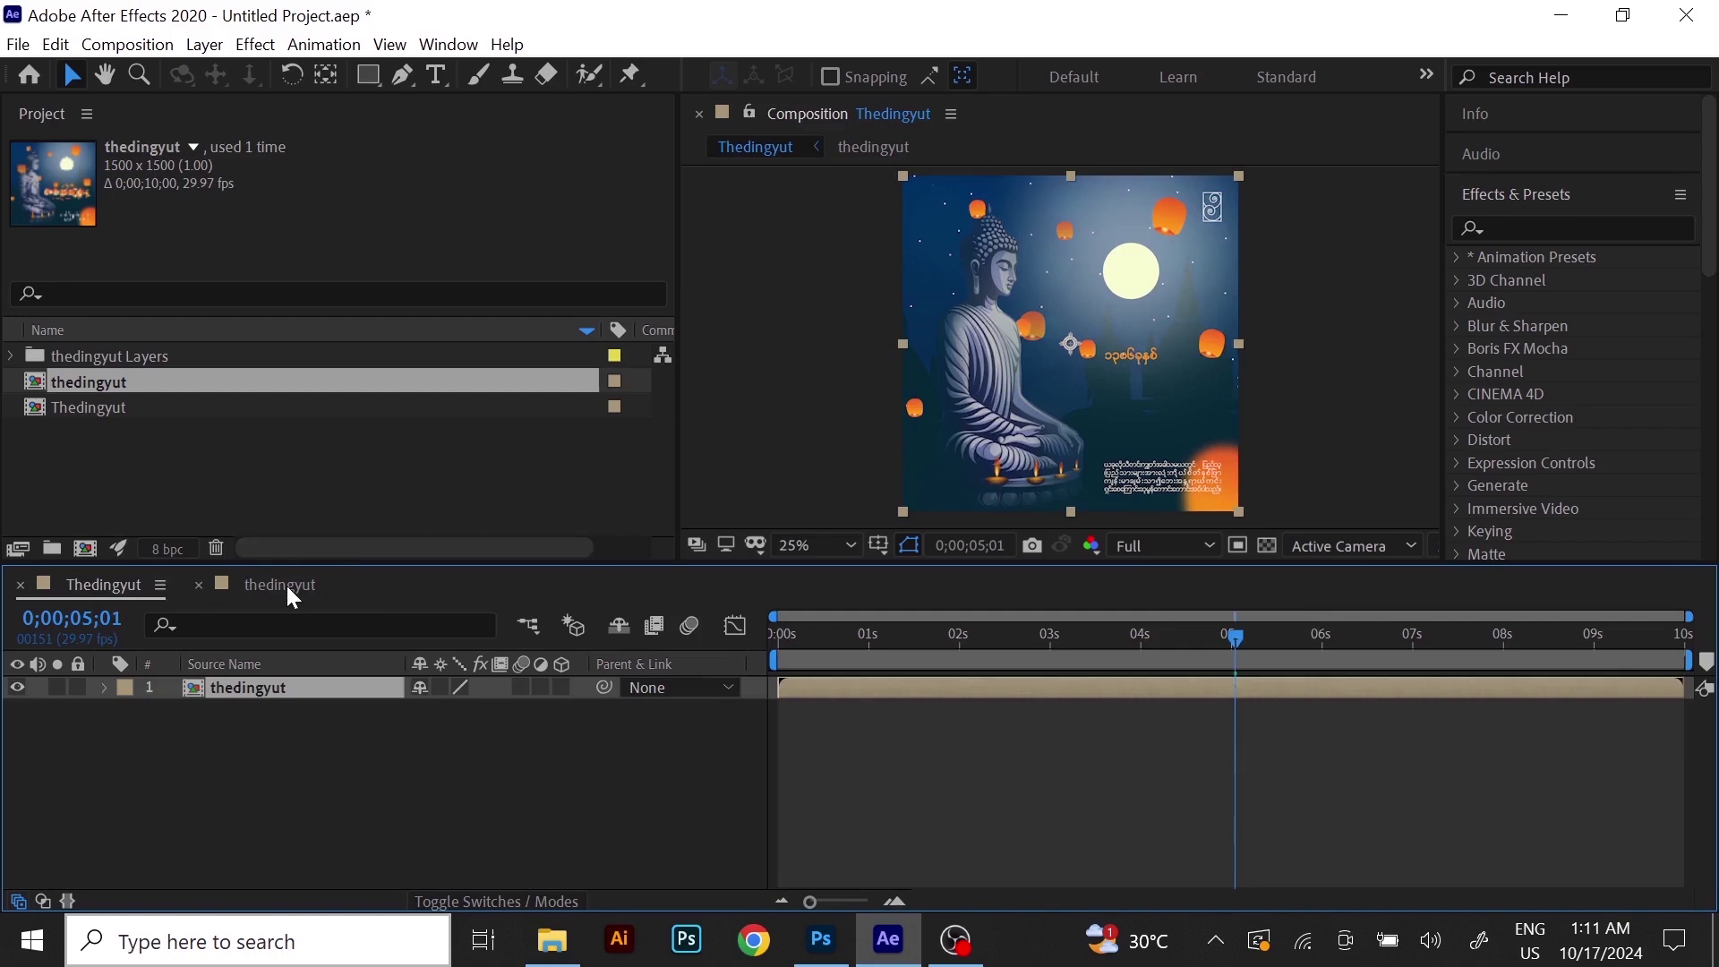
{"action": "left_click", "coordinate": [280, 586]}
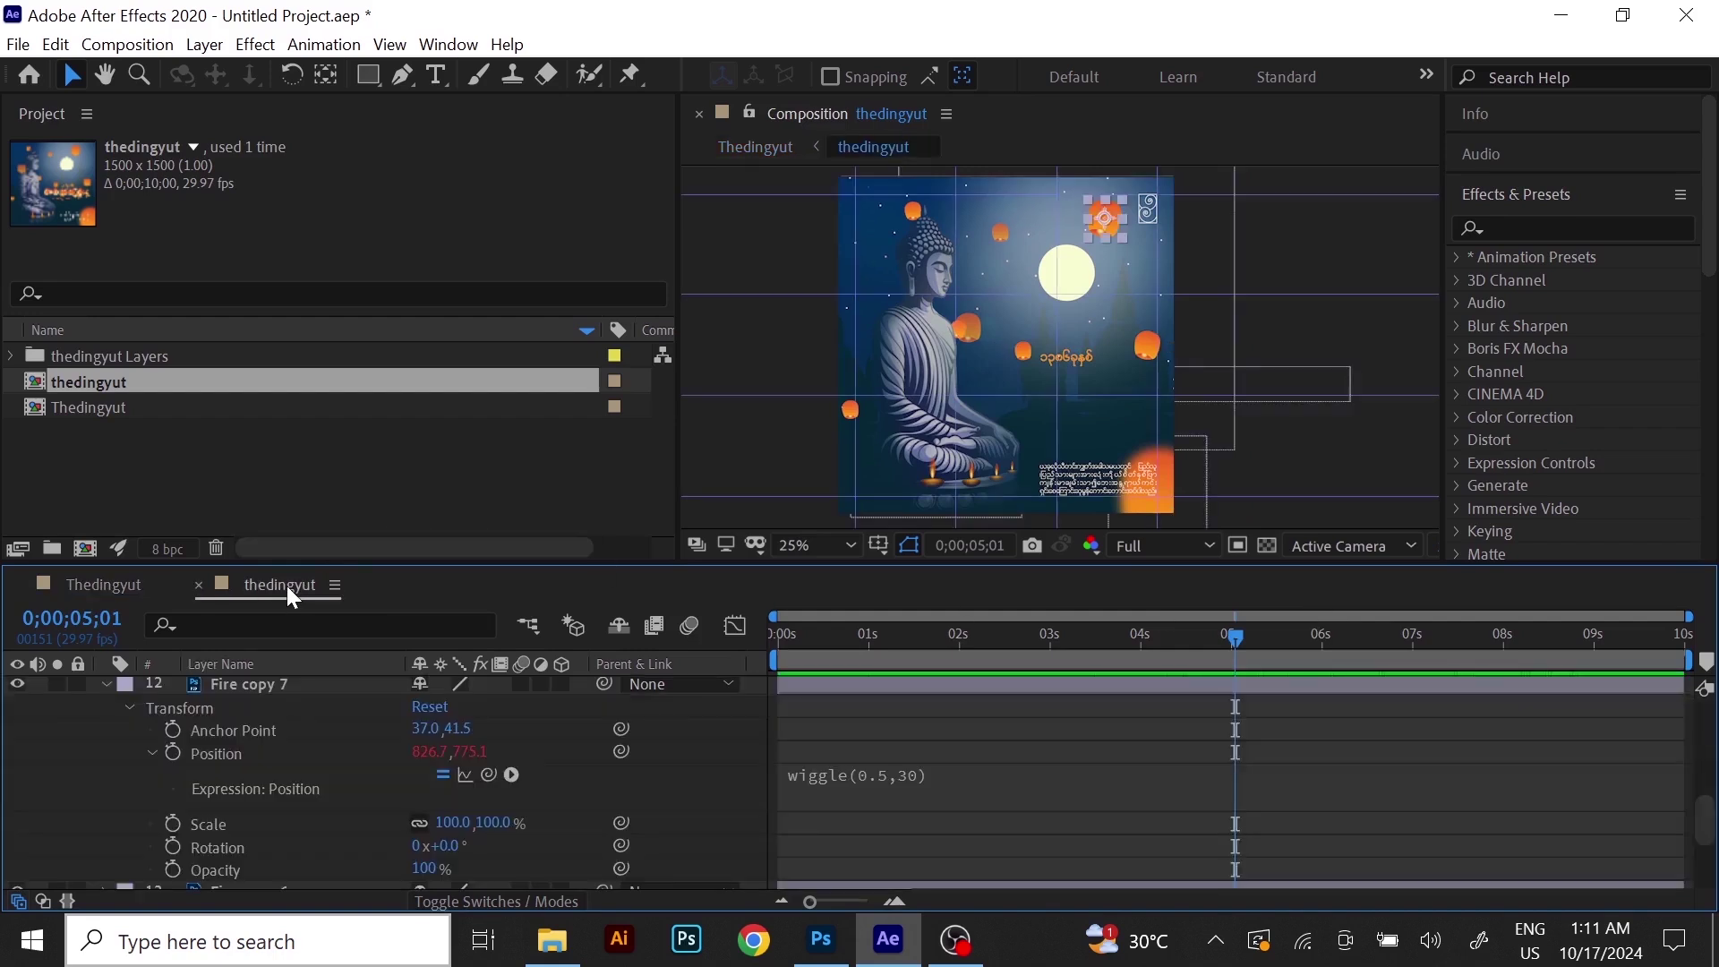
{"action": "left_click", "coordinate": [96, 584]}
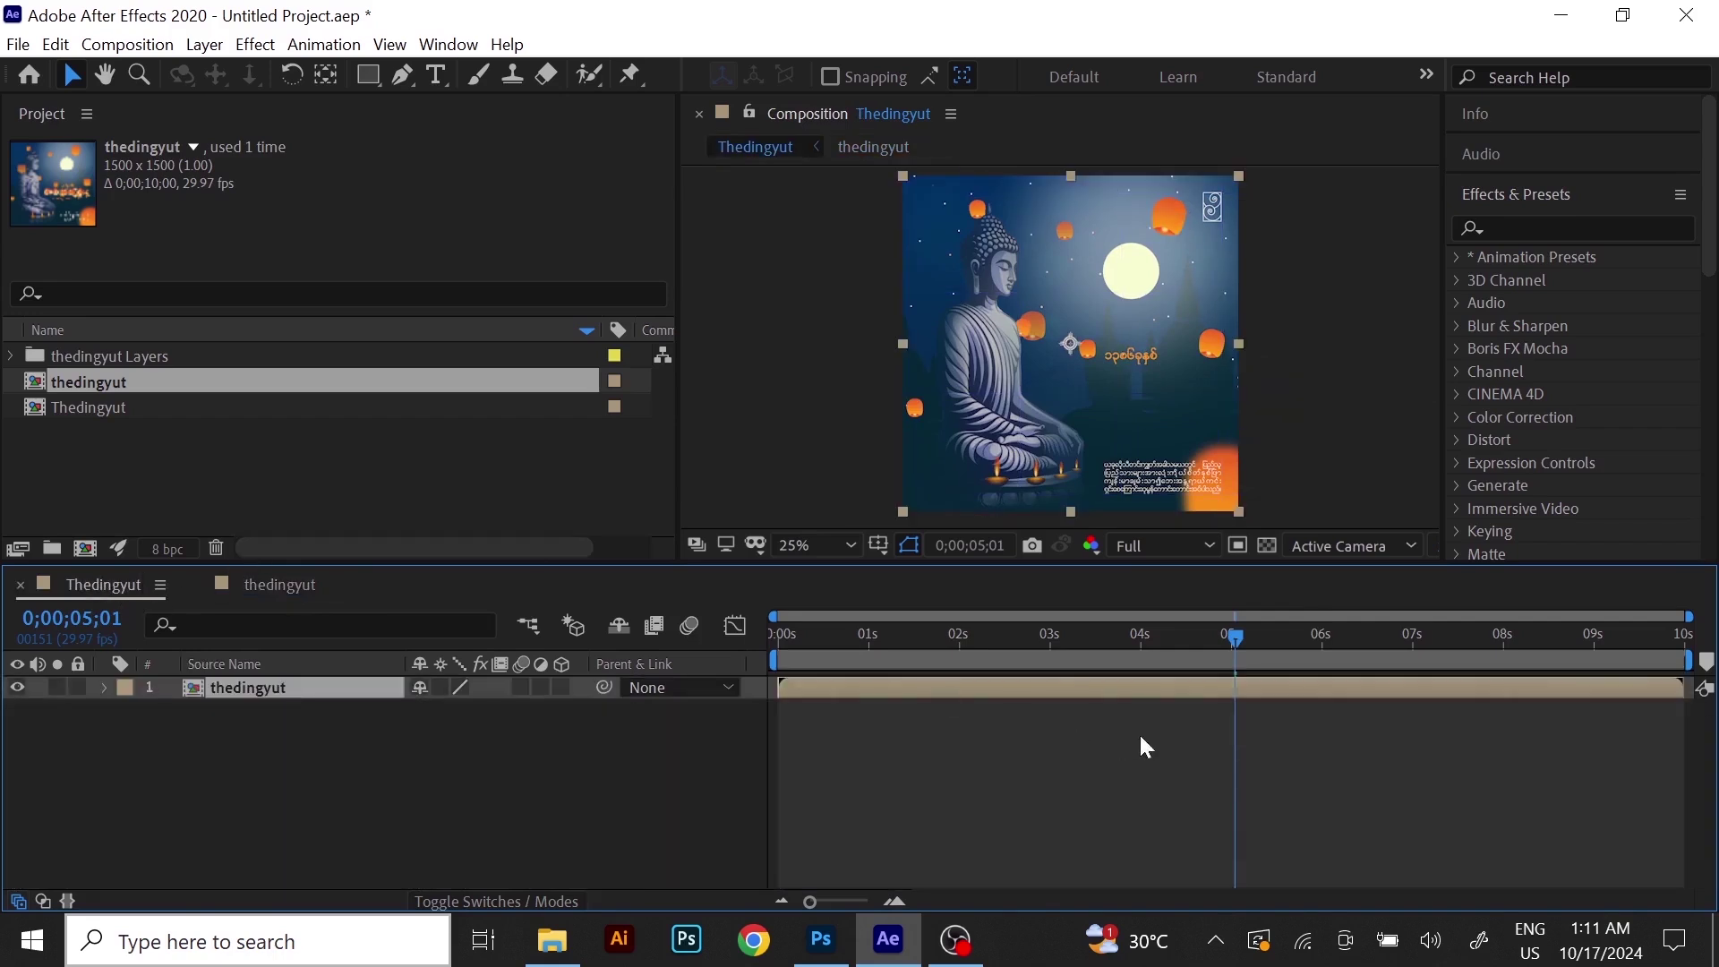
{"action": "left_click_drag", "start_coordinate": [1238, 642], "coordinate": [683, 709]}
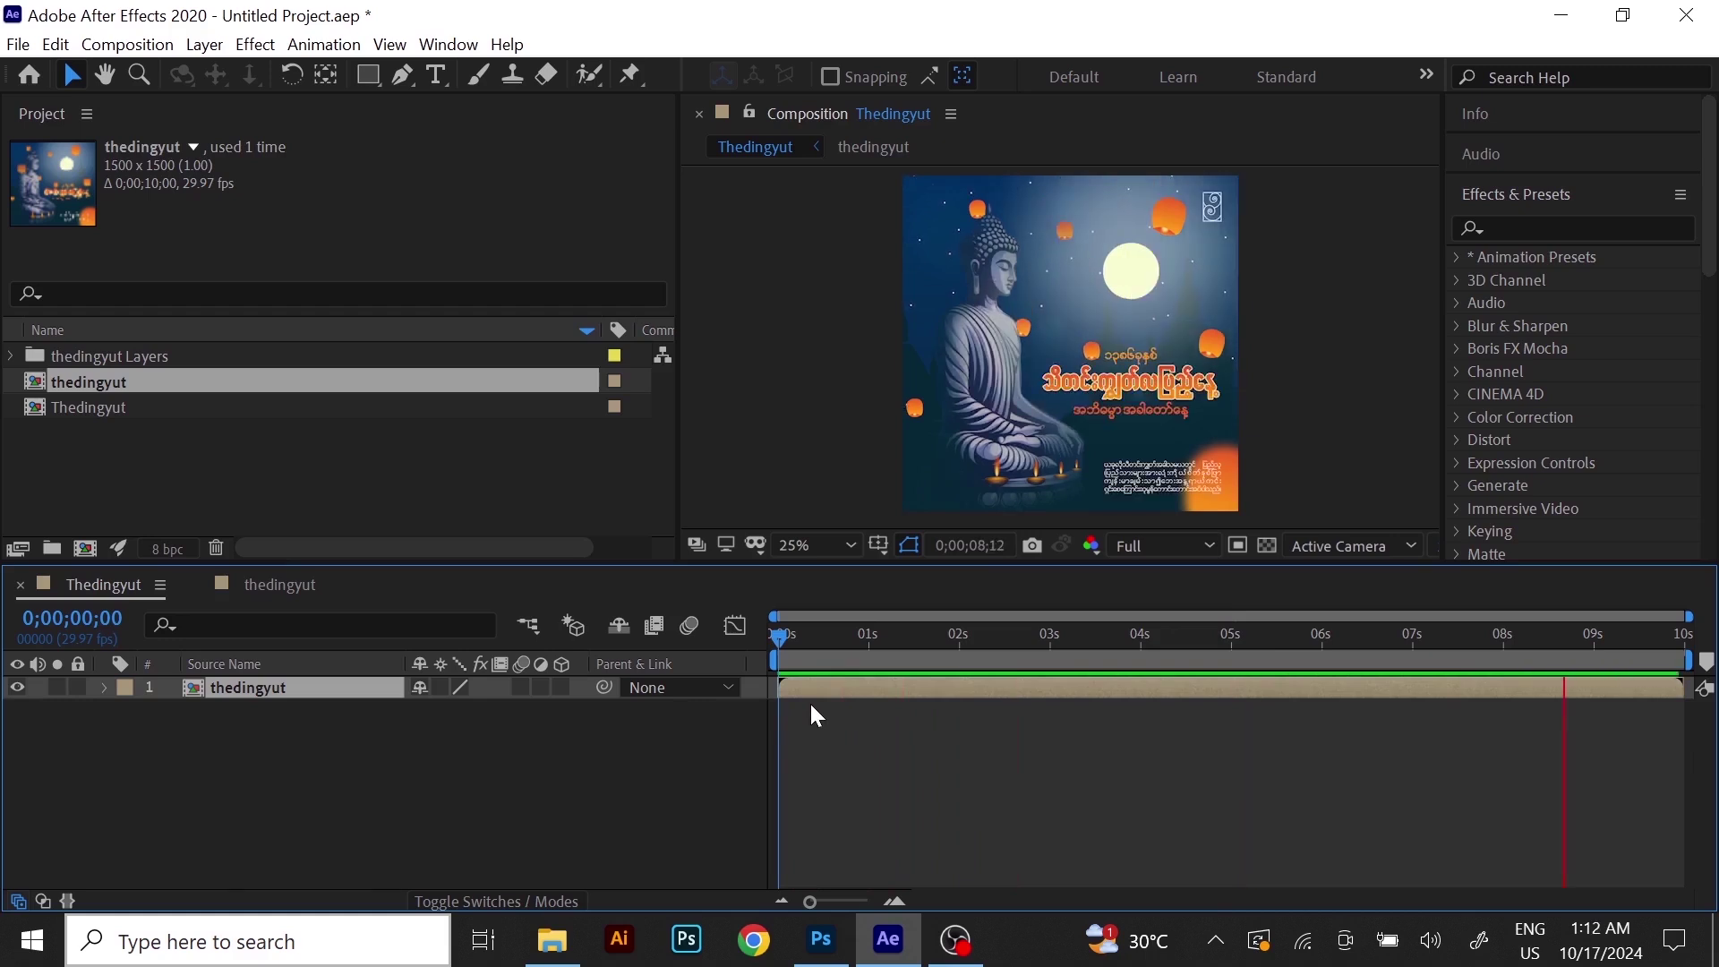
{"action": "key", "text": "space"}
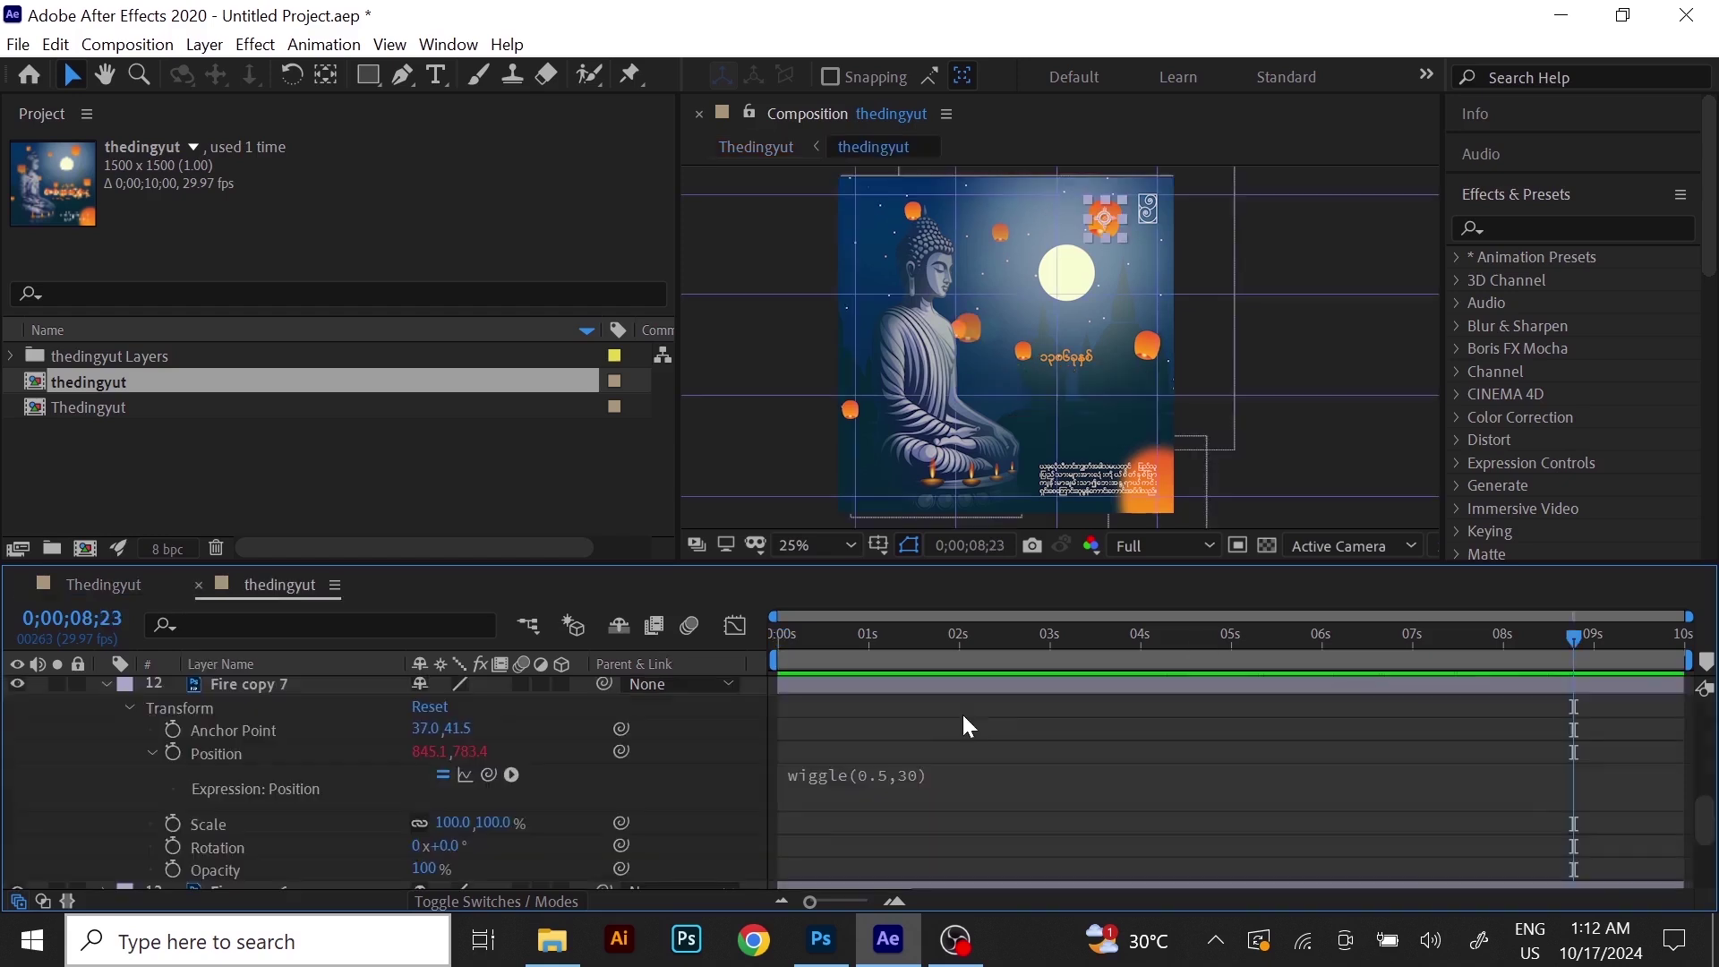
Collapse the Fire copy 7 layer's properties and return to the start of the thedingyut layer list.
{"action": "left_click", "coordinate": [129, 707]}
{"action": "left_click", "coordinate": [104, 685]}
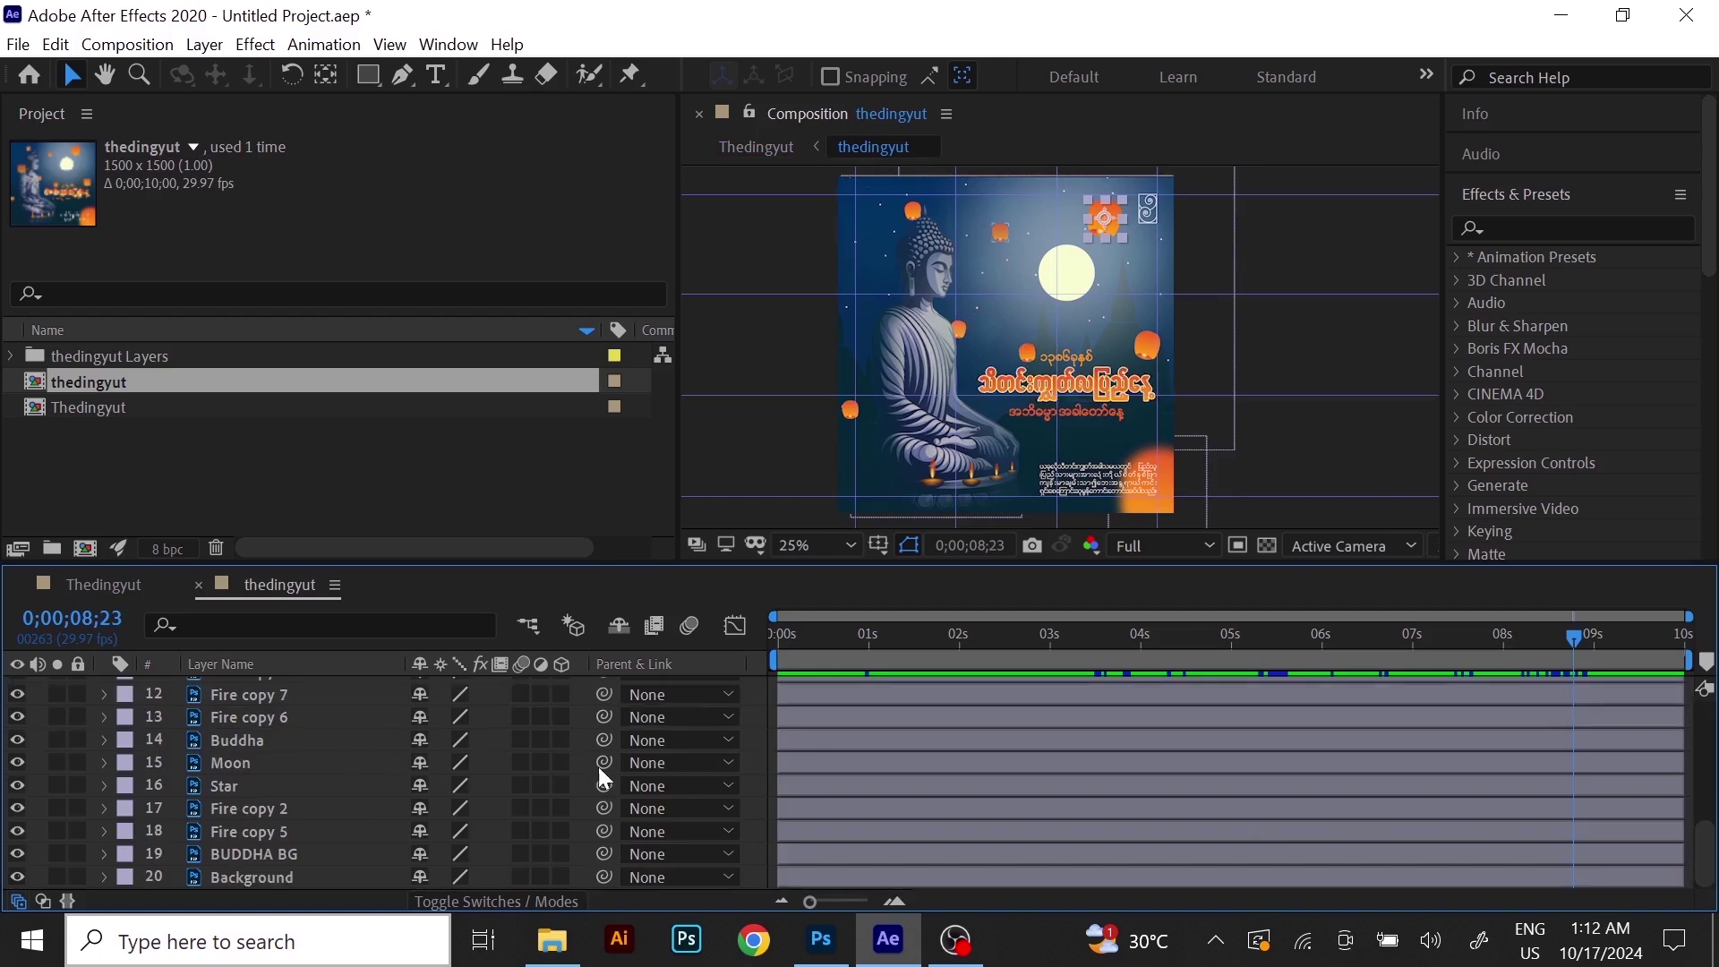
{"action": "scroll", "coordinate": [959, 768], "scroll_direction": "up", "scroll_amount": 5}
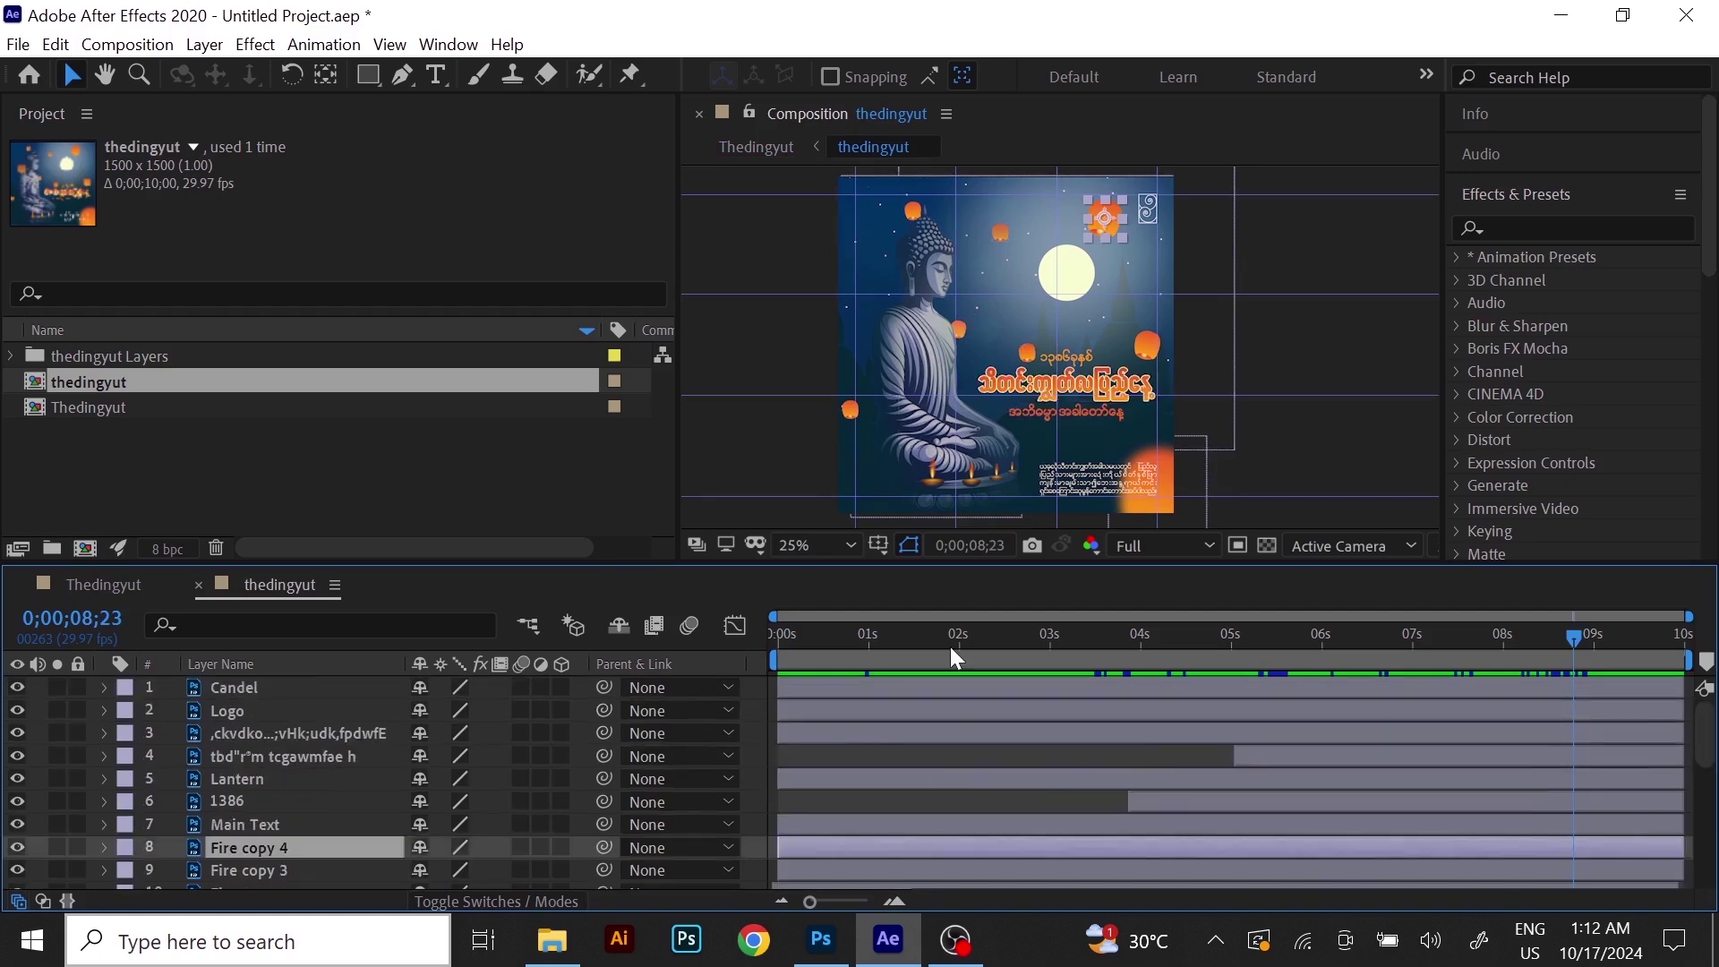
Clear the layer selection and check the lanterns at 0;00;07;25 and 0;00;08;23, returning to 0;00;00;00.
{"action": "left_click_drag", "start_coordinate": [1576, 638], "coordinate": [1489, 634]}
{"action": "left_click", "coordinate": [1338, 392]}
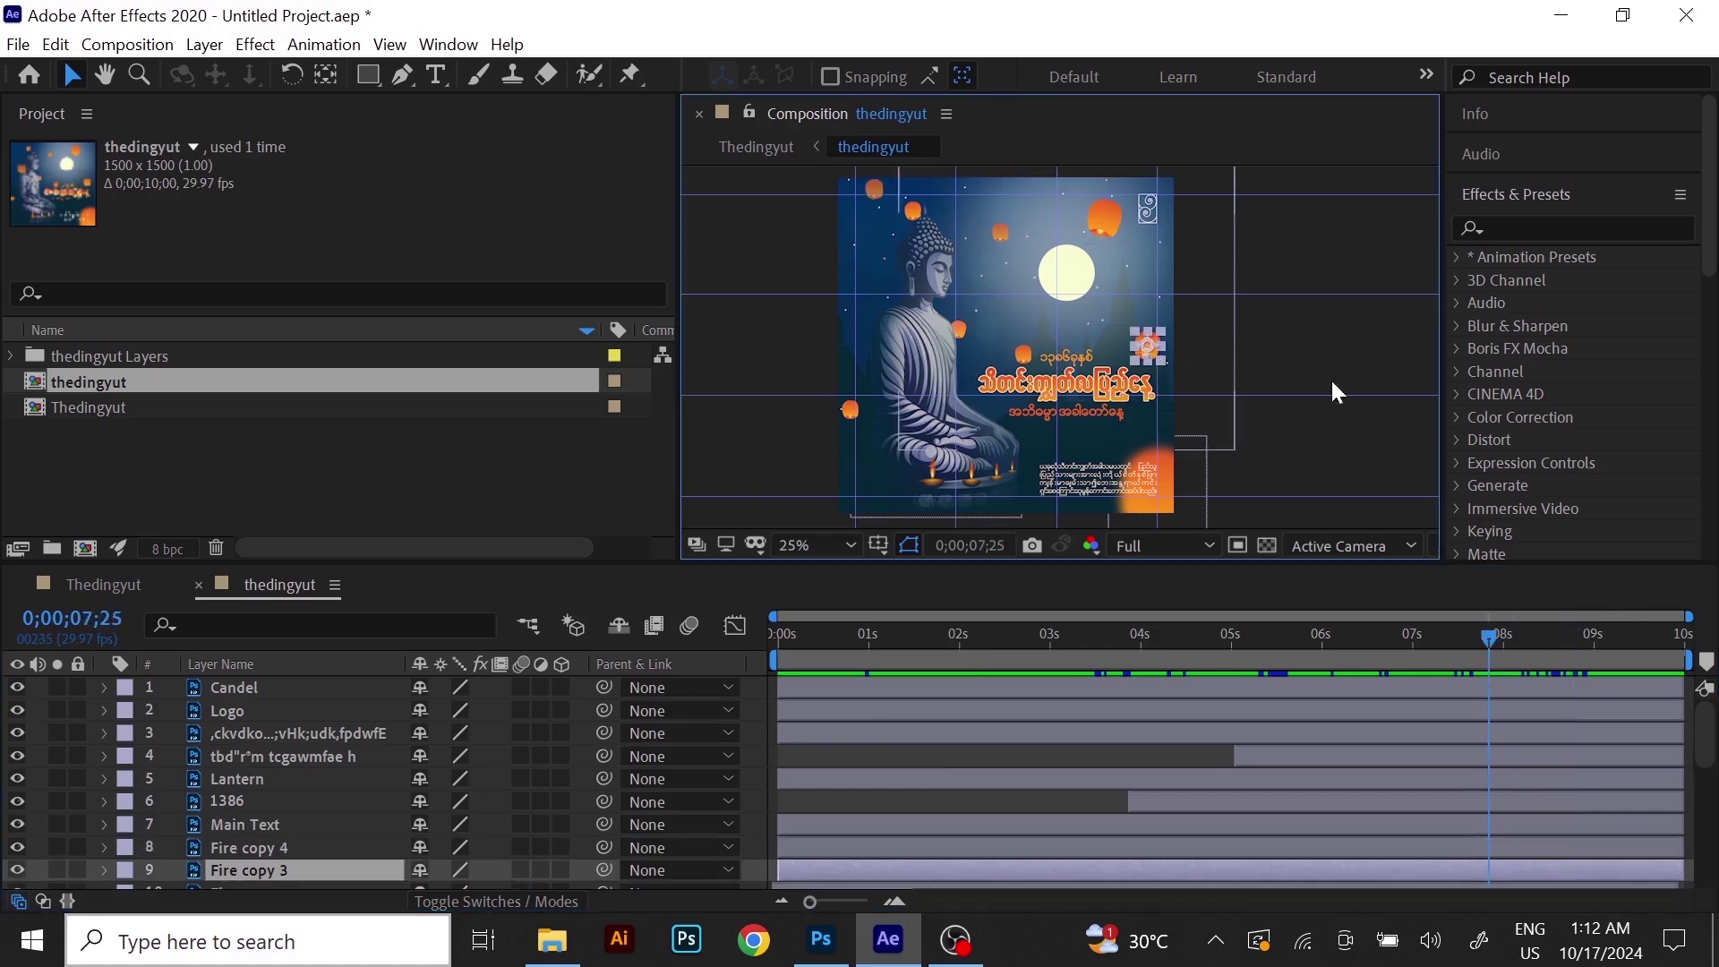
{"action": "left_click", "coordinate": [1303, 354]}
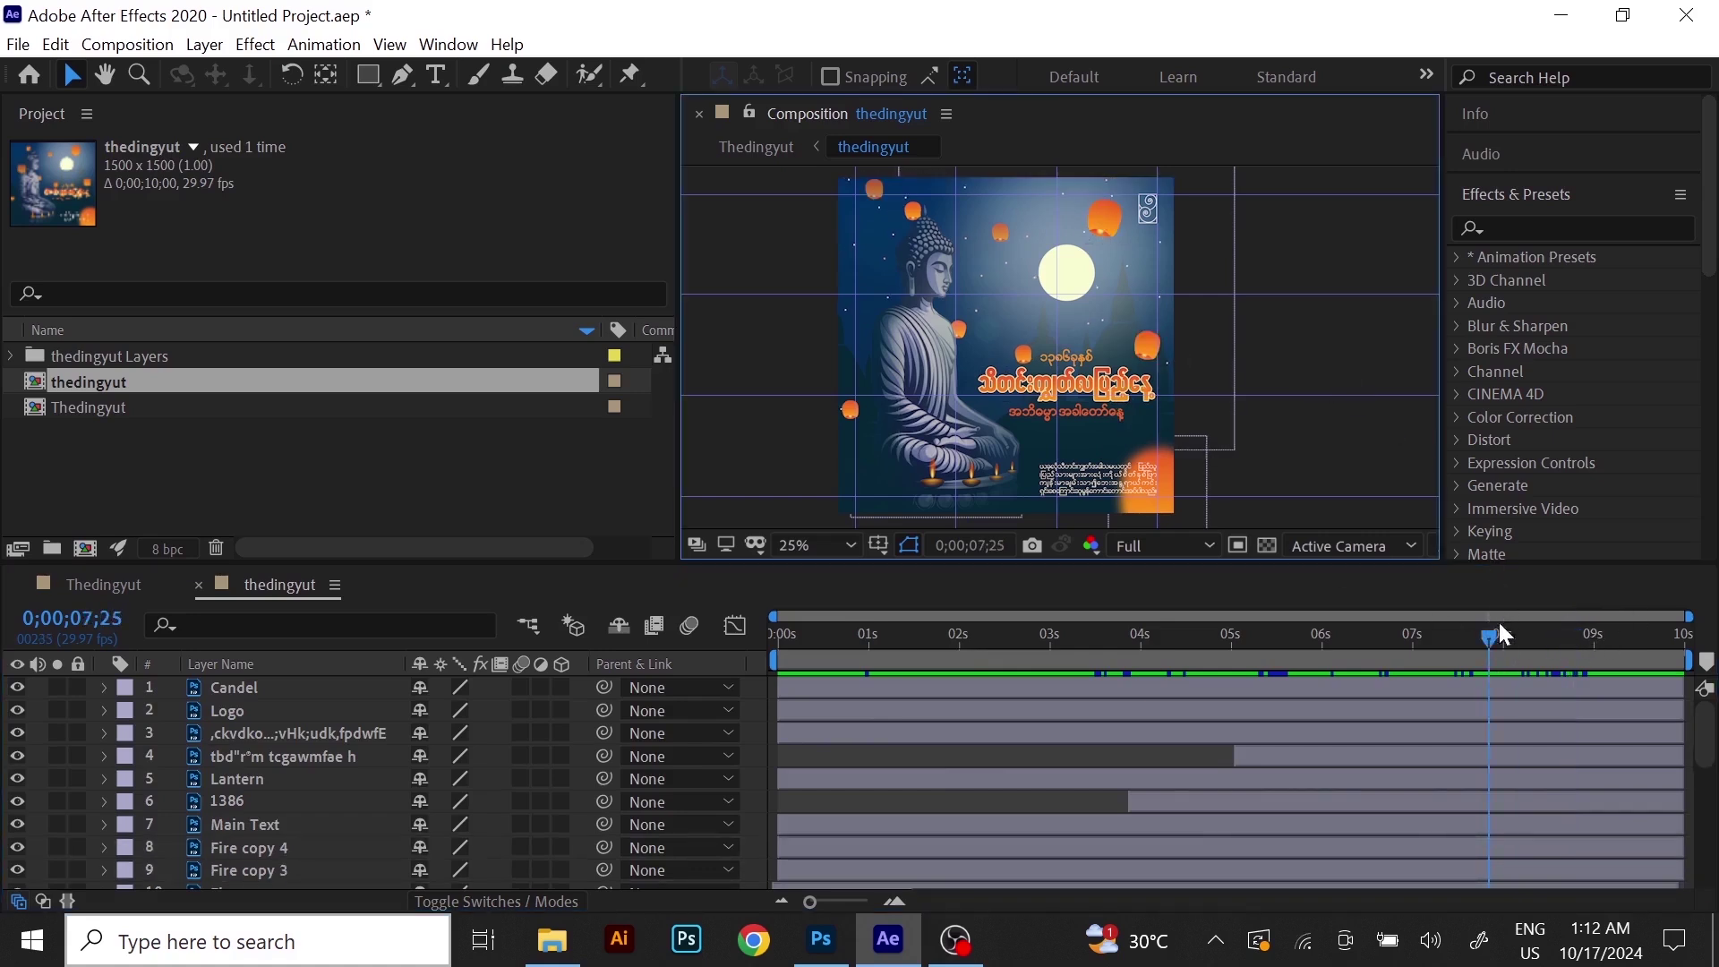
{"action": "left_click_drag", "start_coordinate": [1488, 637], "coordinate": [1574, 655]}
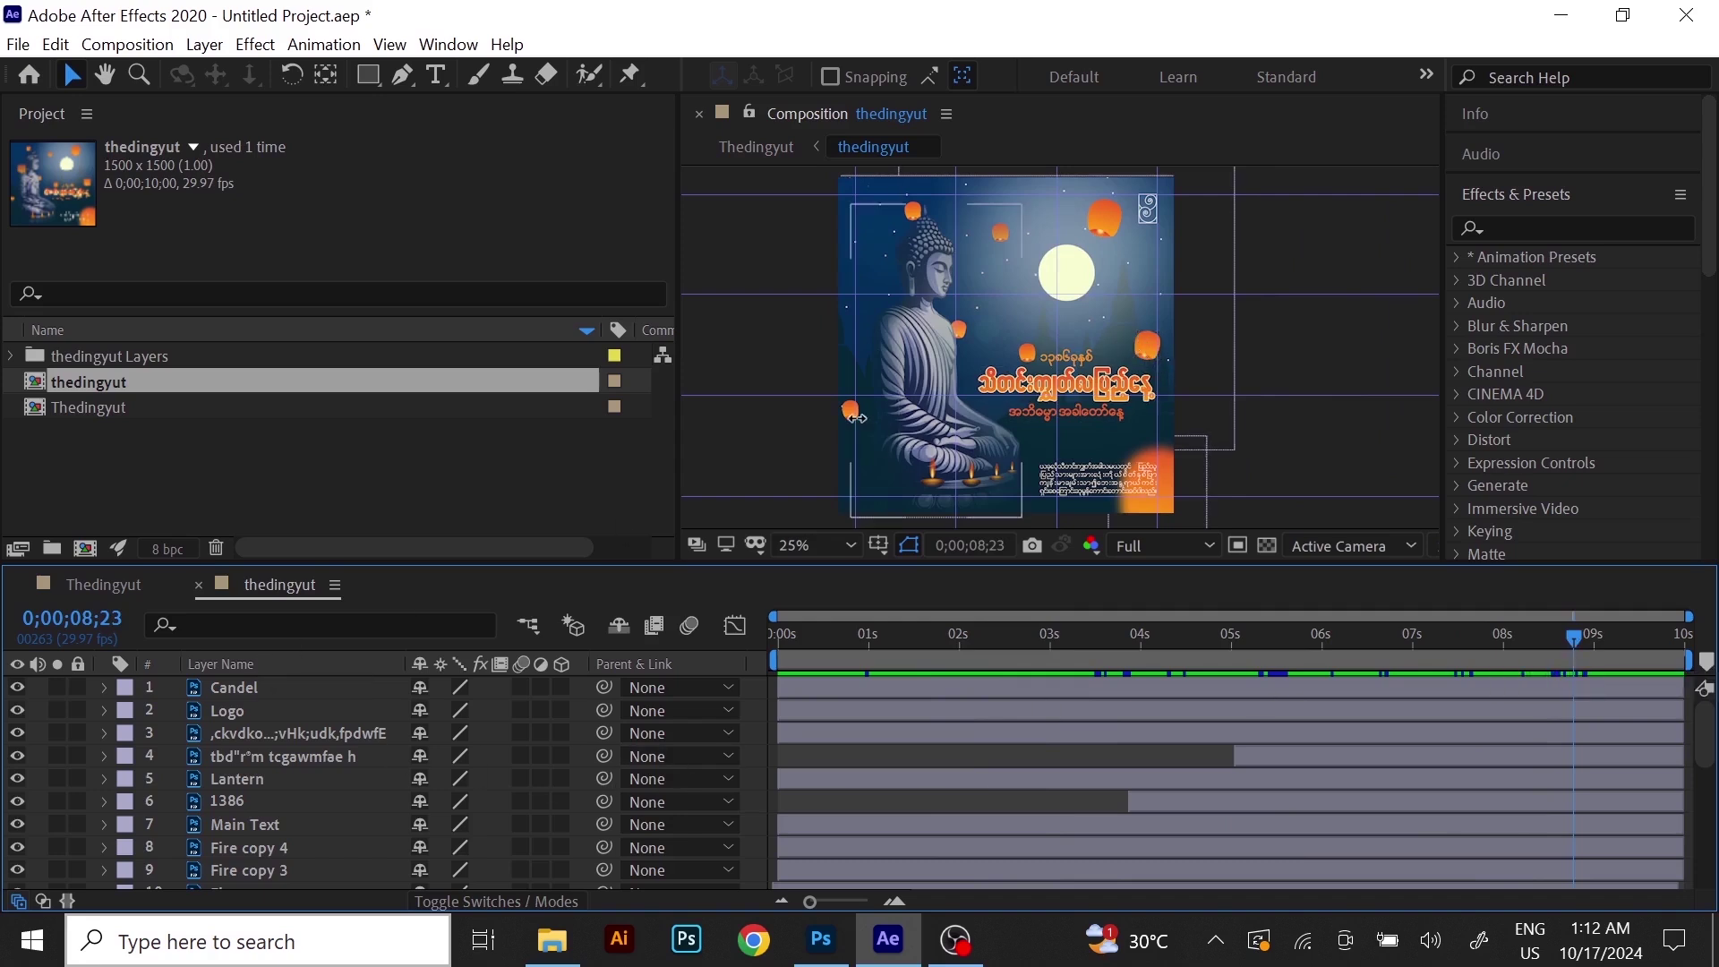
{"action": "left_click_drag", "start_coordinate": [1573, 636], "coordinate": [755, 663]}
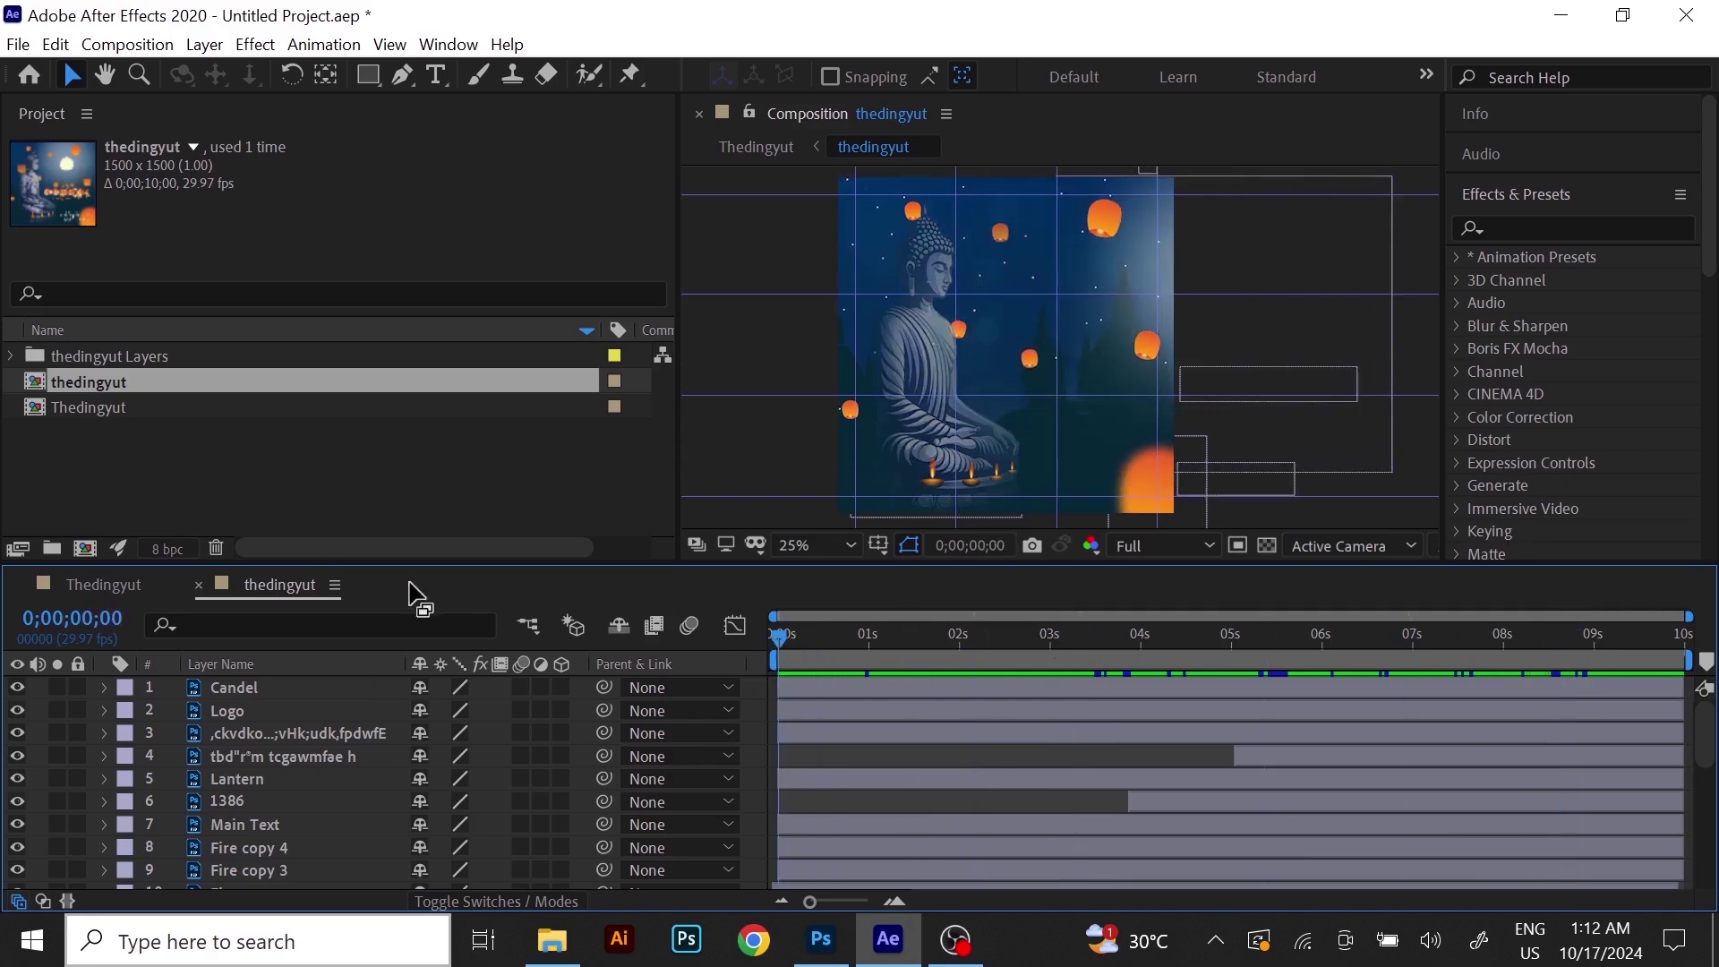
Compare the nested layer list with the parent Thedingyut composition and scrub the parent to 0;00;03;02.
{"action": "scroll", "coordinate": [268, 770], "scroll_direction": "down", "scroll_amount": 5}
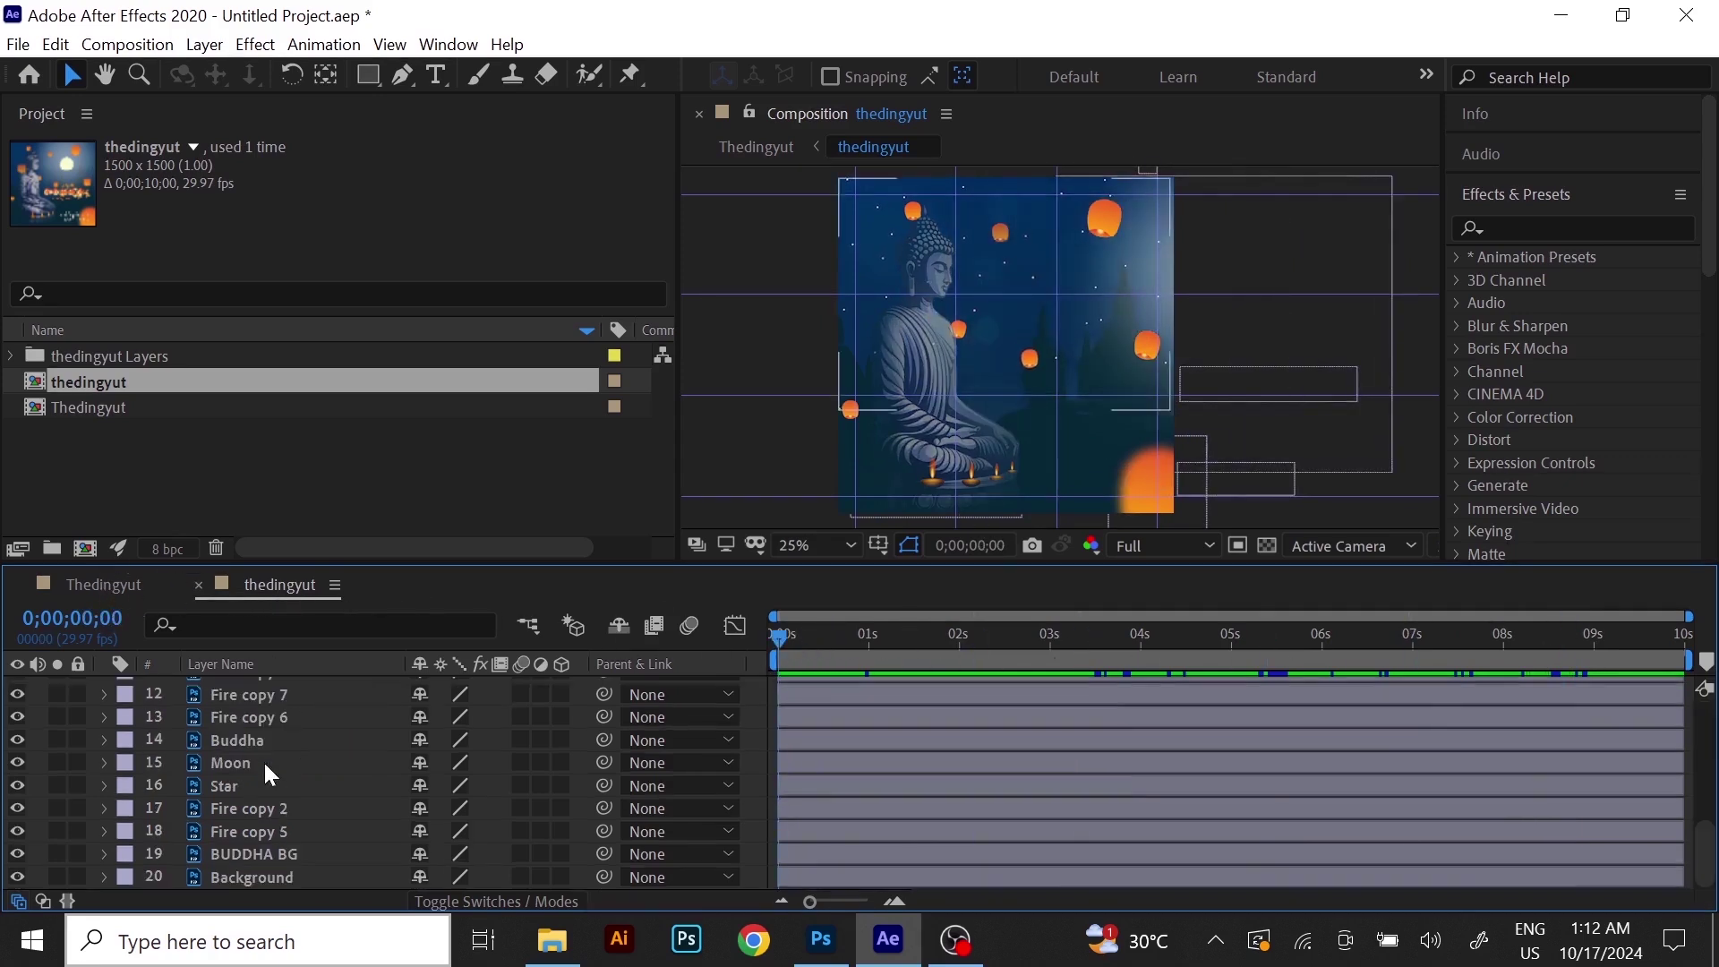
{"action": "left_click", "coordinate": [101, 582]}
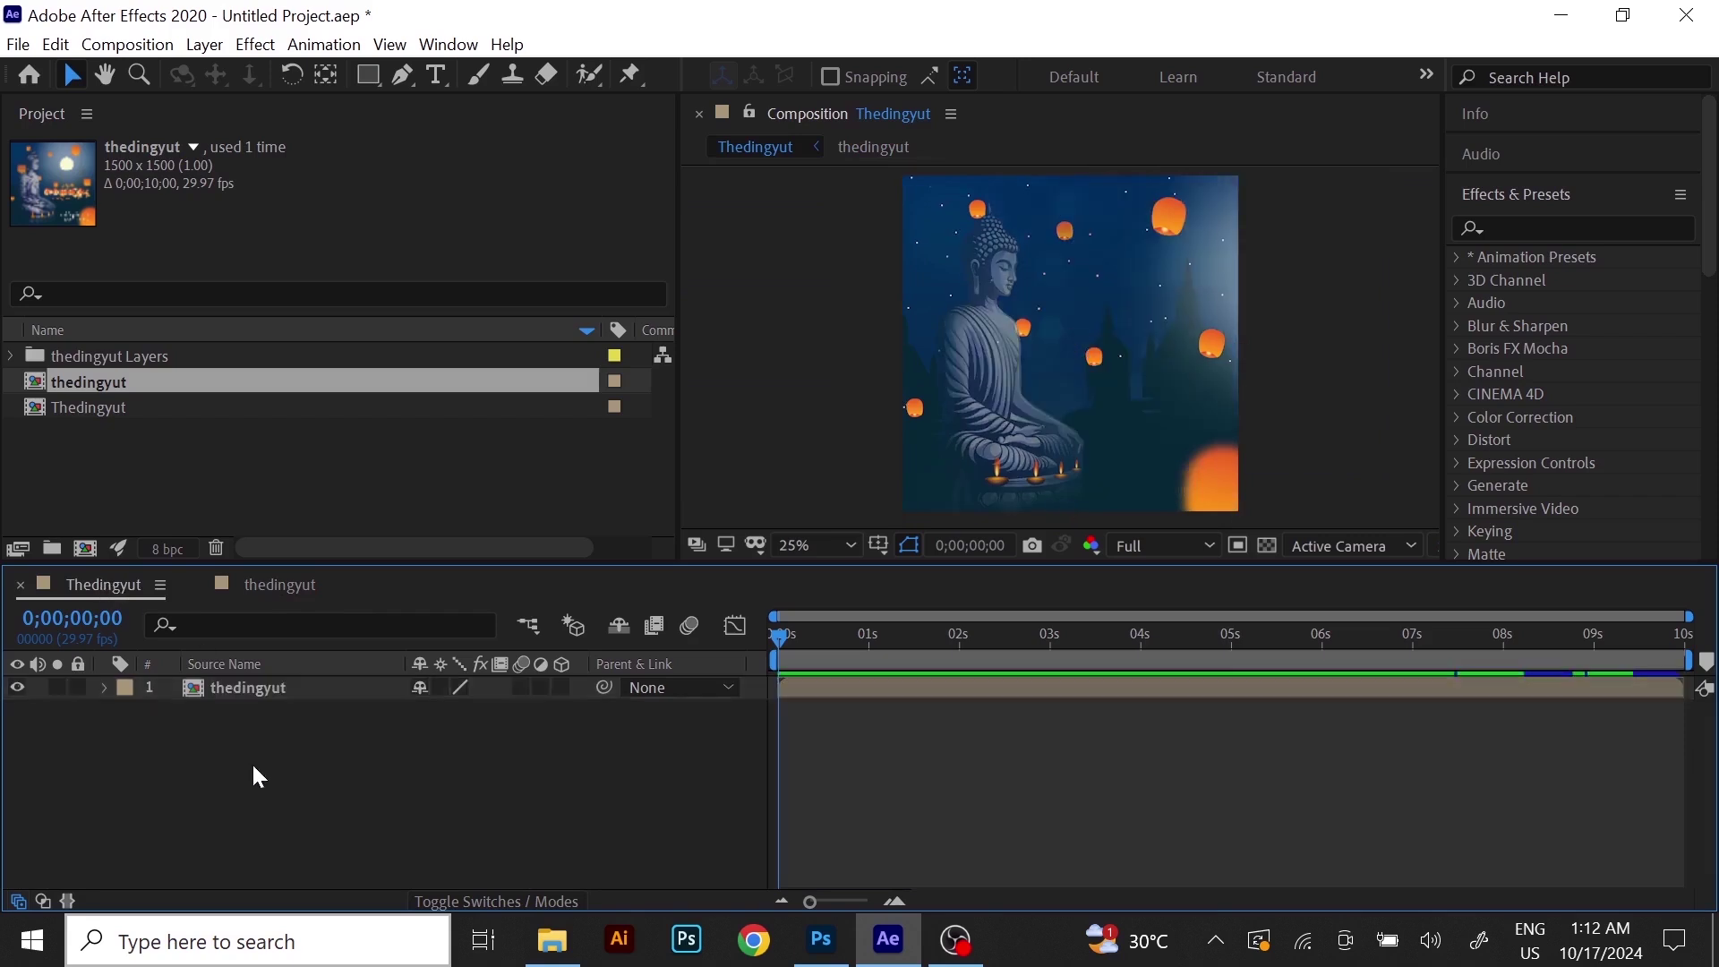
{"action": "left_click", "coordinate": [255, 588]}
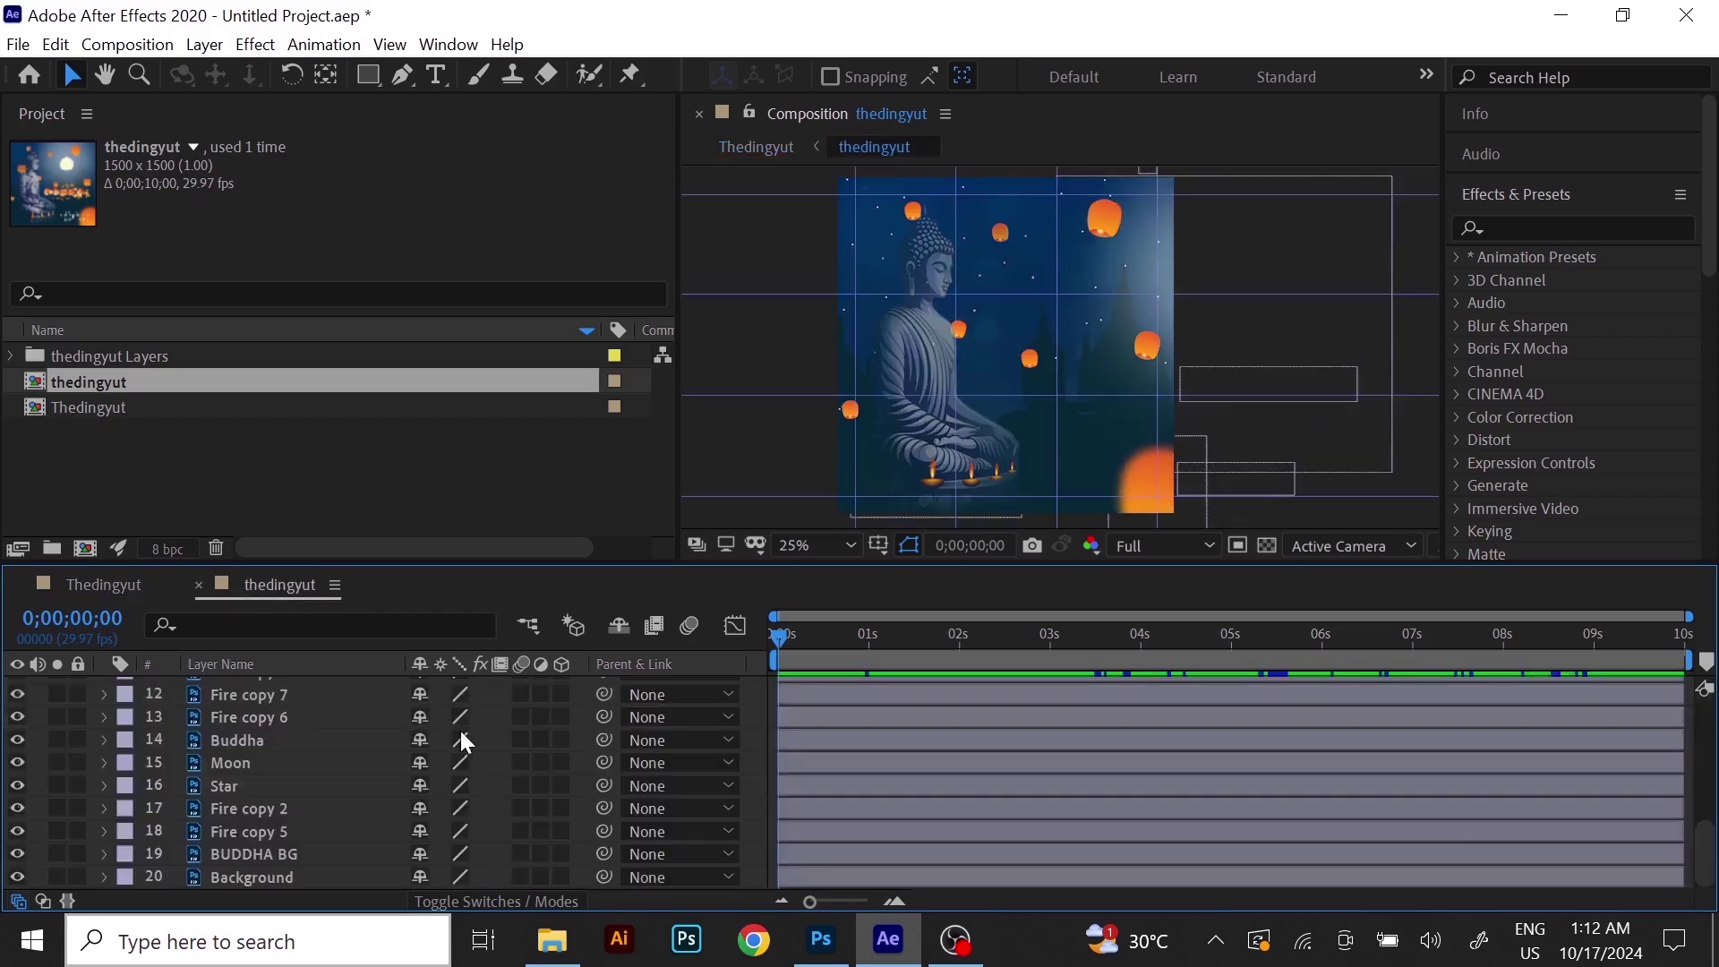
{"action": "left_click", "coordinate": [102, 584]}
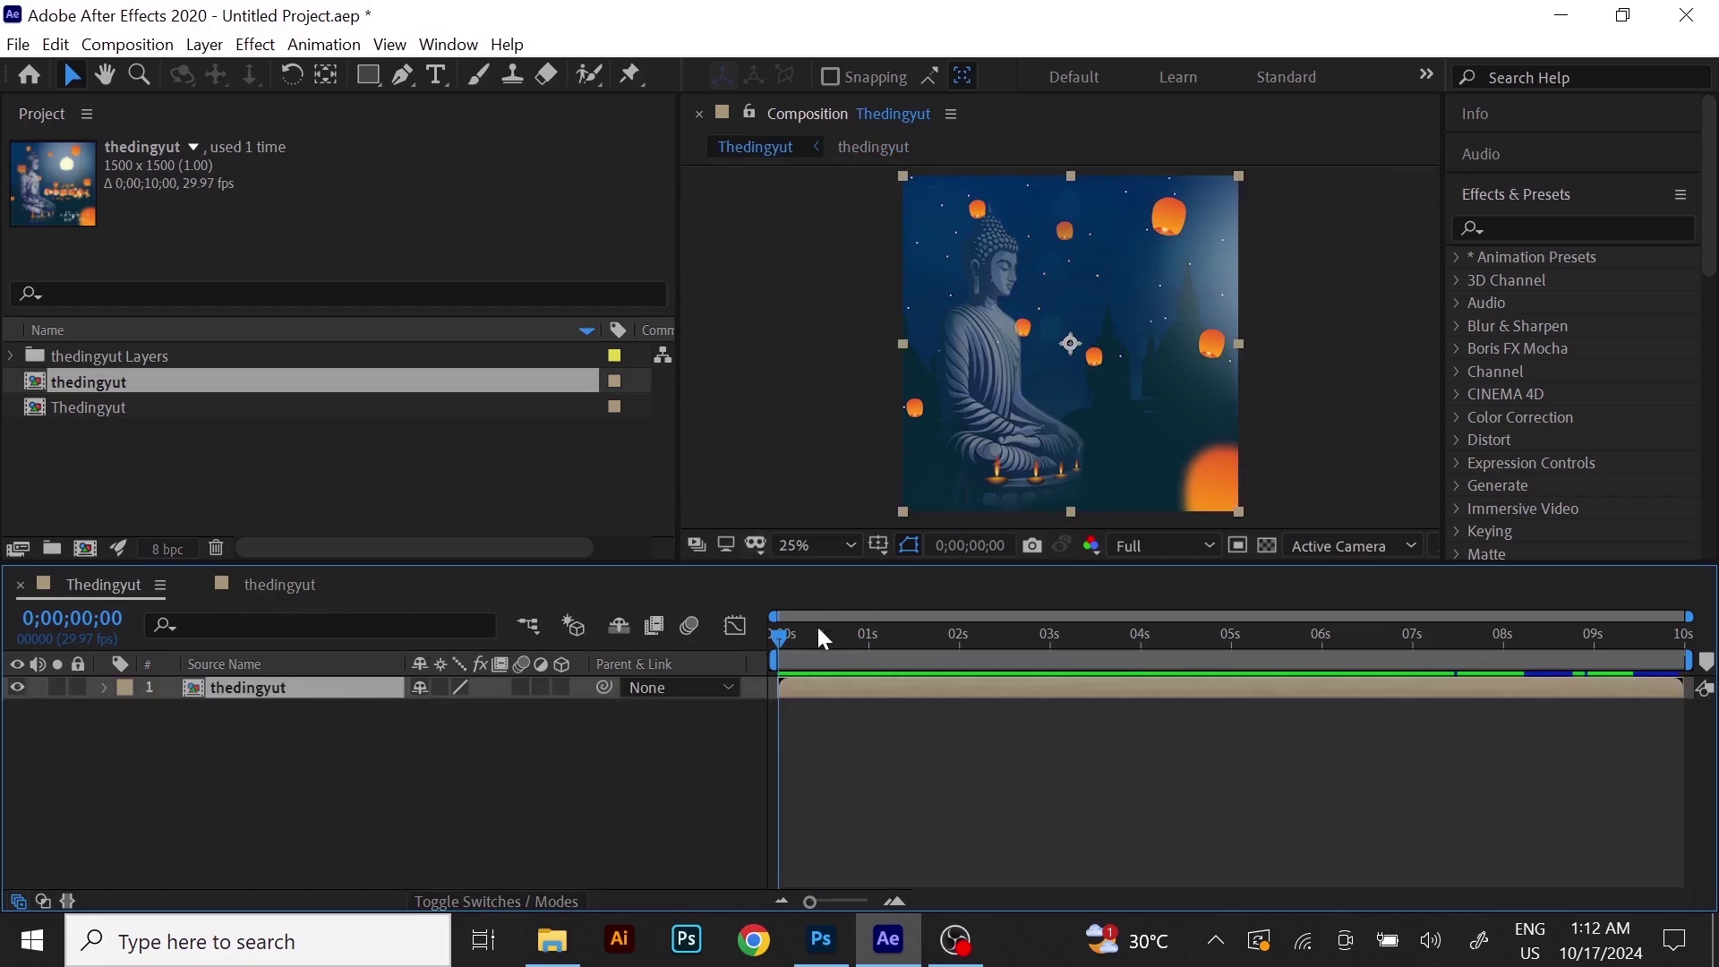
{"action": "left_click_drag", "start_coordinate": [781, 636], "coordinate": [1039, 679]}
{"action": "left_click", "coordinate": [298, 452]}
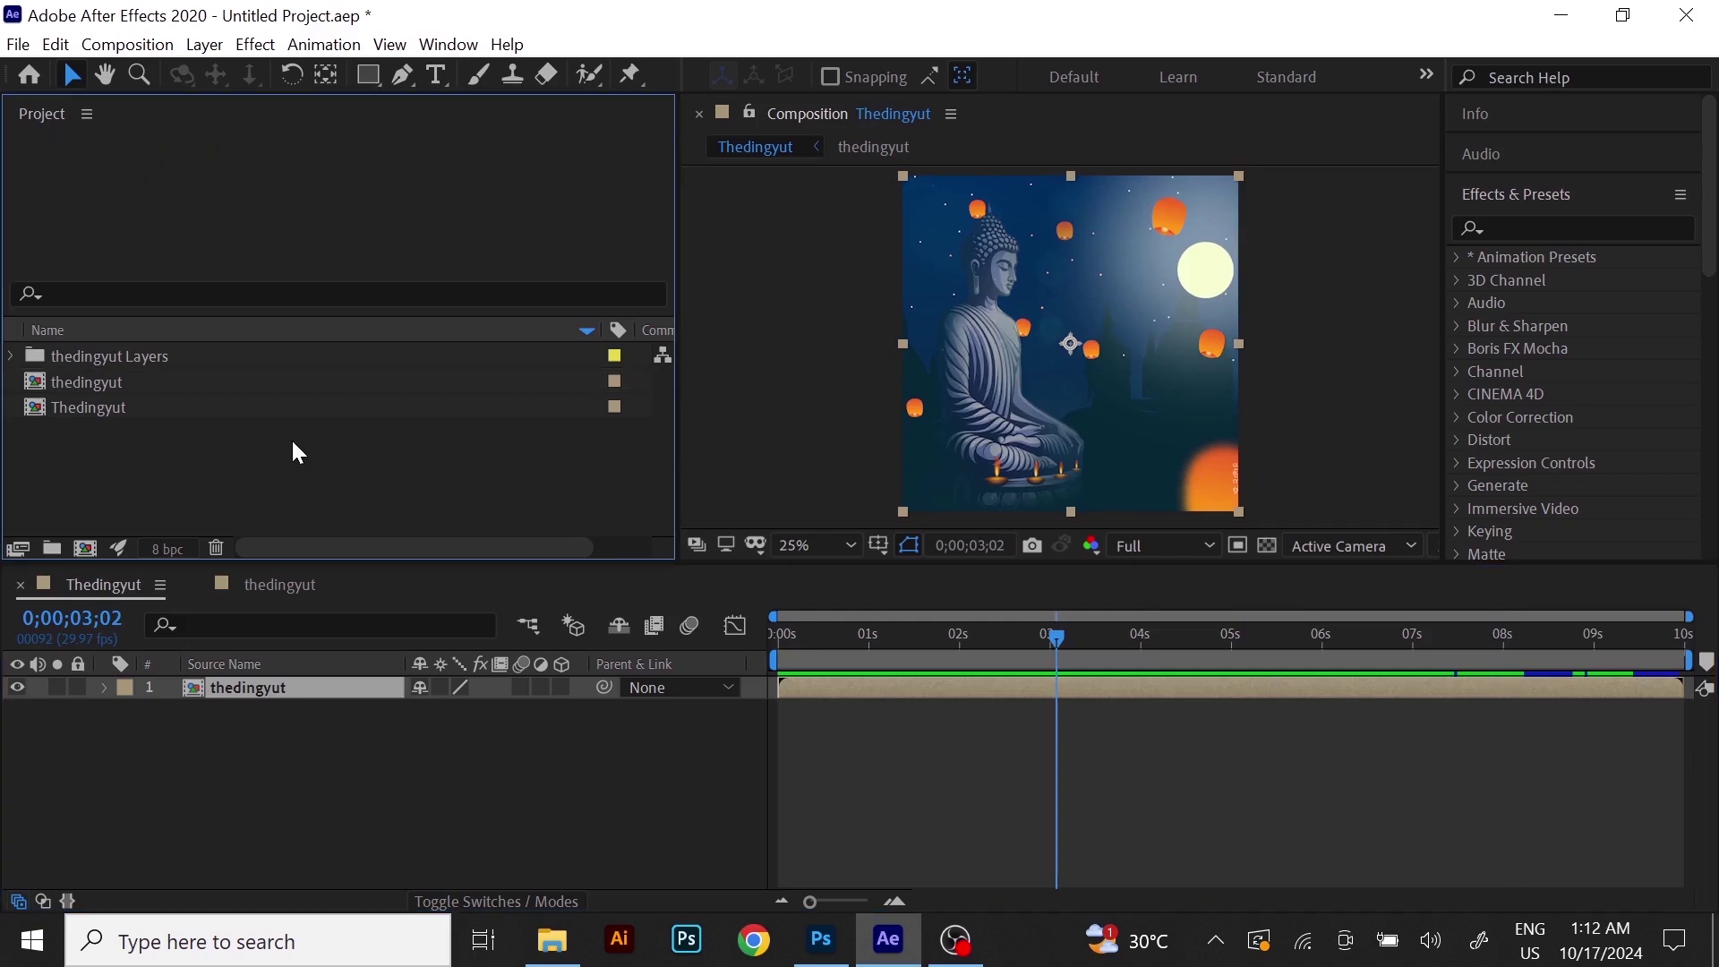
Import please-calm-my-mind-125566.mp3 from the Thedingyut folder and add it below the thedingyut layer in the parent composition.
{"action": "left_click", "coordinate": [265, 743]}
{"action": "left_click", "coordinate": [249, 457]}
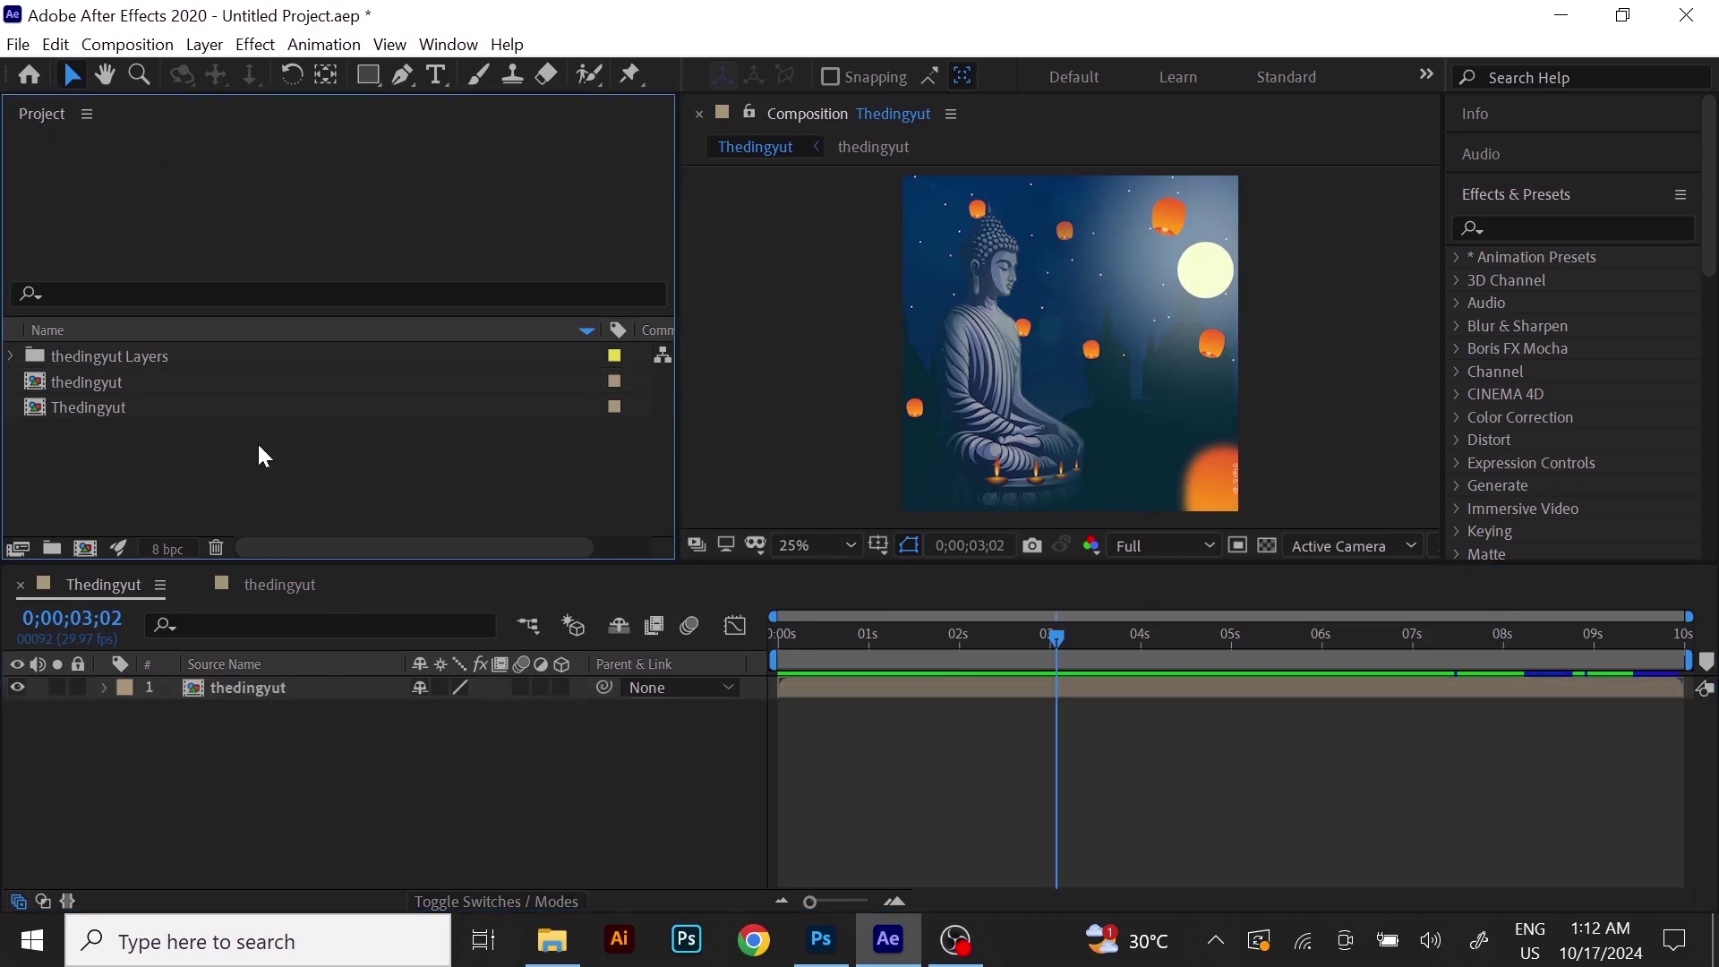
{"action": "left_click", "coordinate": [562, 936]}
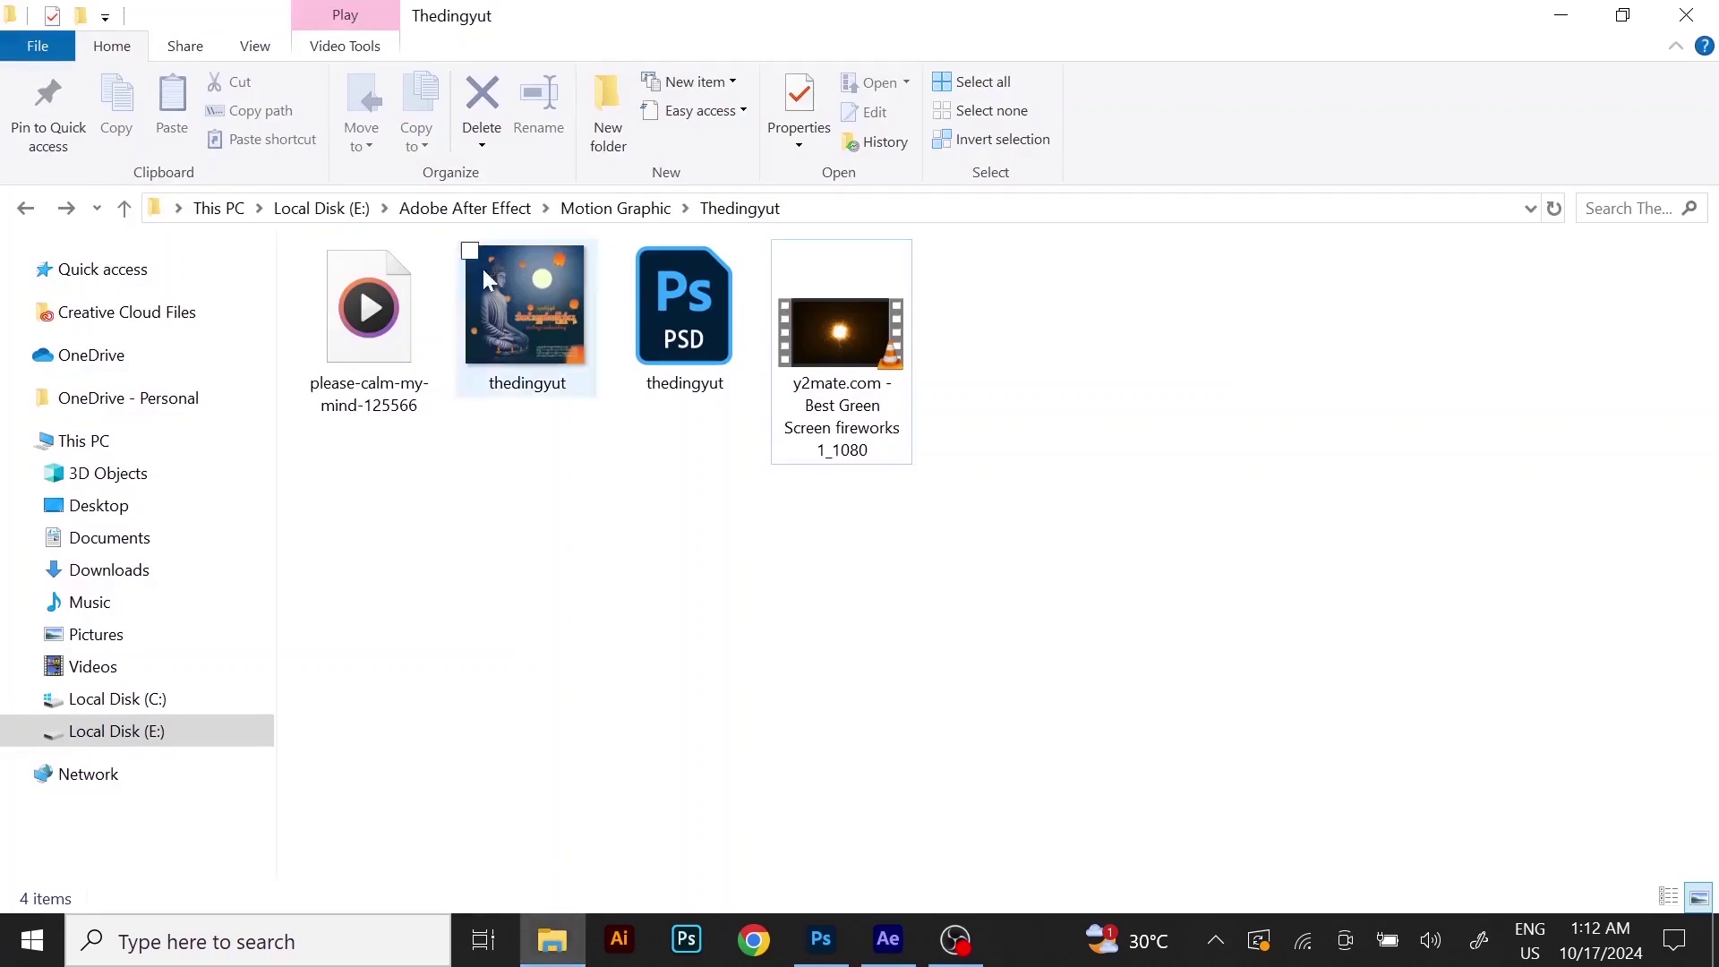
{"action": "left_click_drag", "start_coordinate": [411, 363], "coordinate": [256, 480]}
{"action": "left_click", "coordinate": [189, 479]}
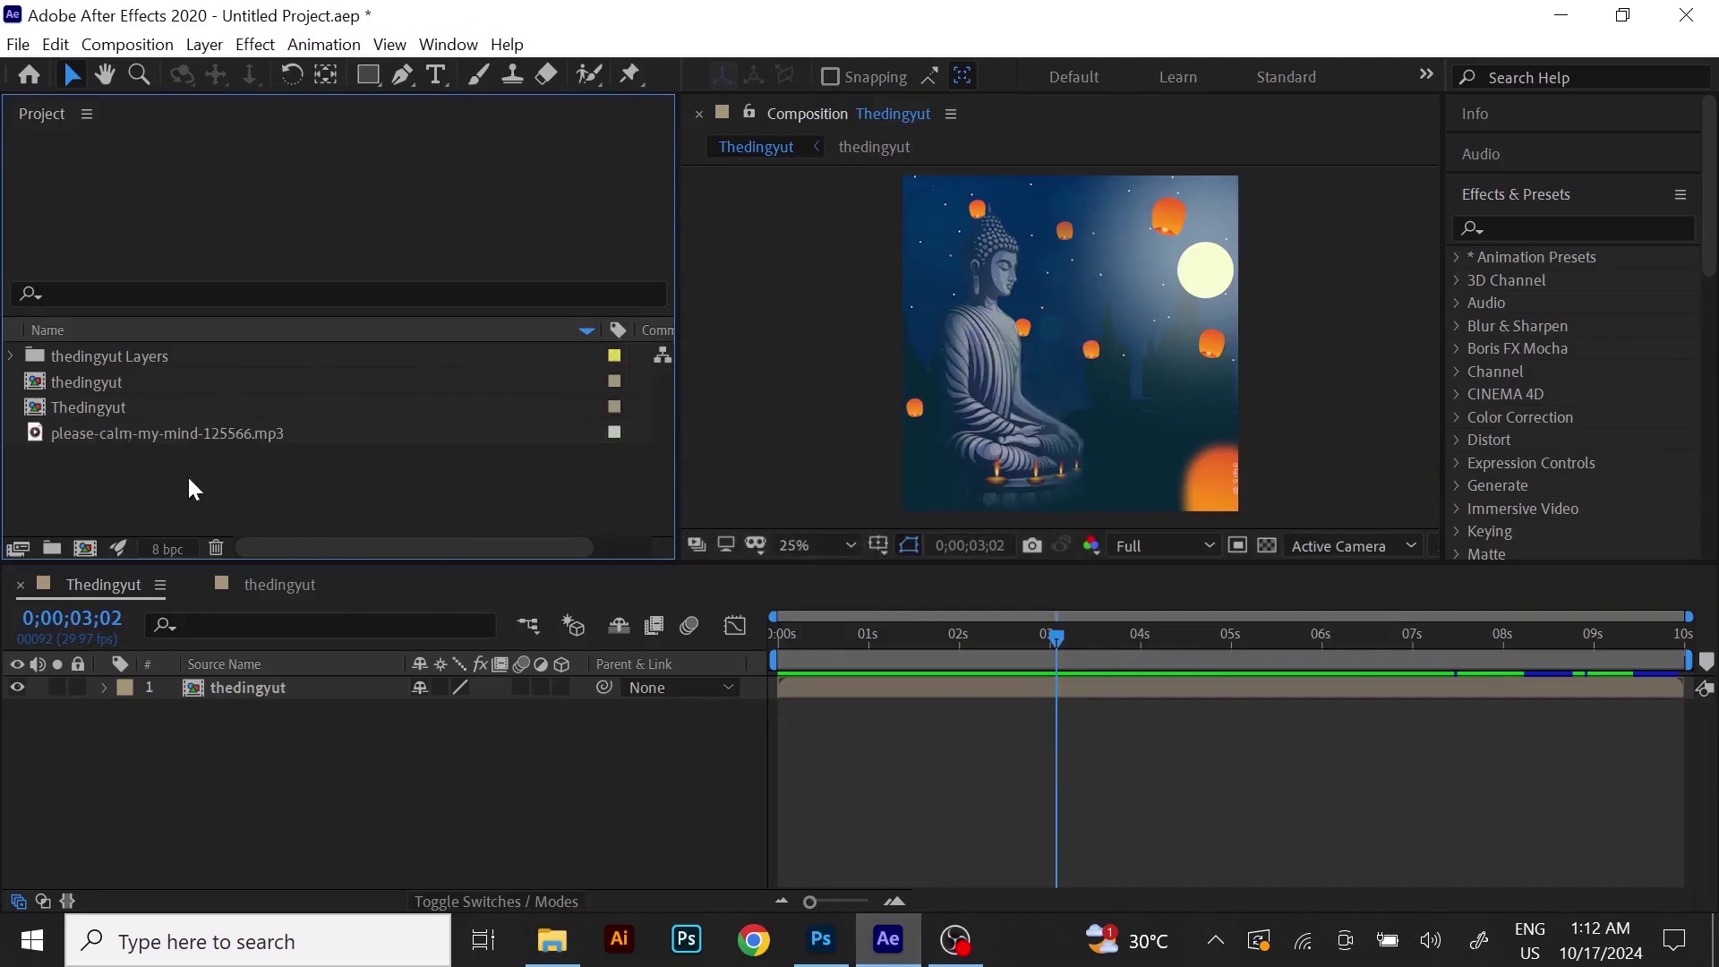
{"action": "left_click", "coordinate": [115, 429]}
{"action": "left_click_drag", "start_coordinate": [111, 428], "coordinate": [162, 727]}
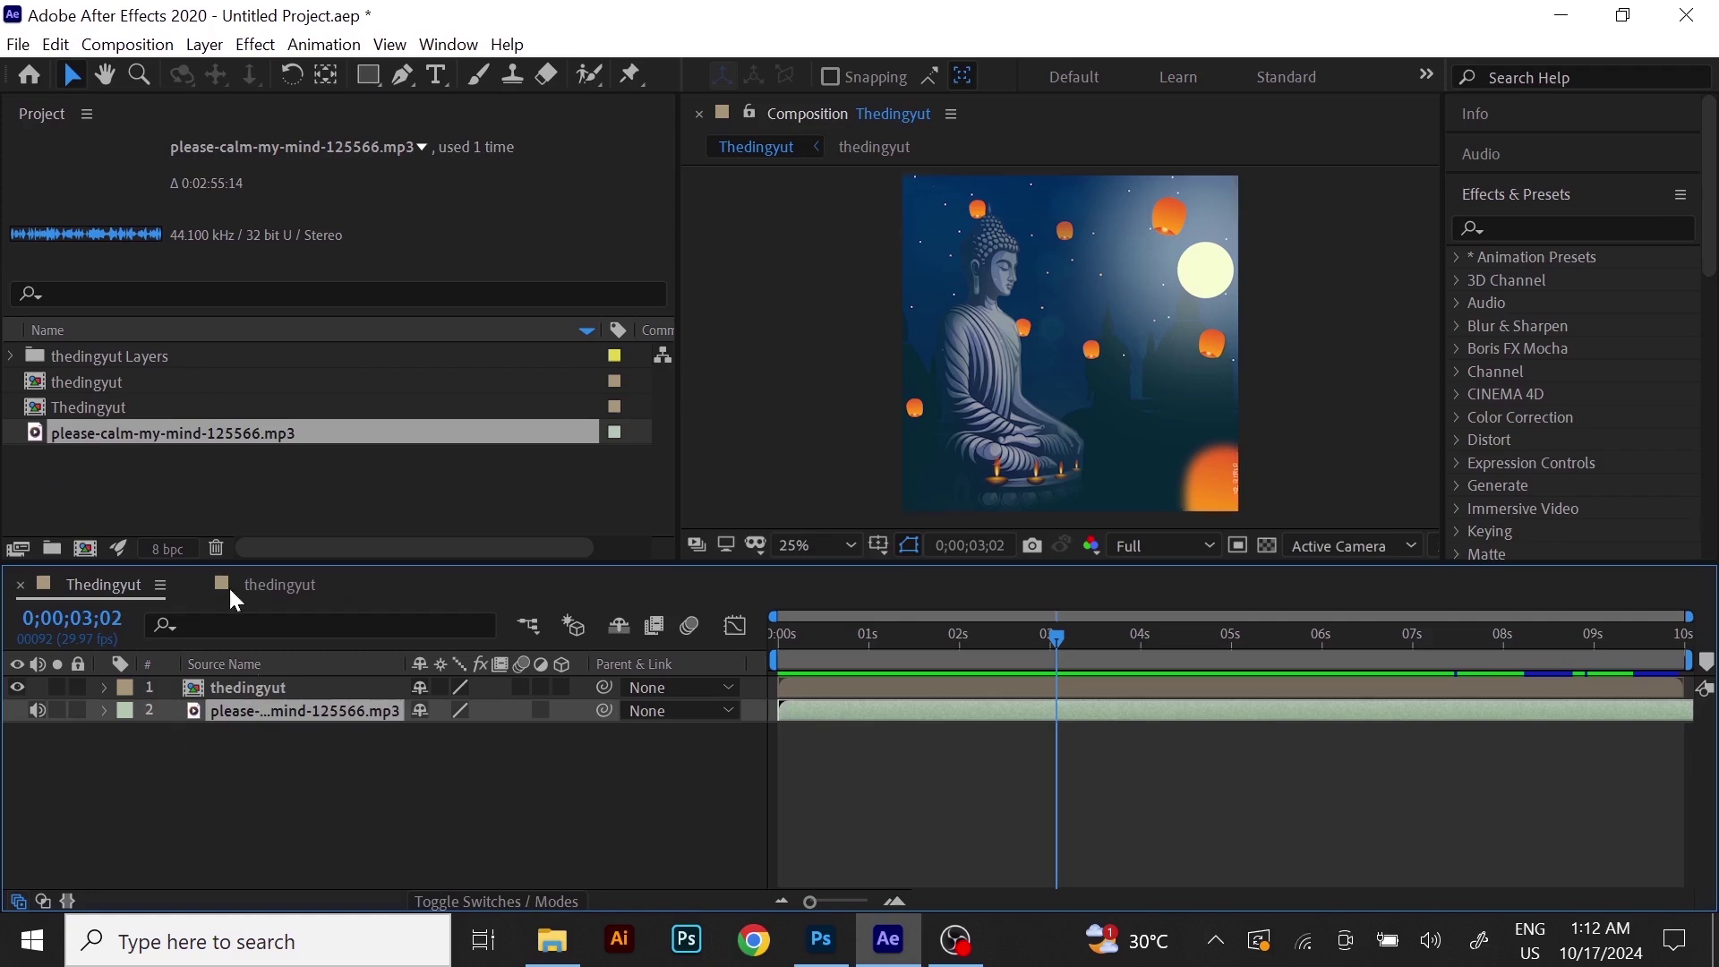
Glance at the nested thedingyut layers, return to the parent composition and preview it with the music from 0;00;00;00.
{"action": "left_click", "coordinate": [291, 583]}
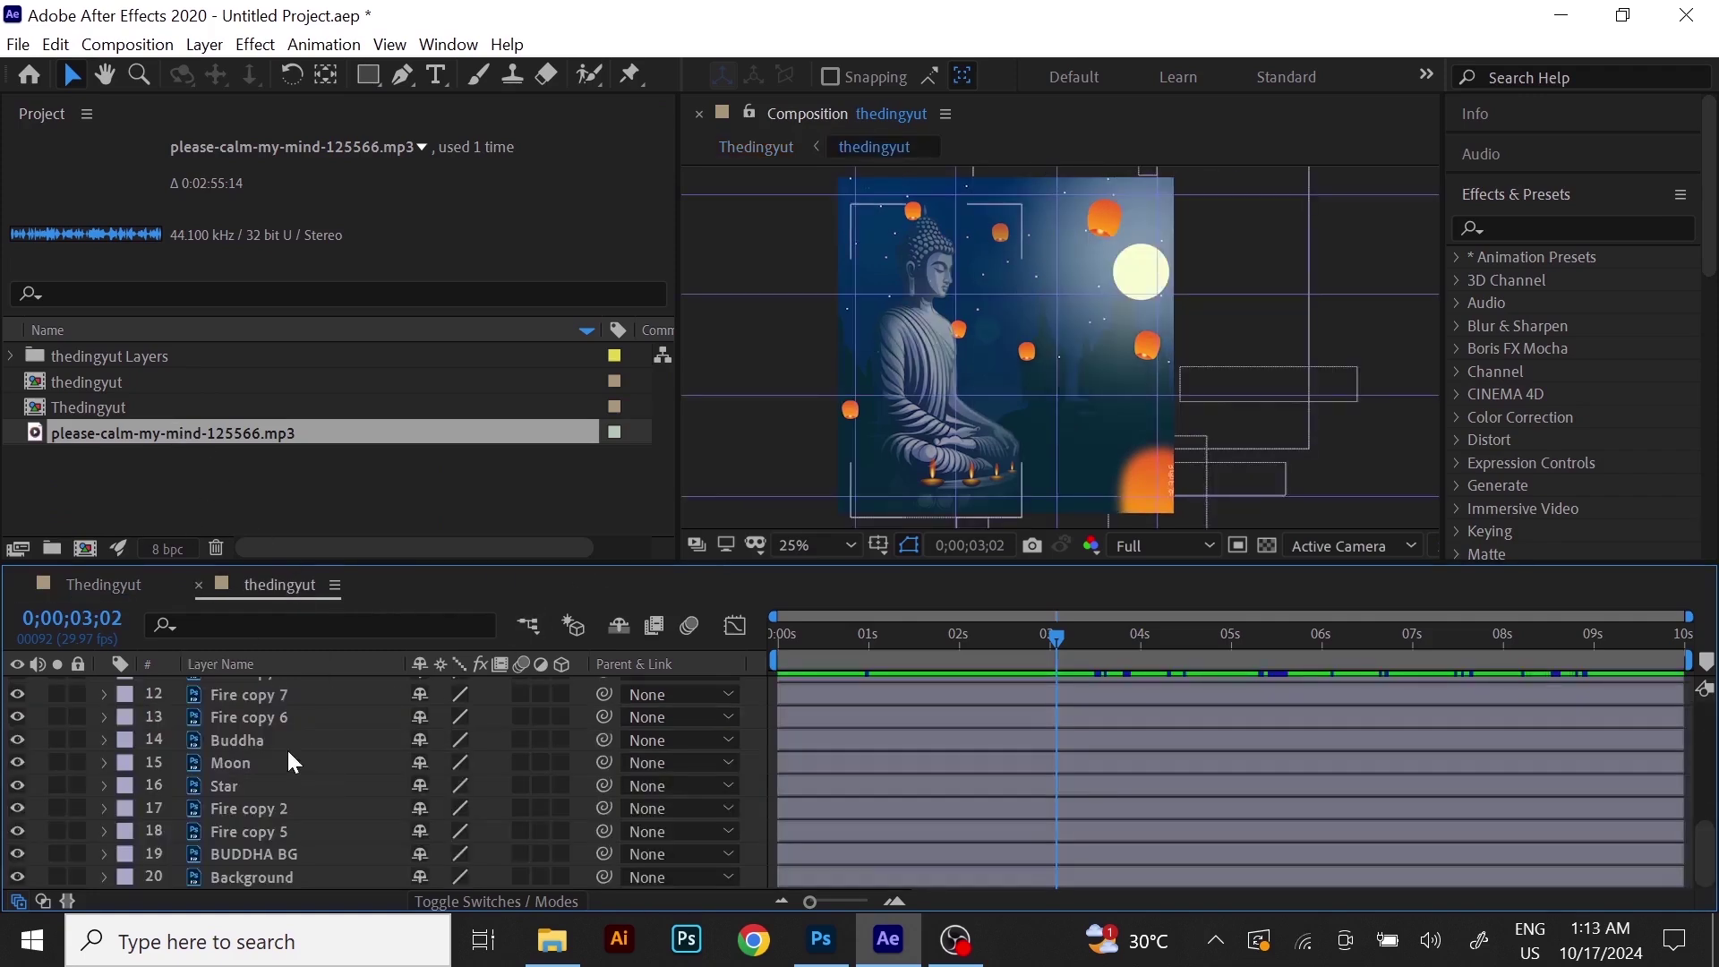
{"action": "left_click", "coordinate": [85, 582]}
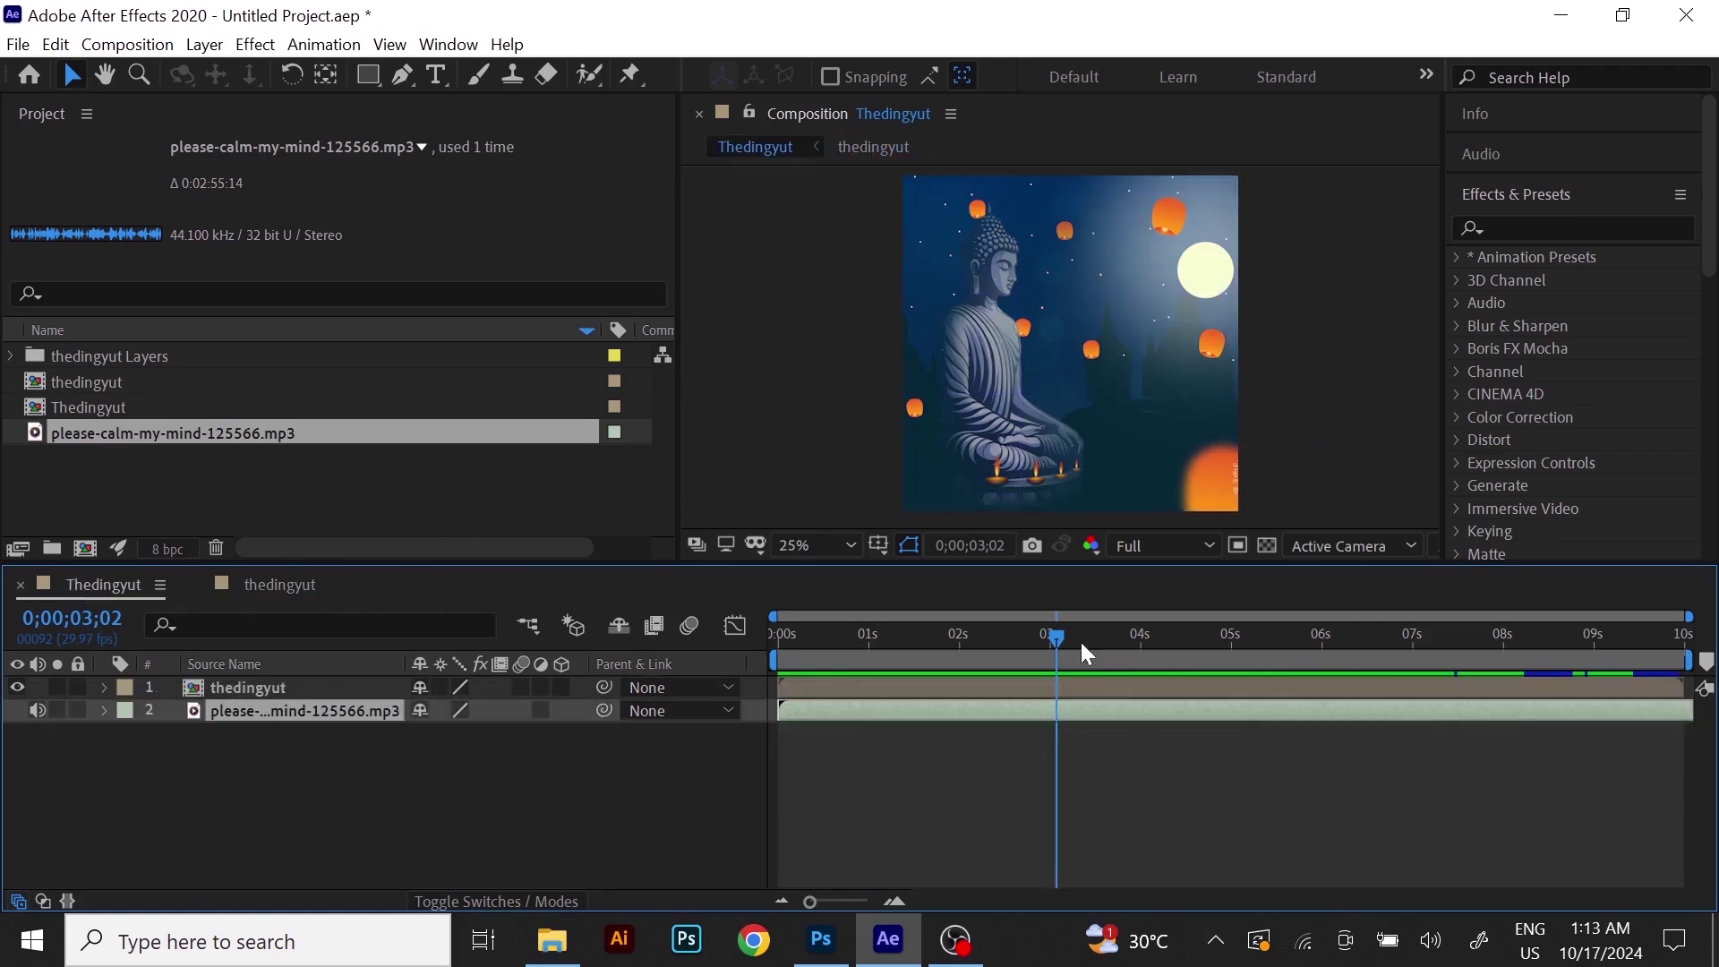
{"action": "left_click_drag", "start_coordinate": [1051, 634], "coordinate": [766, 685]}
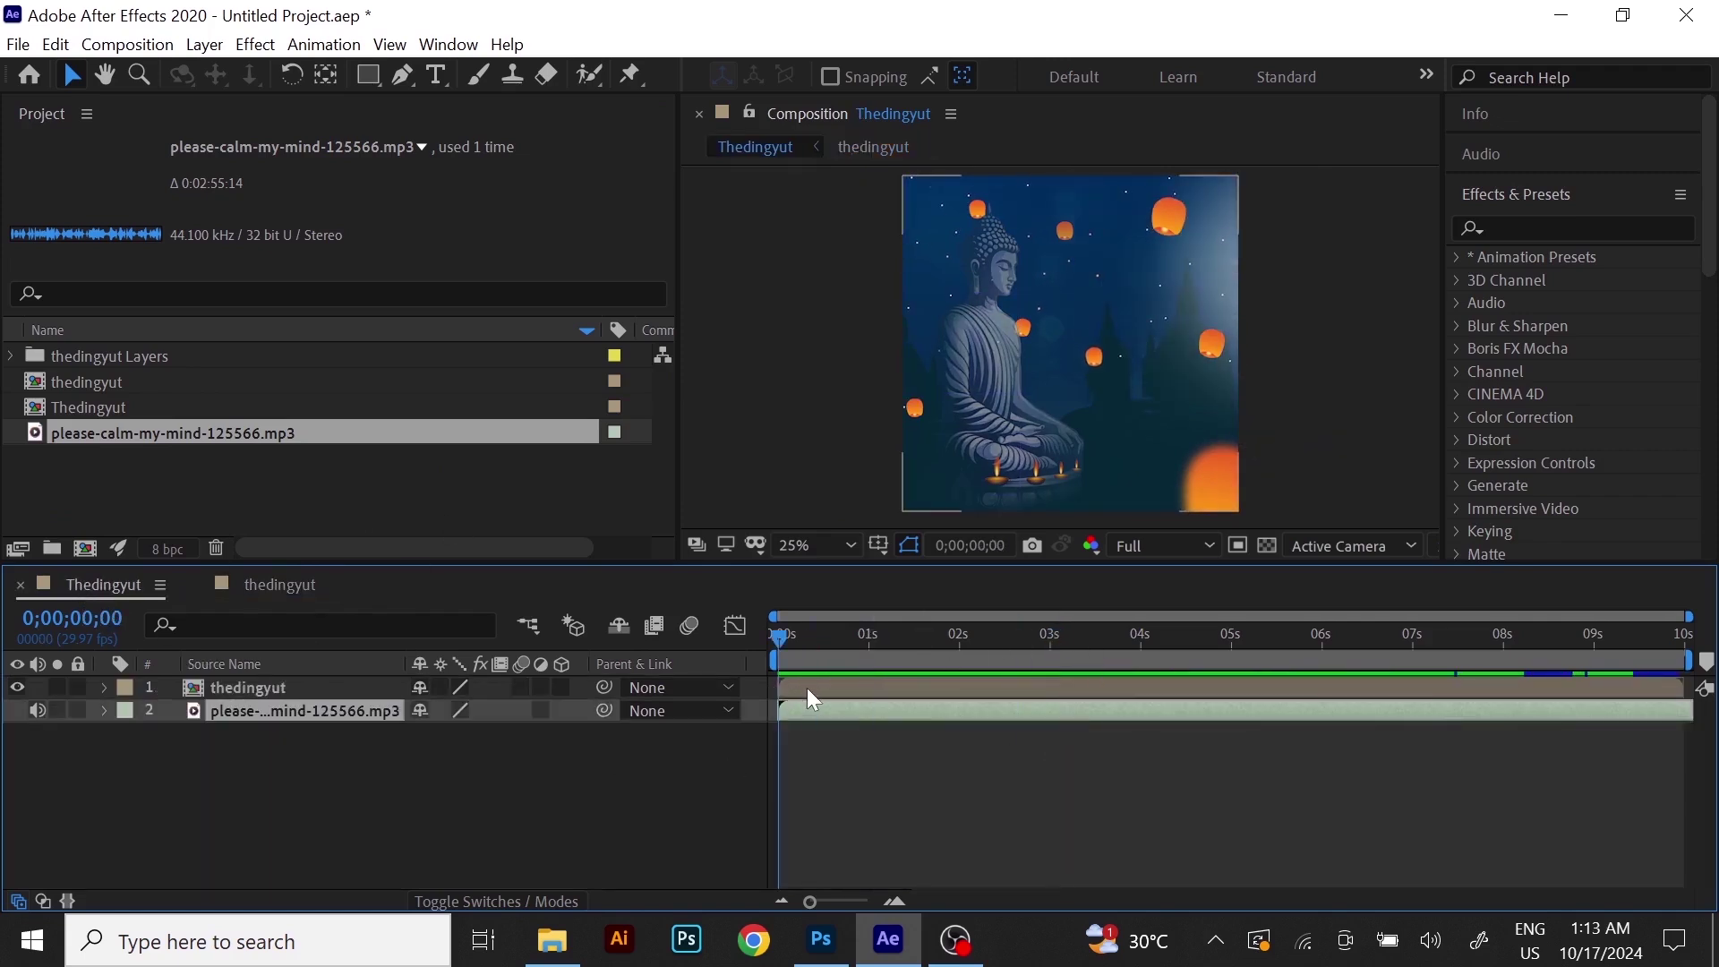
{"action": "key", "text": "space"}
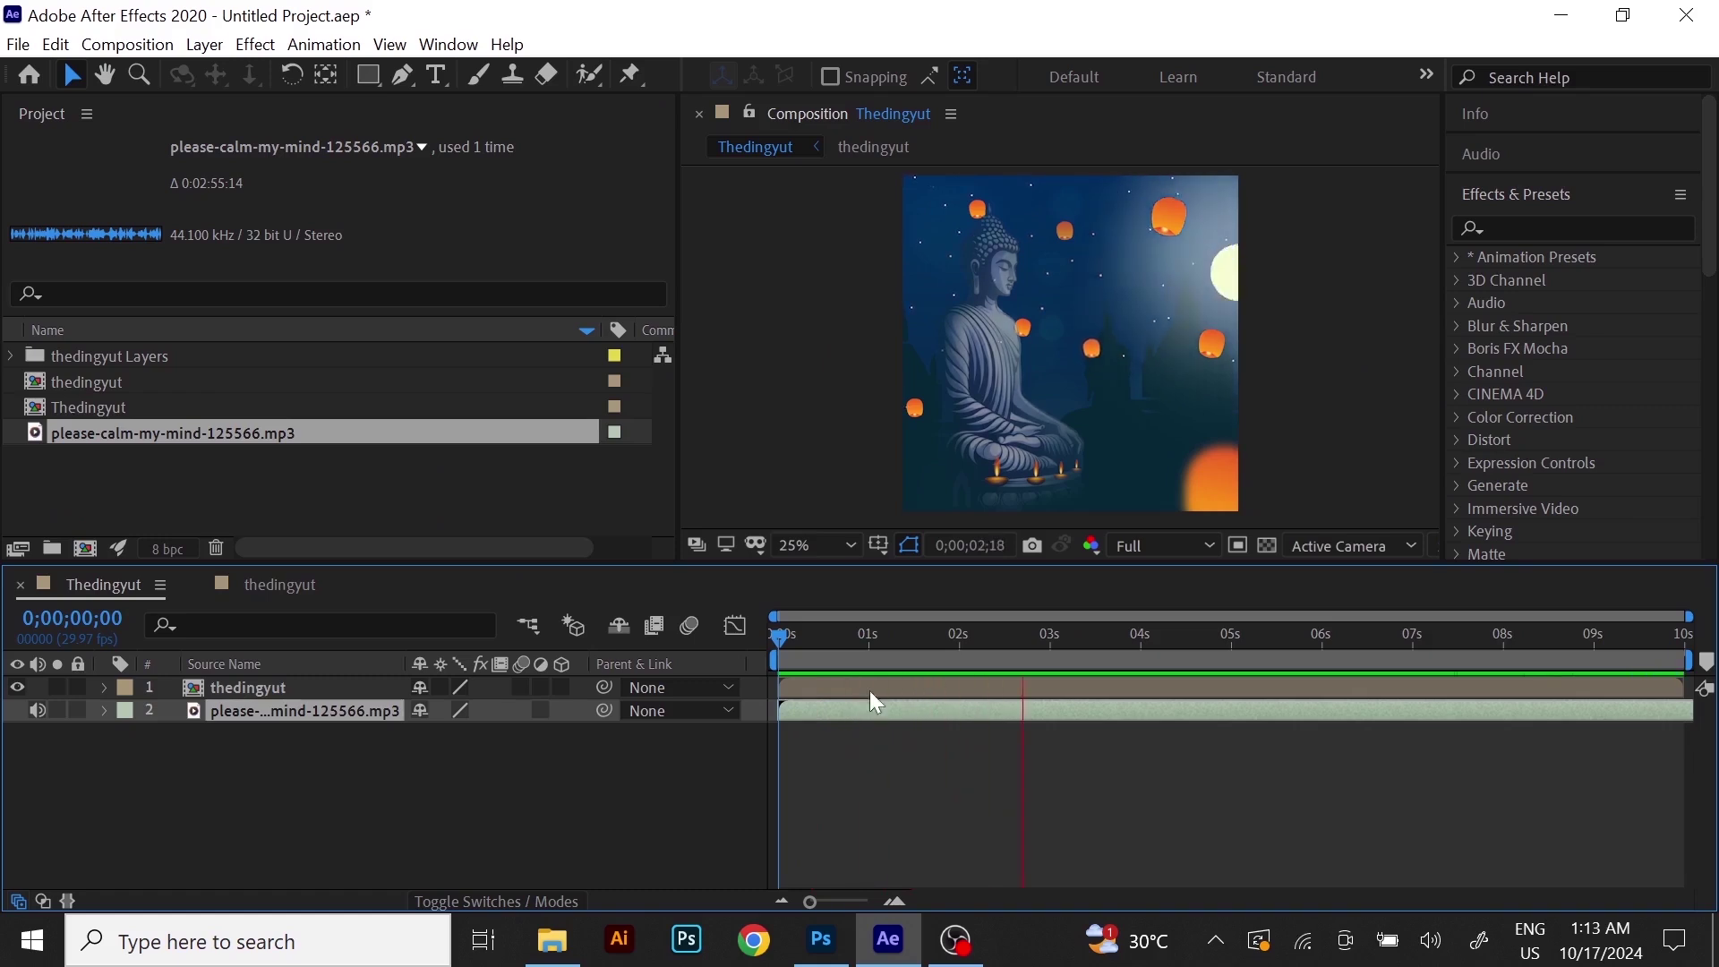
{"action": "key", "text": "space"}
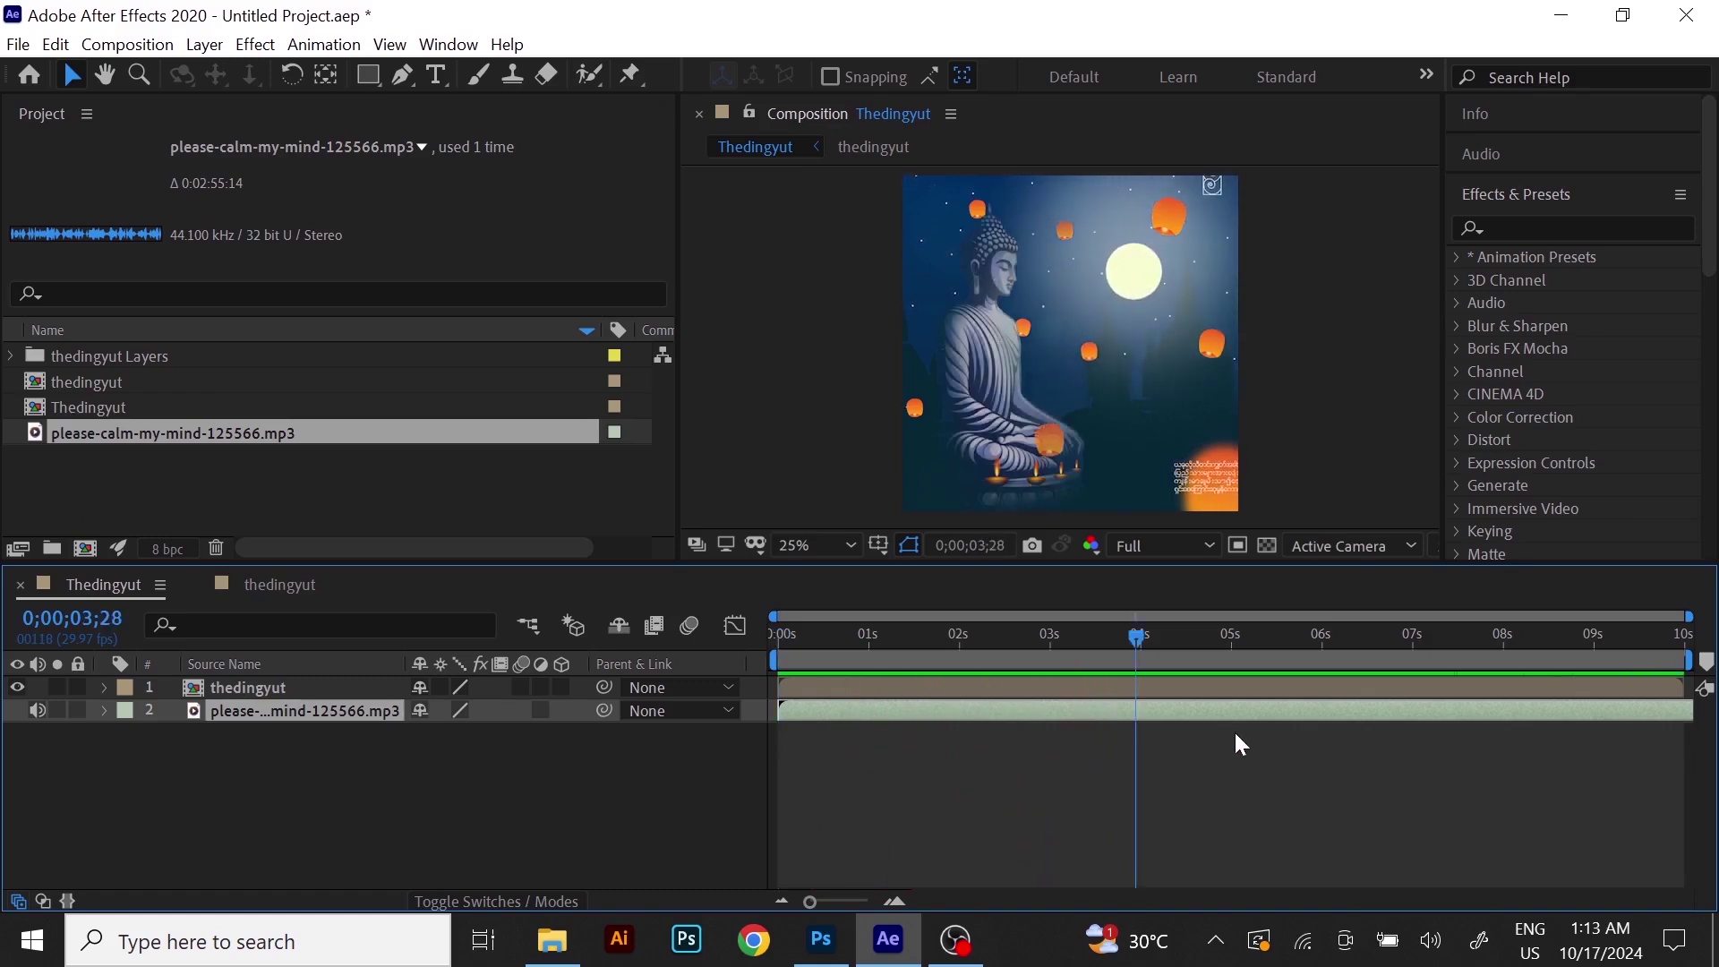
{"action": "key", "text": "space"}
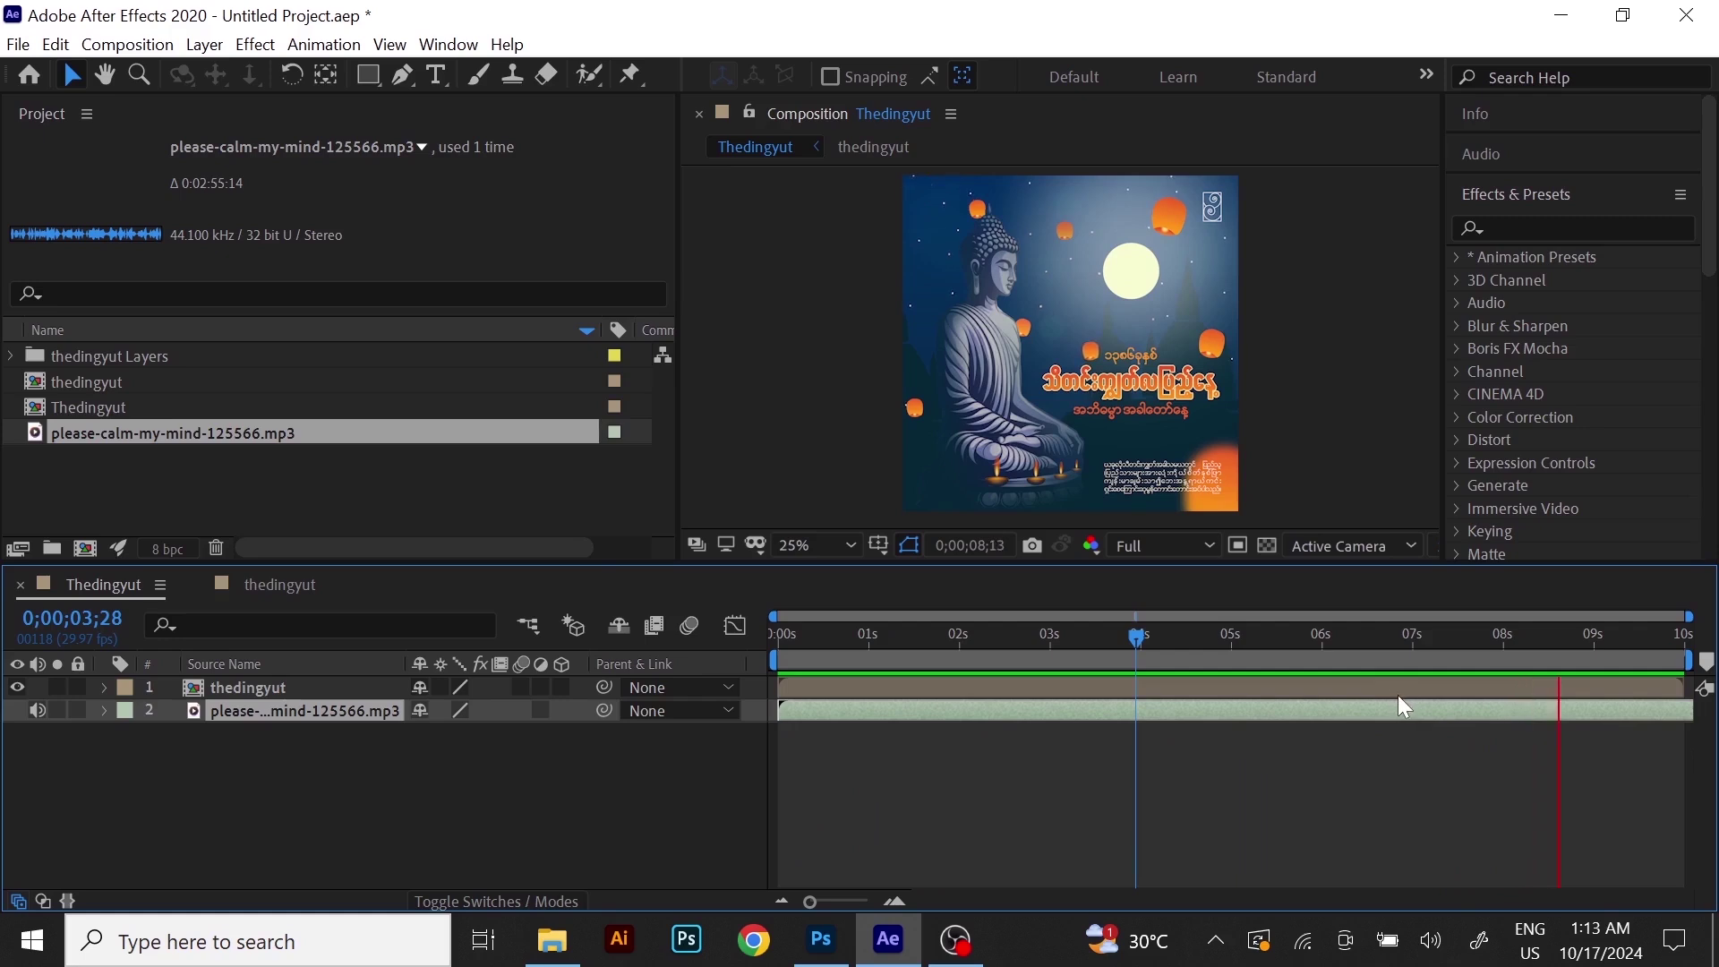
{"action": "key", "text": "space"}
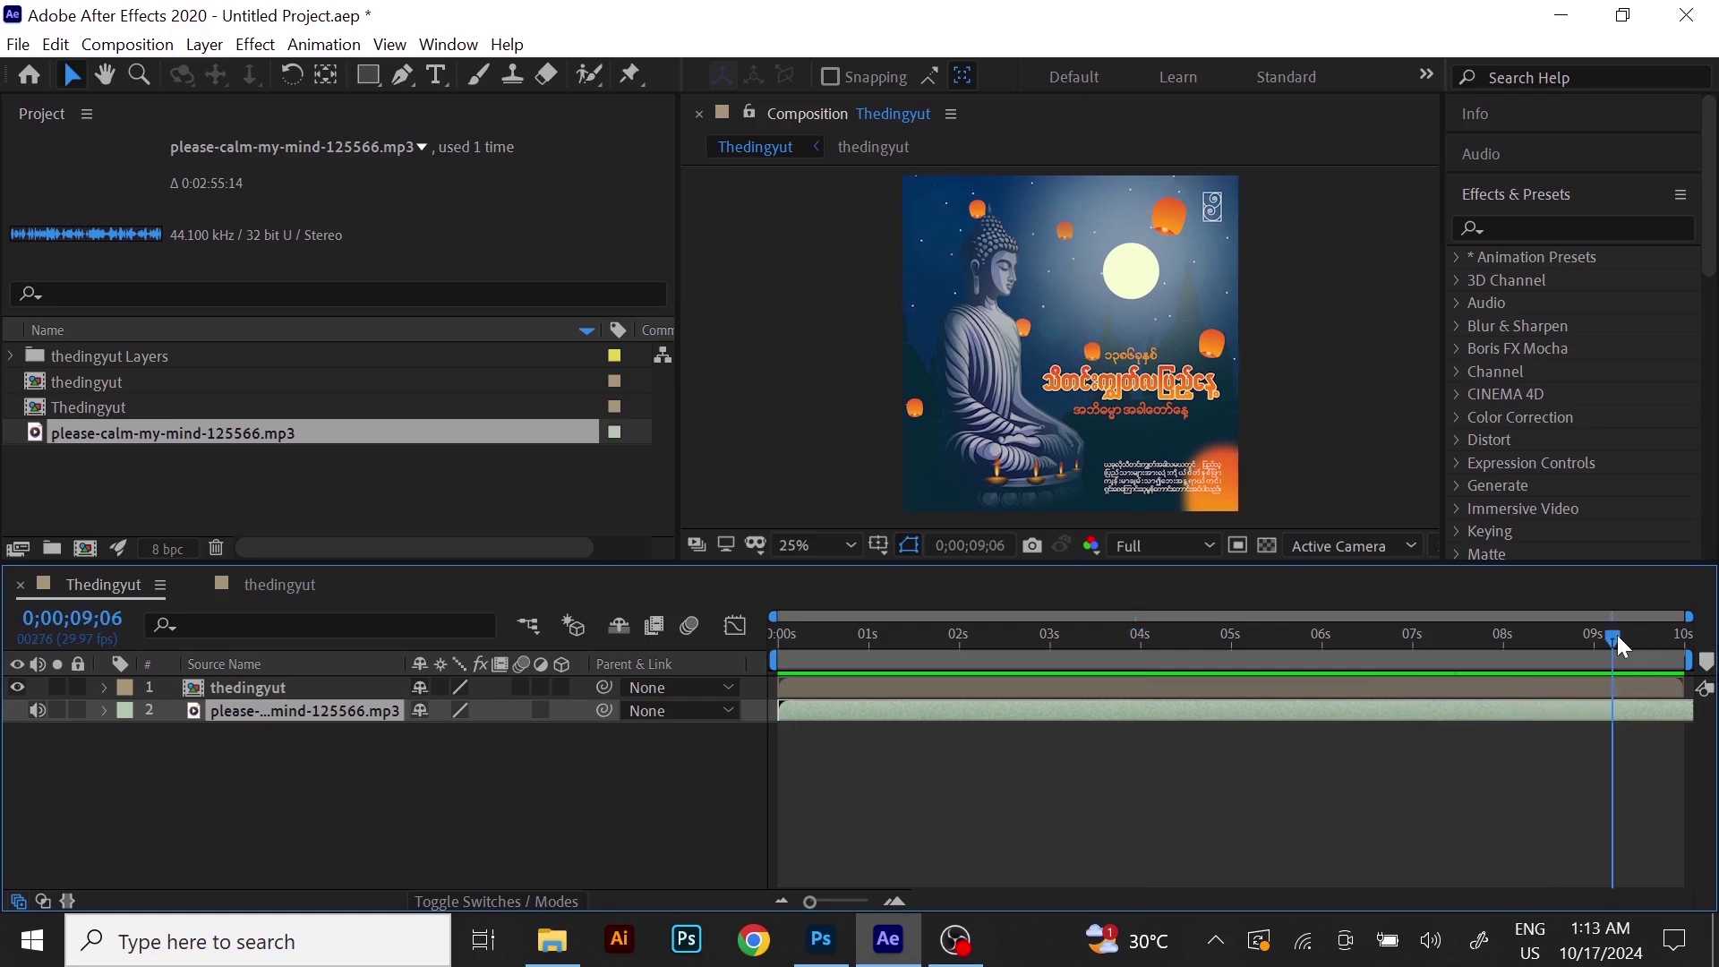
Check the final frame at 0;00;09;29 and replay the opening several times to listen to the start of the music.
{"action": "left_click_drag", "start_coordinate": [1613, 634], "coordinate": [1710, 727]}
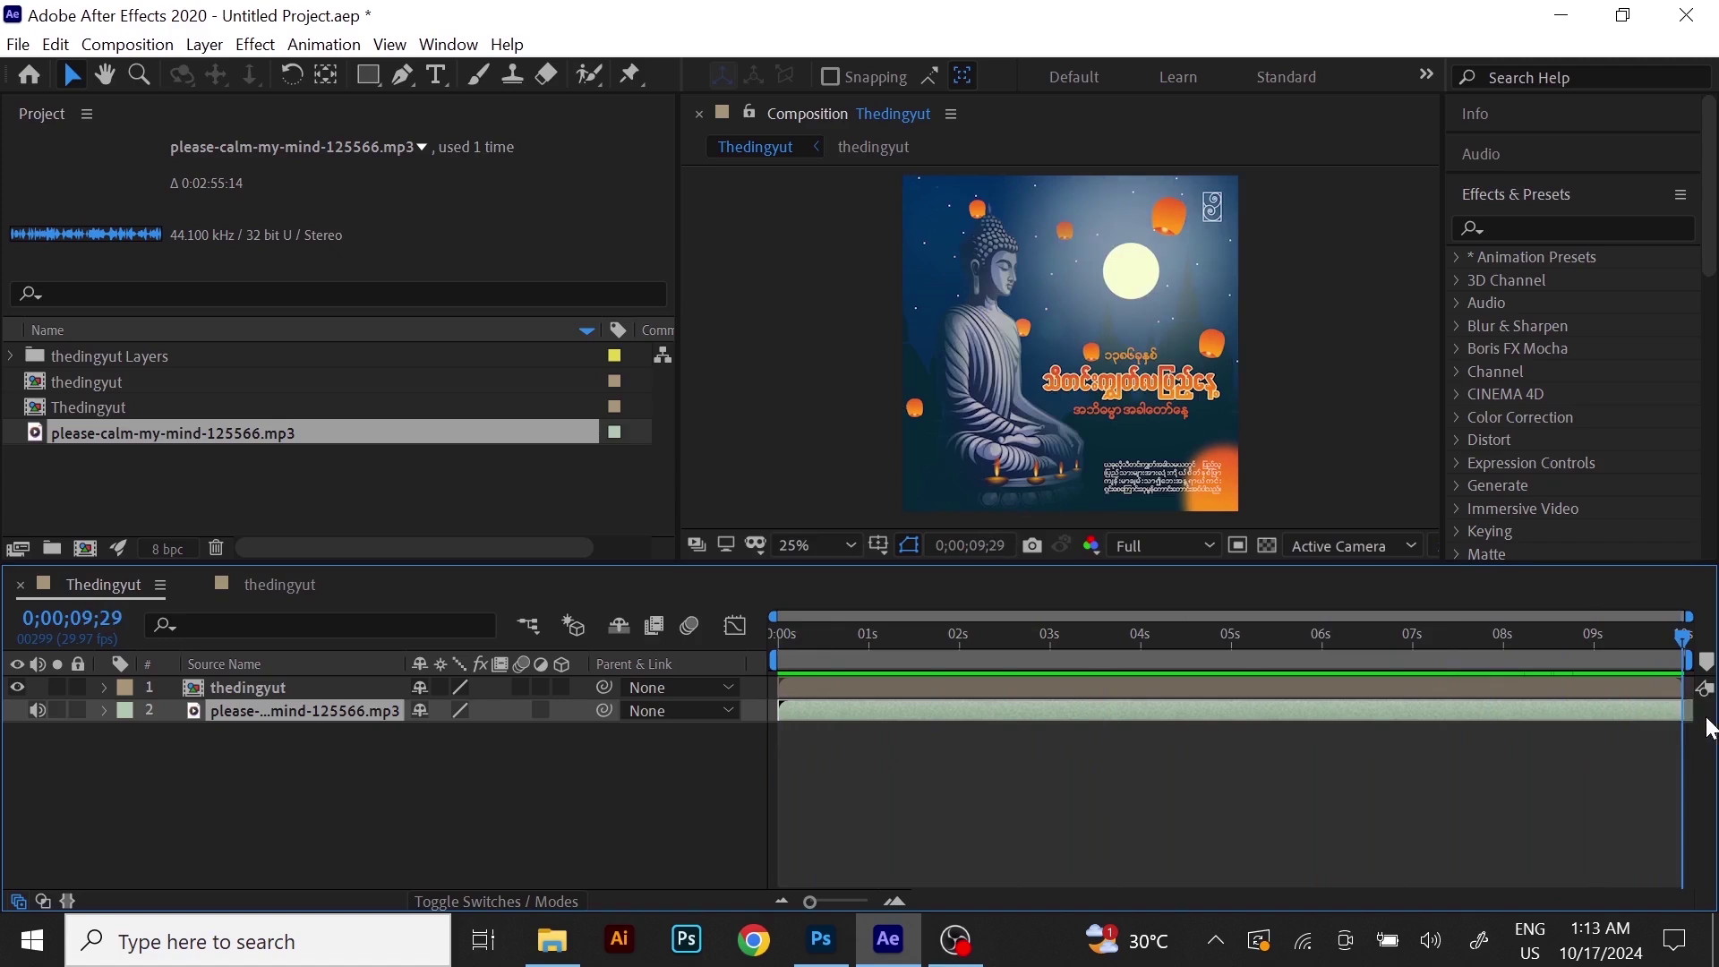
{"action": "left_click_drag", "start_coordinate": [1683, 654], "coordinate": [806, 707]}
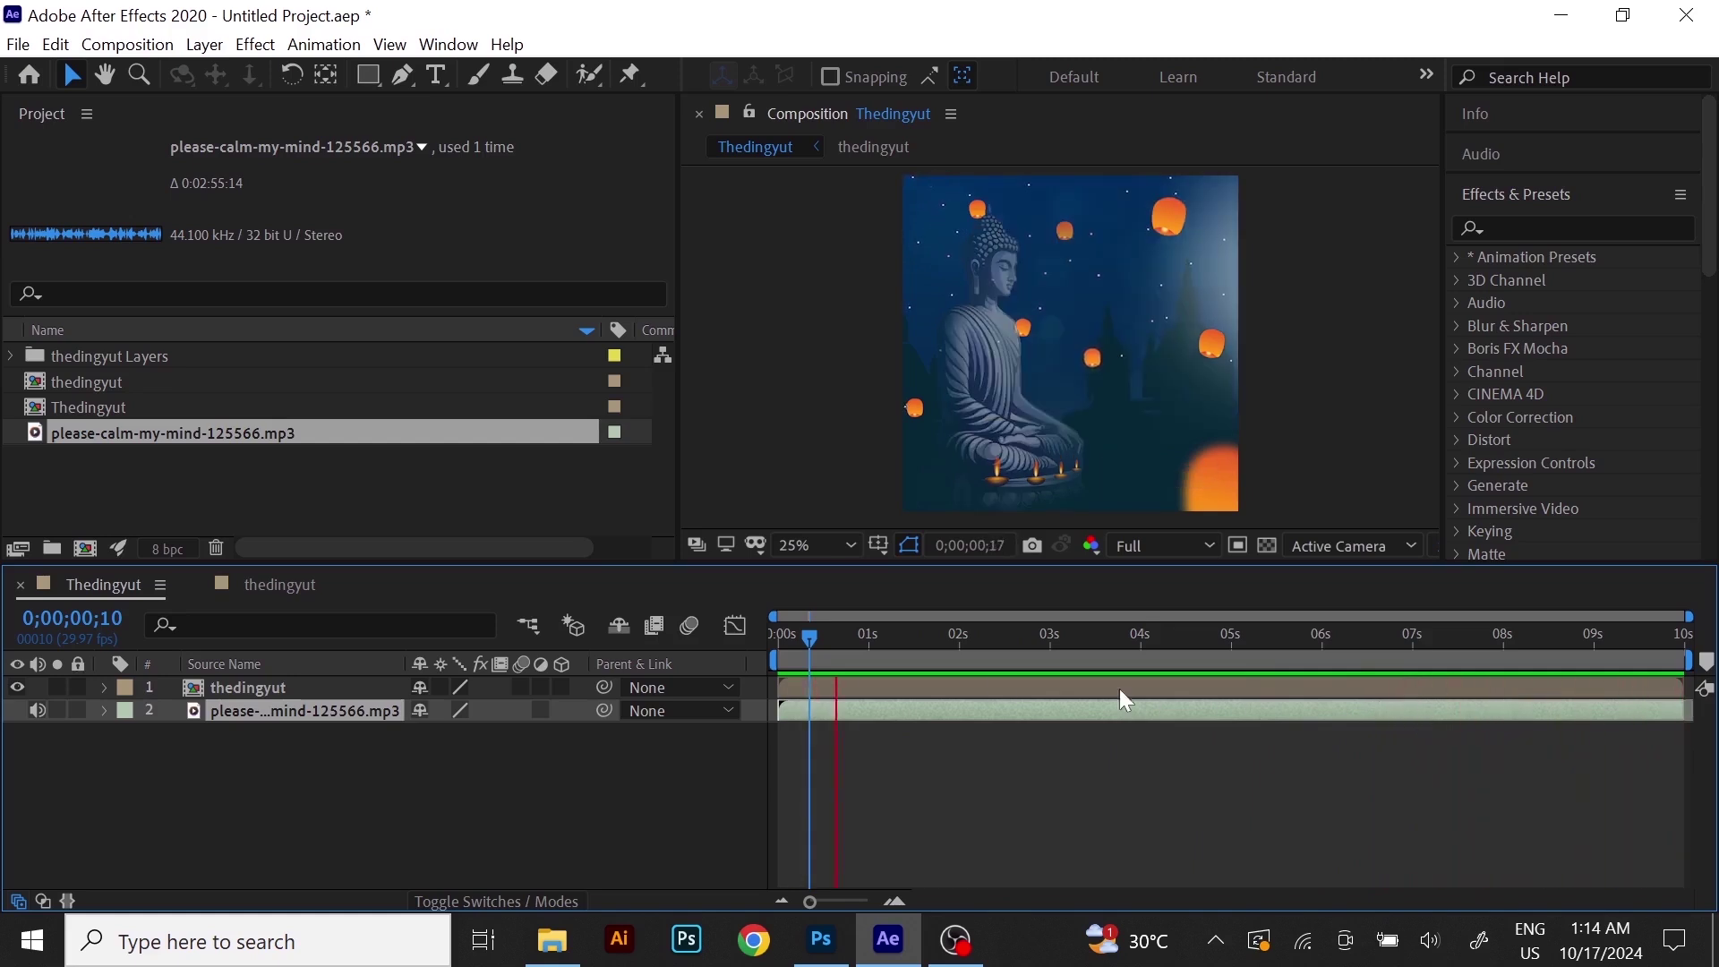
{"action": "key", "text": "space"}
{"action": "left_click_drag", "start_coordinate": [867, 636], "coordinate": [761, 695]}
{"action": "key", "text": "space"}
{"action": "key", "text": "space"}
{"action": "left_click_drag", "start_coordinate": [942, 654], "coordinate": [767, 676]}
{"action": "key", "text": "space"}
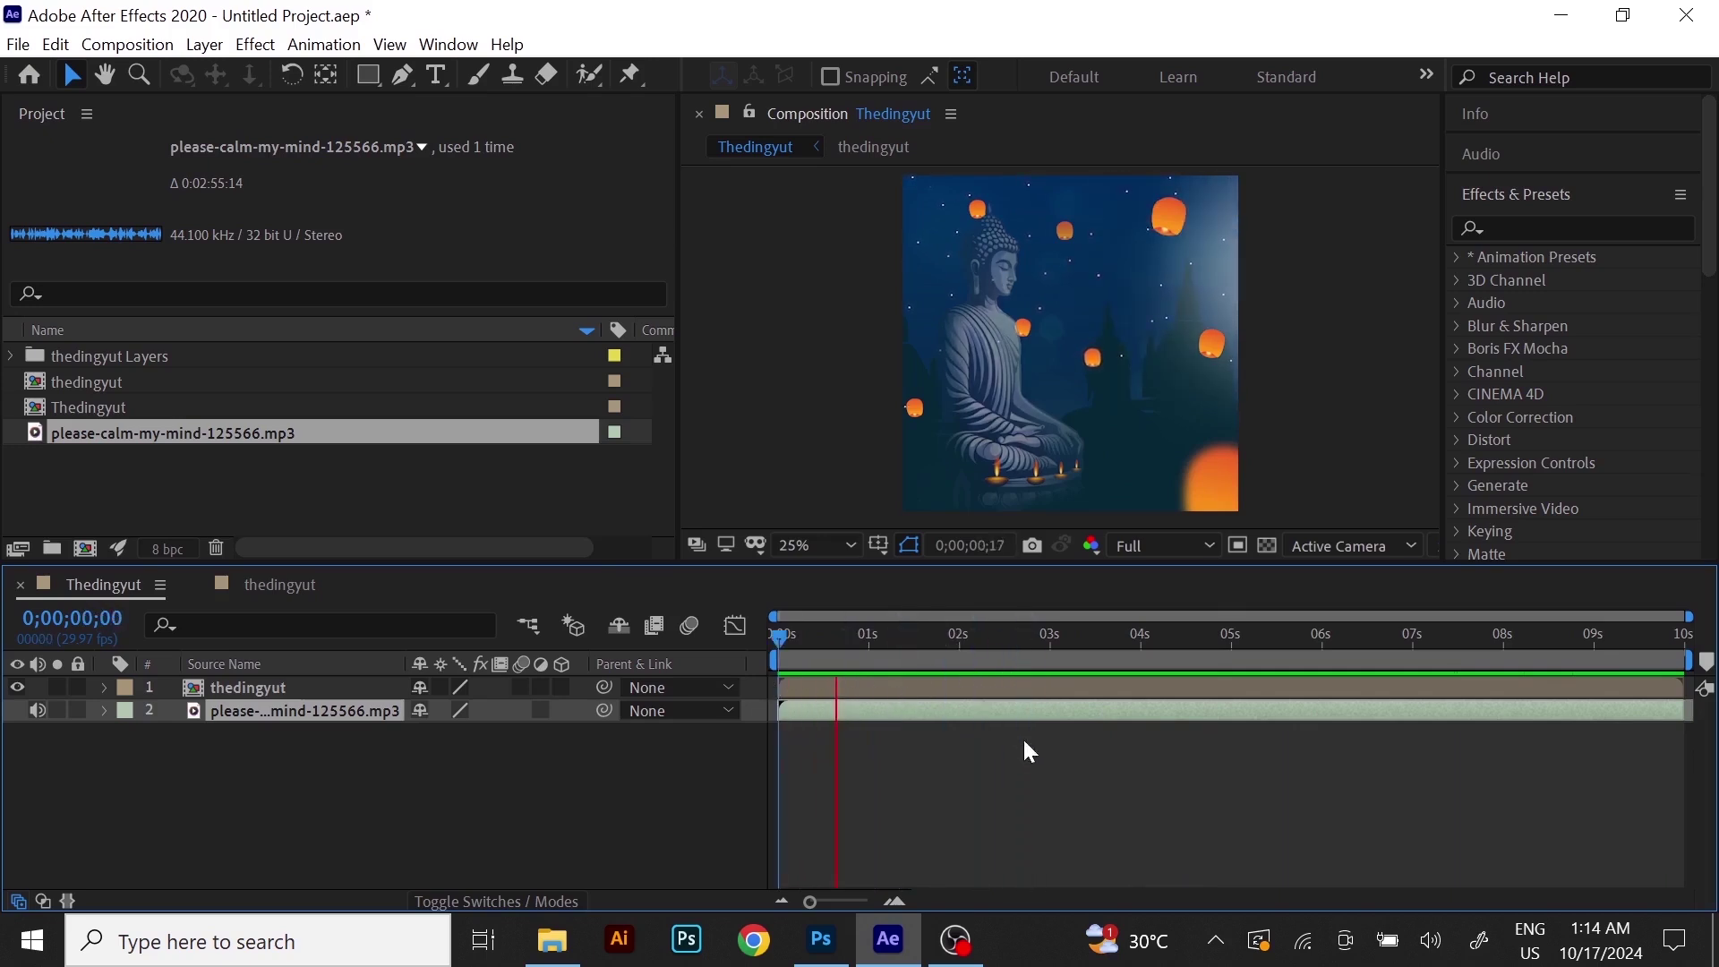
{"action": "key", "text": "space"}
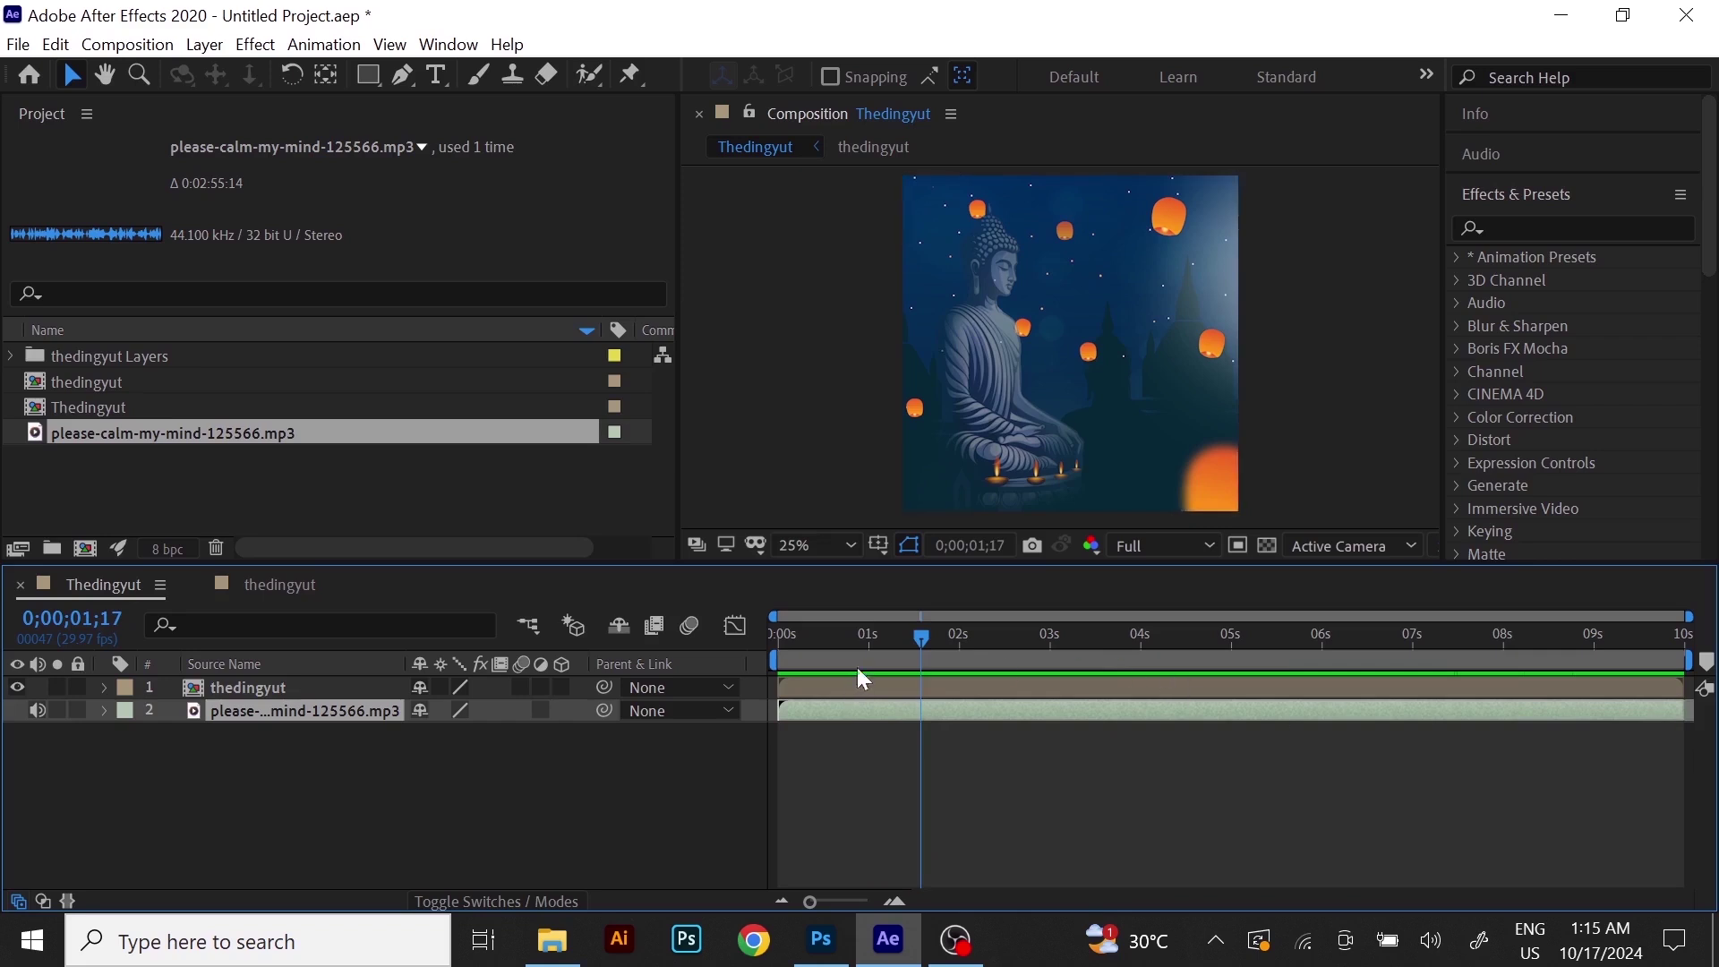
Preview the Thedingyut composition with the music from 0;00;02;00.
{"action": "left_click_drag", "start_coordinate": [915, 639], "coordinate": [955, 643]}
{"action": "key", "text": "space"}
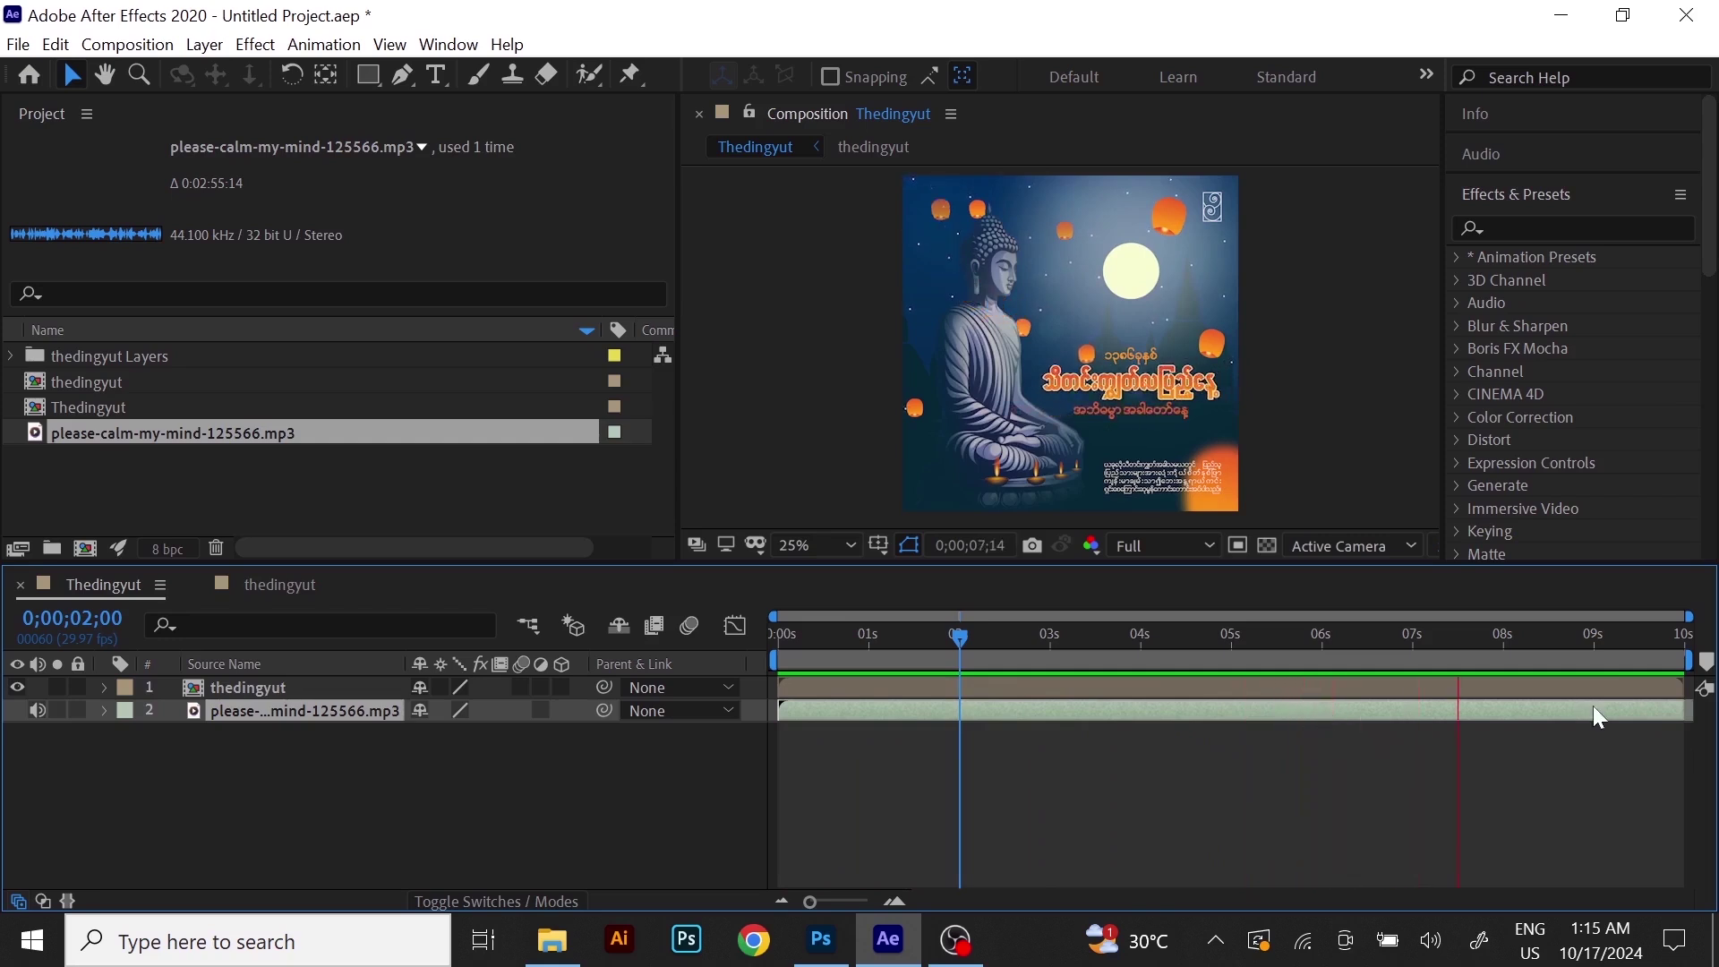
{"action": "key", "text": "space"}
Reveal the music layer's Audio Levels property and place the current time at the final frame, 0;00;09;29.
{"action": "left_click", "coordinate": [103, 711]}
{"action": "left_click", "coordinate": [129, 734]}
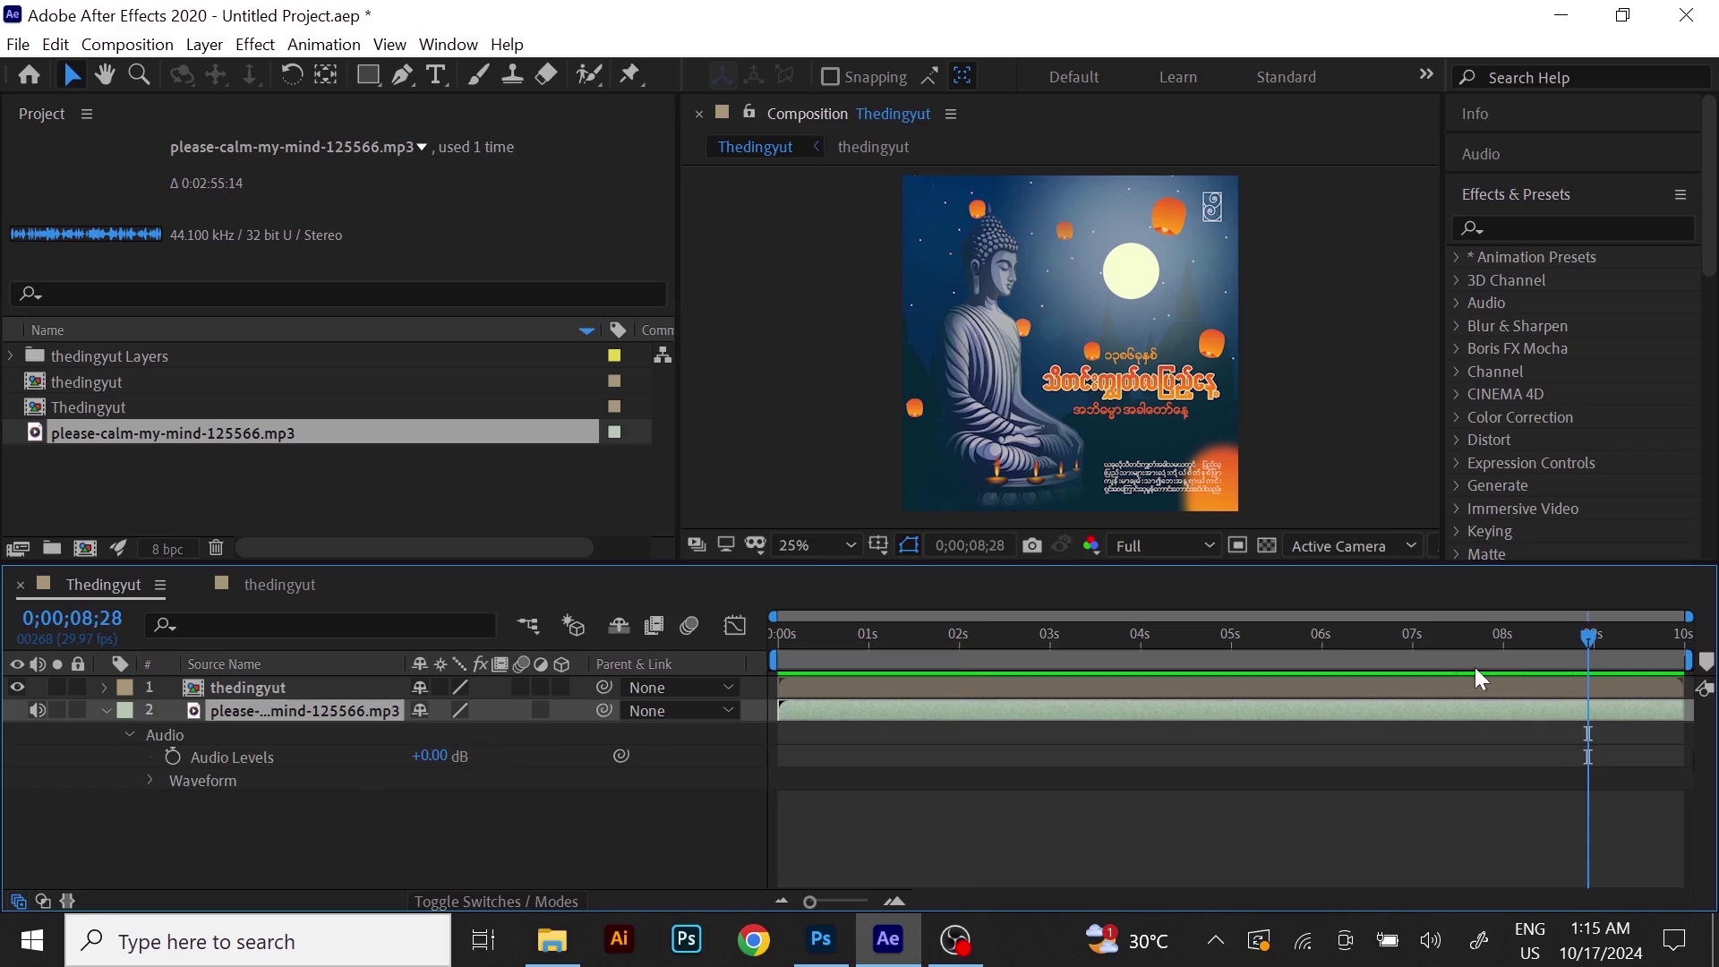
{"action": "left_click_drag", "start_coordinate": [1589, 637], "coordinate": [1229, 694]}
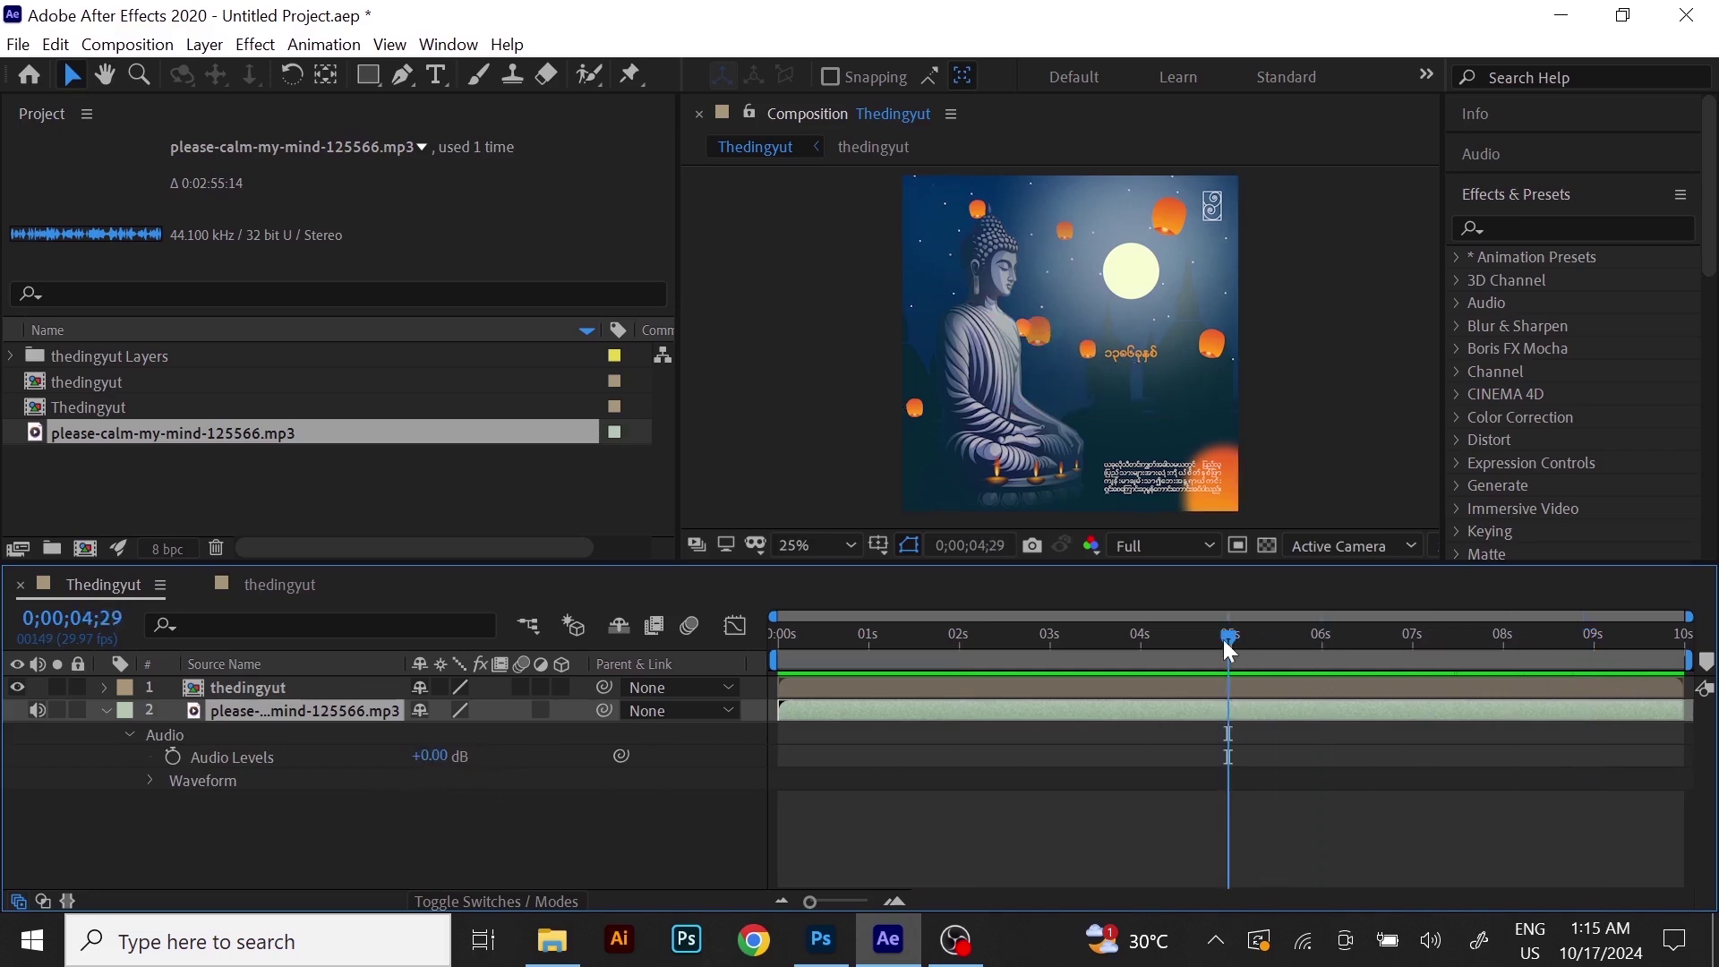
{"action": "left_click_drag", "start_coordinate": [1231, 642], "coordinate": [1687, 721]}
Try to set the music layer's Audio Levels to 50 dB at the final frame.
{"action": "left_click_drag", "start_coordinate": [439, 766], "coordinate": [390, 777]}
{"action": "left_click", "coordinate": [432, 756]}
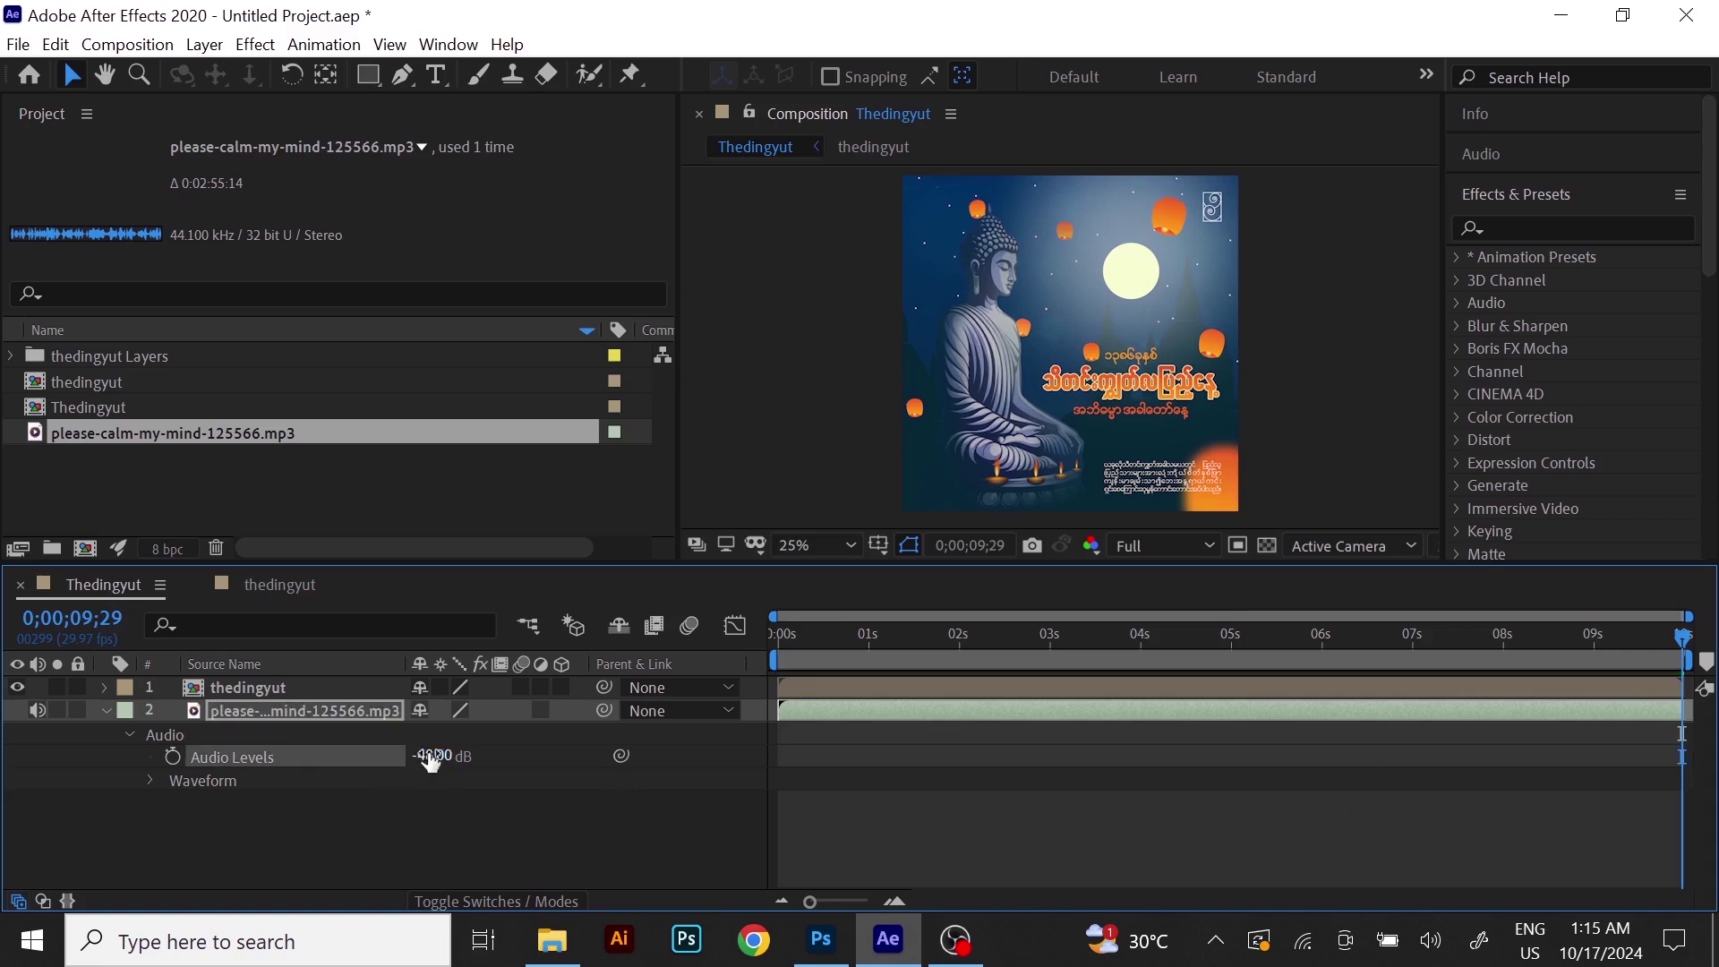
{"action": "type", "text": "50"}
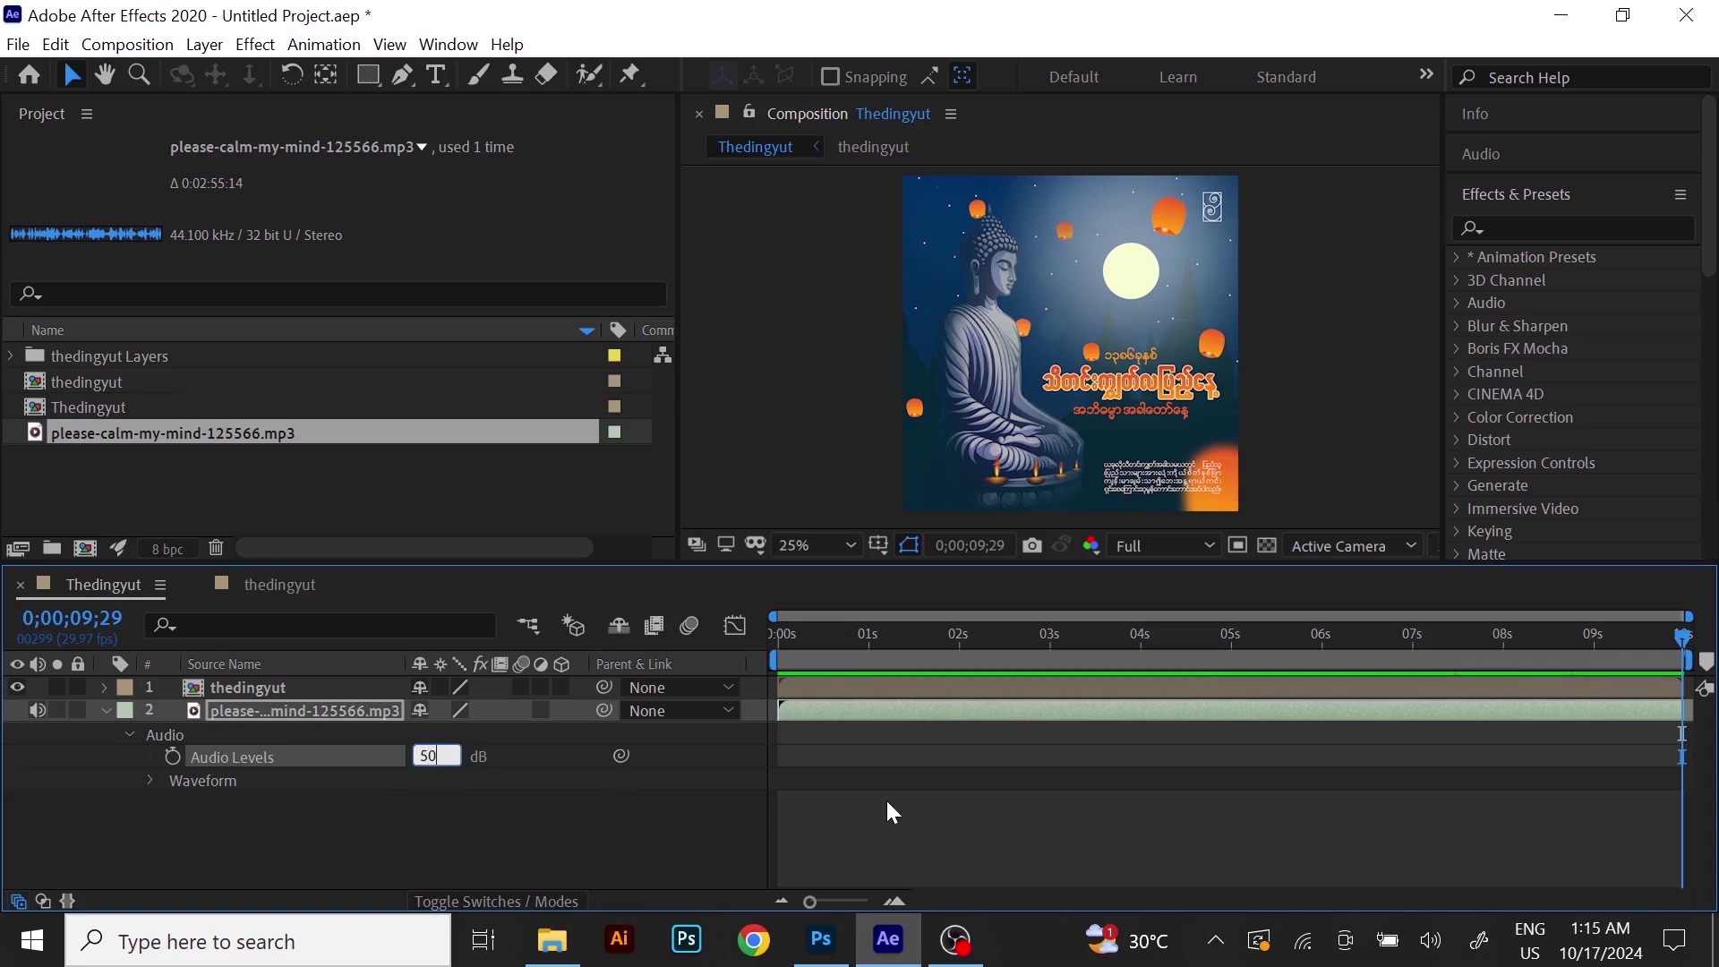
{"action": "left_click", "coordinate": [887, 801]}
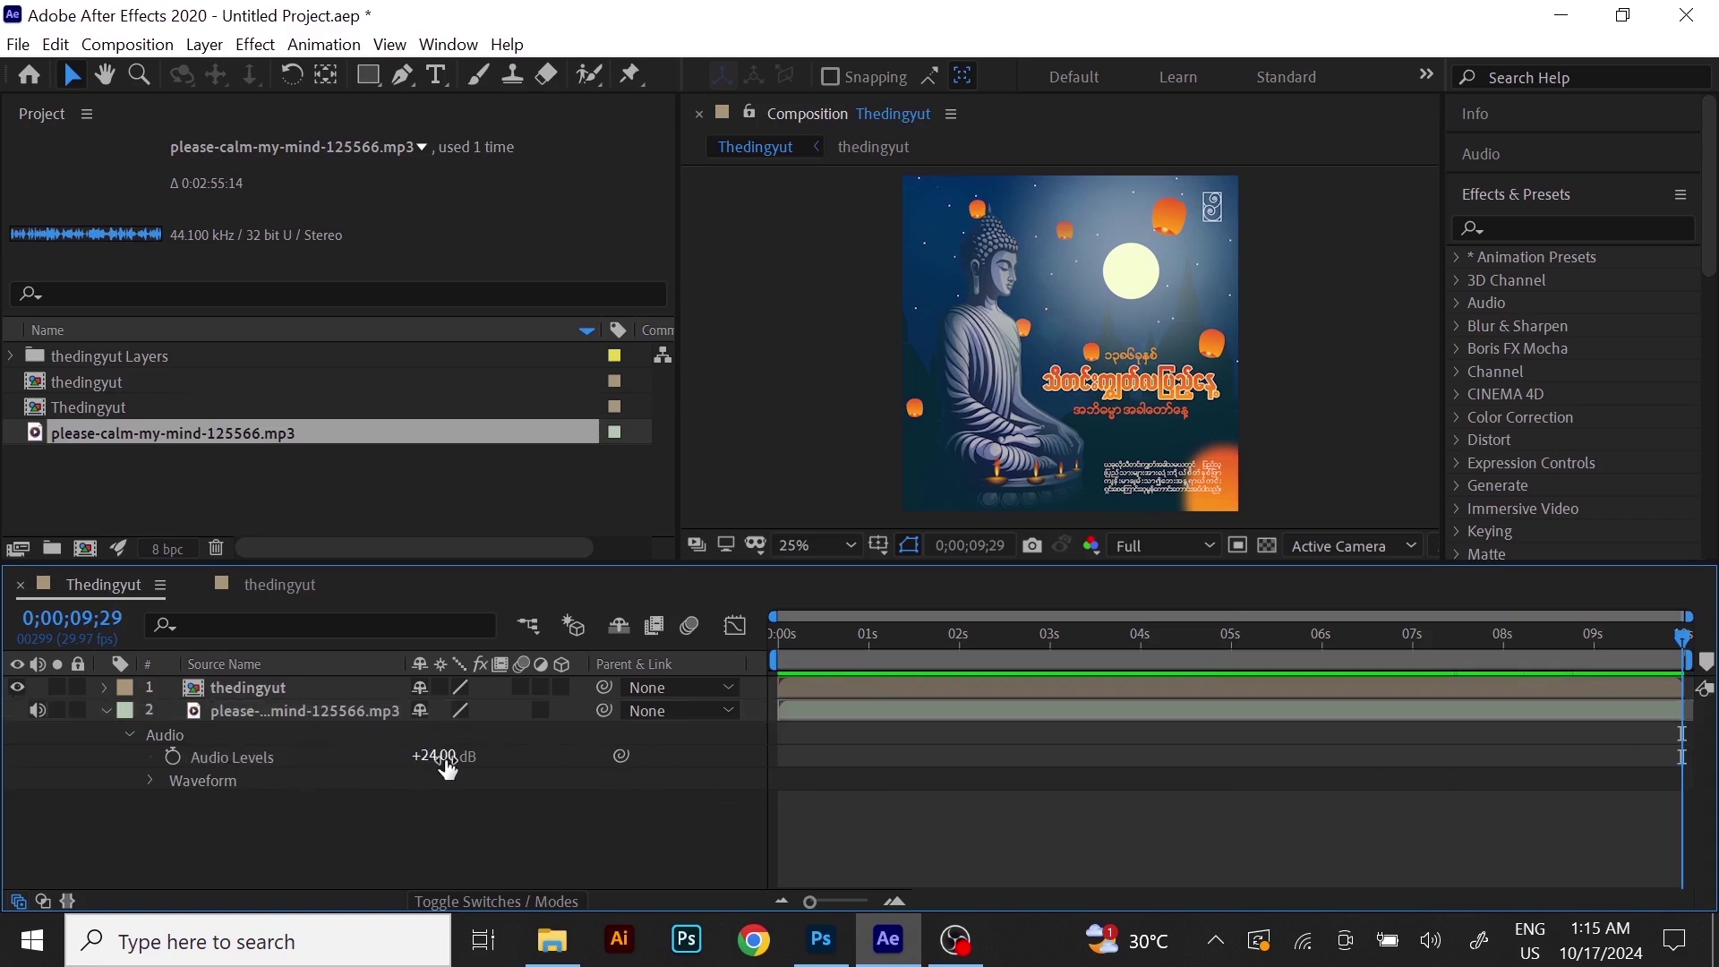
Keyframe the music's Audio Levels at -60 dB at 0;00;09;29 and 0 dB at 0;00;07;00 for a fade-out.
{"action": "left_click_drag", "start_coordinate": [443, 757], "coordinate": [340, 761]}
{"action": "left_click", "coordinate": [172, 757]}
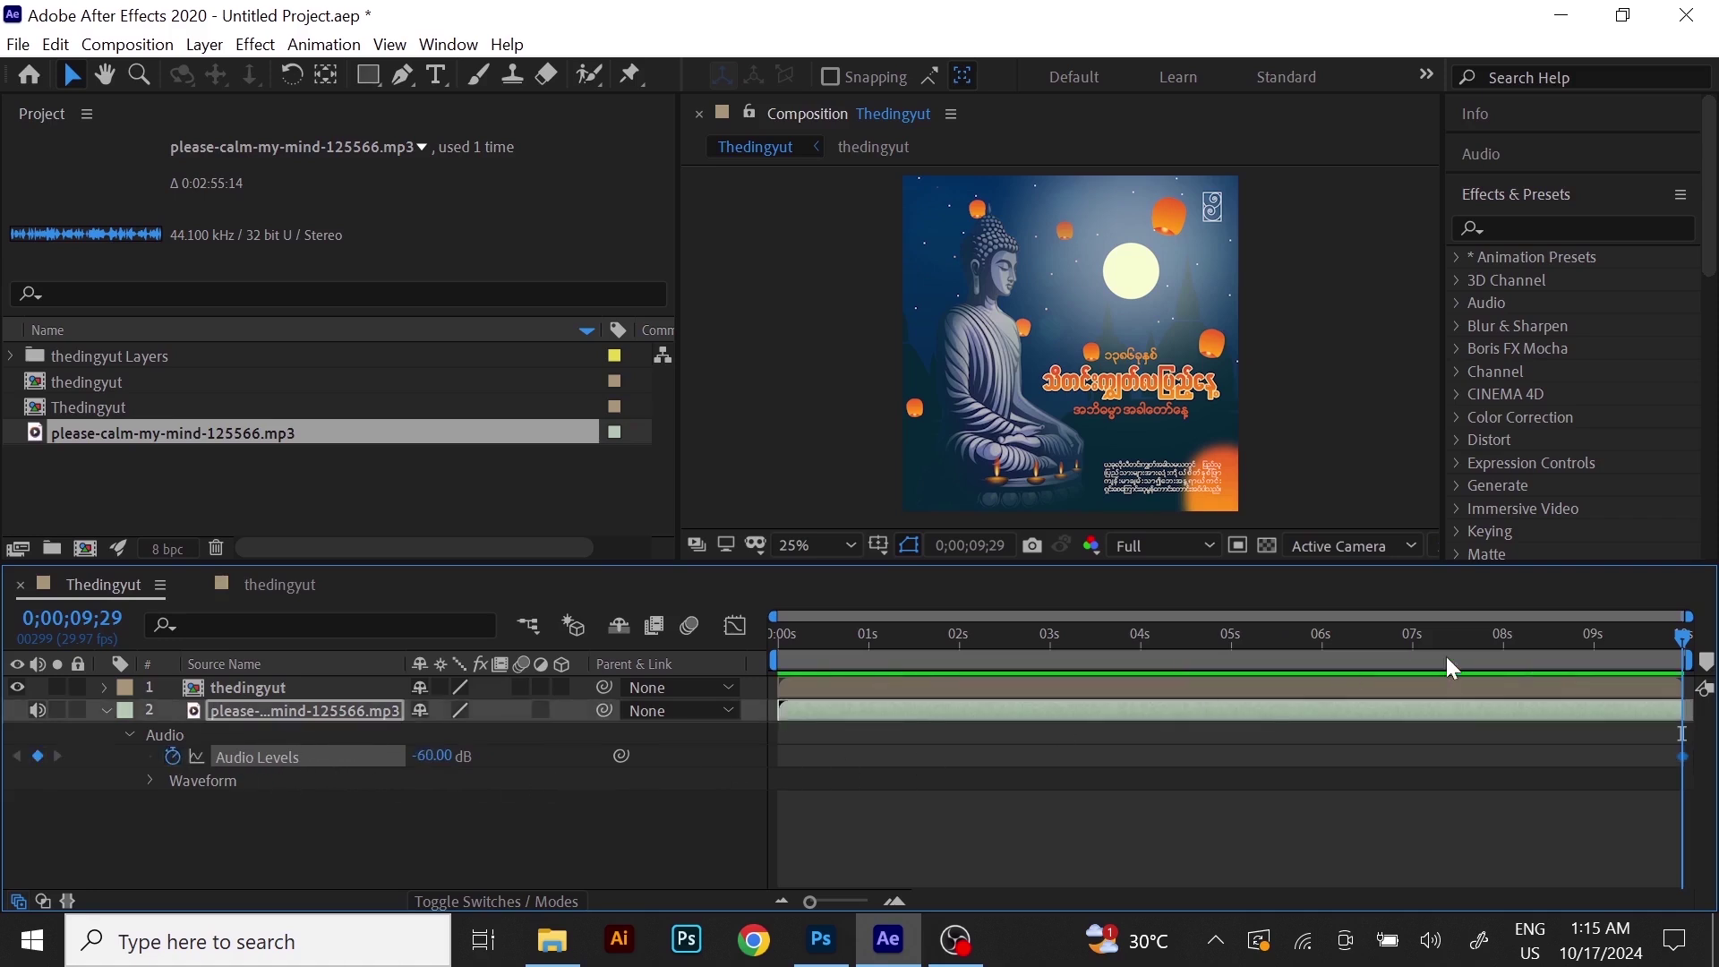
{"action": "mouse_move", "coordinate": [1658, 642]}
{"action": "left_mouse_down"}
{"action": "mouse_move", "coordinate": [1547, 637]}
{"action": "mouse_move", "coordinate": [1515, 674]}
{"action": "mouse_move", "coordinate": [1412, 680]}
{"action": "left_mouse_up"}
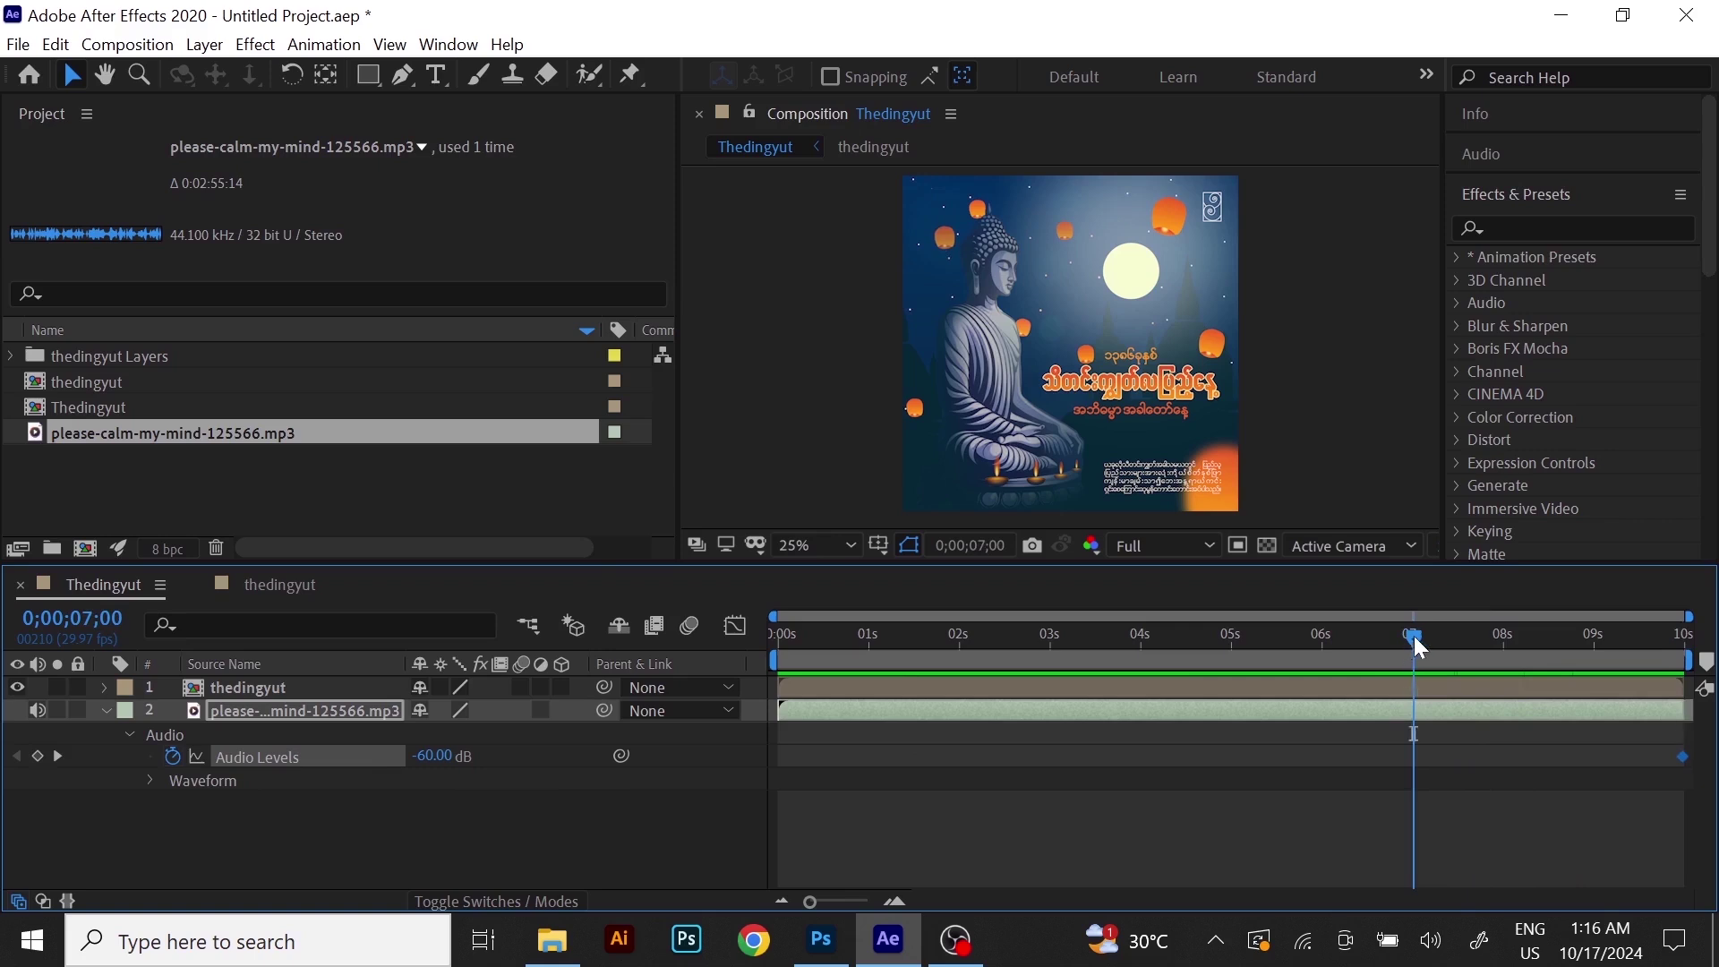
{"action": "left_click_drag", "start_coordinate": [430, 759], "coordinate": [512, 763]}
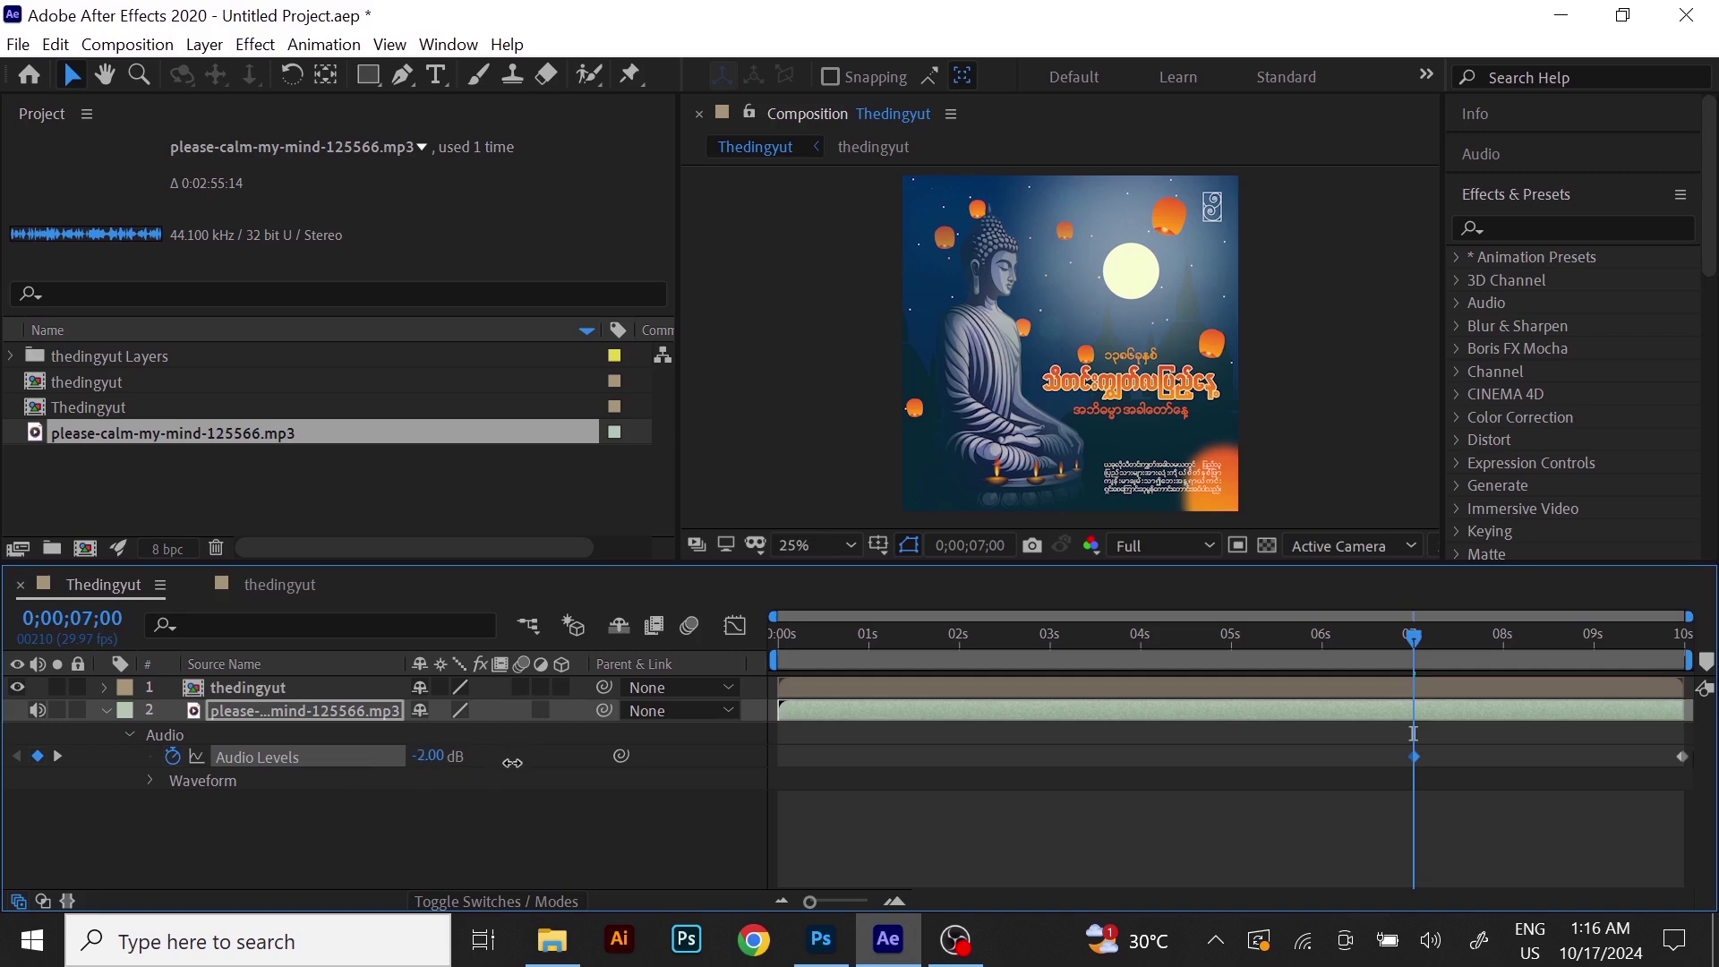
{"action": "left_click_drag", "start_coordinate": [515, 763], "coordinate": [517, 763]}
Preview the composition from 0;00;00;00 to hear the music's fade-out.
{"action": "left_click_drag", "start_coordinate": [1414, 637], "coordinate": [875, 763]}
{"action": "left_click_drag", "start_coordinate": [859, 641], "coordinate": [749, 795]}
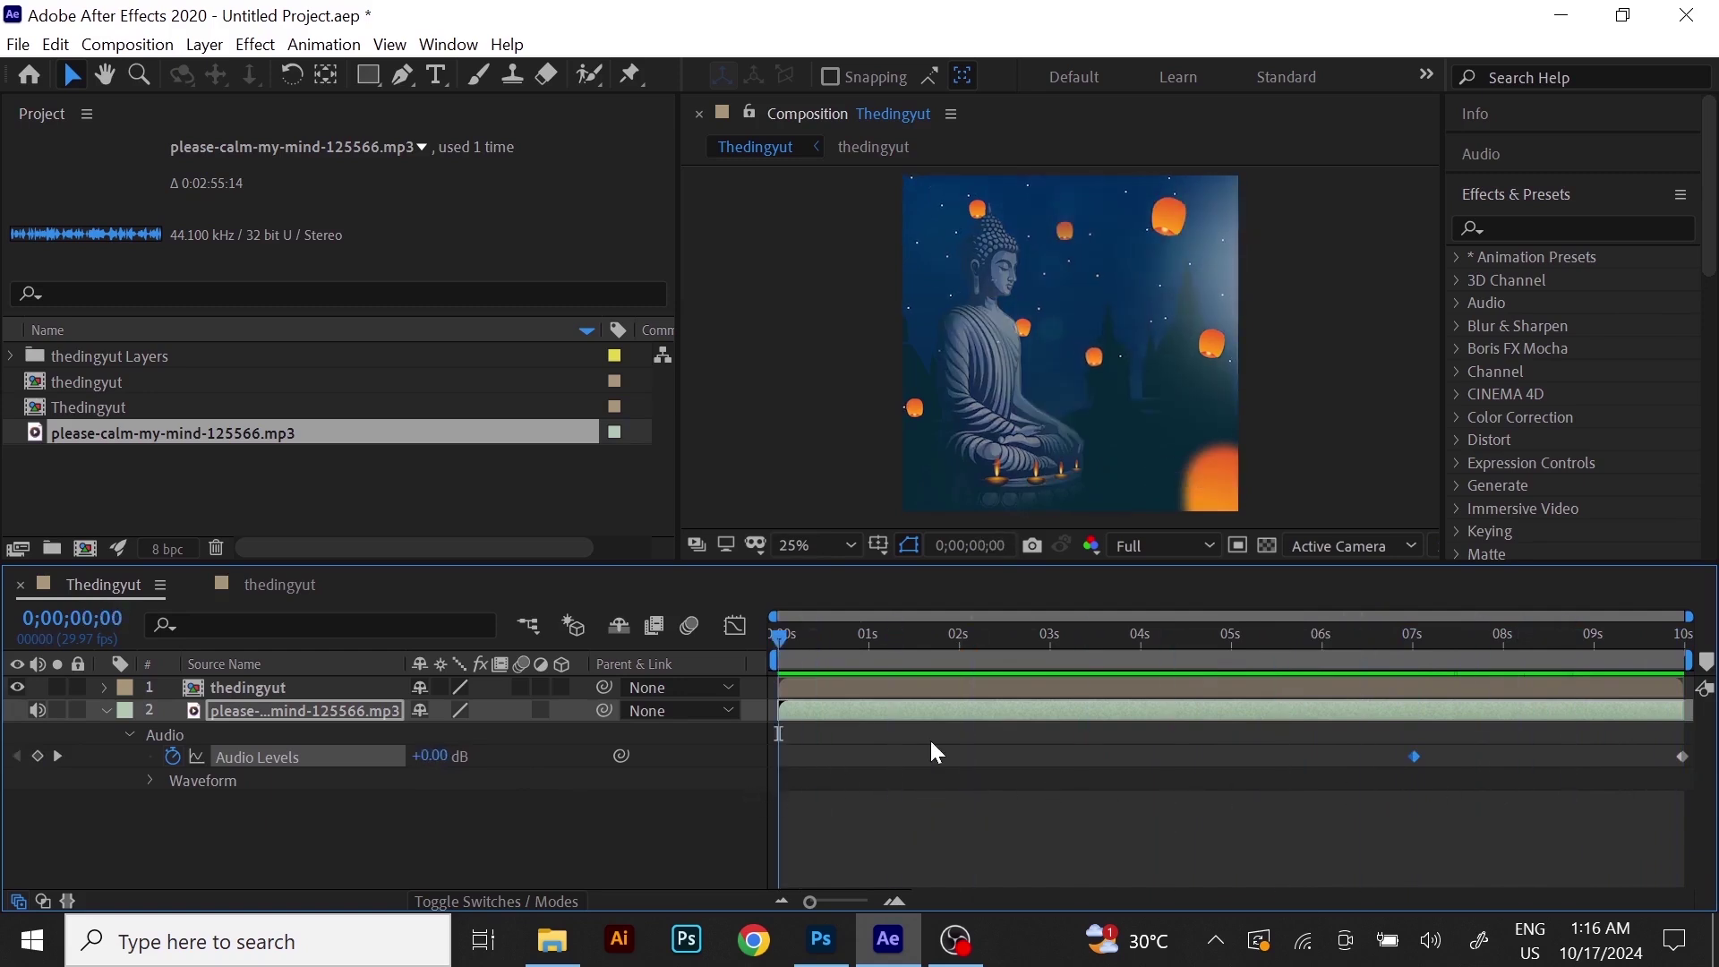
{"action": "key", "text": "space"}
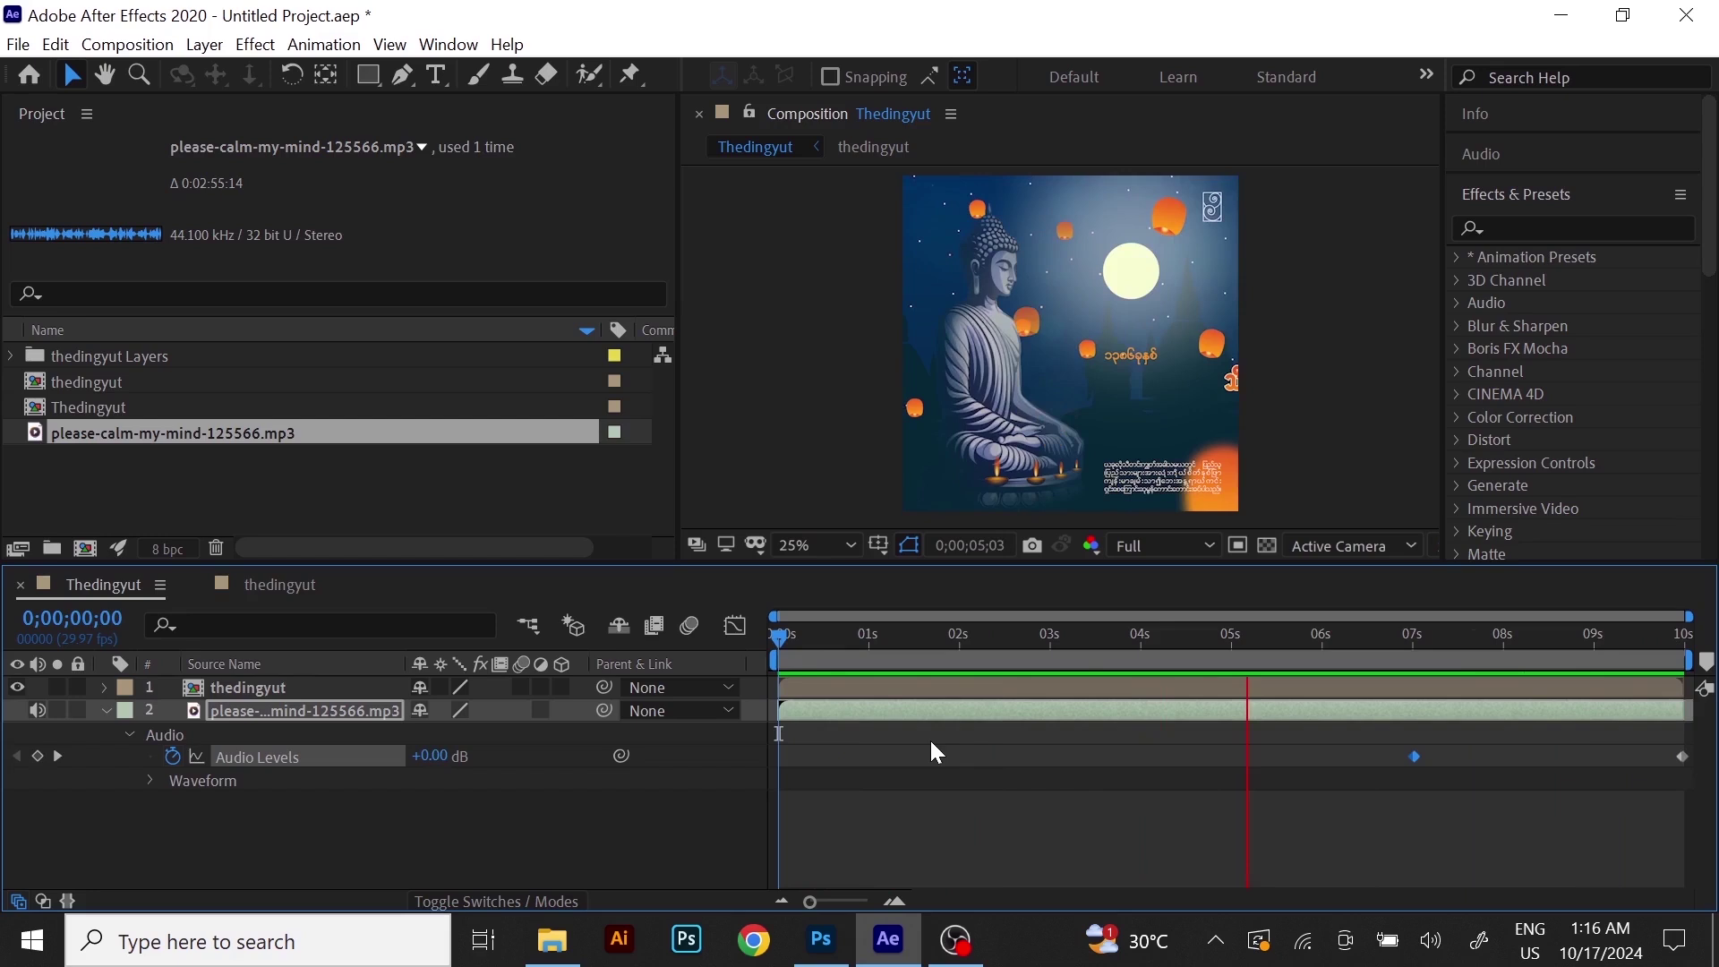
Set the music's final Audio Levels keyframe at 0;00;09;29 to -20 dB.
{"action": "left_click", "coordinate": [1684, 757]}
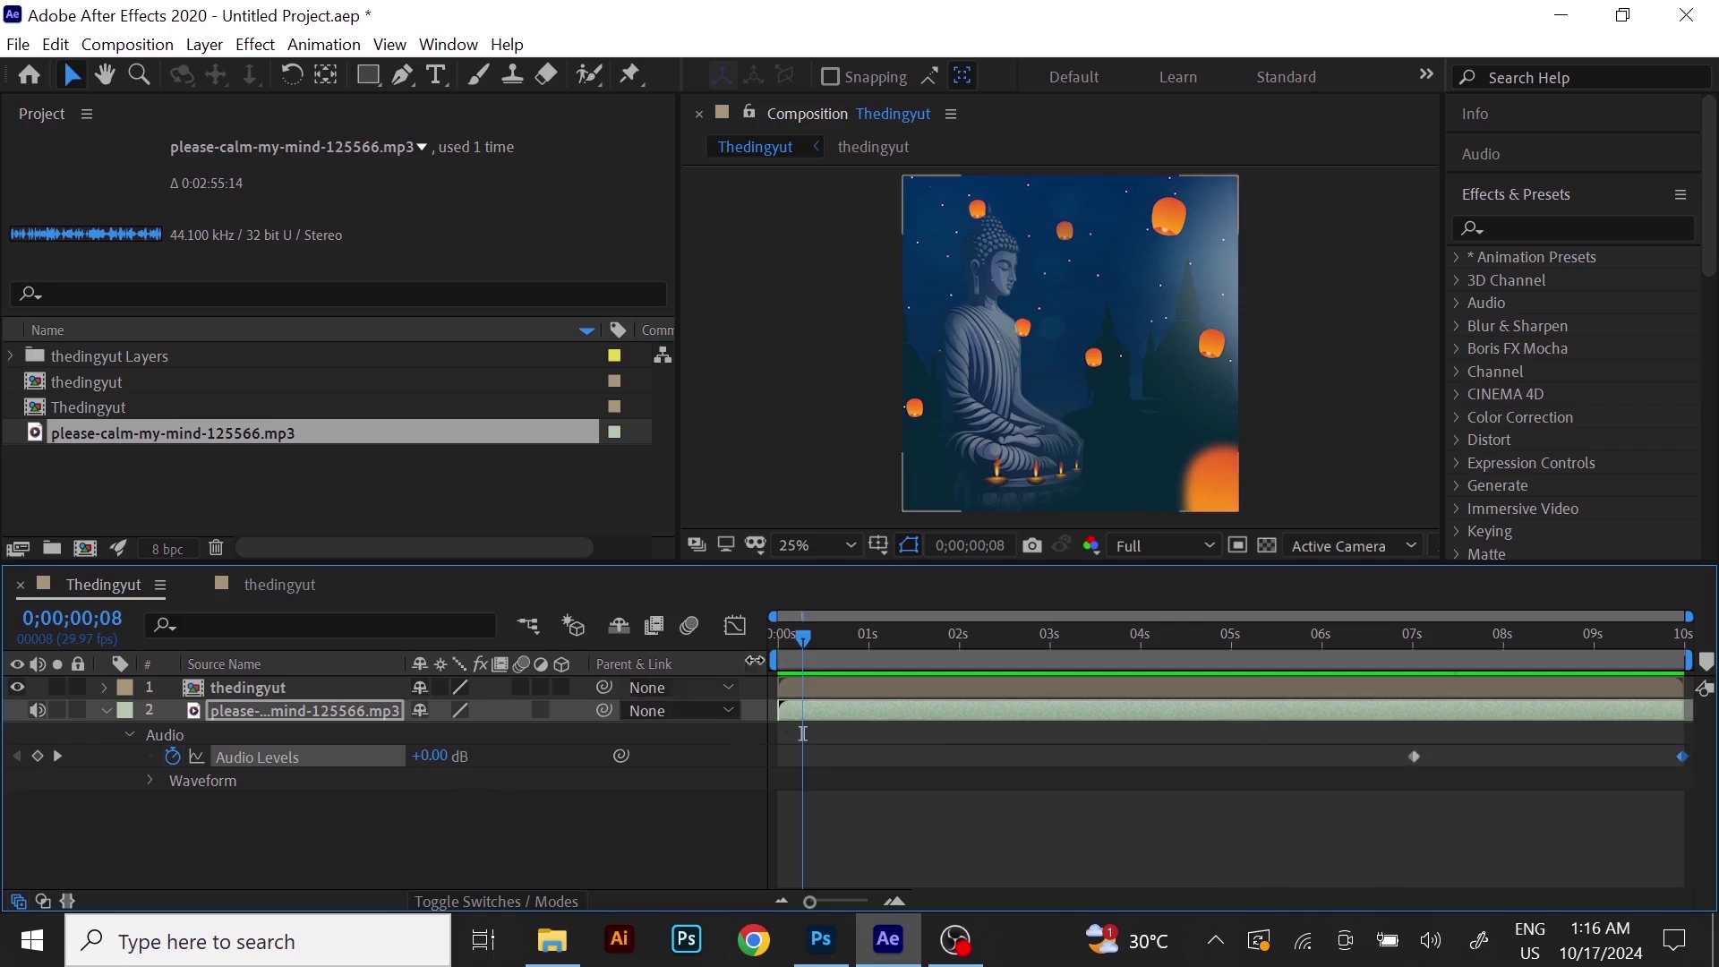
{"action": "left_click_drag", "start_coordinate": [822, 648], "coordinate": [1701, 649]}
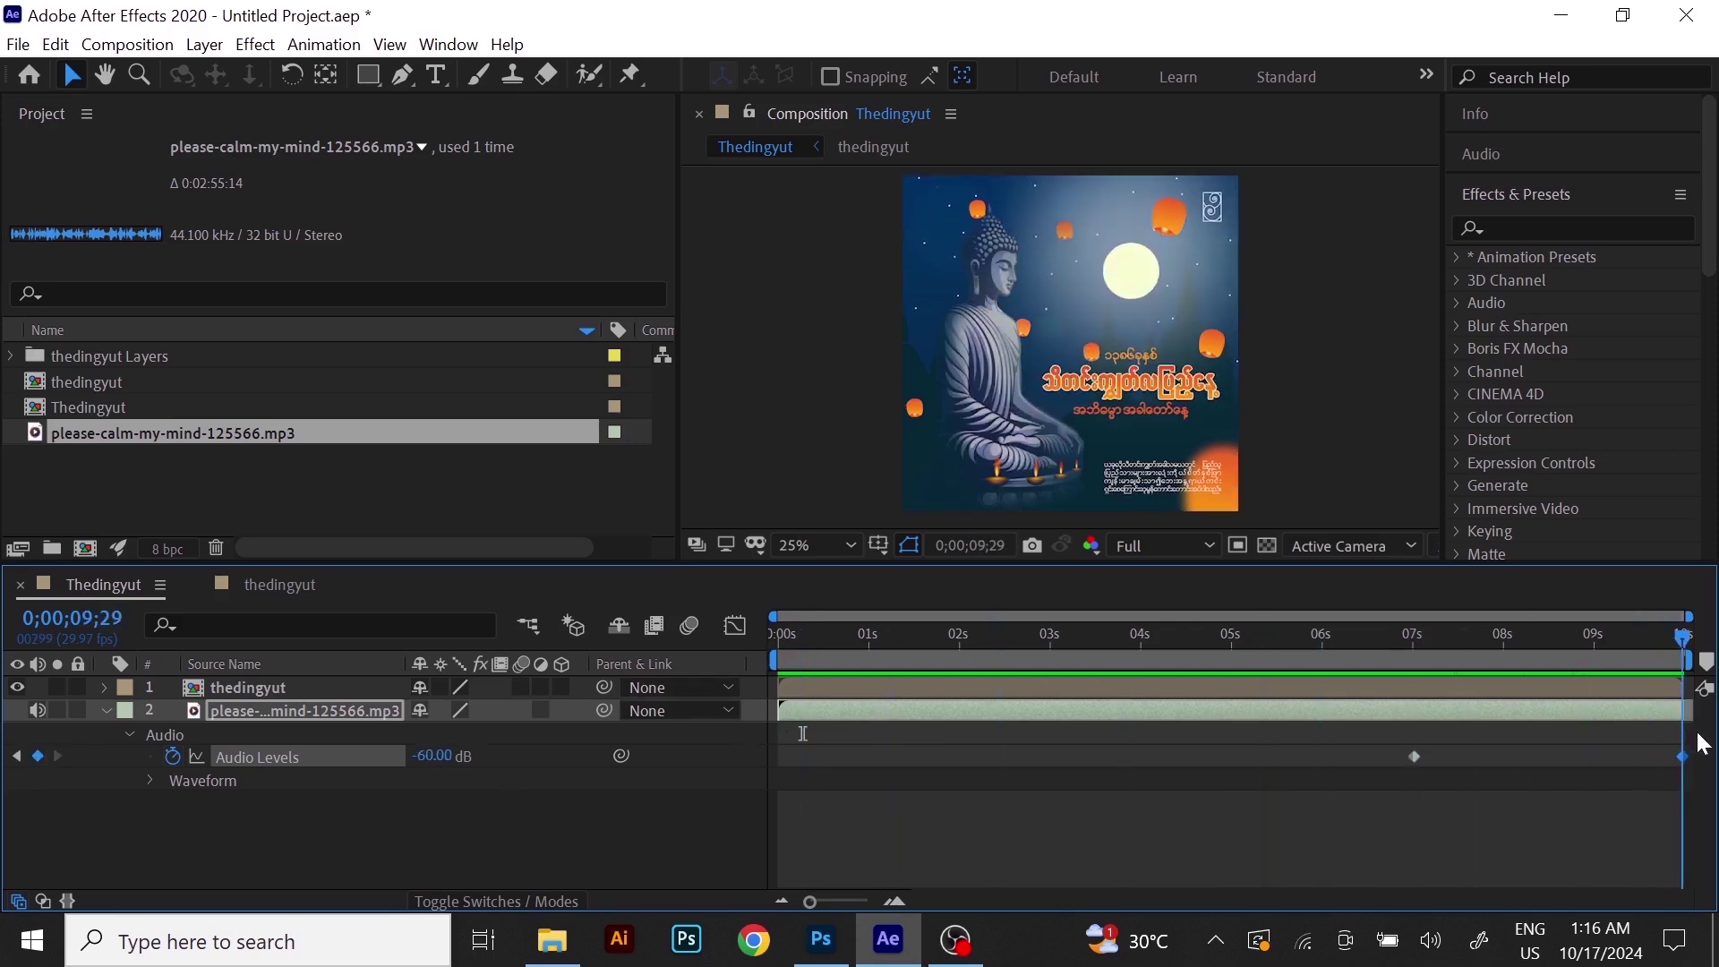
{"action": "left_click_drag", "start_coordinate": [436, 758], "coordinate": [484, 757]}
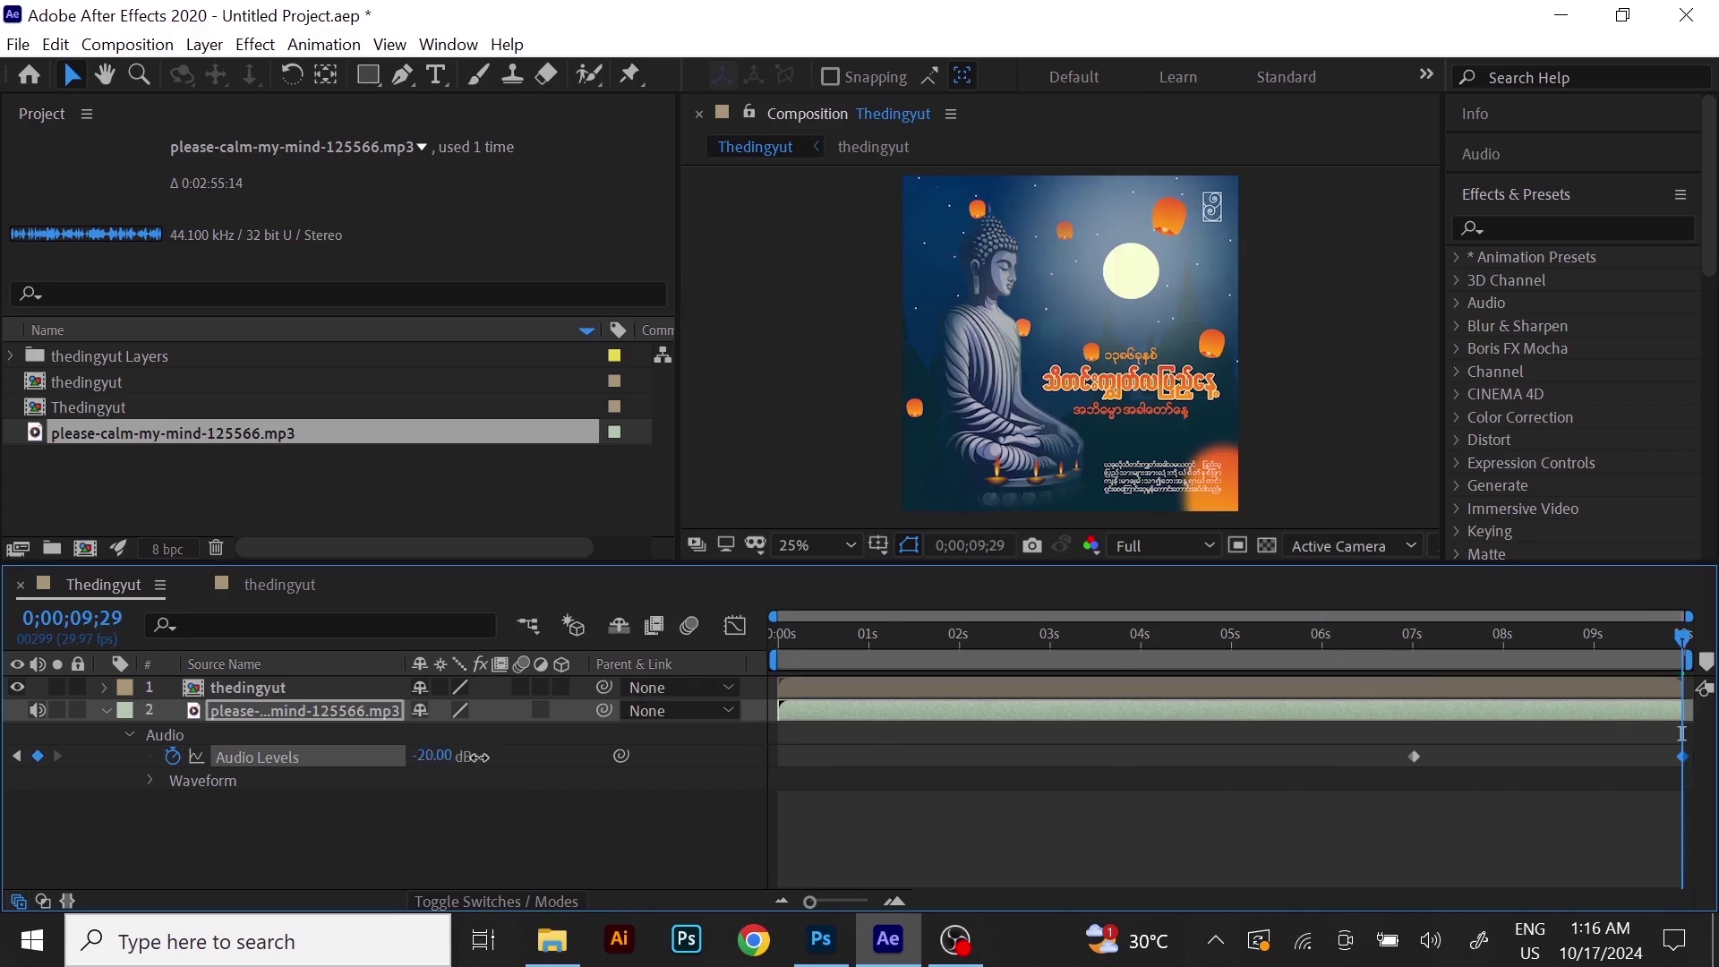
Preview the softened music fade-out from 0;00;04;20.
{"action": "key", "text": "space"}
{"action": "left_click_drag", "start_coordinate": [1684, 638], "coordinate": [1205, 718]}
{"action": "key", "text": "space"}
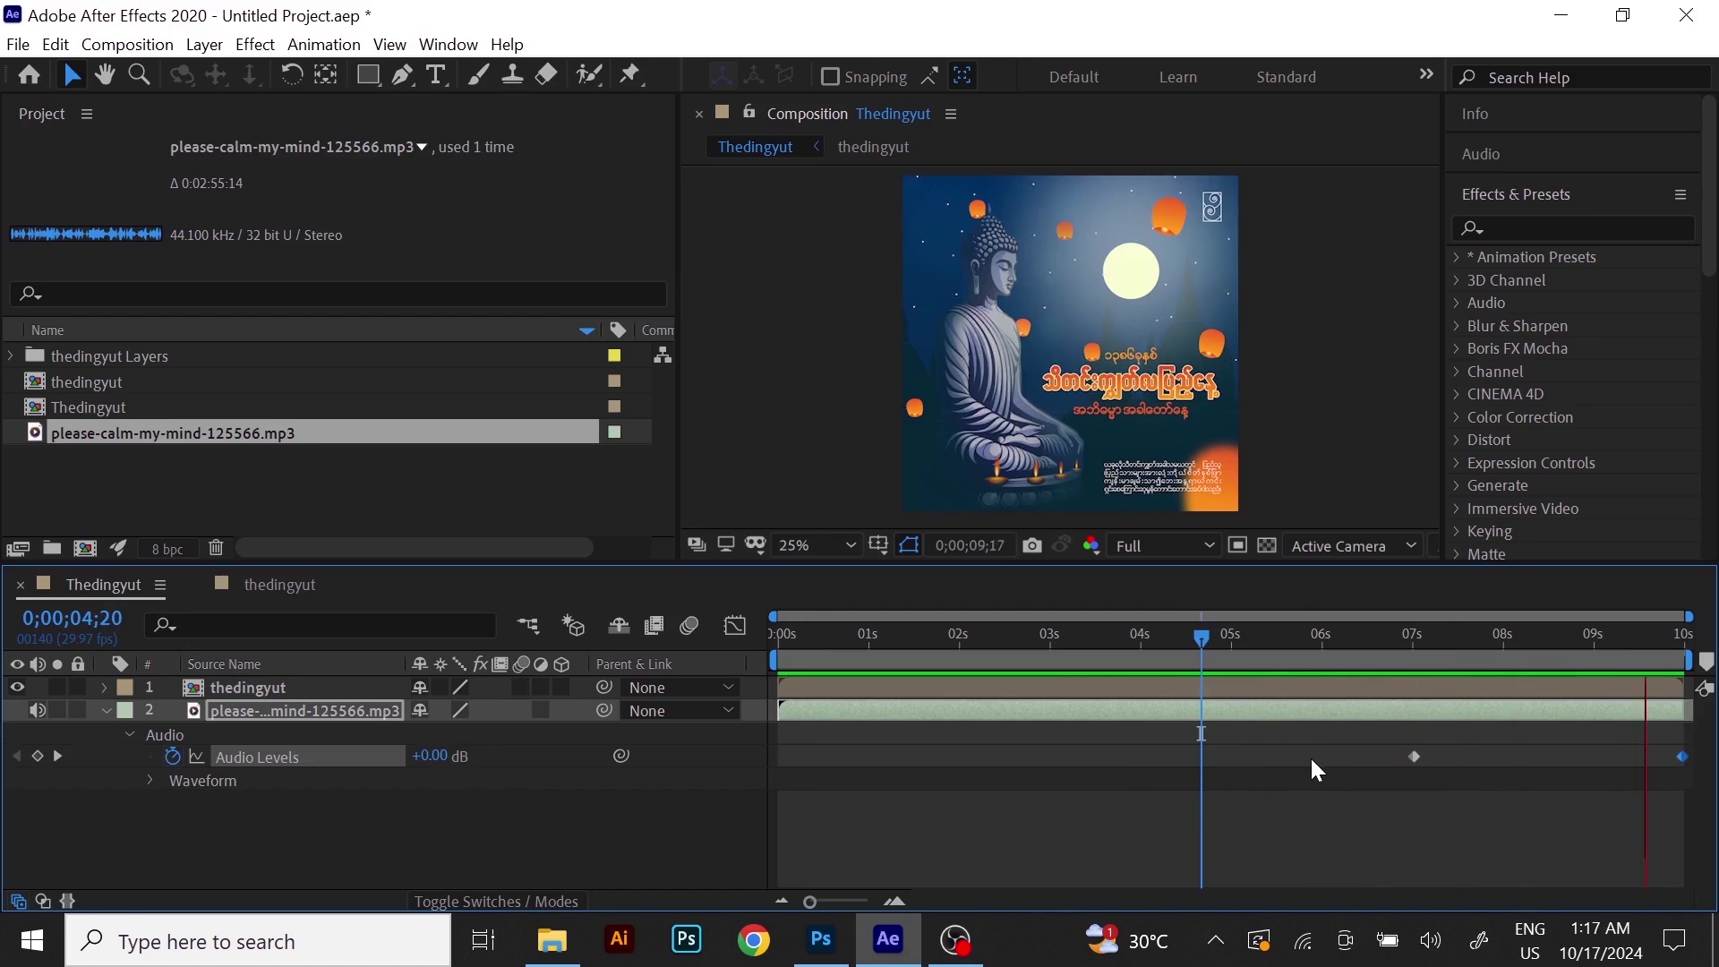
Inspect two floating lanterns in the nested thedingyut composition, then scrub the parent Thedingyut composition and return it to 0;00;00;00.
{"action": "left_click", "coordinate": [287, 584]}
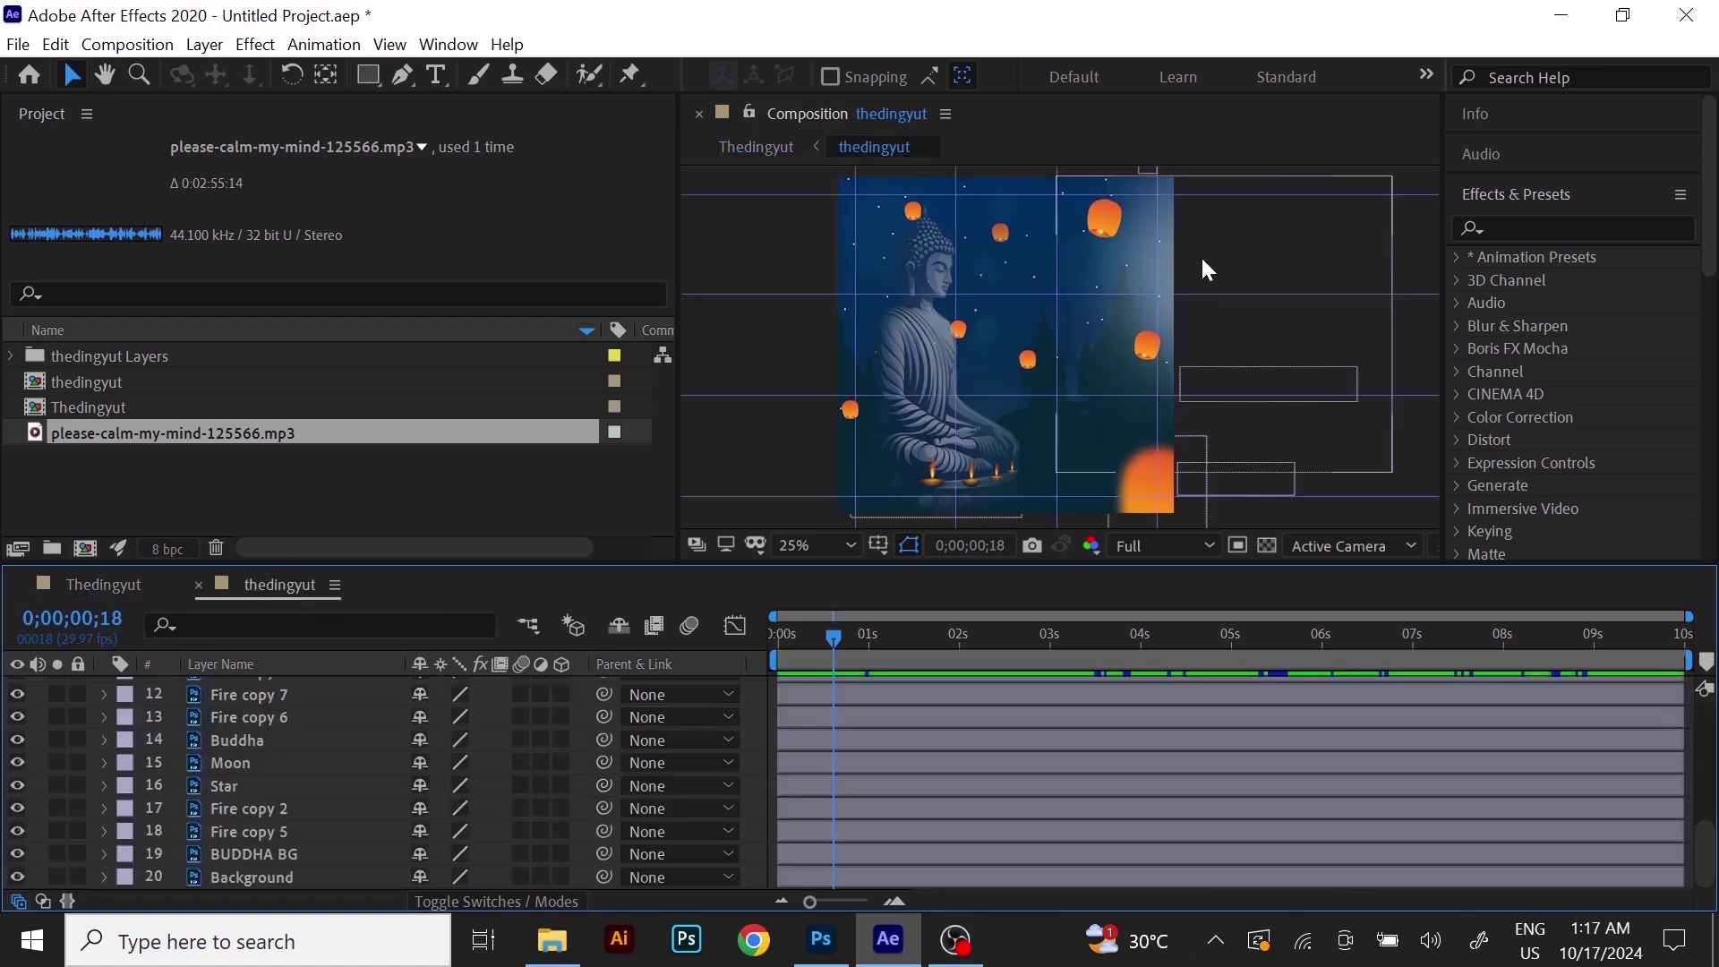
{"action": "left_click", "coordinate": [1029, 362]}
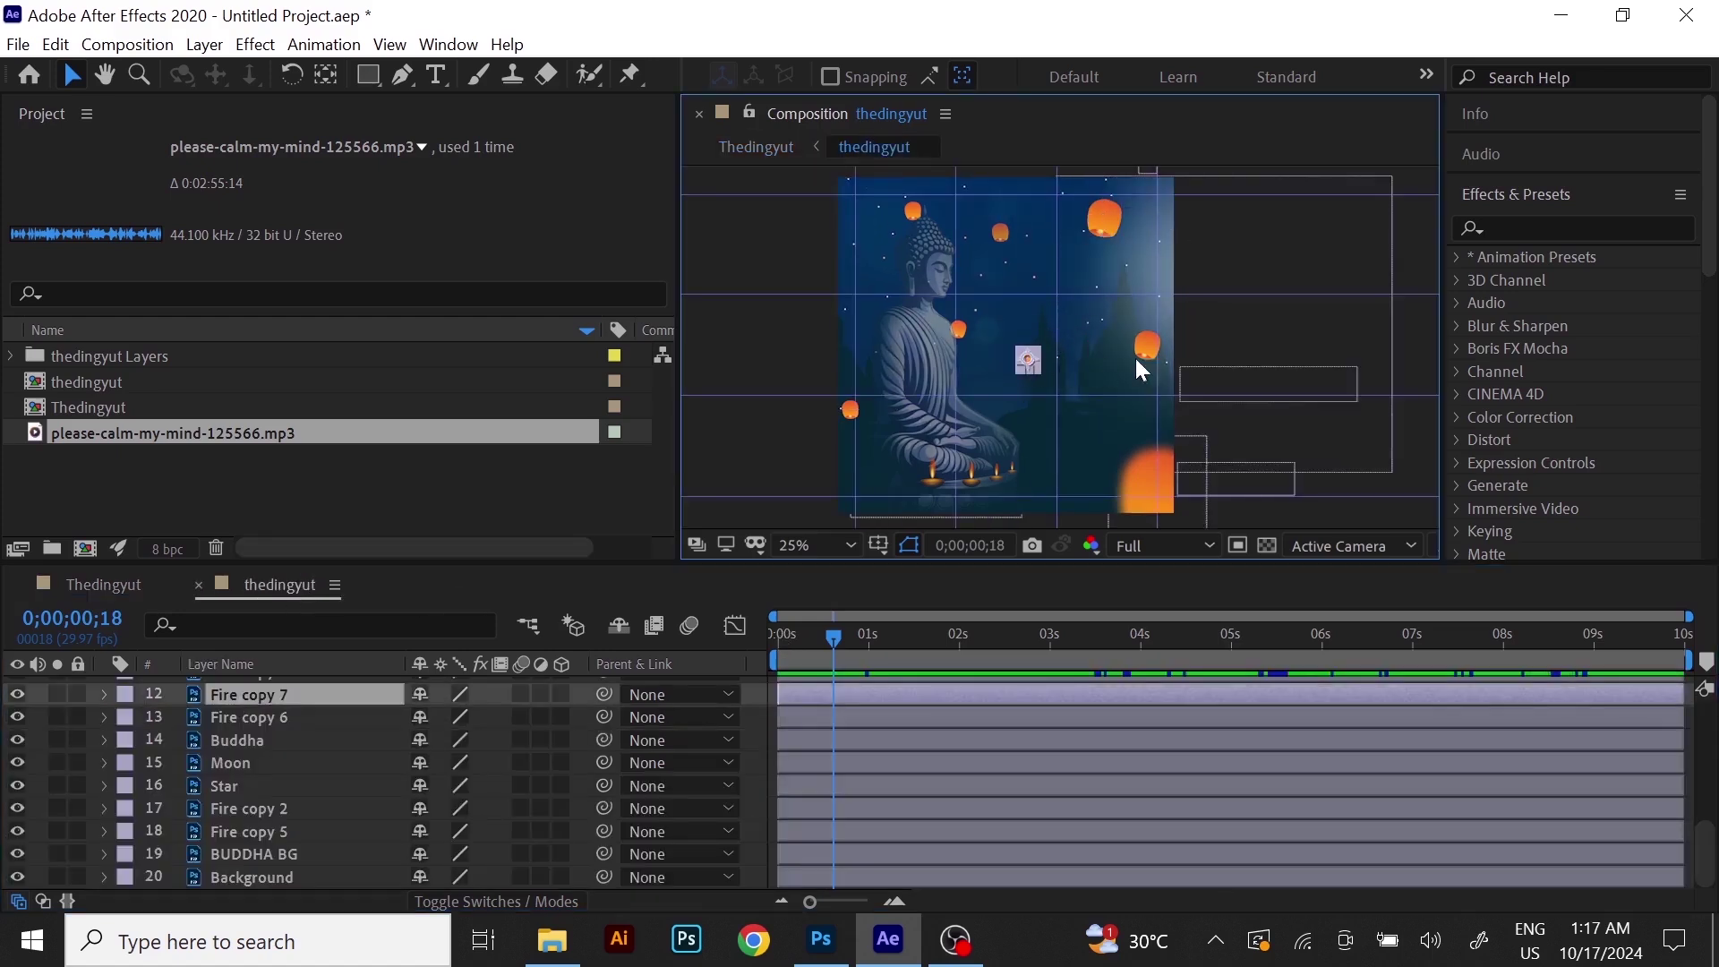
{"action": "left_click", "coordinate": [1142, 349]}
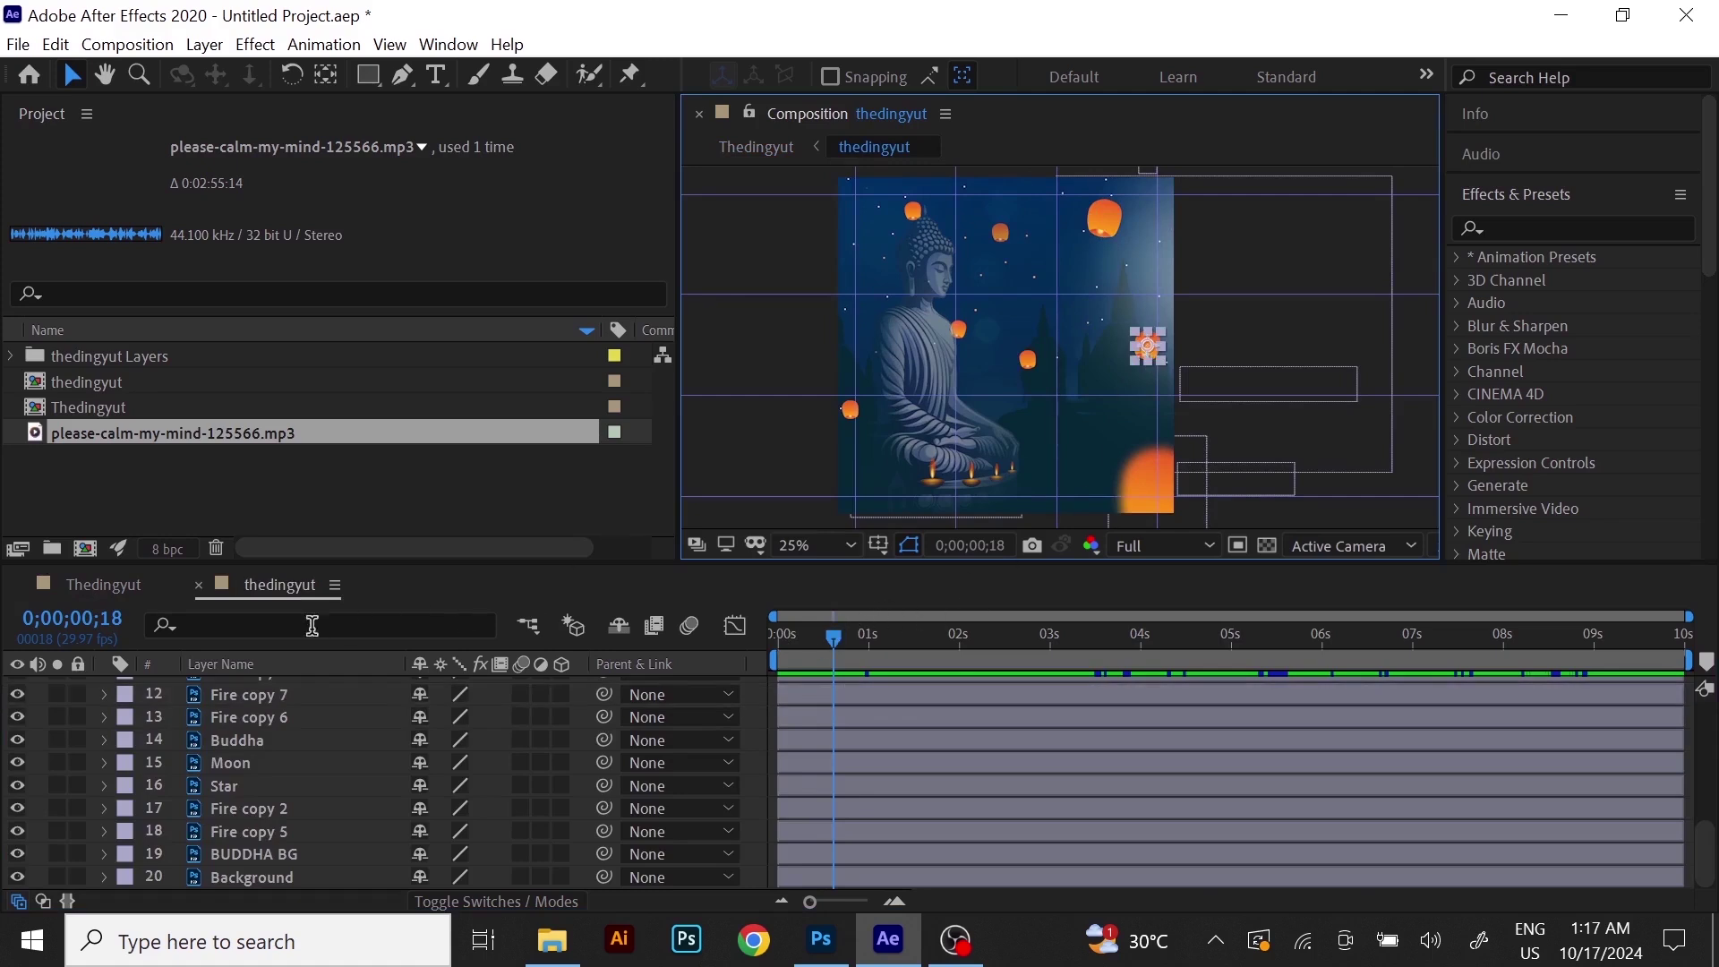
{"action": "left_click", "coordinate": [103, 585]}
{"action": "left_click_drag", "start_coordinate": [836, 637], "coordinate": [1398, 743]}
{"action": "left_click_drag", "start_coordinate": [1285, 754], "coordinate": [759, 766]}
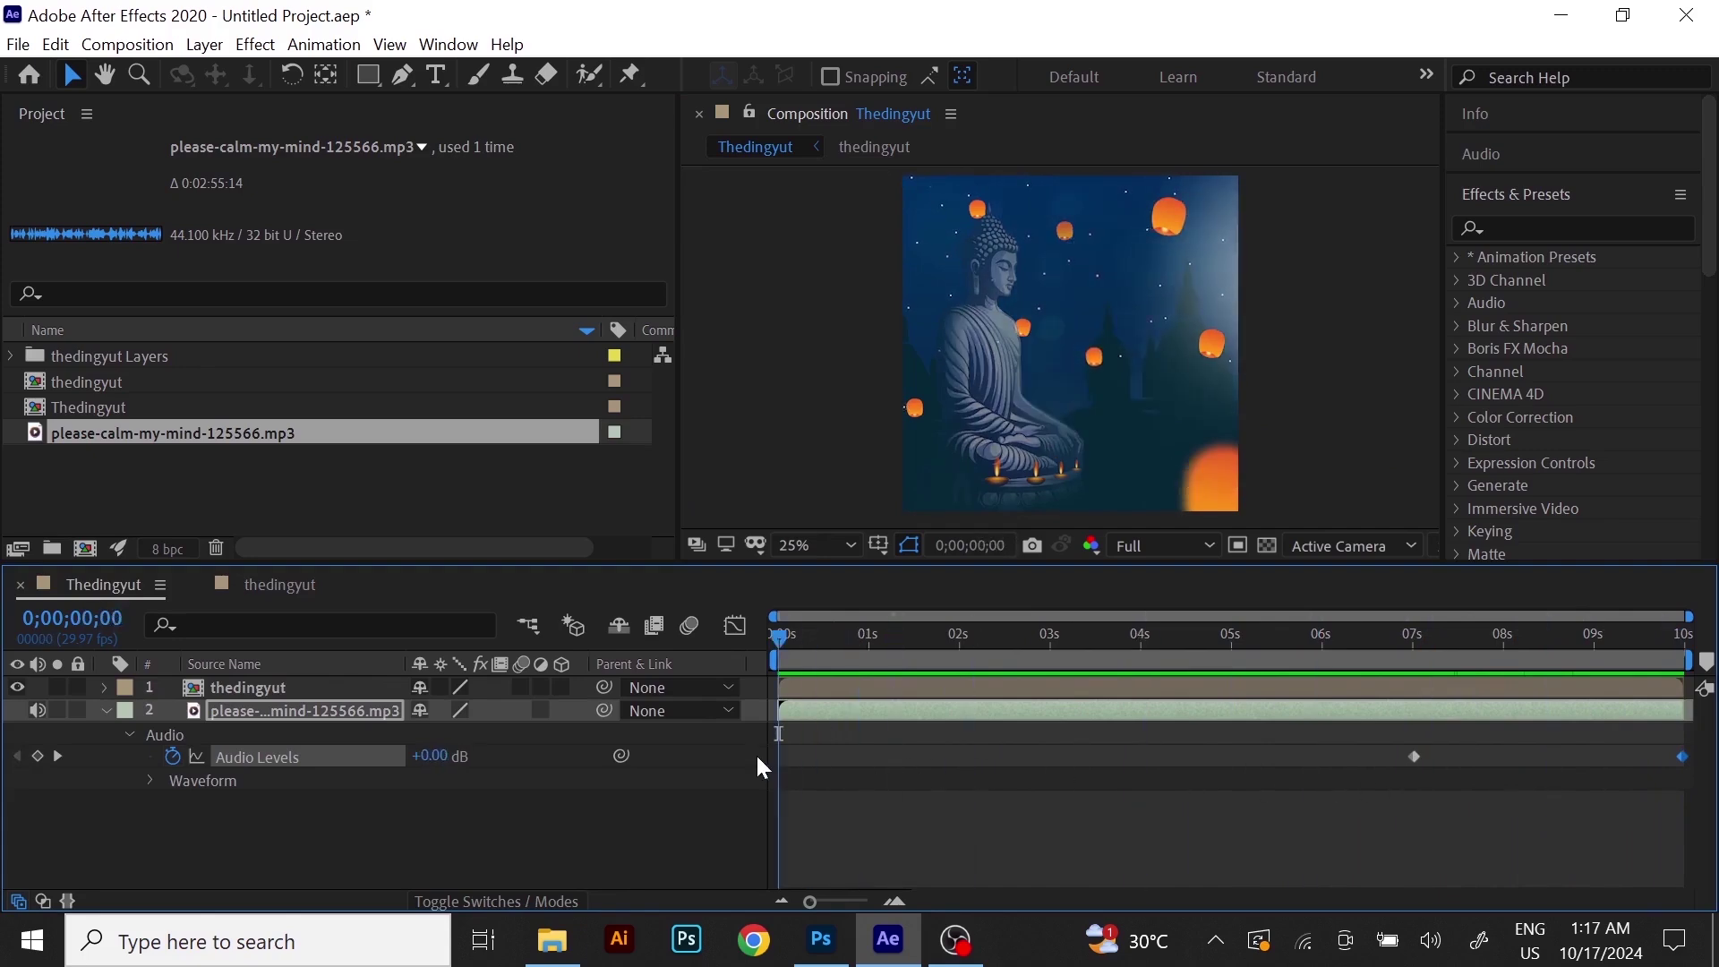
{"action": "left_click_drag", "start_coordinate": [781, 641], "coordinate": [756, 680]}
Add the Thedingyut composition to the Adobe Media Encoder queue and switch to Media Encoder.
{"action": "left_click", "coordinate": [16, 46]}
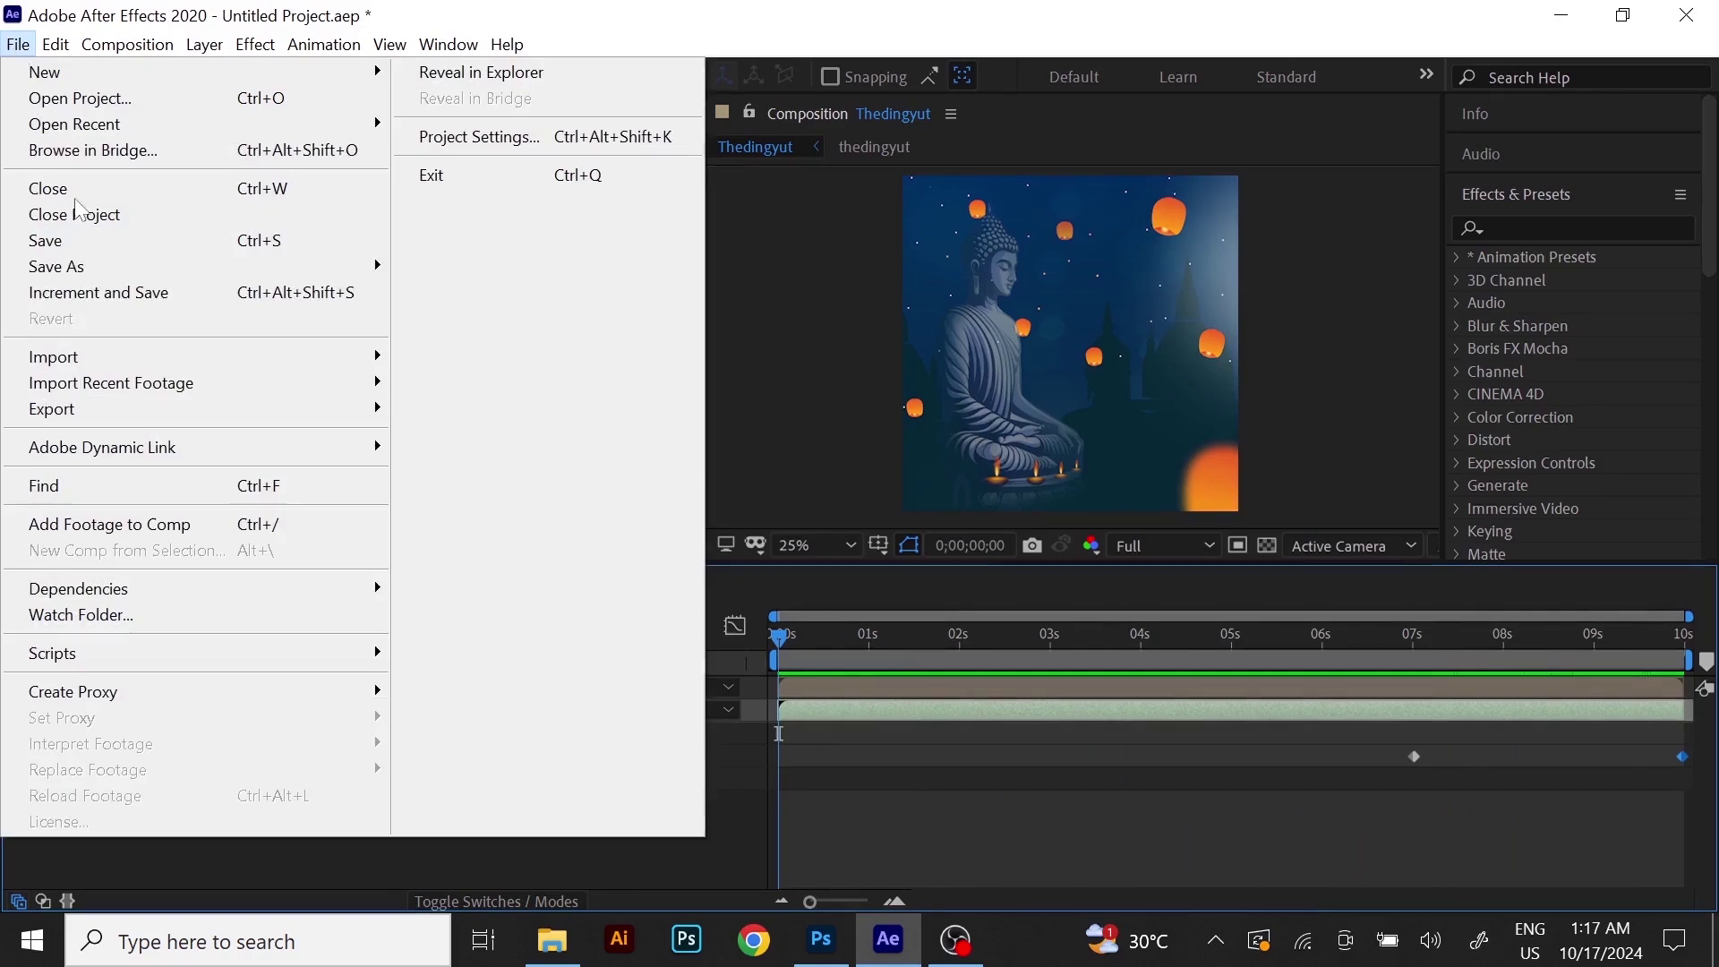
{"action": "mouse_move", "coordinate": [116, 413]}
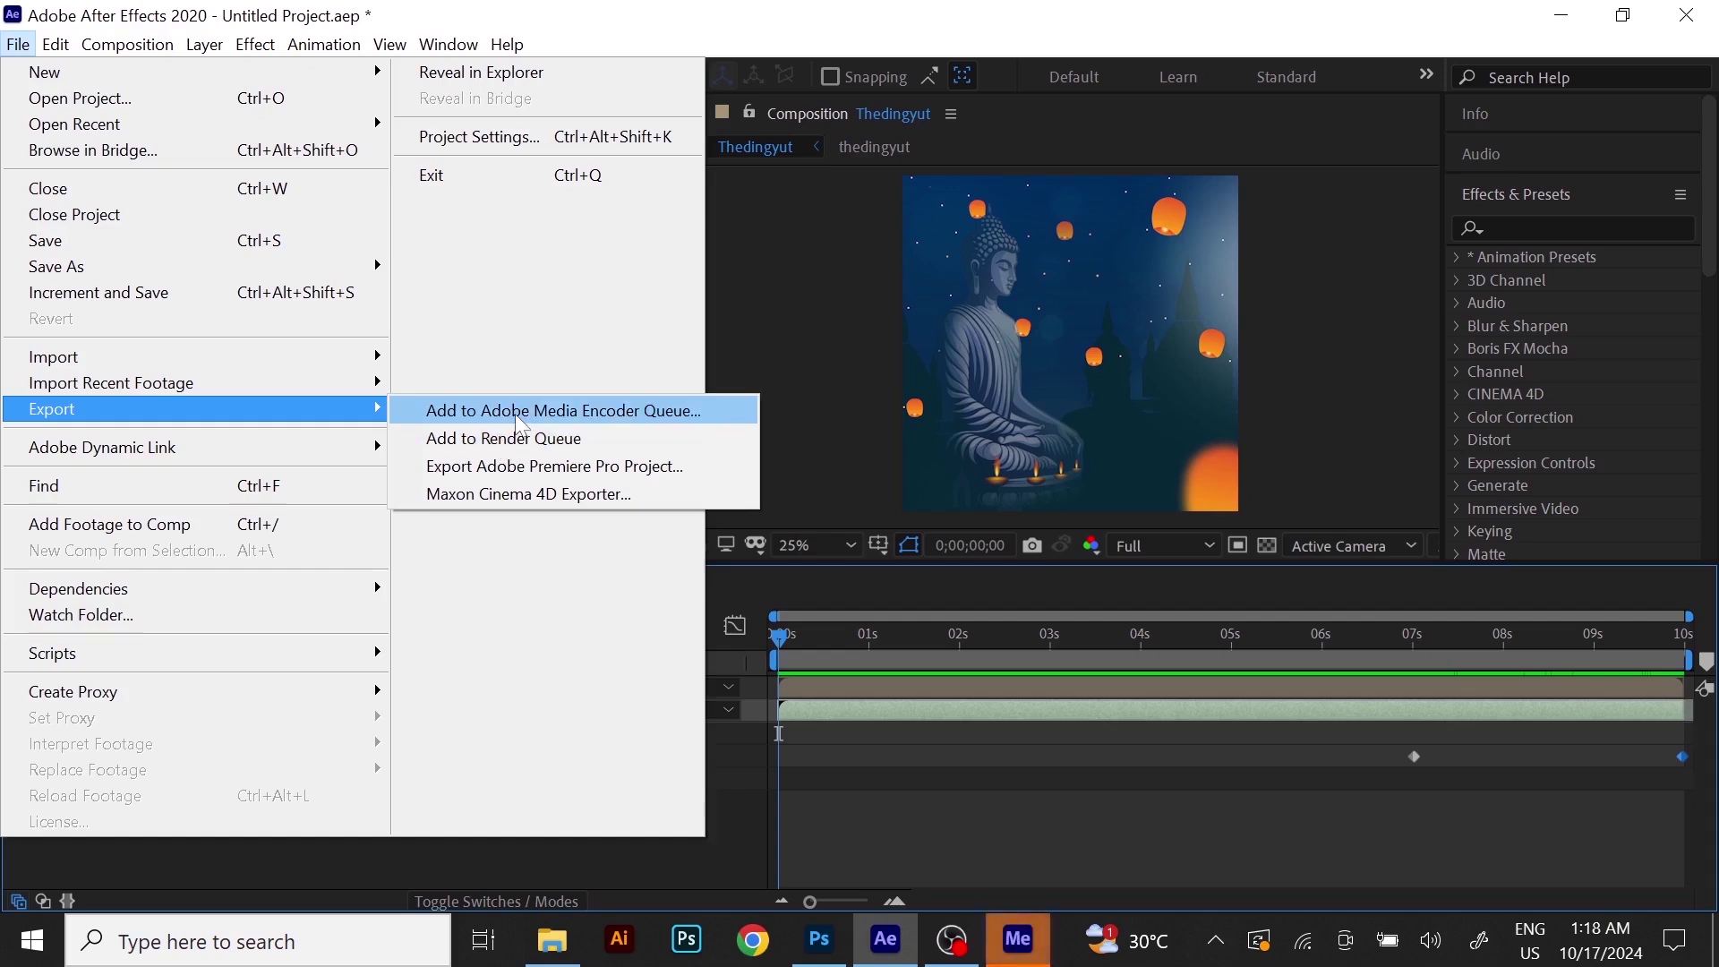
{"action": "left_click", "coordinate": [992, 947]}
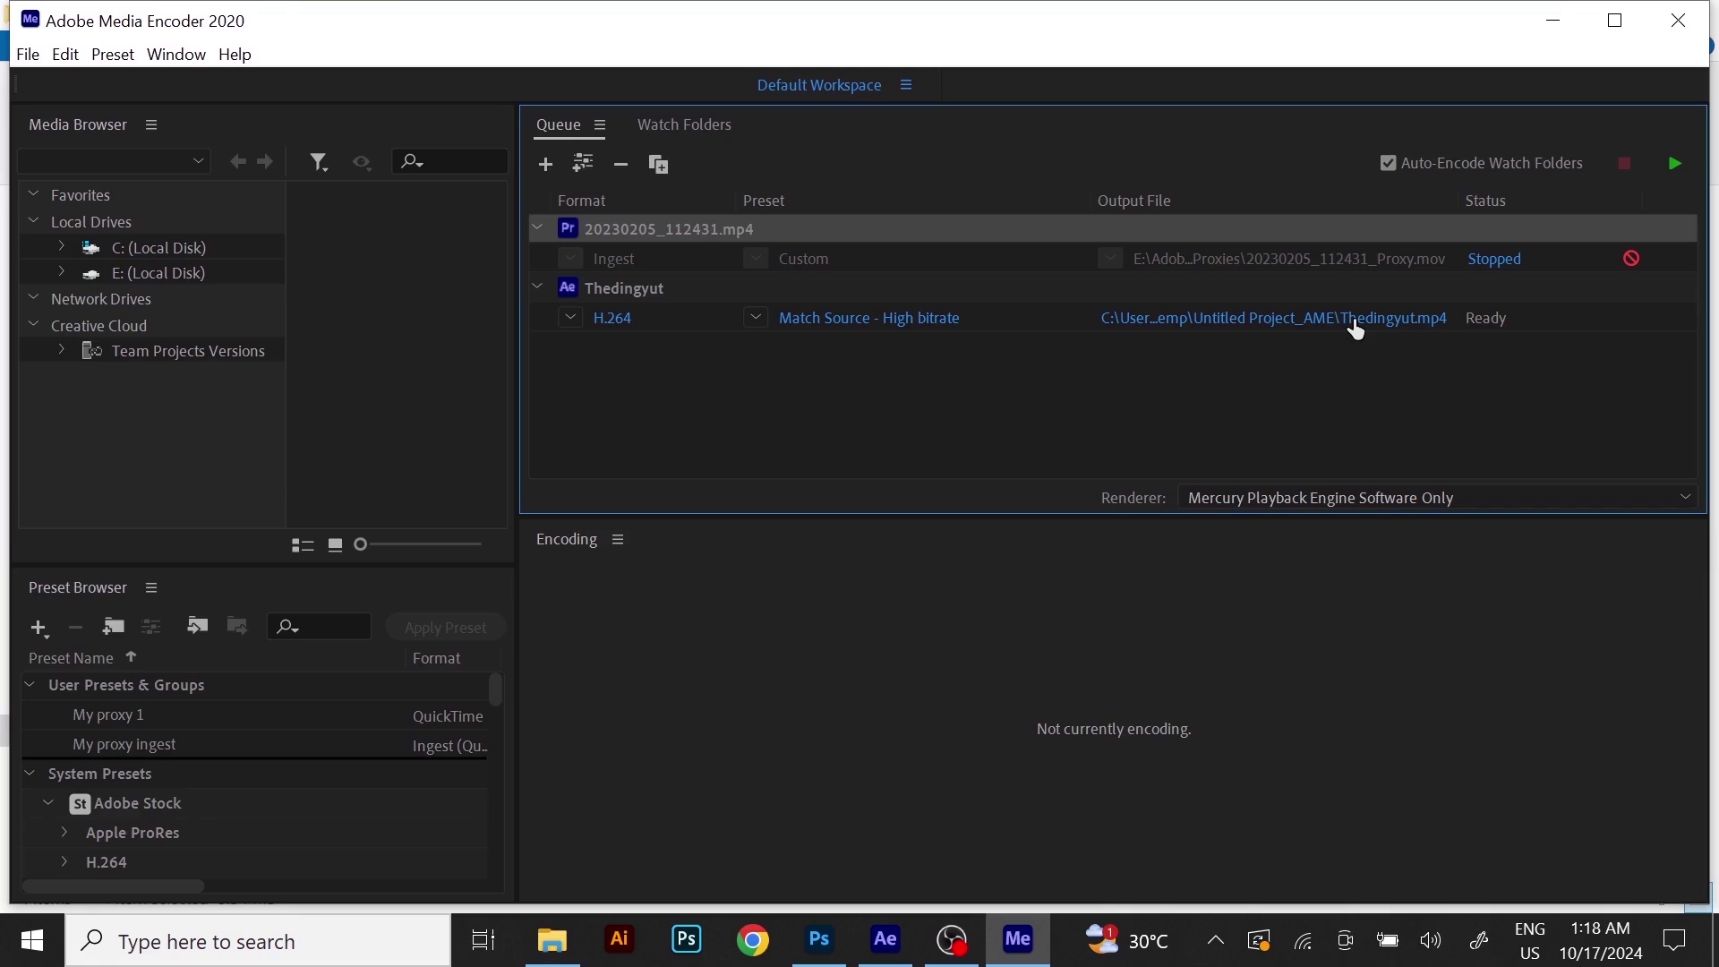
Encode the queued Thedingyut composition to Thedingyut.mp4, leaving the renderer on Mercury Playback Engine Software Only.
{"action": "left_click", "coordinate": [1675, 167]}
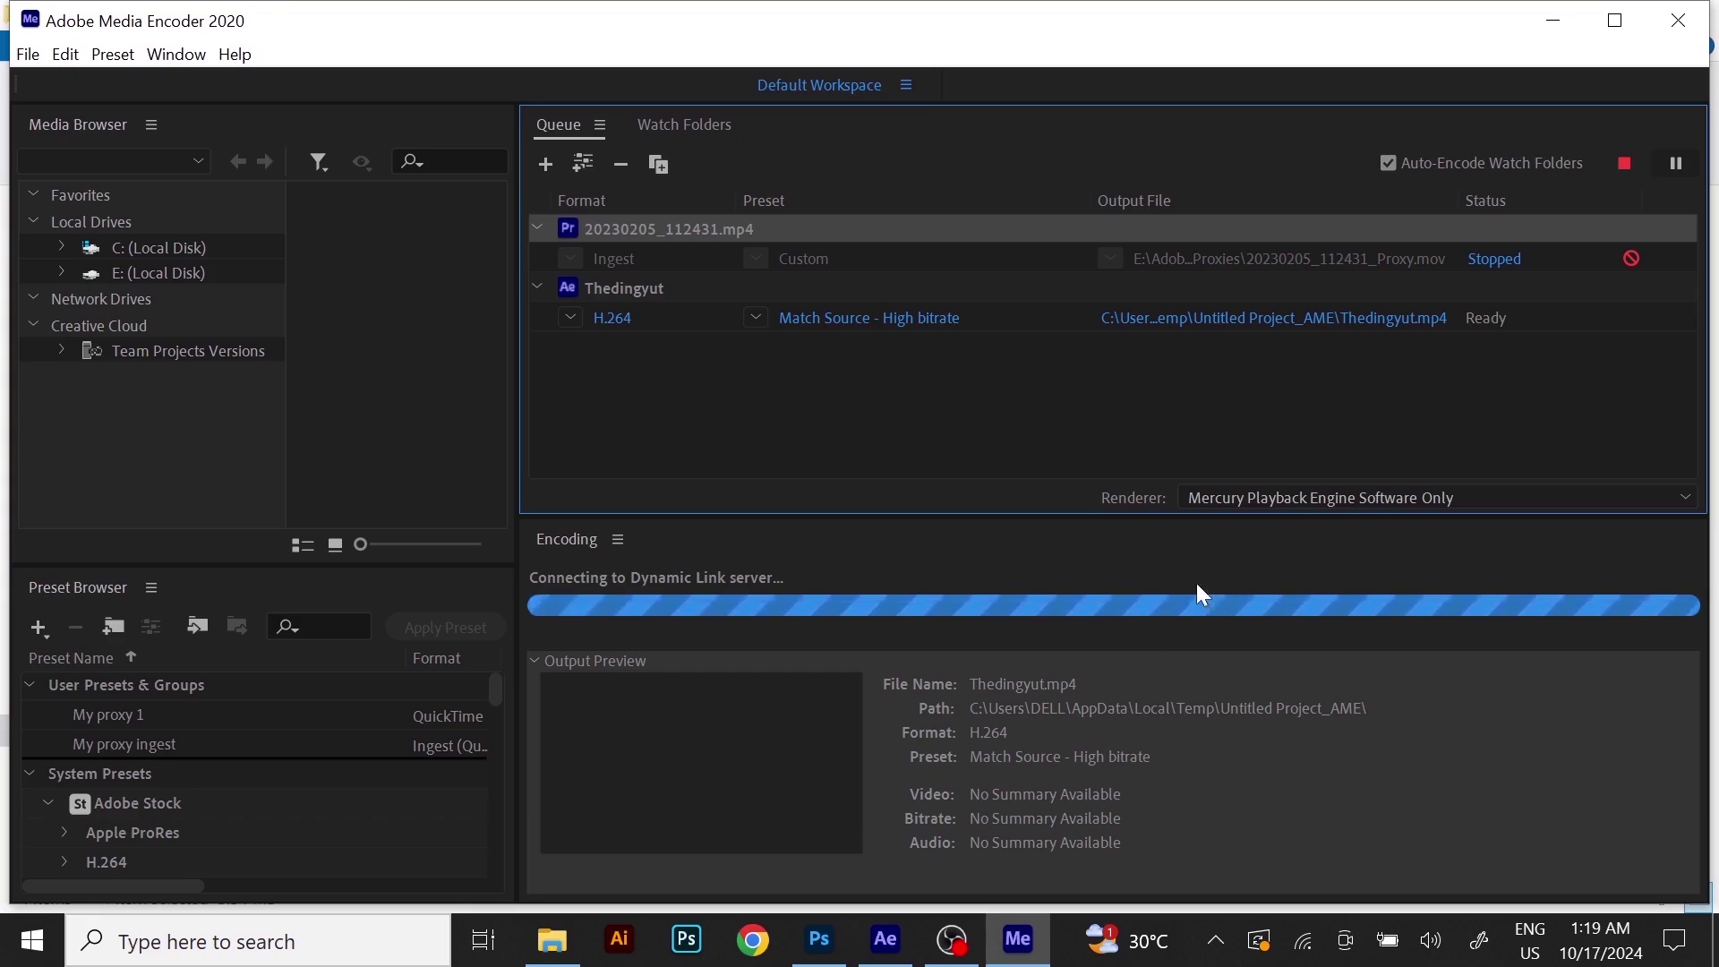
{"action": "left_click", "coordinate": [1663, 498]}
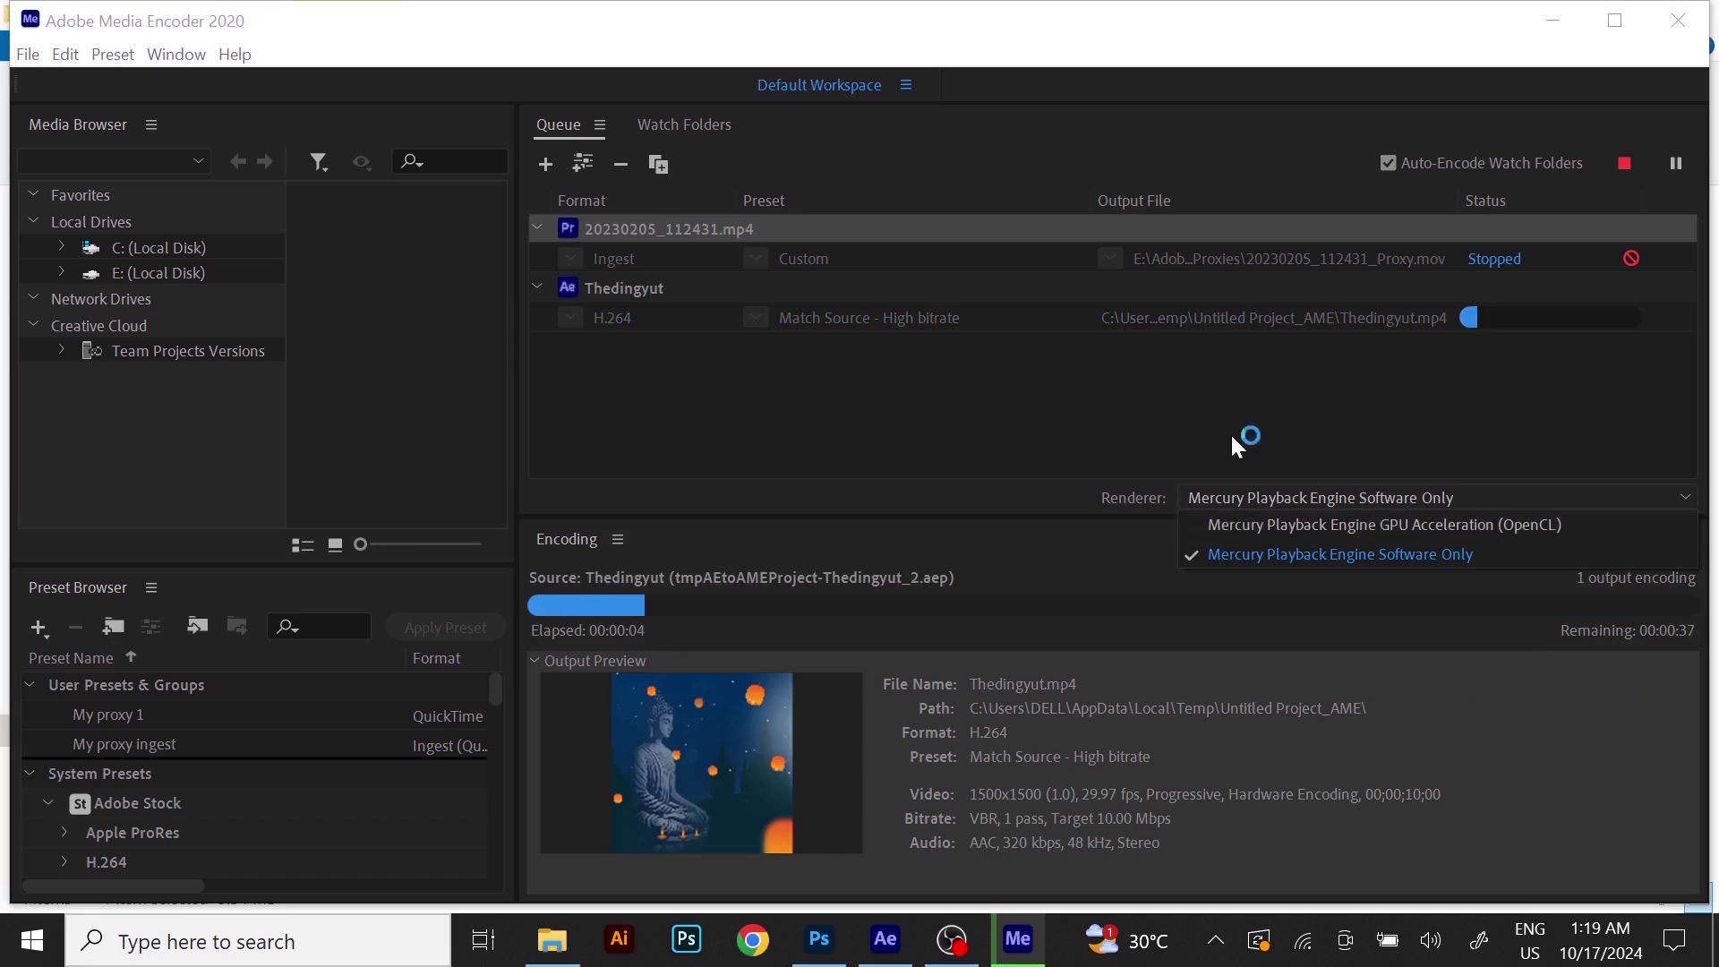
{"action": "left_click", "coordinate": [951, 443]}
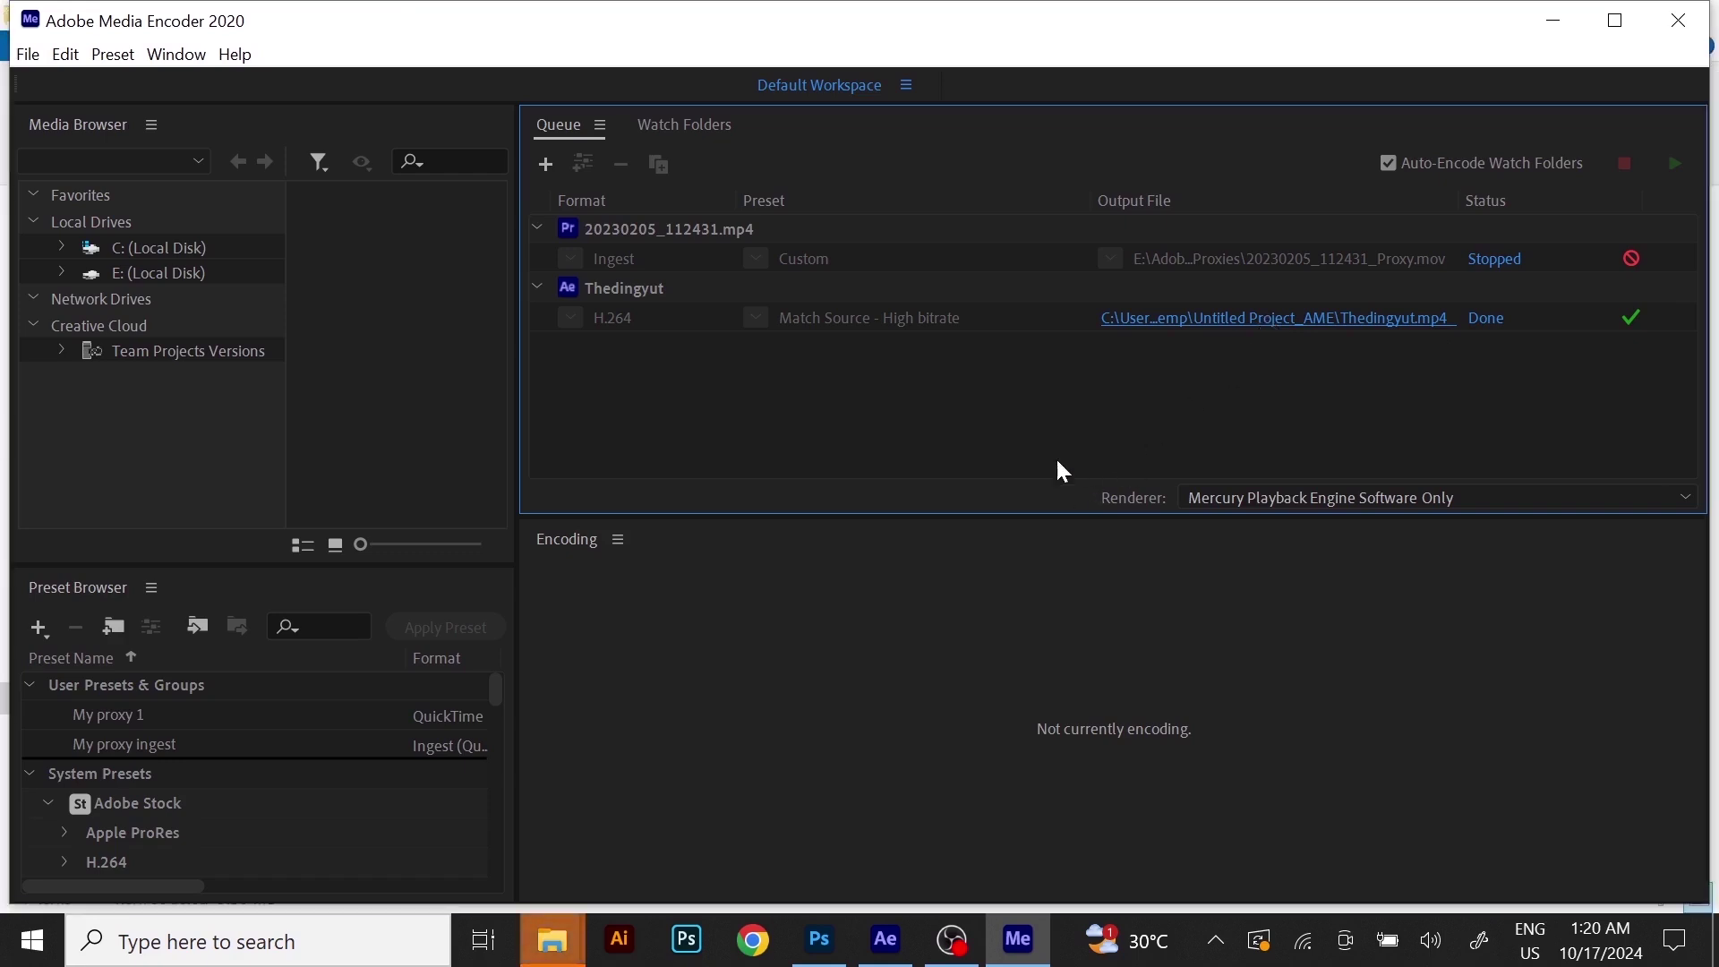
Switch to the Untitled Project_AME folder in File Explorer and open the exported Thedingyut video for playback.
{"action": "mouse_move", "coordinate": [566, 963]}
{"action": "left_click", "coordinate": [681, 806]}
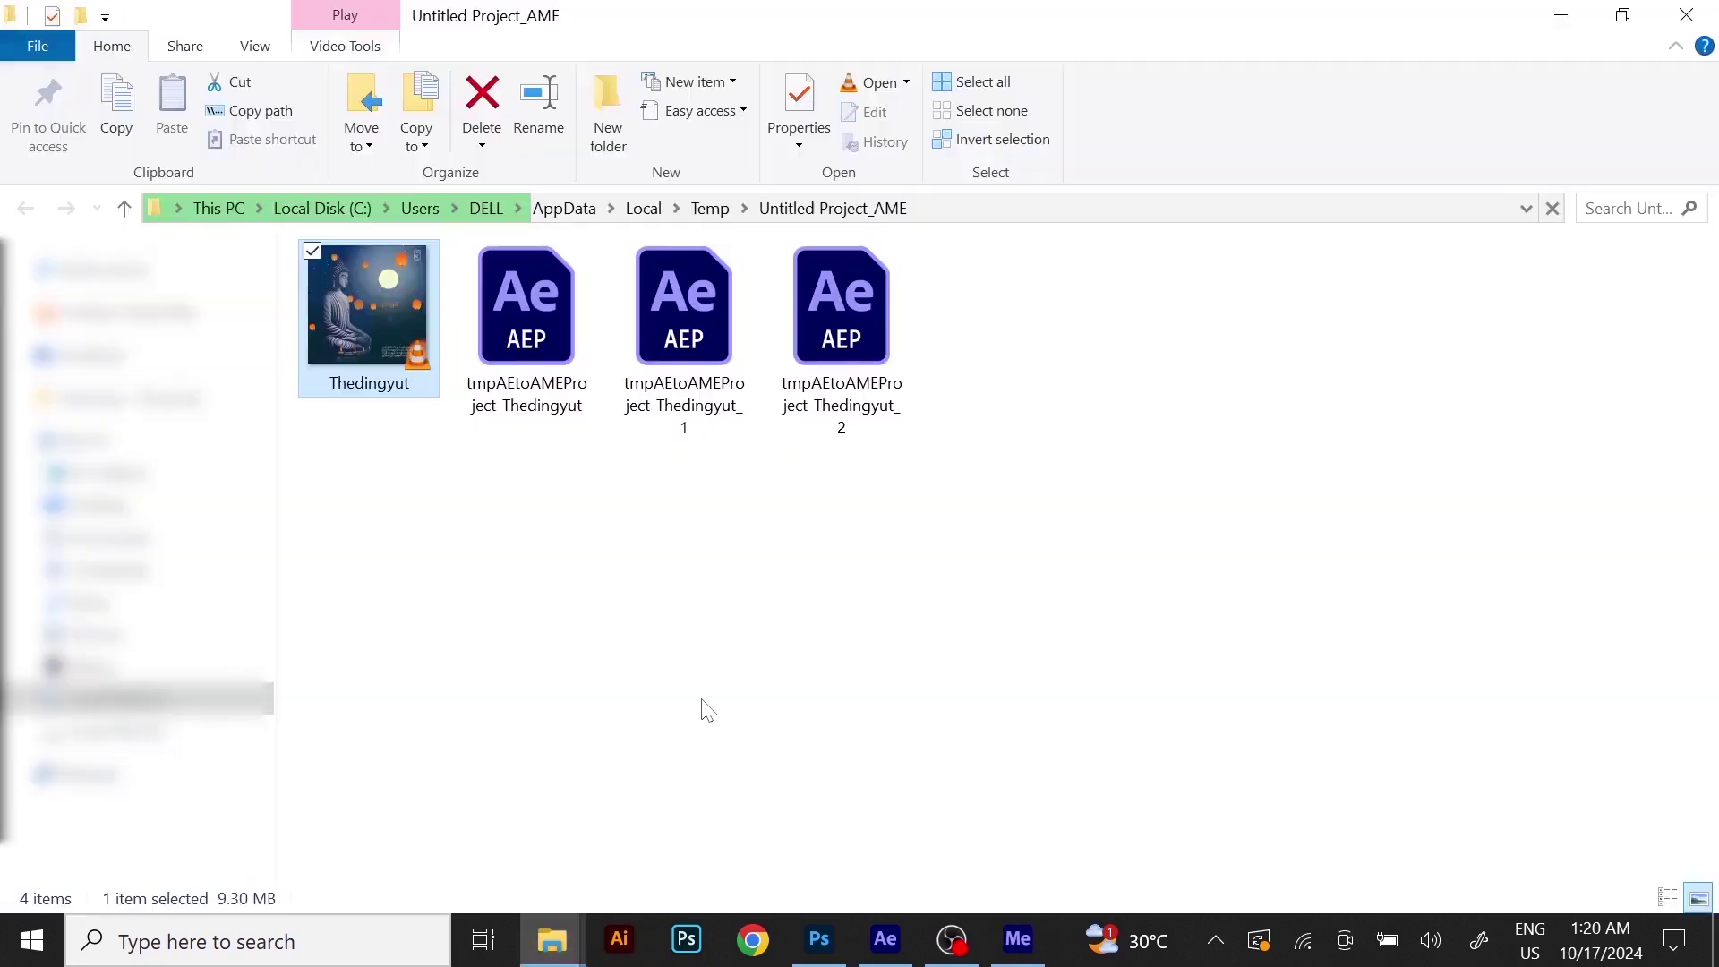
{"action": "double_click", "coordinate": [373, 332]}
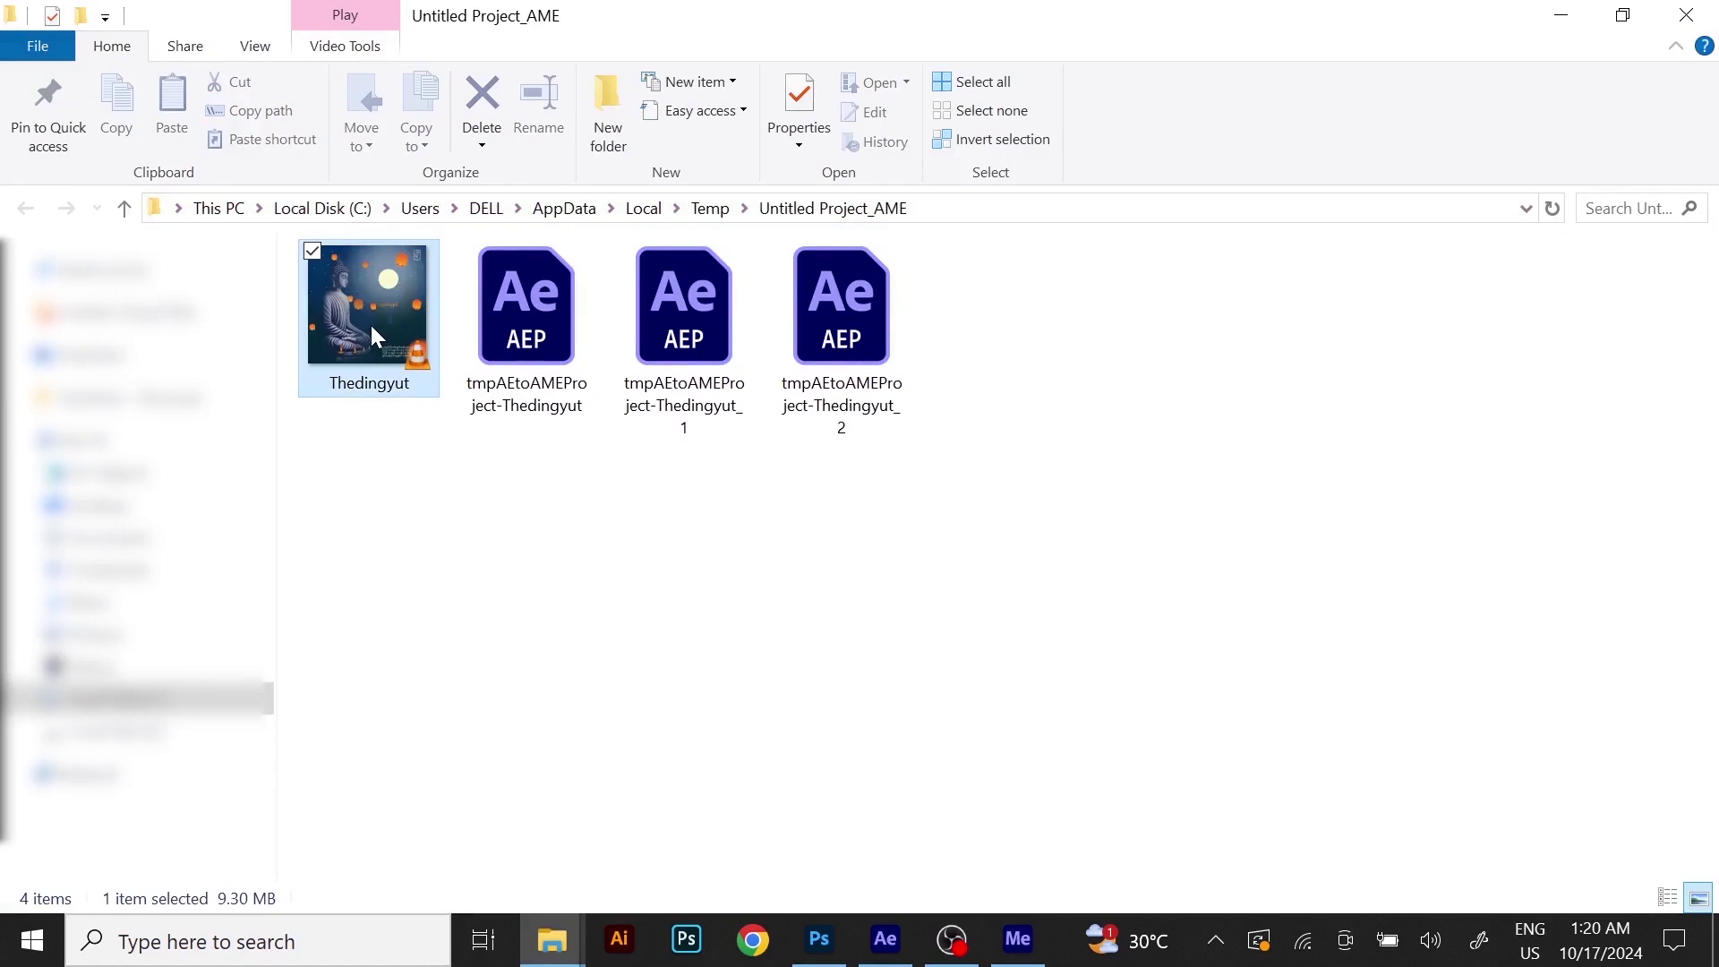